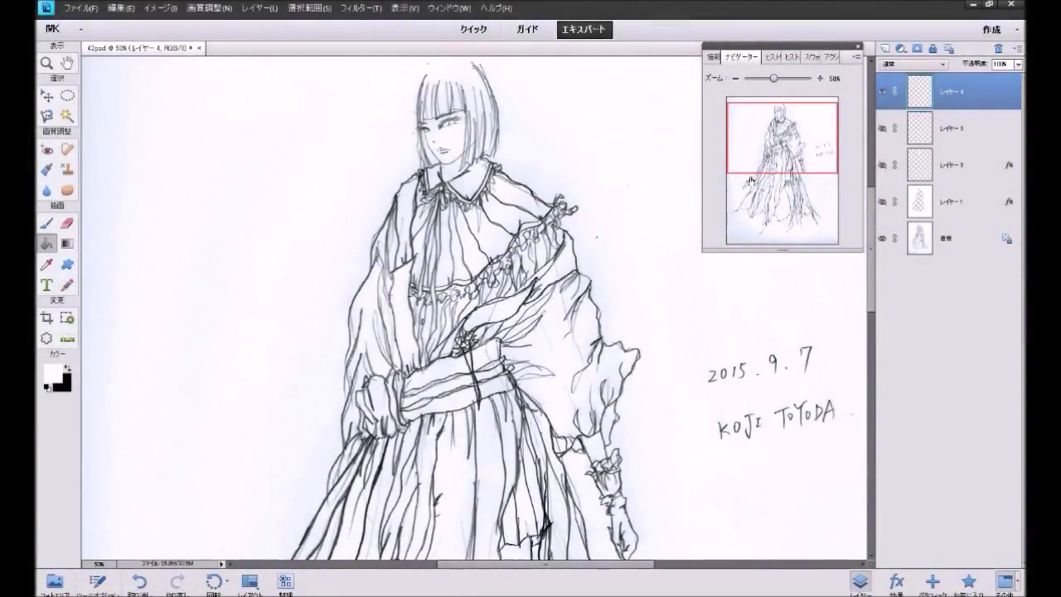
# Step: Zoom in and centre the view on the girl's face, collar and bob hair
pyautogui.click(820, 78)
pyautogui.click(820, 78)
pyautogui.click(820, 78)
pyautogui.hotkey('ctrl', '-')
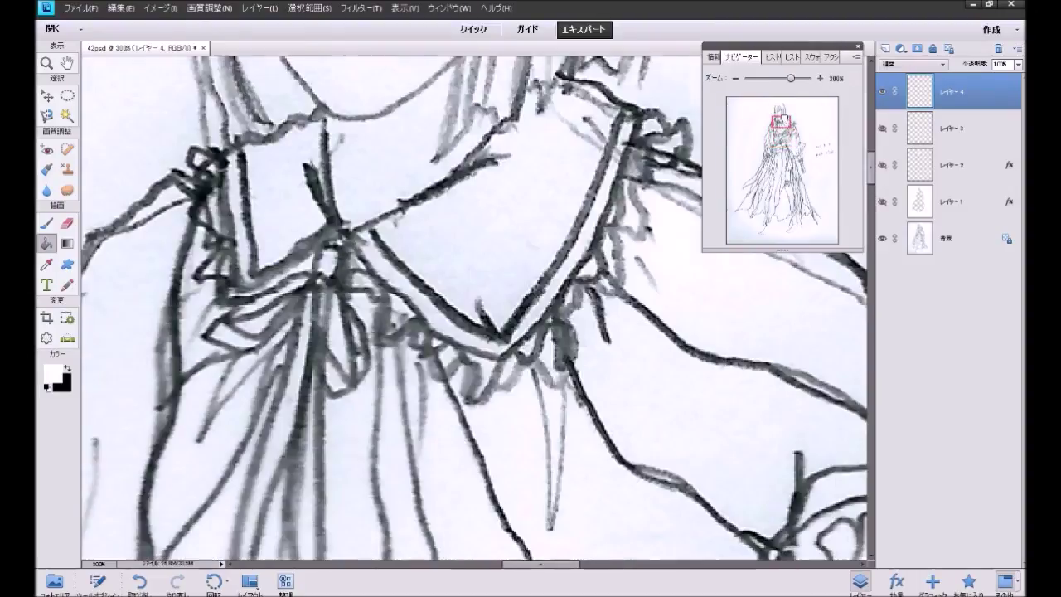
pyautogui.moveTo(782, 121); pyautogui.dragTo(782, 118)
pyautogui.scroll(1, 639, 187)
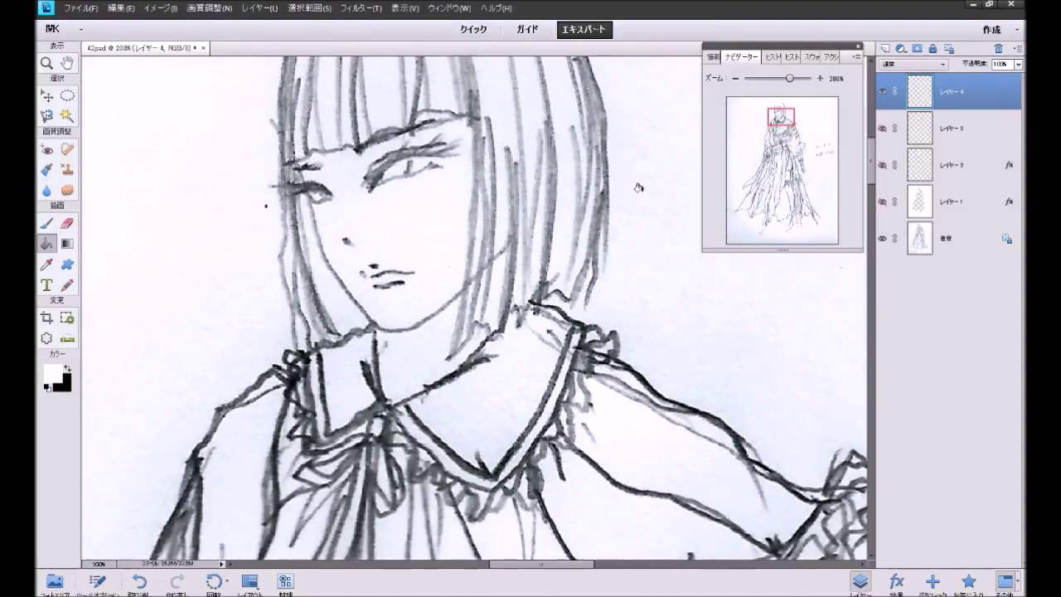
pyautogui.scroll(2, 639, 187)
pyautogui.scroll(1, 639, 187)
pyautogui.scroll(1, 638, 187)
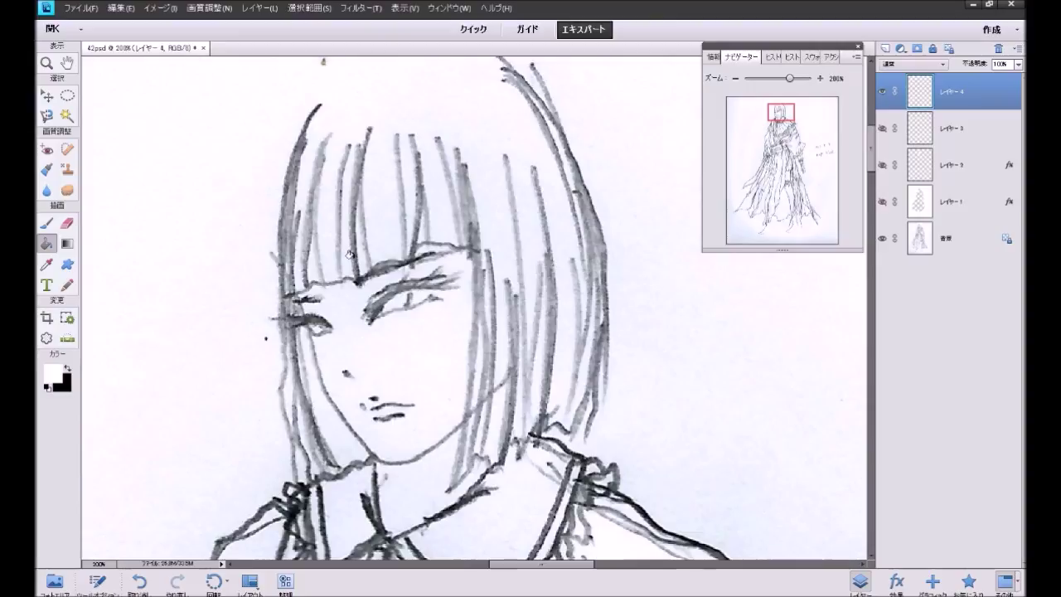
# Step: Select the Brush tool and set the foreground colour to a vivid magenta pink
pyautogui.click(47, 223)
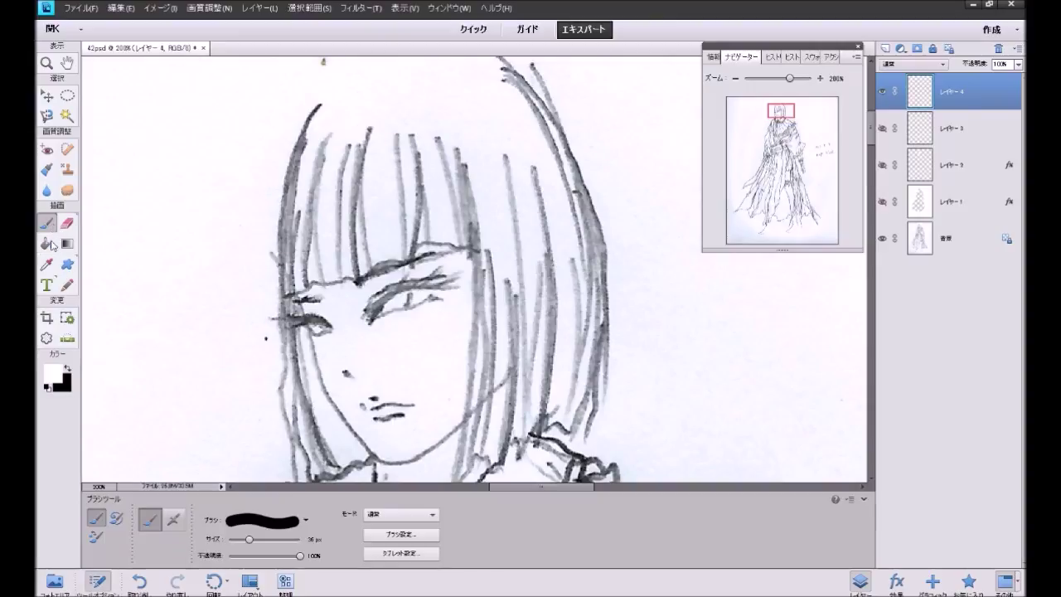
pyautogui.click(68, 368)
pyautogui.click(53, 374)
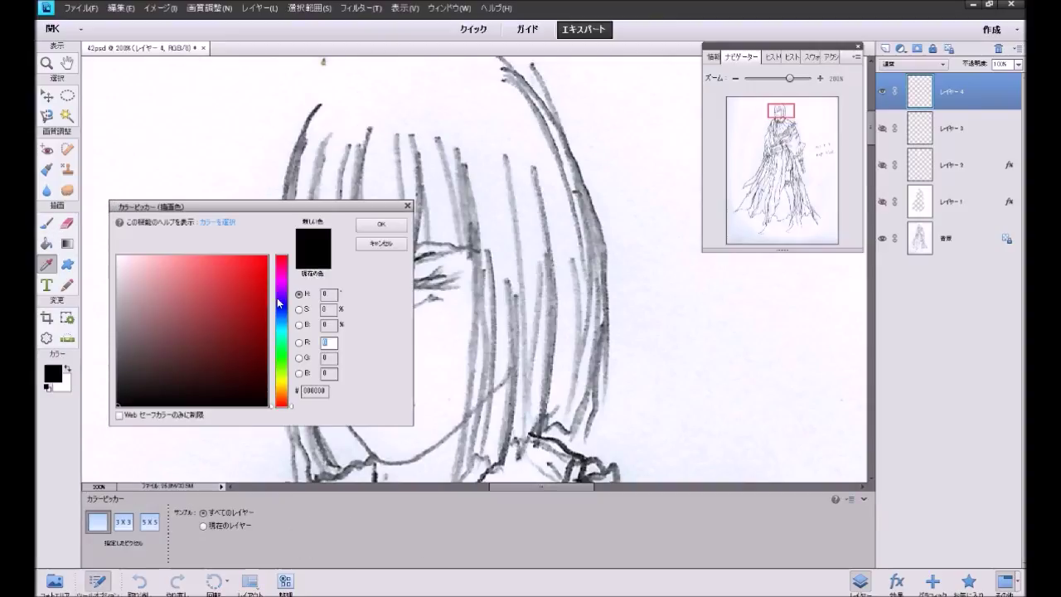
pyautogui.click(282, 283)
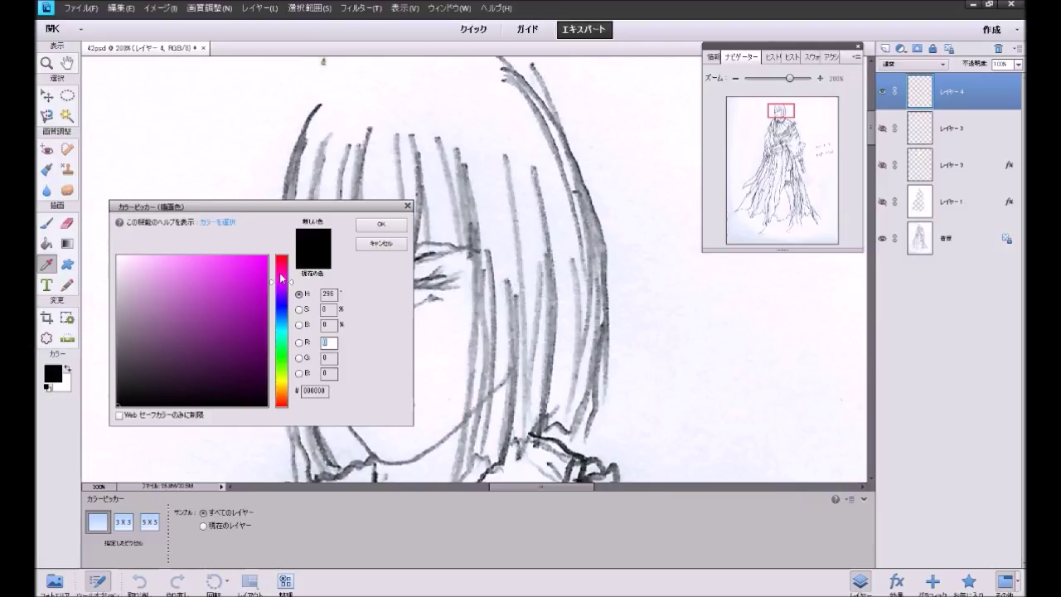
pyautogui.click(251, 274)
pyautogui.click(365, 228)
# Step: Paint a faint pink blush on the cheek with the 35 px soft round brush at low opacity
pyautogui.press('b')
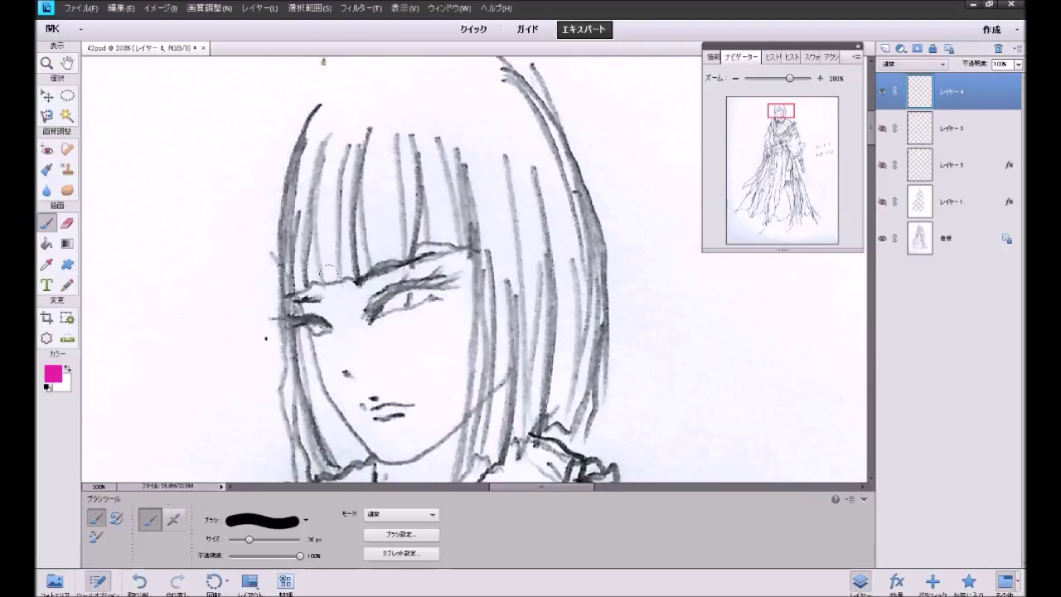
pyautogui.click(277, 522)
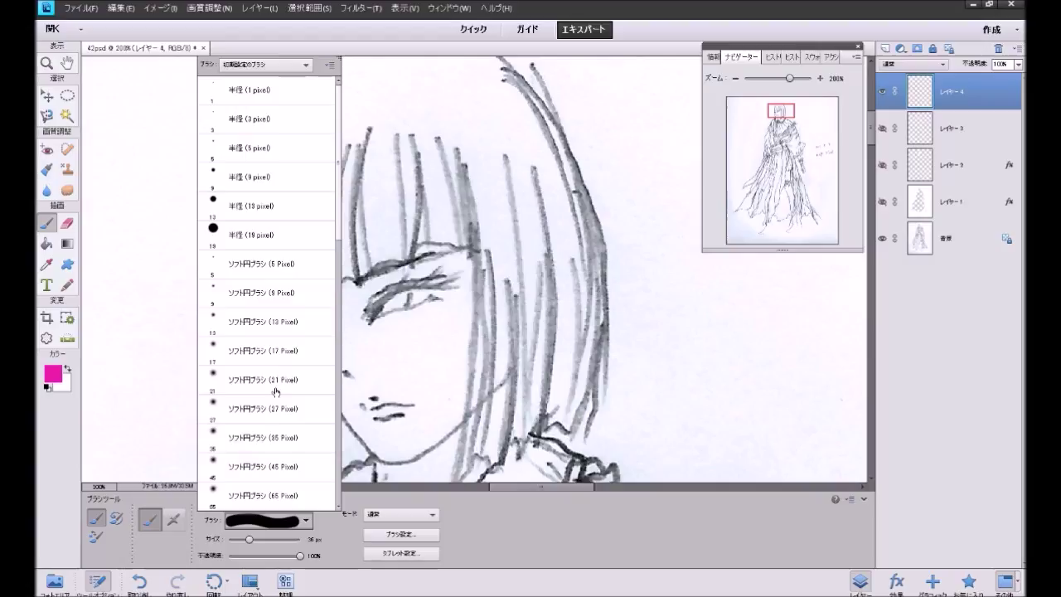
pyautogui.click(260, 438)
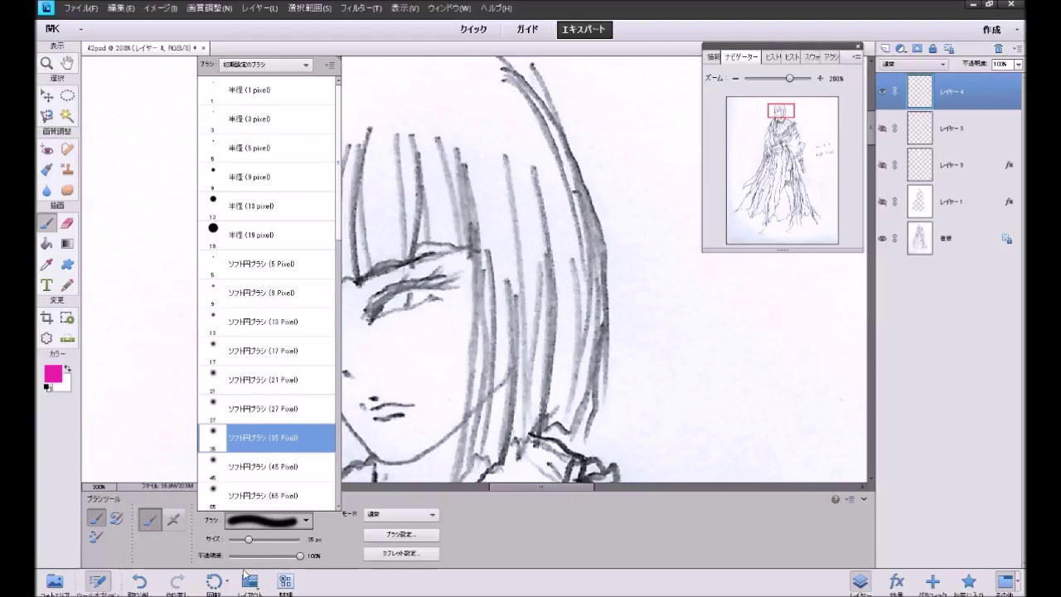
pyautogui.moveTo(300, 556); pyautogui.dragTo(236, 564)
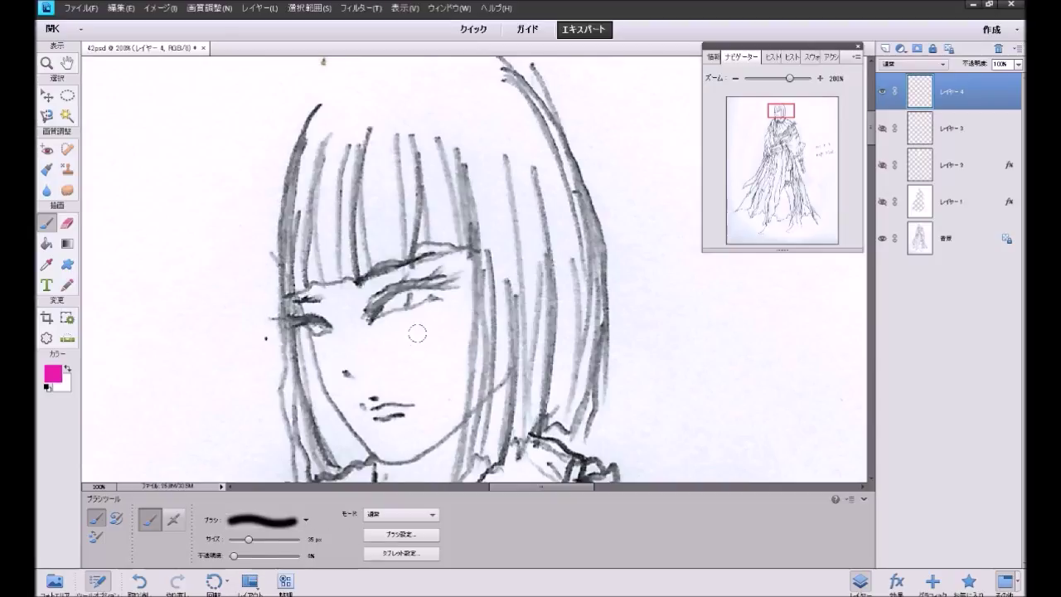
pyautogui.moveTo(417, 333); pyautogui.dragTo(445, 304)
pyautogui.hotkey('ctrl', 'z')
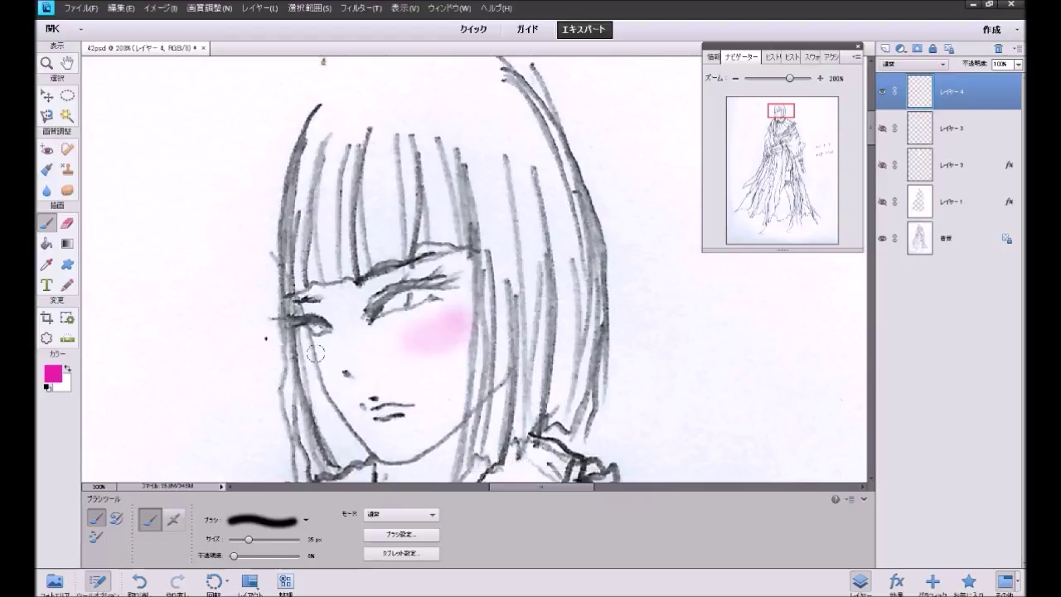
pyautogui.moveTo(316, 354); pyautogui.dragTo(318, 378)
# Step: Paint the lips and the other cheek pink with the 13 px soft round brush
pyautogui.click(275, 517)
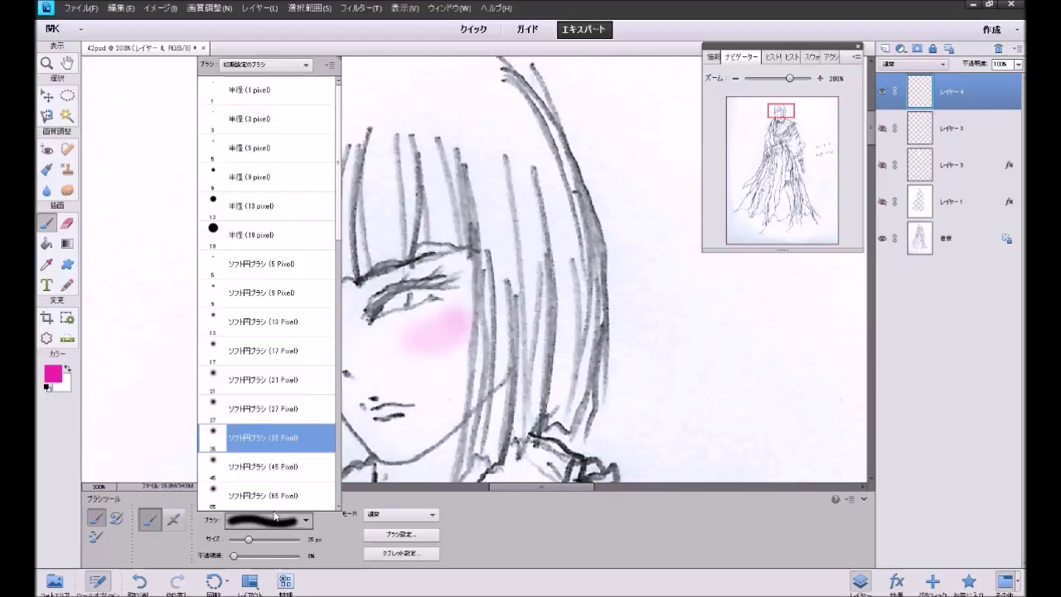
pyautogui.click(260, 323)
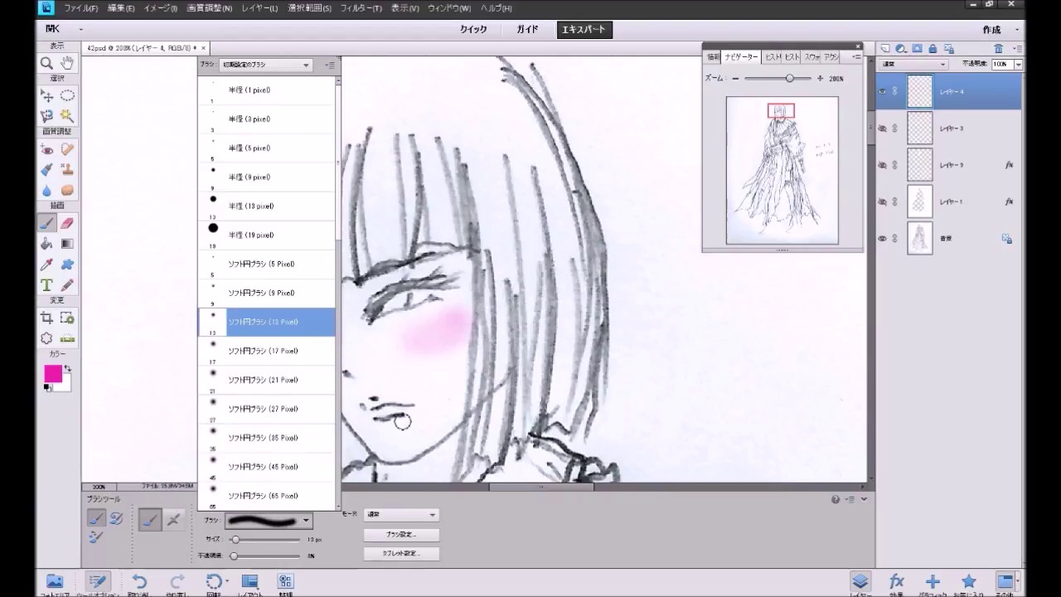
pyautogui.click(402, 423)
pyautogui.moveTo(373, 409)
pyautogui.mouseDown()
pyautogui.moveTo(405, 405)
pyautogui.moveTo(407, 415)
pyautogui.mouseUp()
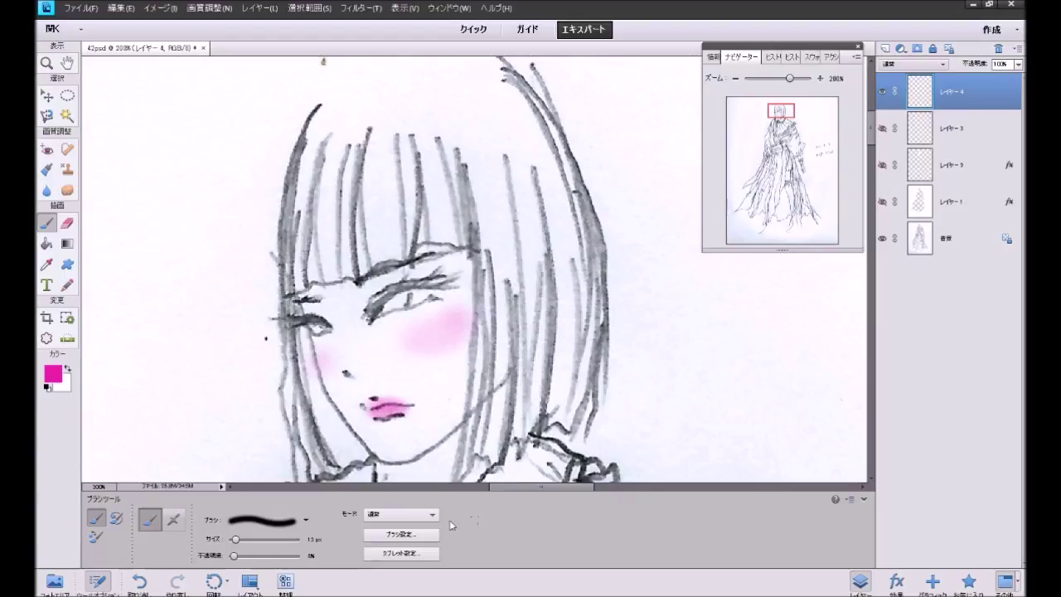
pyautogui.click(53, 375)
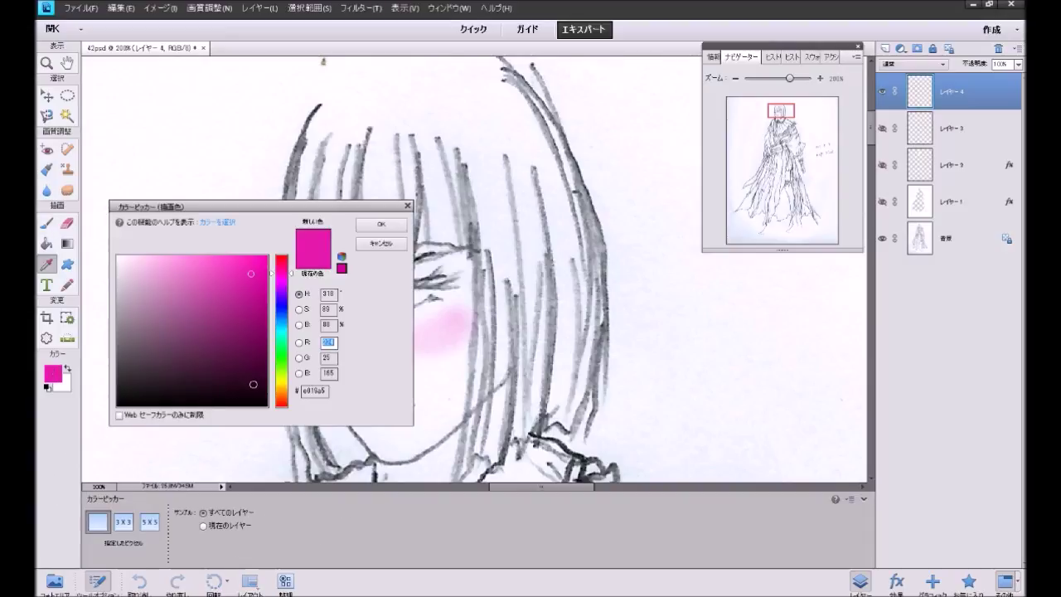
# Step: Faintly shade the upper eyelid and the area beside the eye in dark purple
pyautogui.click(253, 384)
pyautogui.click(383, 226)
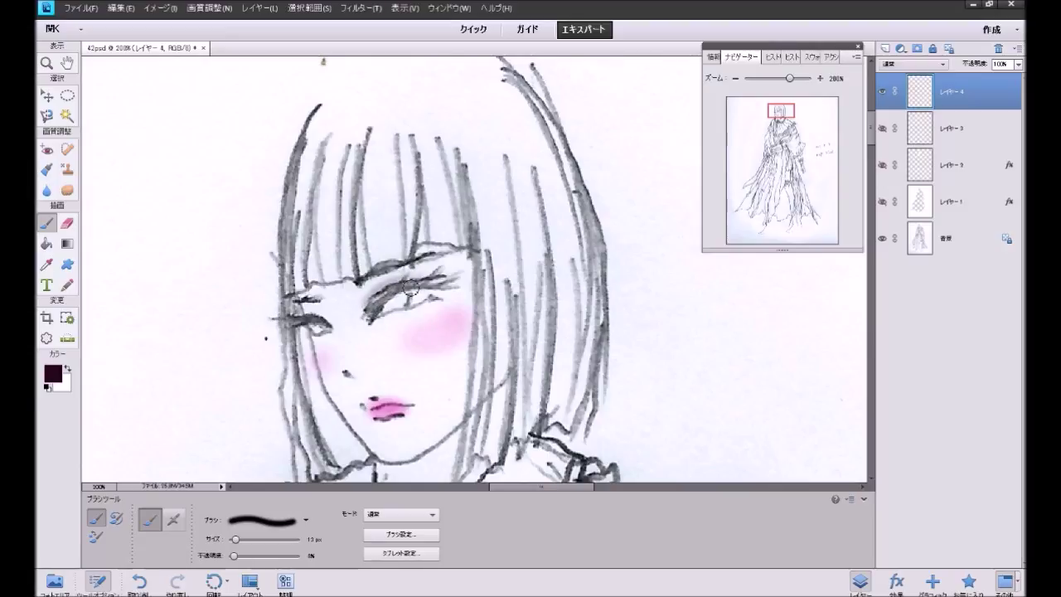
pyautogui.moveTo(394, 282); pyautogui.dragTo(369, 294)
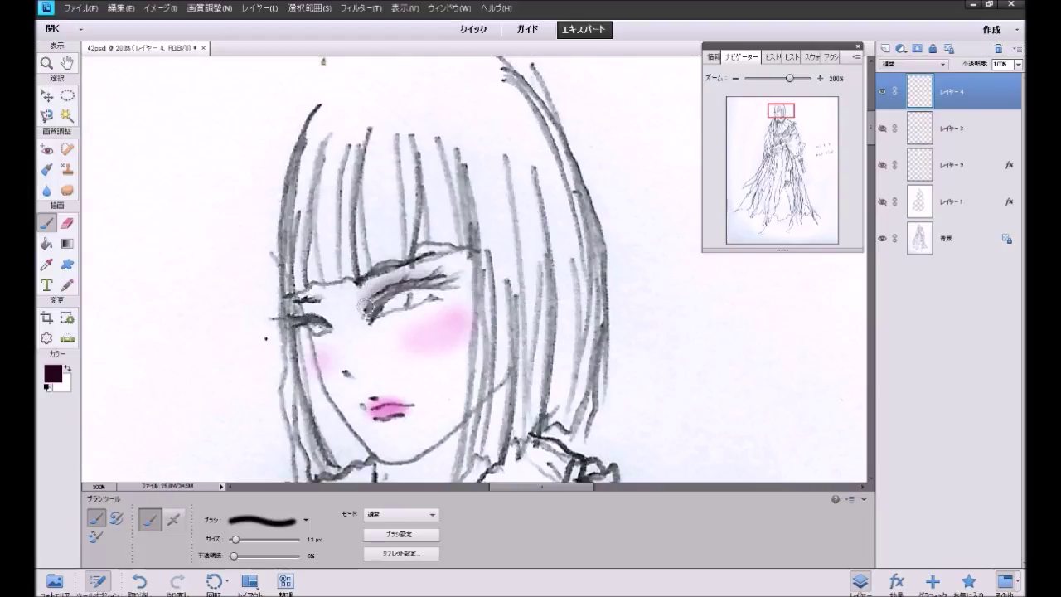
pyautogui.moveTo(434, 278); pyautogui.dragTo(440, 267)
pyautogui.moveTo(313, 312); pyautogui.dragTo(341, 345)
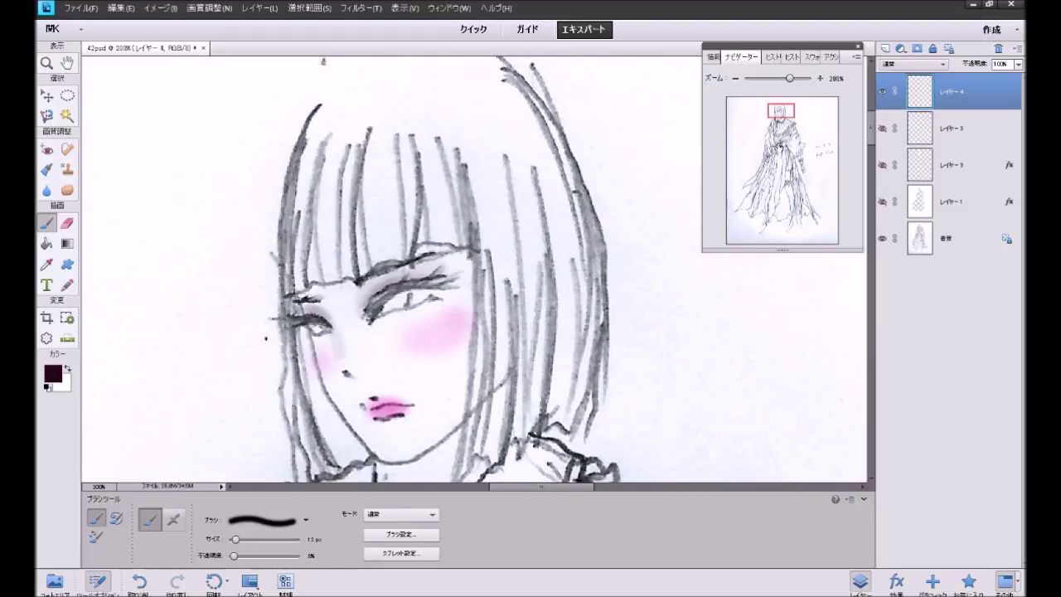
# Step: Shade along the jaw line, then add a small black stroke along the hair line
pyautogui.moveTo(772, 123); pyautogui.dragTo(773, 126)
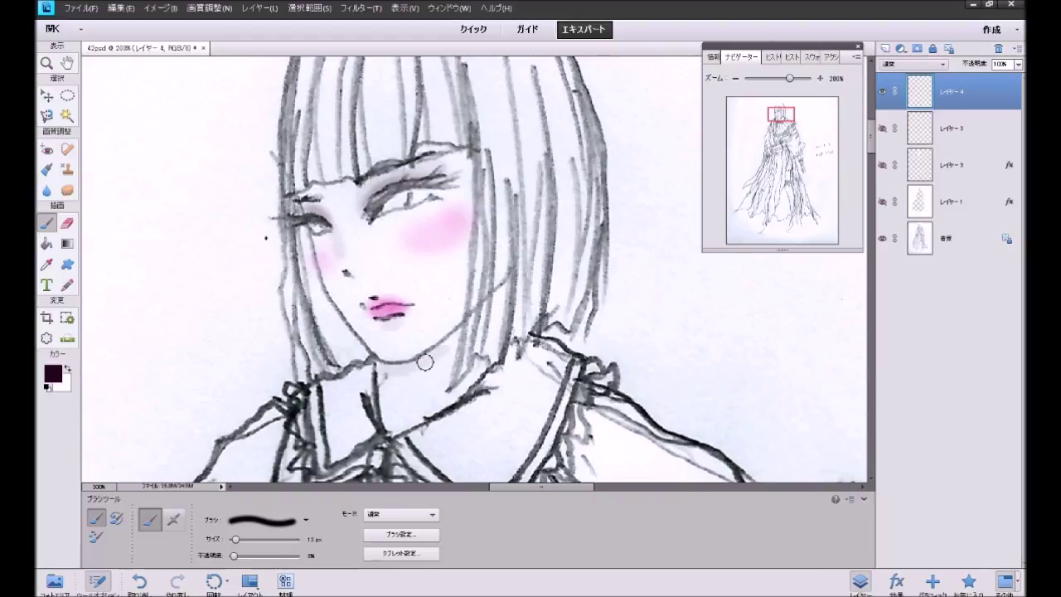
pyautogui.moveTo(465, 332); pyautogui.dragTo(426, 363)
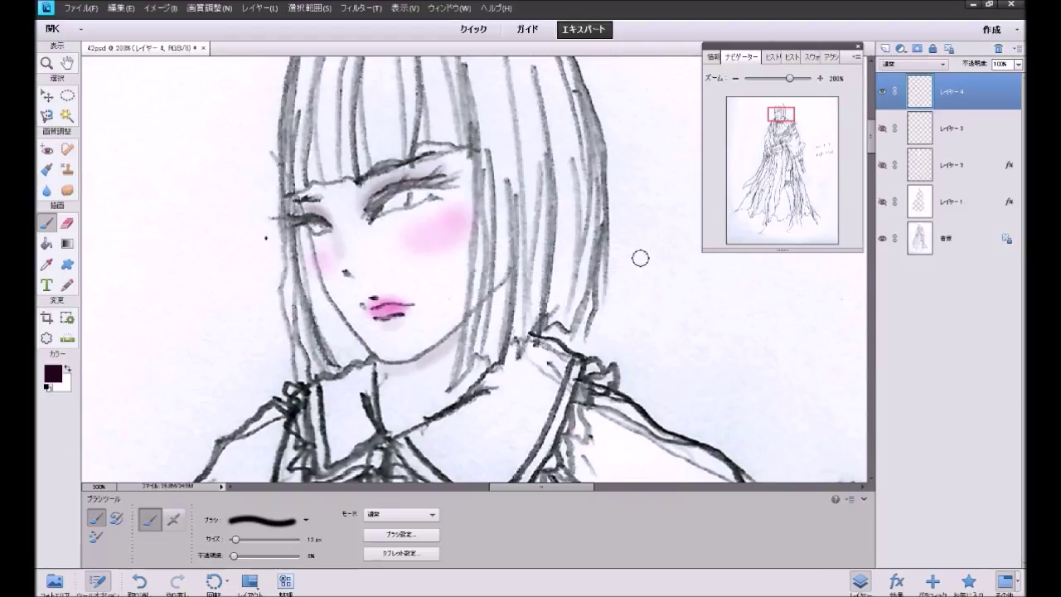
pyautogui.press('d')
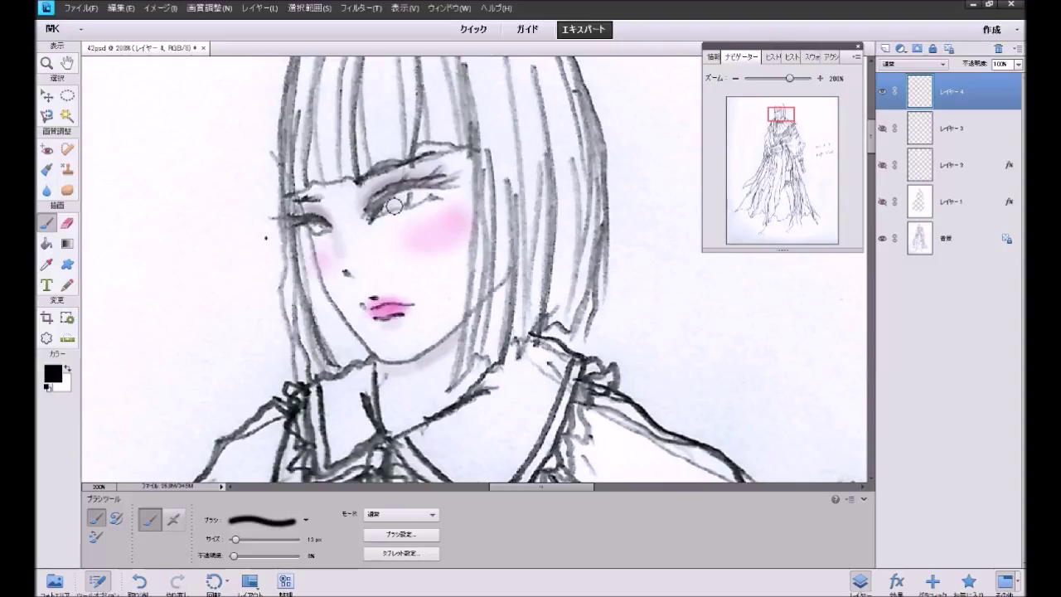
pyautogui.moveTo(280, 336); pyautogui.dragTo(284, 339)
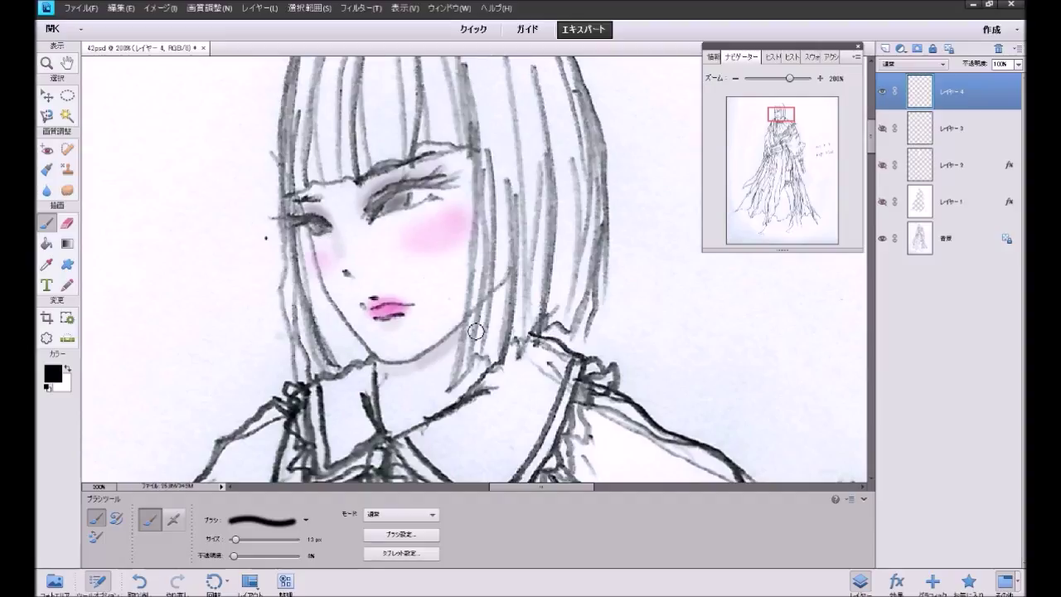
# Step: Dab a white highlight into the eye with a 3 px hard brush at 100% opacity
pyautogui.click(306, 520)
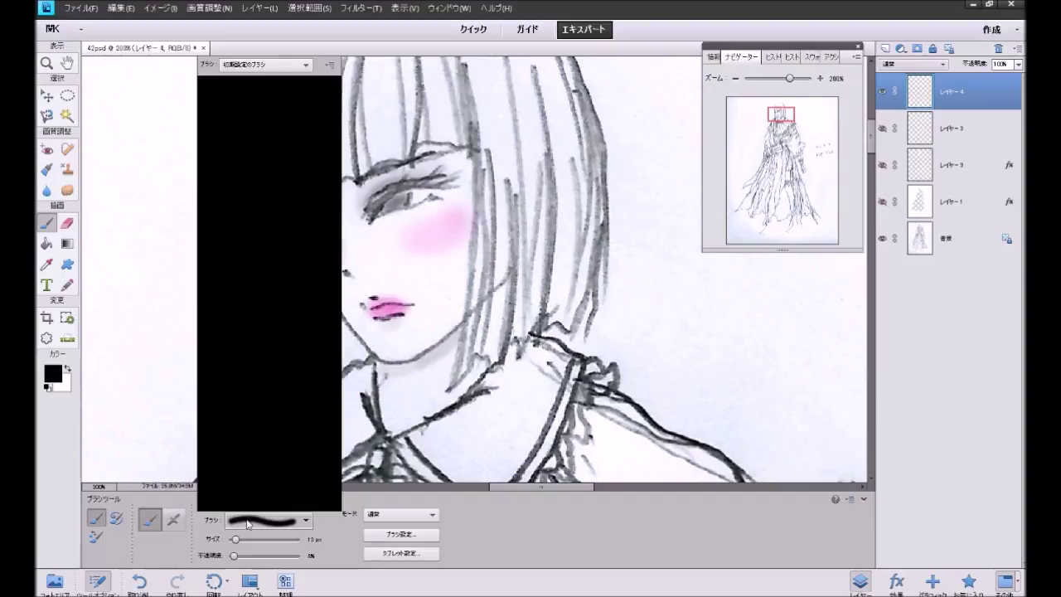
pyautogui.click(286, 119)
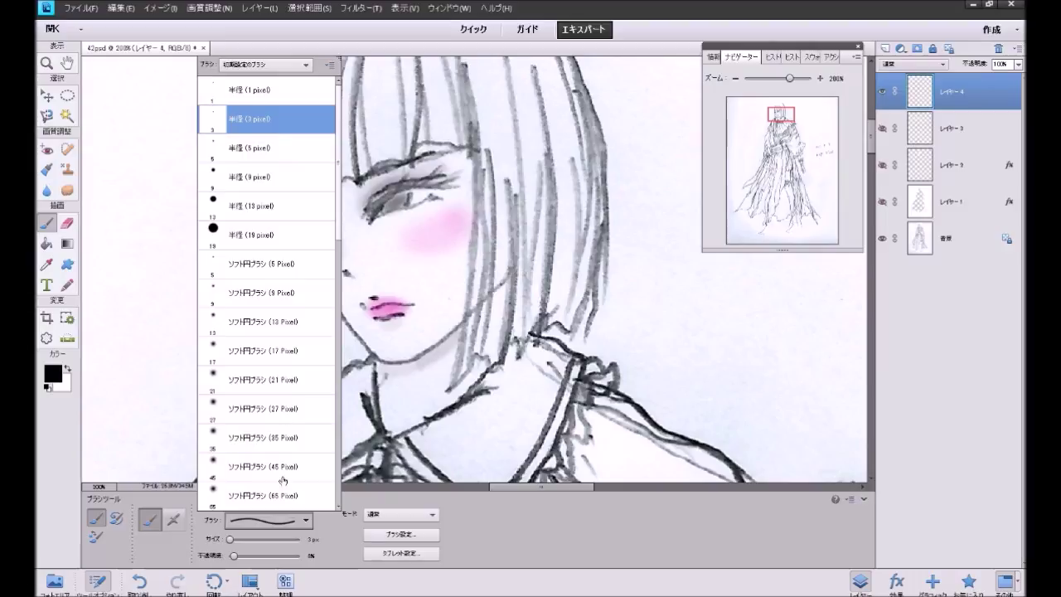
pyautogui.press('Return')
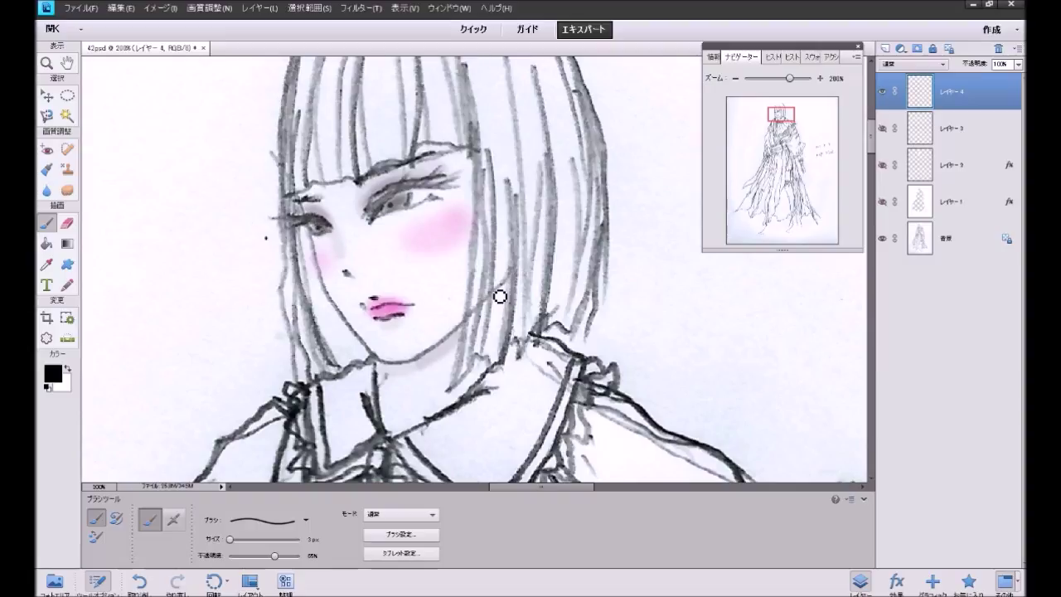
pyautogui.moveTo(276, 555); pyautogui.dragTo(300, 555)
pyautogui.click(72, 369)
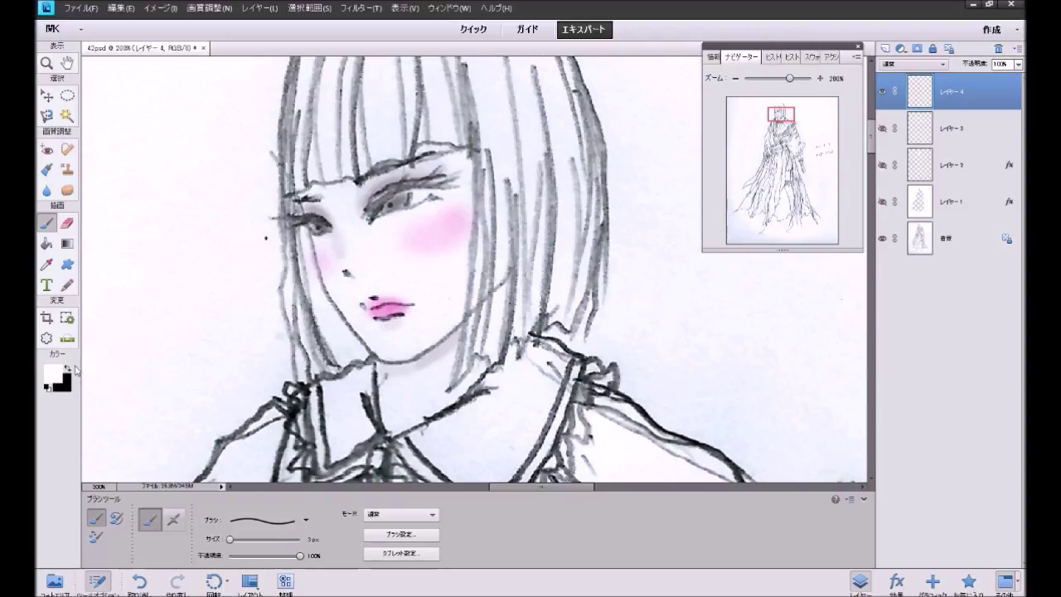
pyautogui.click(402, 212)
pyautogui.click(402, 212)
# Step: Switch back to black with the 1 px hard round brush
pyautogui.click(67, 368)
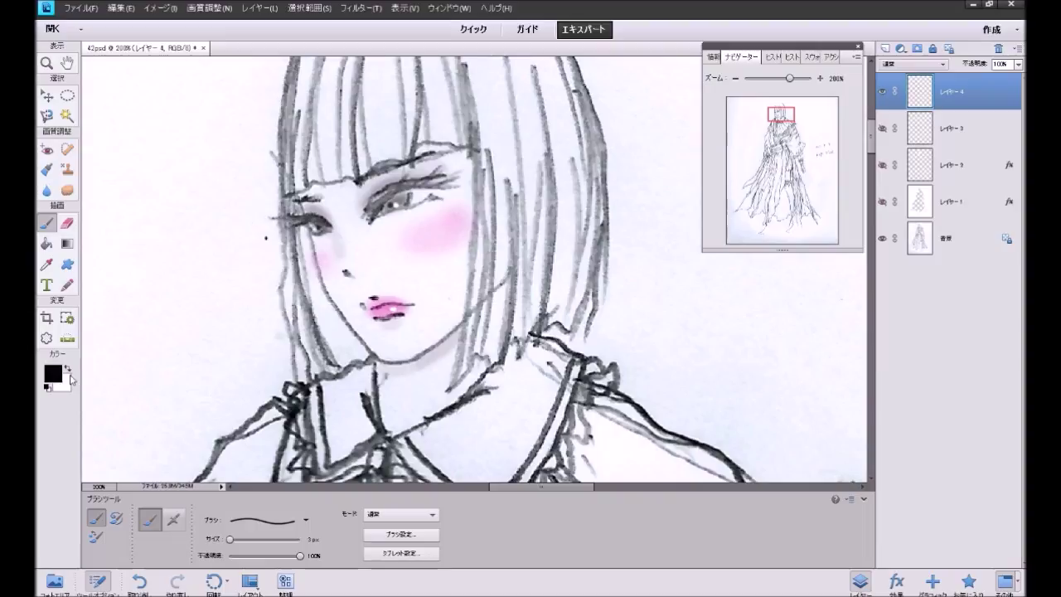
pyautogui.click(269, 520)
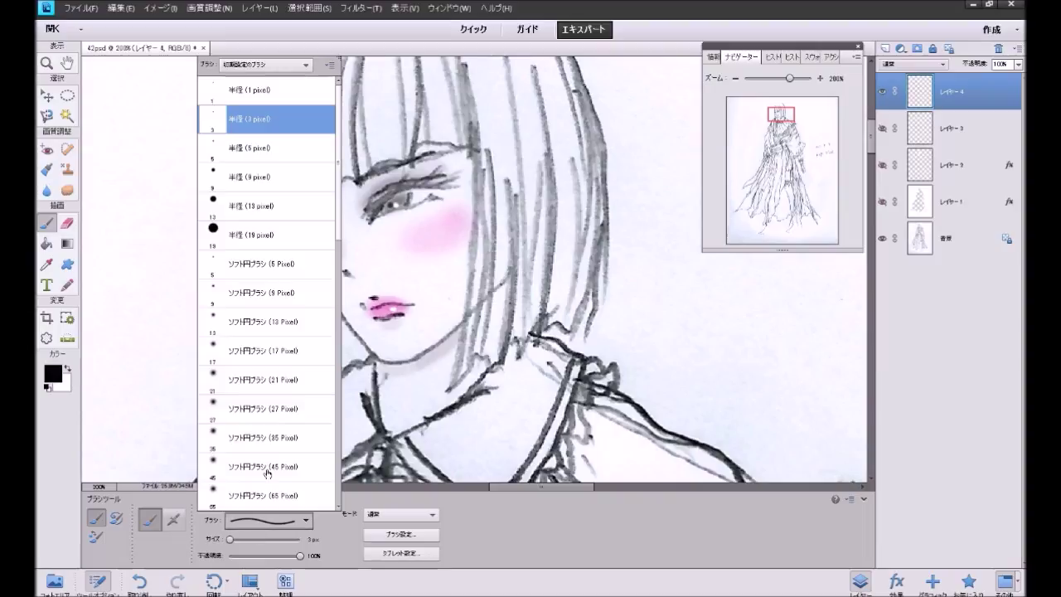
pyautogui.click(305, 91)
pyautogui.click(496, 59)
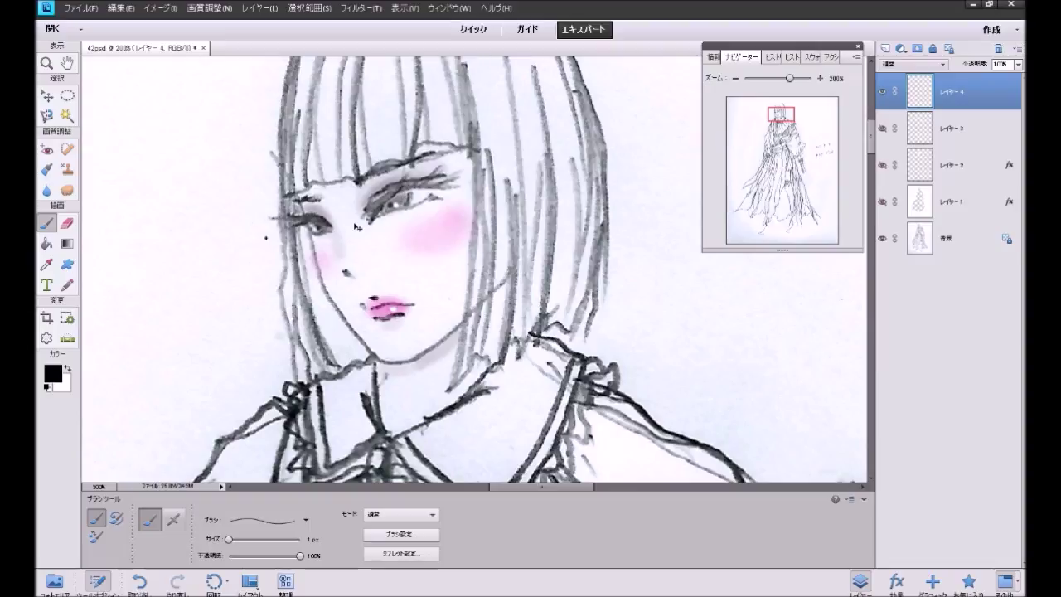
# Step: Paint a tiny faint stroke near the right eye's lashes, then drop brush opacity to 20%
pyautogui.hotkey('ctrl', 'z')
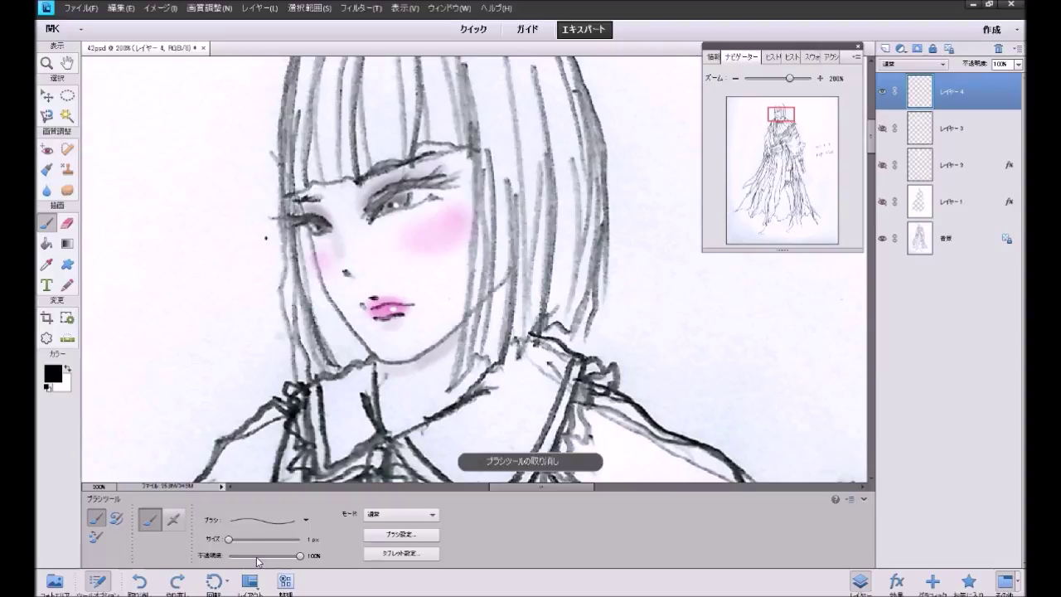
pyautogui.click(275, 556)
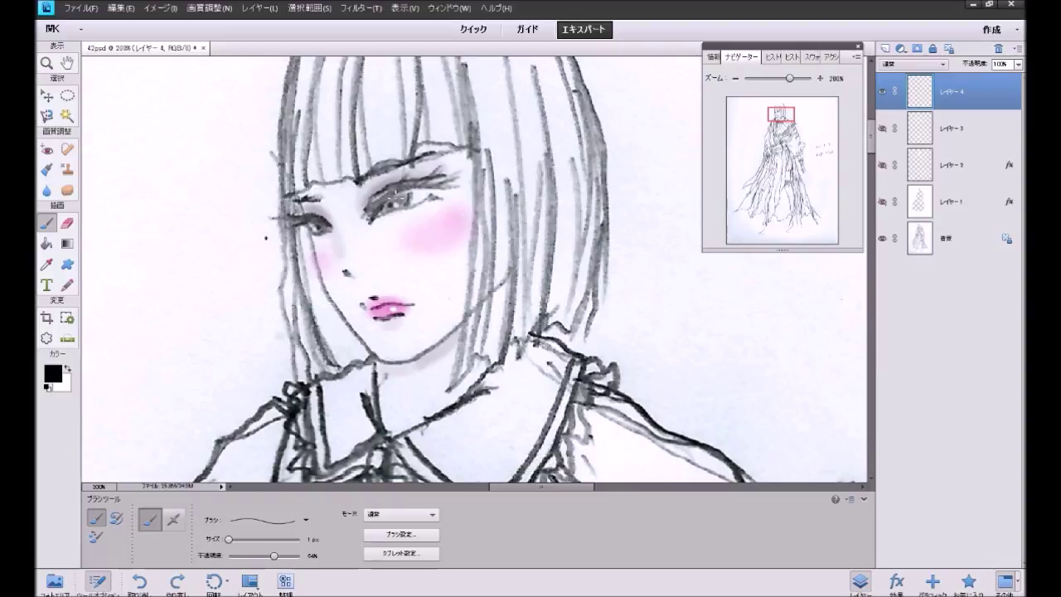
pyautogui.hotkey('ctrl', 'z')
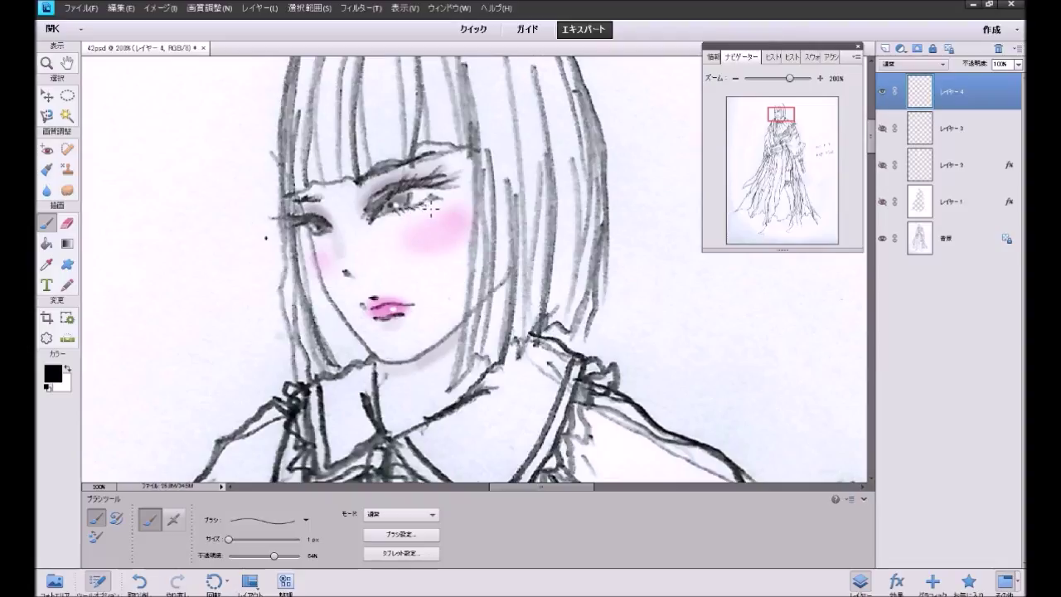
pyautogui.moveTo(429, 201); pyautogui.dragTo(435, 197)
pyautogui.moveTo(246, 558); pyautogui.dragTo(242, 557)
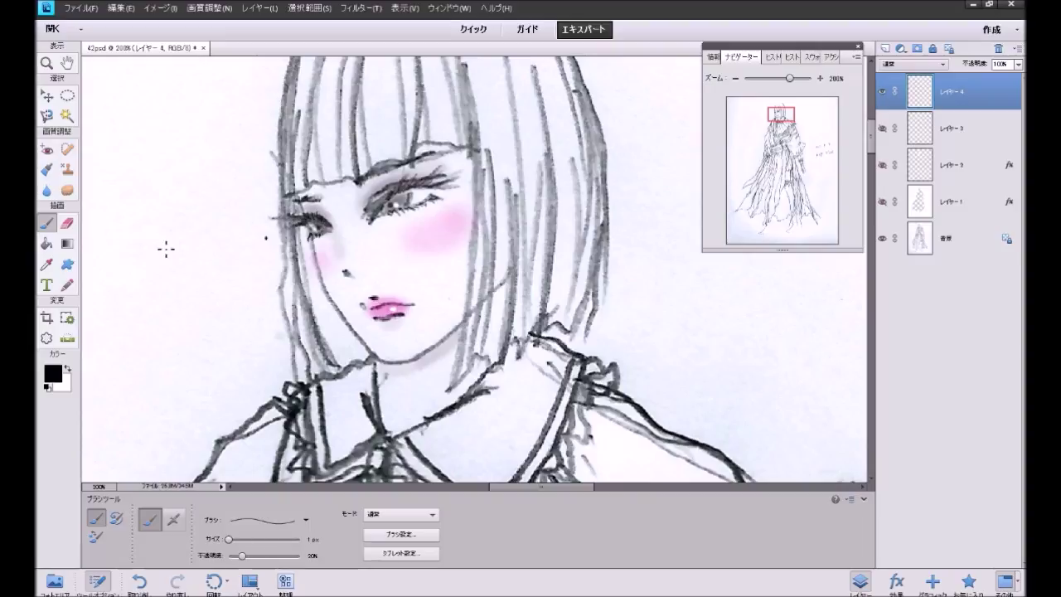
# Step: Set the foreground to dark brown #481e09 and choose the 5 px soft round brush
pyautogui.click(55, 377)
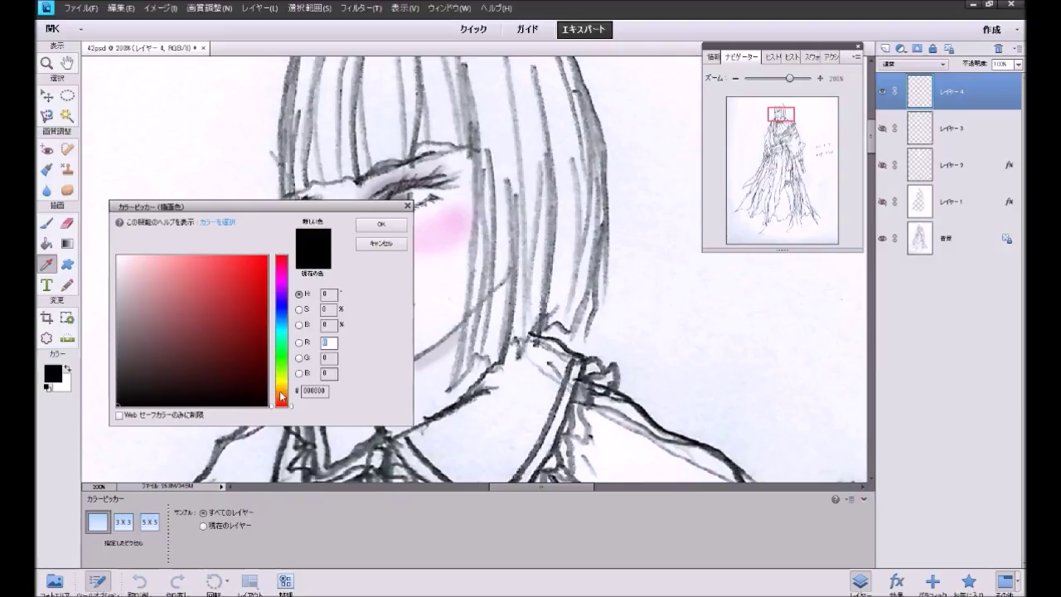
pyautogui.click(281, 394)
pyautogui.click(246, 366)
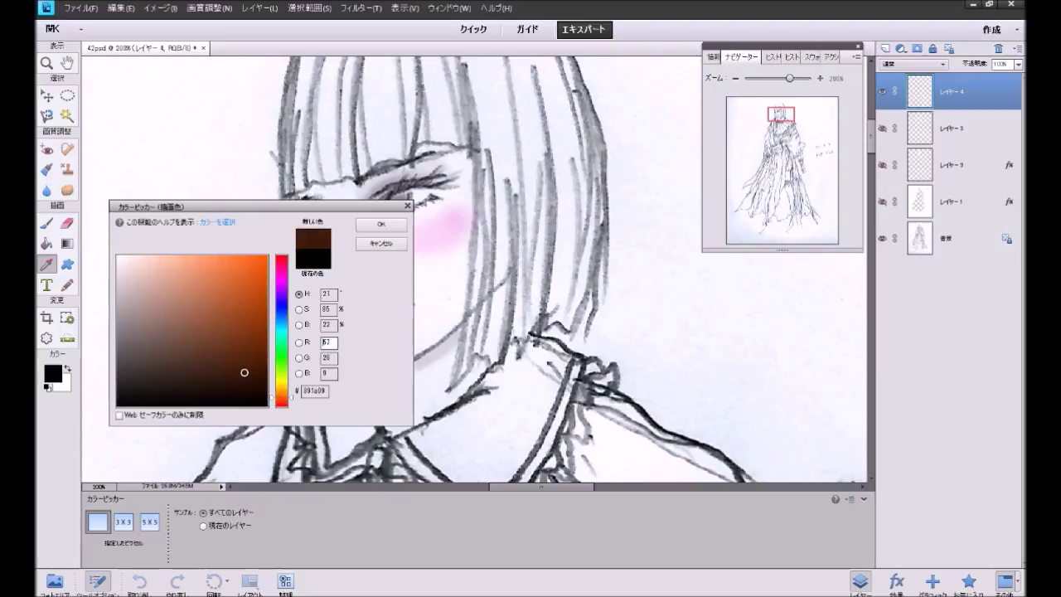
pyautogui.click(385, 225)
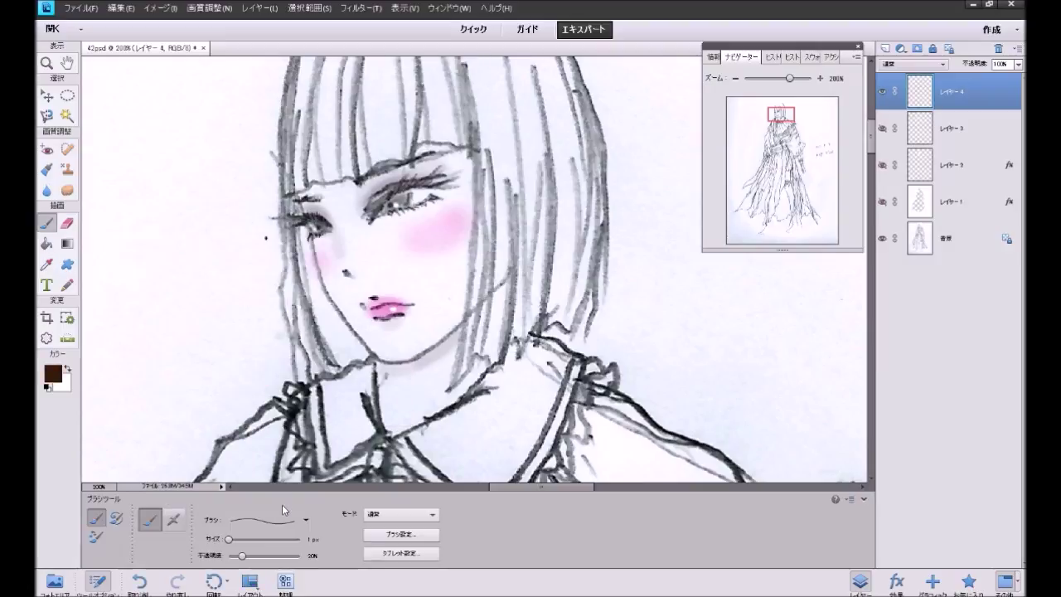
pyautogui.click(269, 520)
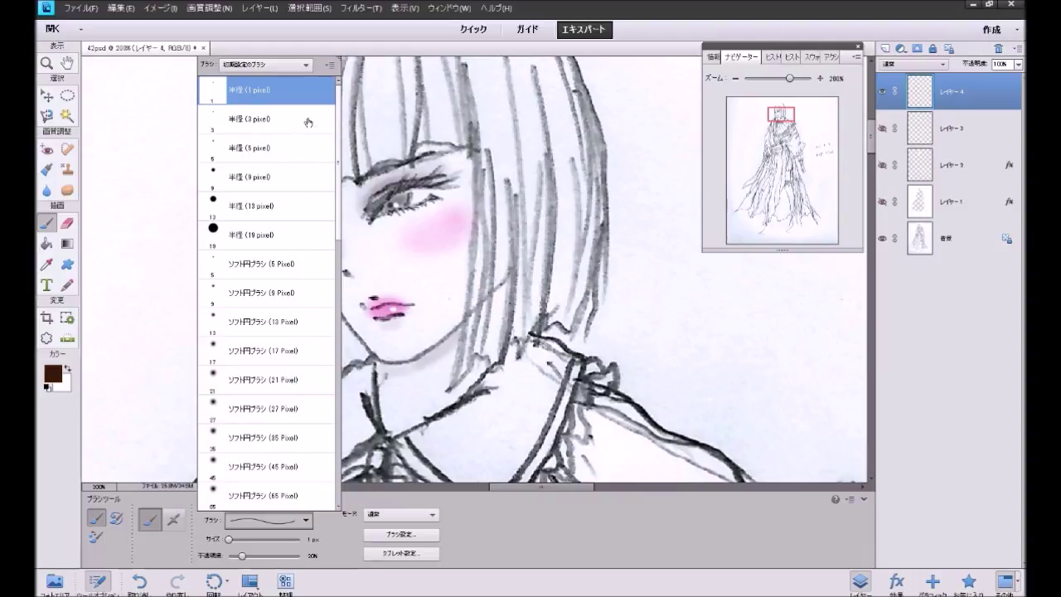
pyautogui.click(303, 121)
pyautogui.click(282, 266)
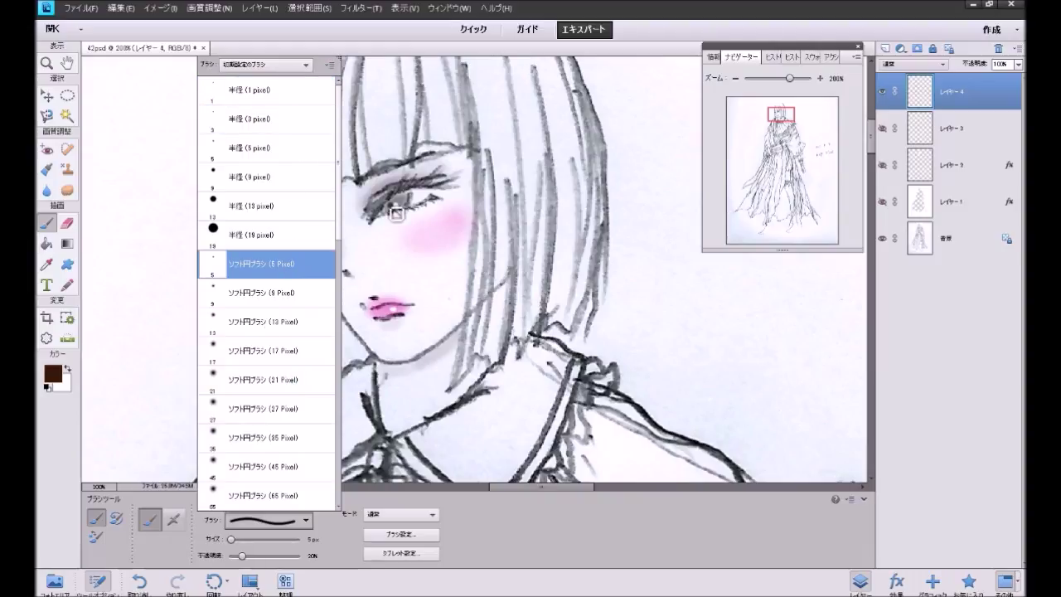
pyautogui.click(392, 214)
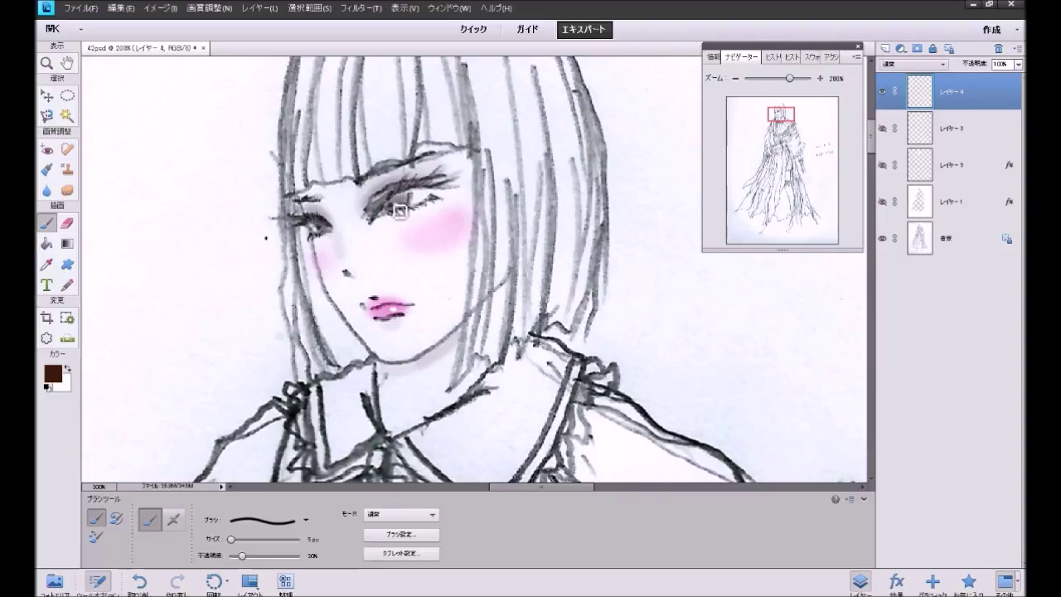
# Step: Brush faint brown shading over the eye at 13% opacity
pyautogui.moveTo(398, 205); pyautogui.dragTo(408, 208)
pyautogui.hotkey('ctrl', 'z')
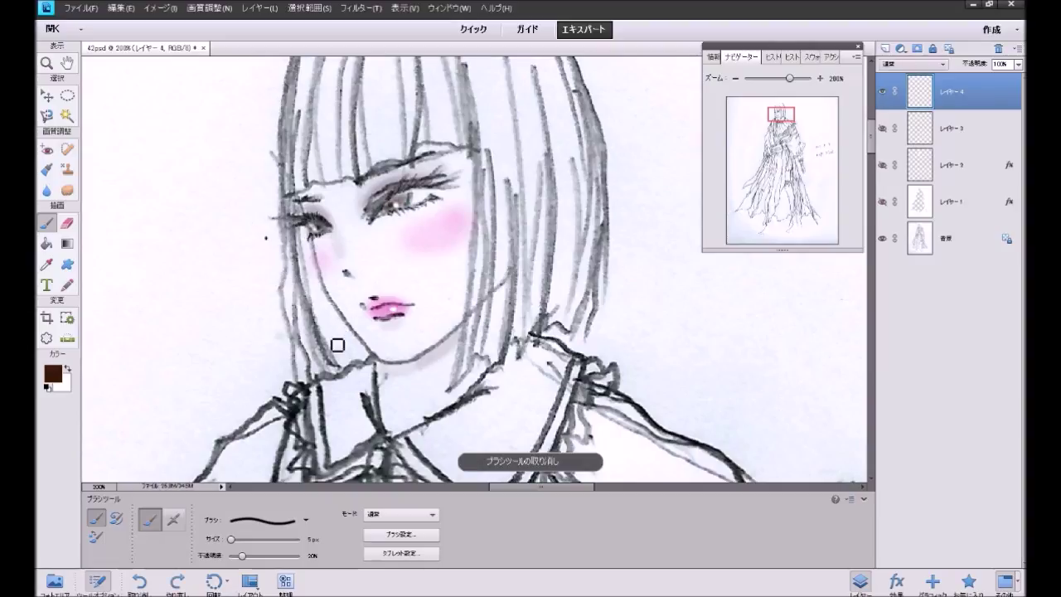
pyautogui.moveTo(242, 556); pyautogui.dragTo(237, 556)
pyautogui.click(401, 204)
pyautogui.moveTo(401, 204); pyautogui.dragTo(405, 203)
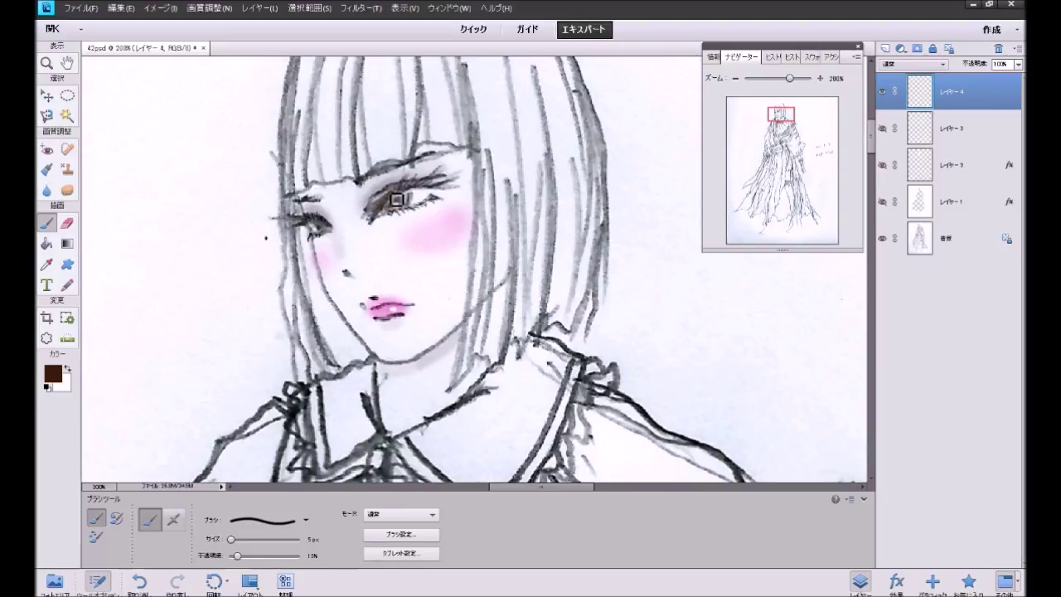
# Step: Tint the right iris brown, shade the left eye and darken the upper eyelid
pyautogui.moveTo(390, 206); pyautogui.dragTo(419, 194)
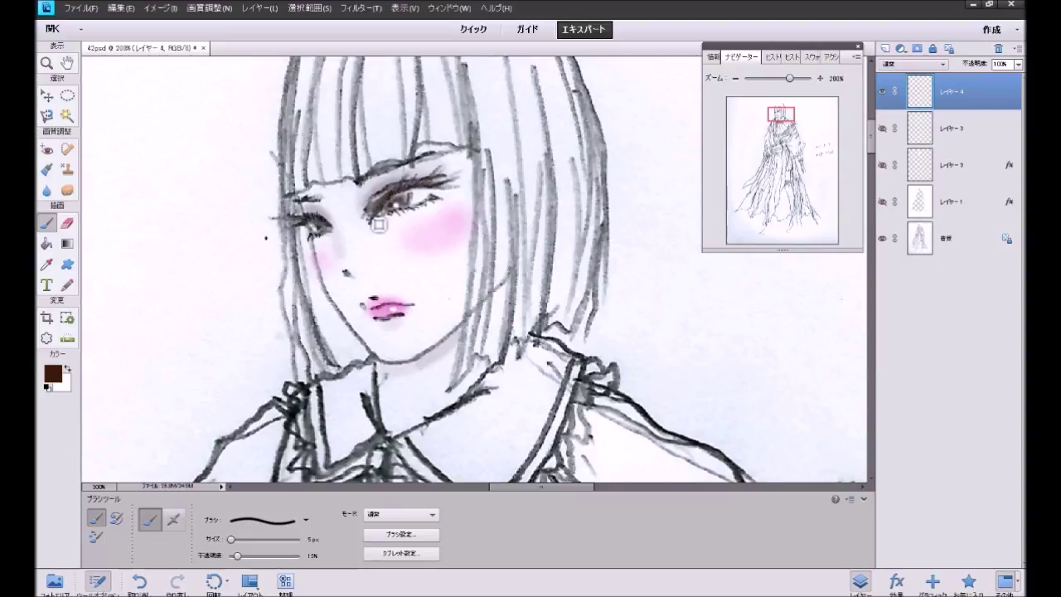
pyautogui.moveTo(380, 219); pyautogui.dragTo(440, 203)
pyautogui.hotkey('ctrl', 'z')
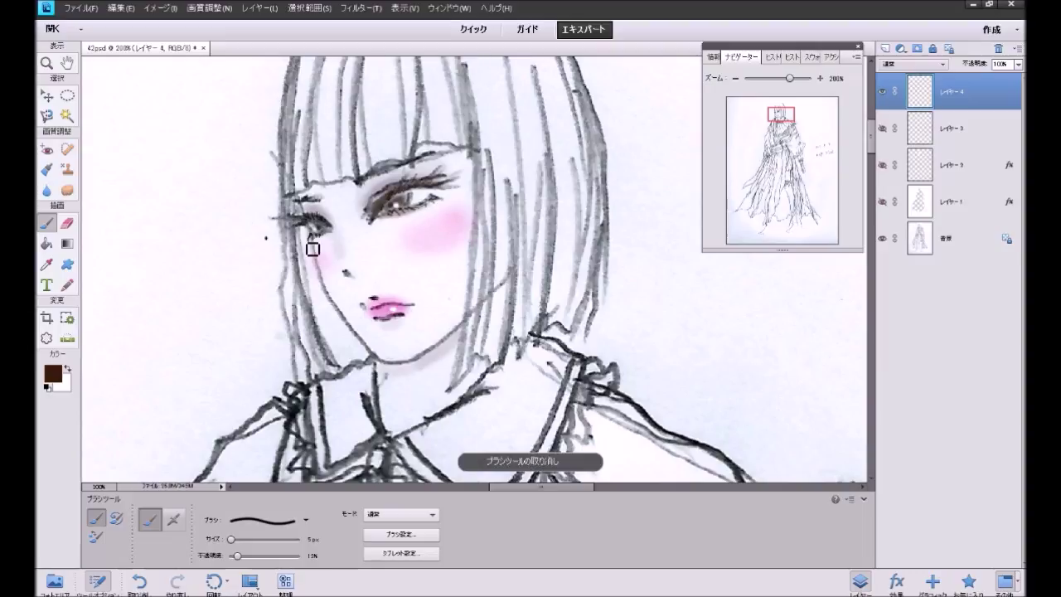
pyautogui.hotkey('ctrl', 'z')
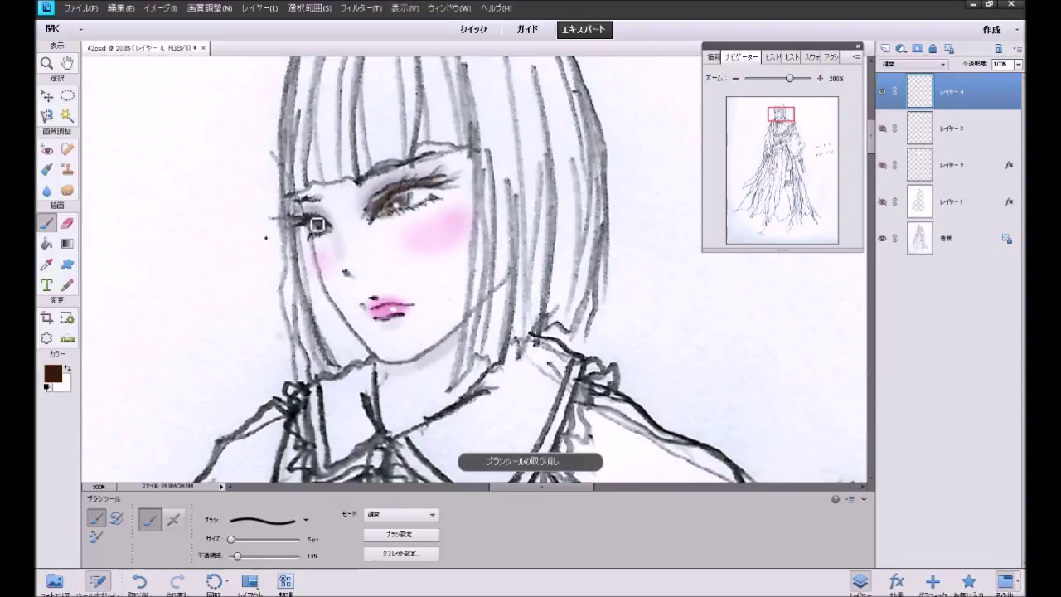
pyautogui.moveTo(316, 226); pyautogui.dragTo(313, 223)
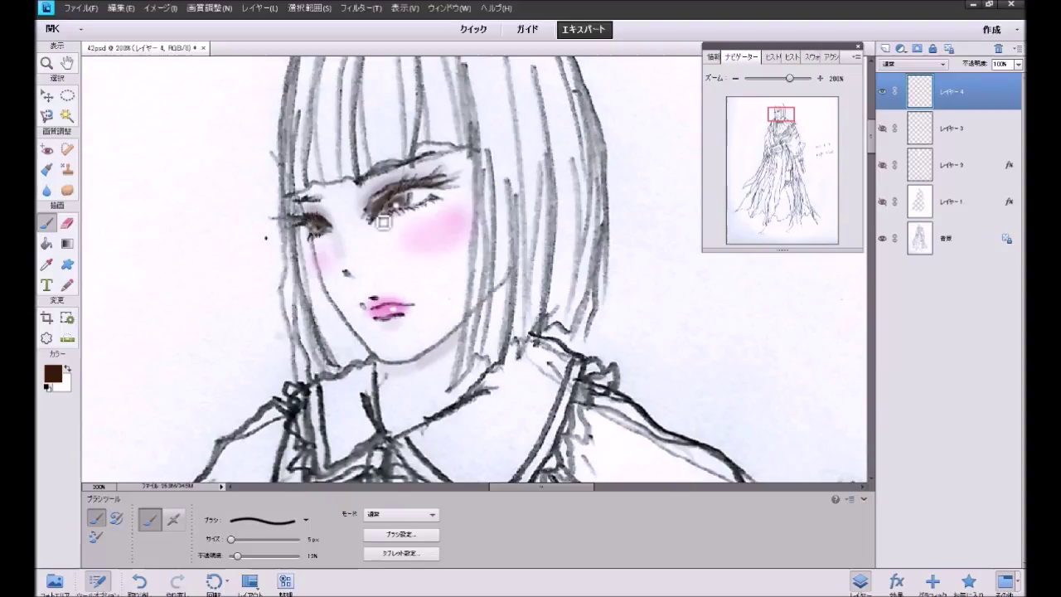
pyautogui.moveTo(386, 178); pyautogui.dragTo(424, 167)
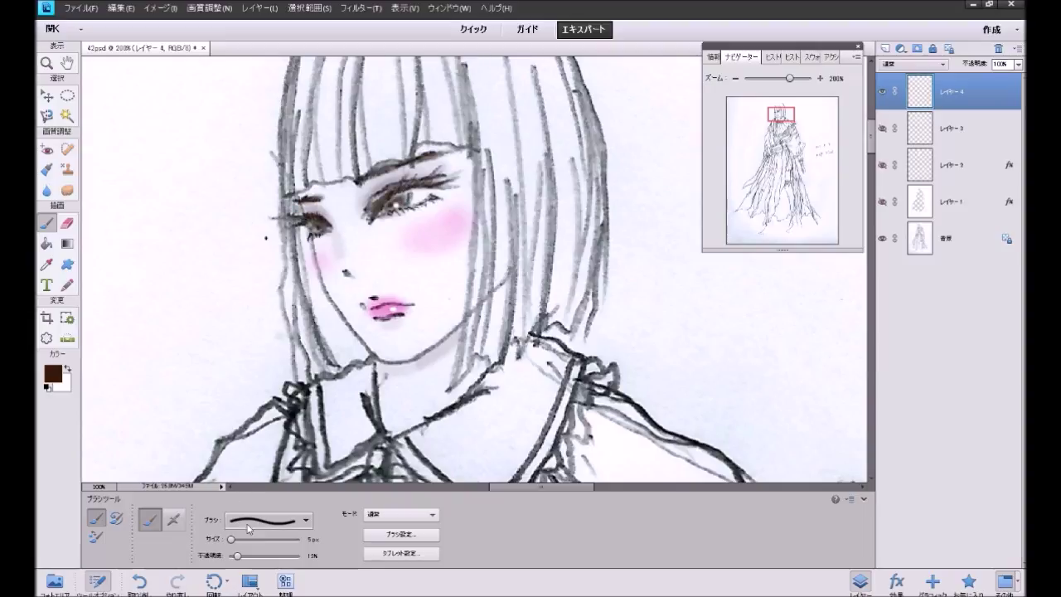
# Step: Return to a 3 px hard round brush at 100% opacity with default black and white colours
pyautogui.click(67, 368)
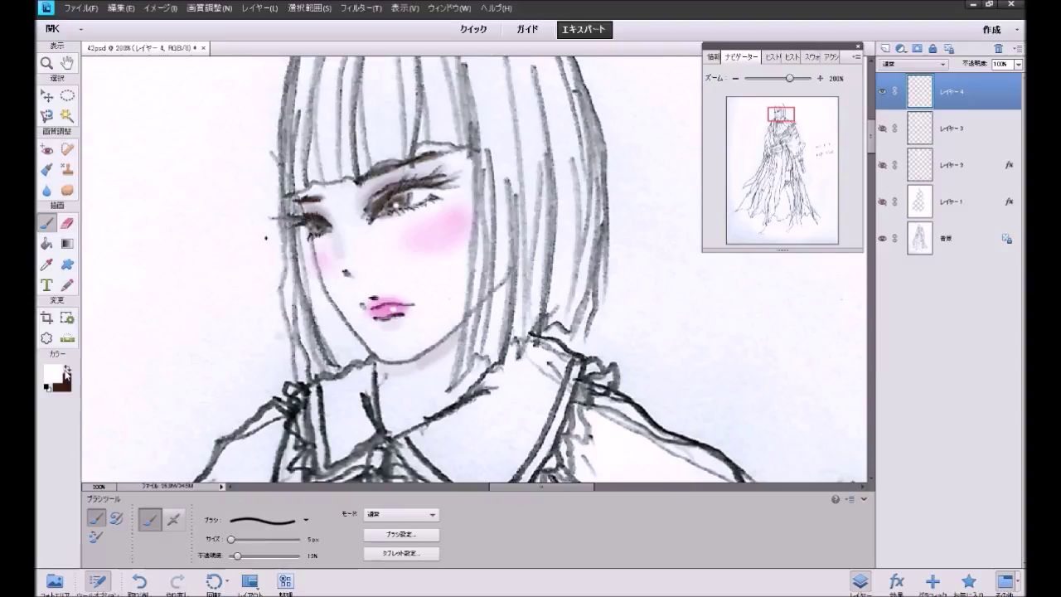
pyautogui.click(264, 520)
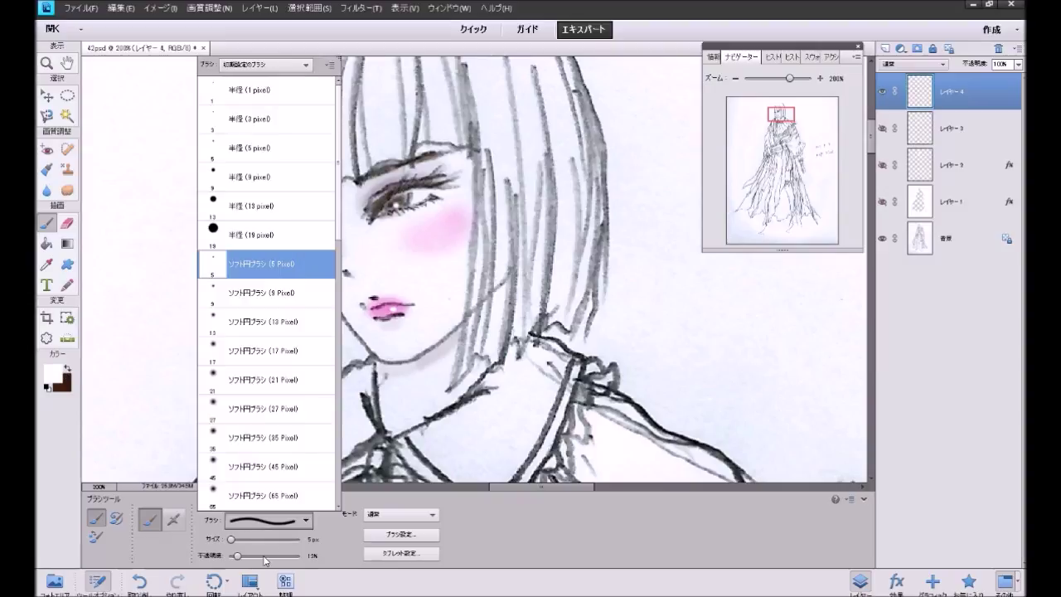
pyautogui.click(264, 520)
pyautogui.moveTo(237, 556); pyautogui.dragTo(300, 555)
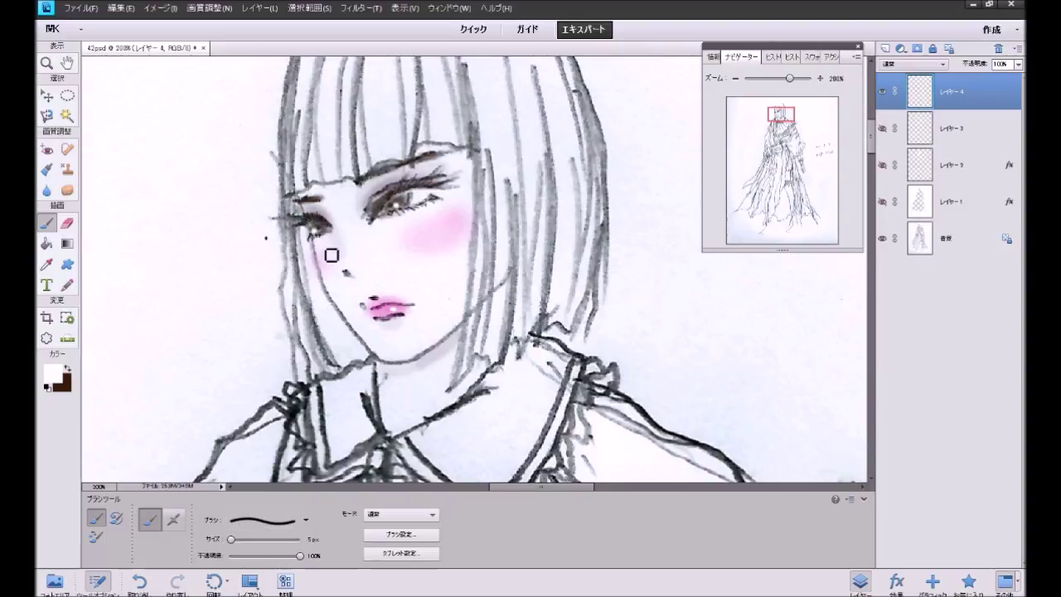
pyautogui.hotkey('ctrl', 'z')
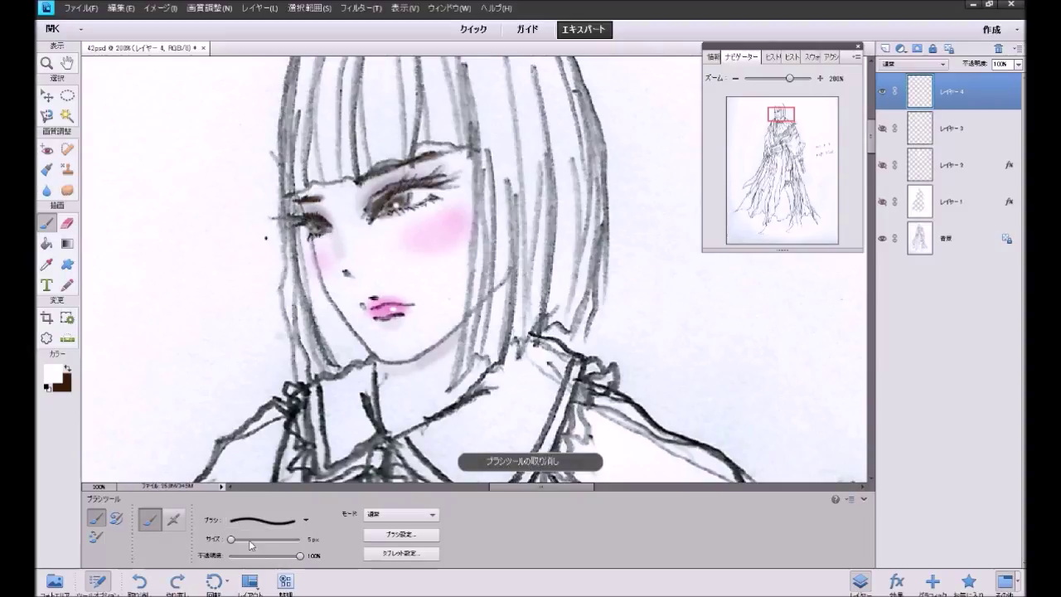
pyautogui.click(306, 520)
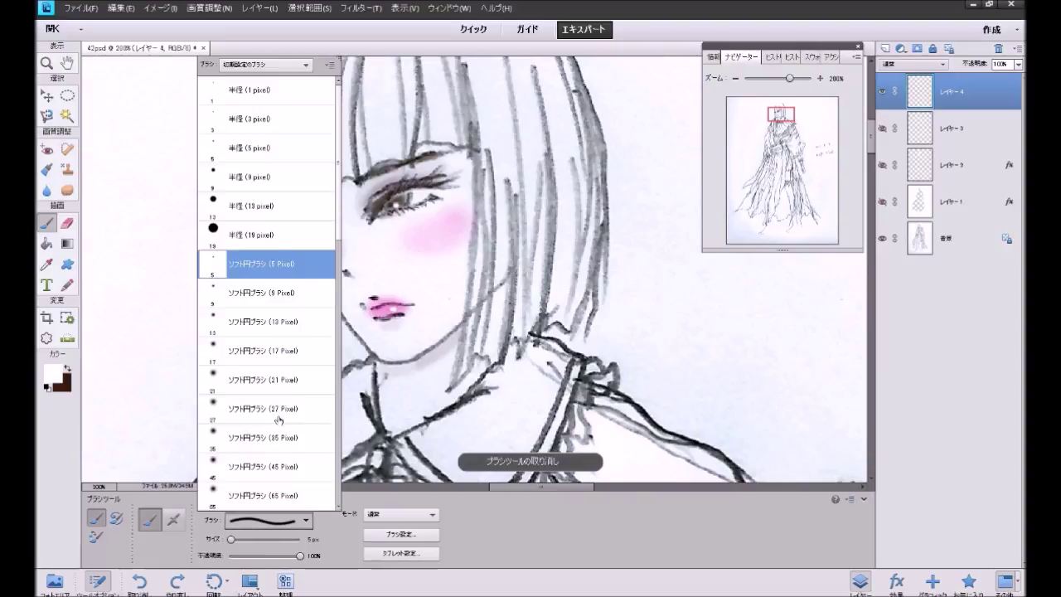
pyautogui.click(296, 119)
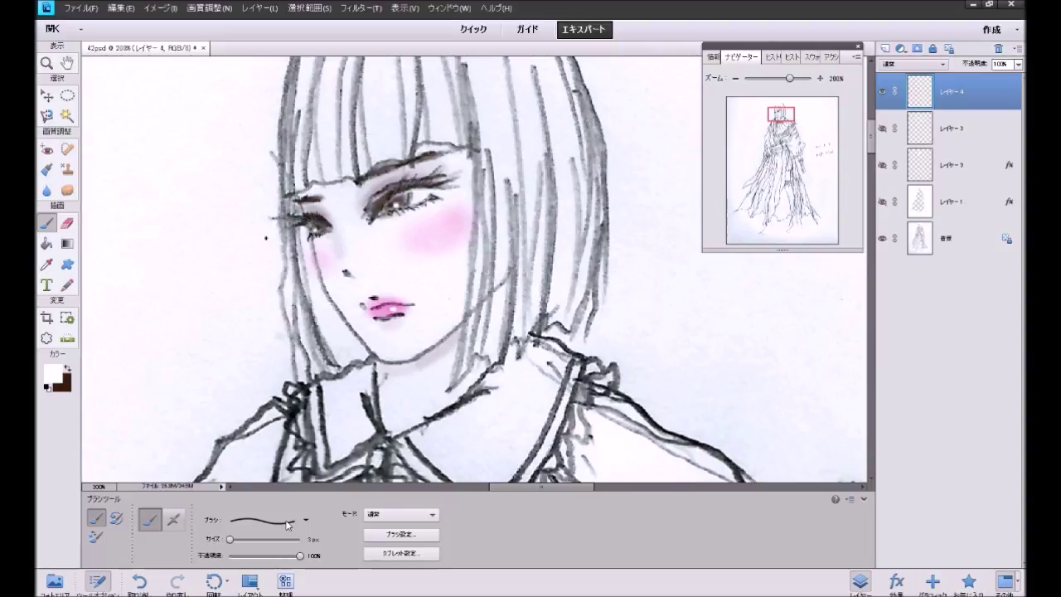
pyautogui.click(49, 387)
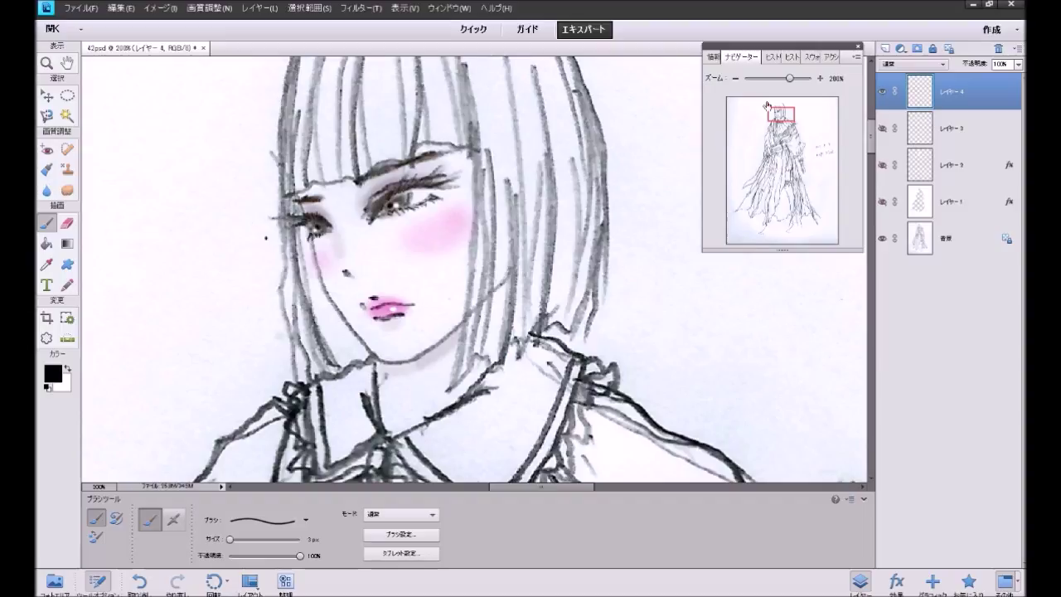
# Step: Zoom out to 50% to view the upper figure, then back in to 100%
pyautogui.click(736, 79)
pyautogui.click(737, 79)
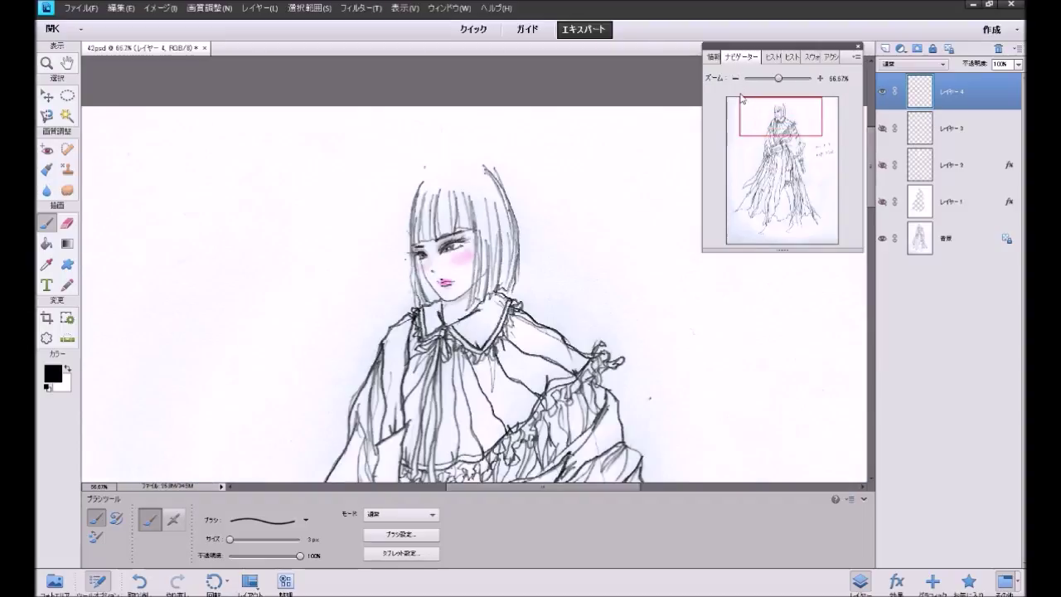
pyautogui.click(736, 78)
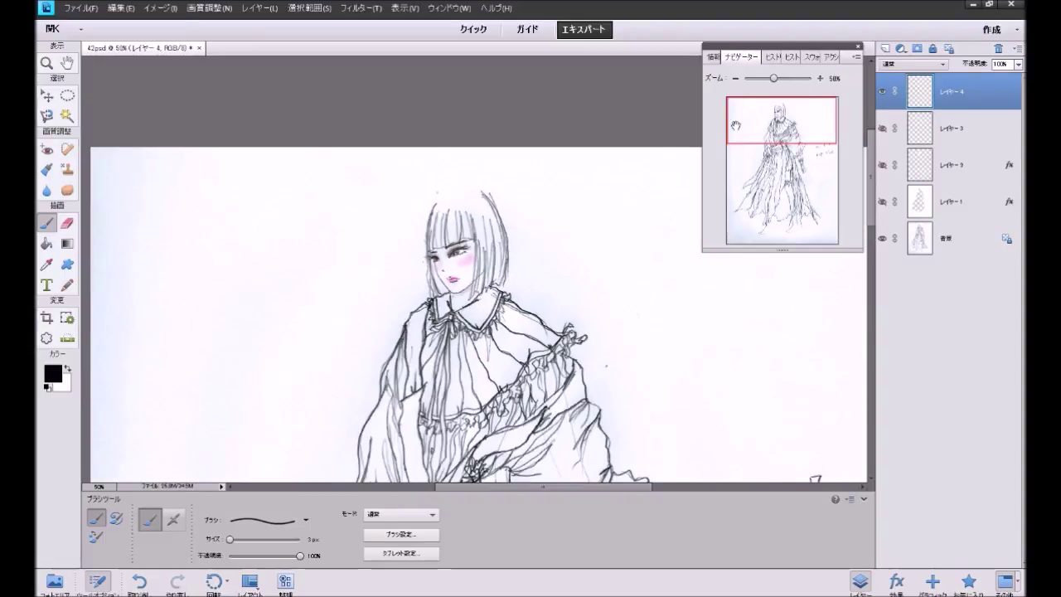
pyautogui.click(820, 78)
pyautogui.click(820, 79)
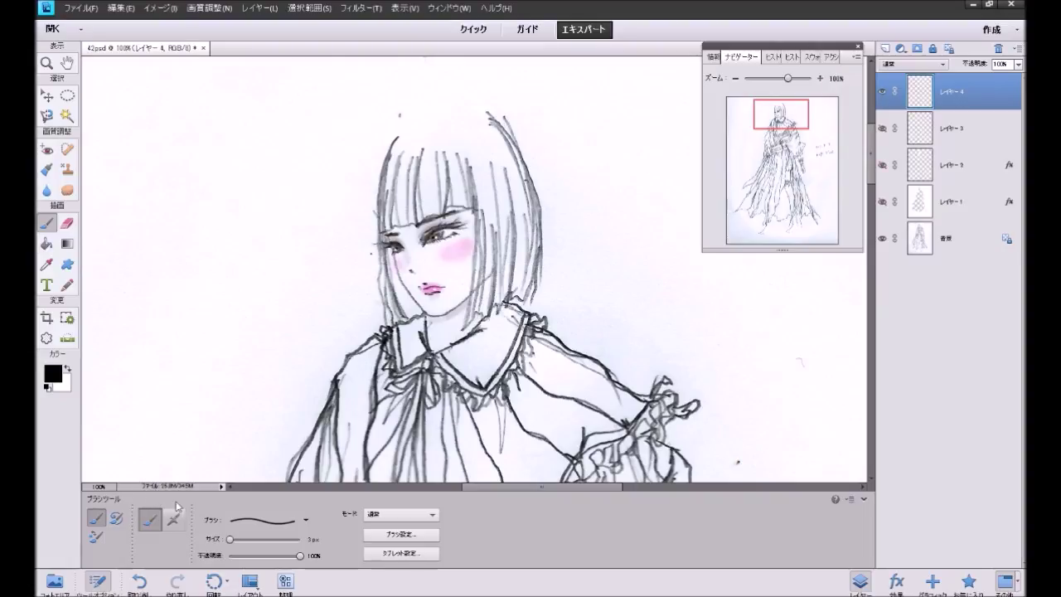
# Step: Choose the 13 px soft round brush and add a new empty layer for hair shading
pyautogui.click(262, 527)
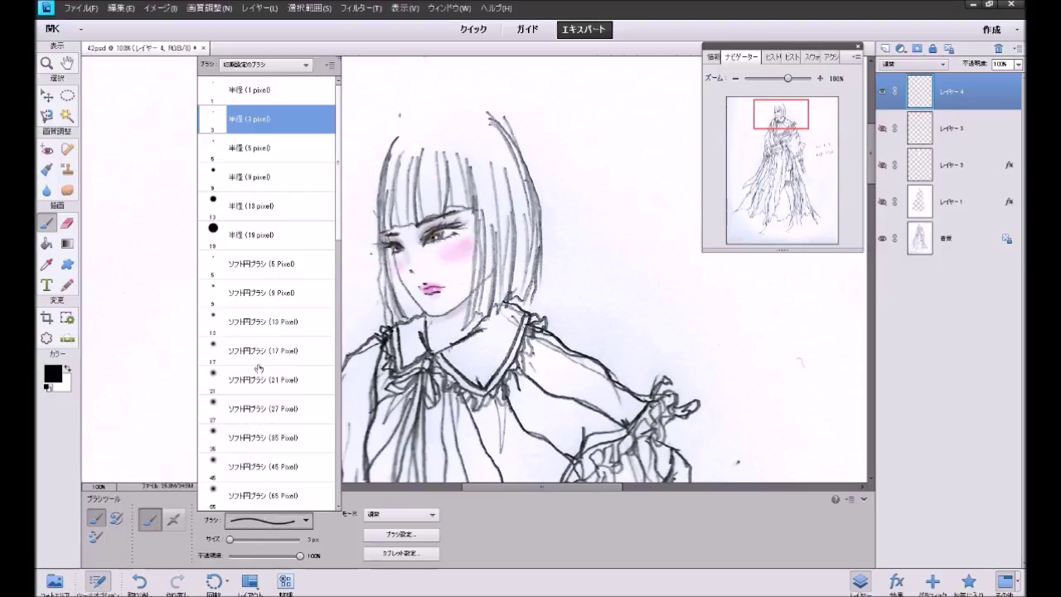
pyautogui.click(268, 329)
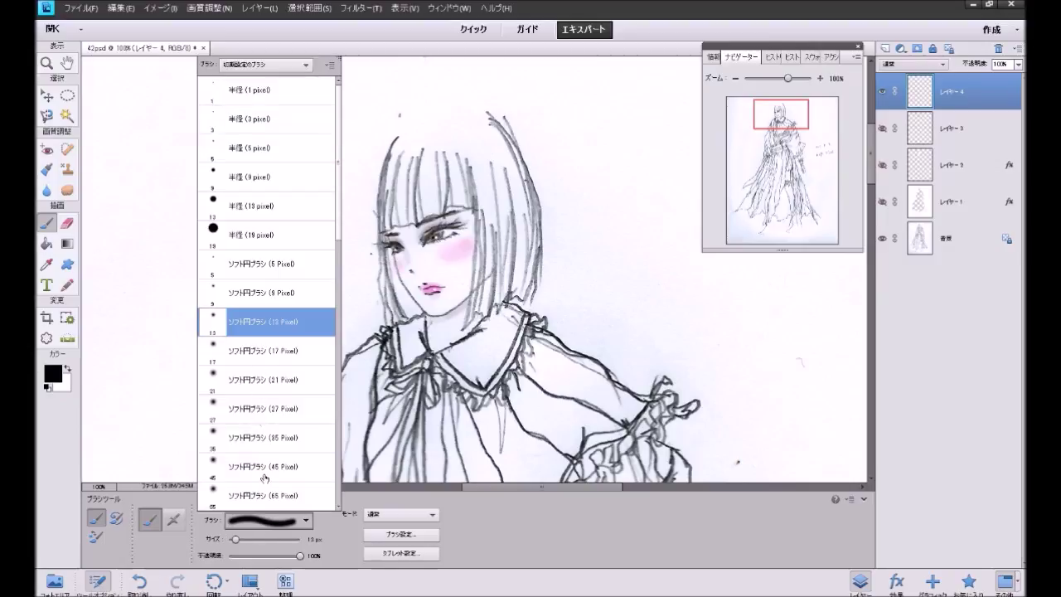
pyautogui.click(245, 570)
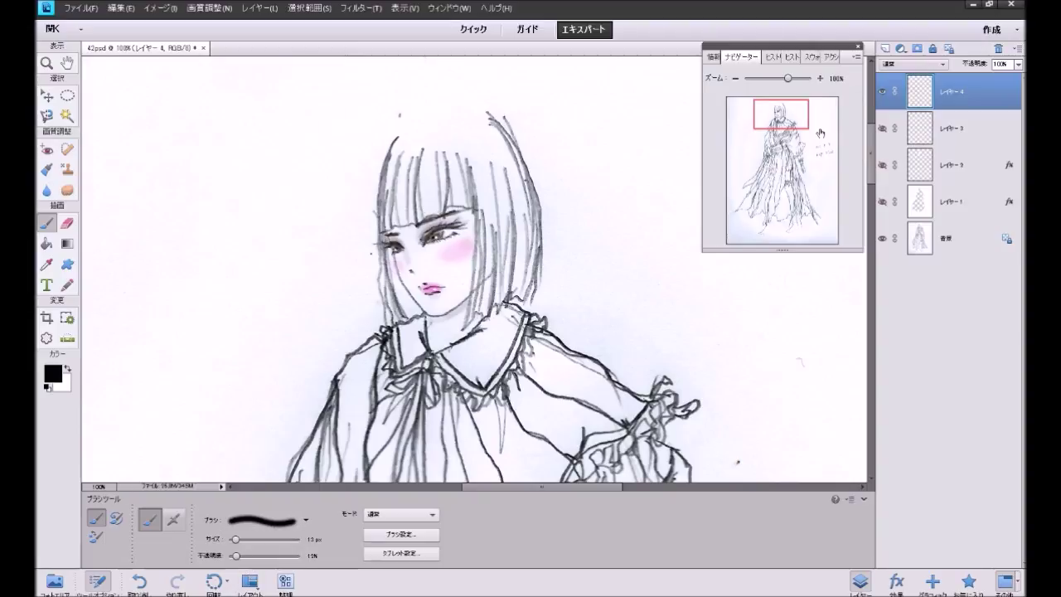
pyautogui.click(884, 49)
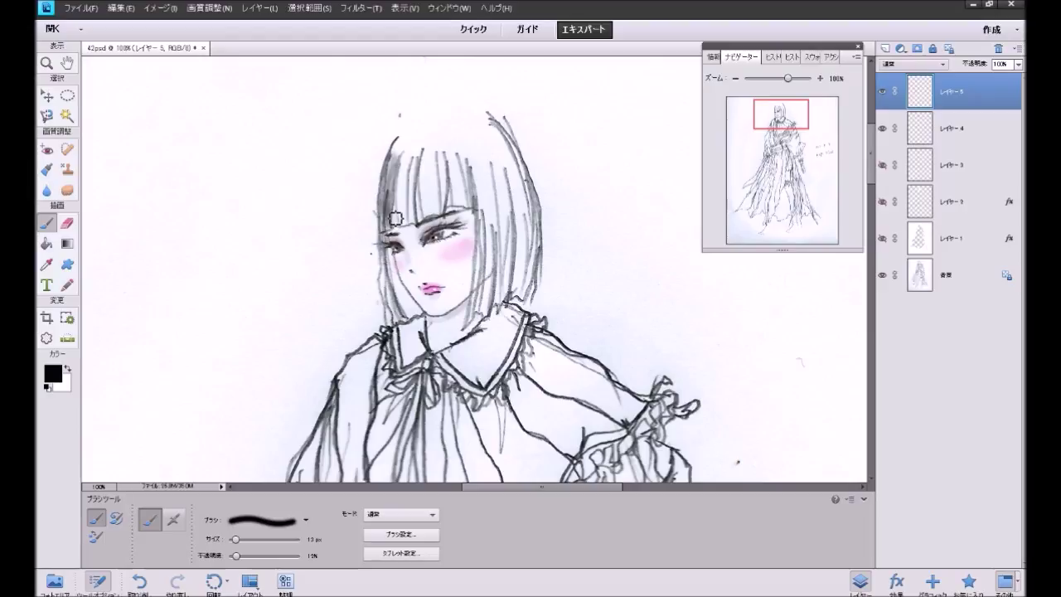
# Step: Hatch the bangs with vertical grey strokes and add a strand along the left cheek
pyautogui.moveTo(406, 164)
pyautogui.mouseDown()
pyautogui.moveTo(403, 219)
pyautogui.moveTo(414, 224)
pyautogui.moveTo(398, 234)
pyautogui.mouseUp()
pyautogui.moveTo(430, 165); pyautogui.dragTo(433, 229)
pyautogui.moveTo(435, 167)
pyautogui.mouseDown()
pyautogui.moveTo(438, 225)
pyautogui.moveTo(429, 217)
pyautogui.moveTo(439, 224)
pyautogui.moveTo(425, 224)
pyautogui.mouseUp()
pyautogui.moveTo(448, 160)
pyautogui.mouseDown()
pyautogui.moveTo(443, 219)
pyautogui.moveTo(469, 207)
pyautogui.moveTo(458, 202)
pyautogui.moveTo(470, 217)
pyautogui.mouseUp()
pyautogui.moveTo(469, 178); pyautogui.dragTo(475, 217)
pyautogui.moveTo(398, 245)
pyautogui.mouseDown()
pyautogui.moveTo(396, 313)
pyautogui.moveTo(398, 262)
pyautogui.mouseUp()
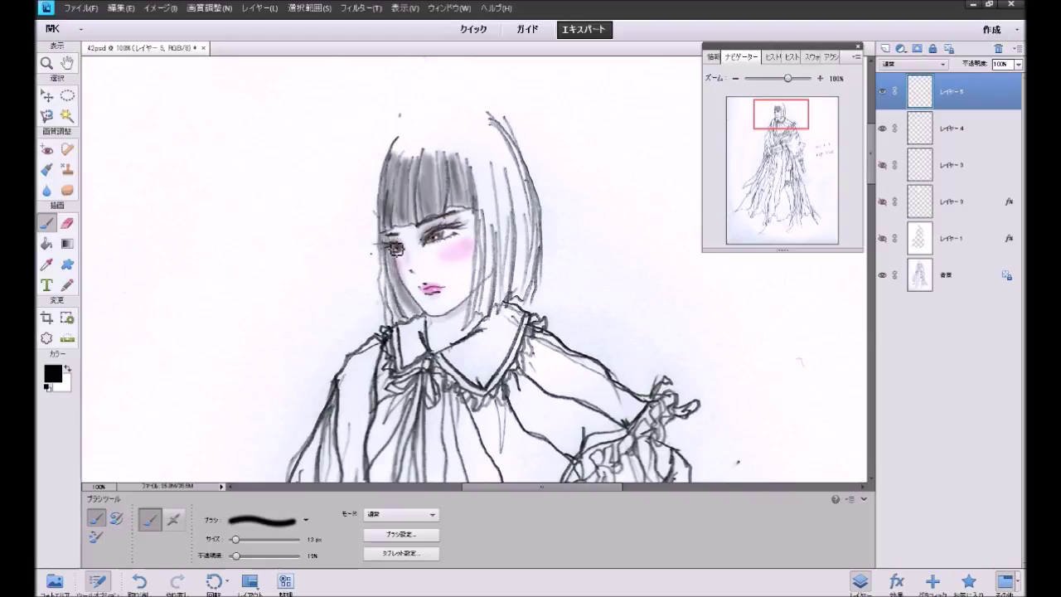
pyautogui.hotkey('ctrl', 'z')
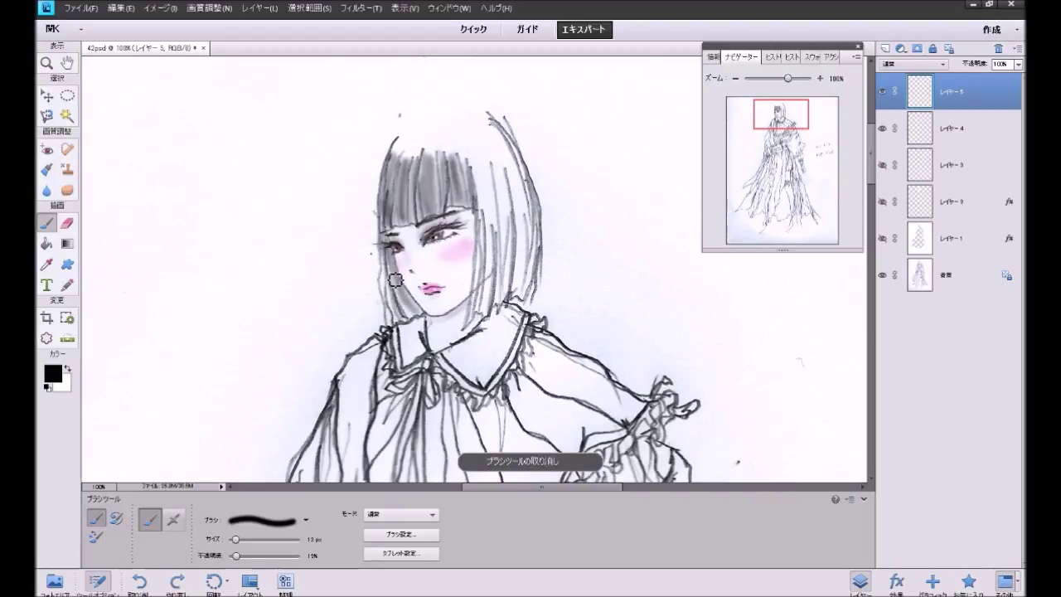
pyautogui.moveTo(411, 325); pyautogui.dragTo(393, 288)
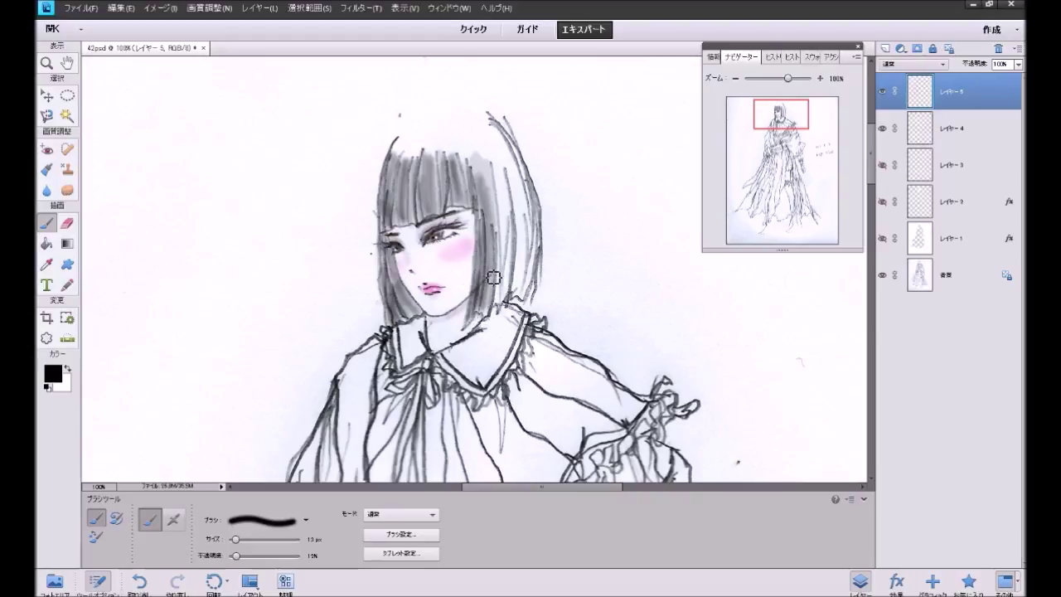
# Step: Shade the right side of the hair with thin dark grey strands
pyautogui.moveTo(486, 236); pyautogui.dragTo(494, 217)
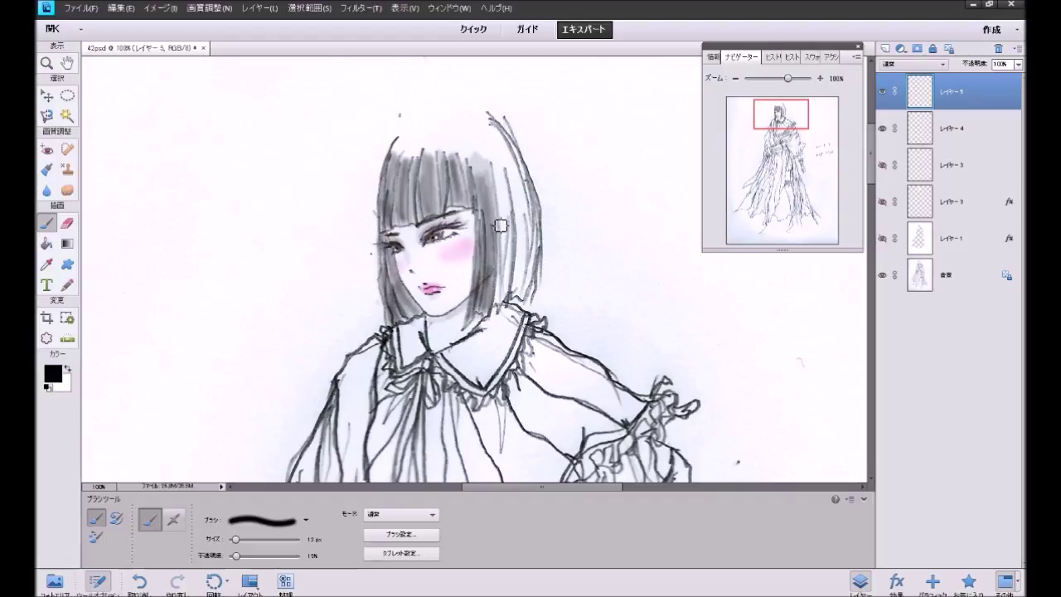
pyautogui.moveTo(496, 175); pyautogui.dragTo(510, 300)
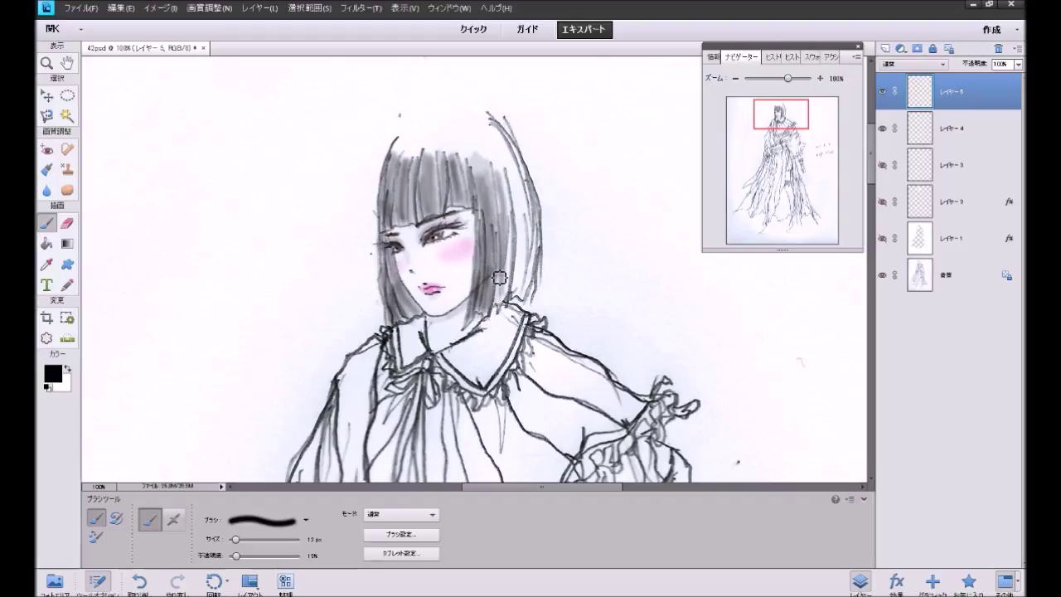
pyautogui.moveTo(507, 259)
pyautogui.mouseDown()
pyautogui.moveTo(505, 171)
pyautogui.moveTo(523, 168)
pyautogui.moveTo(509, 133)
pyautogui.mouseUp()
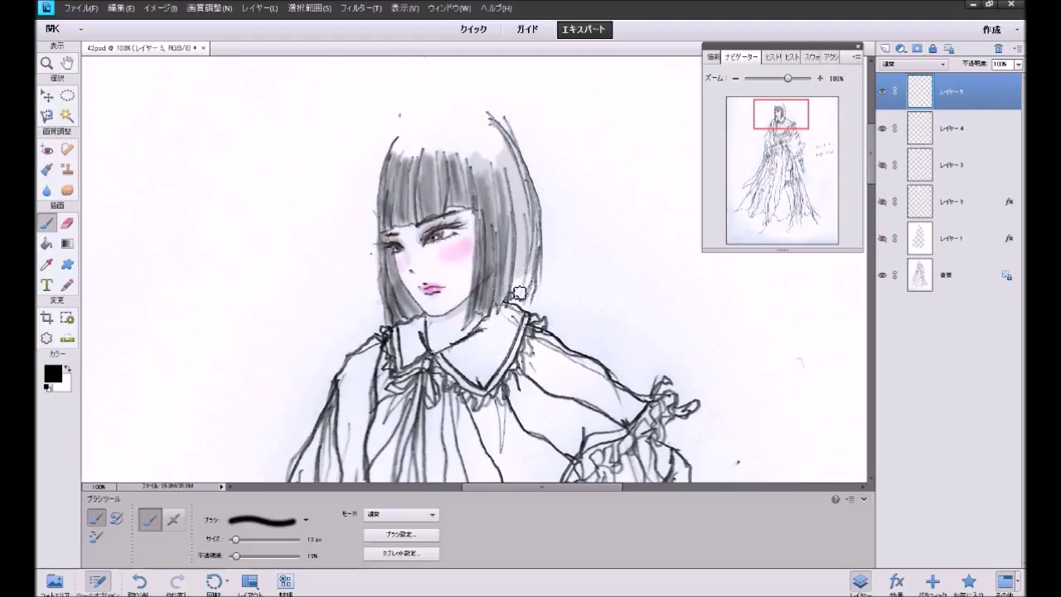
pyautogui.moveTo(521, 196)
pyautogui.mouseDown()
pyautogui.moveTo(524, 307)
pyautogui.moveTo(519, 171)
pyautogui.mouseUp()
pyautogui.moveTo(535, 240)
pyautogui.mouseDown()
pyautogui.moveTo(530, 303)
pyautogui.moveTo(529, 197)
pyautogui.moveTo(514, 153)
pyautogui.mouseUp()
pyautogui.moveTo(533, 203)
pyautogui.mouseDown()
pyautogui.moveTo(514, 137)
pyautogui.moveTo(516, 294)
pyautogui.moveTo(511, 171)
pyautogui.moveTo(496, 294)
pyautogui.mouseUp()
# Step: Lay faint grey hatching through the middle of the hair, the bangs and the left side
pyautogui.moveTo(489, 176)
pyautogui.mouseDown()
pyautogui.moveTo(491, 302)
pyautogui.moveTo(476, 222)
pyautogui.mouseUp()
pyautogui.moveTo(446, 154)
pyautogui.mouseDown()
pyautogui.moveTo(448, 221)
pyautogui.moveTo(419, 217)
pyautogui.mouseUp()
pyautogui.moveTo(419, 161)
pyautogui.mouseDown()
pyautogui.moveTo(419, 237)
pyautogui.moveTo(410, 220)
pyautogui.moveTo(393, 236)
pyautogui.mouseUp()
pyautogui.moveTo(390, 176); pyautogui.dragTo(388, 232)
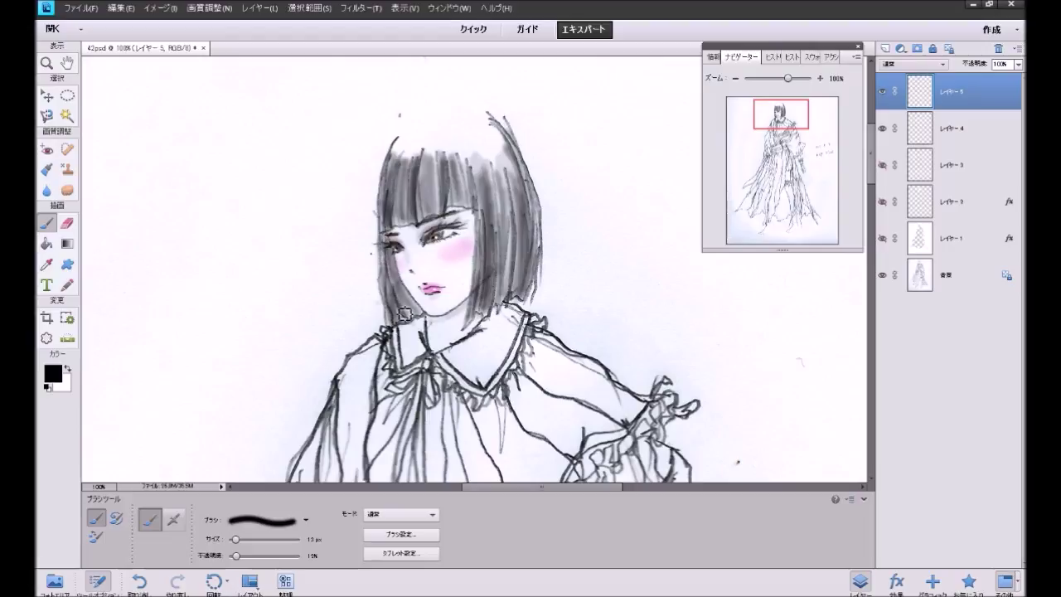
# Step: Build up dense grey hatching along the hair's outer right edge
pyautogui.moveTo(484, 170); pyautogui.dragTo(489, 290)
pyautogui.moveTo(492, 209); pyautogui.dragTo(488, 295)
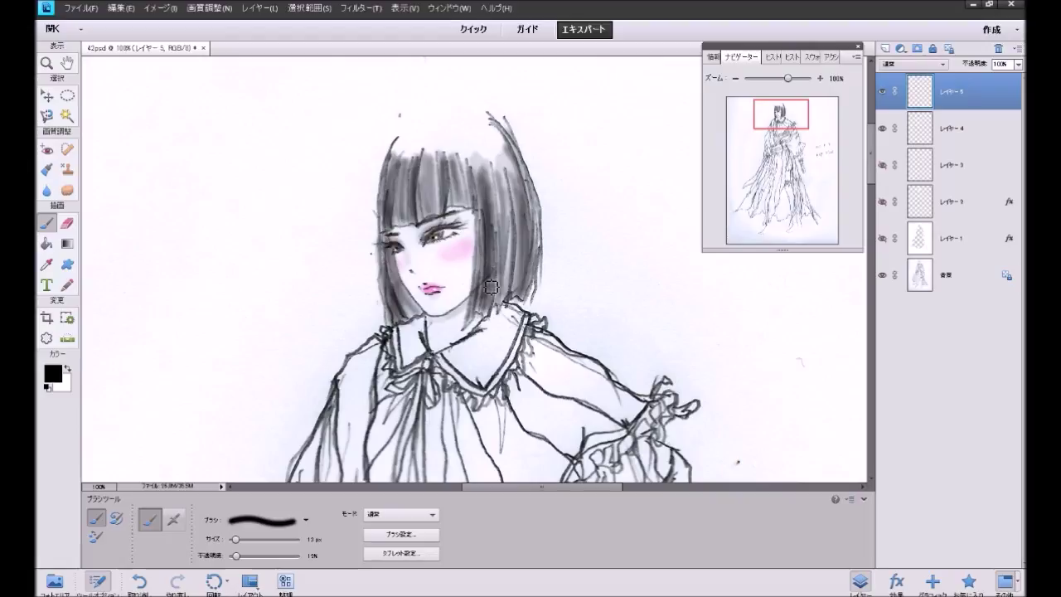
pyautogui.moveTo(500, 199); pyautogui.dragTo(507, 311)
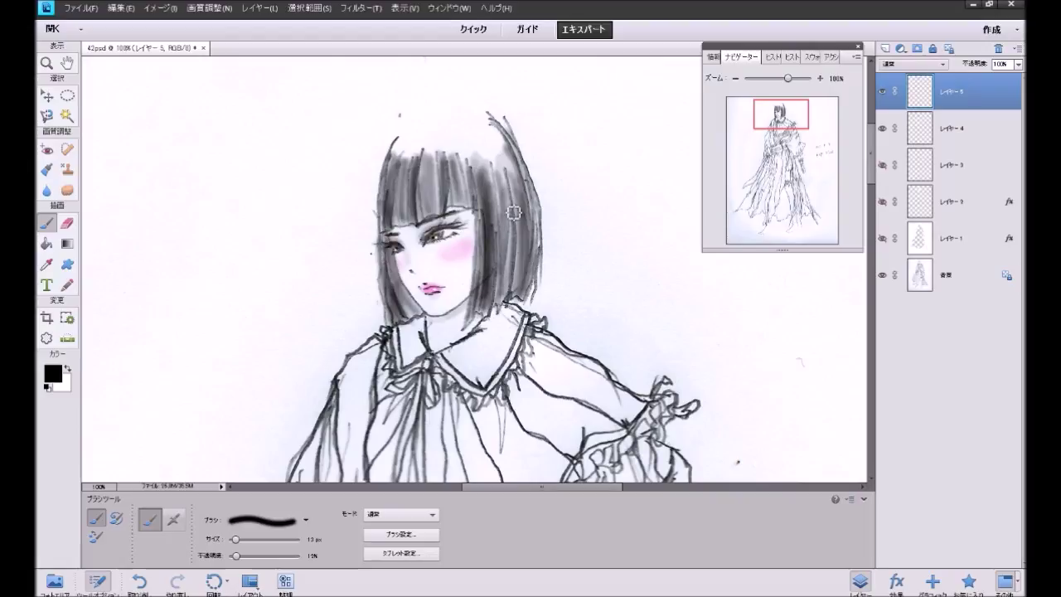
pyautogui.moveTo(513, 181); pyautogui.dragTo(519, 267)
pyautogui.moveTo(521, 200); pyautogui.dragTo(525, 283)
pyautogui.moveTo(529, 196); pyautogui.dragTo(525, 274)
pyautogui.moveTo(525, 159); pyautogui.dragTo(527, 248)
pyautogui.moveTo(534, 191); pyautogui.dragTo(534, 254)
pyautogui.moveTo(535, 211); pyautogui.dragTo(532, 248)
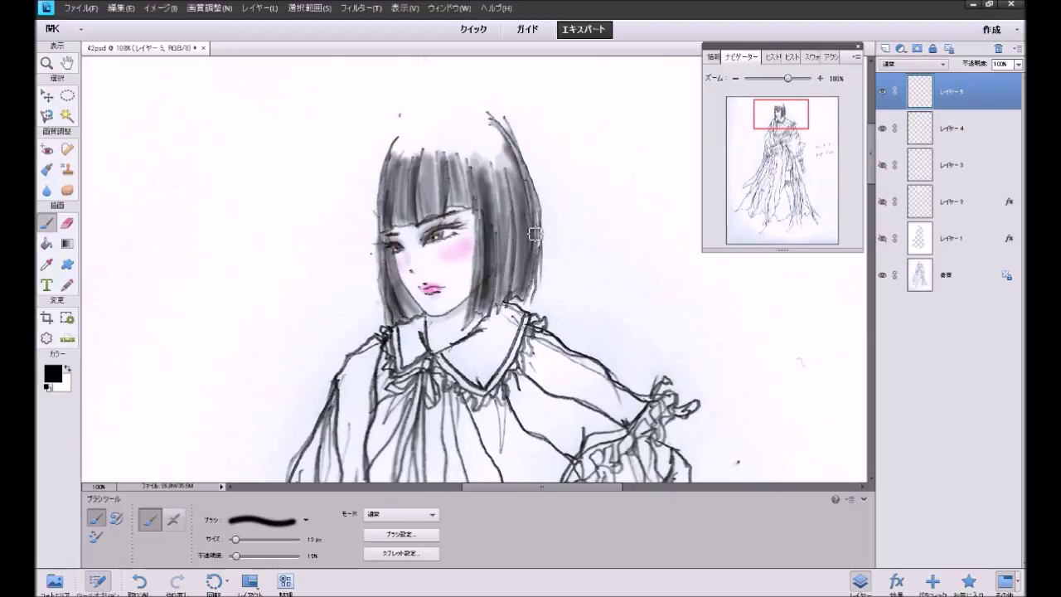
pyautogui.moveTo(527, 176); pyautogui.dragTo(541, 262)
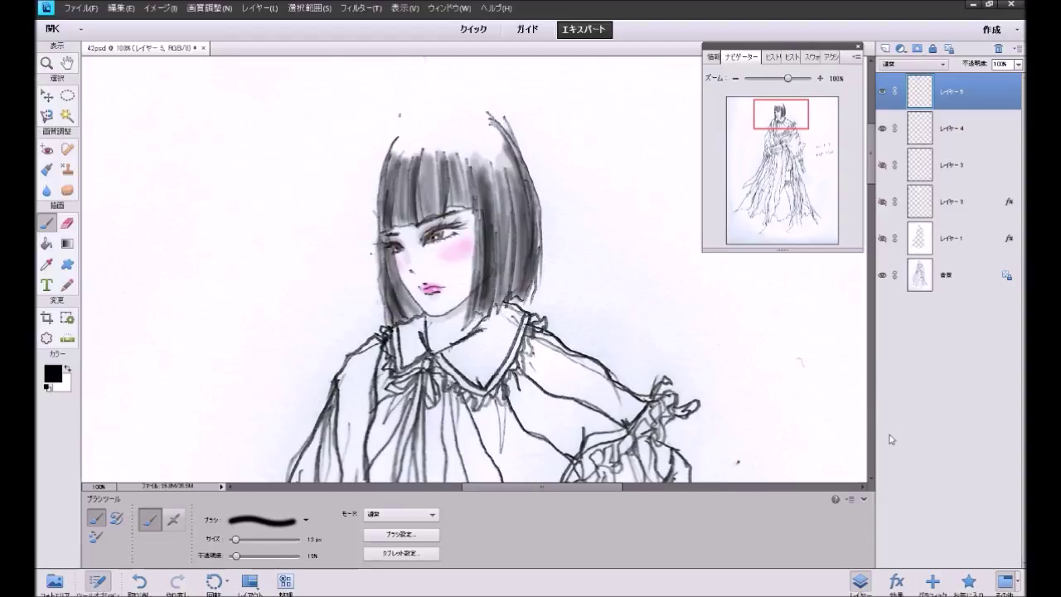
pyautogui.click(897, 580)
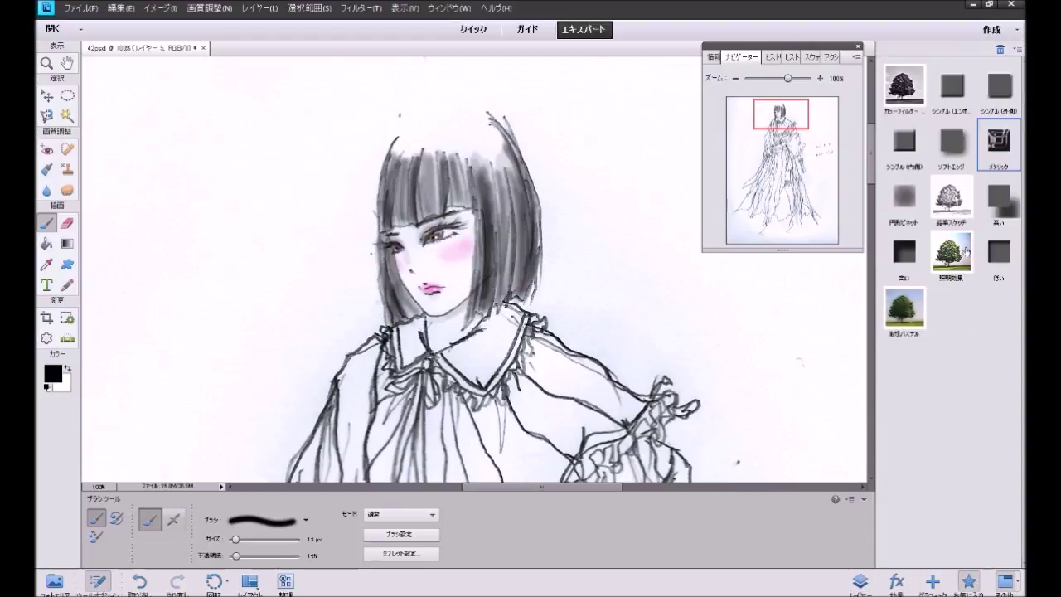
pyautogui.click(999, 158)
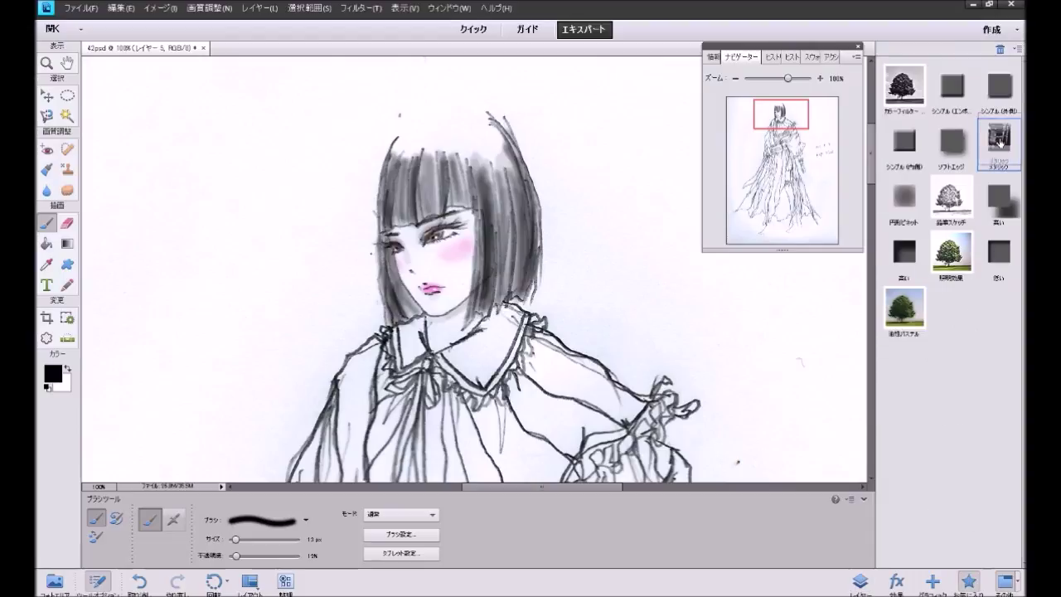
pyautogui.hotkey('ctrl', 'z')
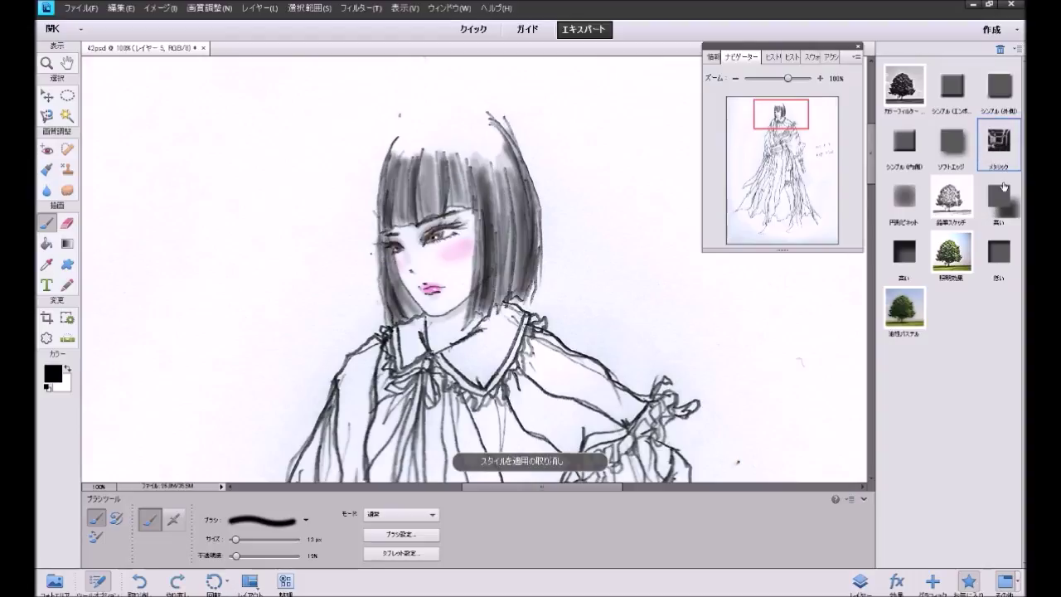
pyautogui.click(999, 154)
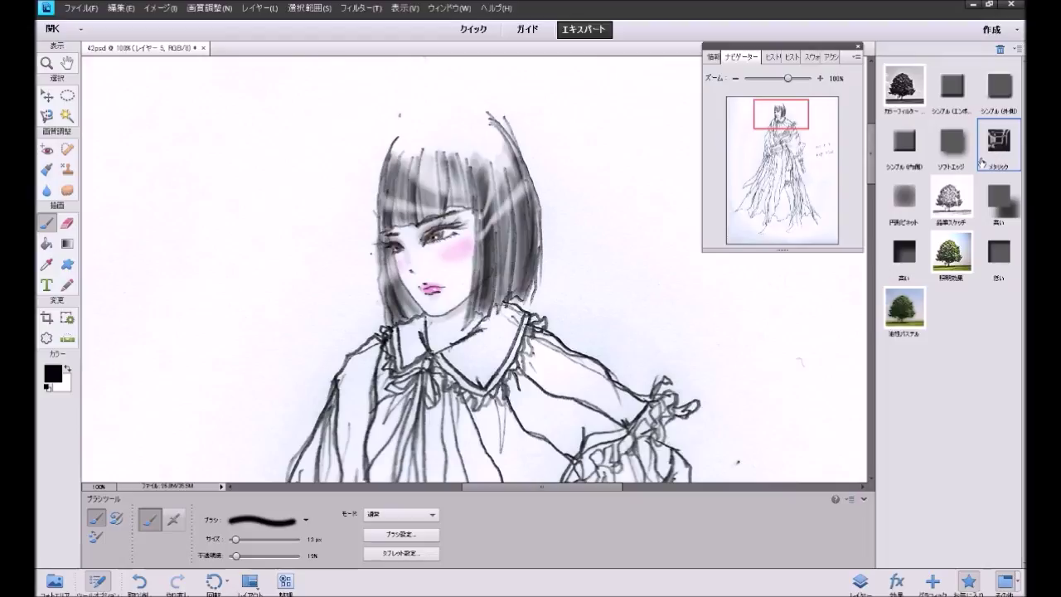
pyautogui.hotkey('ctrl', 'z')
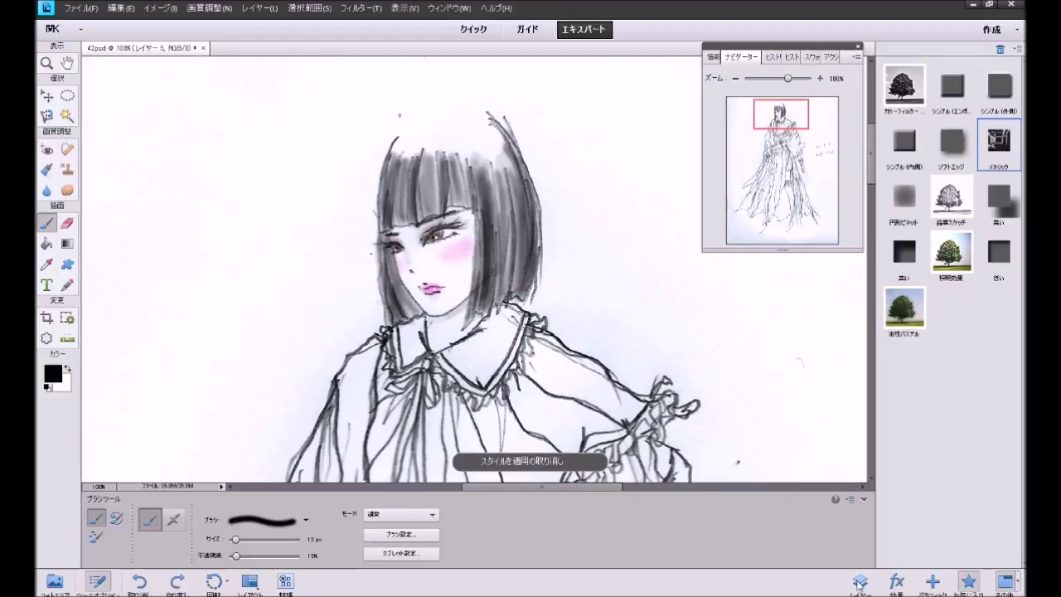
pyautogui.click(860, 581)
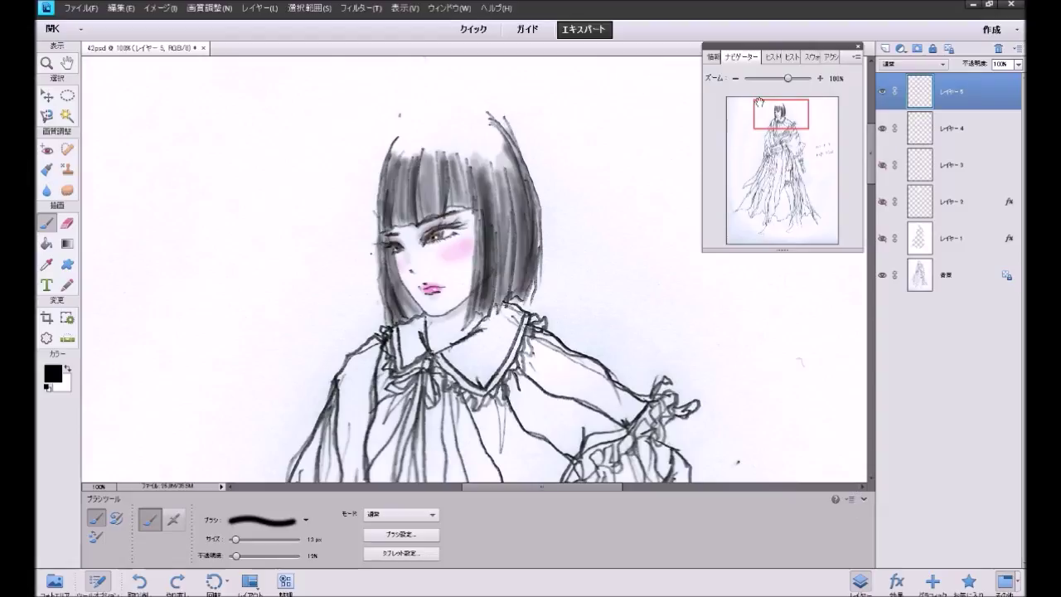
# Step: Zoom out to 50% and scroll down to show the 2015.9.7 date and the artist's signature
pyautogui.click(735, 78)
pyautogui.click(735, 78)
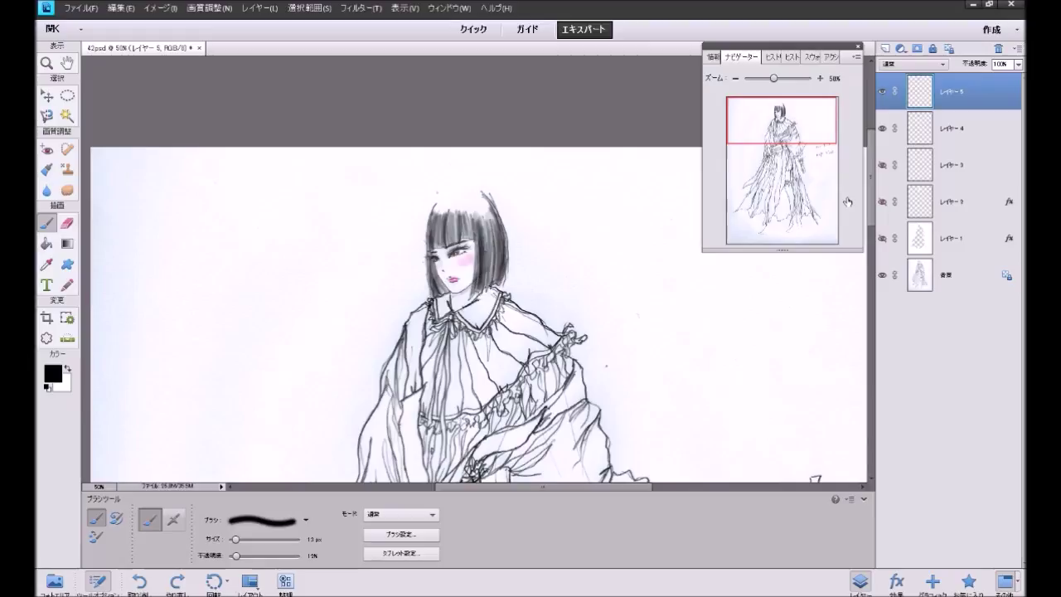
pyautogui.scroll(-2, 759, 335)
pyautogui.scroll(-2, 759, 335)
pyautogui.scroll(-1, 760, 335)
pyautogui.scroll(-1, 760, 335)
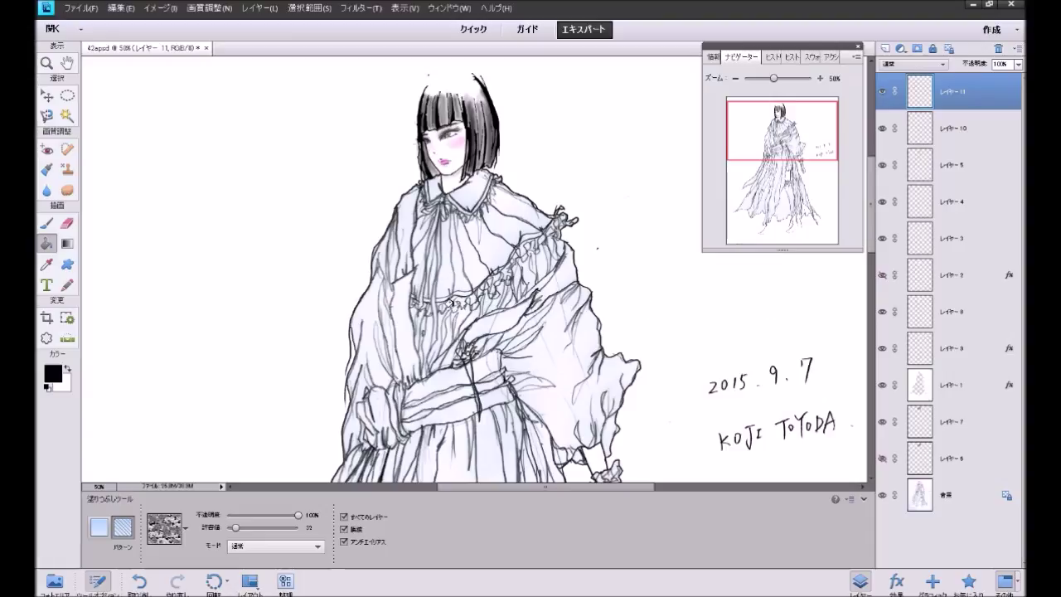
# Step: Pattern-fill the blouse strip between the ribbon lines and the shoulder, undoing a stray collar mark
pyautogui.click(446, 295)
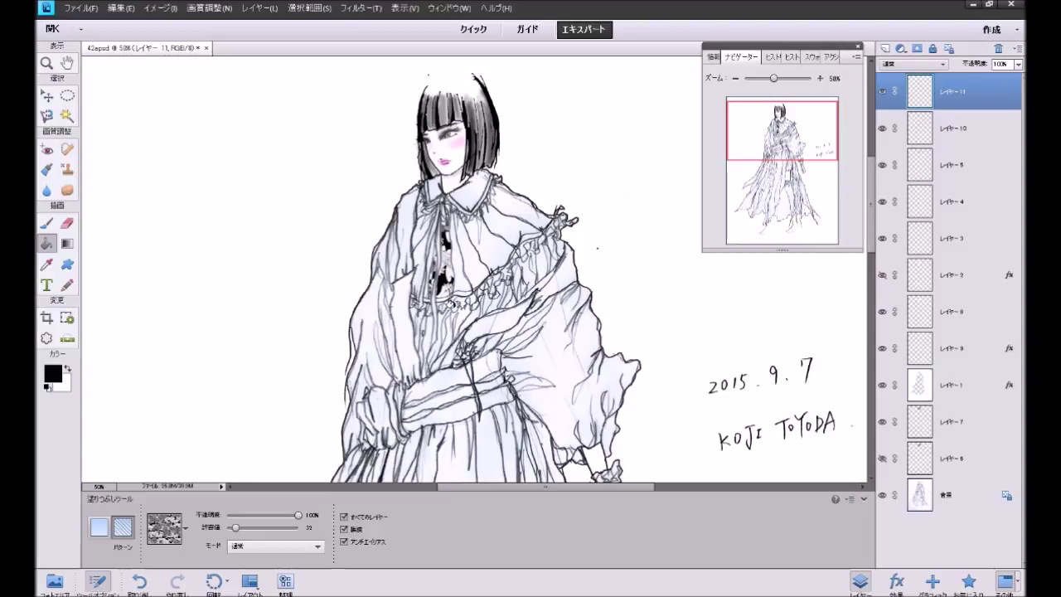
pyautogui.click(474, 265)
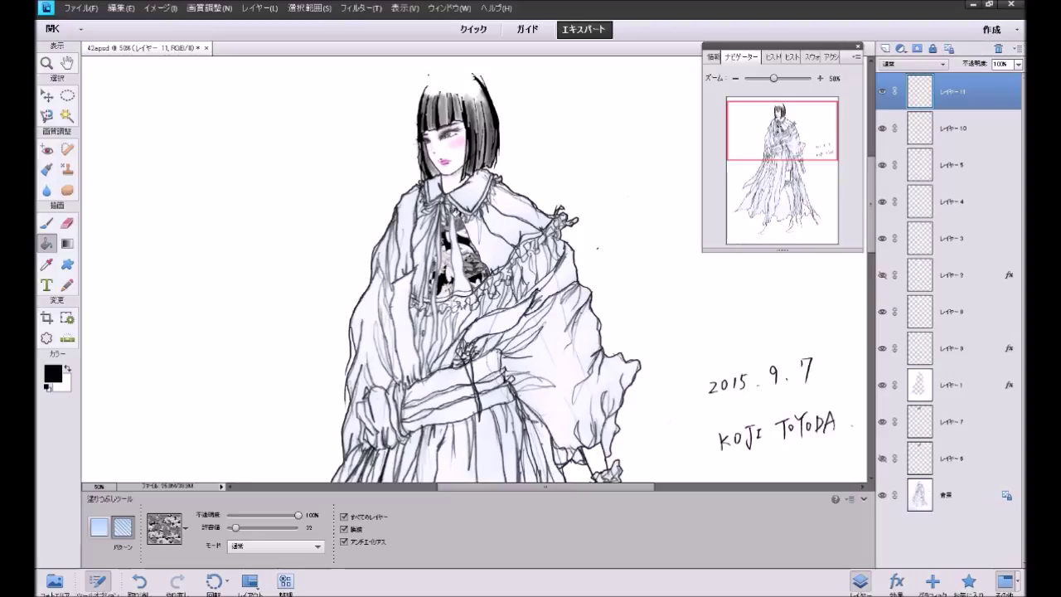
pyautogui.click(530, 235)
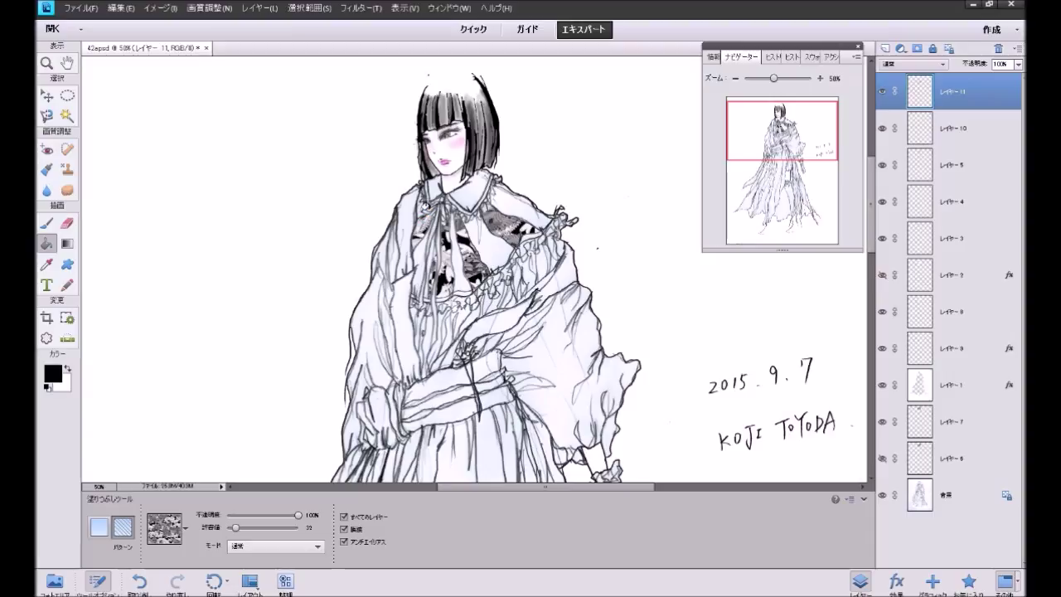
pyautogui.hotkey('ctrl', 'z')
# Step: On a new layer, pattern-fill the chest and the area toward the shoulder
pyautogui.click(885, 48)
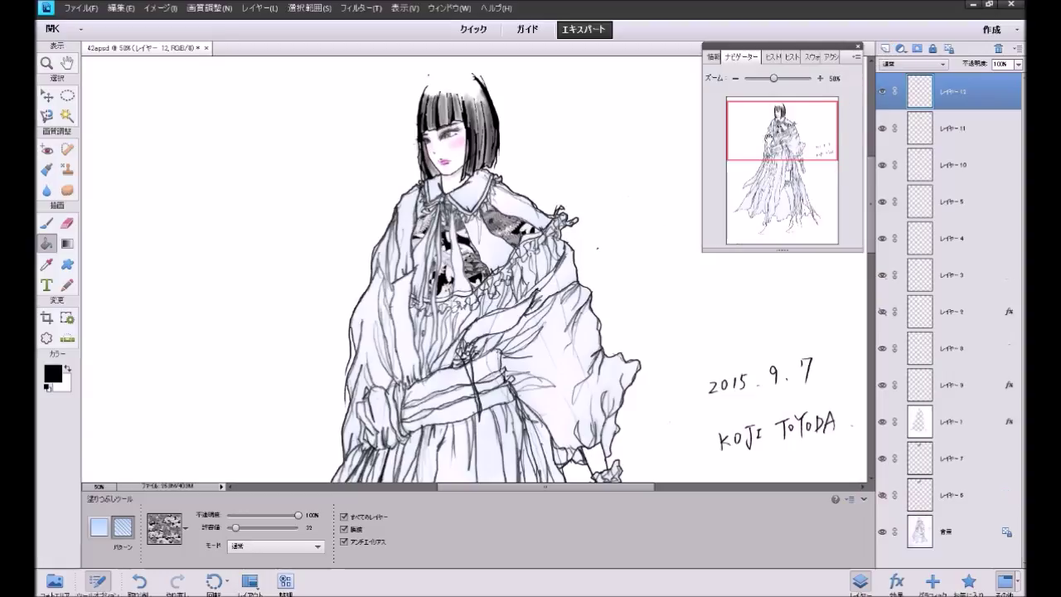
pyautogui.click(498, 239)
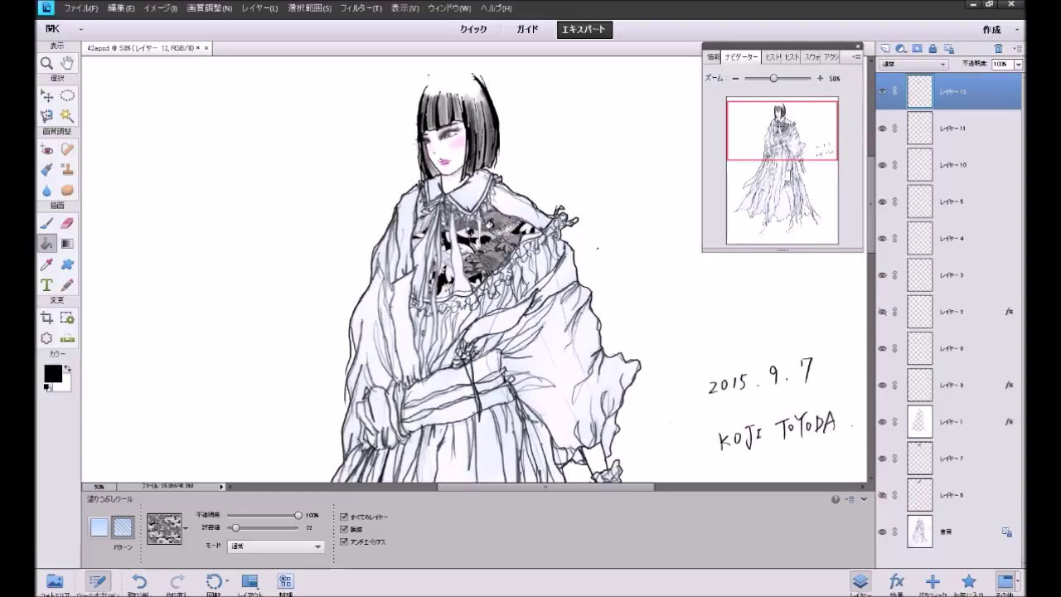
pyautogui.click(477, 223)
pyautogui.click(513, 204)
pyautogui.click(521, 198)
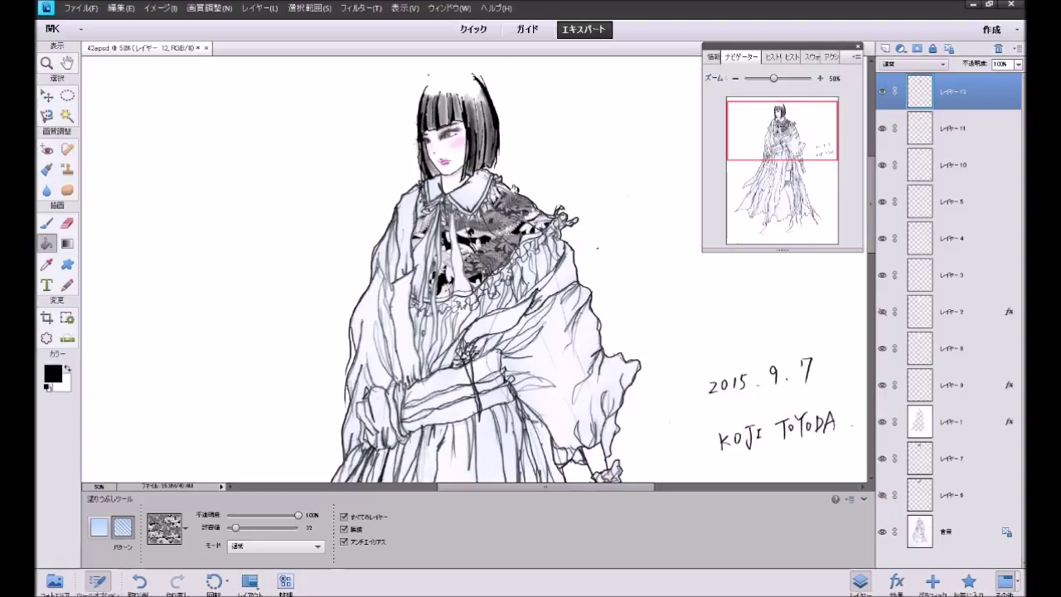
# Step: Pattern-fill the left chest strip and left collar, then add empty Layer 13
pyautogui.click(449, 254)
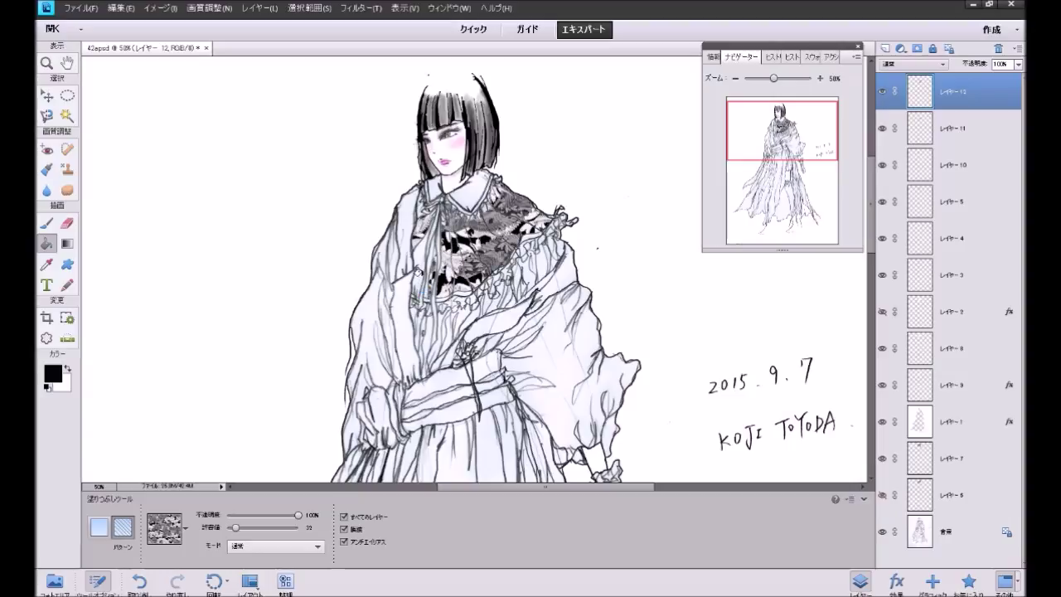
pyautogui.click(419, 259)
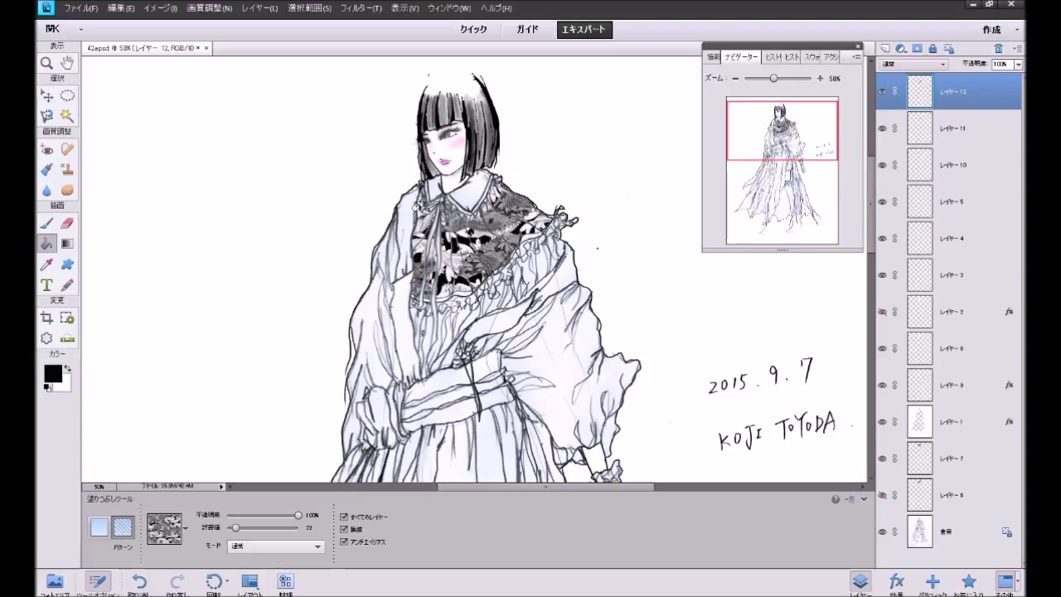
pyautogui.click(418, 203)
pyautogui.click(885, 48)
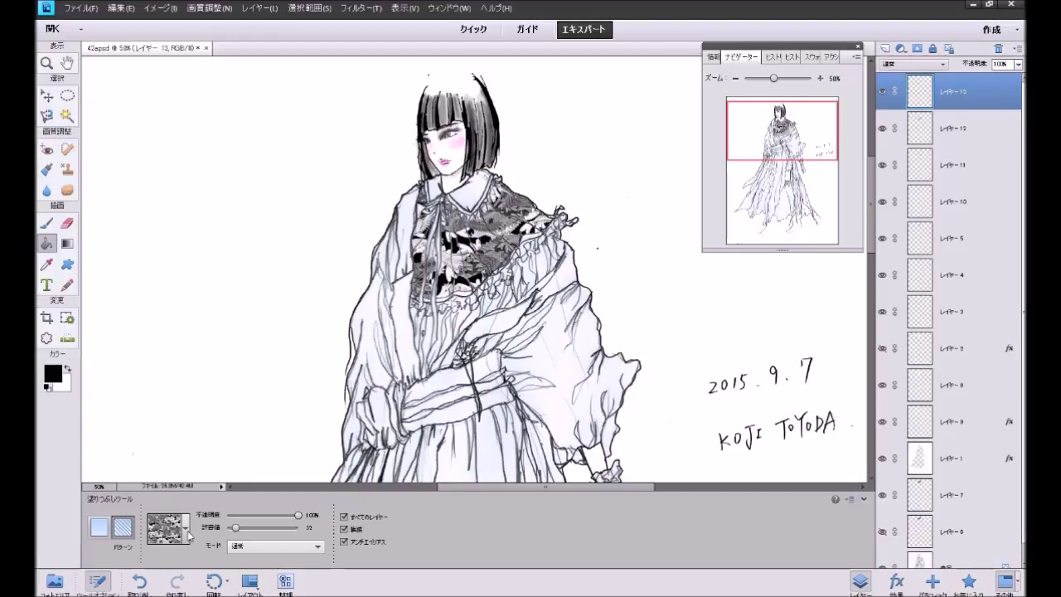
# Step: Try the dark pattern on the lace collar, then undo it
pyautogui.click(188, 531)
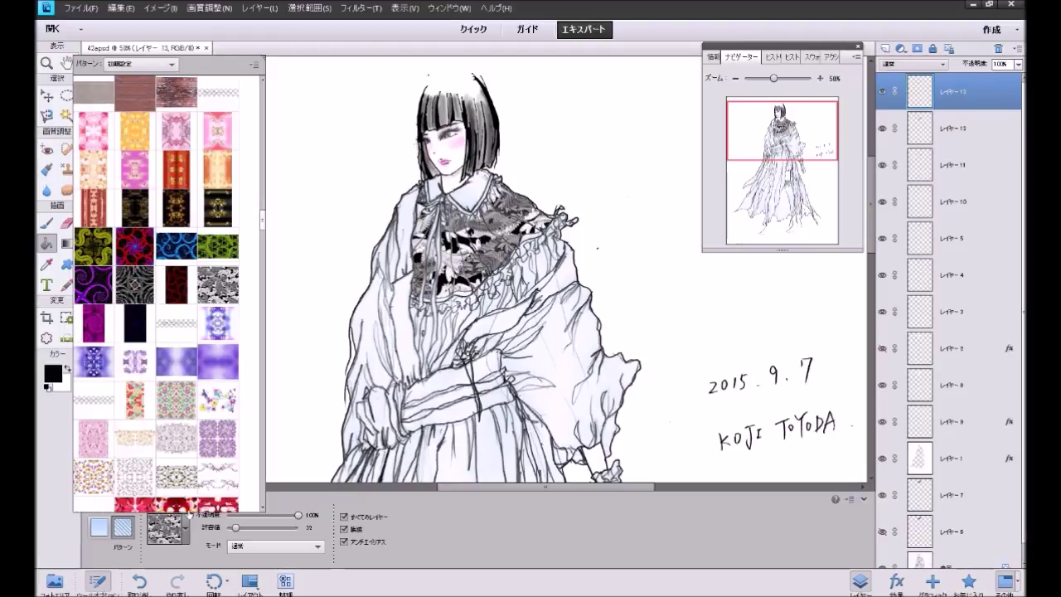
pyautogui.click(137, 328)
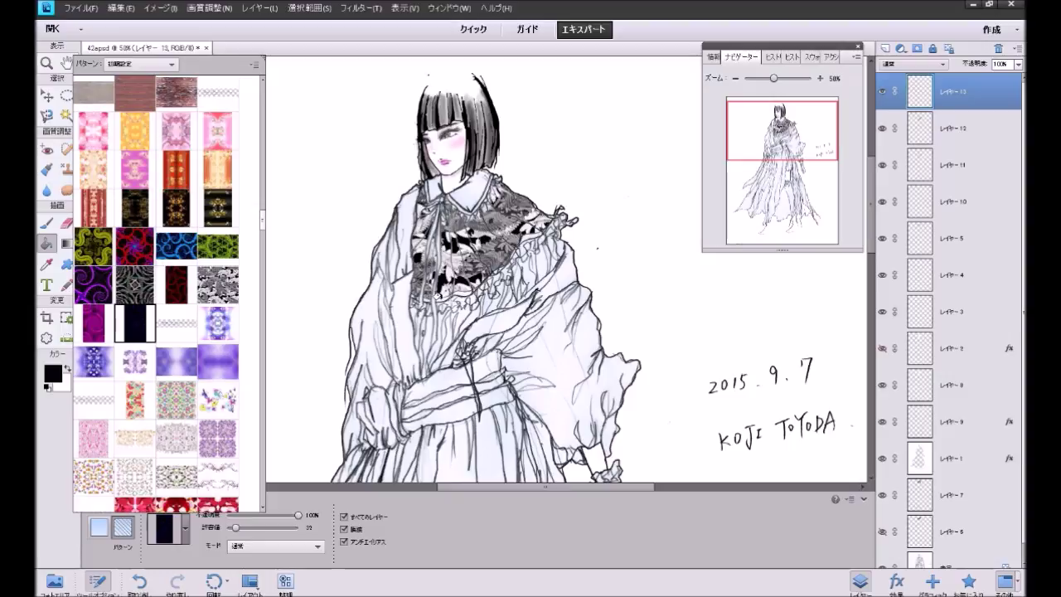
pyautogui.click(439, 300)
pyautogui.click(443, 290)
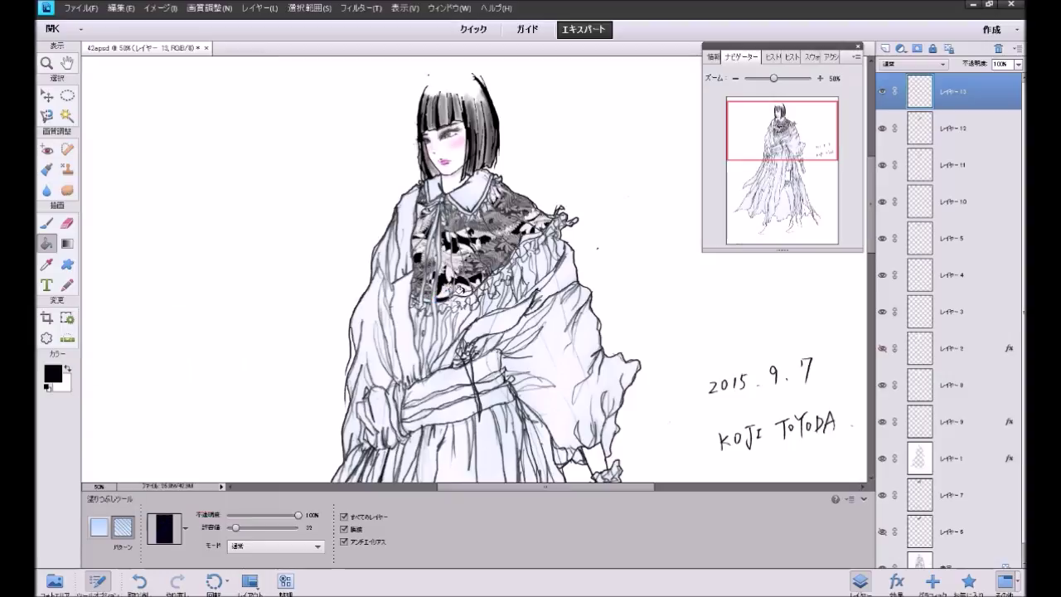
pyautogui.hotkey('ctrl', 'z')
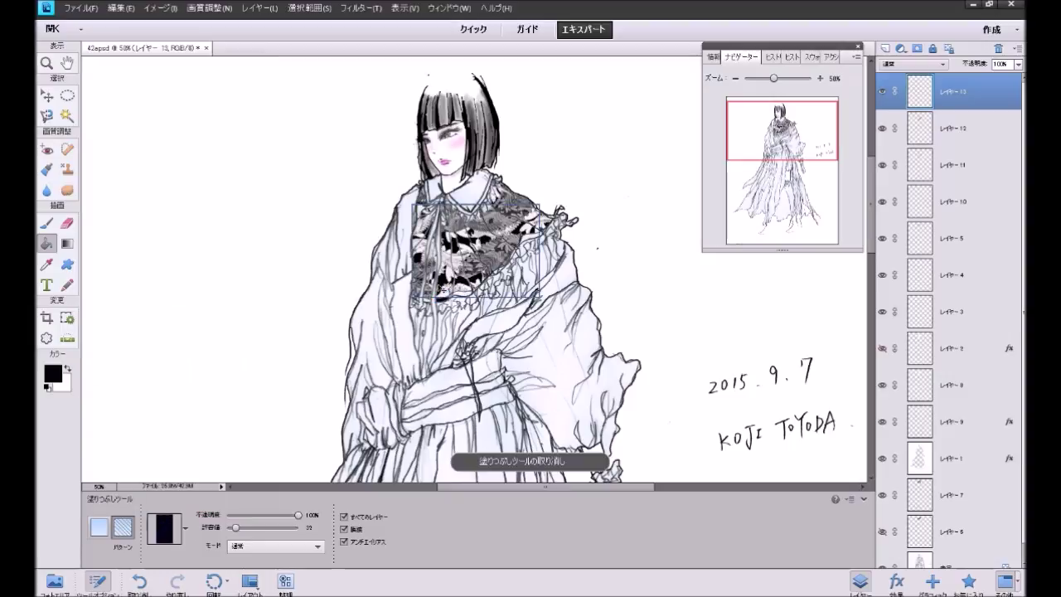
# Step: Choose the grey-and-white floral pattern, test it on the neck area, and undo the fill
pyautogui.click(186, 535)
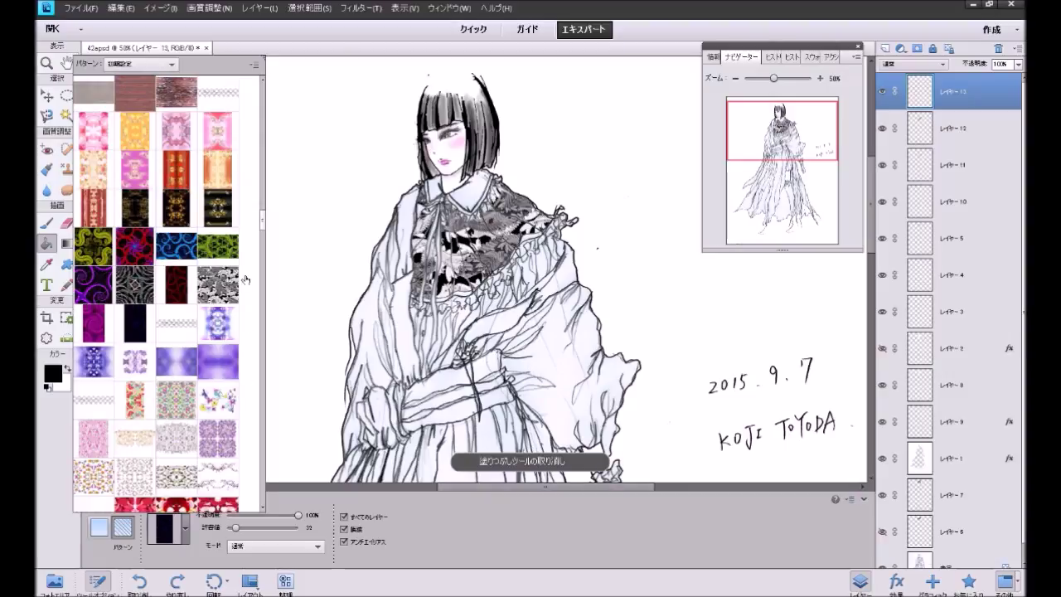
pyautogui.moveTo(263, 221)
pyautogui.mouseDown()
pyautogui.moveTo(263, 246)
pyautogui.moveTo(263, 226)
pyautogui.mouseUp()
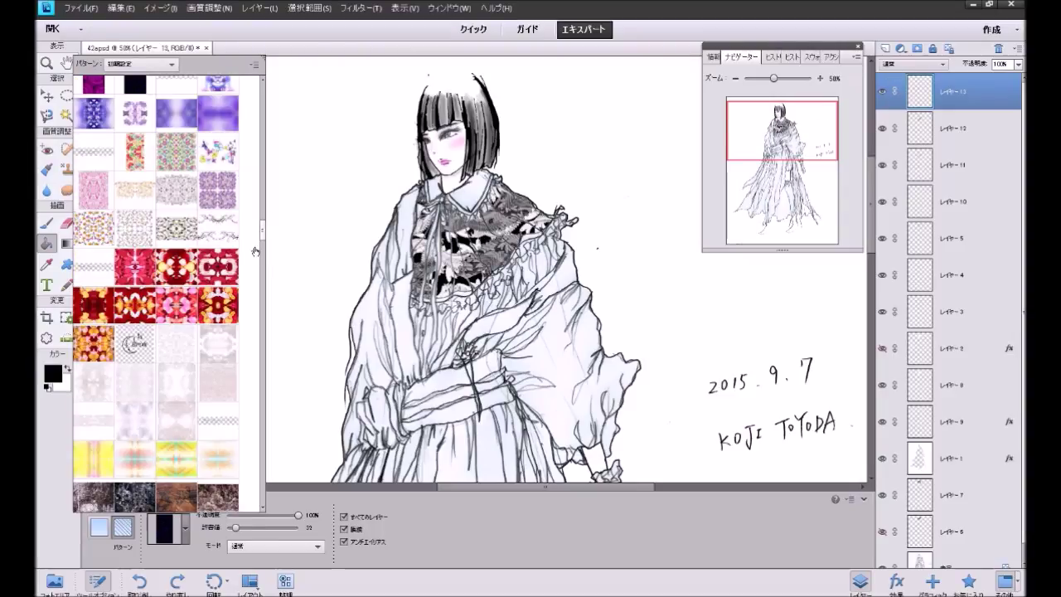
pyautogui.moveTo(263, 236)
pyautogui.mouseDown()
pyautogui.moveTo(264, 97)
pyautogui.moveTo(262, 222)
pyautogui.mouseUp()
pyautogui.click(225, 161)
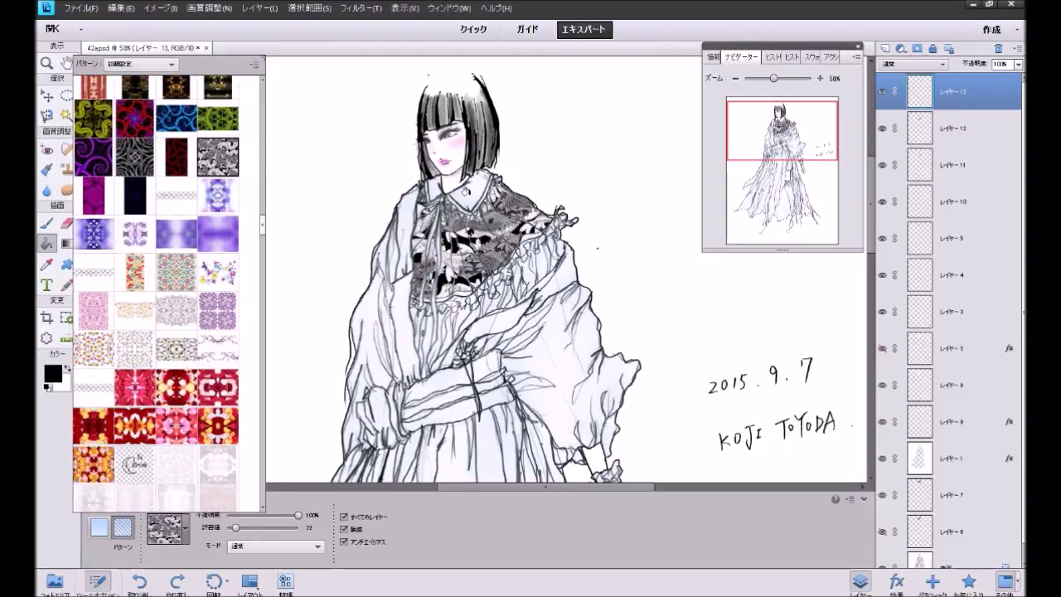
pyautogui.press('Return')
pyautogui.click(434, 188)
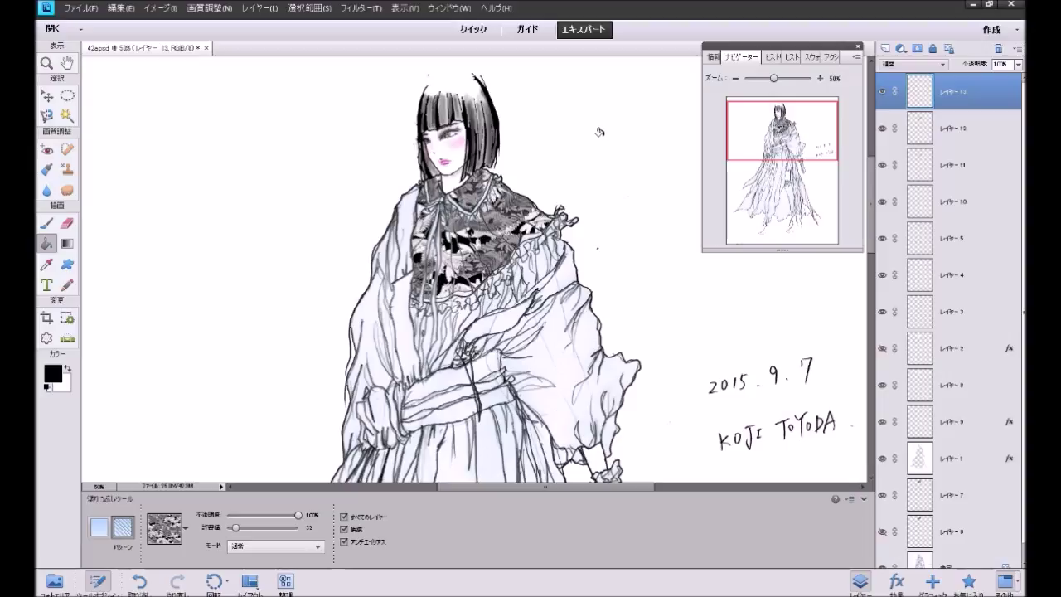
pyautogui.hotkey('ctrl', 'z')
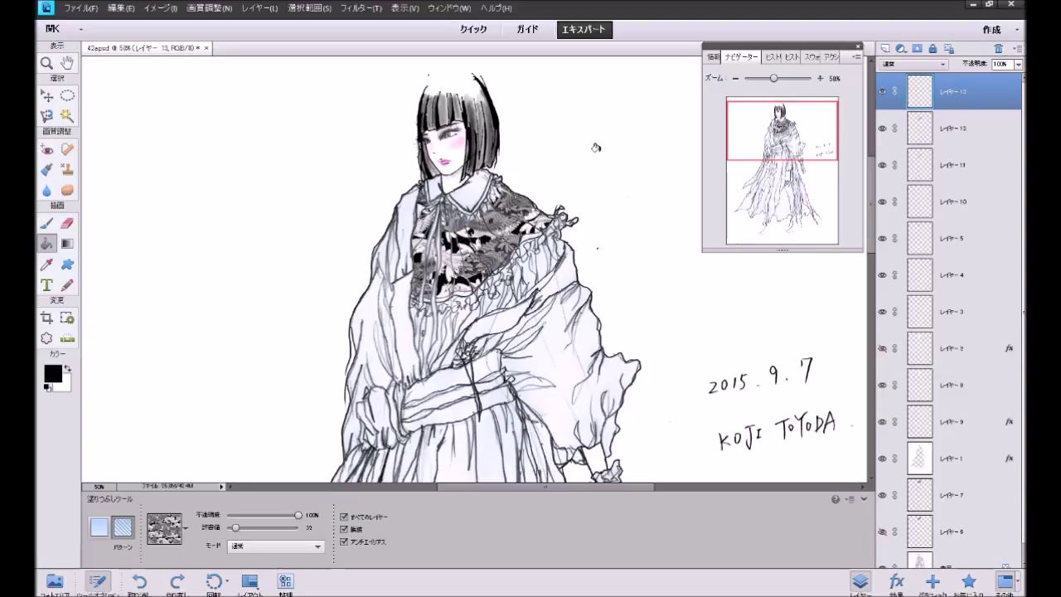
# Step: Try the black-and-white striped pattern on the collar, then undo it
pyautogui.click(186, 534)
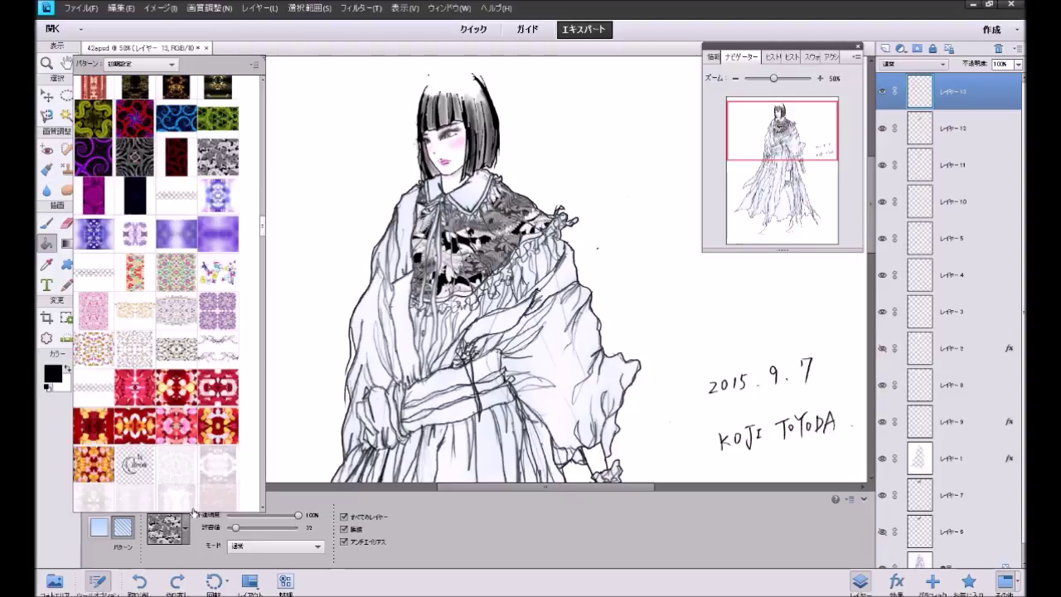
pyautogui.moveTo(263, 239); pyautogui.dragTo(254, 494)
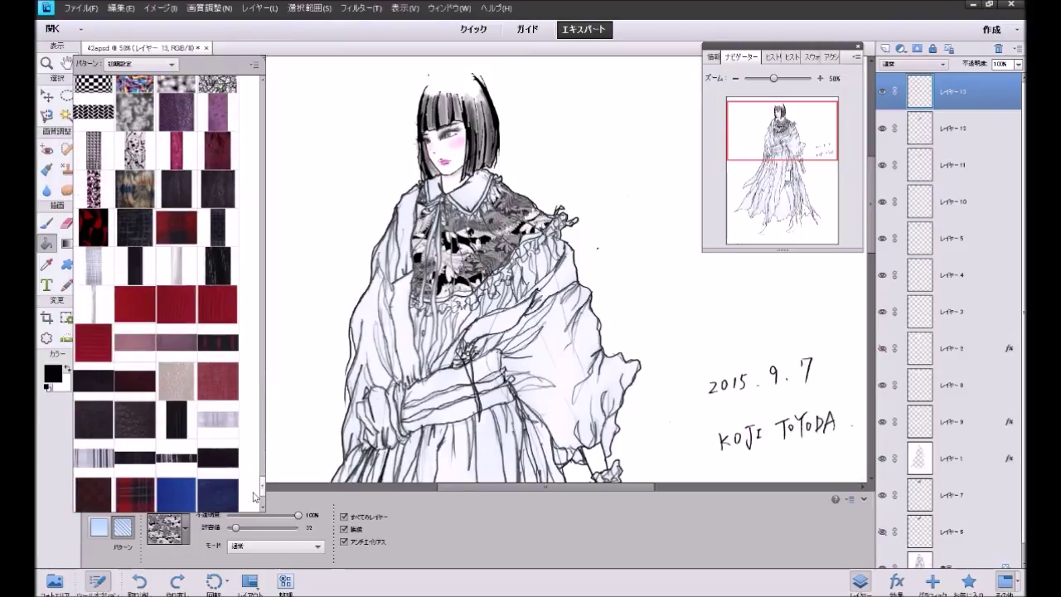
pyautogui.moveTo(255, 496); pyautogui.dragTo(258, 490)
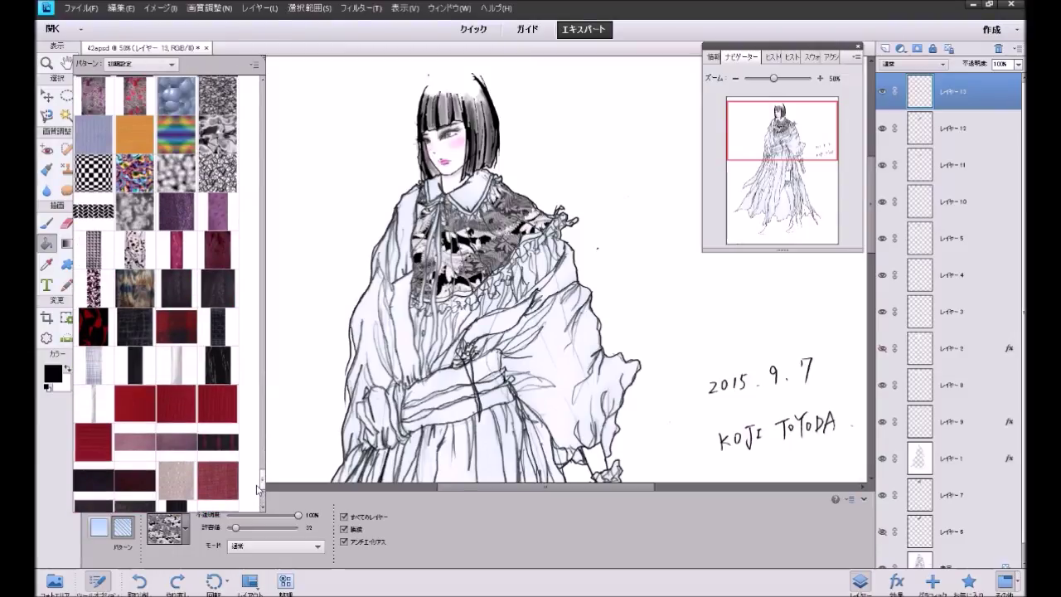
pyautogui.click(138, 371)
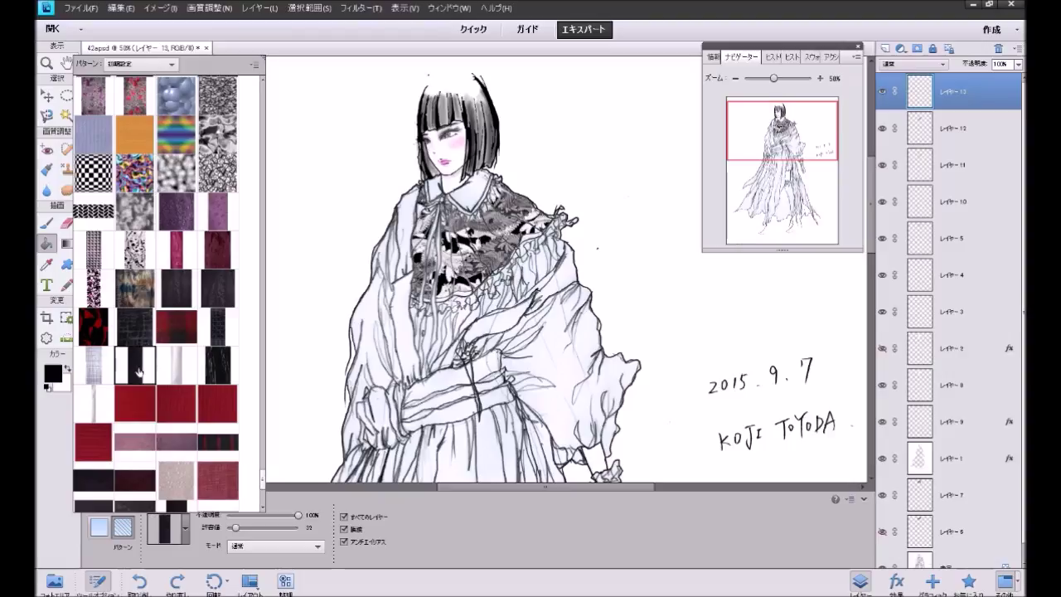
pyautogui.click(471, 191)
pyautogui.click(470, 190)
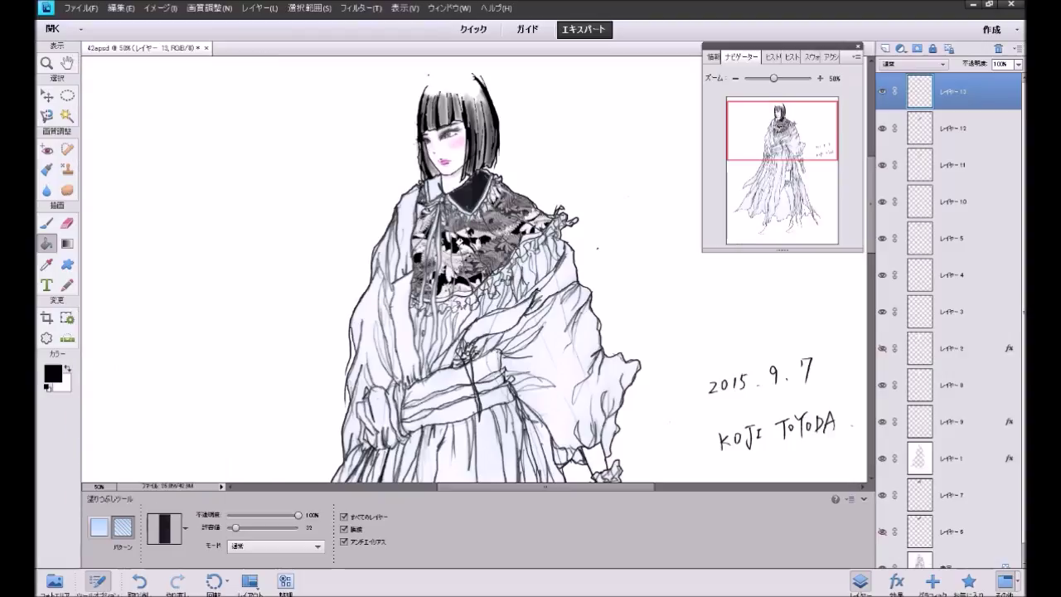
pyautogui.hotkey('ctrl', 'z')
pyautogui.hotkey('ctrl', 'z')
# Step: Choose the dark brushed pattern and fill the neck collar with it
pyautogui.click(188, 528)
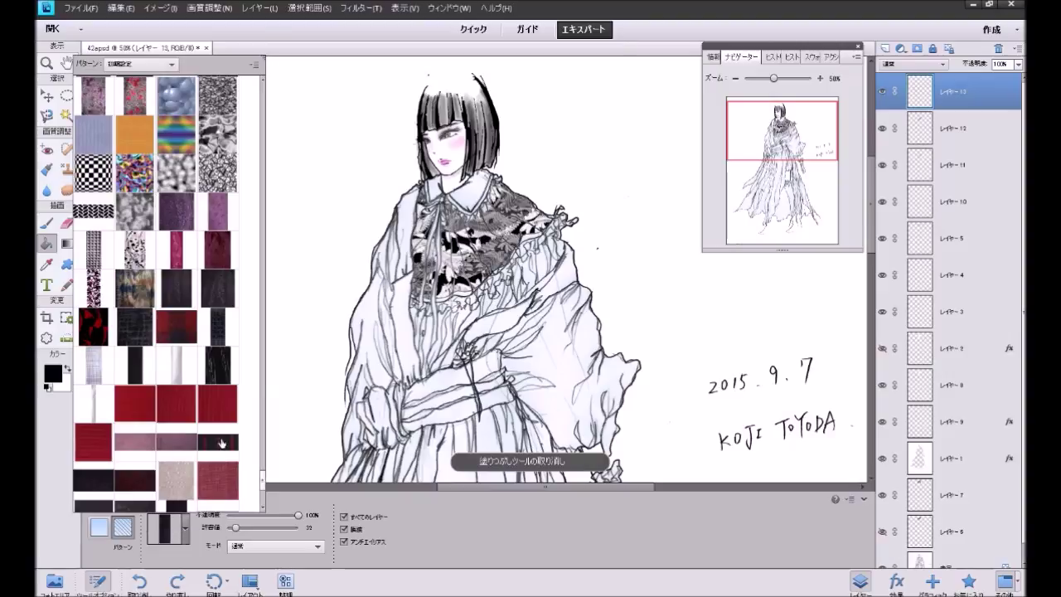
pyautogui.scroll(3, 264, 474)
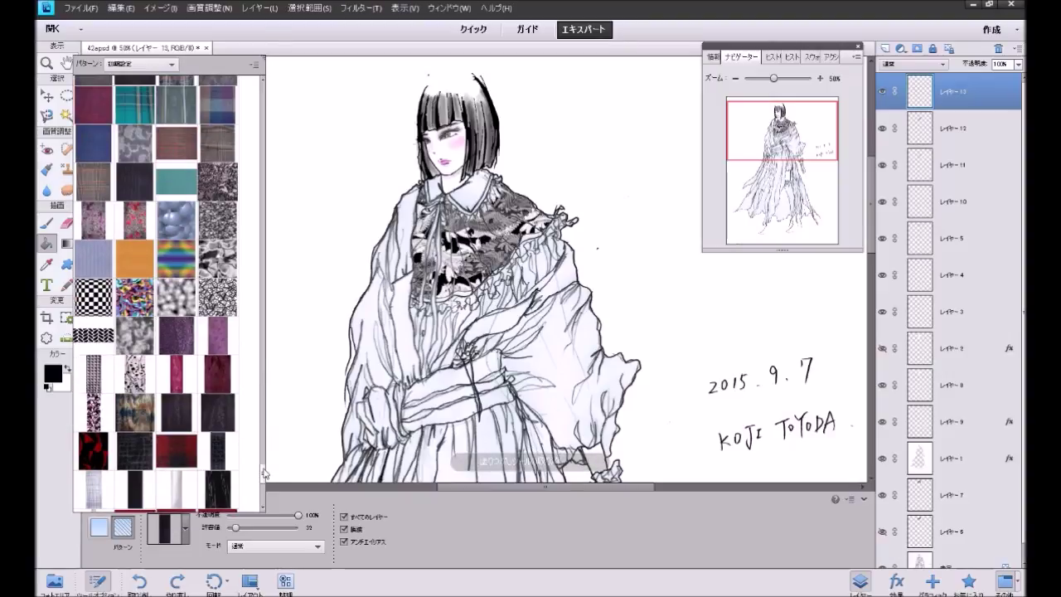
pyautogui.scroll(1, 264, 474)
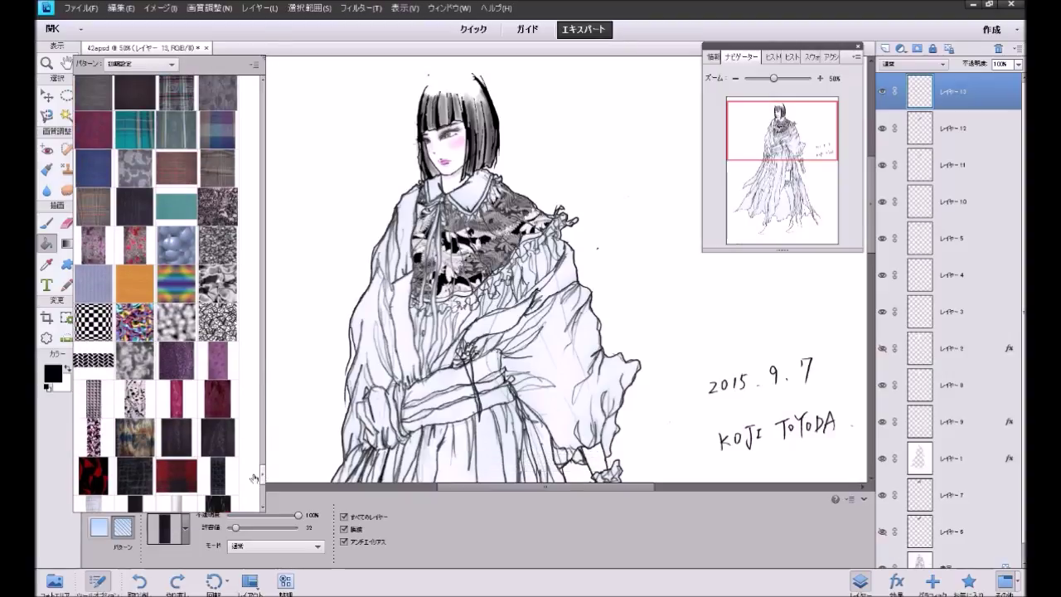
pyautogui.click(465, 196)
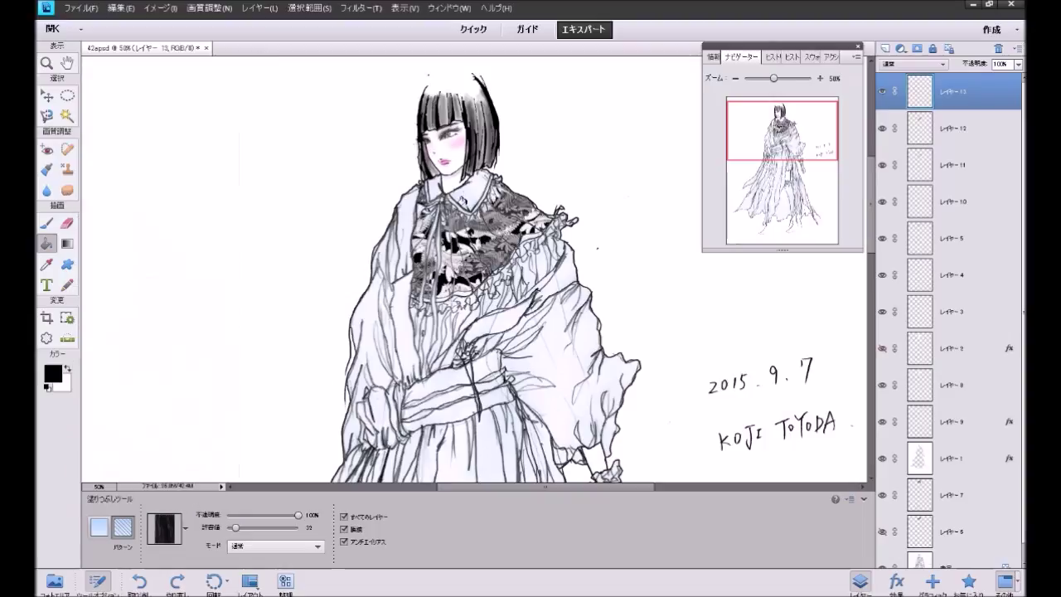
pyautogui.click(460, 199)
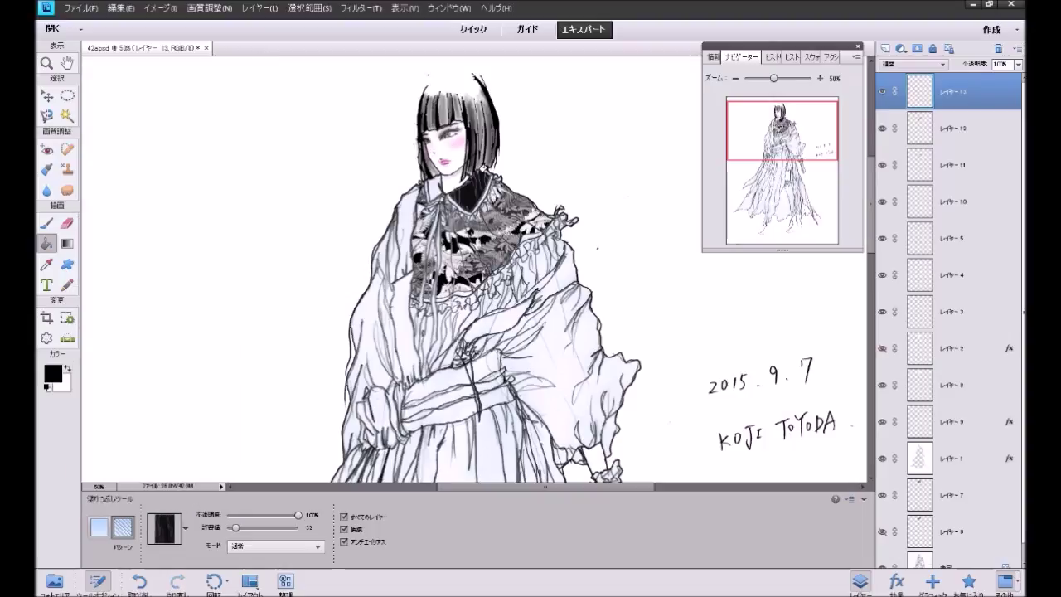
pyautogui.hotkey('ctrl', 'z')
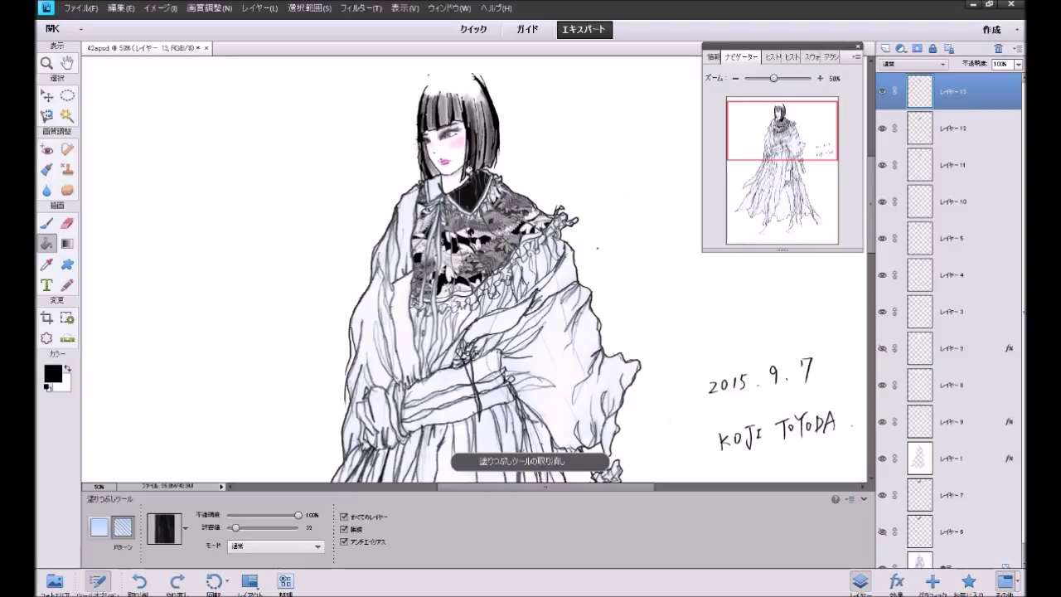
pyautogui.click(448, 176)
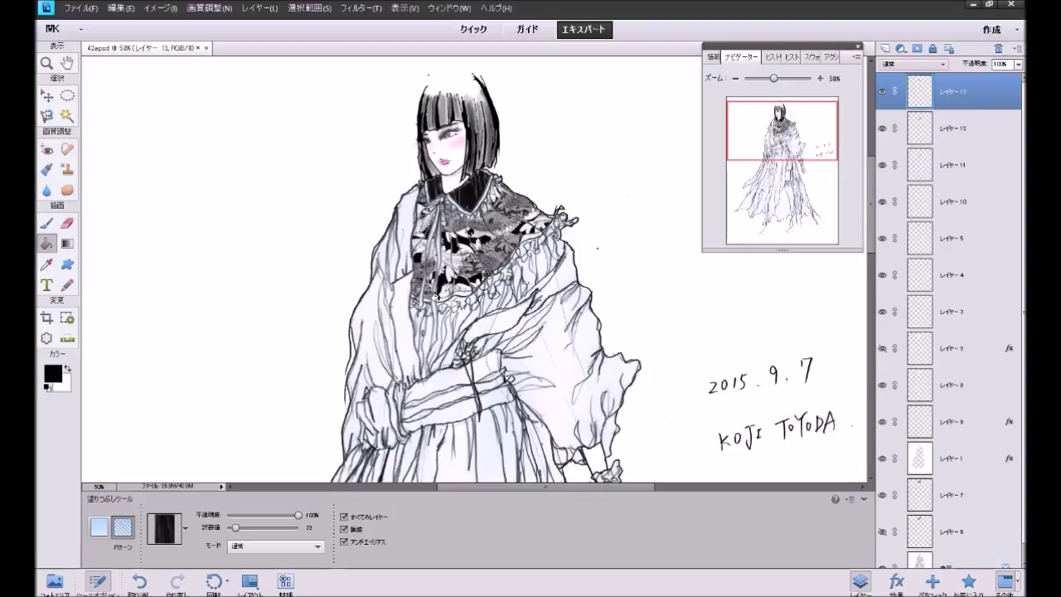
# Step: Fill four more collar areas with the dark pattern
pyautogui.click(436, 297)
pyautogui.click(461, 290)
pyautogui.click(491, 269)
pyautogui.click(409, 293)
# Step: Give Layer 11 a stroke outline layer style
pyautogui.click(967, 580)
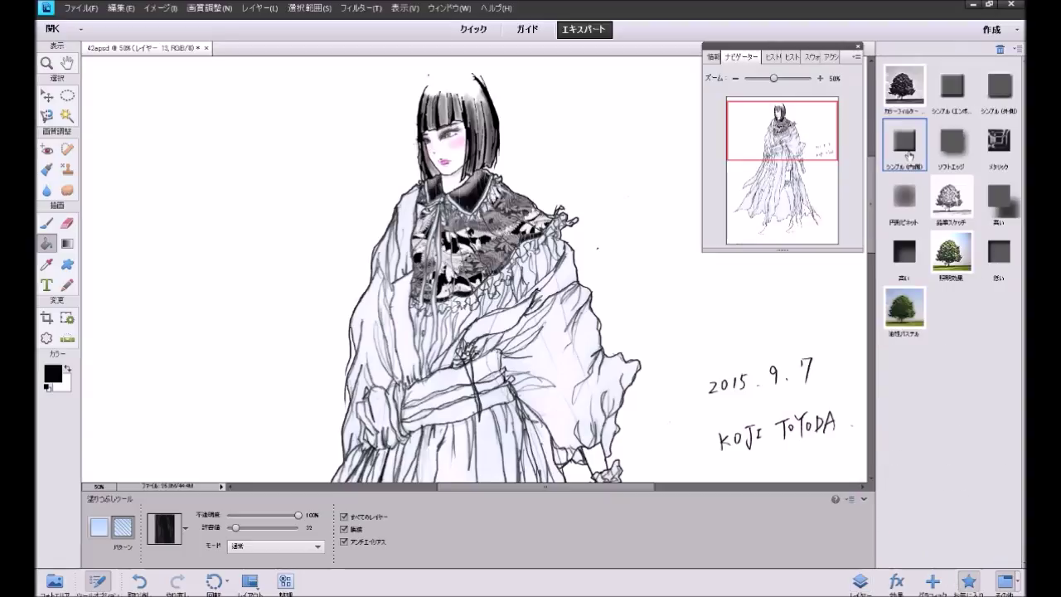
pyautogui.click(861, 580)
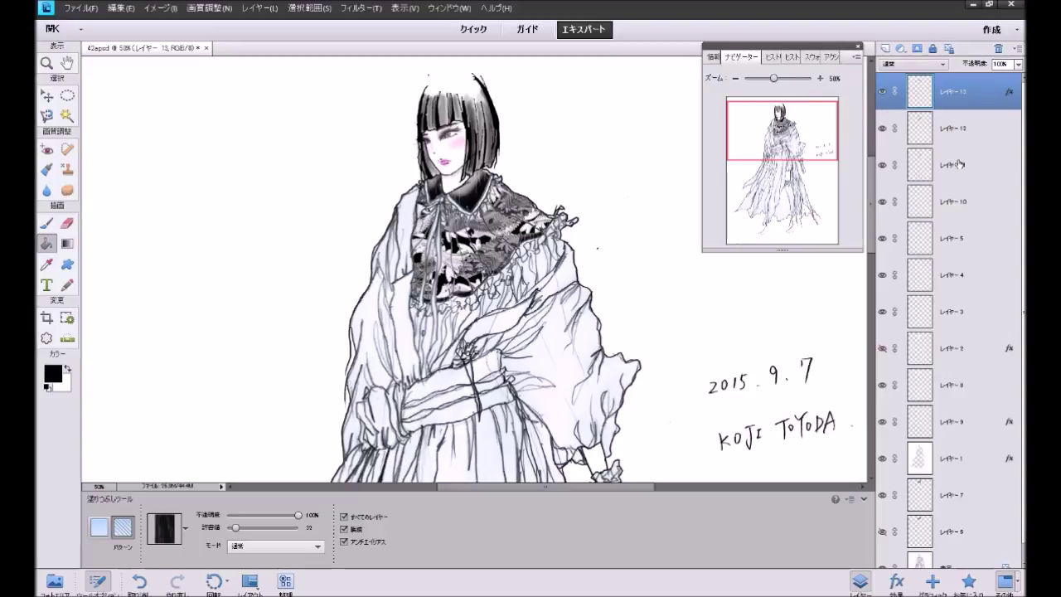
pyautogui.click(959, 167)
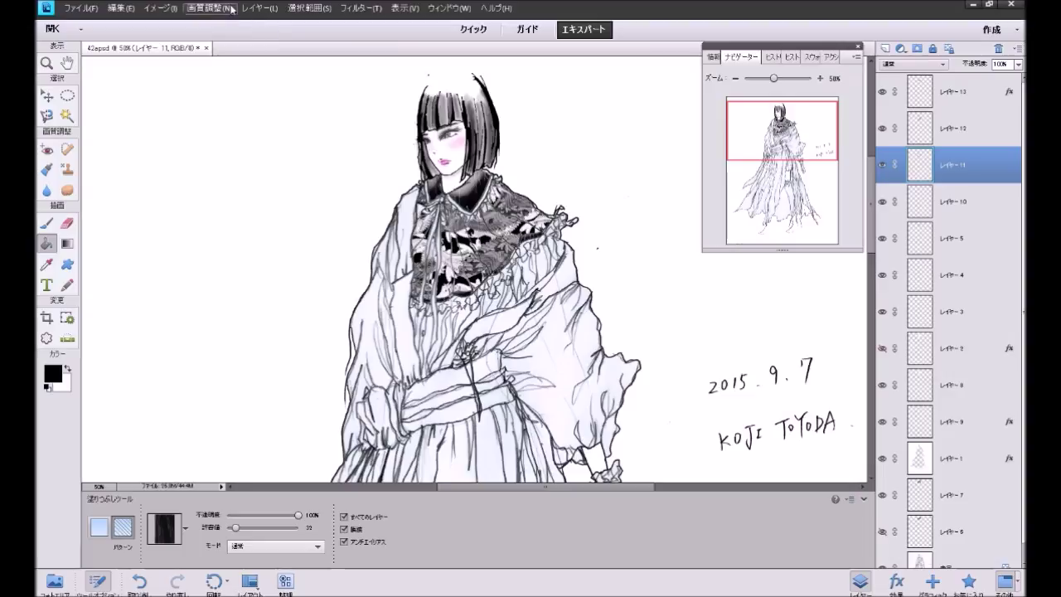
pyautogui.click(259, 8)
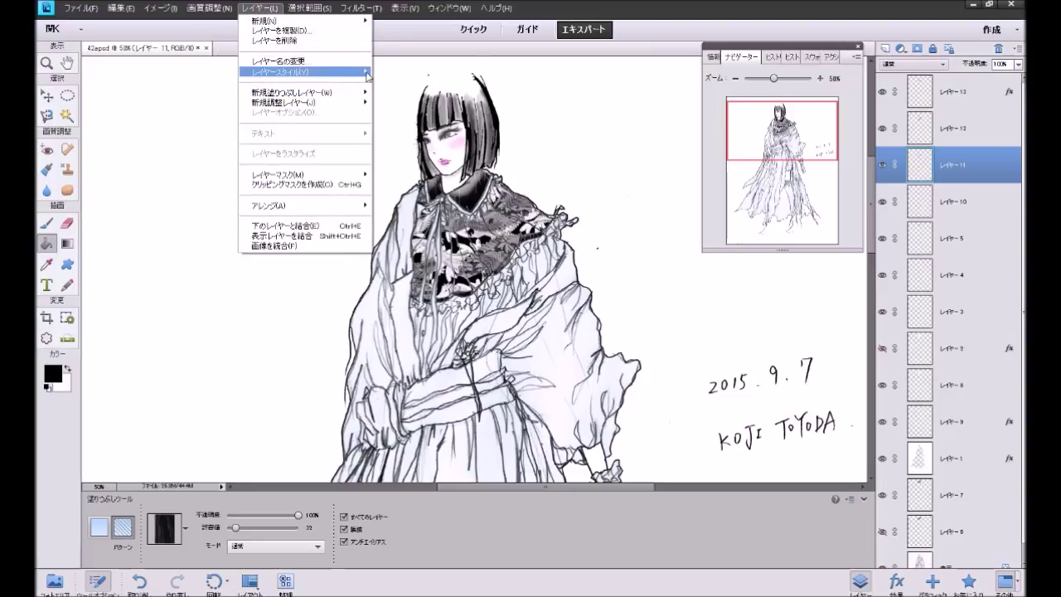
pyautogui.moveTo(303, 72)
pyautogui.click(391, 75)
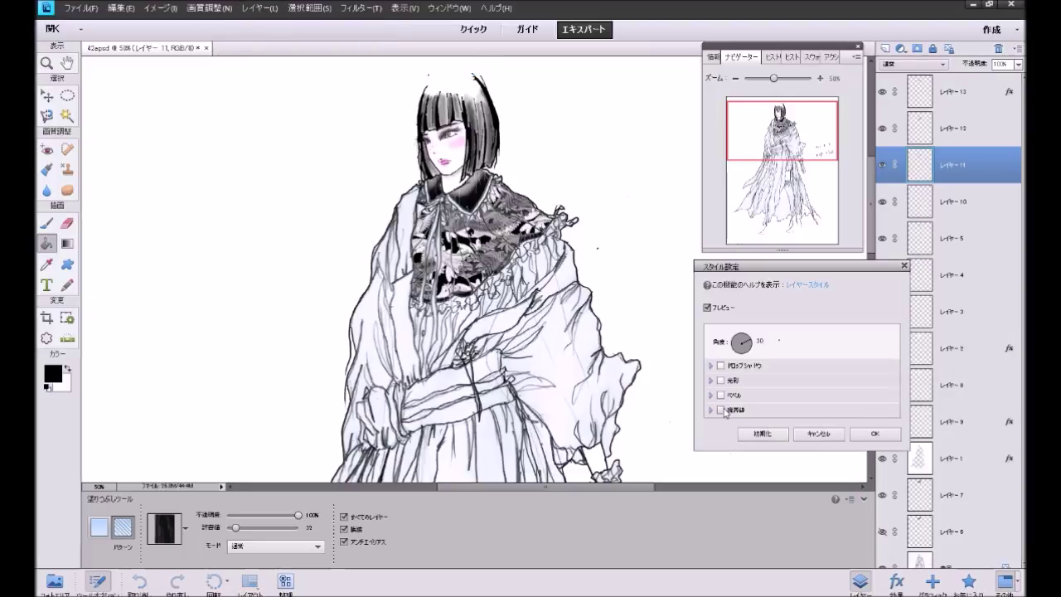
pyautogui.click(723, 409)
pyautogui.click(875, 477)
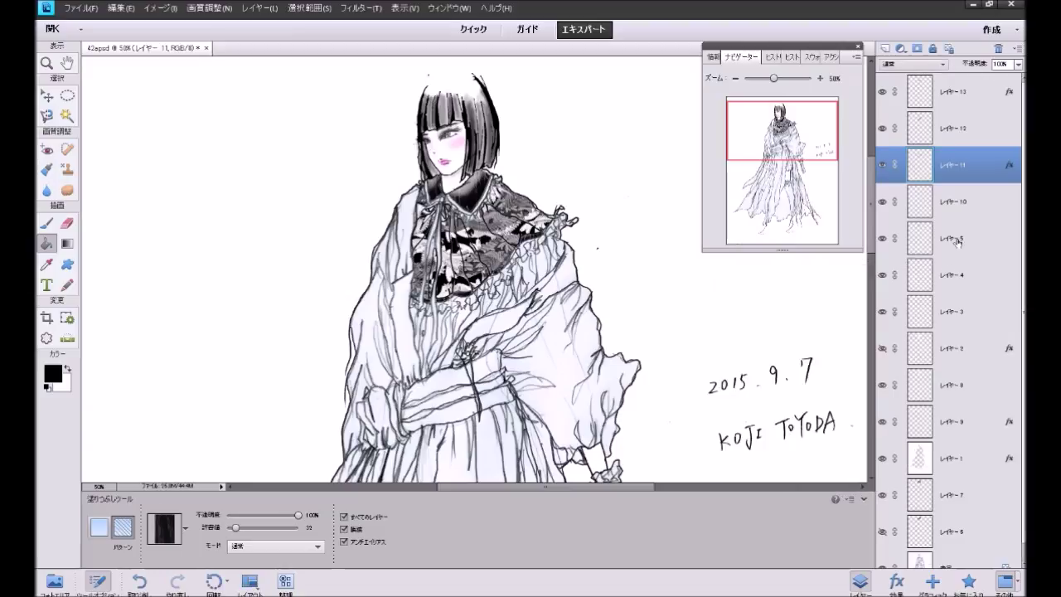
# Step: Give Layer 12 a stroke outline layer style
pyautogui.click(969, 131)
pyautogui.click(259, 8)
pyautogui.moveTo(286, 72)
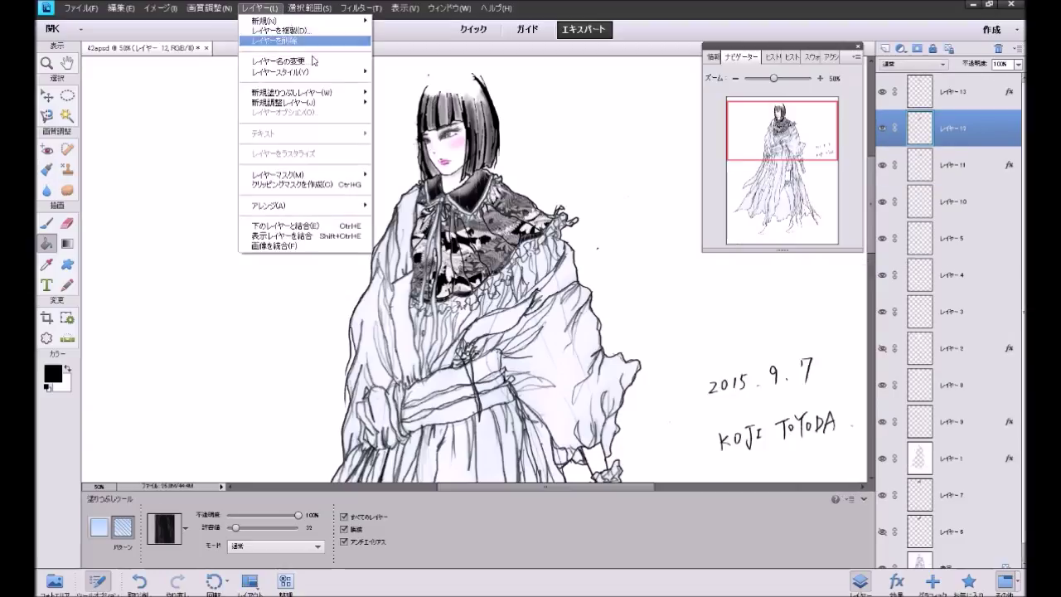
pyautogui.click(391, 75)
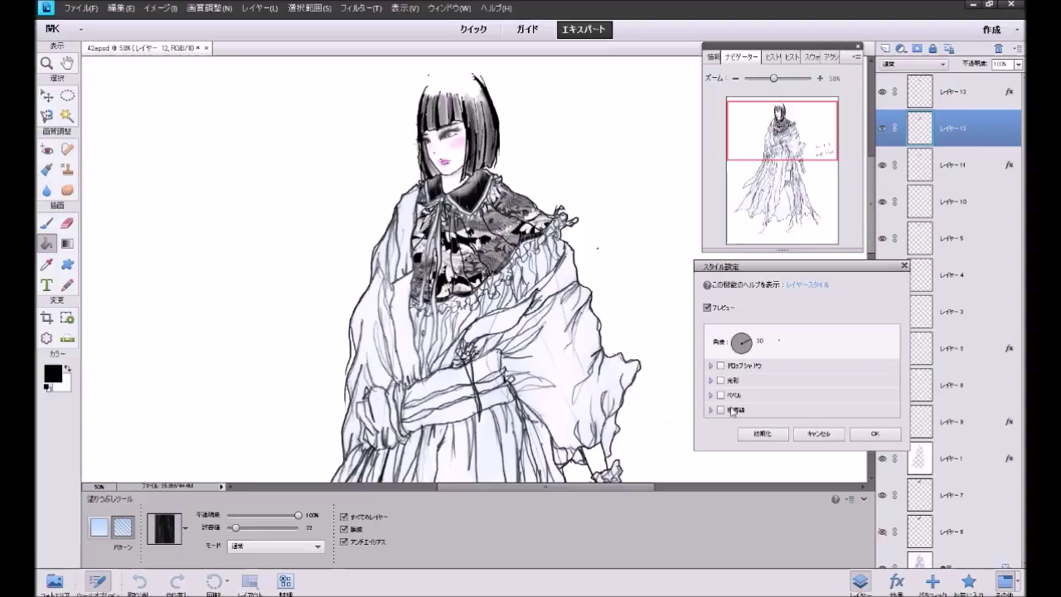
pyautogui.click(721, 410)
pyautogui.click(876, 479)
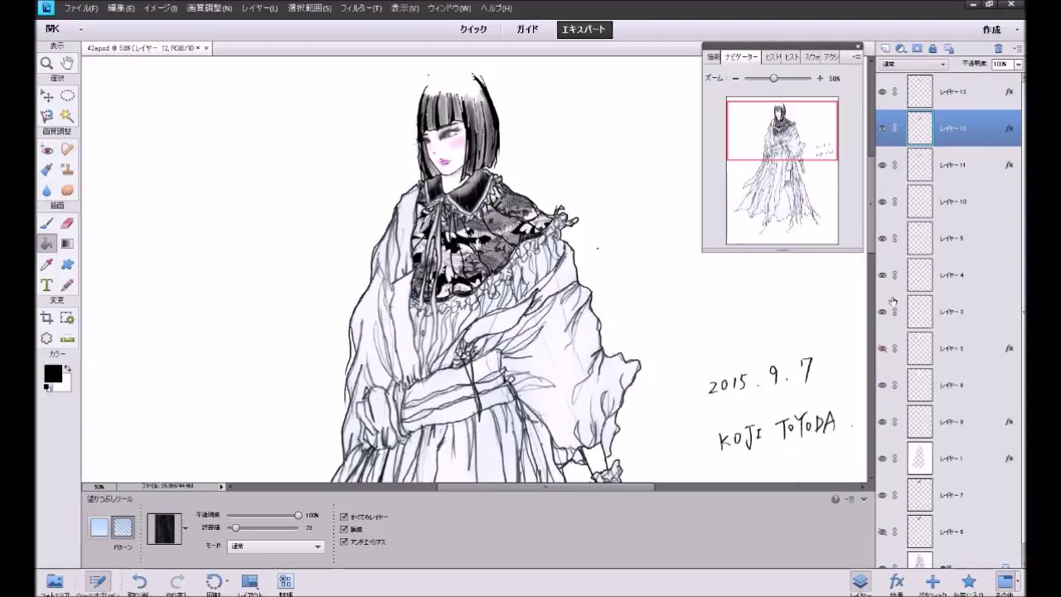
# Step: Add new empty Layer 14 at the top of the stack
pyautogui.click(966, 92)
pyautogui.click(886, 50)
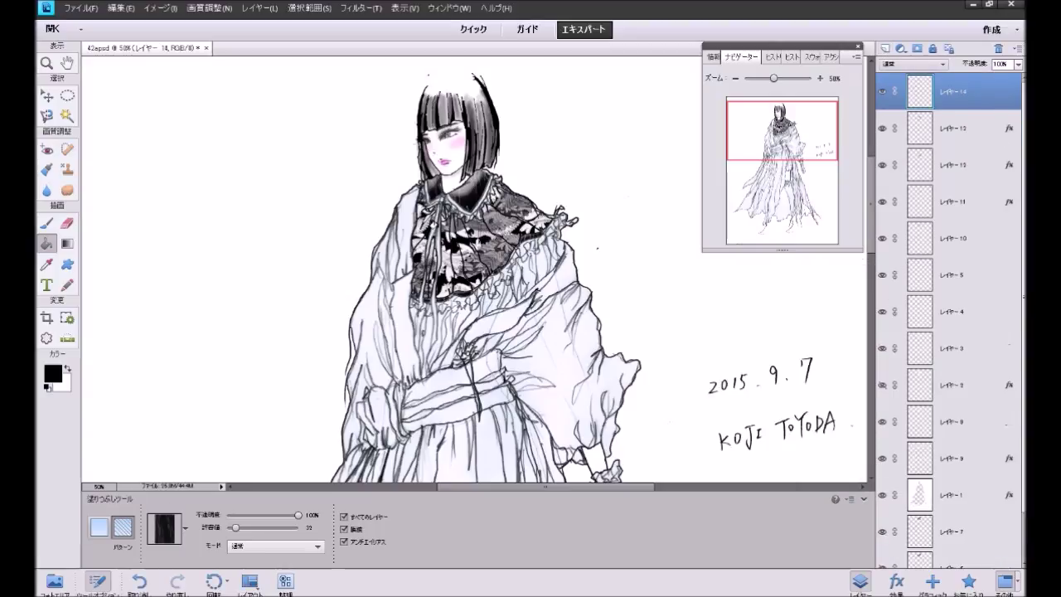
pyautogui.click(183, 528)
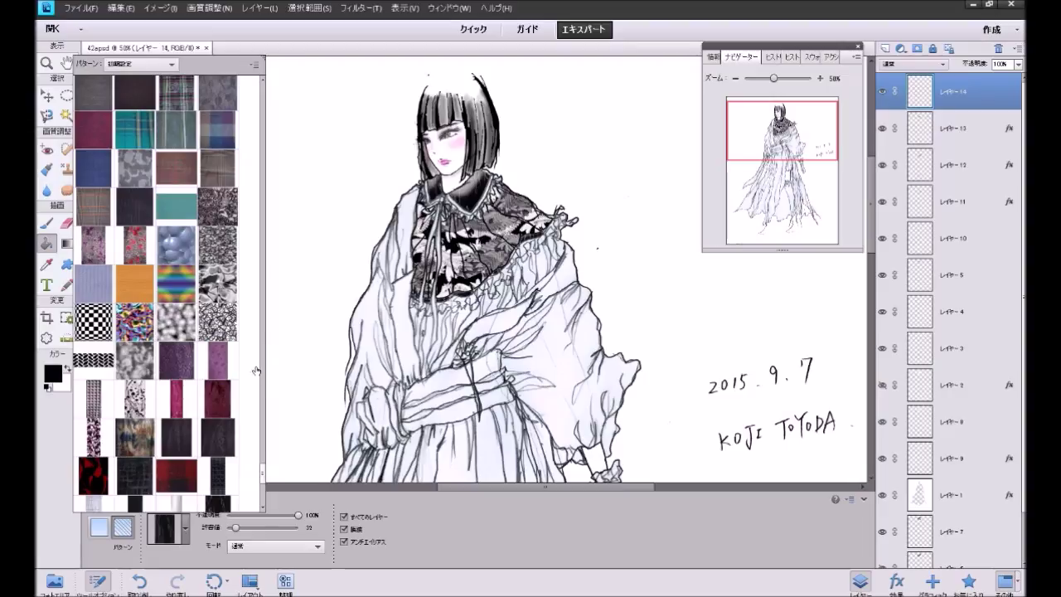
# Step: Choose a grey textured pattern, zoom to 100% on the collar, and undo an oversized fill
pyautogui.click(222, 217)
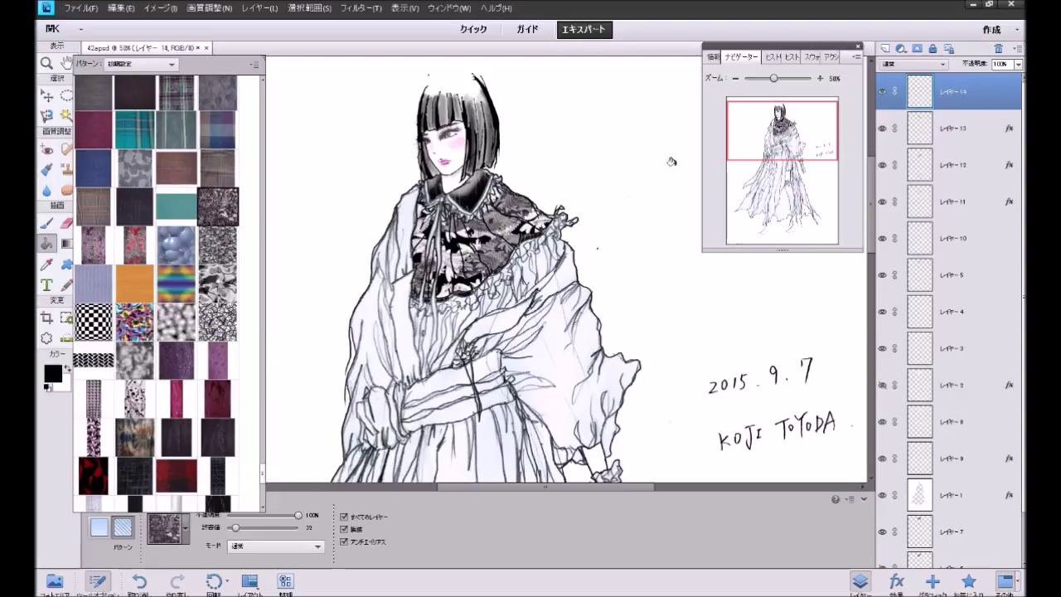
pyautogui.click(820, 78)
pyautogui.click(819, 78)
pyautogui.moveTo(797, 116); pyautogui.dragTo(800, 108)
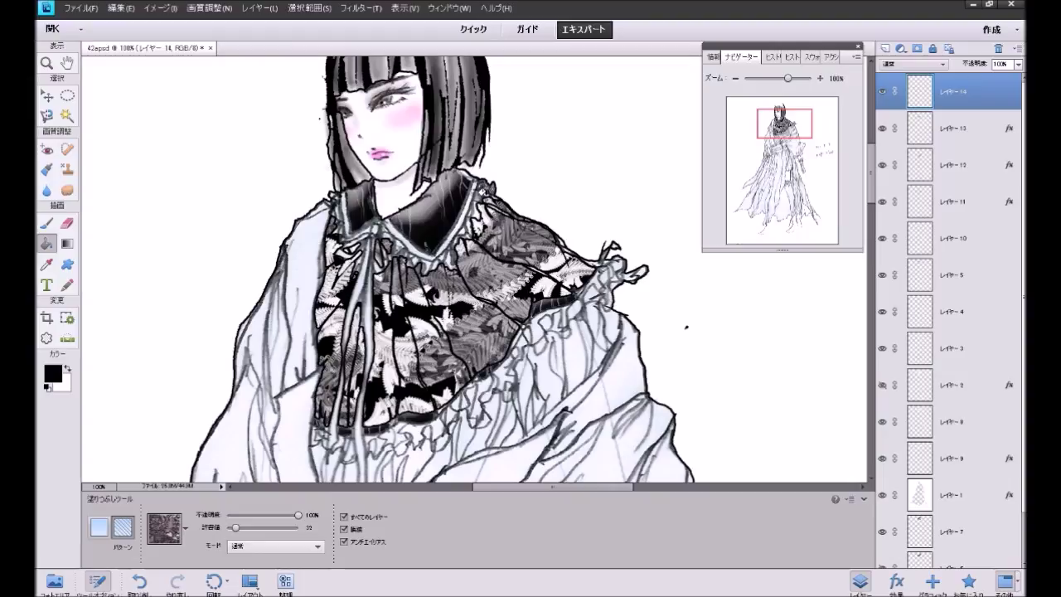
pyautogui.click(484, 192)
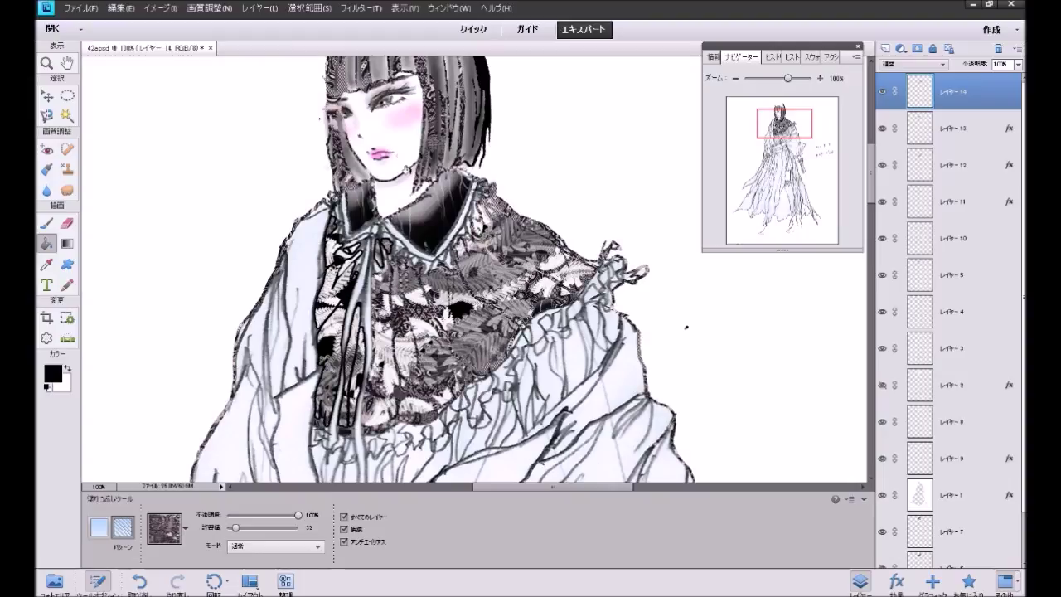
pyautogui.hotkey('ctrl', 'z')
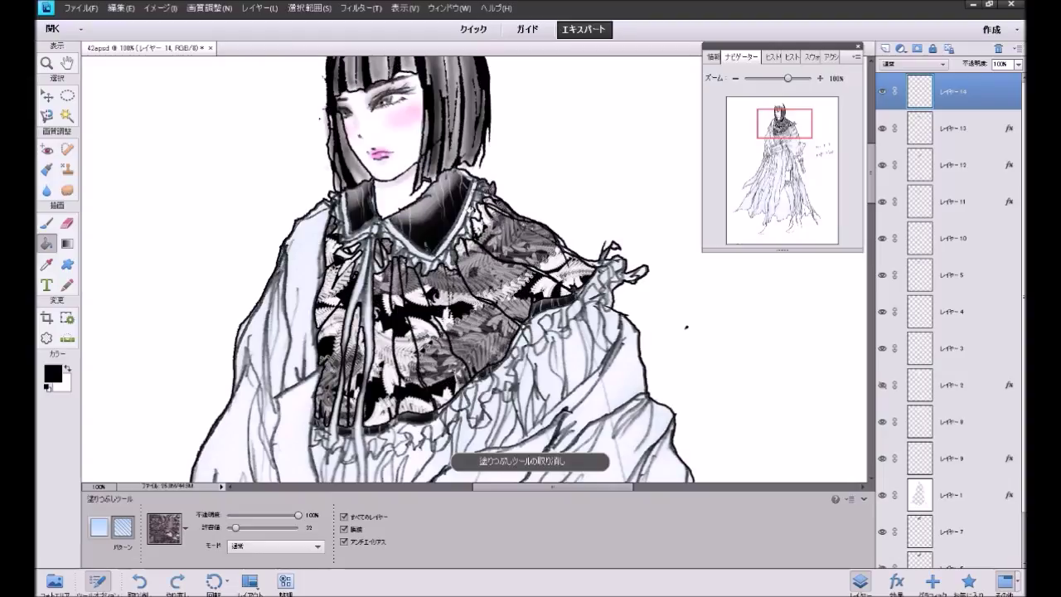
# Step: Fill four small gaps near the collar's ribbon knot with the grey texture
pyautogui.click(471, 212)
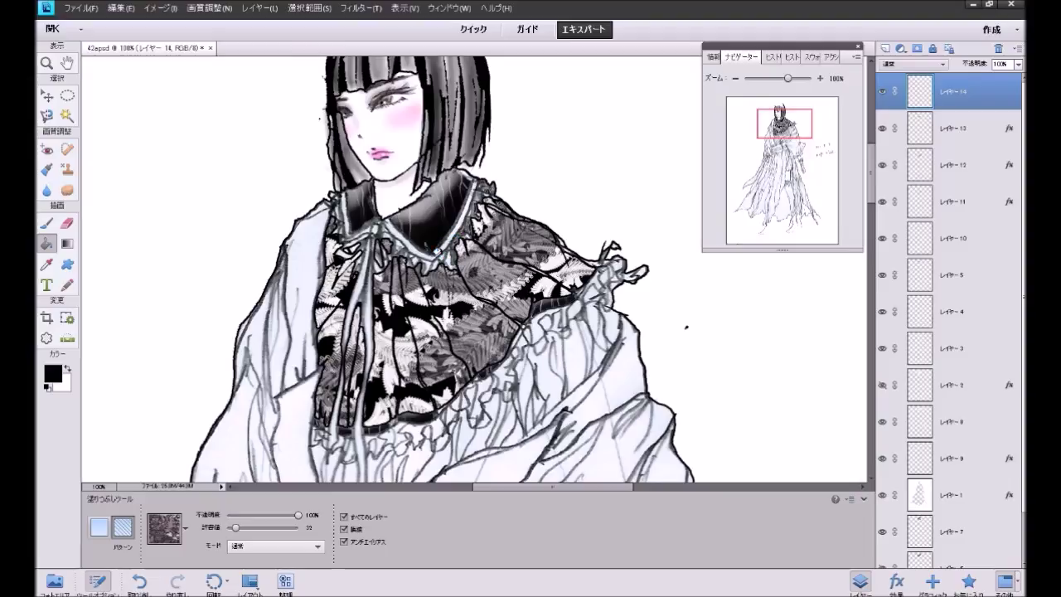
pyautogui.click(430, 262)
pyautogui.click(397, 241)
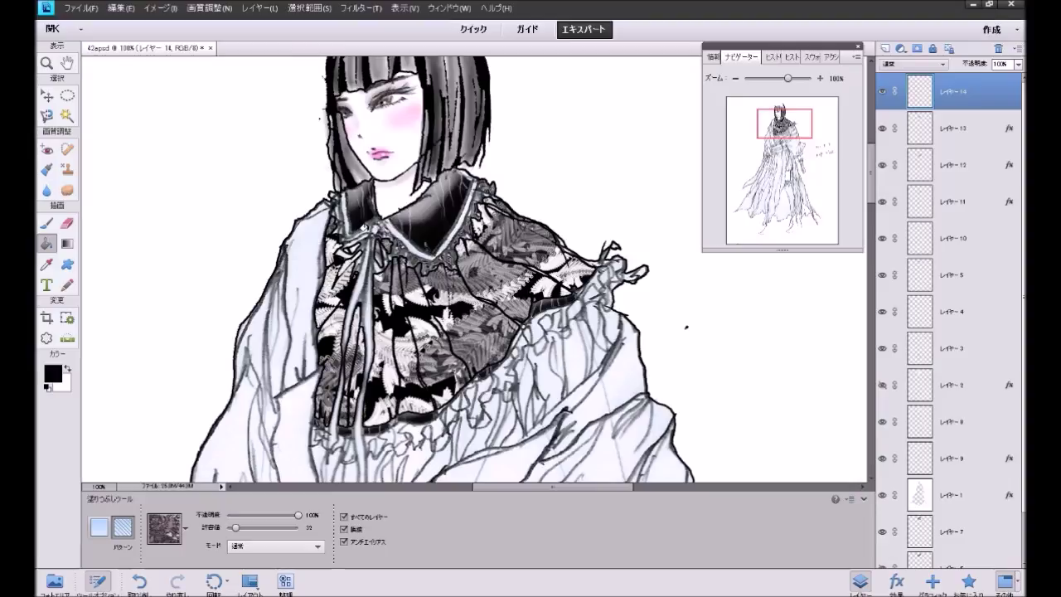
pyautogui.click(361, 231)
# Step: Pan down and fill the first sections of the bodice's ruffled lower edge
pyautogui.moveTo(772, 133); pyautogui.dragTo(772, 143)
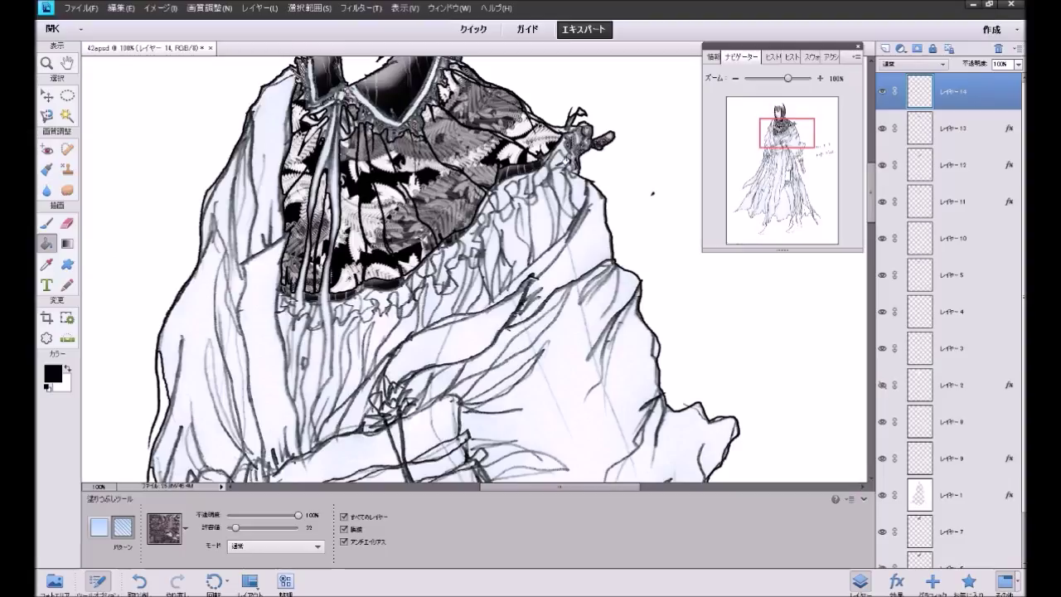
pyautogui.click(559, 153)
pyautogui.click(519, 185)
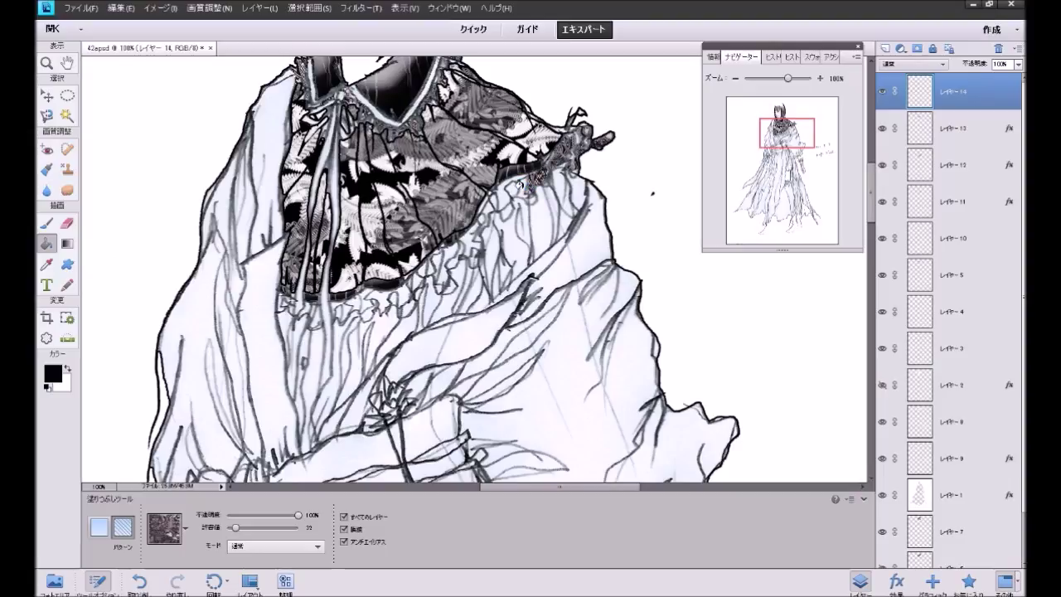
pyautogui.click(511, 186)
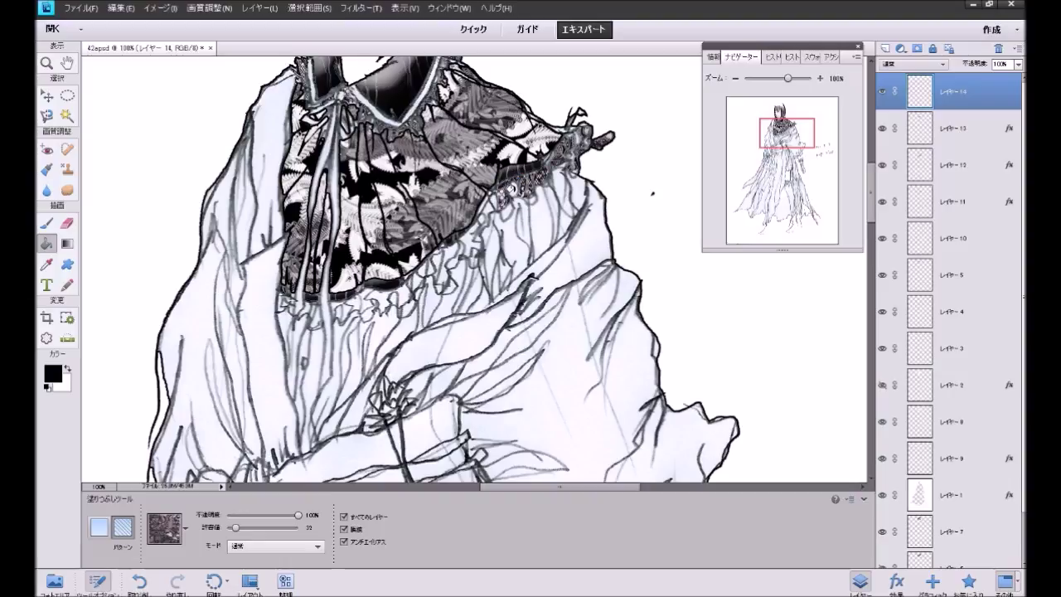
pyautogui.click(491, 200)
pyautogui.click(471, 226)
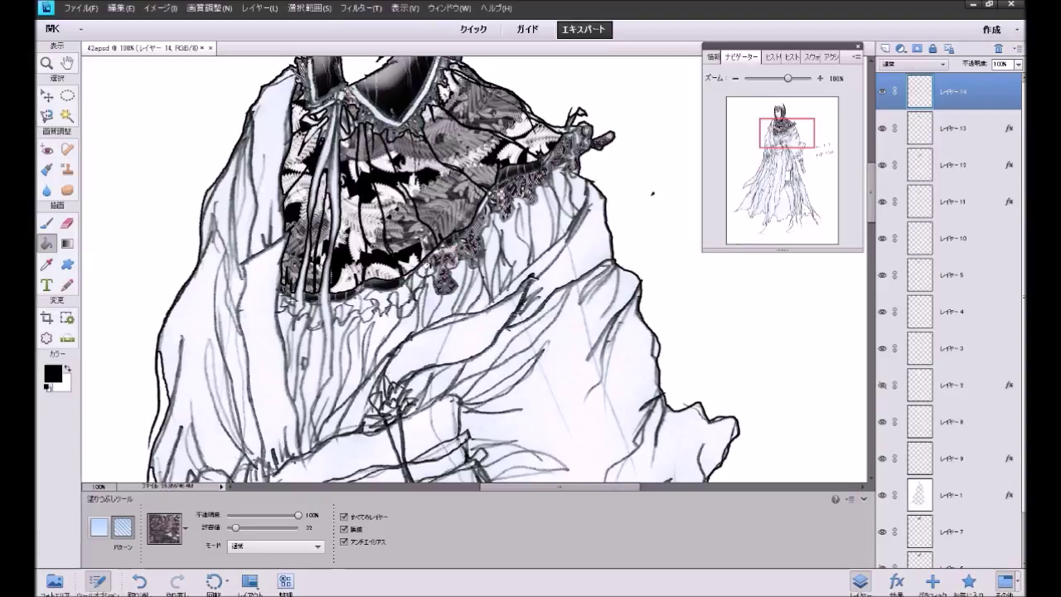
# Step: Fill the remaining ruffle-edge sections leftward, redoing the misplaced fills
pyautogui.click(437, 249)
pyautogui.click(398, 296)
pyautogui.click(362, 295)
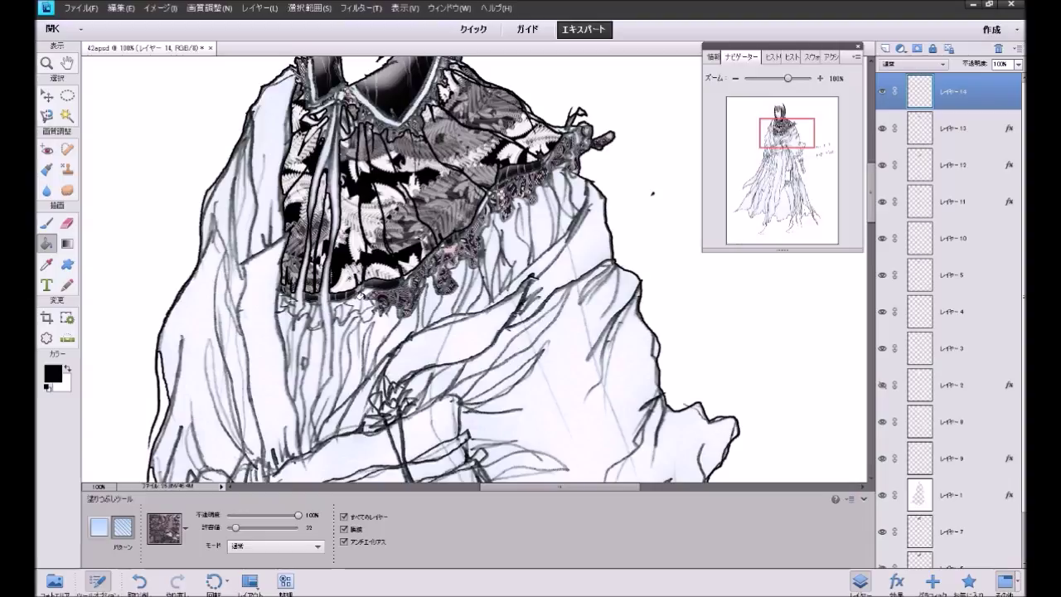
pyautogui.hotkey('ctrl', 'z')
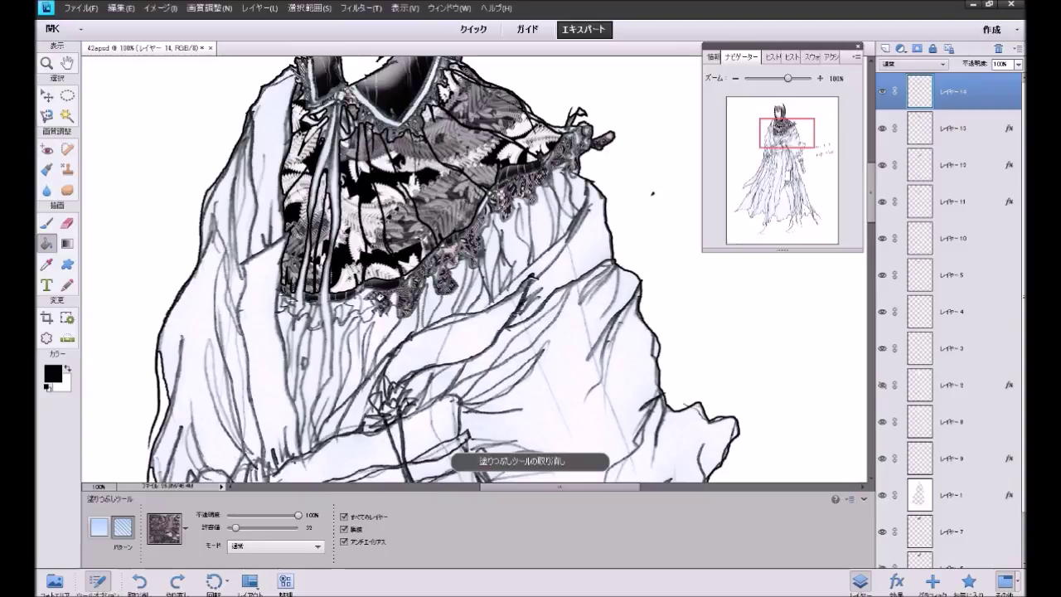
pyautogui.click(336, 310)
pyautogui.click(311, 308)
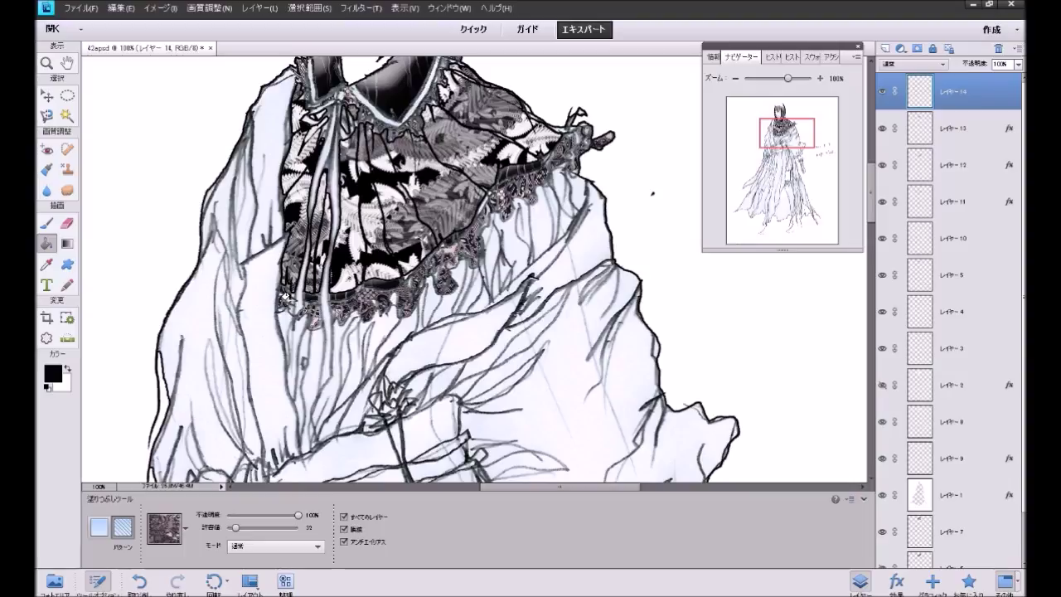
pyautogui.hotkey('ctrl', 'z')
pyautogui.click(284, 297)
pyautogui.click(282, 285)
pyautogui.hotkey('ctrl', 'z')
pyautogui.click(575, 109)
# Step: Give Layer 14 a 3 px stroke outline style and add empty Layer 15 on top
pyautogui.moveTo(776, 133); pyautogui.dragTo(773, 126)
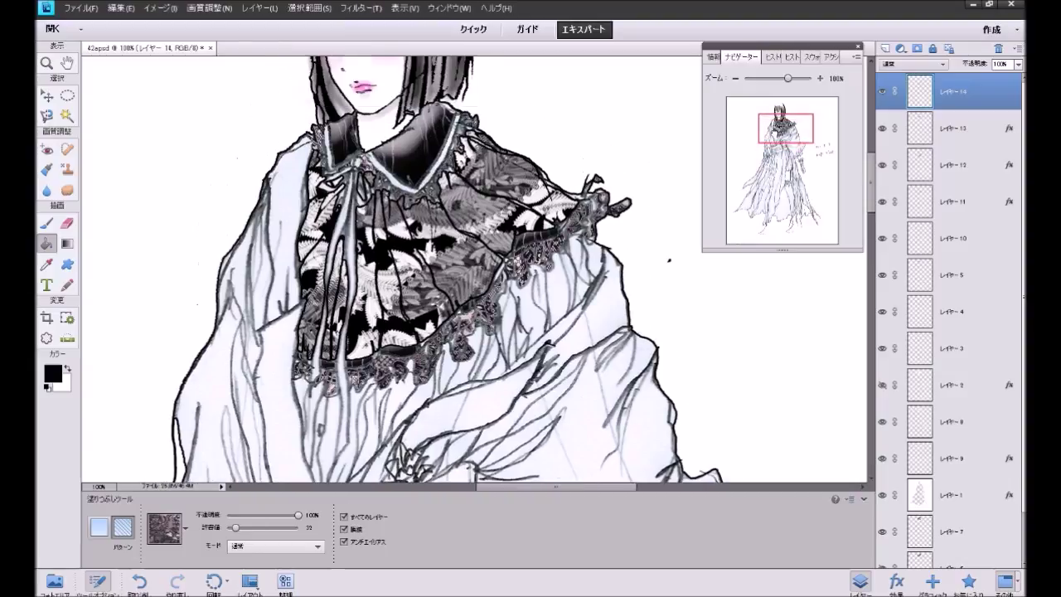
pyautogui.click(968, 581)
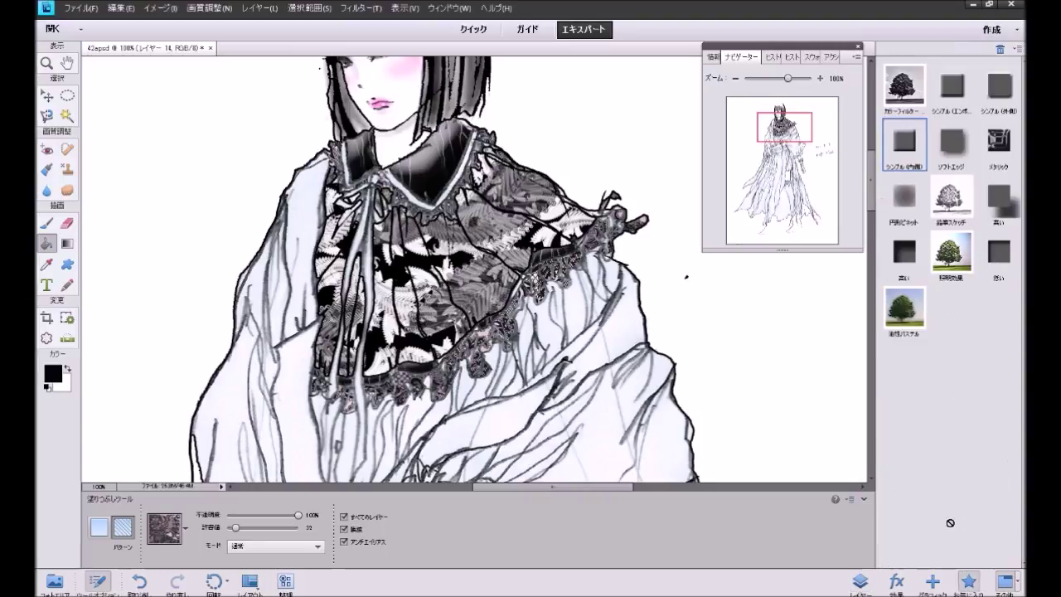
pyautogui.click(861, 582)
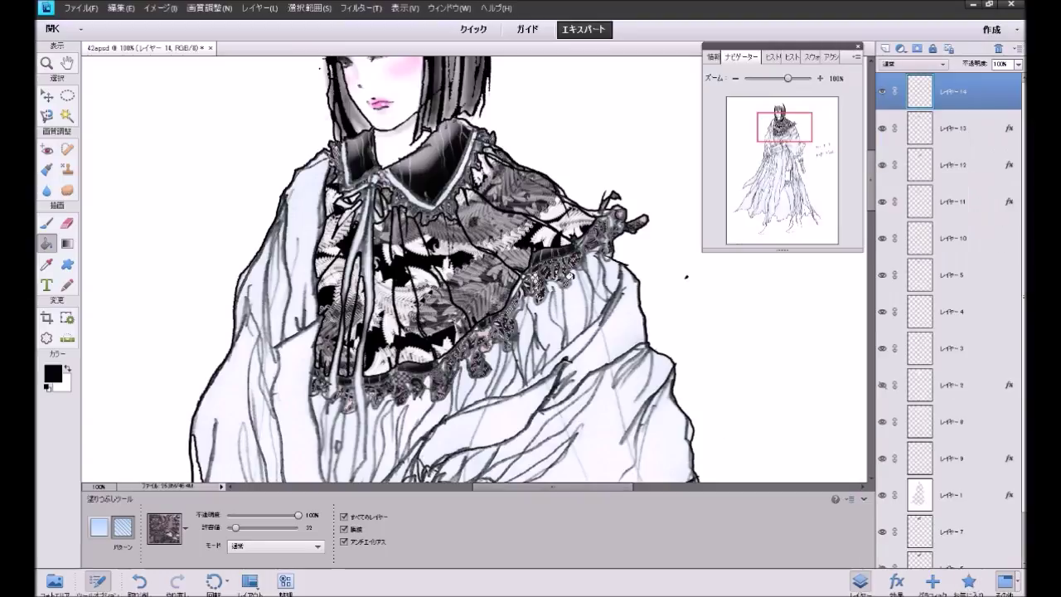
pyautogui.click(259, 8)
pyautogui.moveTo(282, 72)
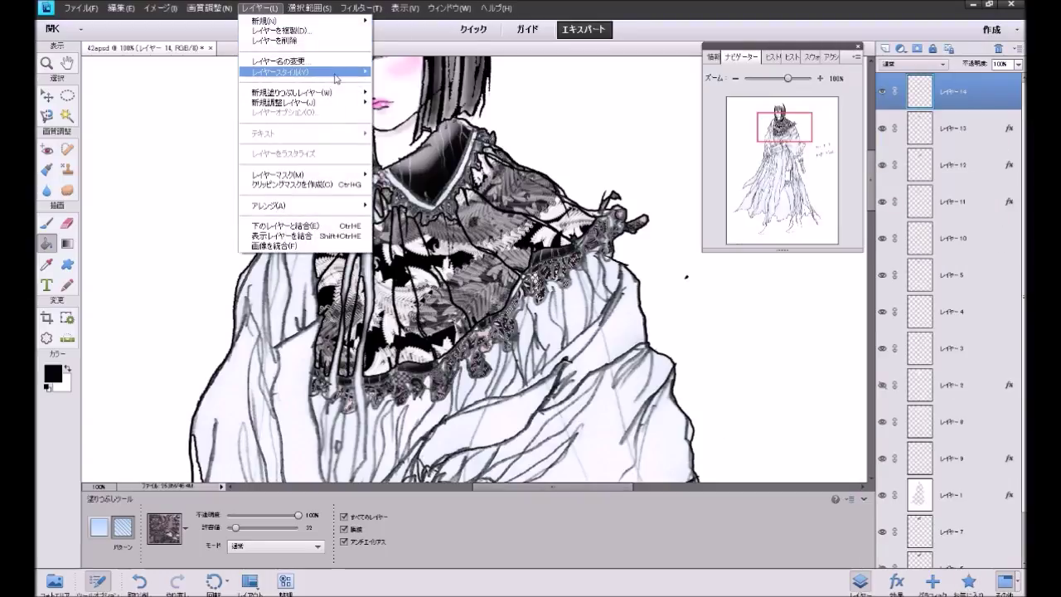
pyautogui.click(389, 75)
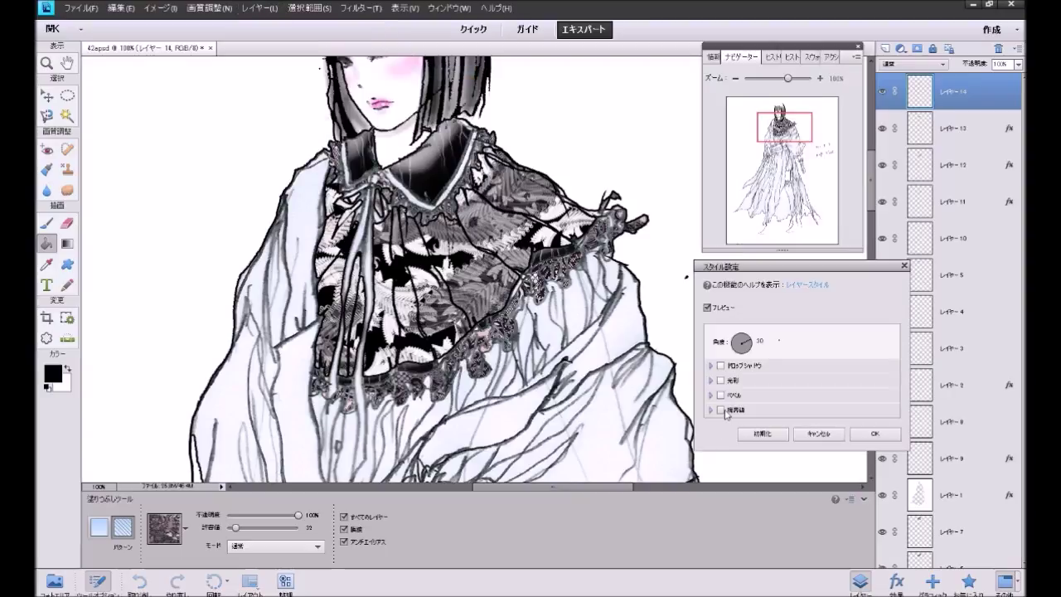
pyautogui.click(723, 411)
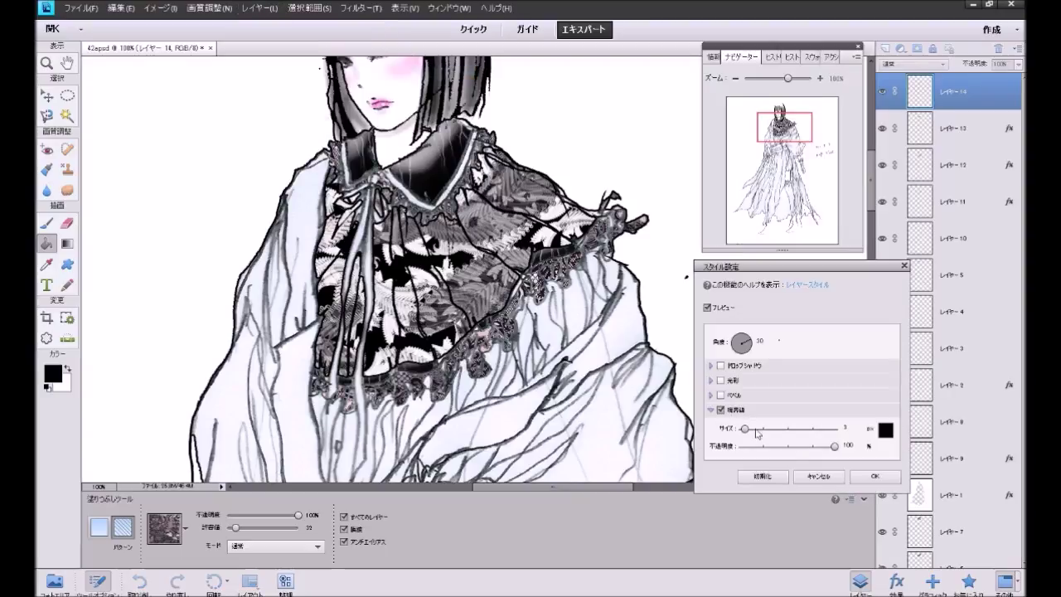
pyautogui.click(876, 476)
pyautogui.click(885, 48)
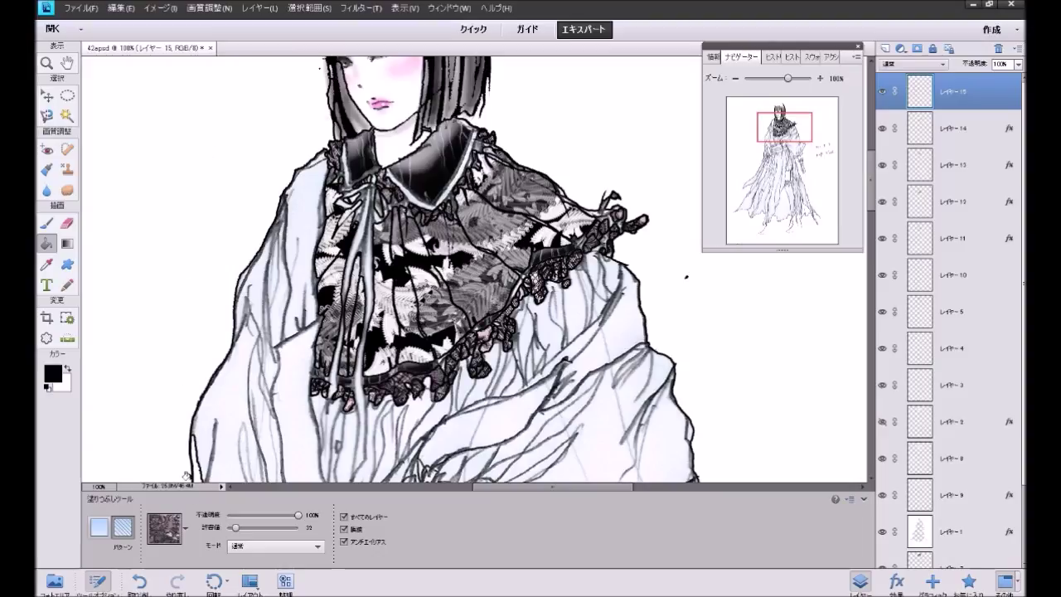
pyautogui.click(186, 529)
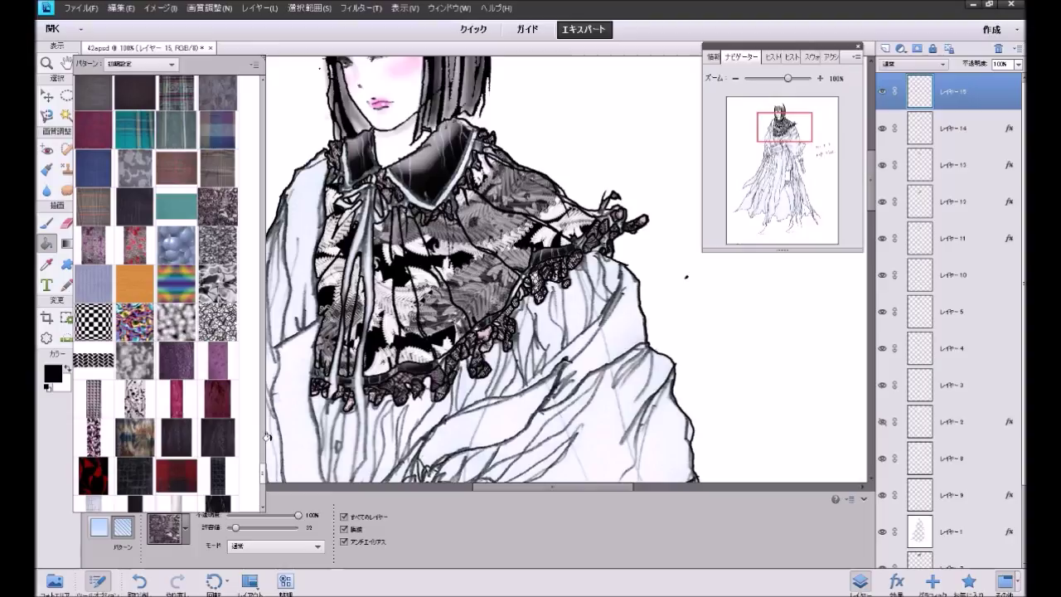
# Step: Choose the pale pink-and-grey floral pattern and fill two areas of the dark collar
pyautogui.moveTo(262, 478)
pyautogui.mouseDown()
pyautogui.moveTo(266, 455)
pyautogui.moveTo(262, 494)
pyautogui.mouseUp()
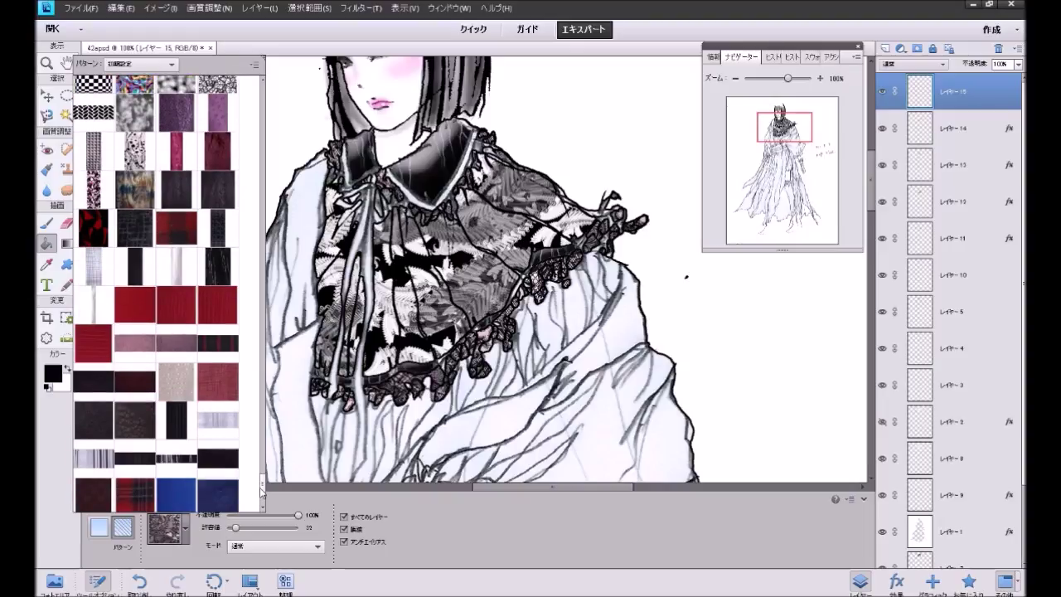
pyautogui.moveTo(262, 493)
pyautogui.mouseDown()
pyautogui.moveTo(261, 503)
pyautogui.moveTo(262, 489)
pyautogui.mouseUp()
pyautogui.scroll(2, 262, 481)
pyautogui.scroll(1, 262, 481)
pyautogui.scroll(1, 262, 481)
pyautogui.click(150, 486)
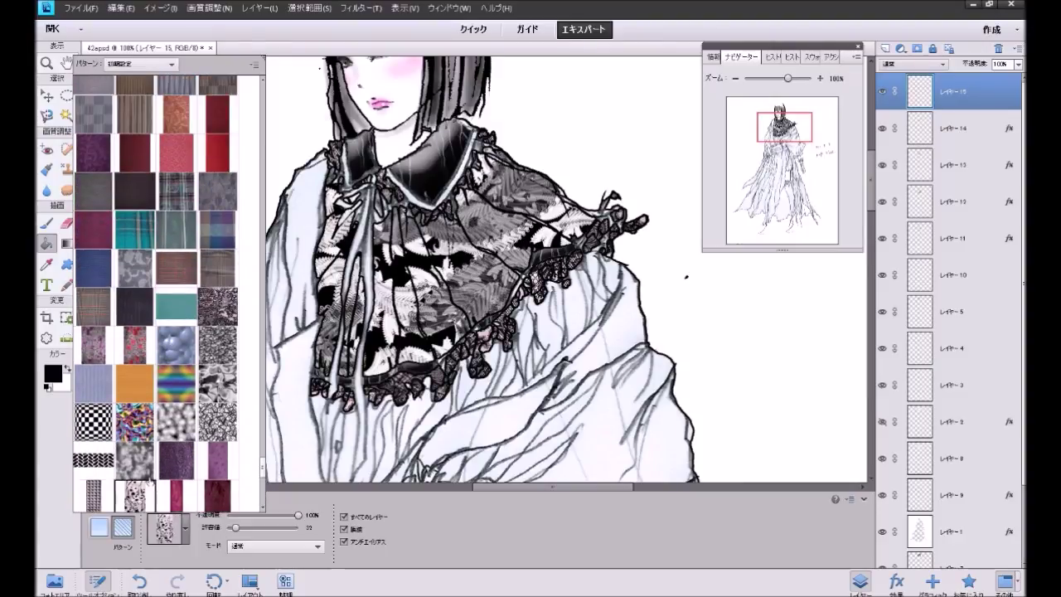
pyautogui.click(408, 195)
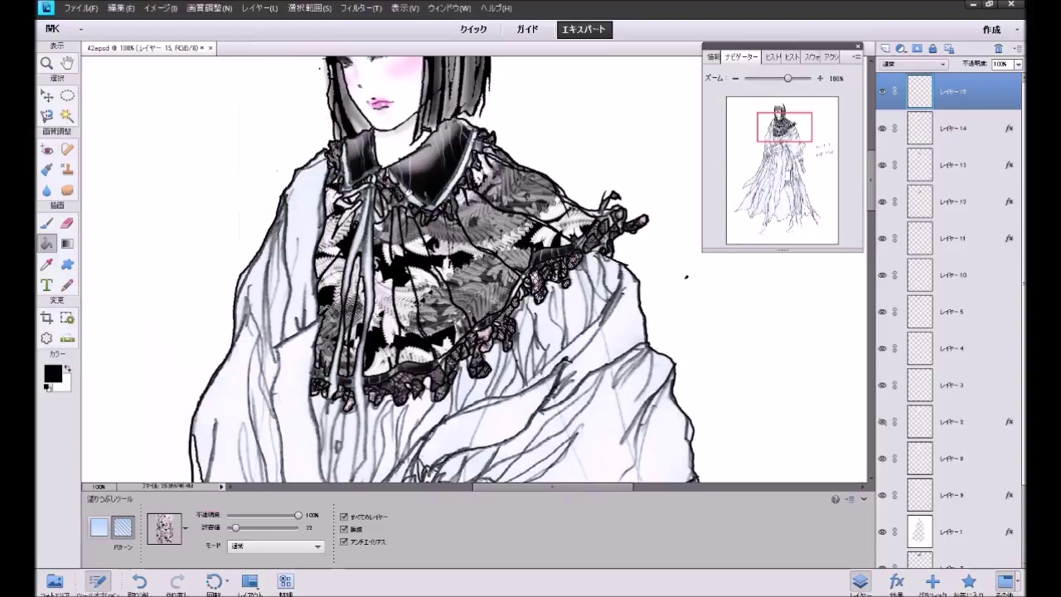
pyautogui.click(447, 187)
pyautogui.click(465, 153)
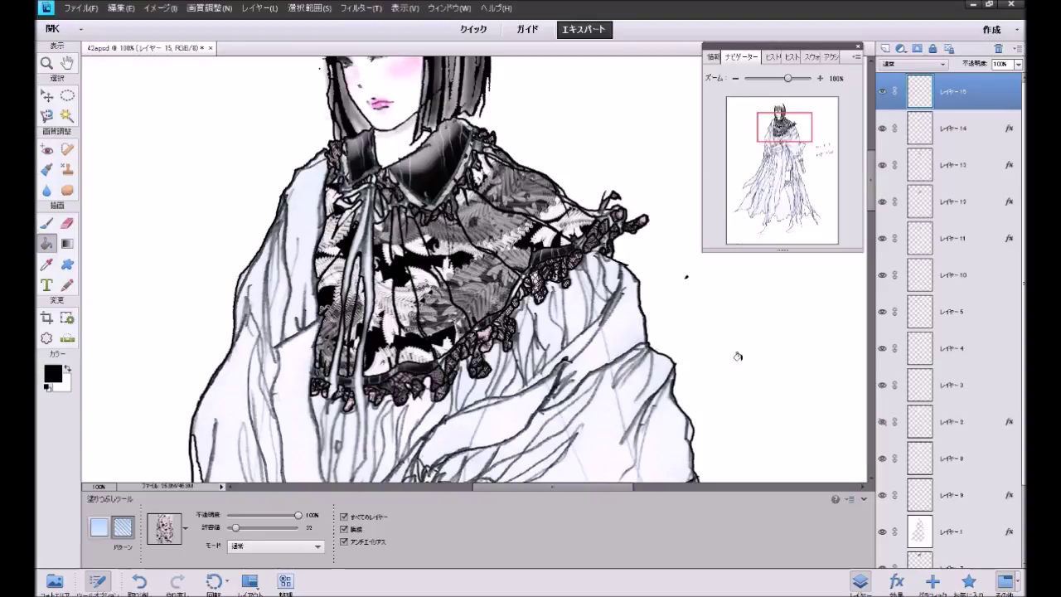
pyautogui.click(258, 8)
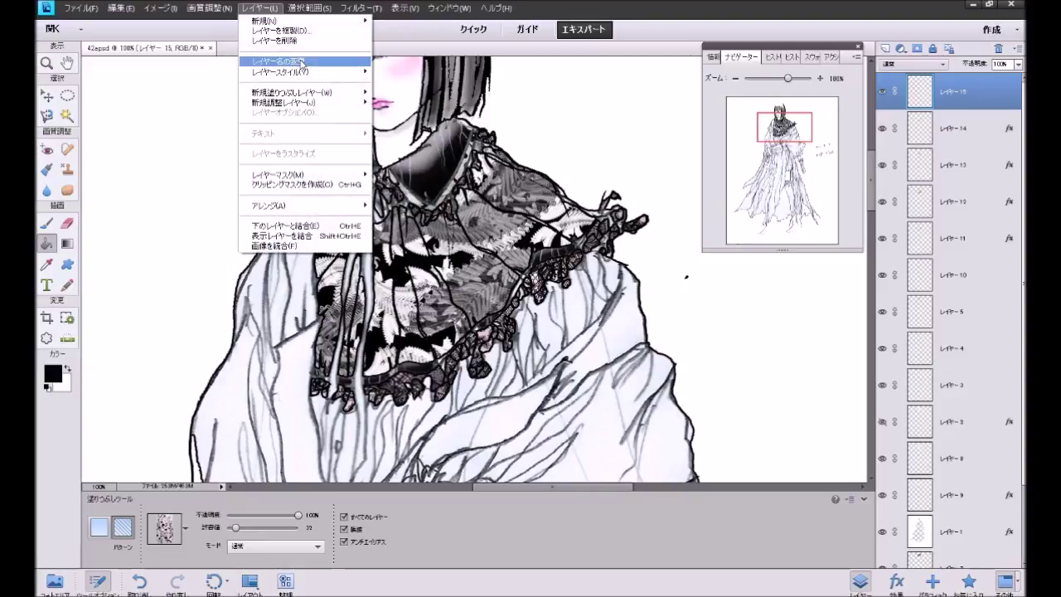
pyautogui.click(406, 72)
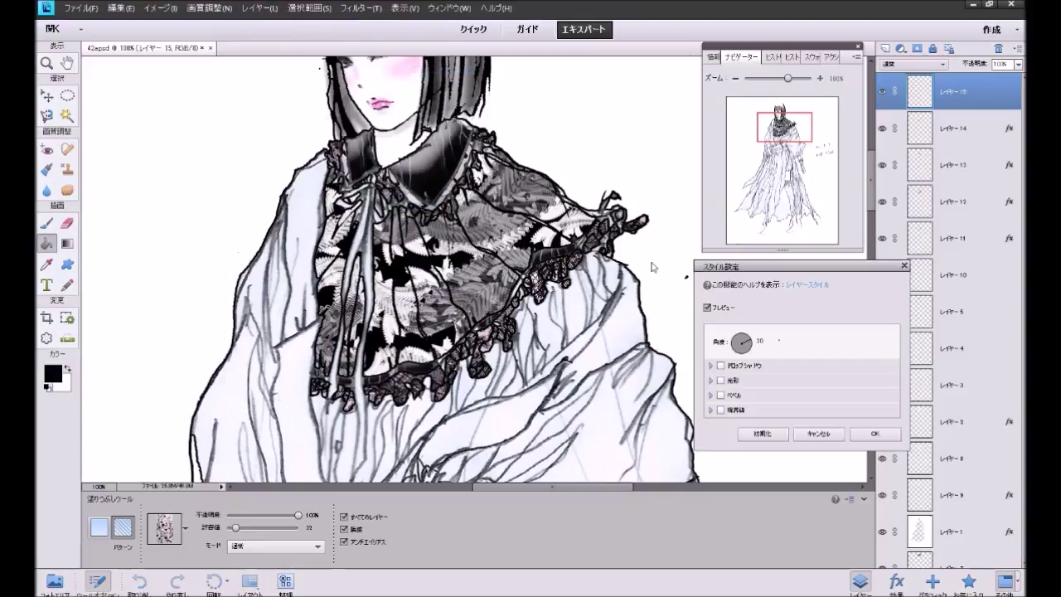
pyautogui.click(720, 410)
pyautogui.click(874, 476)
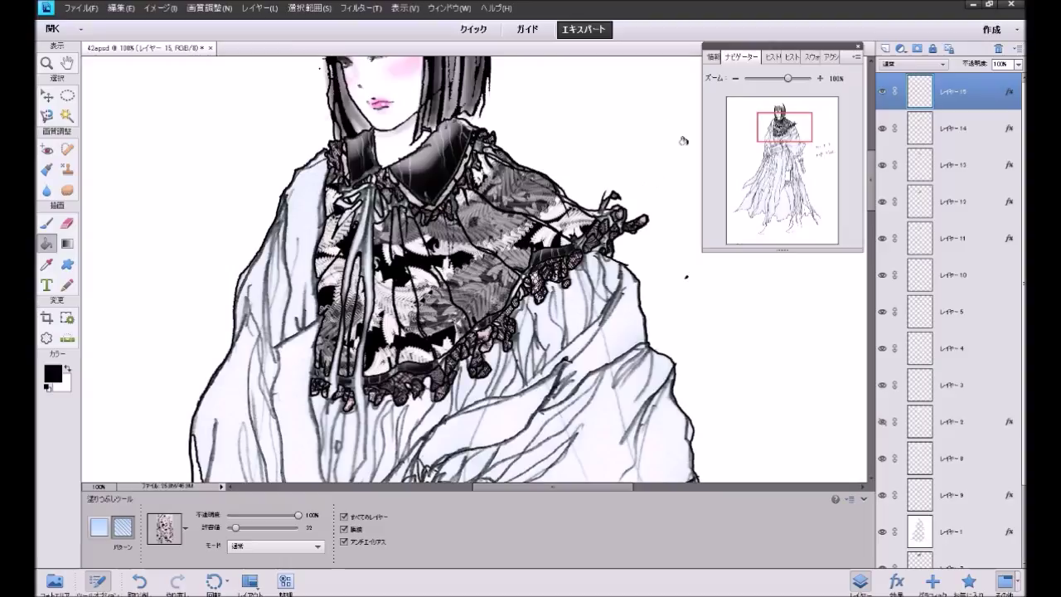
pyautogui.click(885, 49)
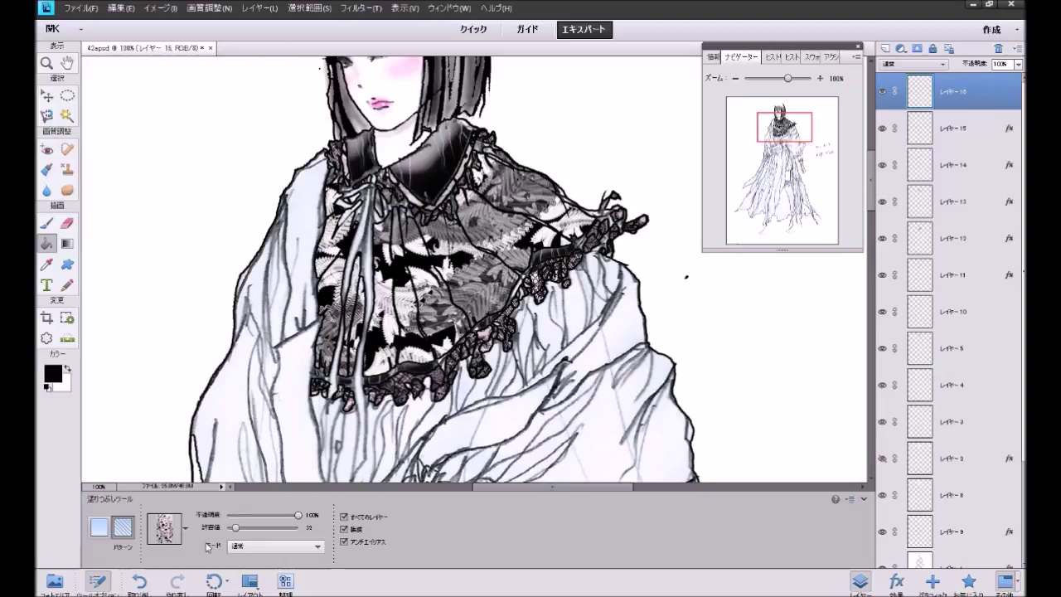
# Step: Choose the red texture as the Paint Bucket fill pattern and zoom out to 50%
pyautogui.click(185, 529)
pyautogui.moveTo(262, 475); pyautogui.dragTo(264, 448)
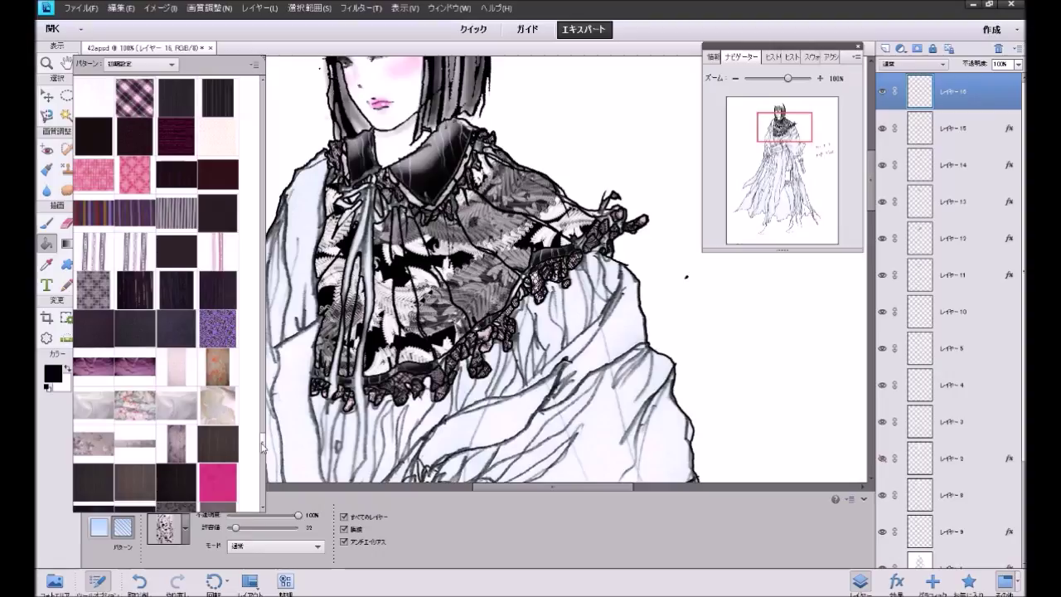
pyautogui.moveTo(262, 447); pyautogui.dragTo(257, 347)
pyautogui.click(106, 249)
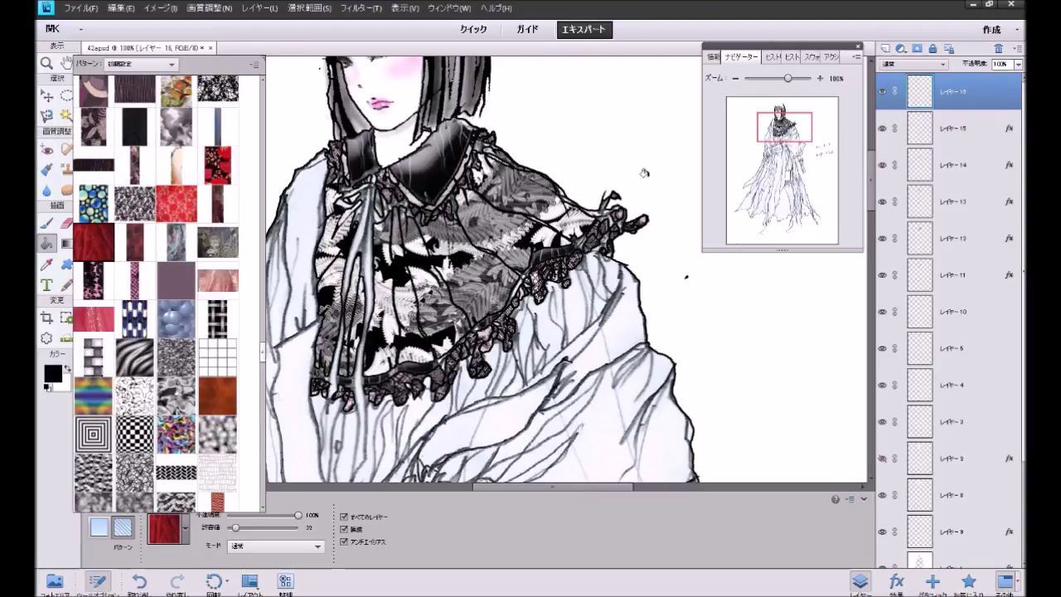
pyautogui.click(736, 81)
pyautogui.click(737, 81)
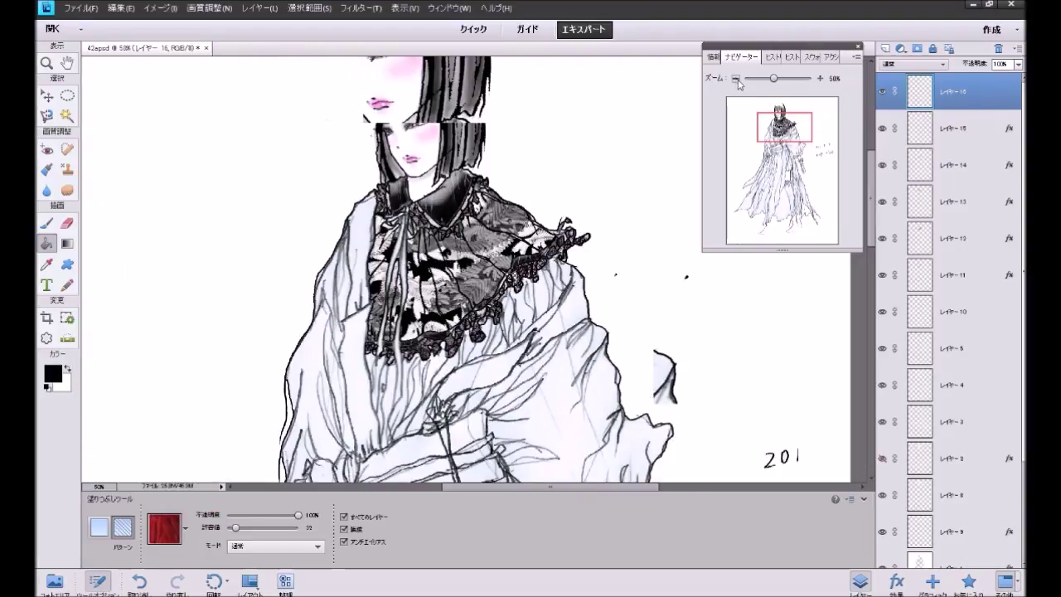
pyautogui.click(736, 80)
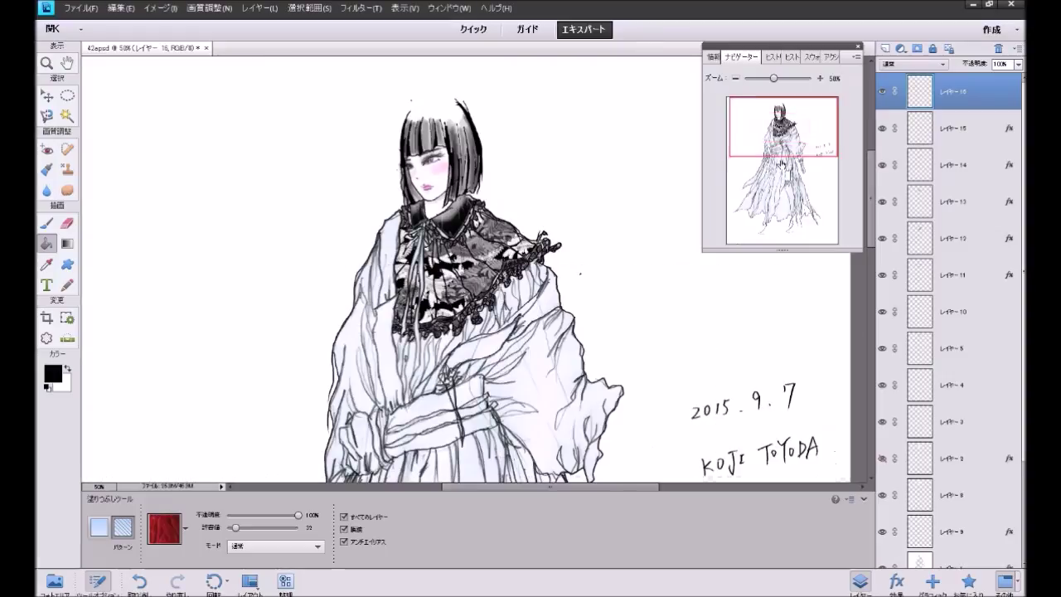
pyautogui.moveTo(784, 131); pyautogui.dragTo(792, 158)
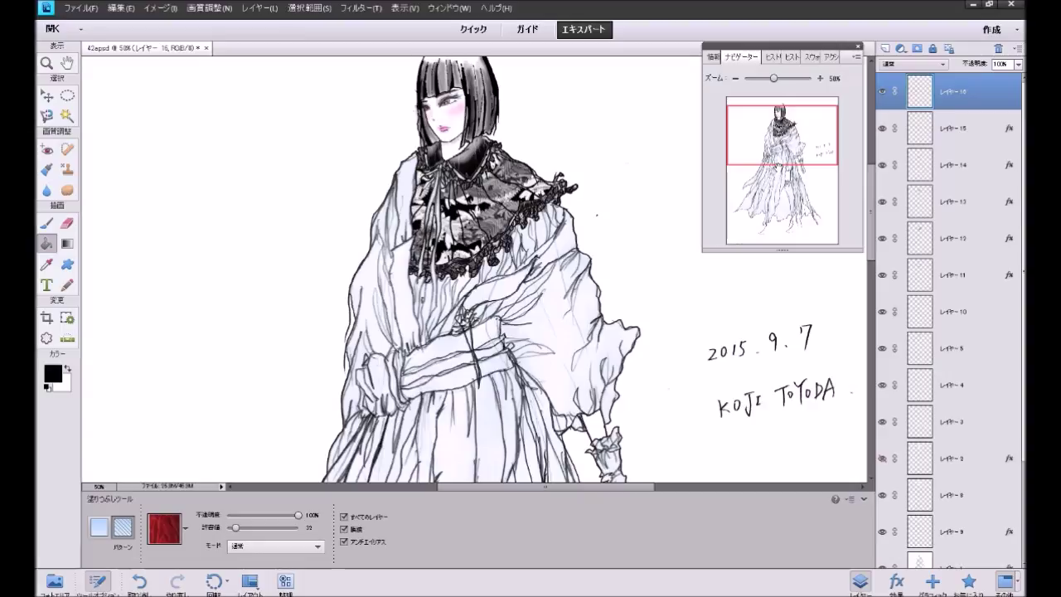
pyautogui.moveTo(778, 143)
pyautogui.mouseDown()
pyautogui.moveTo(780, 178)
pyautogui.moveTo(792, 146)
pyautogui.mouseUp()
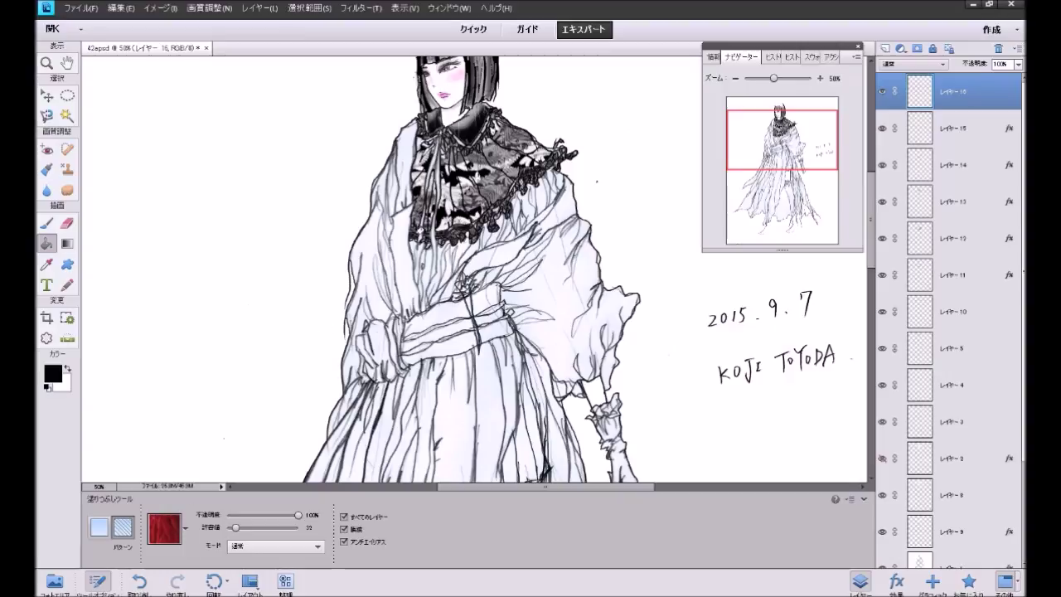
pyautogui.click(820, 78)
pyautogui.click(820, 79)
# Step: At 100% zoom, fill the ribbon knot, both bow halves and the ribbon strands red
pyautogui.click(820, 79)
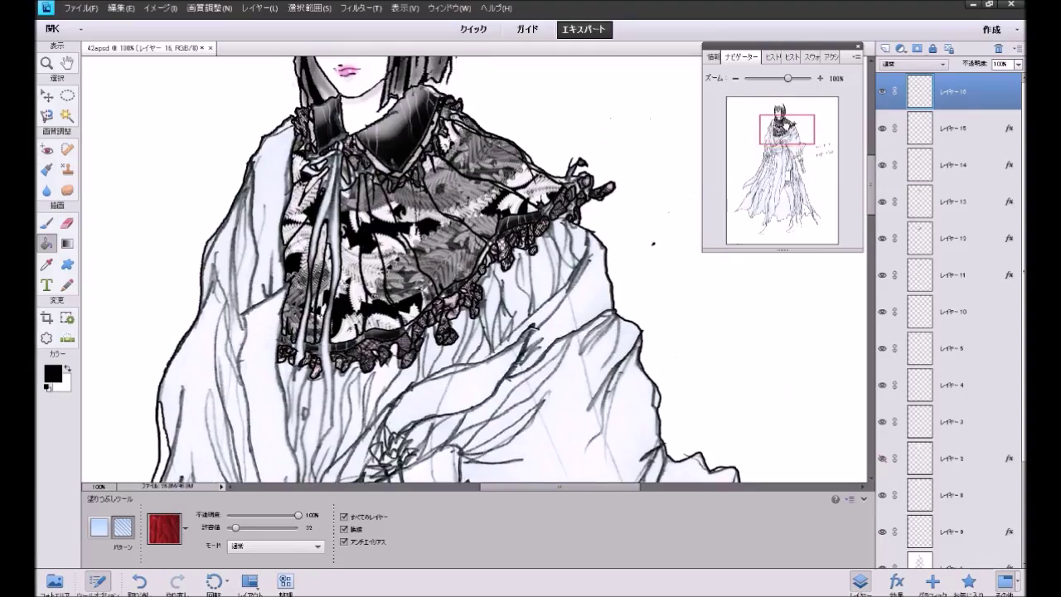
pyautogui.click(307, 184)
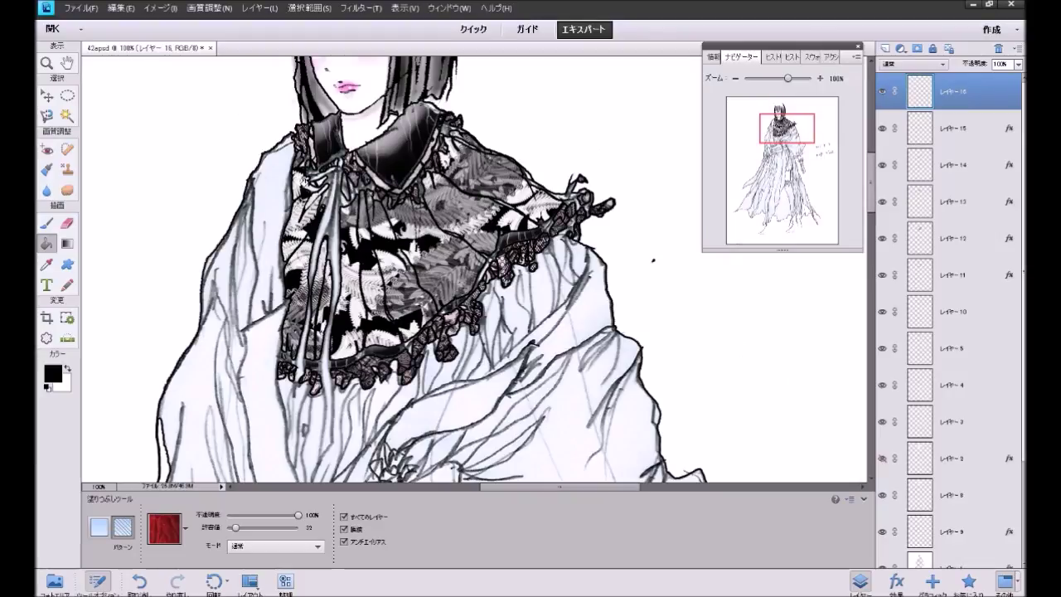
pyautogui.click(322, 174)
pyautogui.click(323, 198)
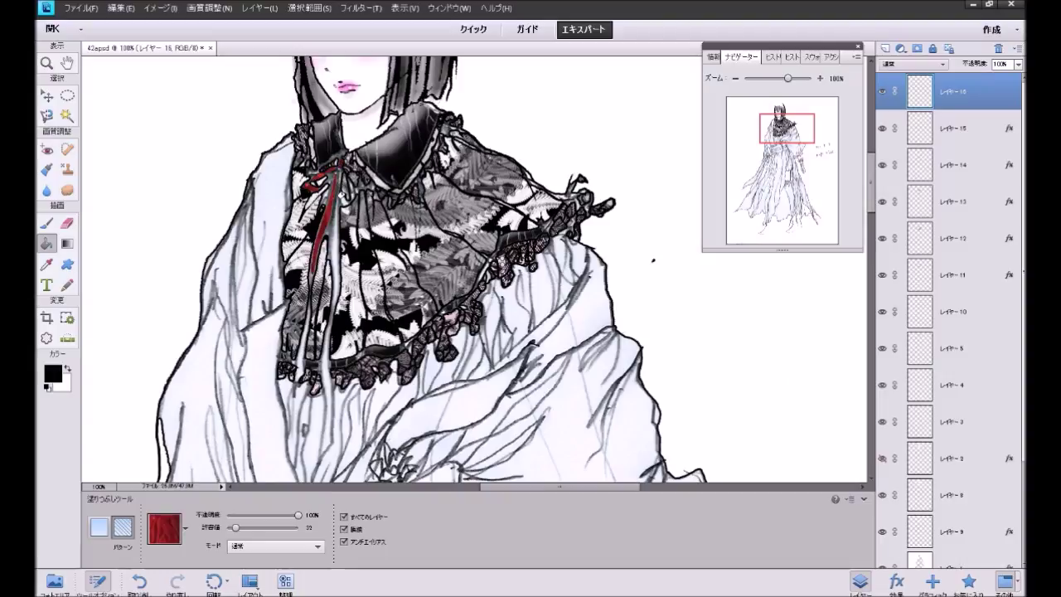
pyautogui.click(344, 201)
pyautogui.click(332, 204)
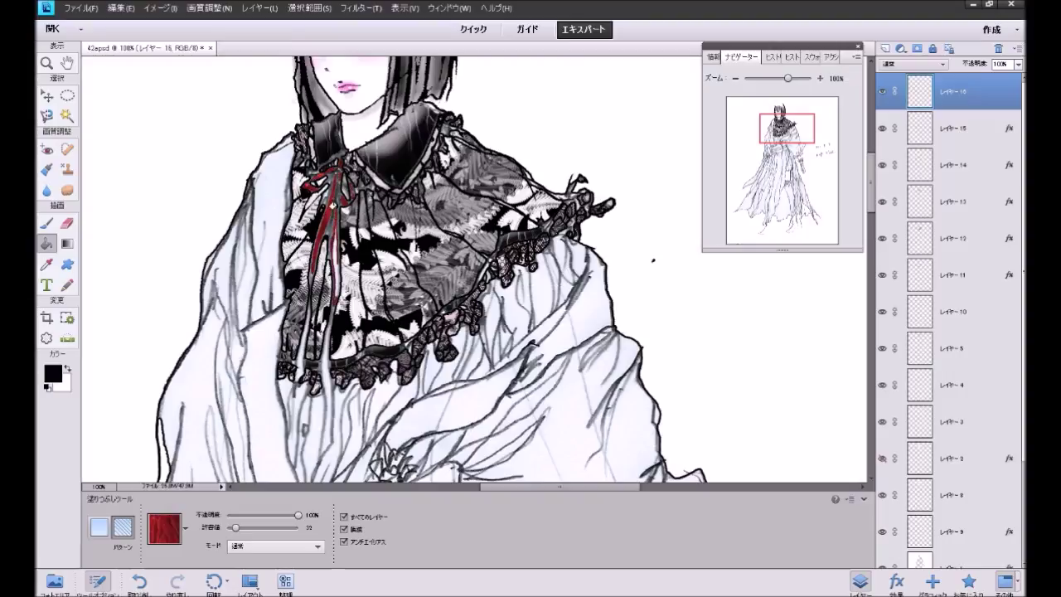
pyautogui.click(333, 251)
pyautogui.click(299, 341)
pyautogui.click(322, 365)
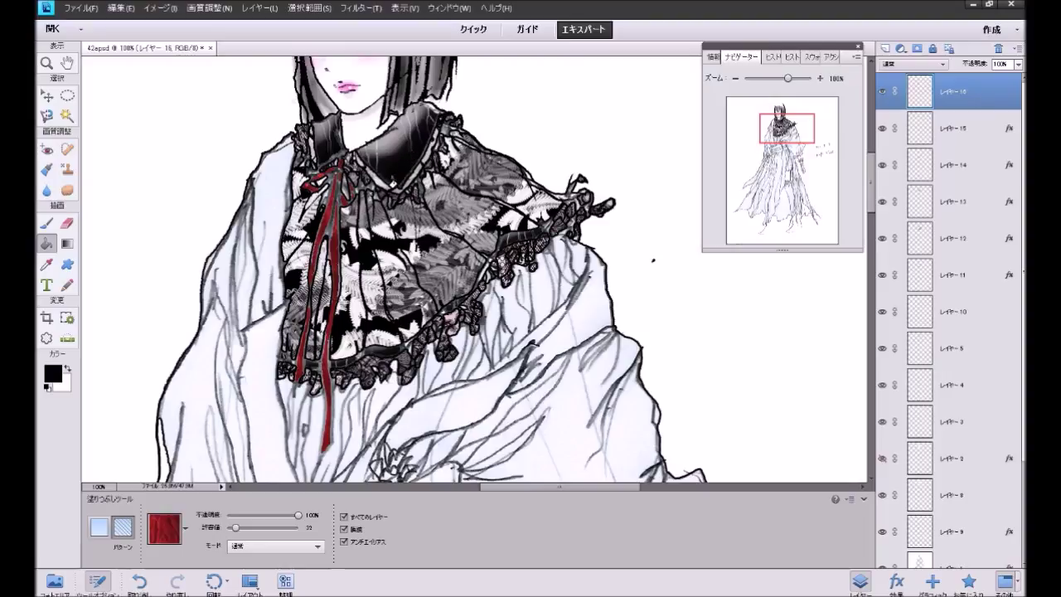
# Step: Give the red ribbon layer a 3 px black Stroke outline through Layer Style Settings
pyautogui.click(258, 8)
pyautogui.click(390, 72)
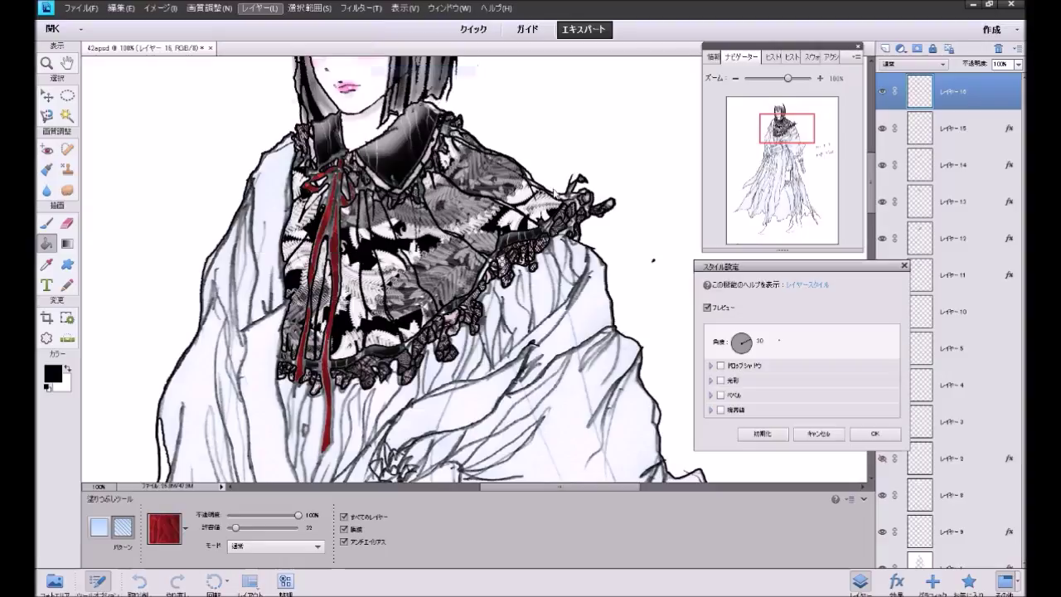
pyautogui.click(719, 410)
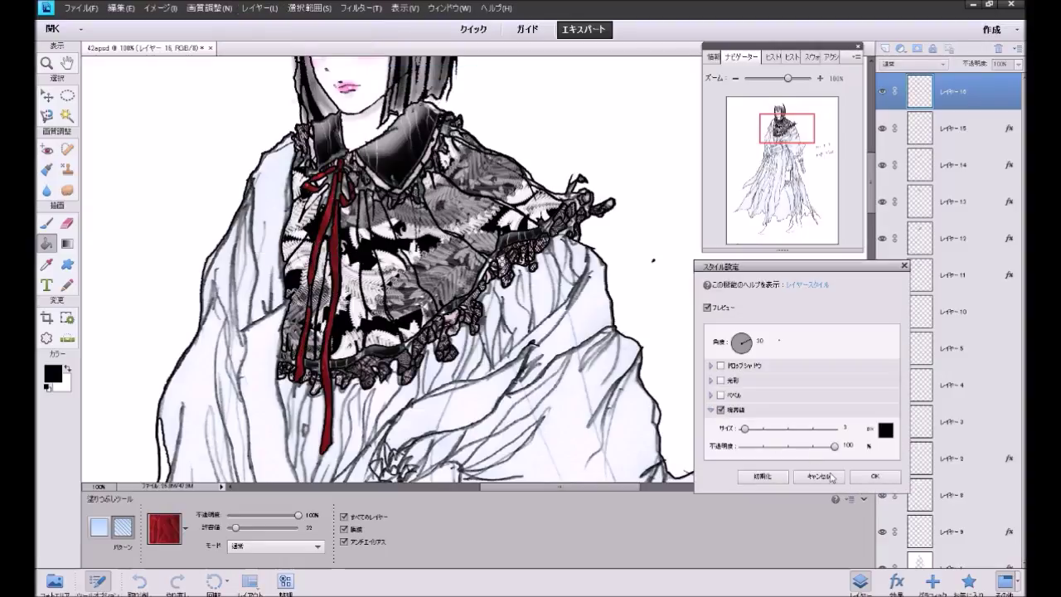
pyautogui.click(879, 479)
# Step: Add empty Layer 17 on top and zoom out to 50%
pyautogui.click(885, 49)
pyautogui.click(734, 78)
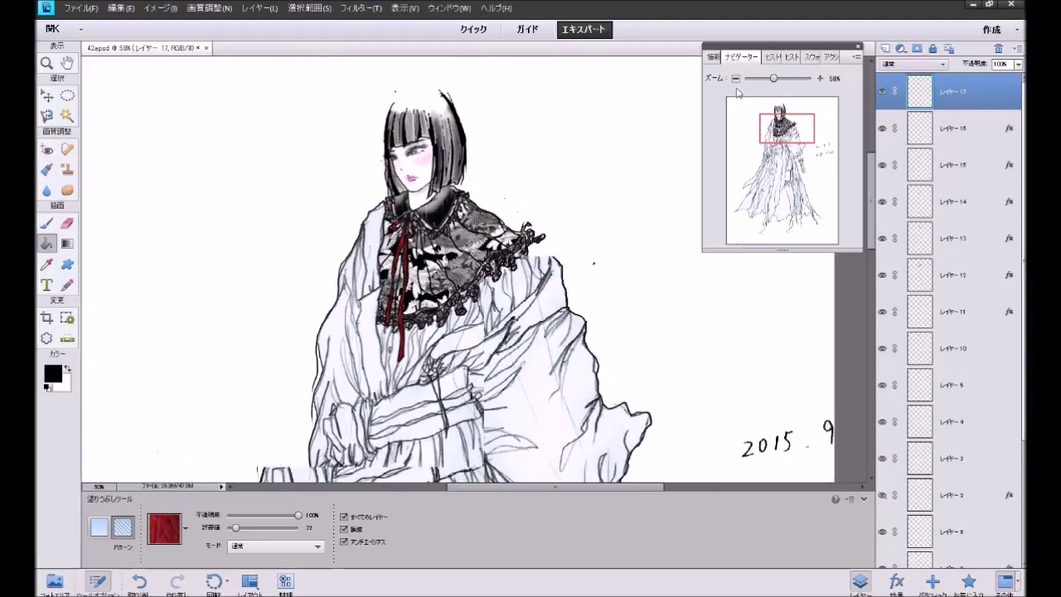
pyautogui.click(735, 78)
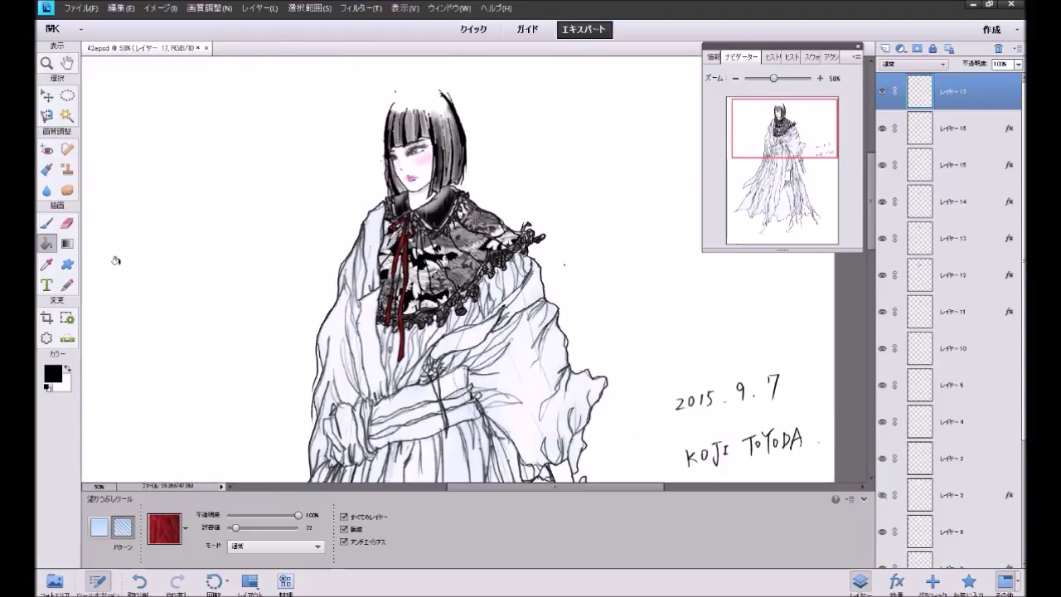
# Step: Choose the dark texture swatch from the Pattern picker as the new fill pattern
pyautogui.click(184, 531)
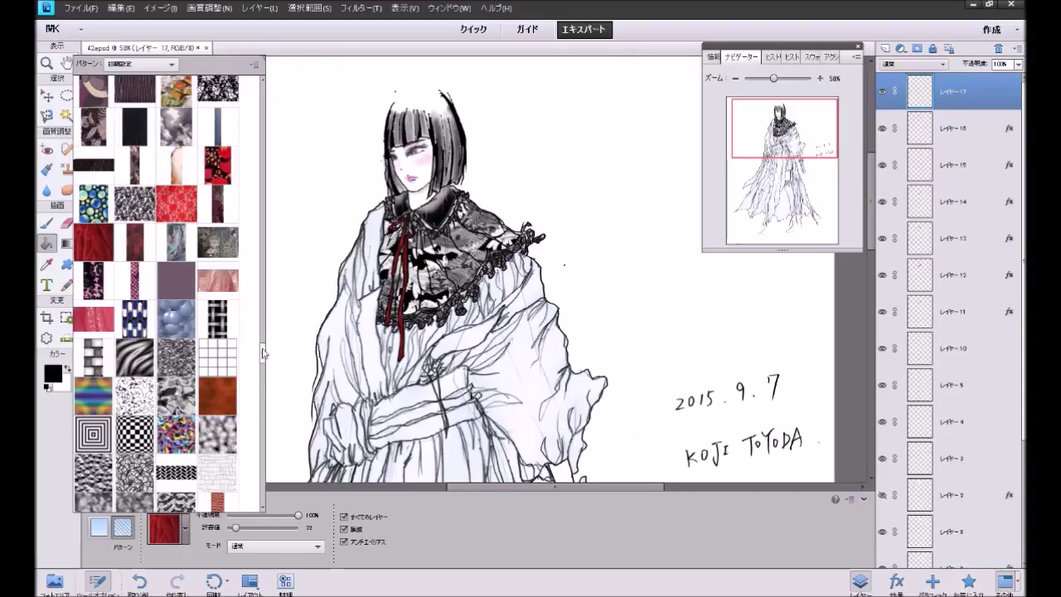
pyautogui.moveTo(263, 354); pyautogui.dragTo(262, 408)
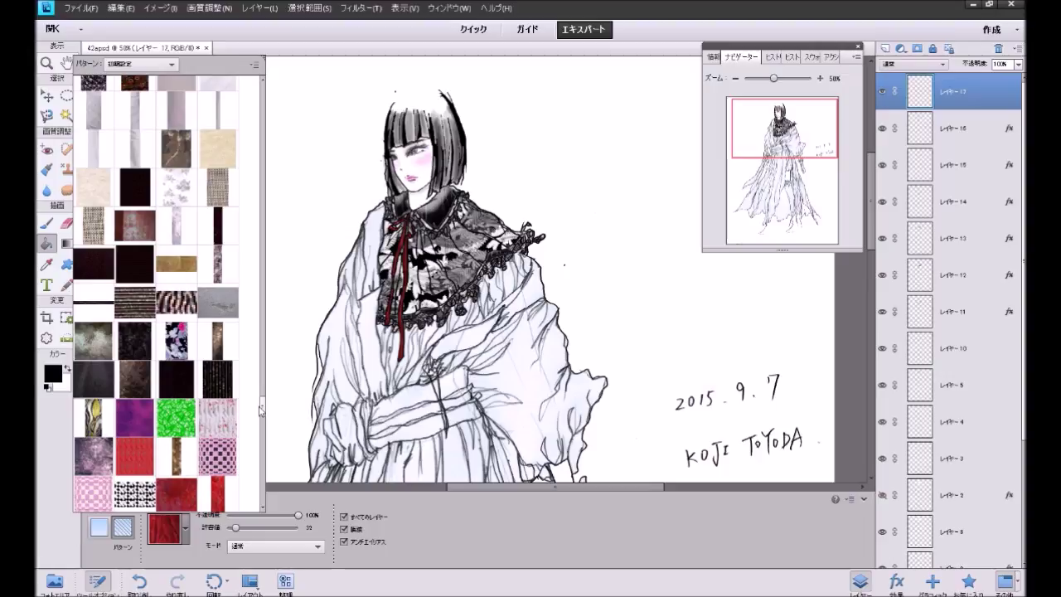
pyautogui.moveTo(261, 411); pyautogui.dragTo(261, 412)
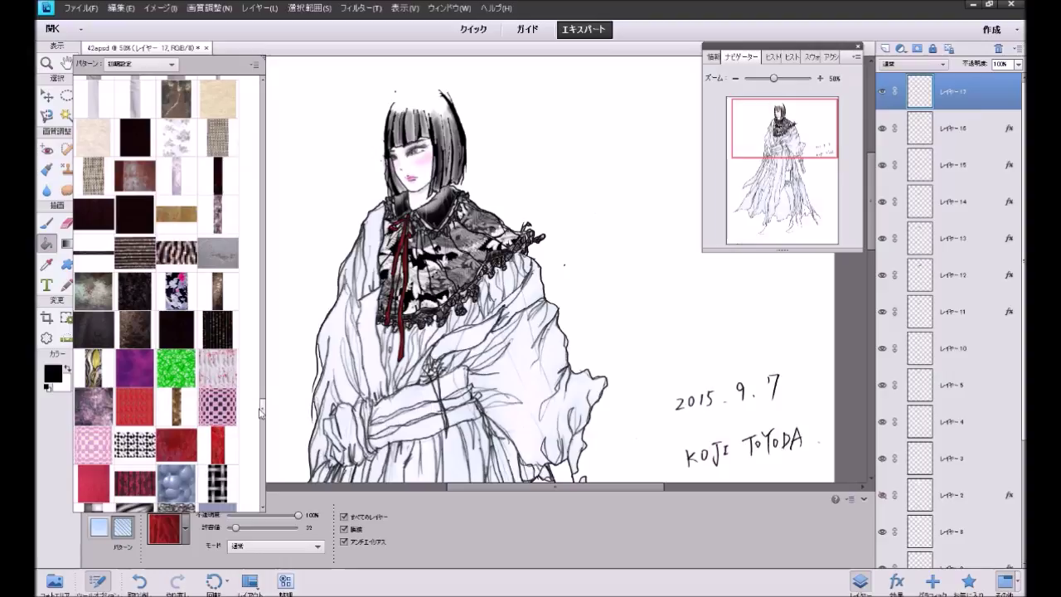
pyautogui.moveTo(261, 412); pyautogui.dragTo(259, 419)
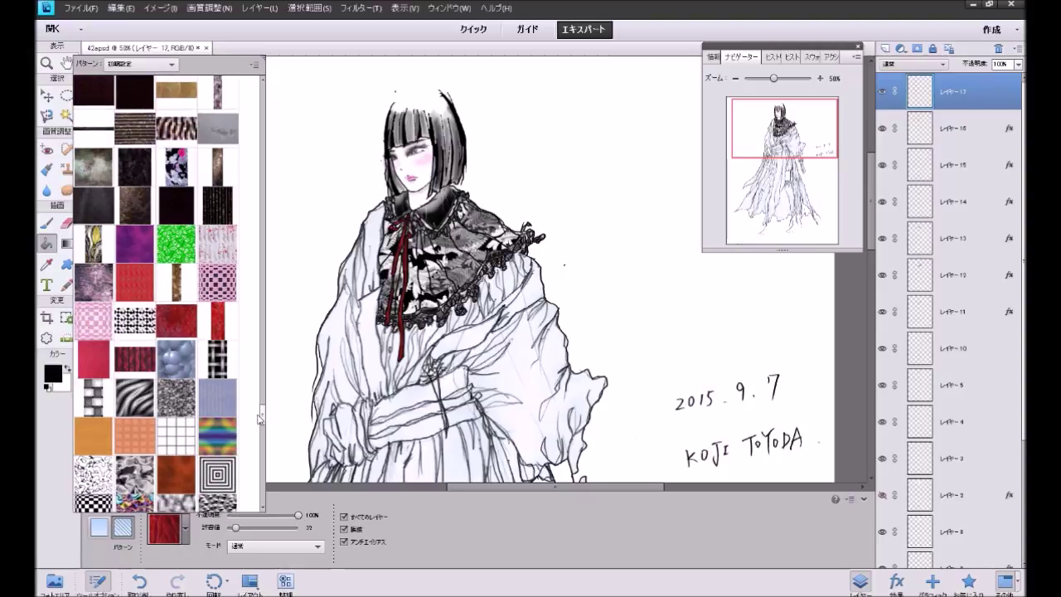
pyautogui.moveTo(259, 419); pyautogui.dragTo(260, 424)
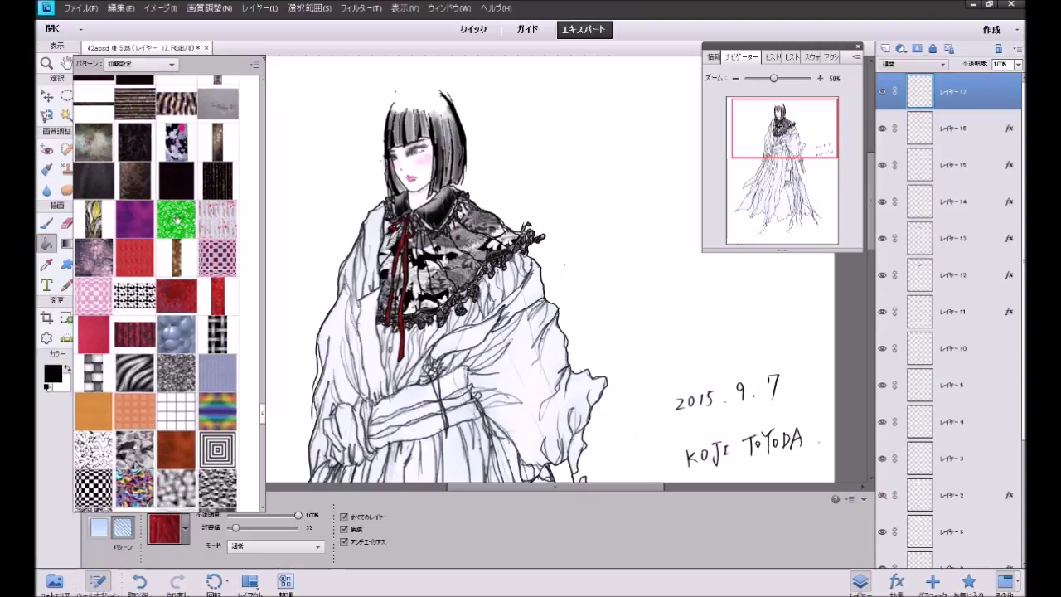
pyautogui.click(133, 141)
# Step: Fill the bodice between the red ribbons and the lace under the right shoulder ruffle with the dark pattern
pyautogui.click(395, 354)
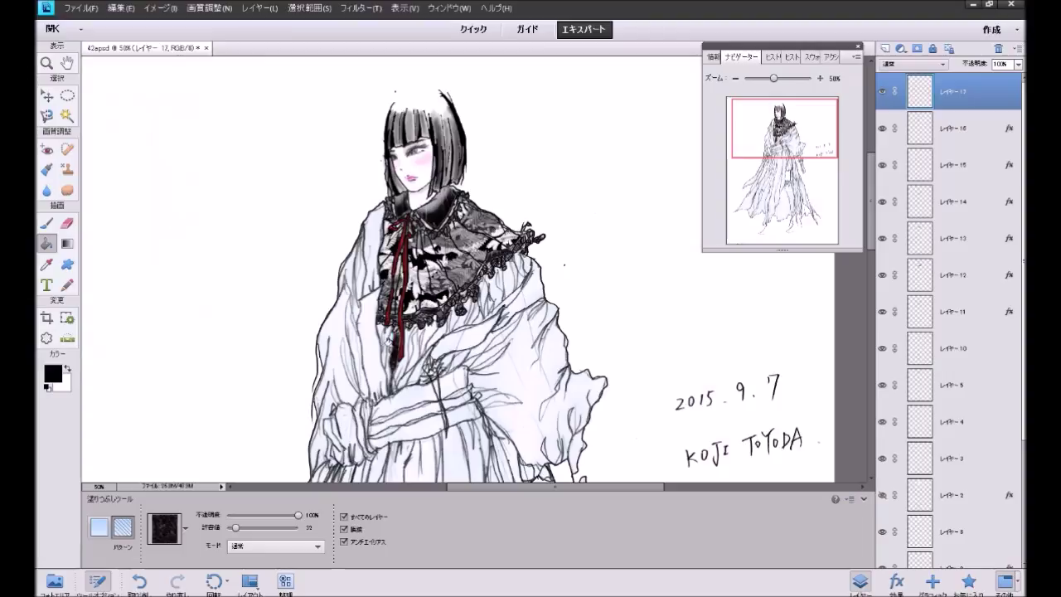
pyautogui.click(383, 352)
pyautogui.click(413, 342)
pyautogui.click(423, 335)
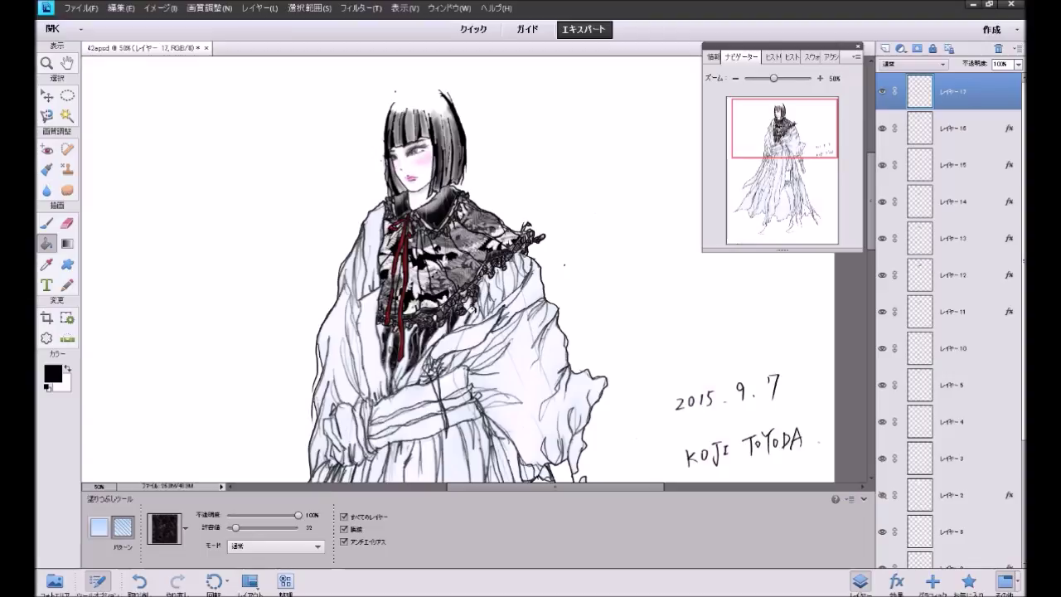
pyautogui.click(485, 287)
pyautogui.click(508, 273)
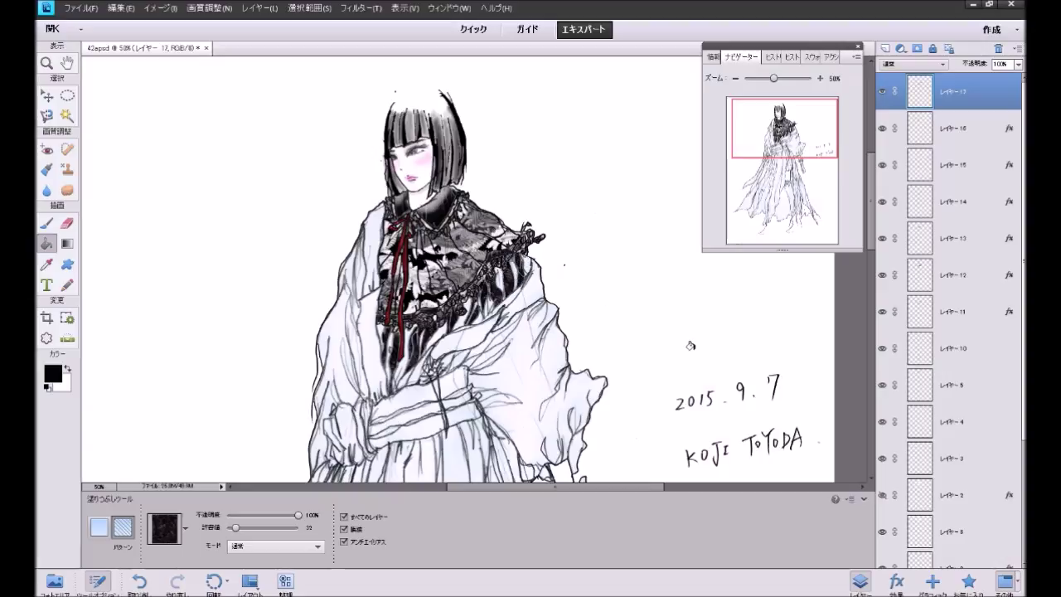
# Step: On new Layer 18, darken more robe patches beside the ribbon and the fringe, undoing one fill
pyautogui.click(885, 48)
pyautogui.click(375, 330)
pyautogui.click(385, 364)
pyautogui.click(404, 332)
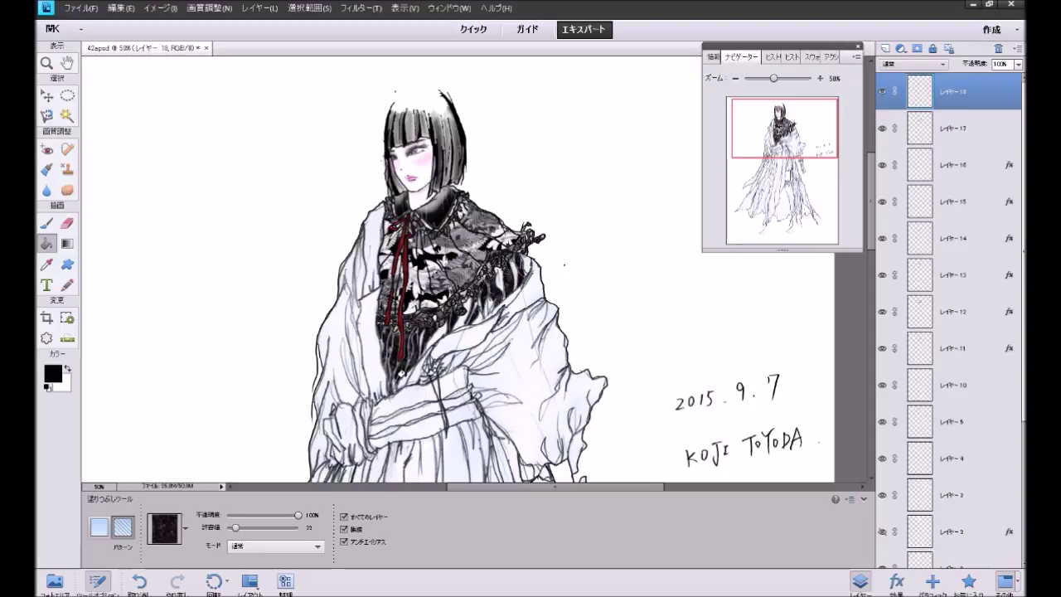
pyautogui.click(406, 377)
pyautogui.hotkey('ctrl', 'z')
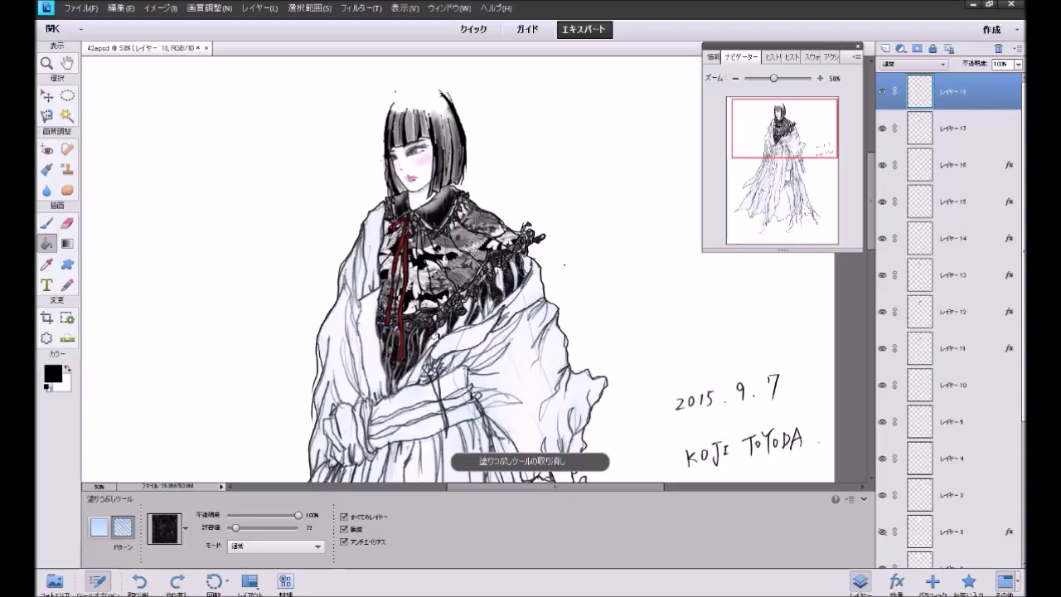
pyautogui.click(468, 313)
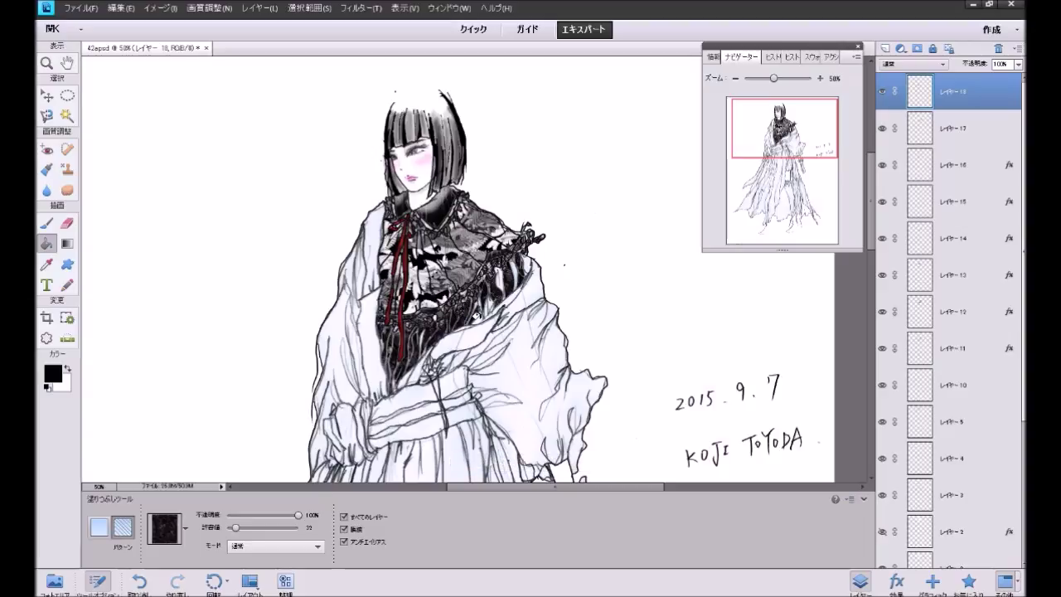
pyautogui.click(484, 309)
pyautogui.click(512, 264)
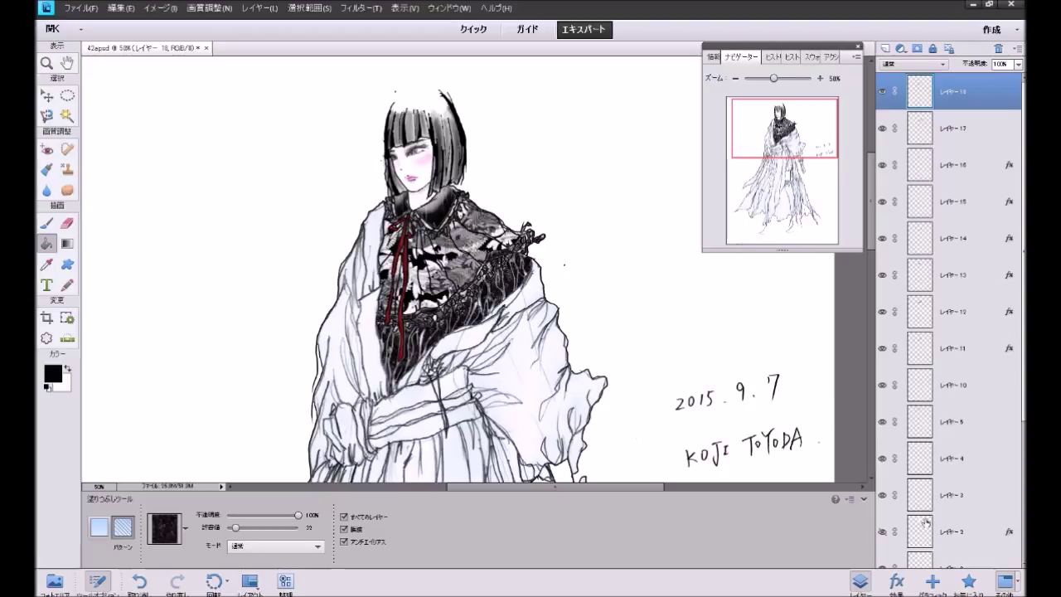
# Step: Apply the 暗い favourite effect to Layer 18 and give it a 3 px black stroke
pyautogui.click(969, 582)
pyautogui.click(1000, 261)
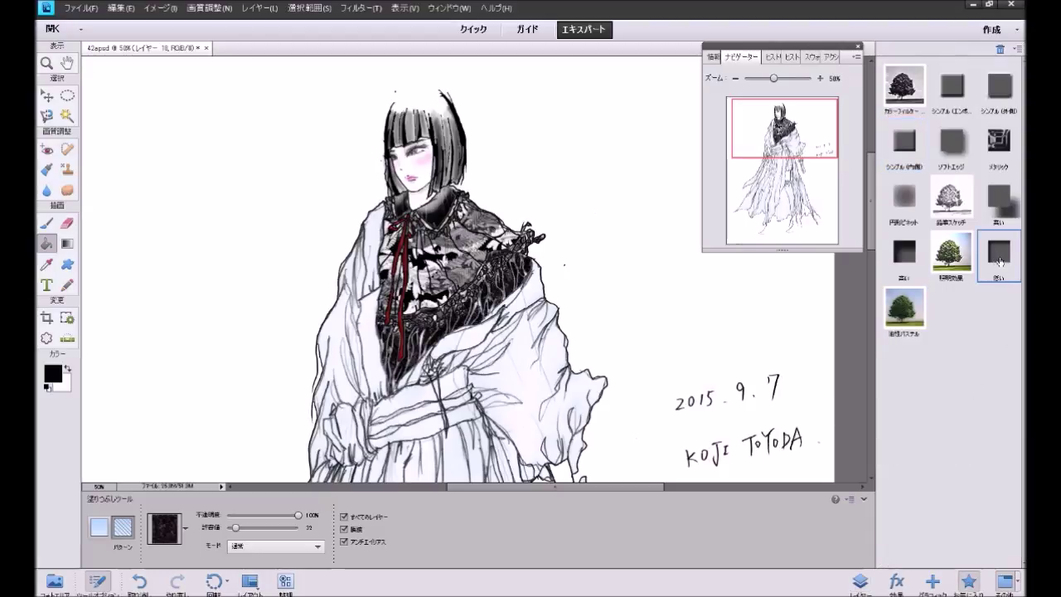
pyautogui.click(862, 582)
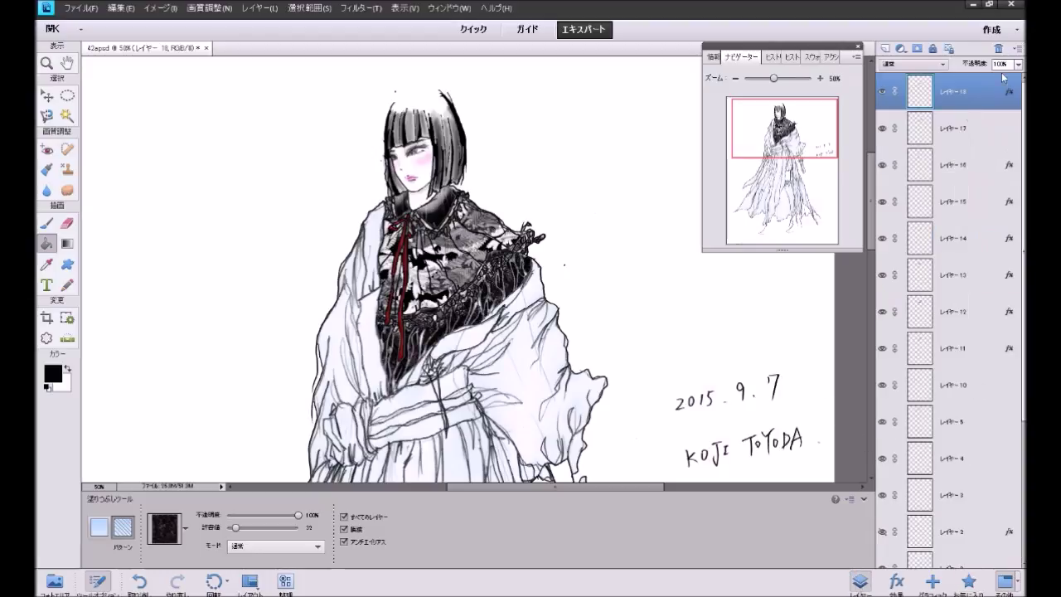
pyautogui.doubleClick(1009, 93)
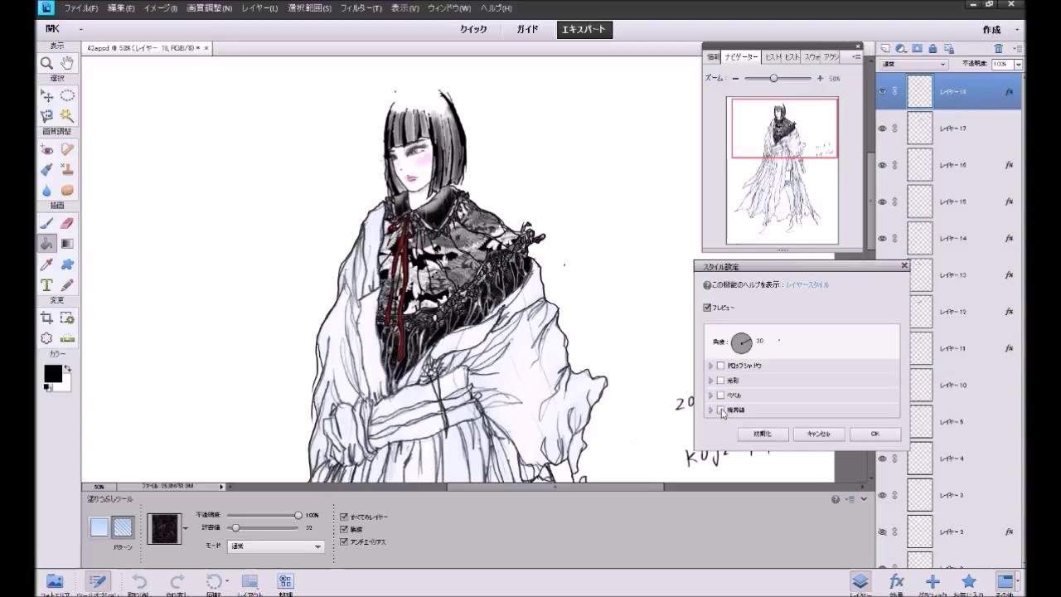
pyautogui.click(720, 411)
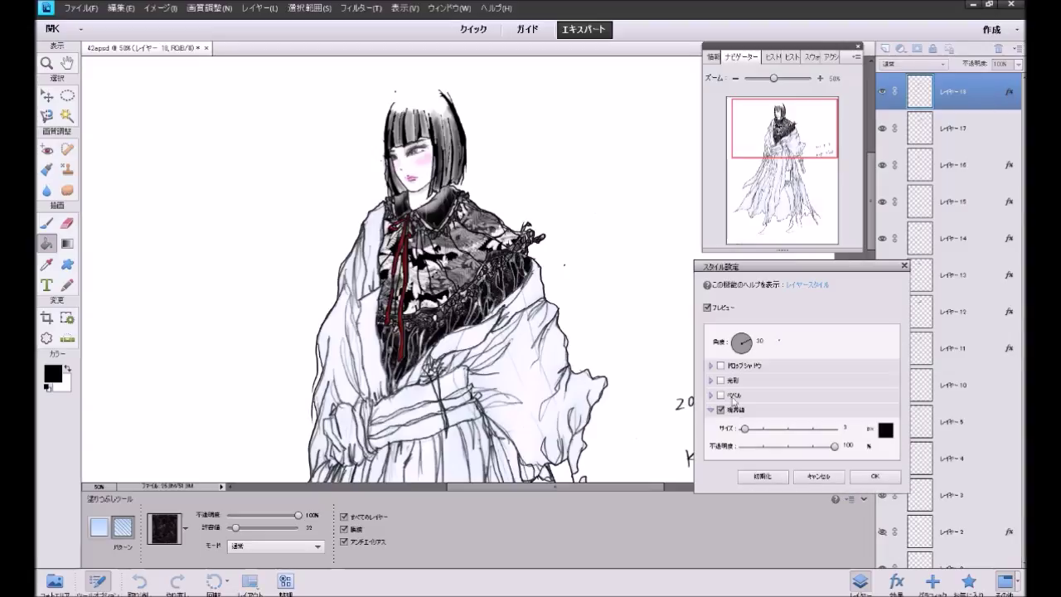
pyautogui.click(875, 476)
# Step: Give Layer 17 the same 3 px black stroke outline via Style Settings
pyautogui.click(949, 139)
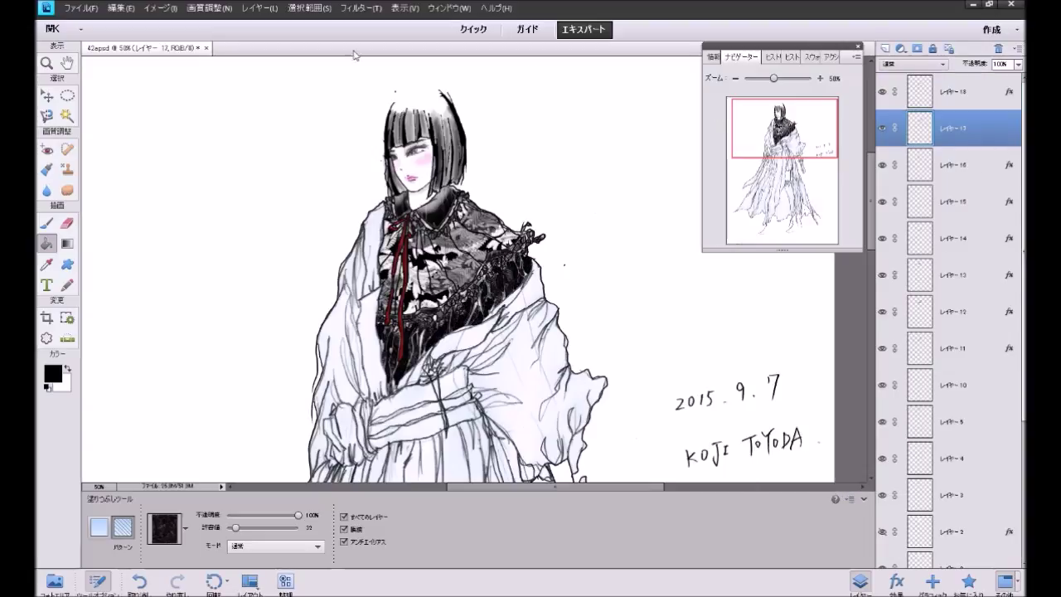
pyautogui.click(259, 8)
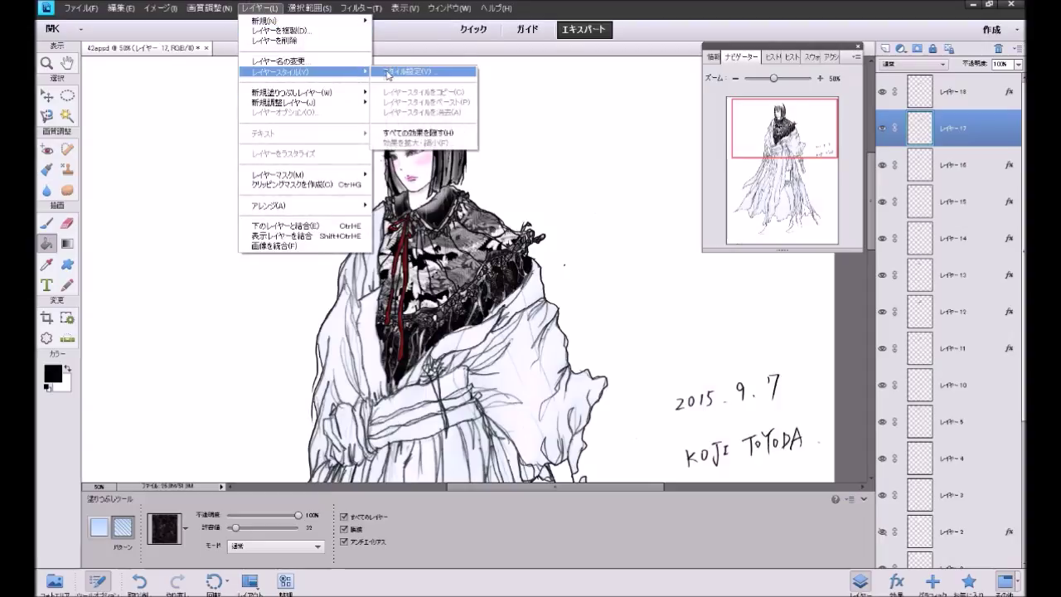
pyautogui.click(410, 72)
pyautogui.click(733, 414)
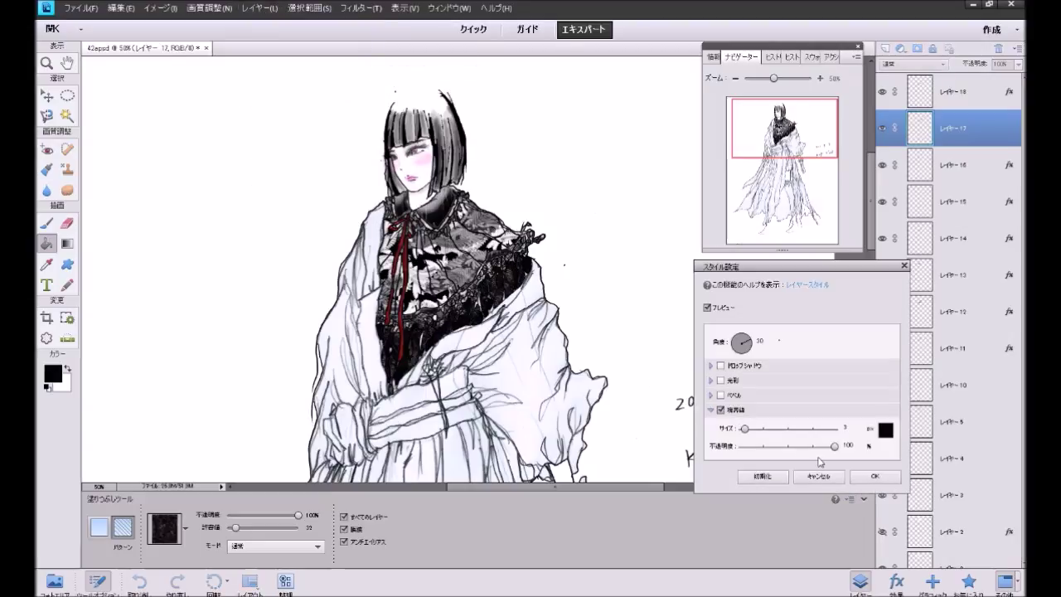
pyautogui.click(862, 475)
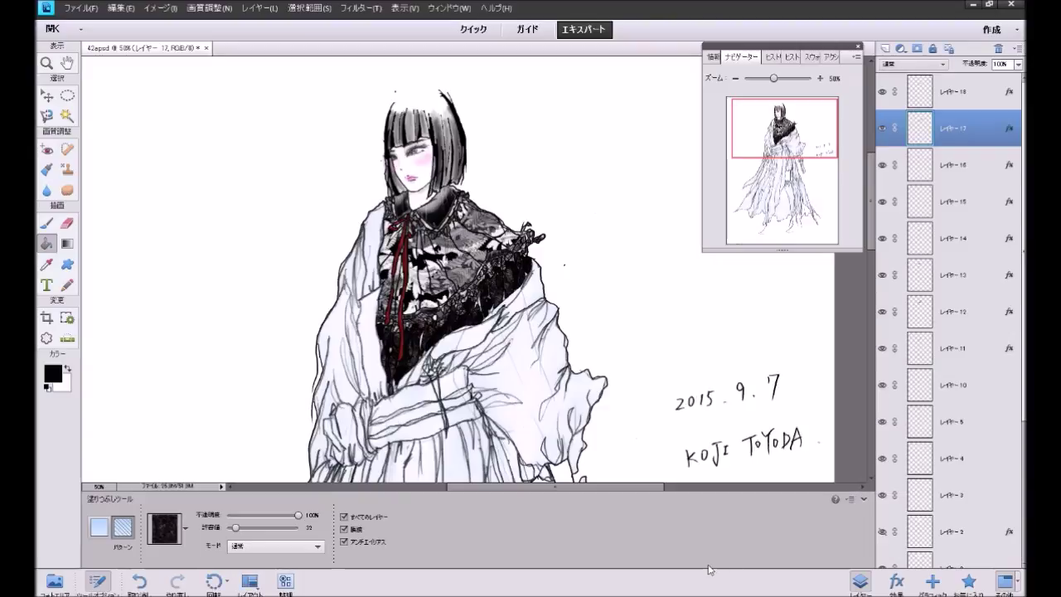
# Step: Apply a favourite layer style to Layer 12
pyautogui.click(976, 313)
pyautogui.click(968, 578)
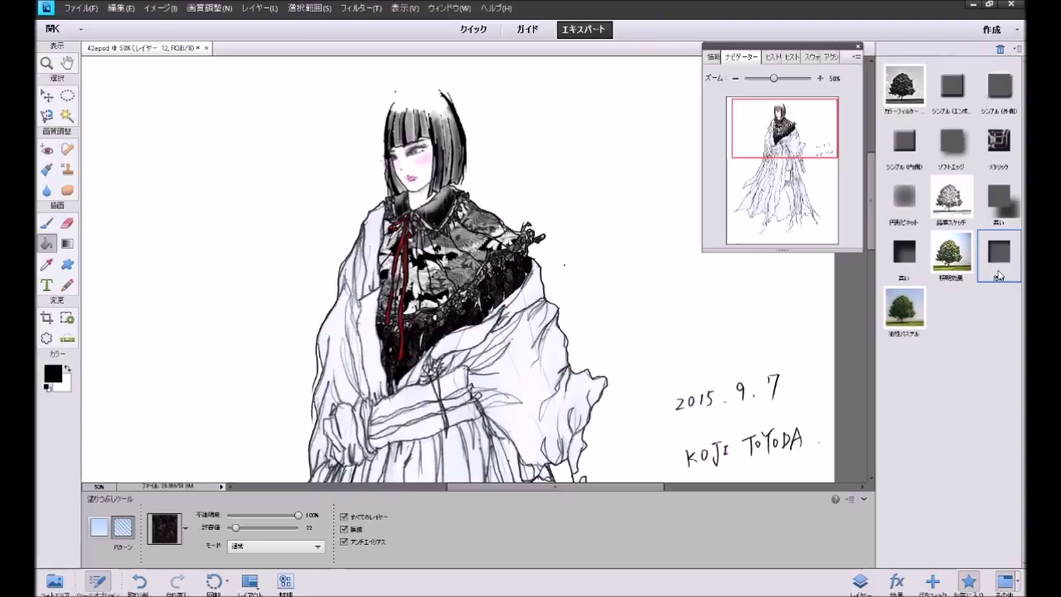
pyautogui.doubleClick(990, 278)
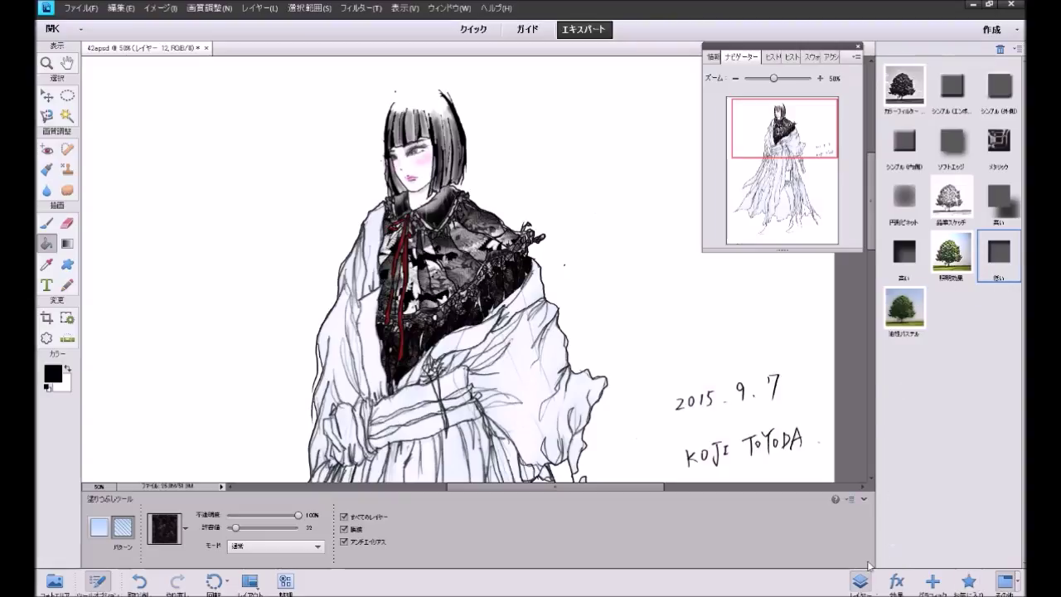
pyautogui.click(861, 581)
# Step: On Layer 11, try and undo the 黒い and 低い styles, then keep 印象派効果
pyautogui.click(964, 278)
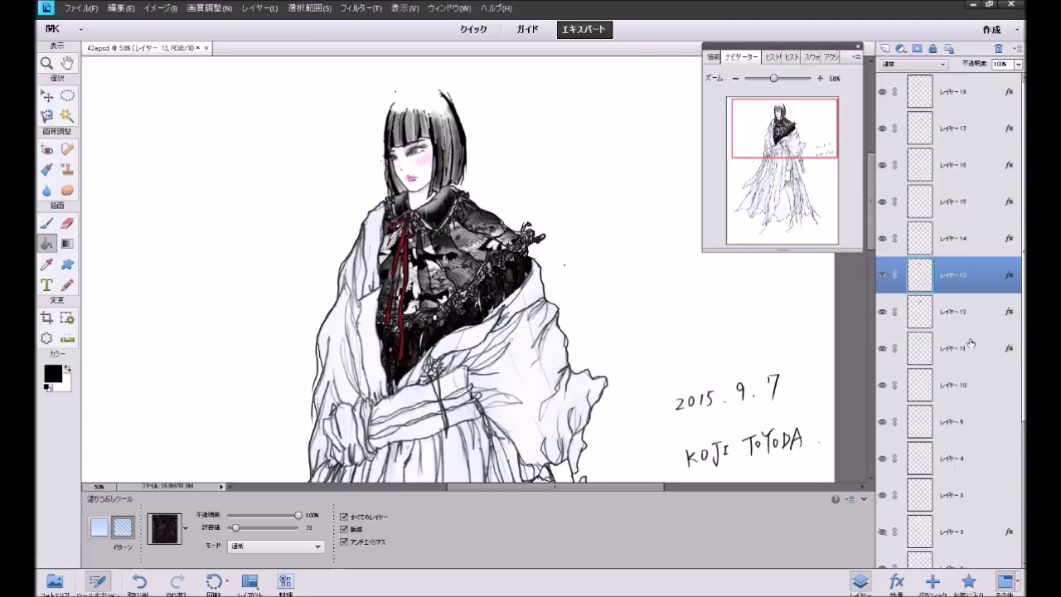
pyautogui.click(963, 348)
pyautogui.click(968, 580)
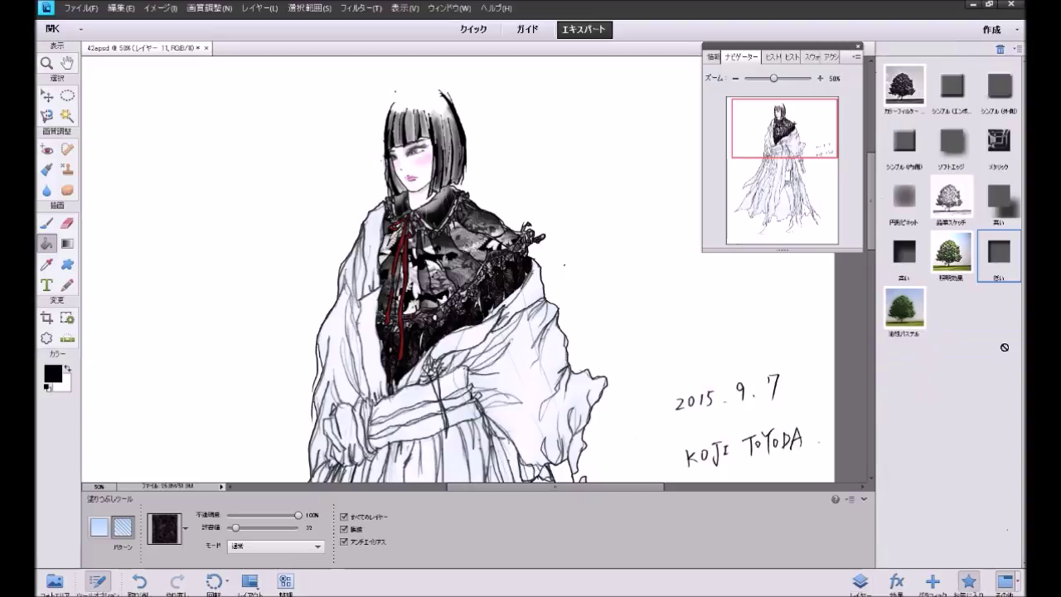
pyautogui.click(910, 251)
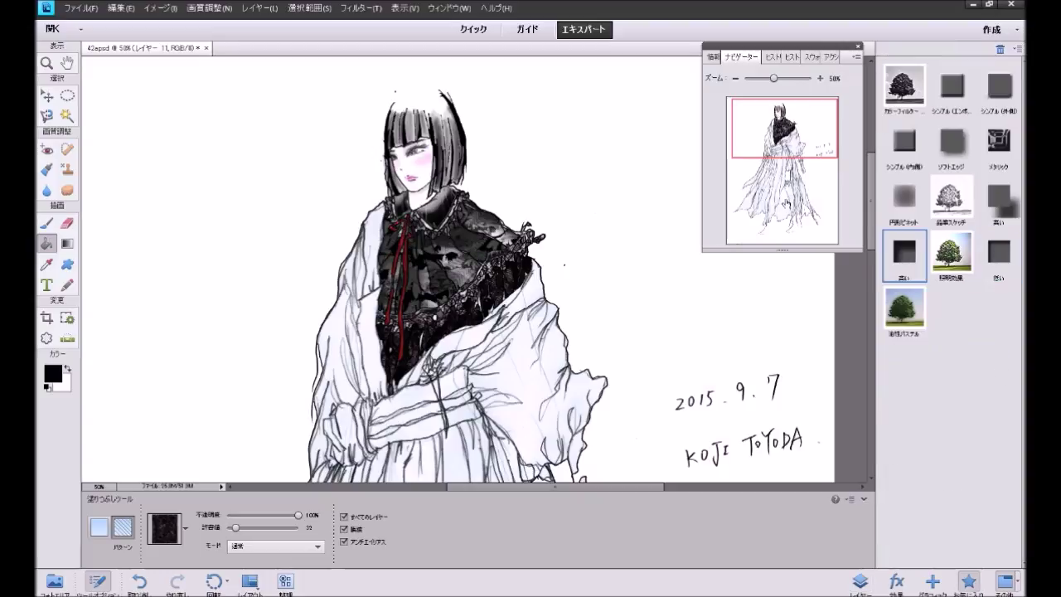
pyautogui.hotkey('ctrl', 'z')
pyautogui.click(995, 257)
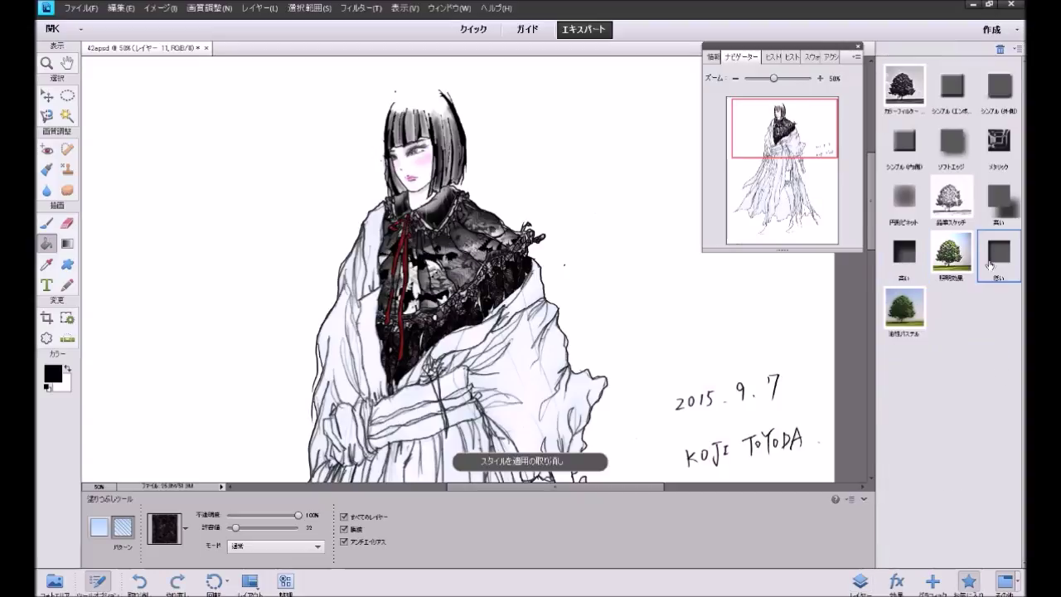
pyautogui.hotkey('ctrl', 'z')
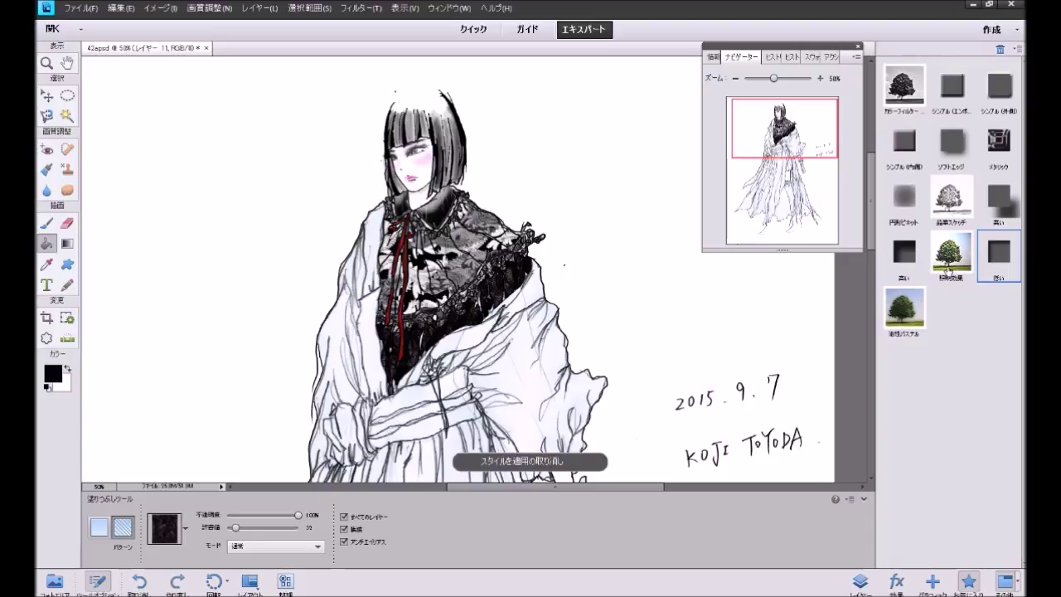
pyautogui.click(954, 265)
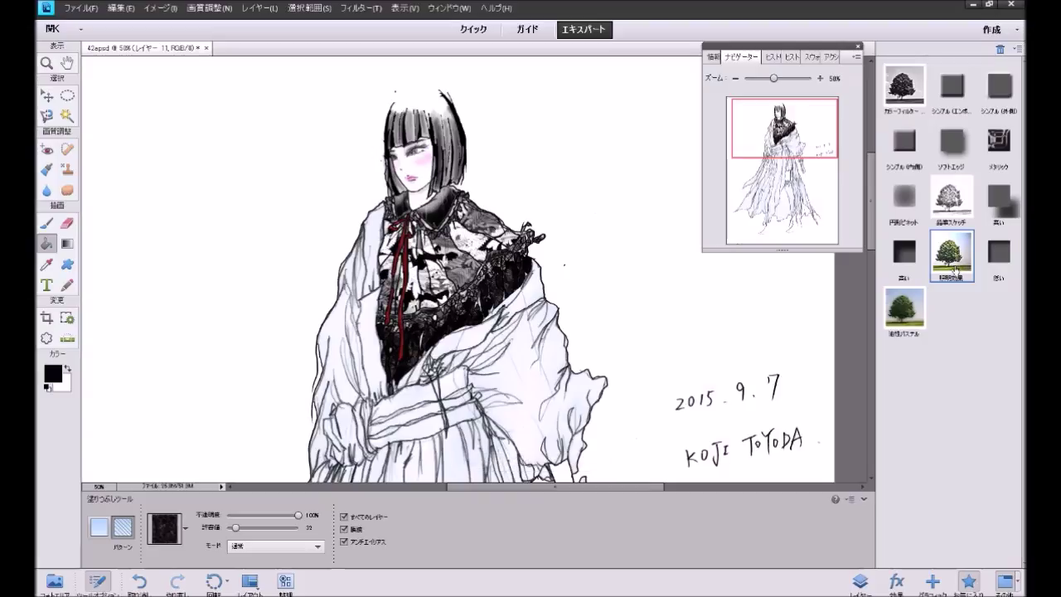
pyautogui.click(861, 579)
# Step: Apply the 印象派効果 style to Layer 12 as well
pyautogui.click(963, 320)
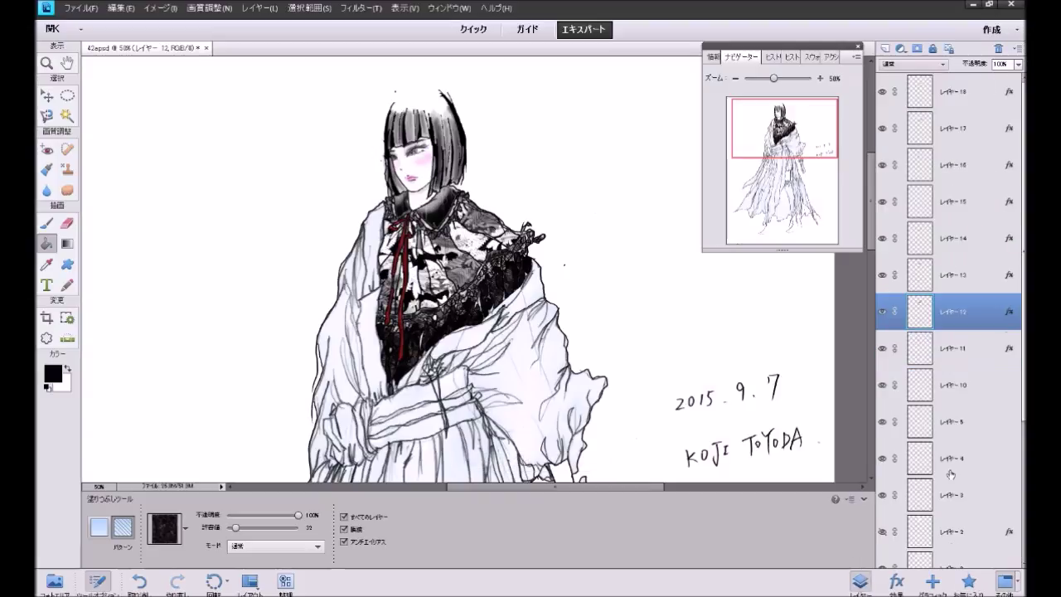
pyautogui.click(968, 580)
pyautogui.click(954, 261)
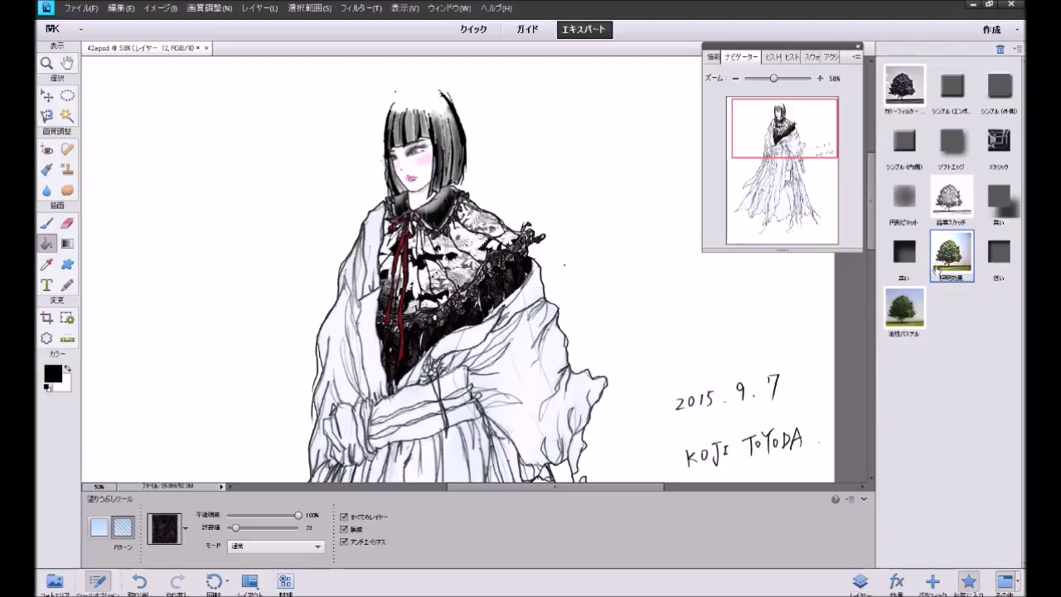
pyautogui.click(859, 581)
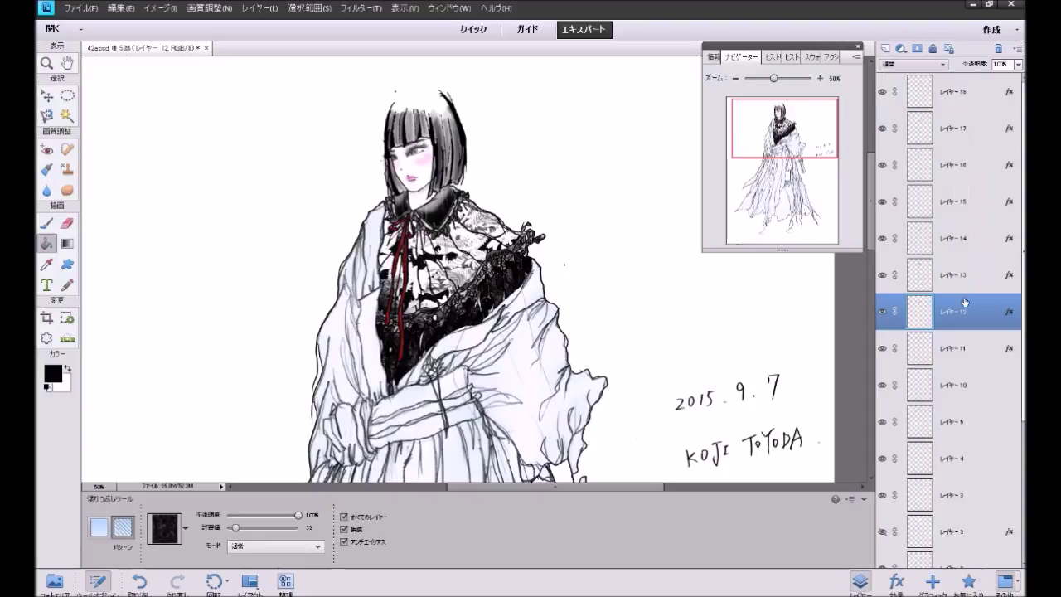
# Step: Try the 暗い style on Layer 11, then undo it
pyautogui.click(964, 355)
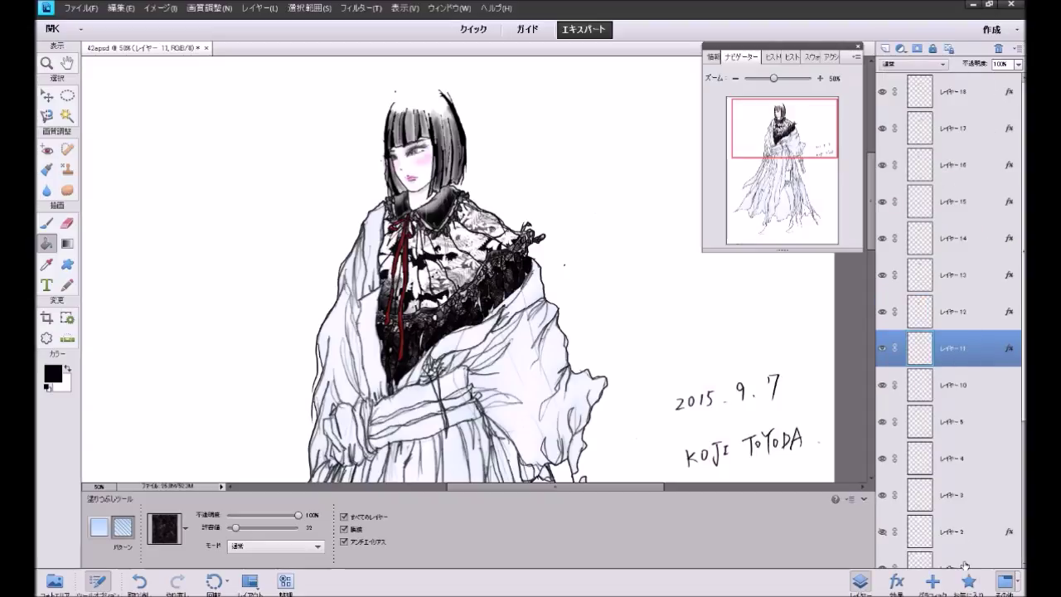
pyautogui.click(967, 584)
pyautogui.click(998, 257)
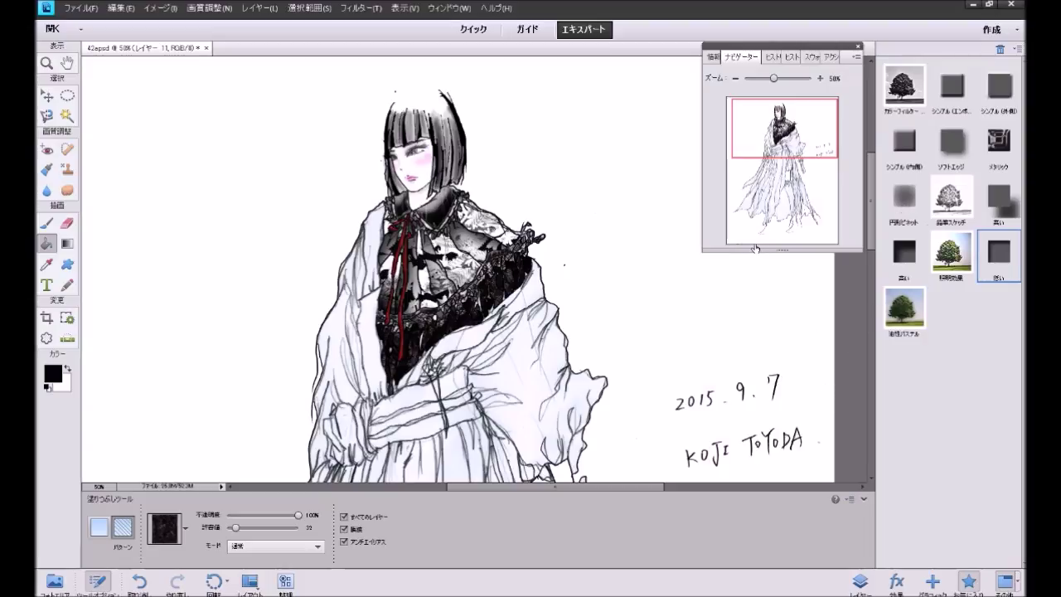
pyautogui.hotkey('ctrl', 'z')
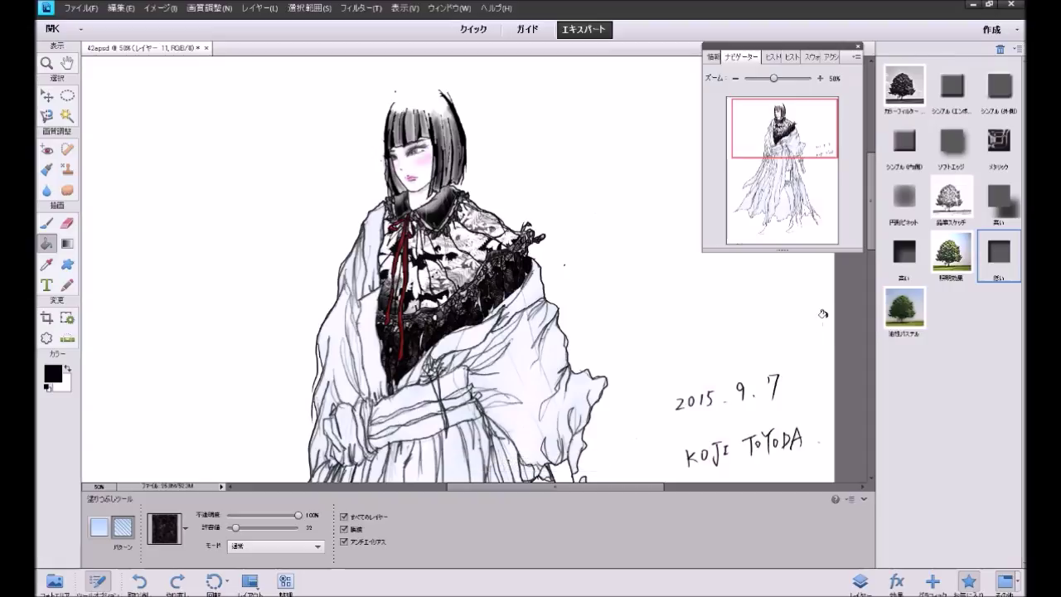
pyautogui.click(861, 582)
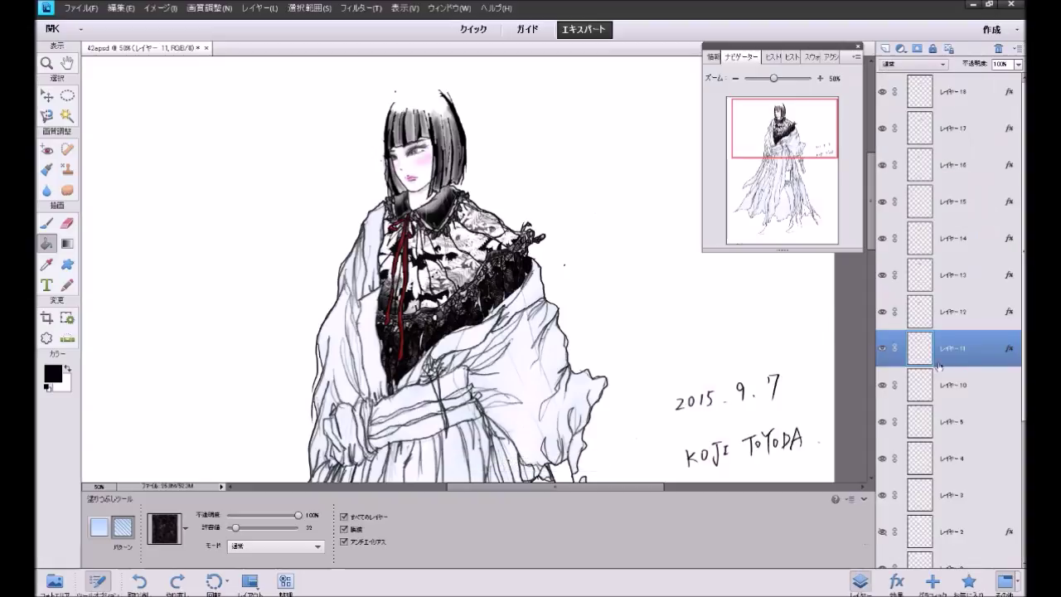
# Step: Undo the last style effect with Layer 18 selected, then redo it on Layer 17
pyautogui.click(961, 96)
pyautogui.click(969, 580)
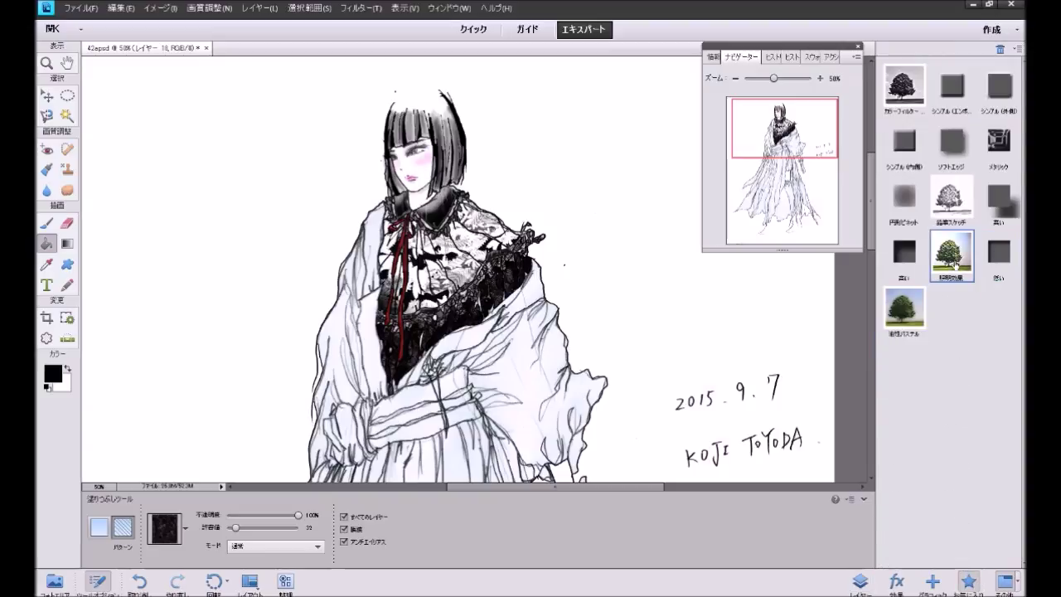
pyautogui.hotkey('ctrl', 'z')
pyautogui.click(861, 580)
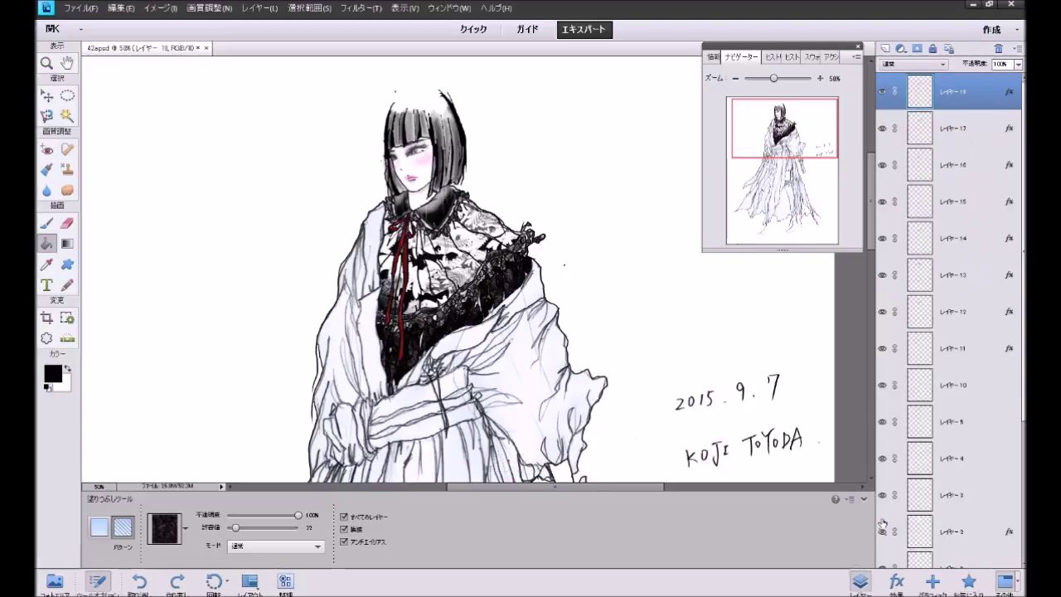
pyautogui.click(954, 136)
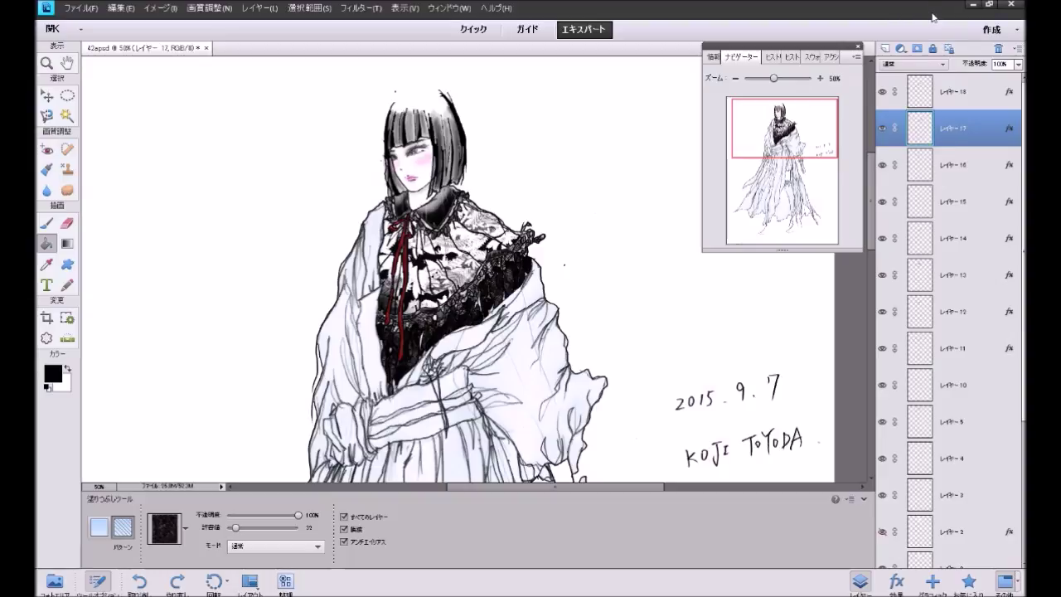
pyautogui.click(969, 580)
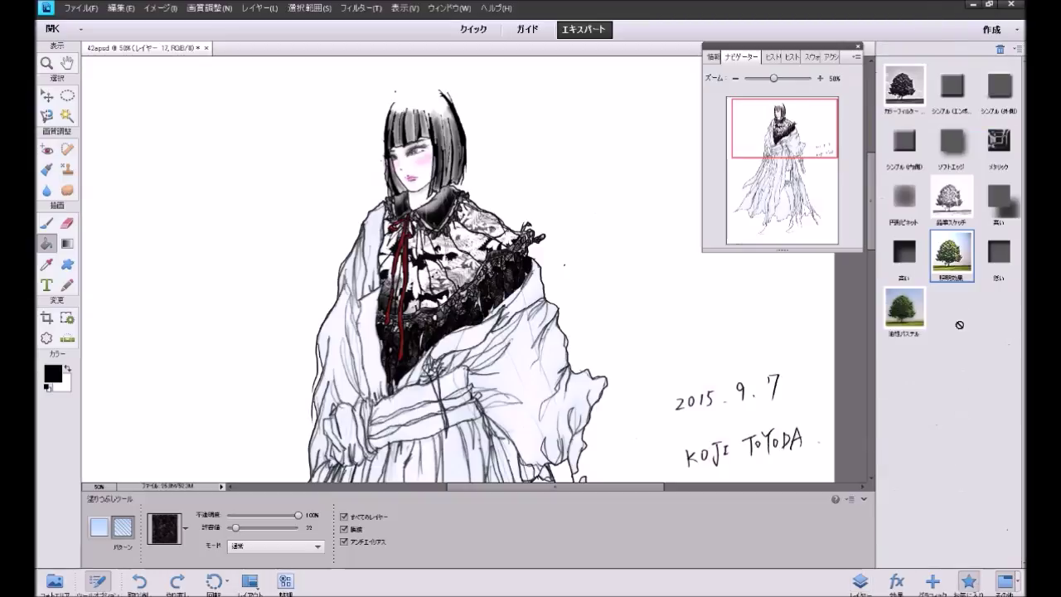
pyautogui.hotkey('ctrl', 'y')
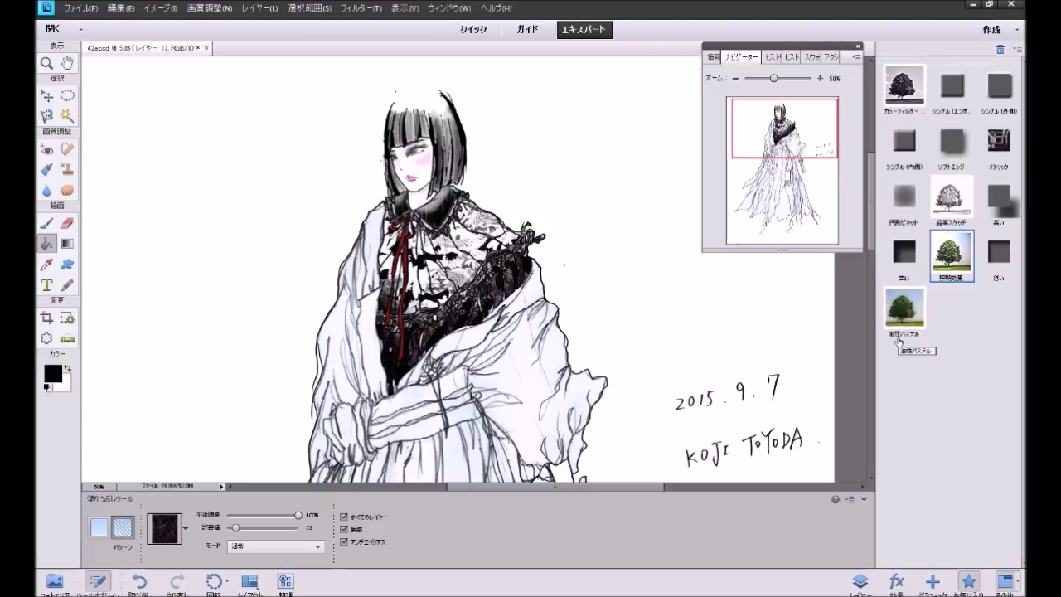
# Step: On Layer 7, set up the Brush with the 19 px hard round preset enlarged to 75 px
pyautogui.click(861, 583)
pyautogui.scroll(-2, 947, 498)
pyautogui.scroll(-2, 946, 497)
pyautogui.scroll(-1, 946, 506)
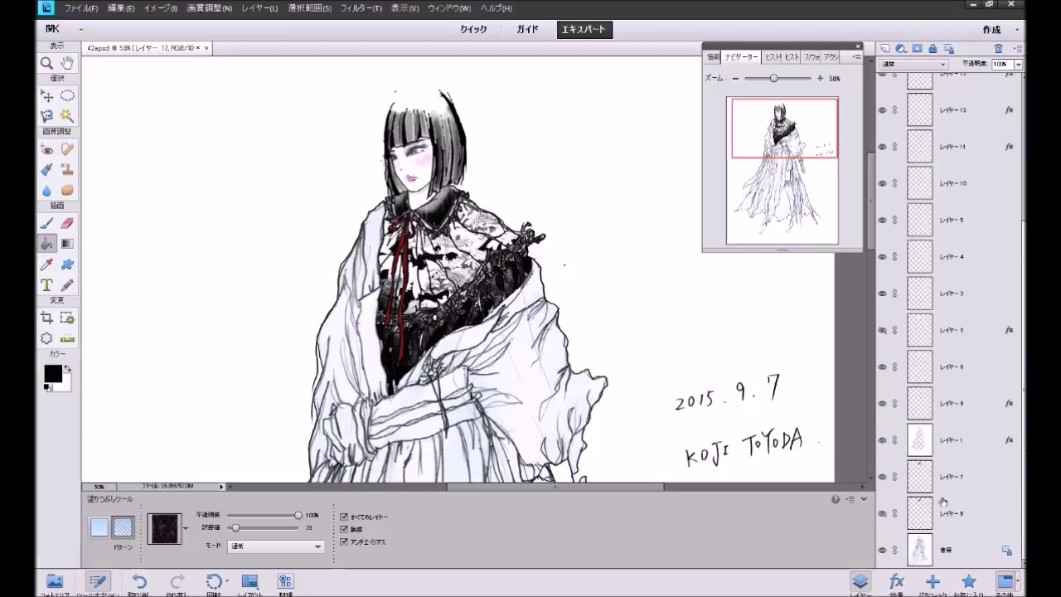
pyautogui.click(956, 476)
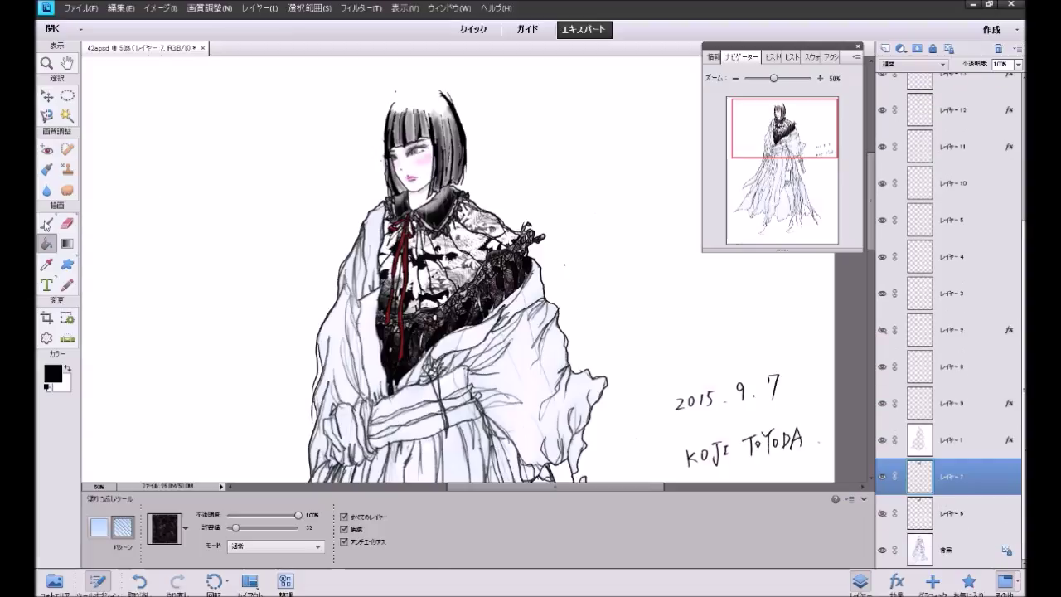
pyautogui.click(46, 224)
pyautogui.click(306, 520)
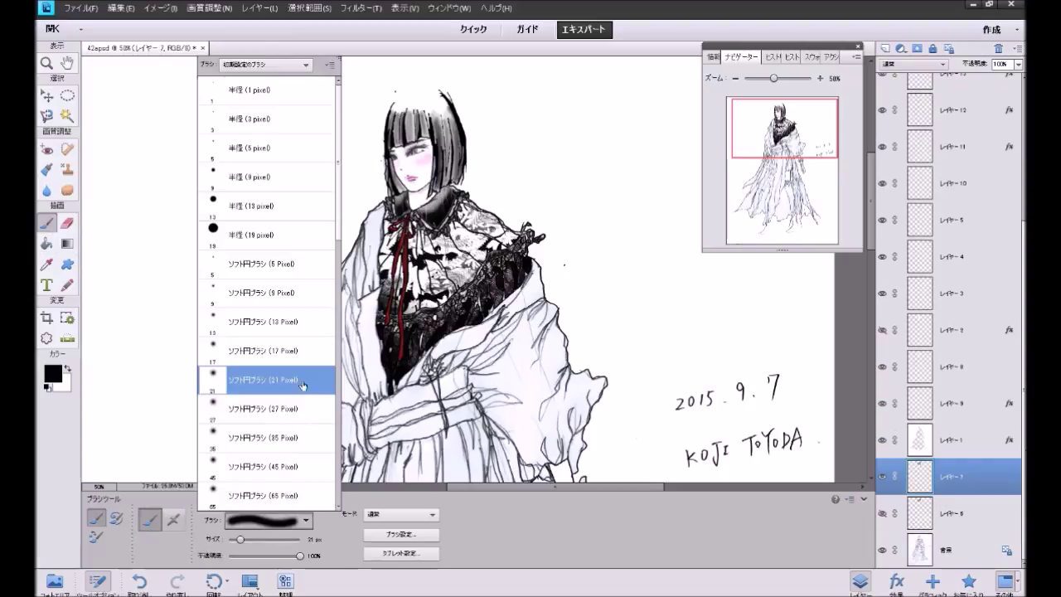
pyautogui.click(316, 234)
pyautogui.click(265, 539)
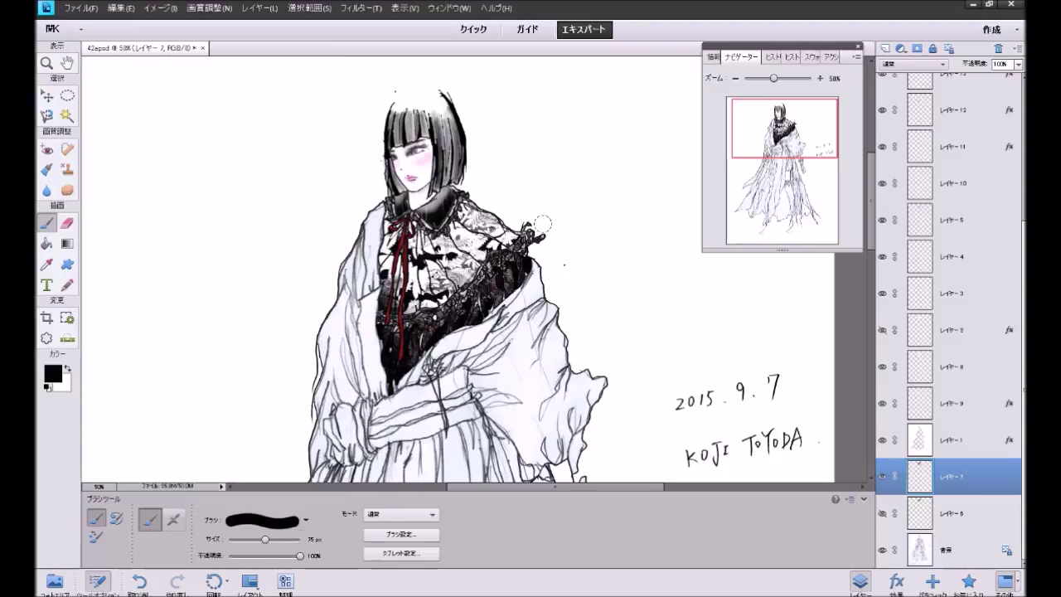
# Step: At 100% zoom, brush black shading along the hair edge, collar, shoulder and bodice lace
pyautogui.click(821, 78)
pyautogui.click(820, 78)
pyautogui.moveTo(782, 130); pyautogui.dragTo(787, 117)
pyautogui.moveTo(394, 172); pyautogui.dragTo(320, 171)
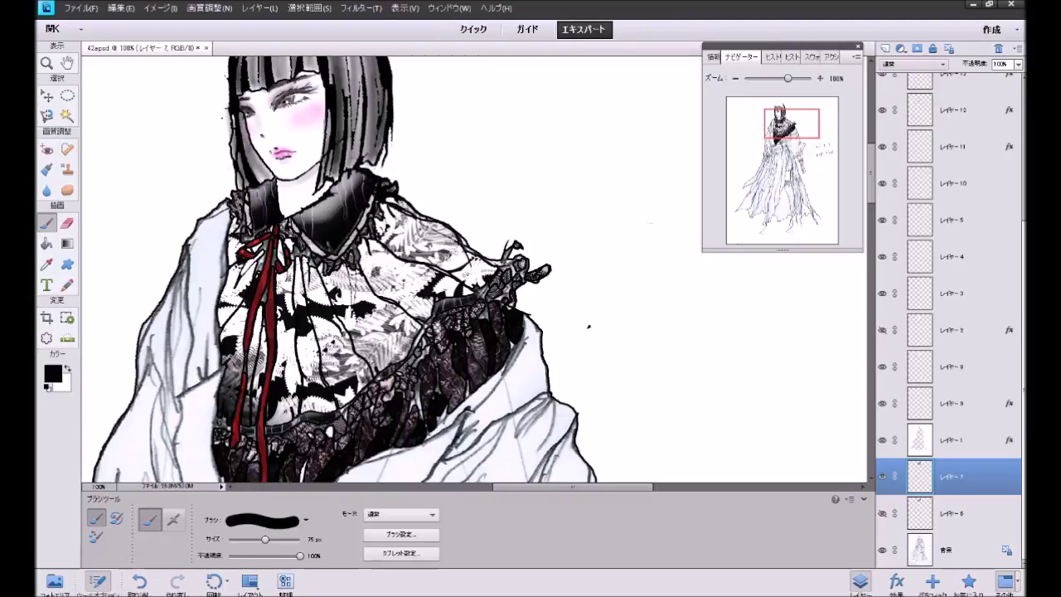
pyautogui.moveTo(264, 184)
pyautogui.mouseDown()
pyautogui.moveTo(252, 235)
pyautogui.moveTo(263, 298)
pyautogui.mouseUp()
pyautogui.moveTo(303, 262); pyautogui.dragTo(362, 217)
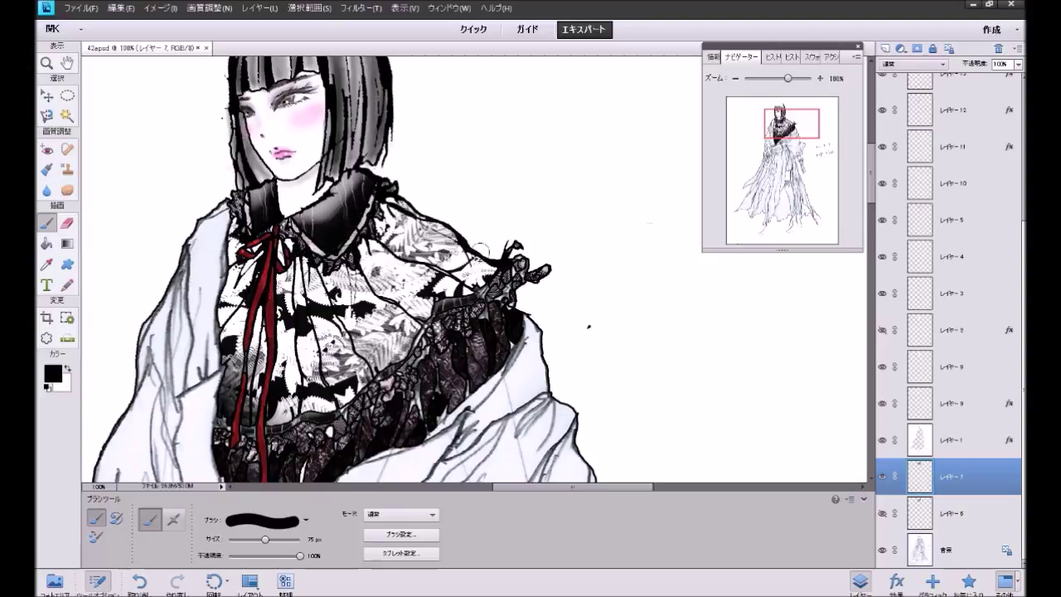
pyautogui.moveTo(472, 286); pyautogui.dragTo(506, 307)
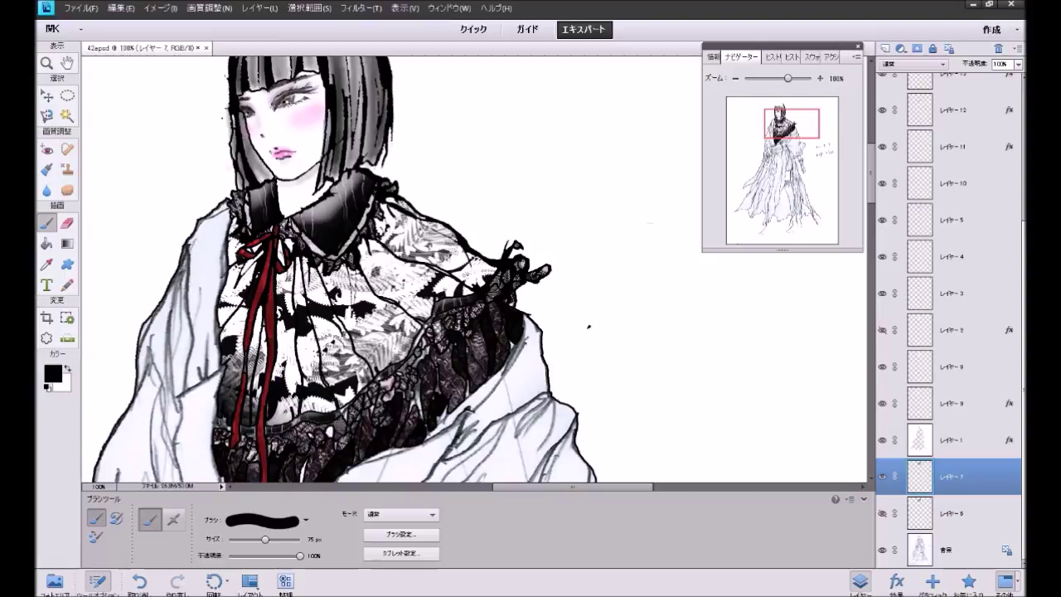
pyautogui.moveTo(416, 377)
pyautogui.mouseDown()
pyautogui.moveTo(420, 414)
pyautogui.moveTo(447, 423)
pyautogui.mouseUp()
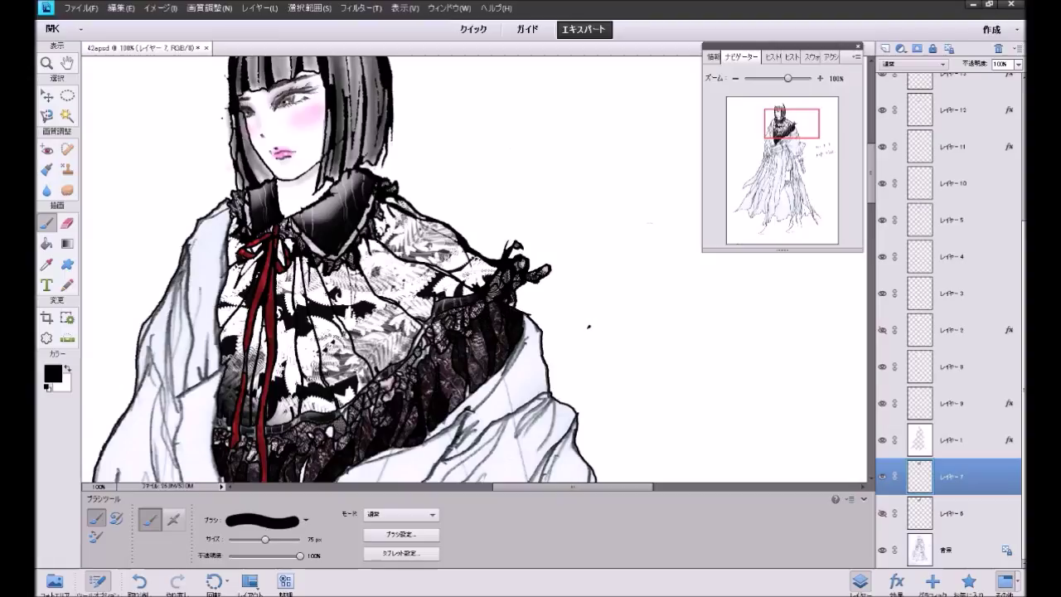
pyautogui.moveTo(420, 365)
pyautogui.mouseDown()
pyautogui.moveTo(415, 340)
pyautogui.moveTo(436, 305)
pyautogui.mouseUp()
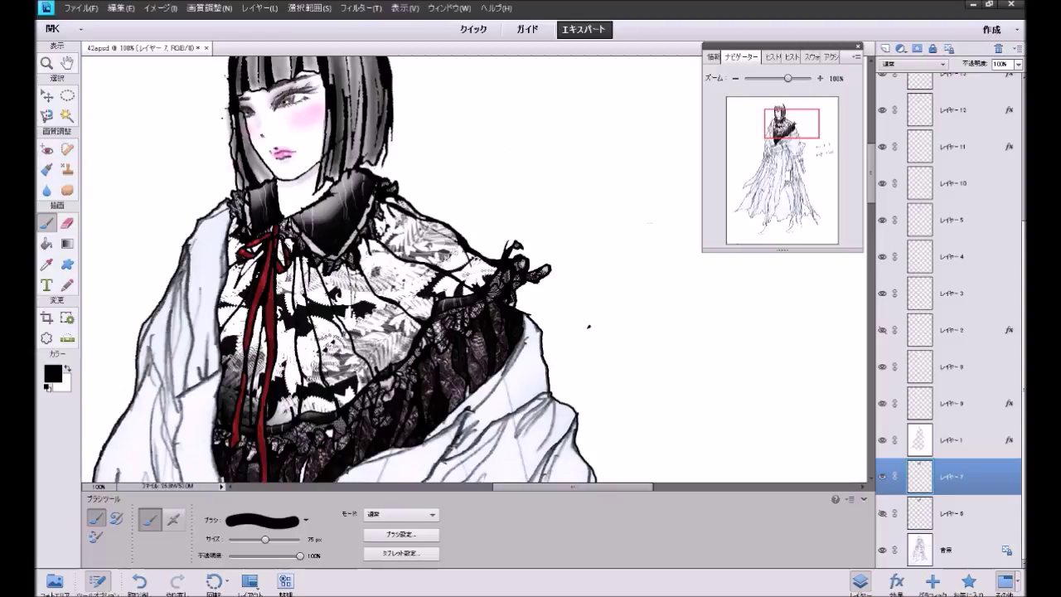
# Step: Shrink the brush to 23 px and paint the lace left of the ribbon solid black
pyautogui.moveTo(414, 331); pyautogui.dragTo(449, 229)
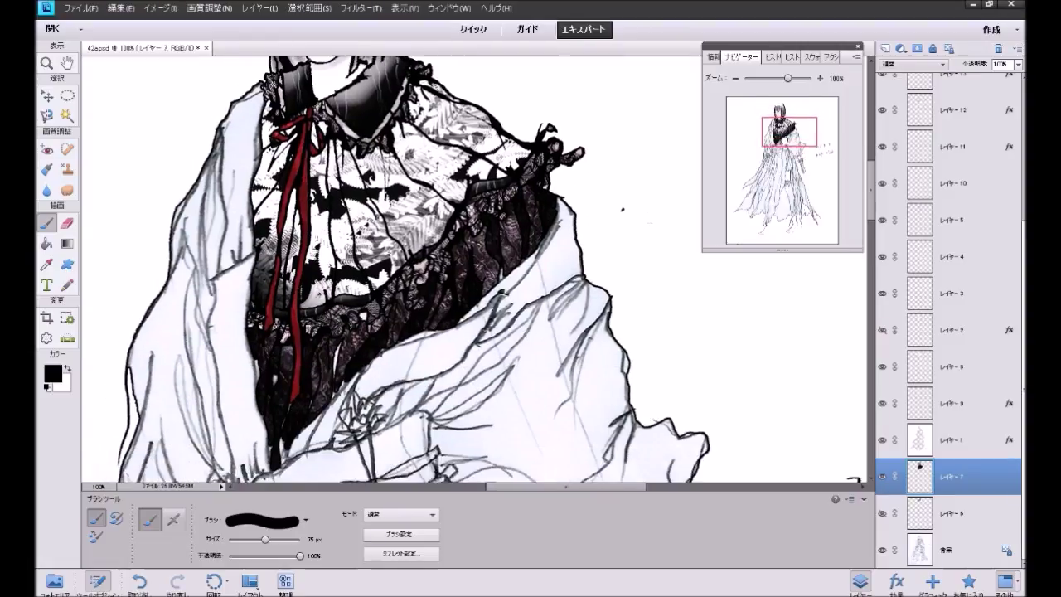
pyautogui.moveTo(265, 539); pyautogui.dragTo(241, 539)
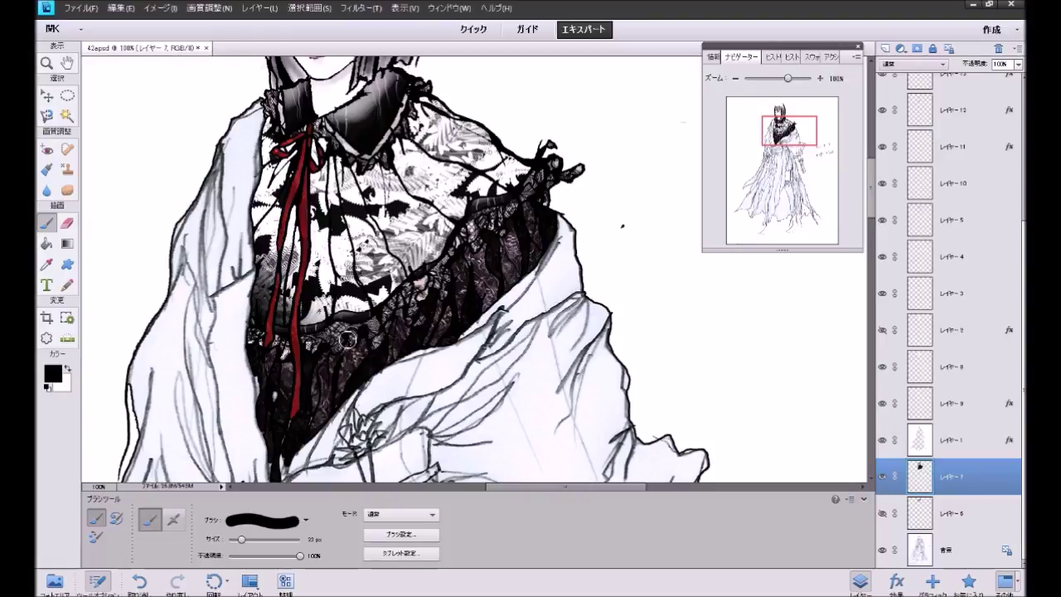
pyautogui.moveTo(329, 389); pyautogui.dragTo(280, 470)
pyautogui.moveTo(278, 464); pyautogui.dragTo(267, 400)
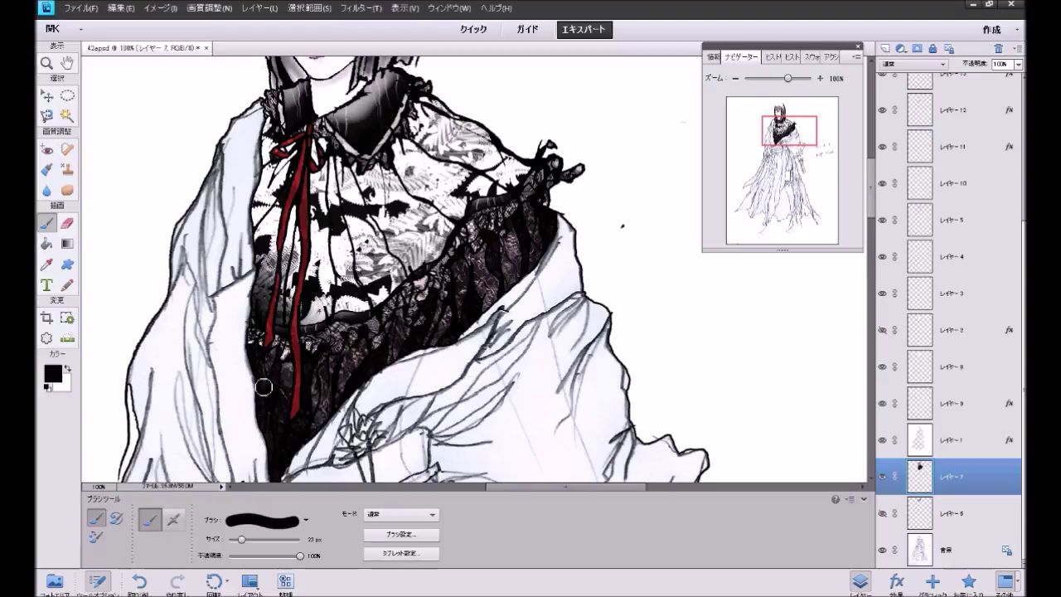
pyautogui.moveTo(268, 400)
pyautogui.mouseDown()
pyautogui.moveTo(258, 325)
pyautogui.moveTo(266, 245)
pyautogui.mouseUp()
# Step: Zoom out to 50% and select Layer 10, scrolling to the top of the layer list
pyautogui.click(735, 78)
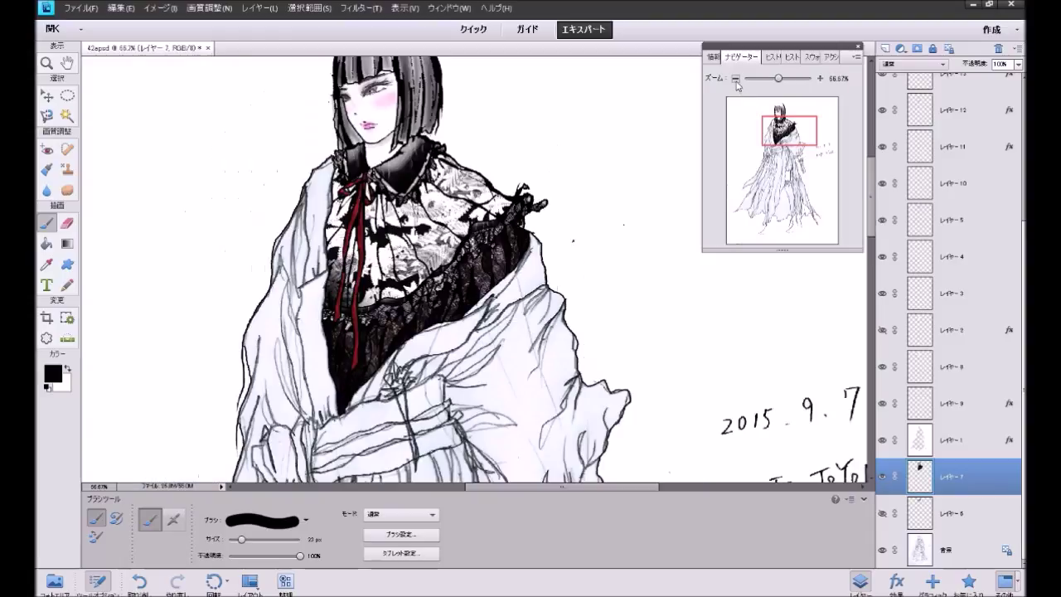
pyautogui.click(734, 78)
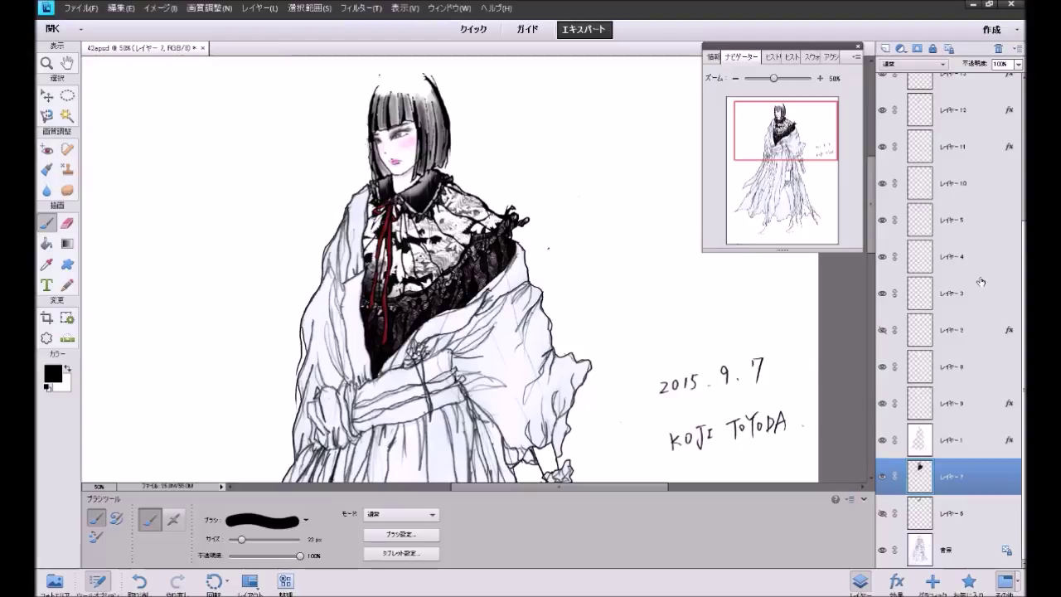
pyautogui.click(974, 185)
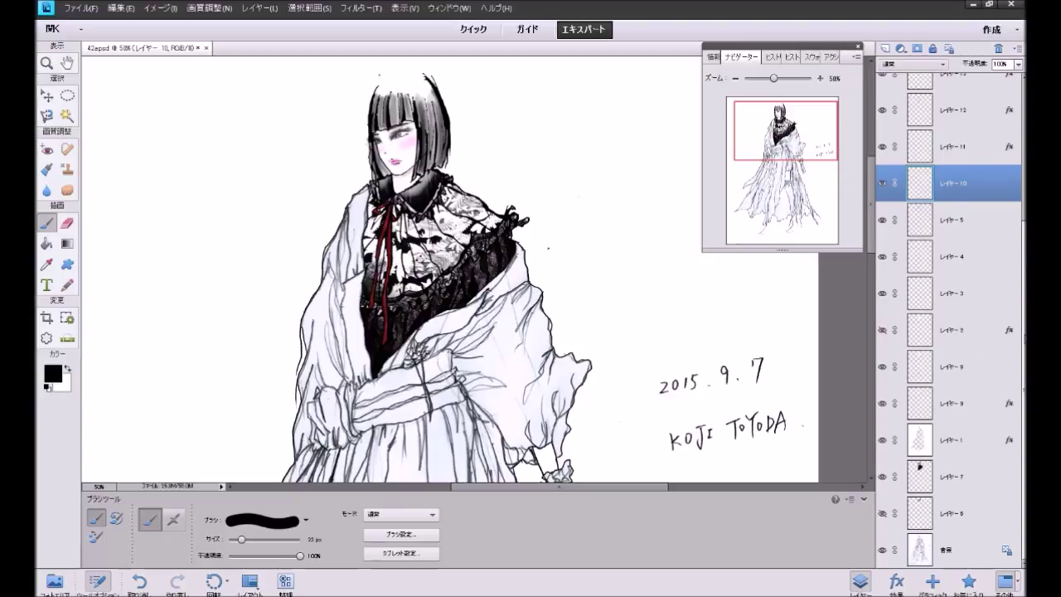
pyautogui.scroll(2, 950, 322)
pyautogui.scroll(2, 949, 321)
pyautogui.scroll(2, 950, 322)
pyautogui.scroll(1, 949, 322)
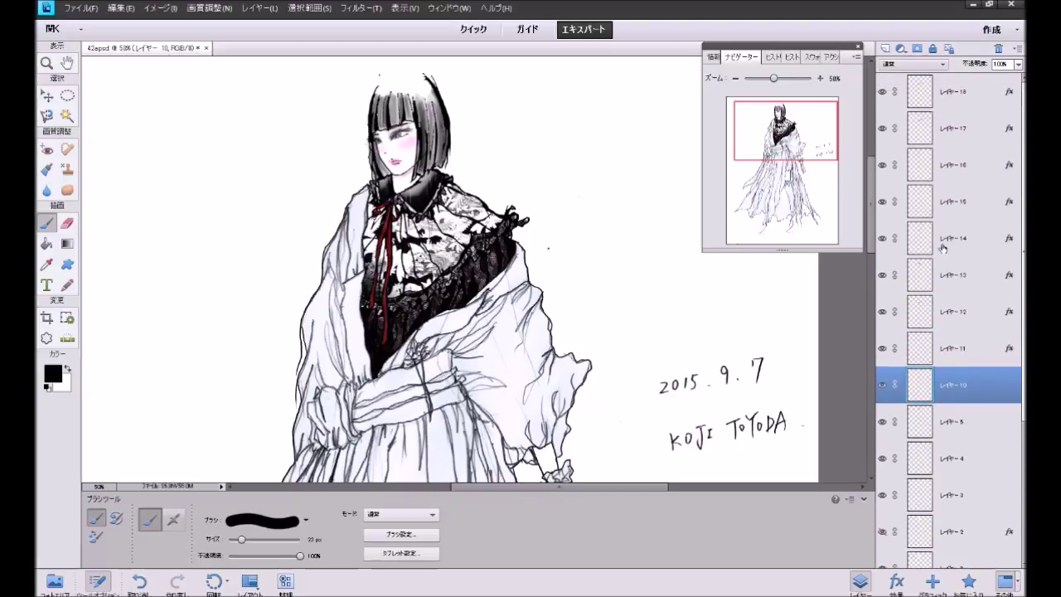
# Step: Toggle visibility of Layers 17 through 14 to compare their ribbon, collar and lace content
pyautogui.click(883, 129)
pyautogui.click(883, 165)
pyautogui.click(883, 165)
pyautogui.click(882, 167)
pyautogui.click(883, 205)
pyautogui.click(882, 207)
pyautogui.click(882, 238)
pyautogui.click(882, 240)
# Step: Select Layer 14 and try the シンプル(内側) favourite style on it
pyautogui.click(970, 240)
pyautogui.click(968, 580)
pyautogui.click(906, 147)
# Step: Try the Simple (Emboss), Simple (Outer) and Lighting Effects styles, undoing each one
pyautogui.hotkey('ctrl', 'z')
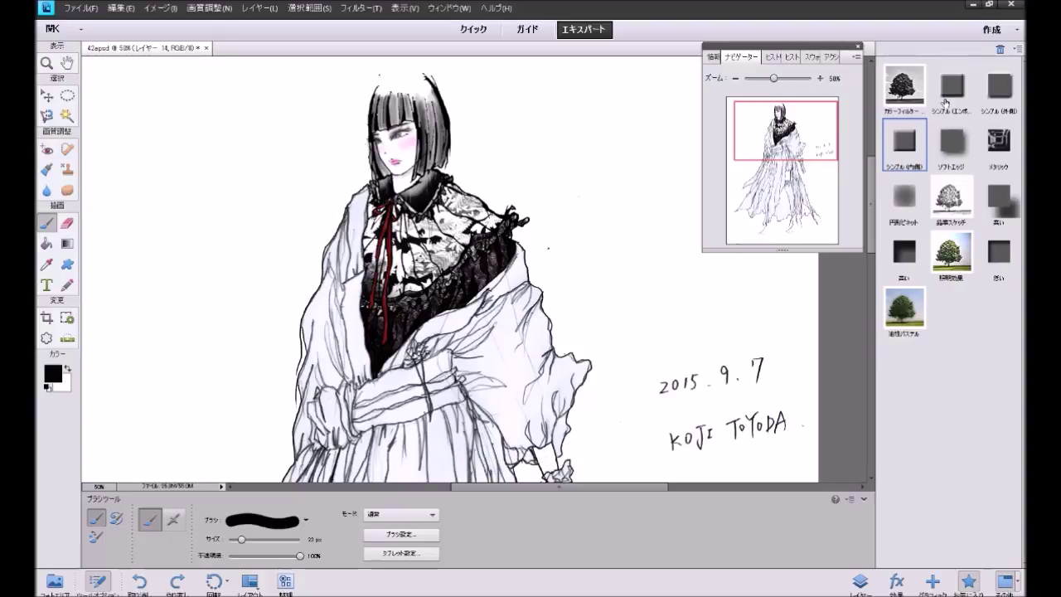
pyautogui.click(953, 87)
pyautogui.hotkey('ctrl', 'z')
pyautogui.click(1001, 91)
pyautogui.hotkey('ctrl', 'z')
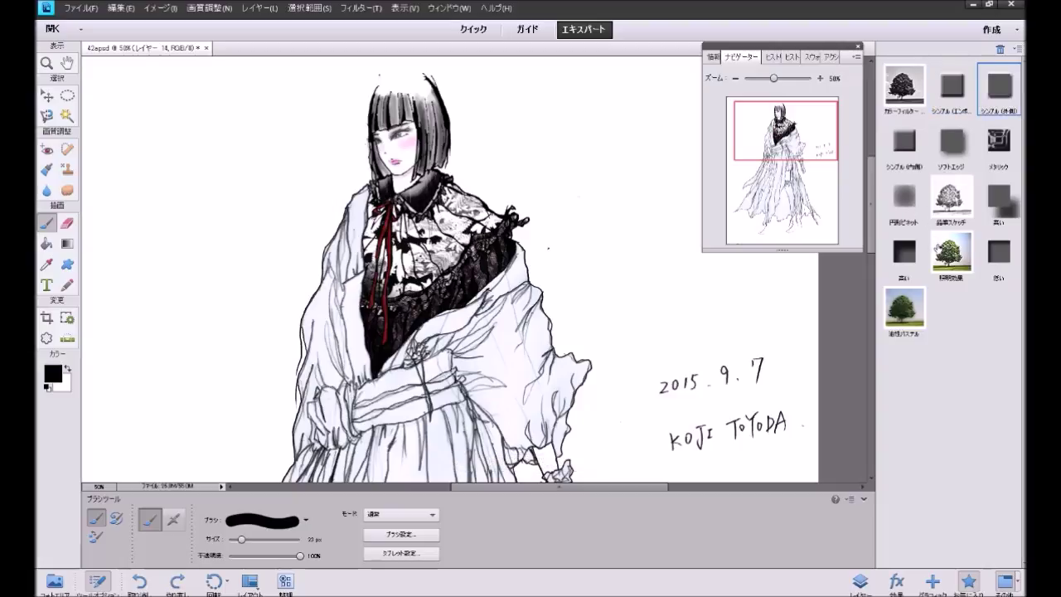
pyautogui.click(951, 253)
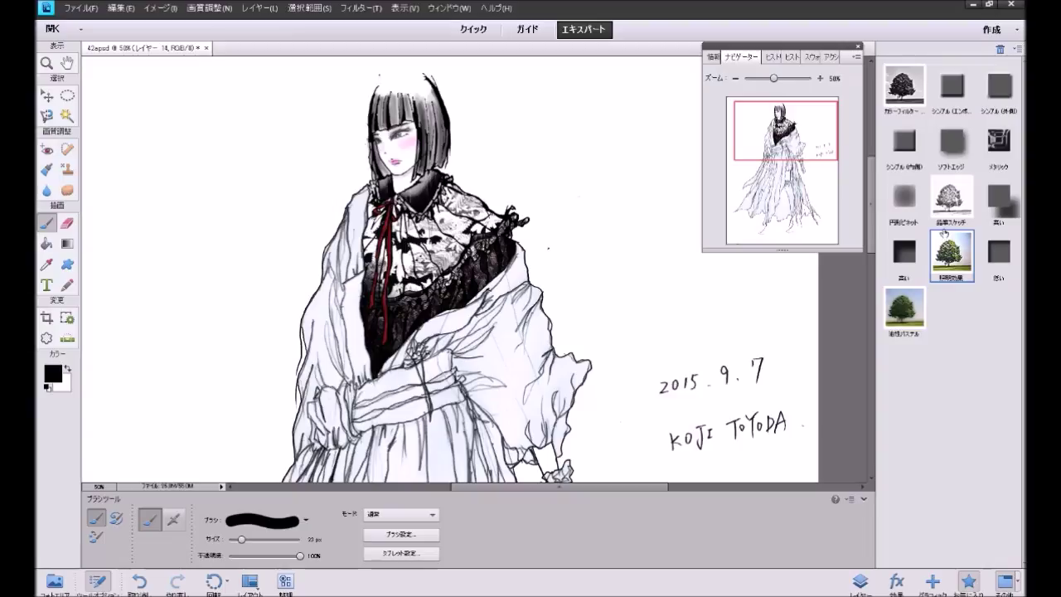
pyautogui.hotkey('ctrl', 'z')
# Step: Compare Lighting Effects and Simple (Inner) with undo/redo, leaving the style removed
pyautogui.click(950, 246)
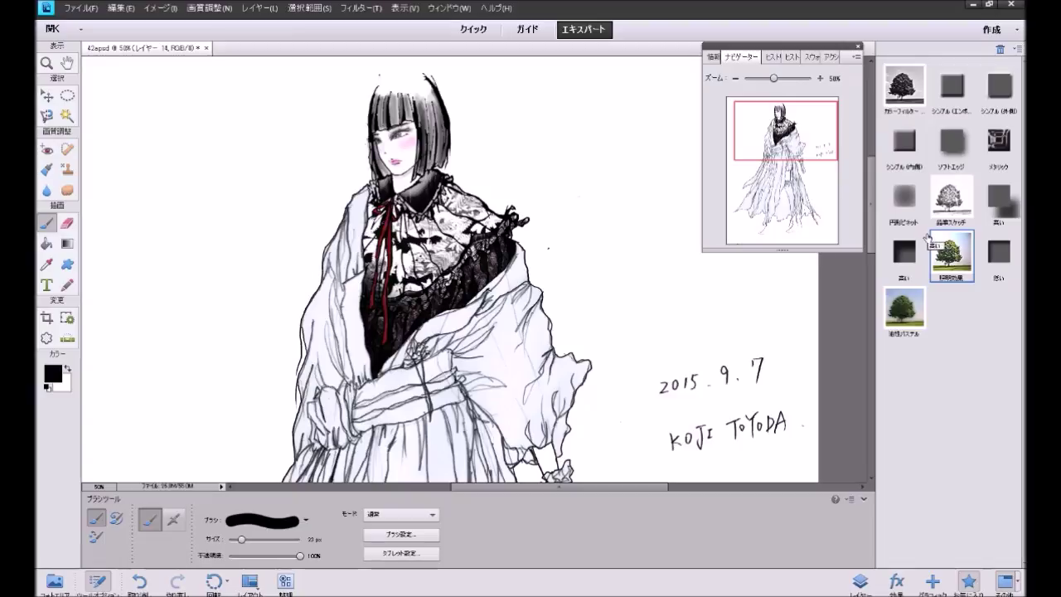
pyautogui.hotkey('ctrl', 'z')
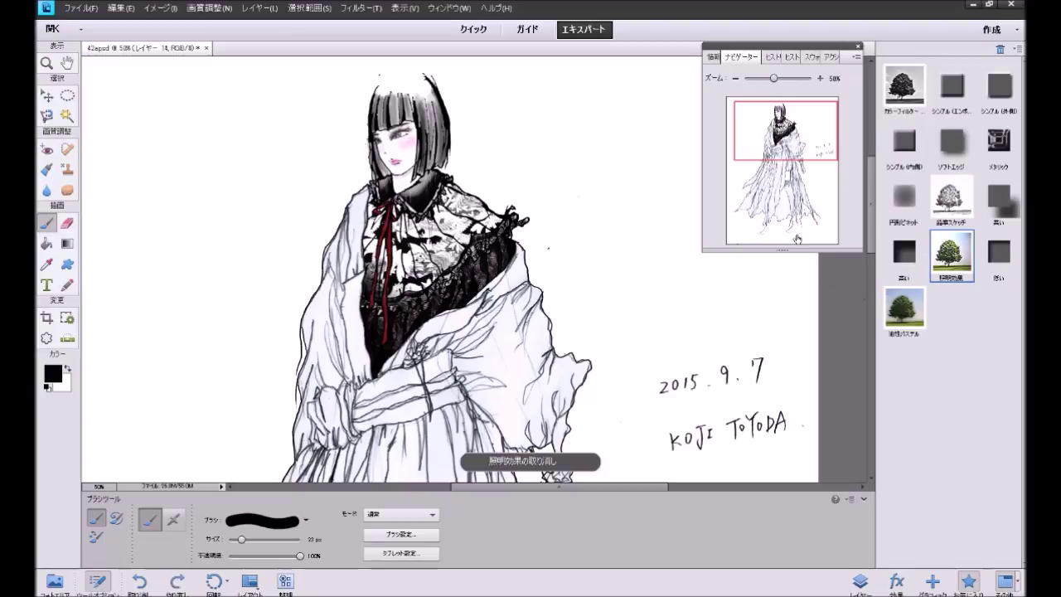
pyautogui.hotkey('ctrl', 'y')
pyautogui.click(906, 152)
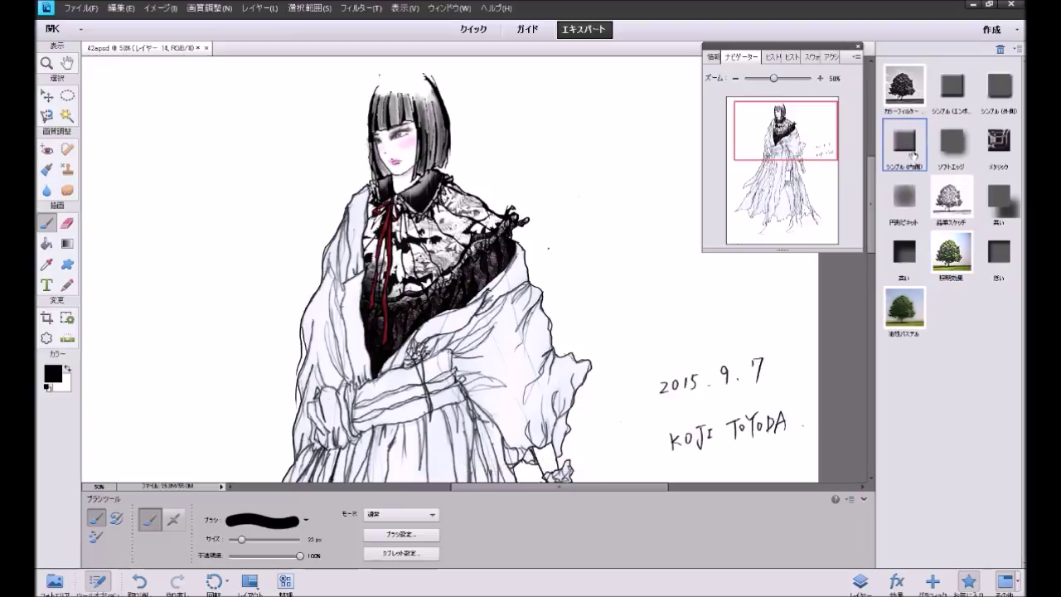
pyautogui.hotkey('ctrl', 'z')
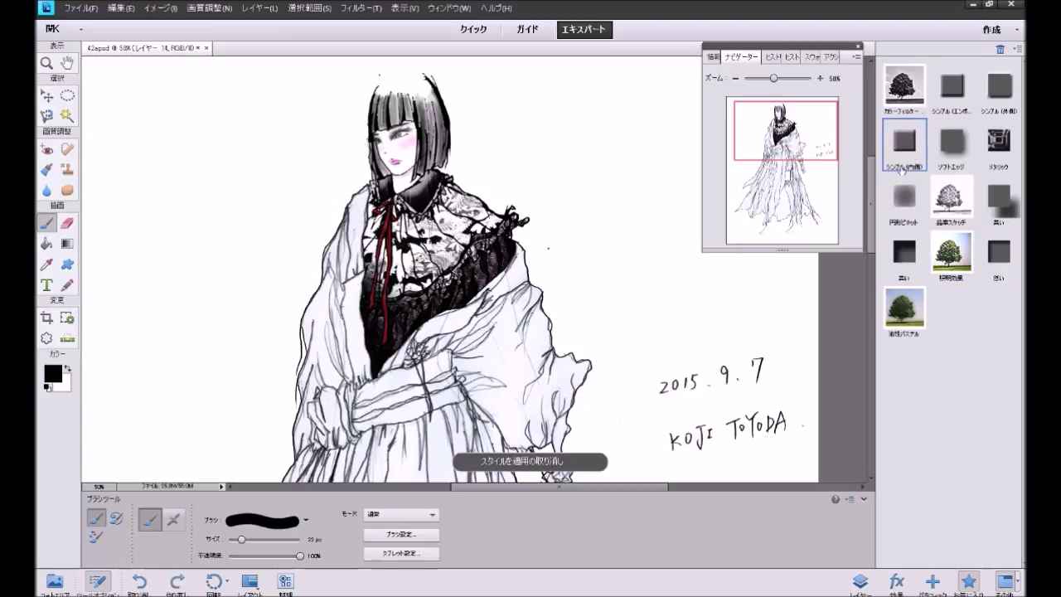
pyautogui.hotkey('ctrl', 'y')
pyautogui.hotkey('ctrl', 'z')
pyautogui.hotkey('ctrl', 'y')
pyautogui.hotkey('ctrl', 'z')
# Step: Check Layer 15 and Layer 16 by toggling their visibility, then make Layer 16 active
pyautogui.click(862, 583)
pyautogui.click(901, 206)
pyautogui.click(884, 202)
pyautogui.click(883, 201)
pyautogui.click(883, 165)
pyautogui.click(883, 165)
pyautogui.hotkey('alt', ']')
# Step: Apply the Simple (Inner) style to Layer 16 after undoing a Lighting Effects trial
pyautogui.click(969, 582)
pyautogui.doubleClick(953, 255)
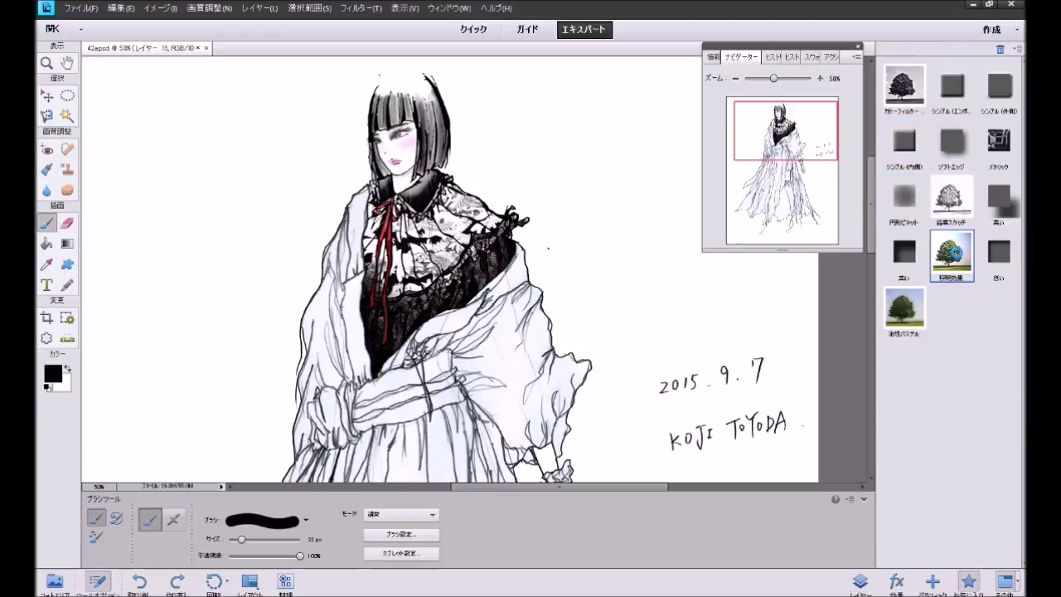
pyautogui.hotkey('ctrl', 'z')
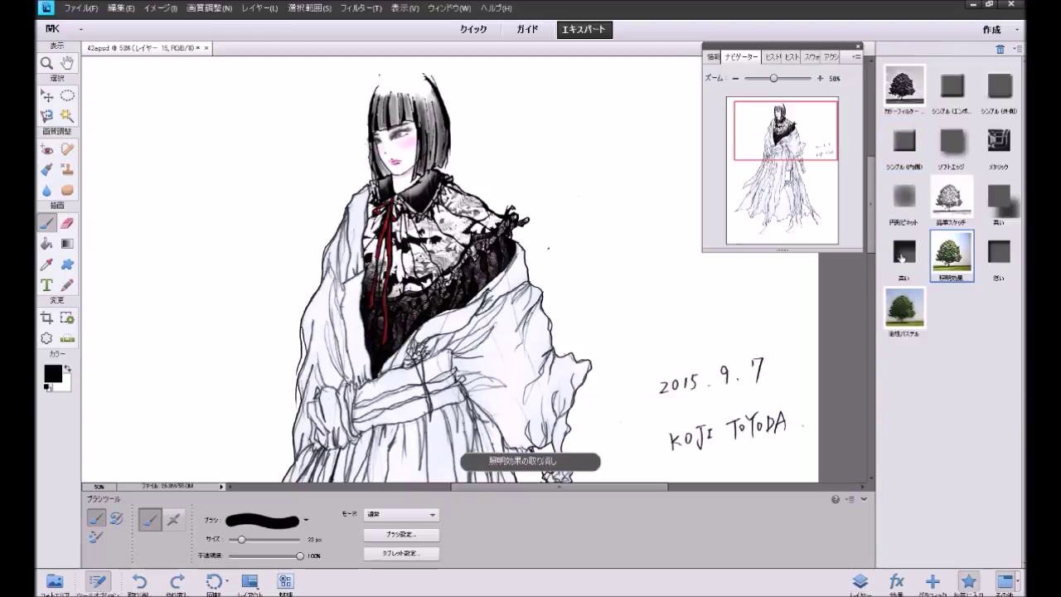
pyautogui.doubleClick(904, 154)
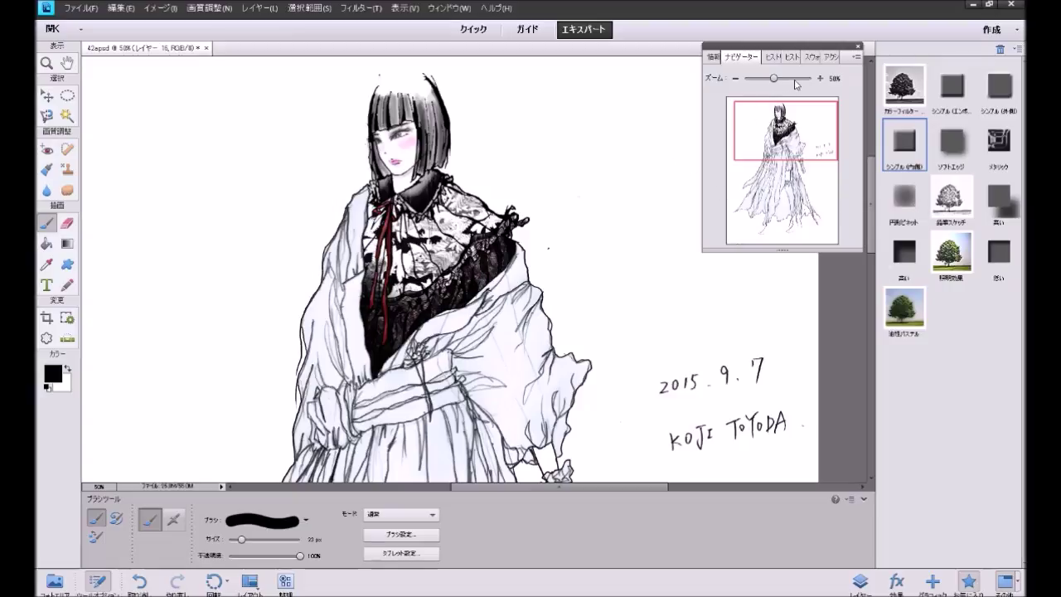
# Step: Zoom to 100% on the bodice and add a new layer above Layer 18
pyautogui.click(819, 79)
pyautogui.click(819, 79)
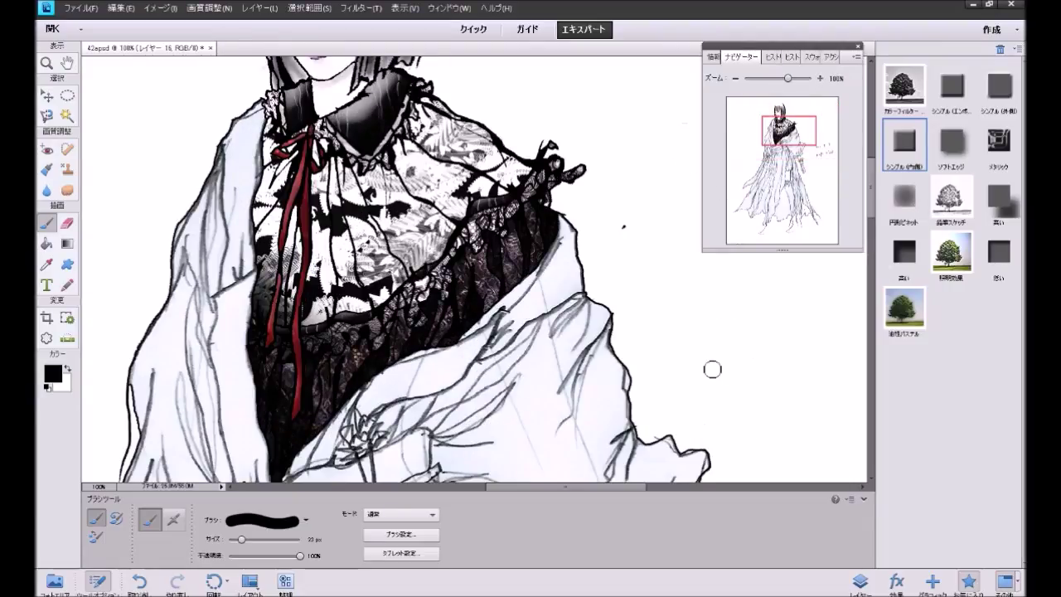
pyautogui.scroll(2, 713, 371)
pyautogui.scroll(2, 712, 370)
pyautogui.scroll(2, 712, 370)
pyautogui.scroll(2, 712, 370)
pyautogui.scroll(1, 713, 370)
pyautogui.scroll(1, 712, 371)
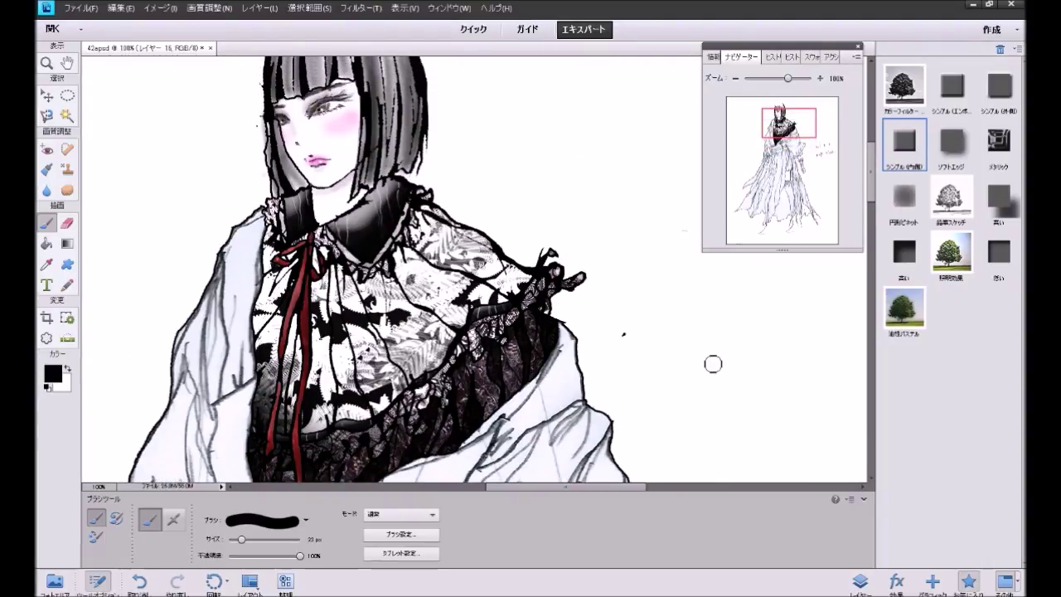
pyautogui.click(871, 579)
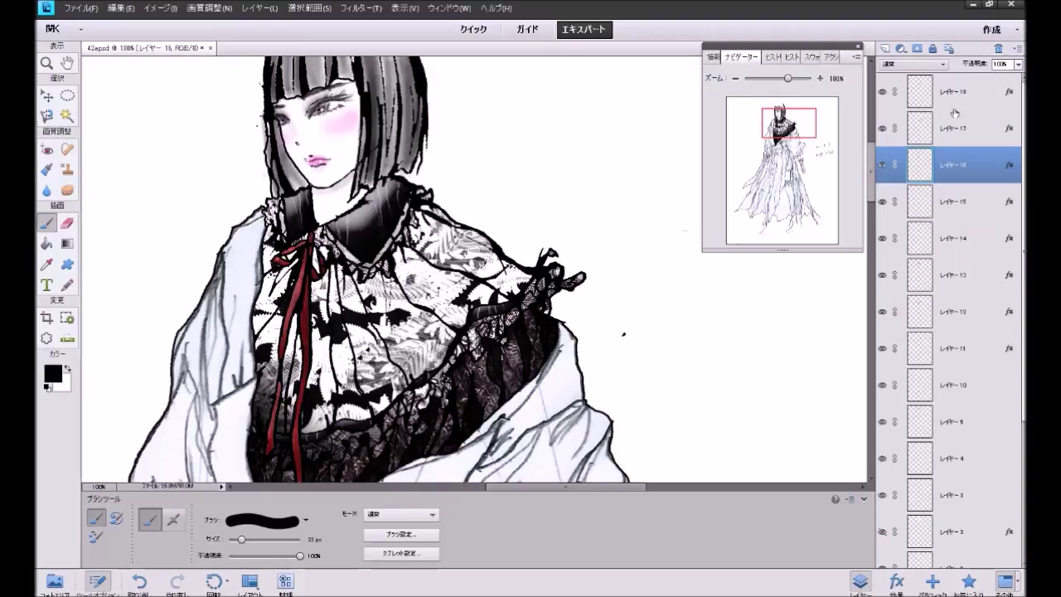
pyautogui.click(935, 79)
pyautogui.click(883, 50)
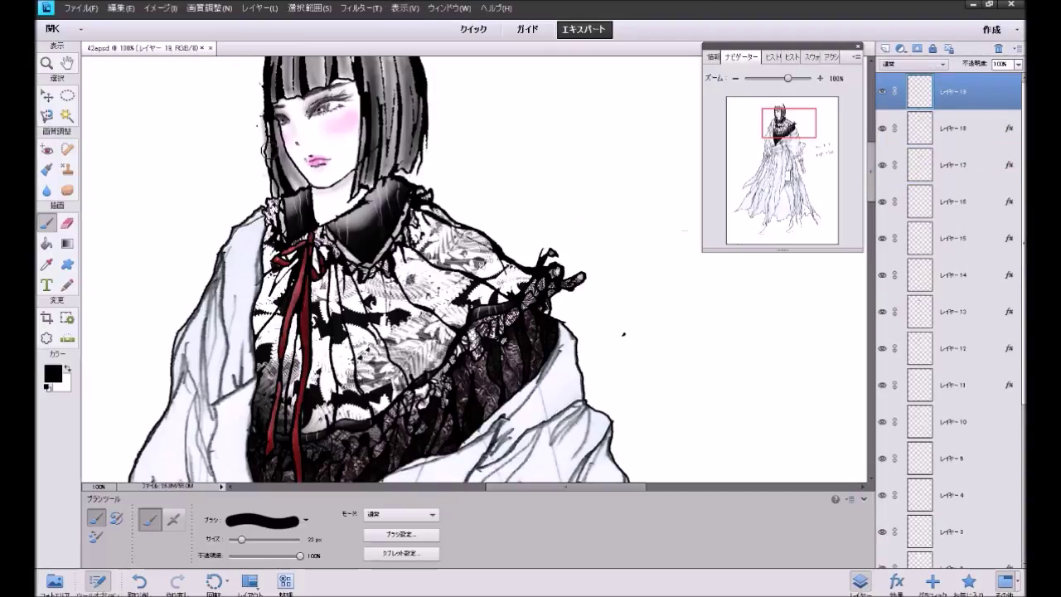
# Step: Paint faint grey shading over the lace with a 13 px soft round brush at 15% opacity
pyautogui.click(264, 521)
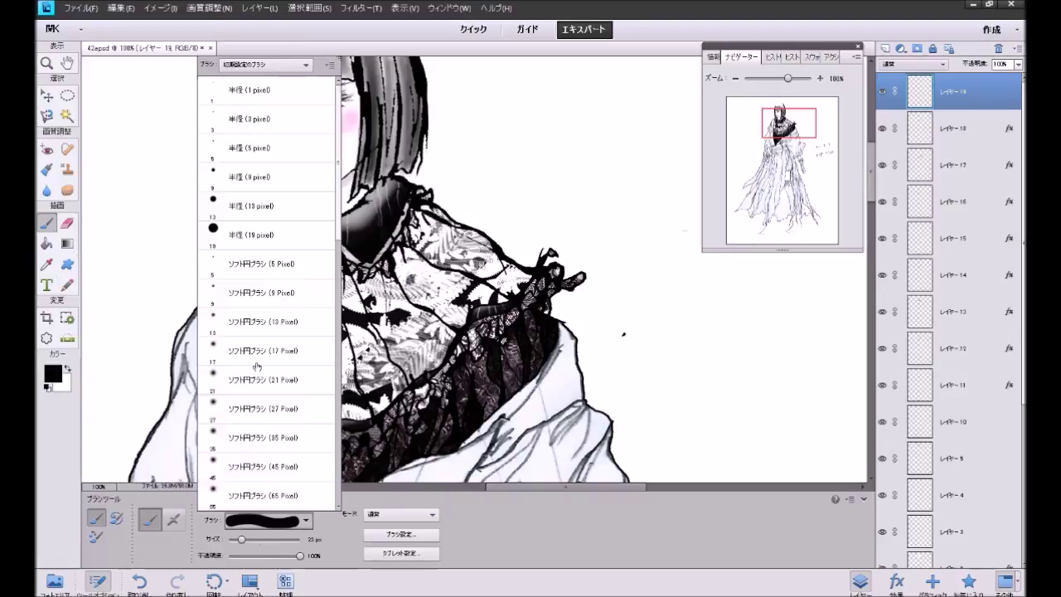
pyautogui.click(260, 327)
pyautogui.click(239, 557)
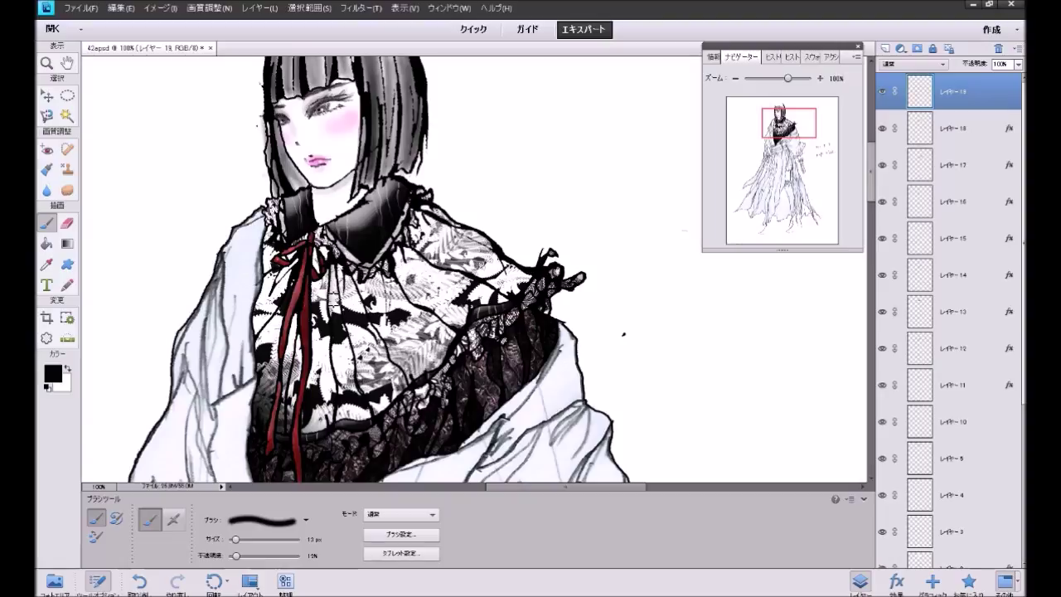
pyautogui.moveTo(339, 341); pyautogui.dragTo(346, 394)
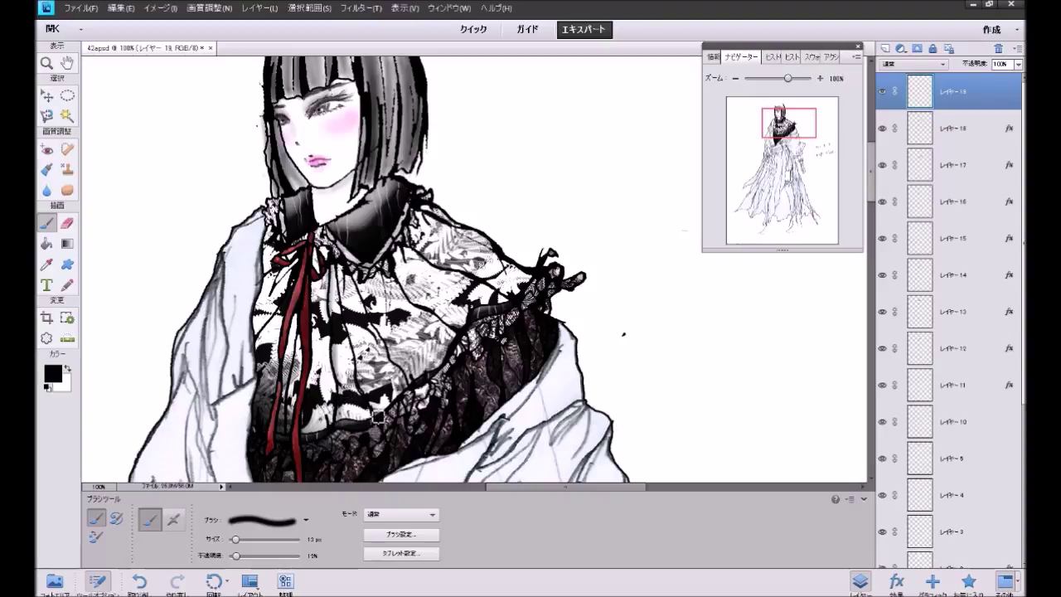
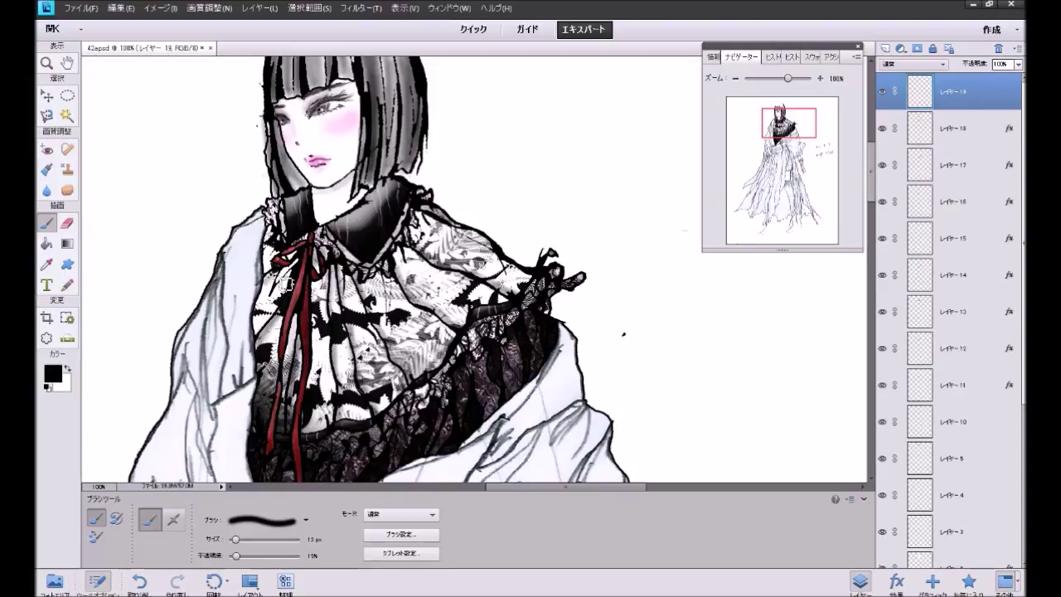
# Step: Redraw the ribbon bow's left loop outline and shade the dark lace bodice with faint 13 px, 15% strokes
pyautogui.moveTo(287, 262); pyautogui.dragTo(274, 245)
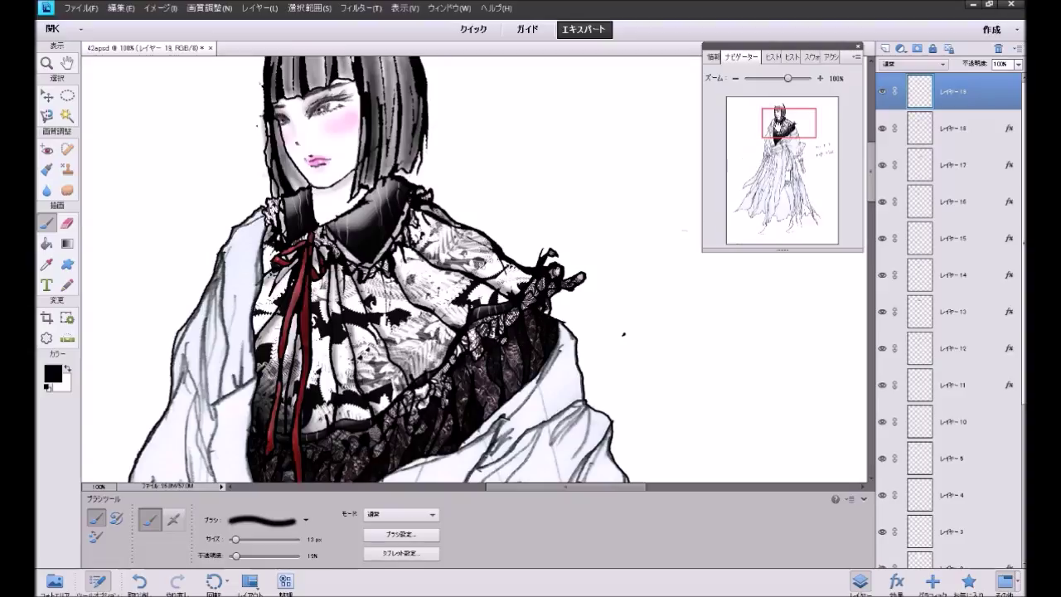
pyautogui.moveTo(788, 124); pyautogui.dragTo(783, 134)
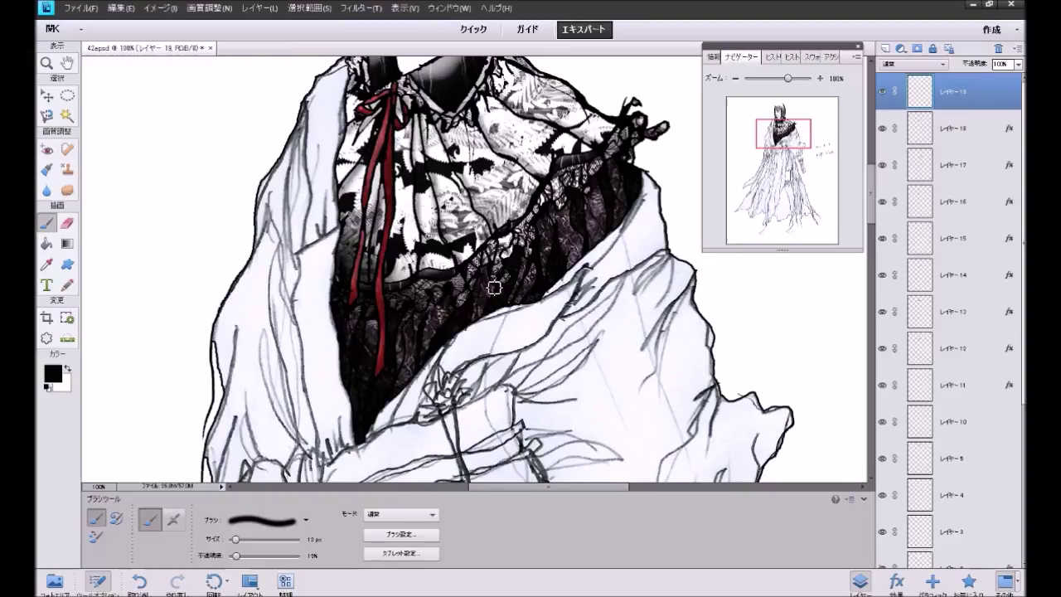
pyautogui.moveTo(497, 282); pyautogui.dragTo(409, 330)
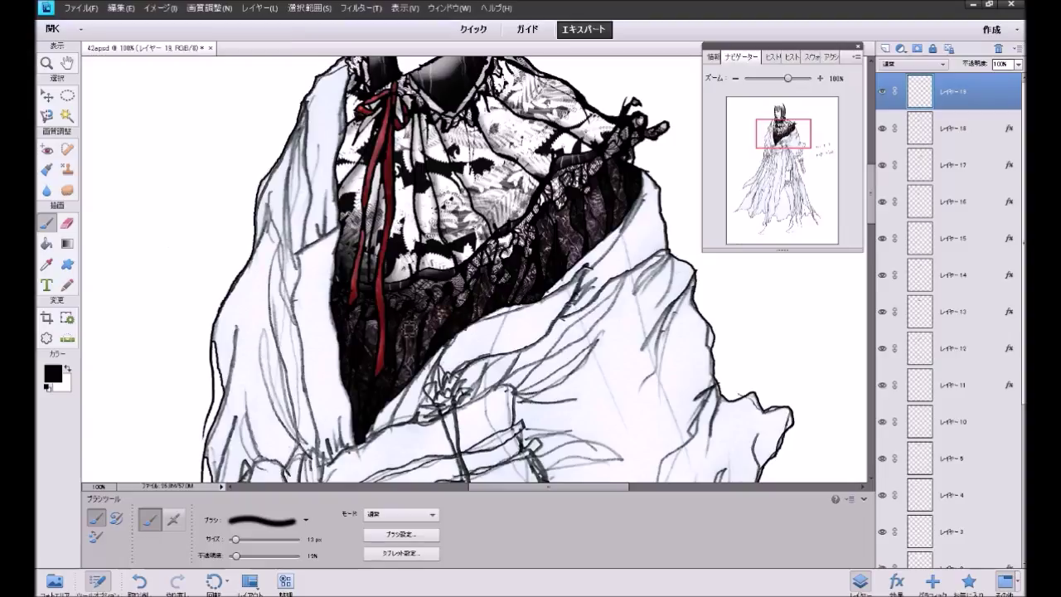
pyautogui.moveTo(392, 337); pyautogui.dragTo(375, 332)
pyautogui.moveTo(351, 306); pyautogui.dragTo(343, 288)
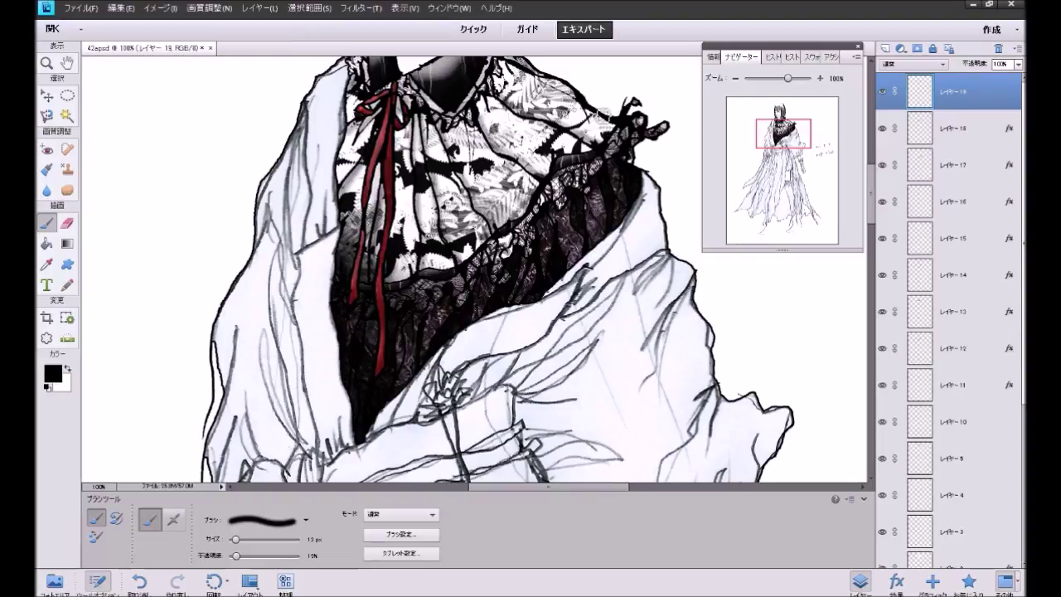
# Step: Zoom out to 25% to view the whole figure, then zoom back in
pyautogui.click(735, 78)
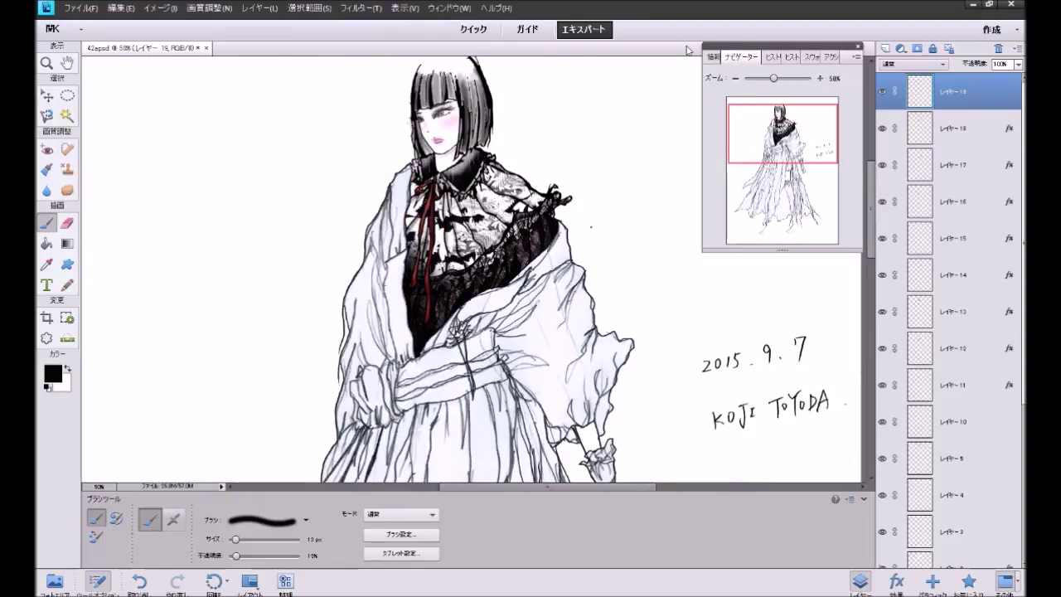
pyautogui.scroll(2, 708, 338)
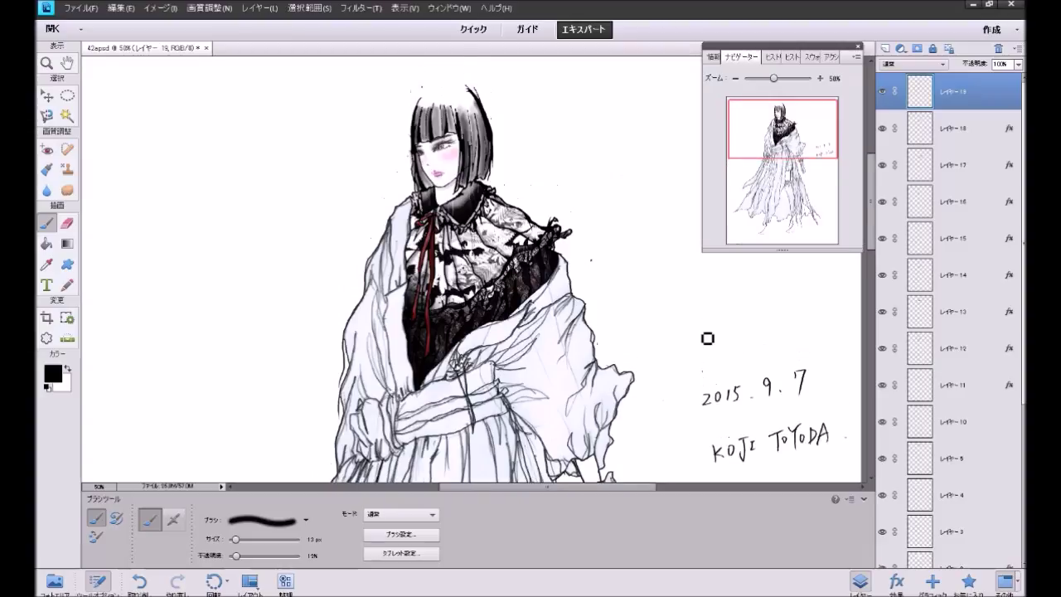
pyautogui.click(735, 78)
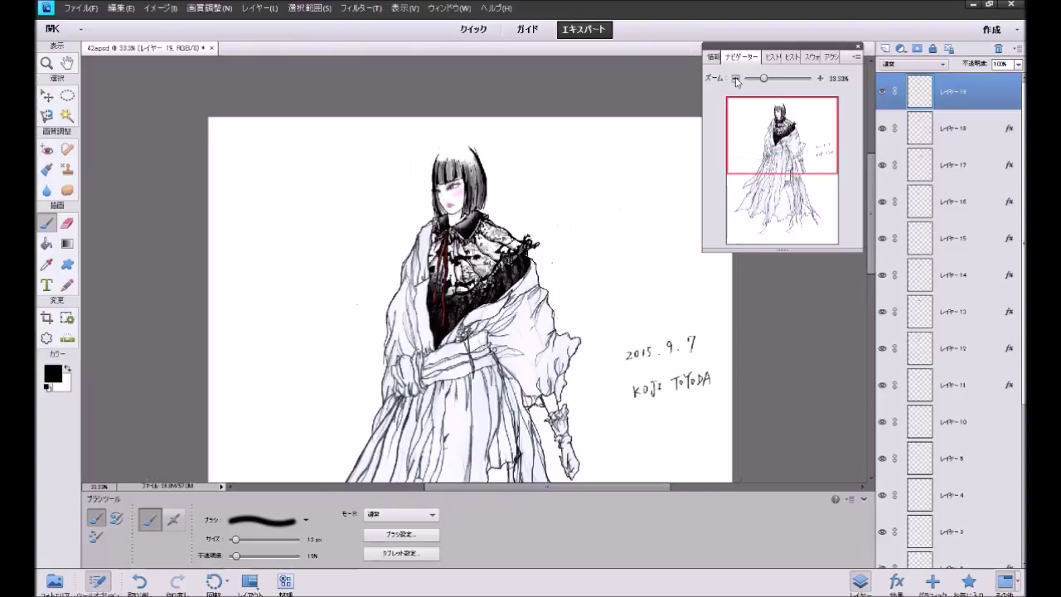
pyautogui.click(736, 78)
pyautogui.scroll(-1, 777, 298)
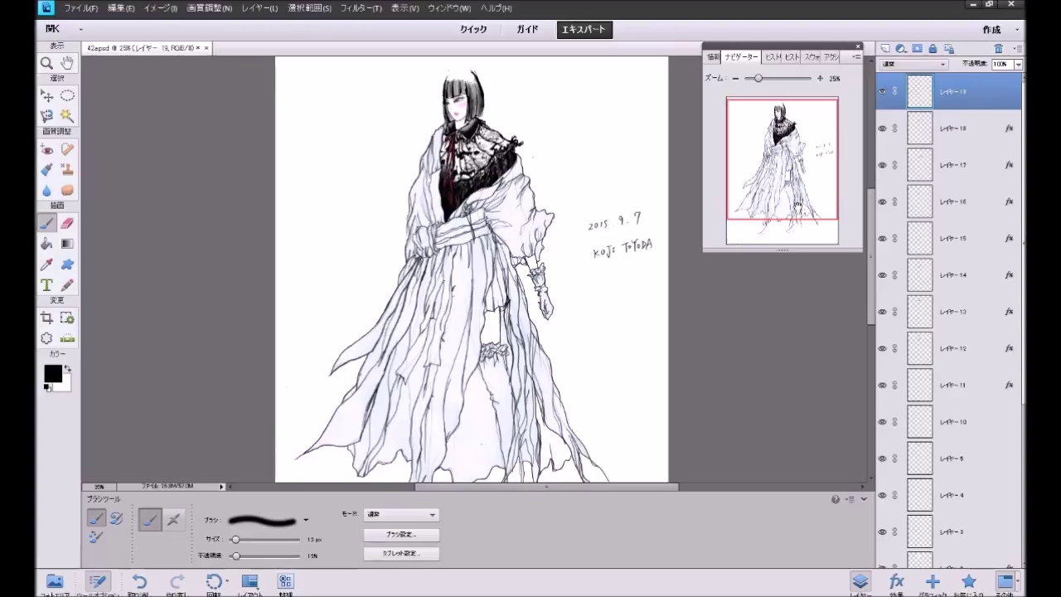
pyautogui.click(820, 78)
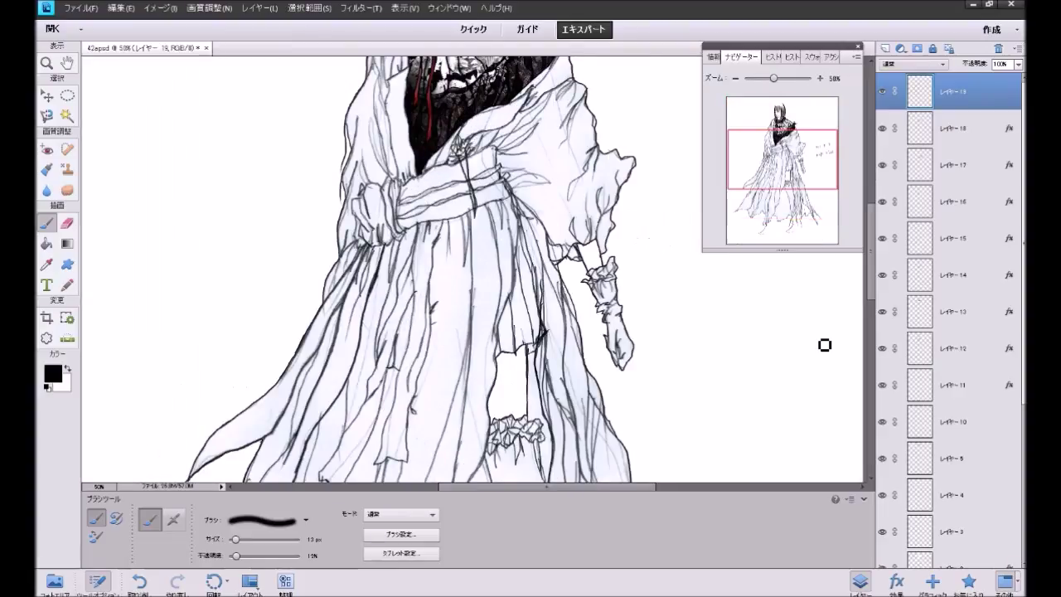
pyautogui.scroll(-3, 734, 357)
pyautogui.scroll(-1, 725, 361)
pyautogui.scroll(4, 726, 361)
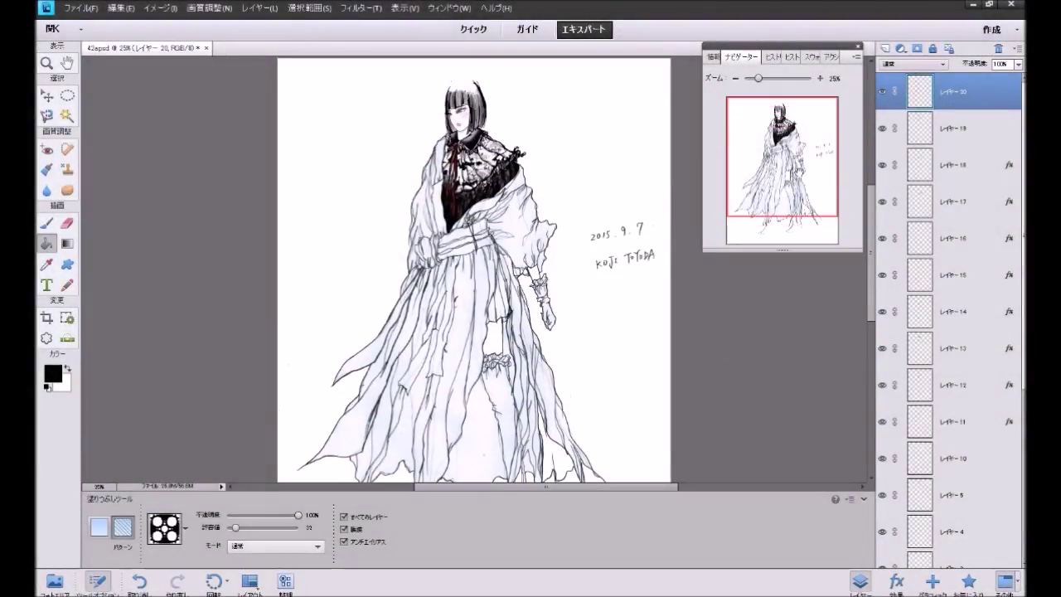
# Step: Fill three left-sleeve areas on Layer 20 with the white-circle pattern at 50% zoom
pyautogui.click(820, 78)
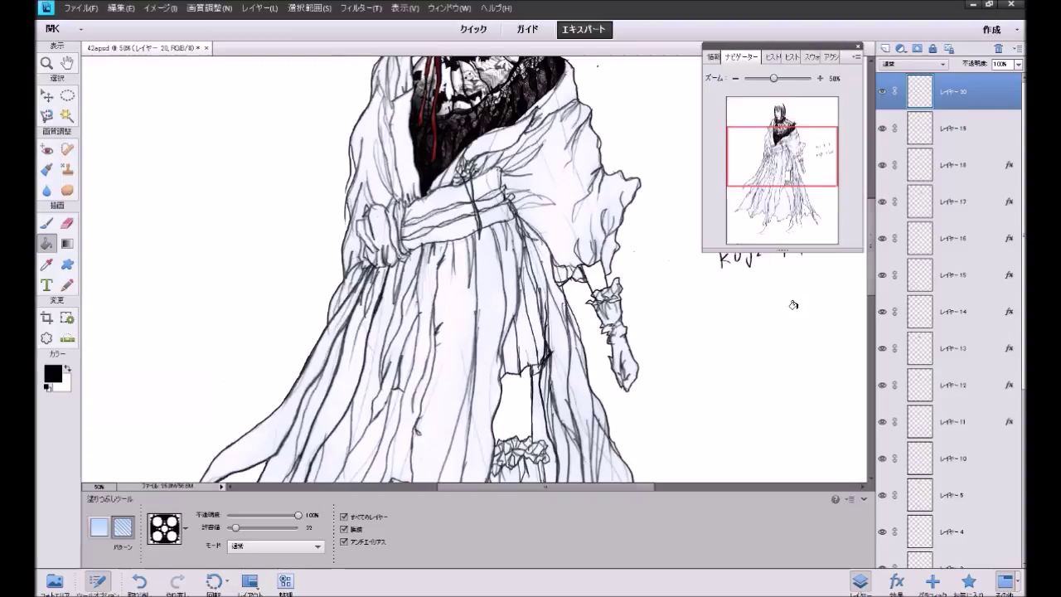
pyautogui.scroll(3, 793, 305)
pyautogui.scroll(1, 788, 311)
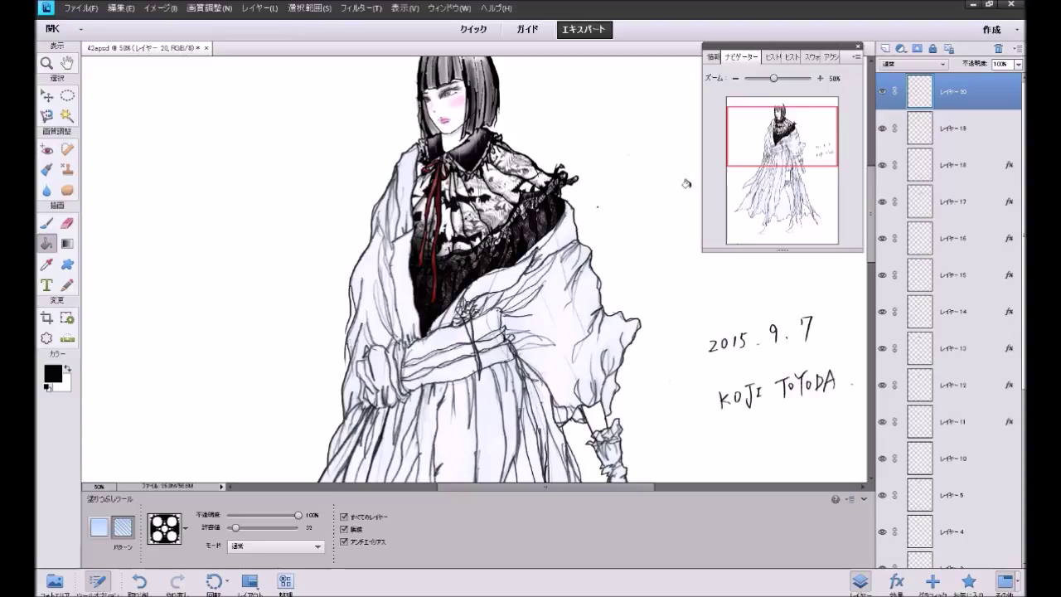
pyautogui.scroll(-2, 635, 212)
pyautogui.scroll(-1, 635, 212)
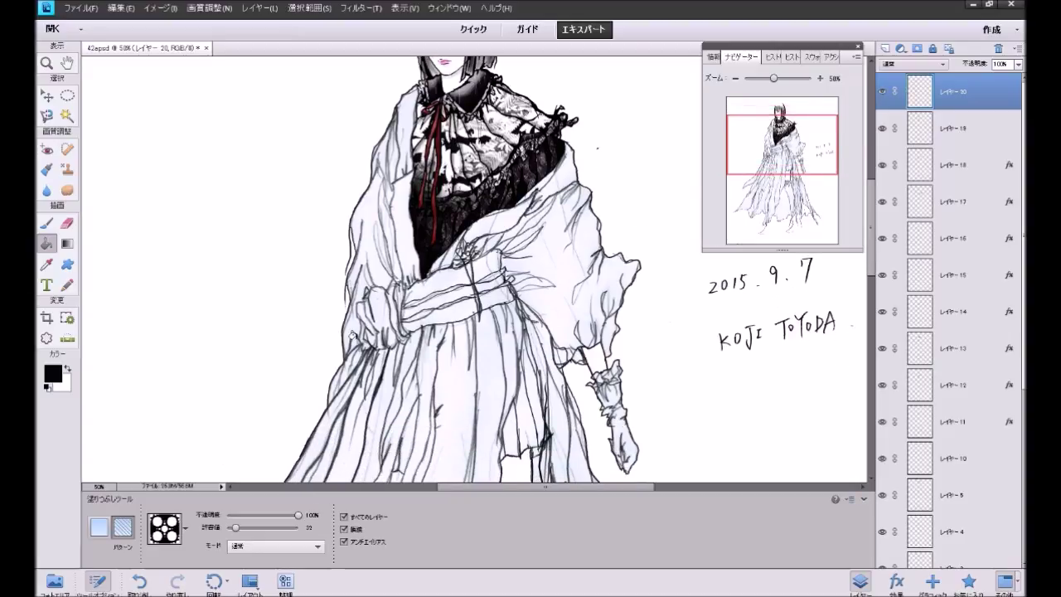
pyautogui.click(351, 327)
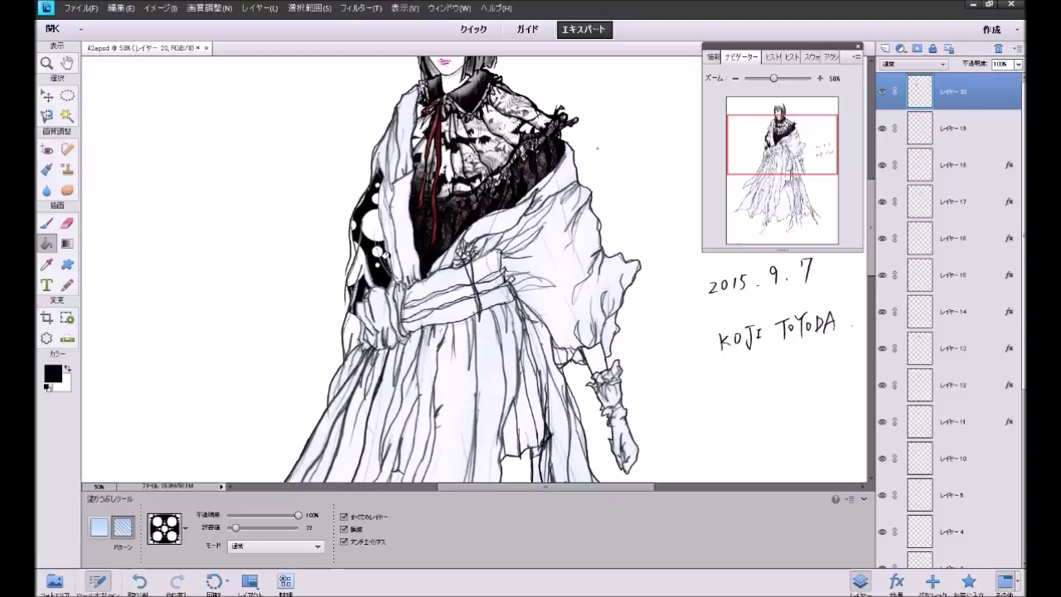
pyautogui.click(389, 251)
pyautogui.click(395, 225)
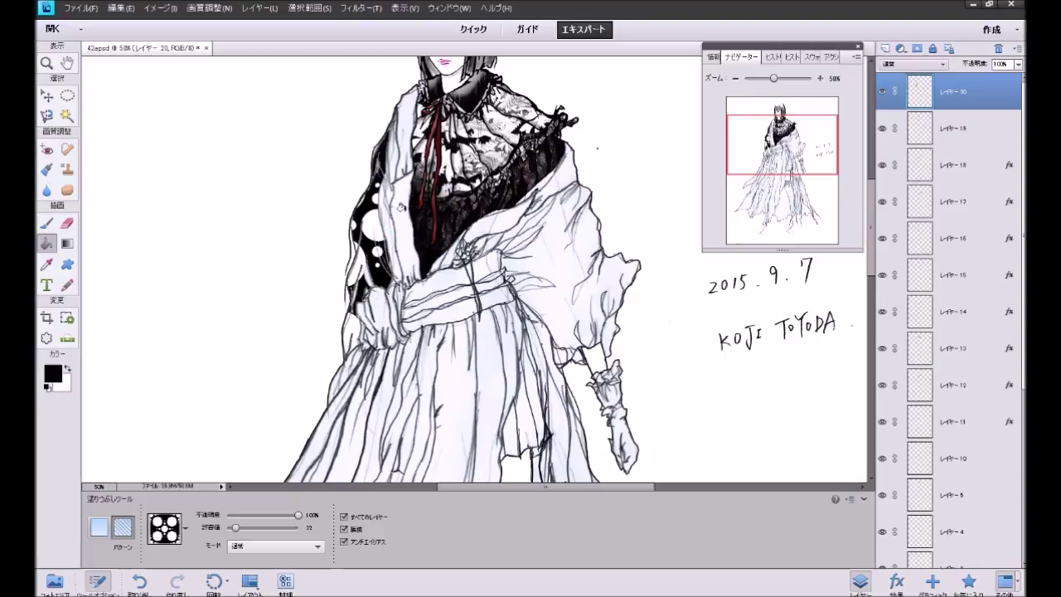
pyautogui.click(969, 584)
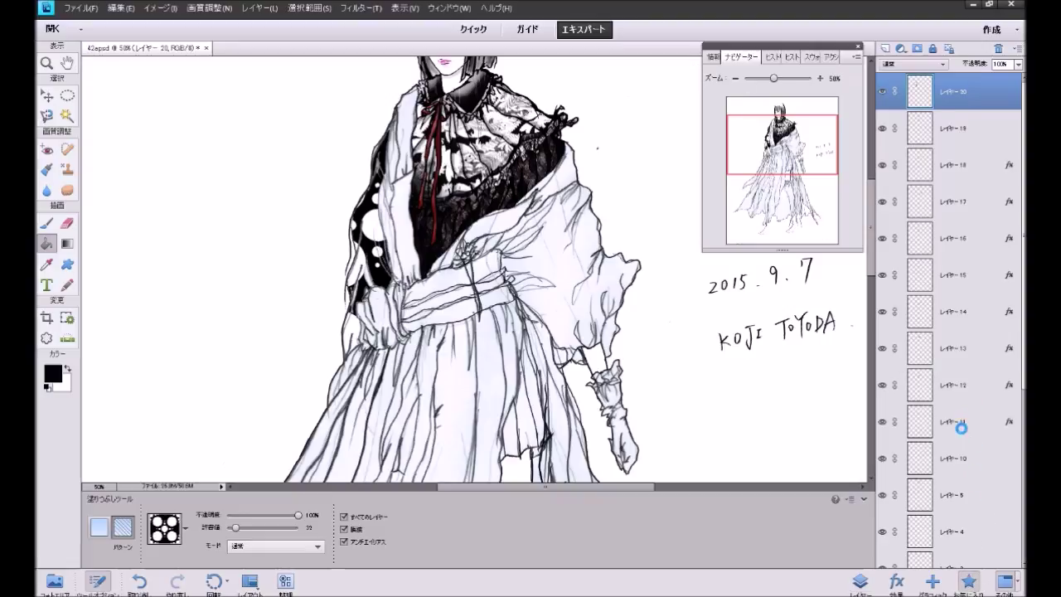
# Step: Apply the Simple Inner bevel to the circle-pattern layer and undo a stray sleeve fill
pyautogui.click(907, 144)
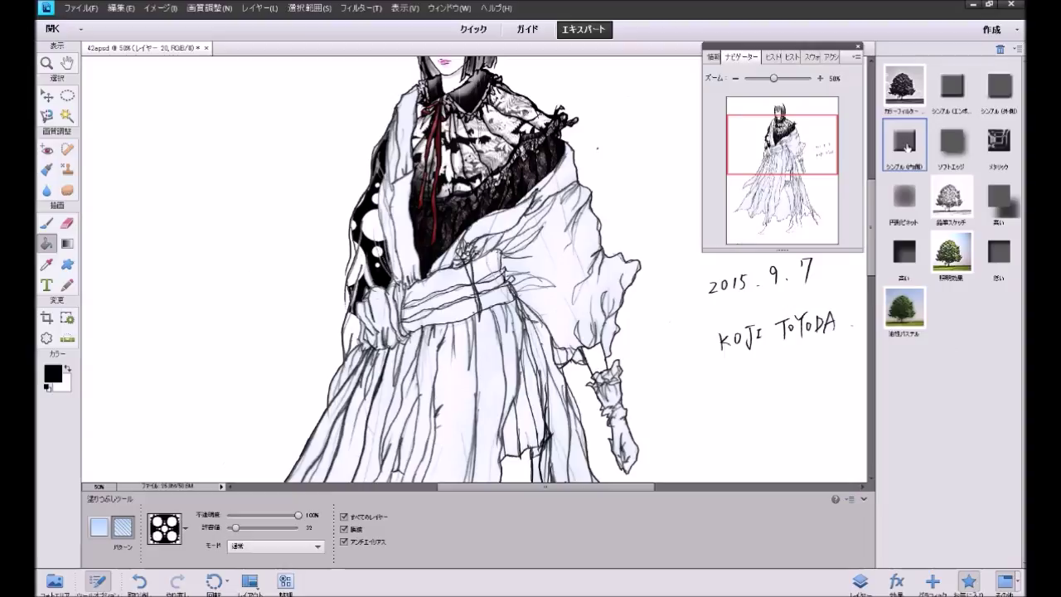
pyautogui.click(860, 582)
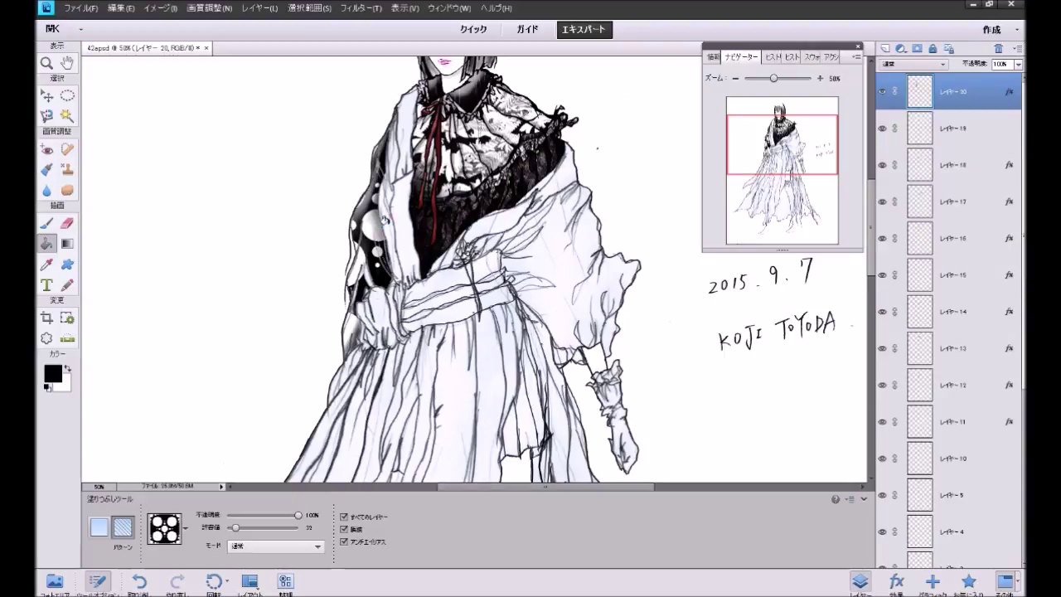
pyautogui.click(385, 217)
pyautogui.hotkey('ctrl', 'z')
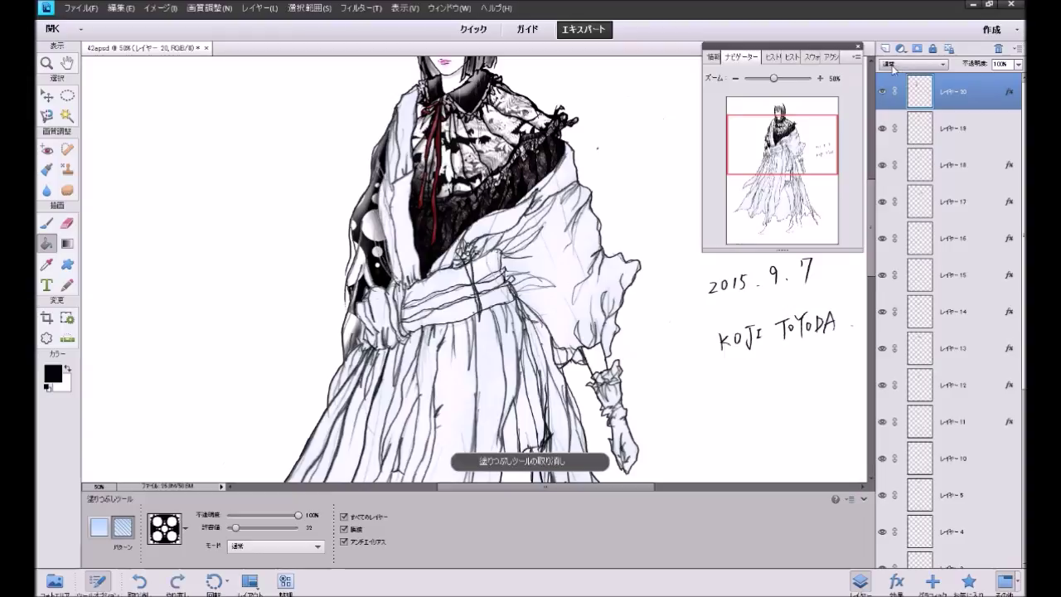
# Step: Add Layer 21 and refill three sleeve areas with the circle pattern
pyautogui.click(885, 48)
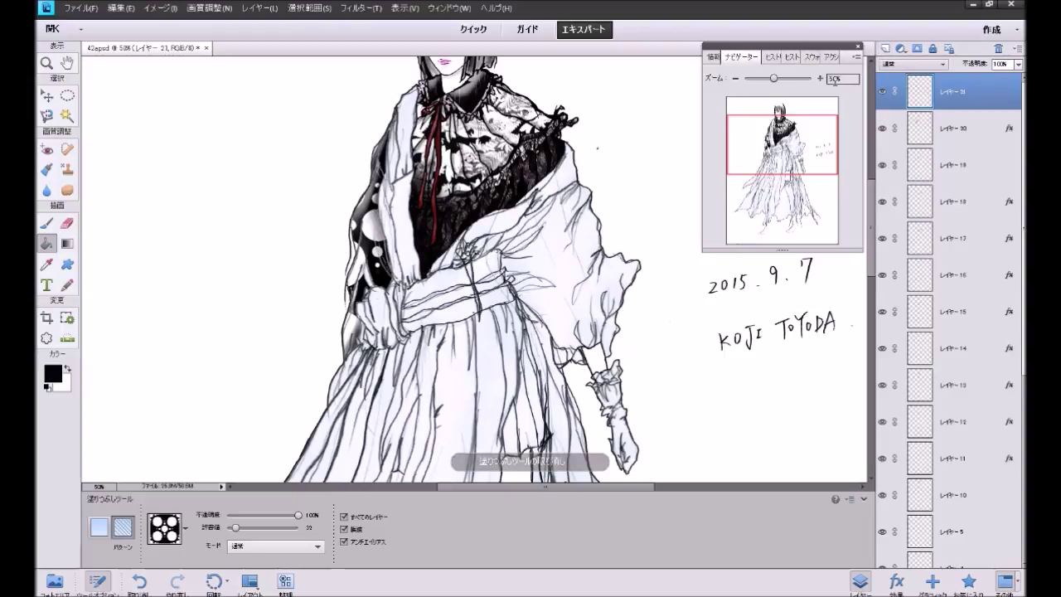
pyautogui.click(381, 222)
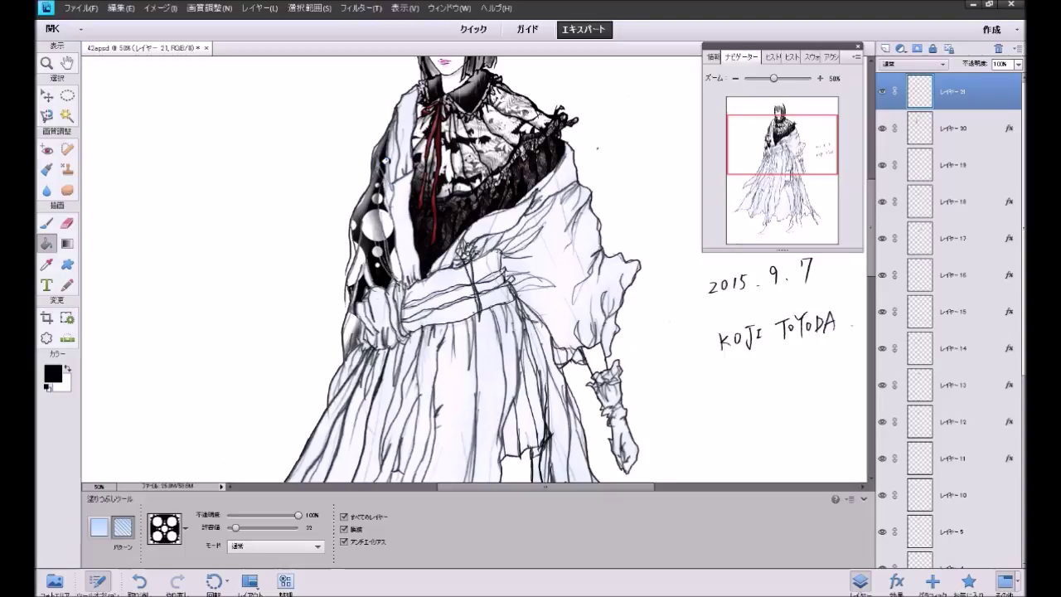
pyautogui.click(390, 130)
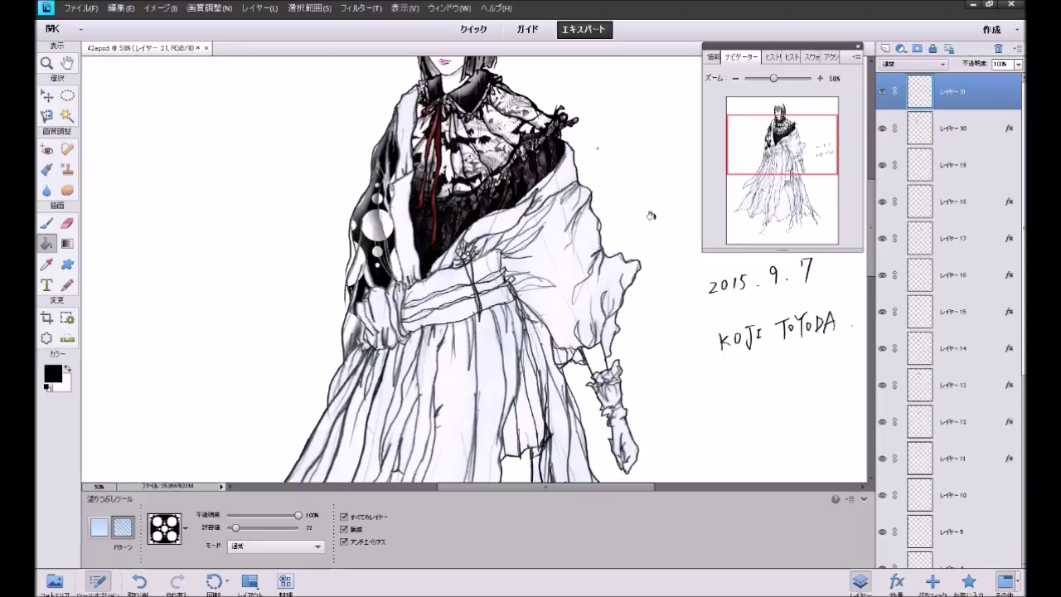
pyautogui.click(820, 77)
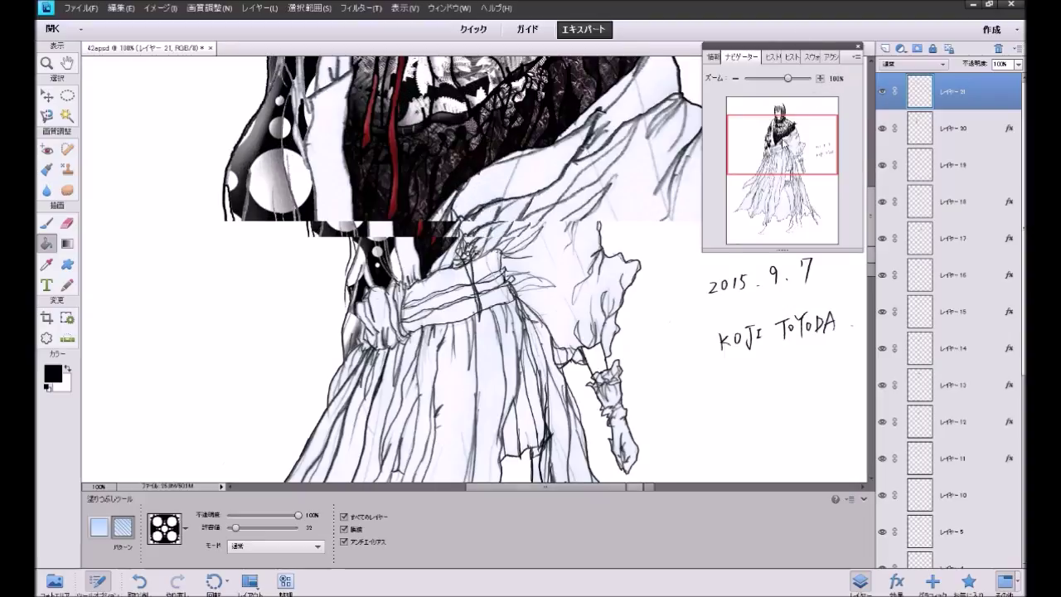
pyautogui.moveTo(400, 73)
pyautogui.mouseDown()
pyautogui.moveTo(411, 198)
pyautogui.moveTo(433, 206)
pyautogui.mouseUp()
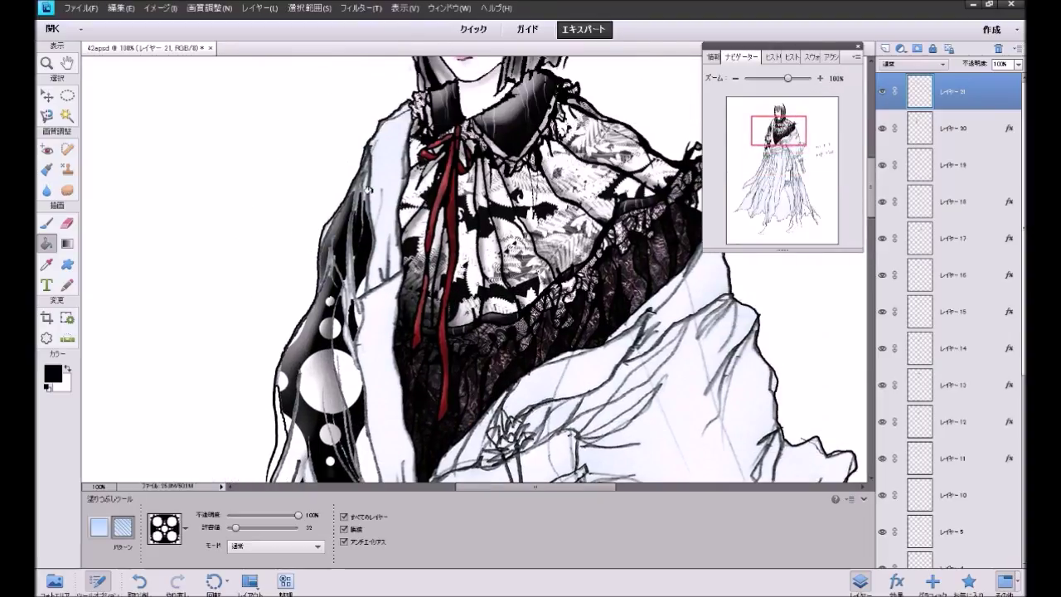
pyautogui.click(373, 173)
pyautogui.click(735, 78)
pyautogui.click(735, 78)
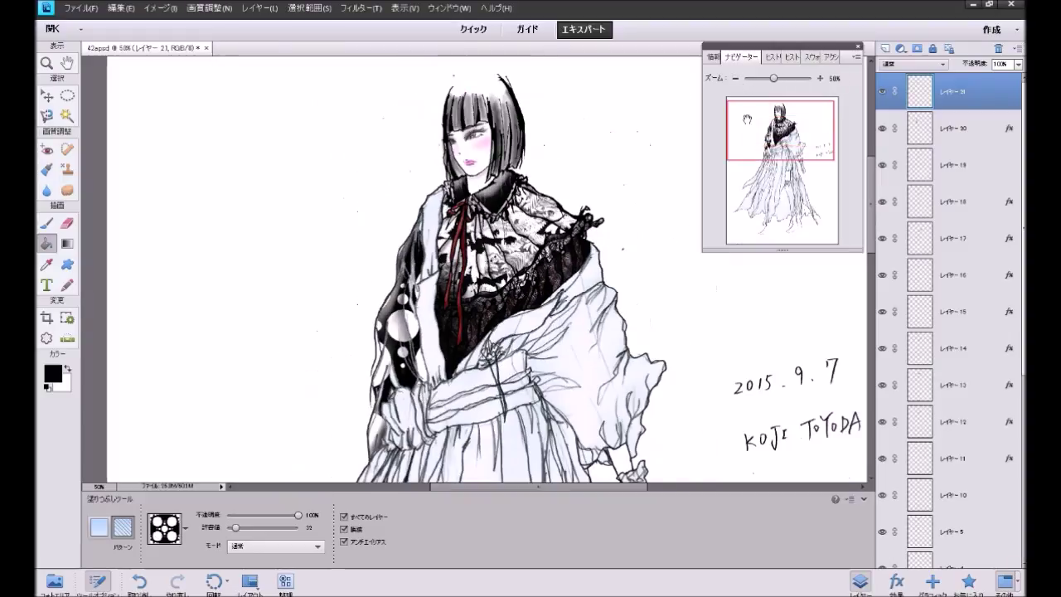
pyautogui.click(968, 580)
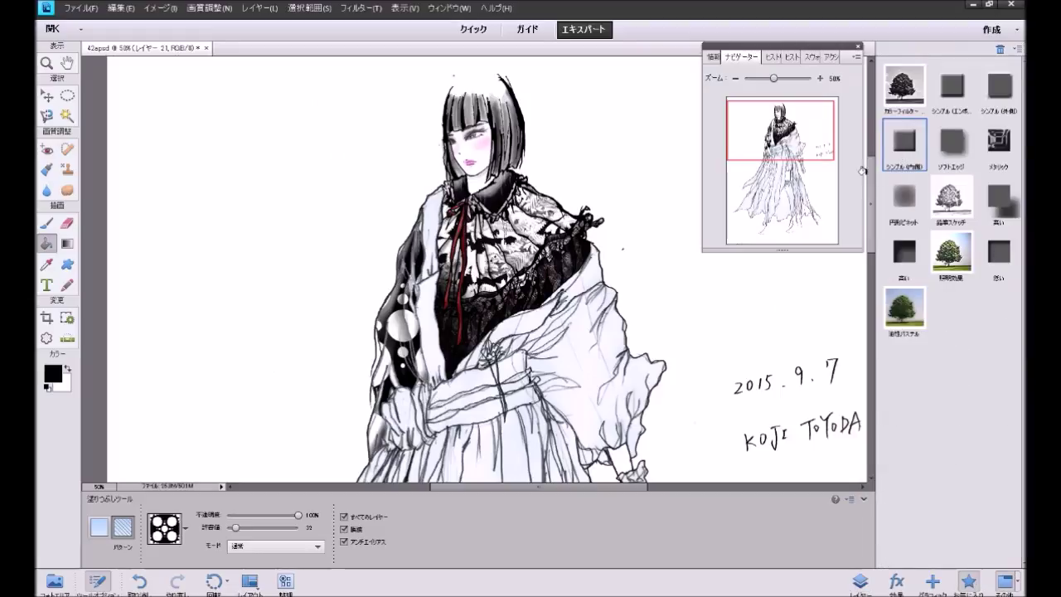
pyautogui.moveTo(802, 139); pyautogui.dragTo(803, 148)
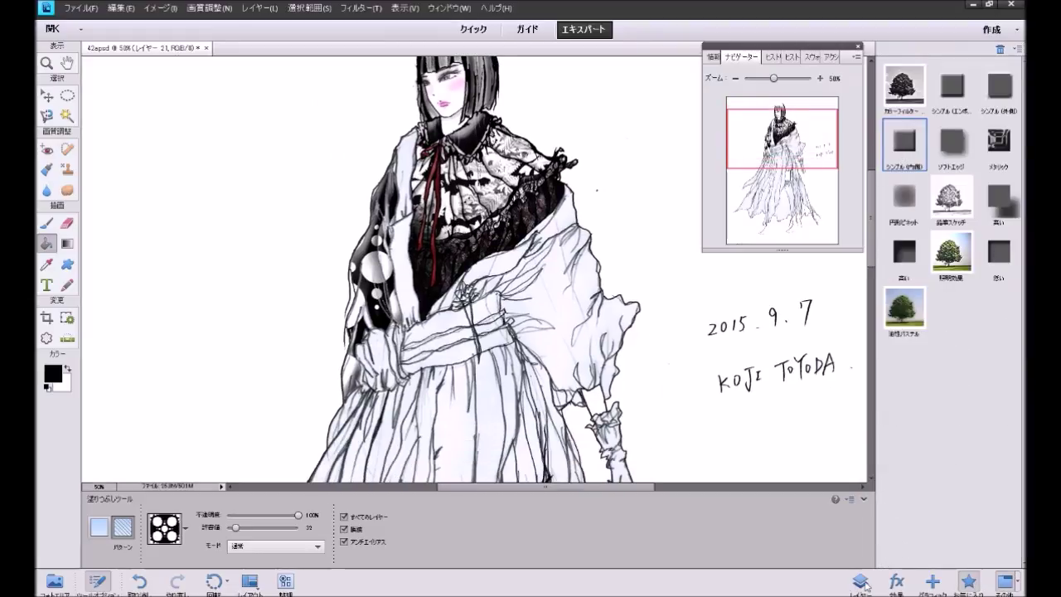
pyautogui.click(861, 582)
# Step: Add Layer 22 and fill small enclosed gaps around the right sleeve at 100% zoom
pyautogui.click(885, 48)
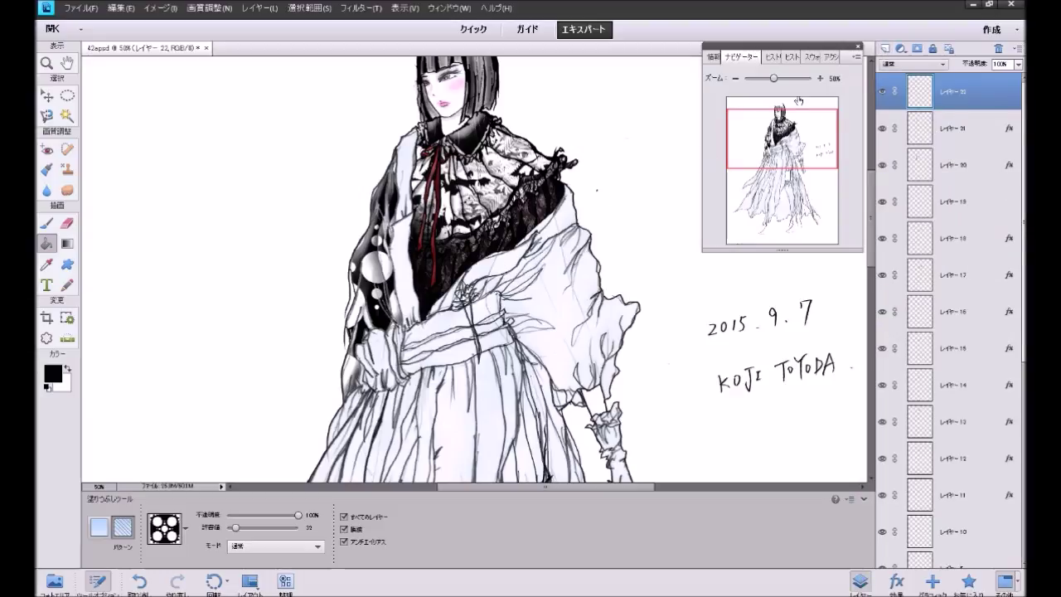
pyautogui.click(821, 78)
pyautogui.click(821, 78)
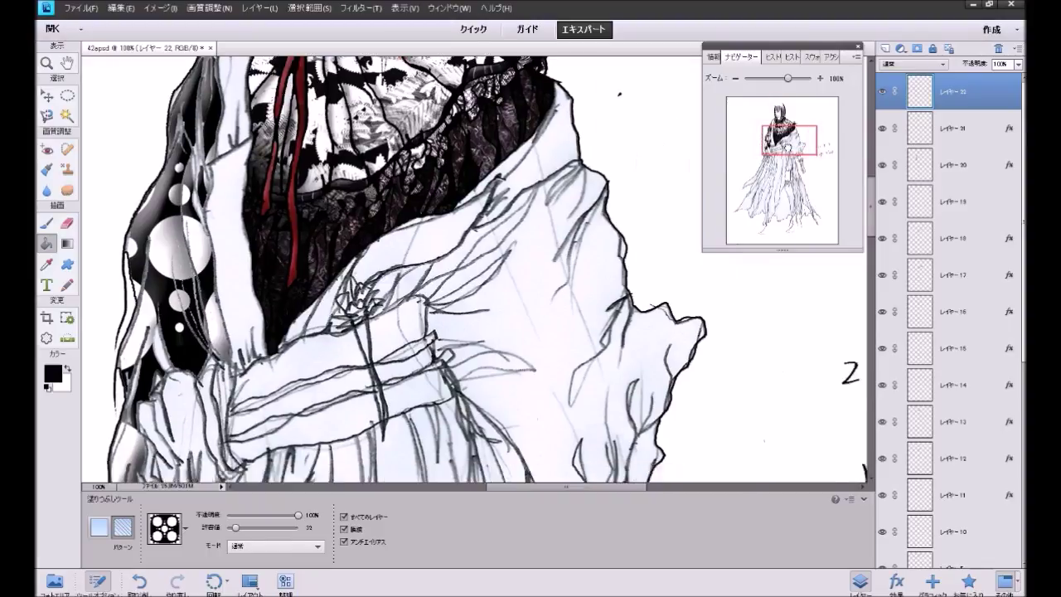
pyautogui.moveTo(684, 253); pyautogui.dragTo(623, 200)
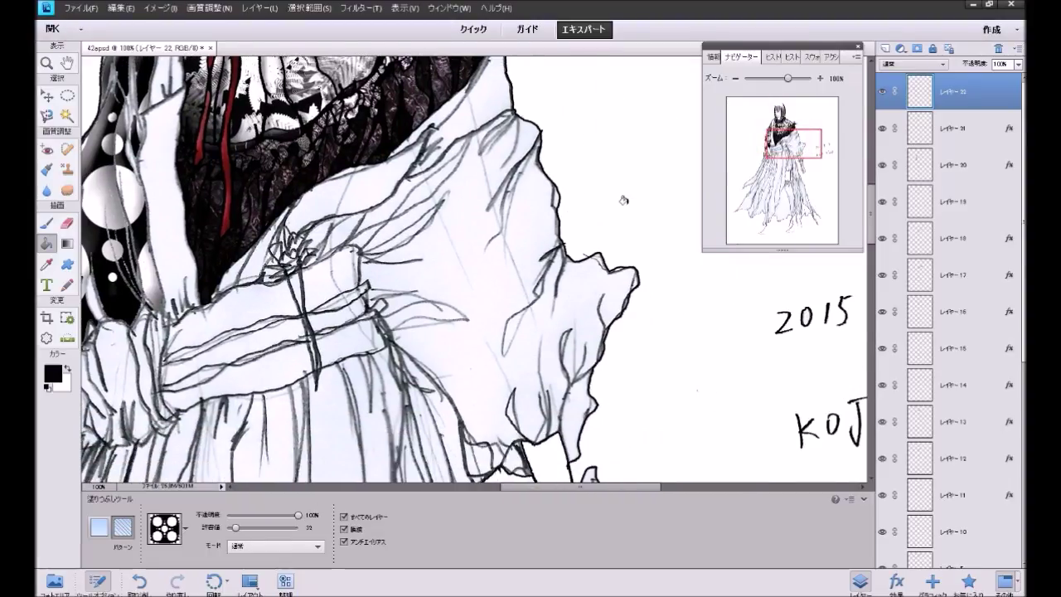
pyautogui.click(341, 235)
pyautogui.click(375, 221)
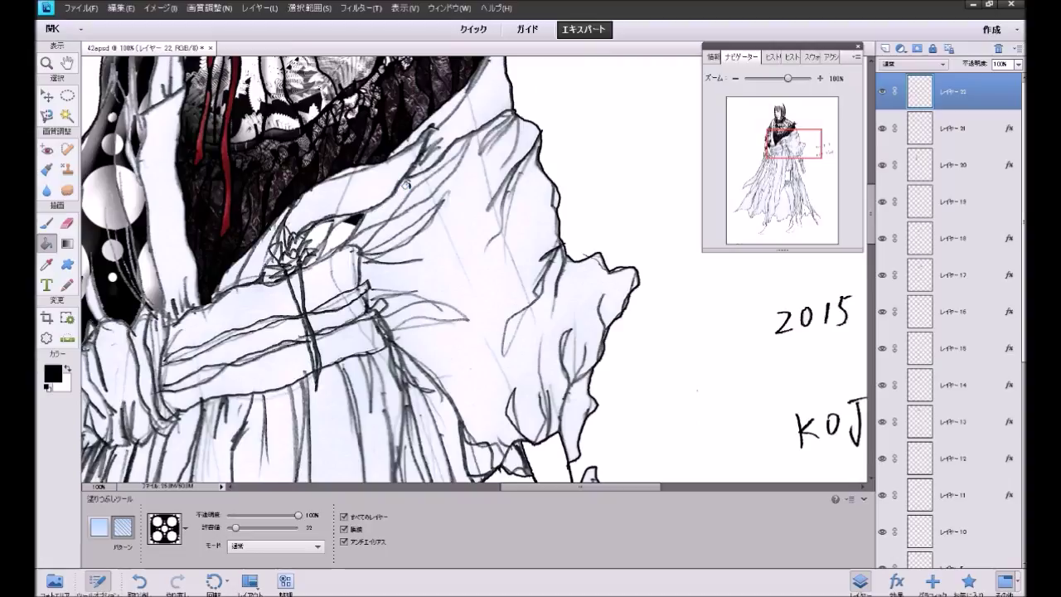
pyautogui.click(410, 182)
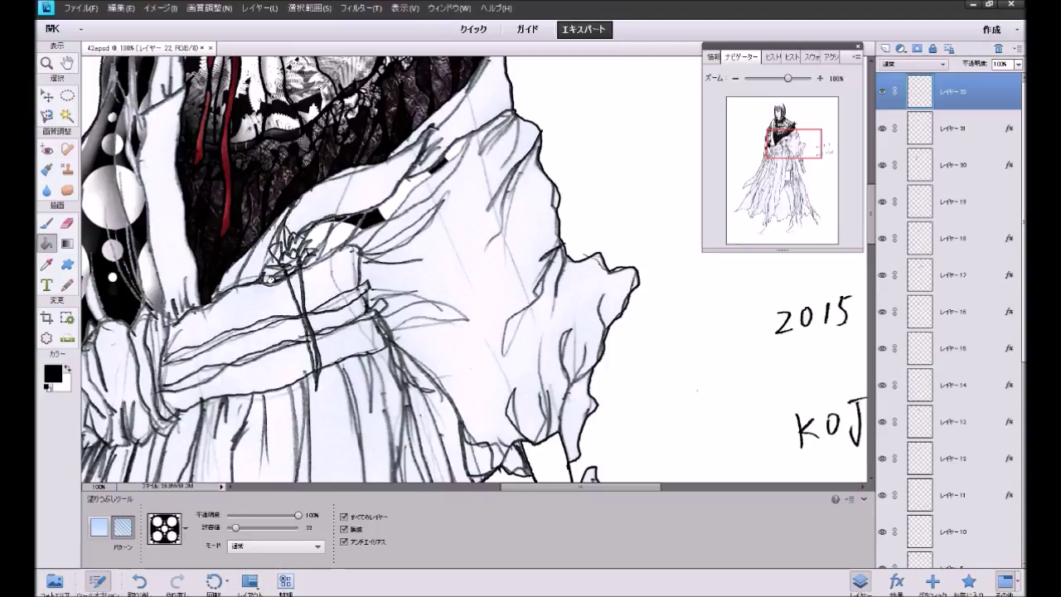
# Step: Fill the large right-sleeve region and gaps near the arm, undoing a stray finger fill
pyautogui.click(267, 272)
pyautogui.click(272, 263)
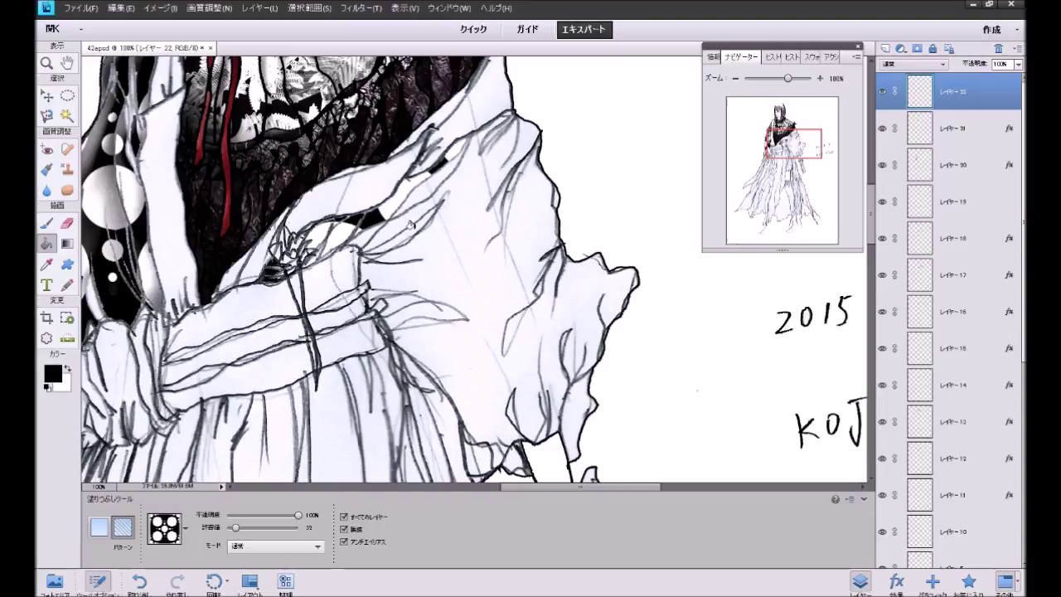
pyautogui.click(409, 214)
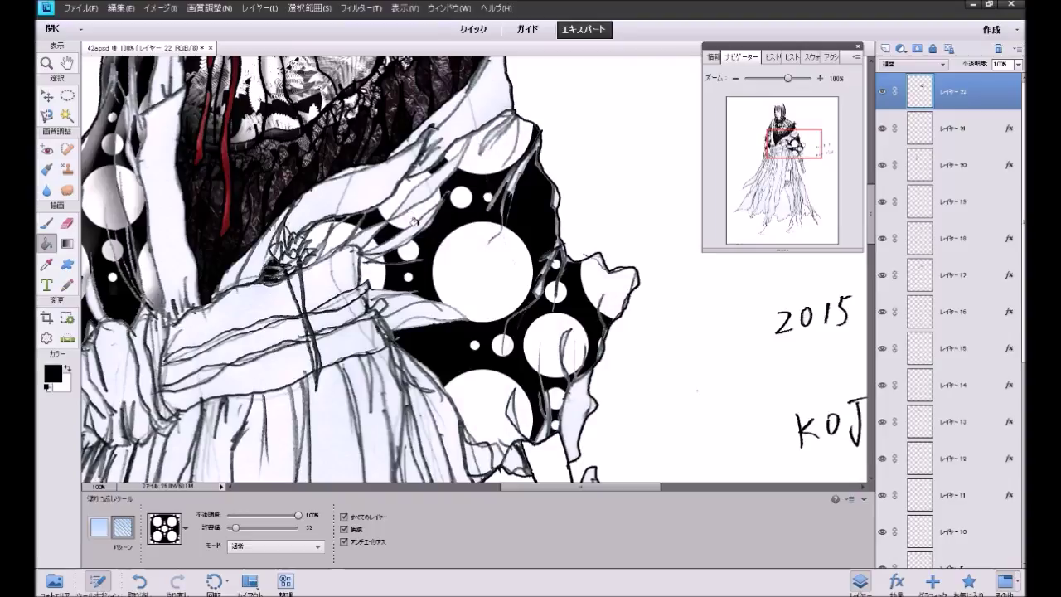
pyautogui.click(411, 294)
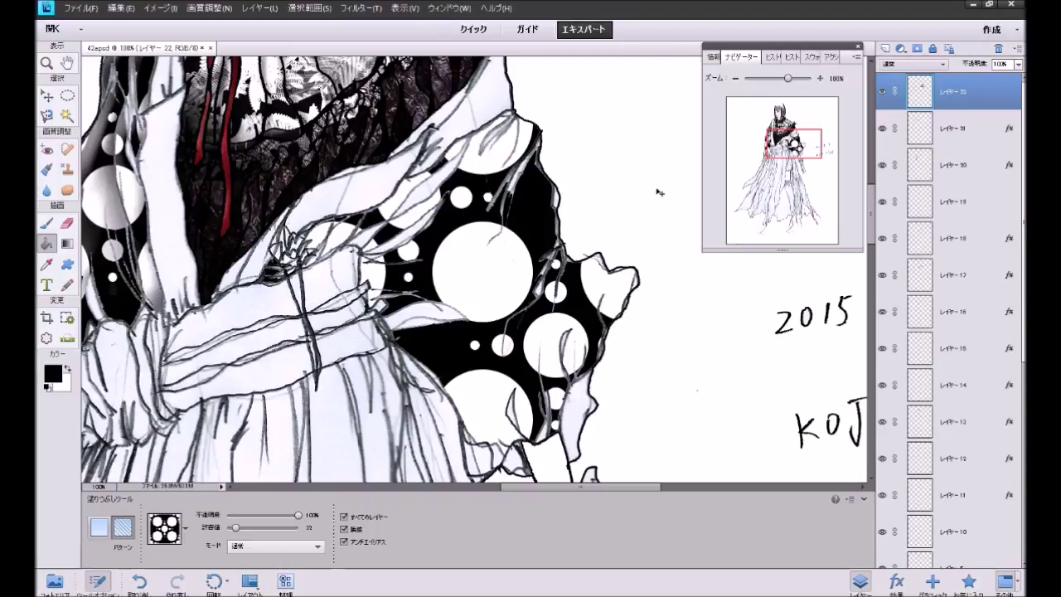
pyautogui.hotkey('ctrl', 'z')
# Step: Fill the remaining small areas around the lower sleeve, zooming out to 50%
pyautogui.moveTo(788, 157); pyautogui.dragTo(790, 168)
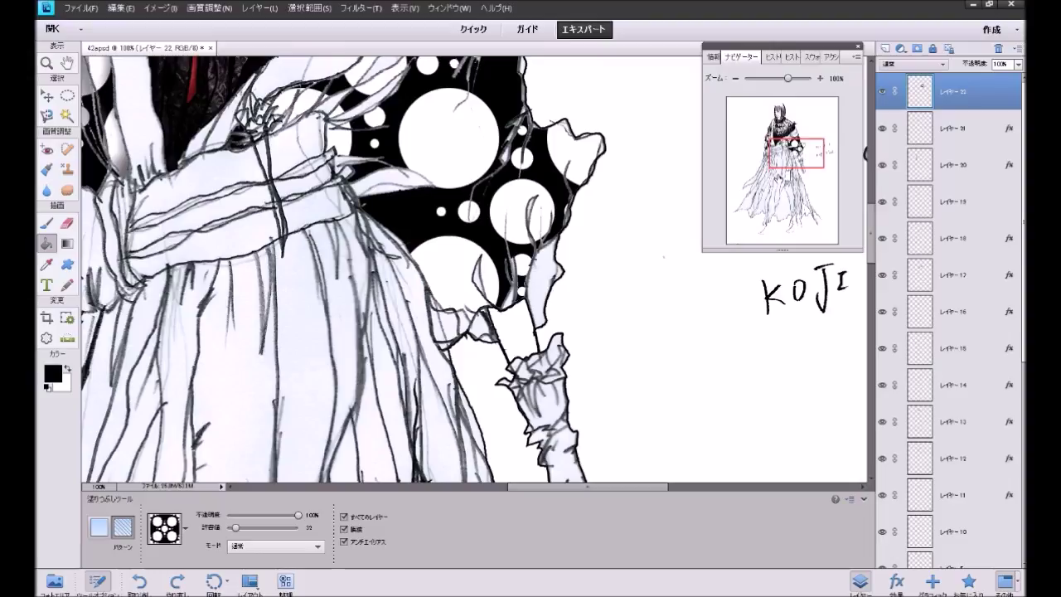
pyautogui.click(459, 318)
pyautogui.click(435, 323)
pyautogui.click(438, 335)
pyautogui.click(432, 303)
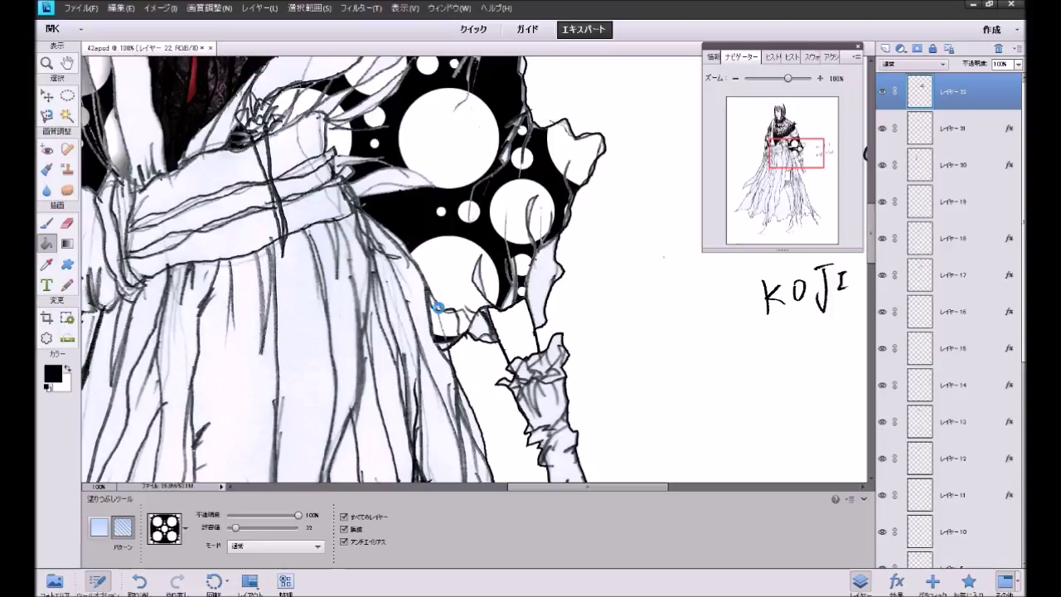
pyautogui.click(454, 294)
pyautogui.click(736, 78)
pyautogui.click(735, 79)
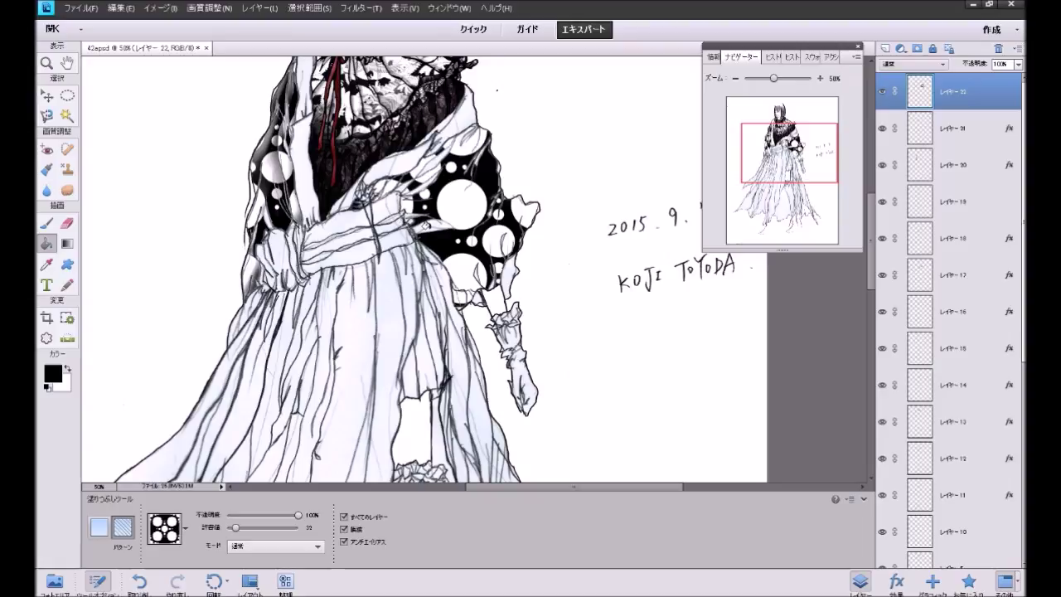
pyautogui.click(462, 208)
# Step: Give Layer 22 the 低い (low) drop-shadow style, after previewing and undoing 高い
pyautogui.moveTo(782, 173); pyautogui.dragTo(769, 160)
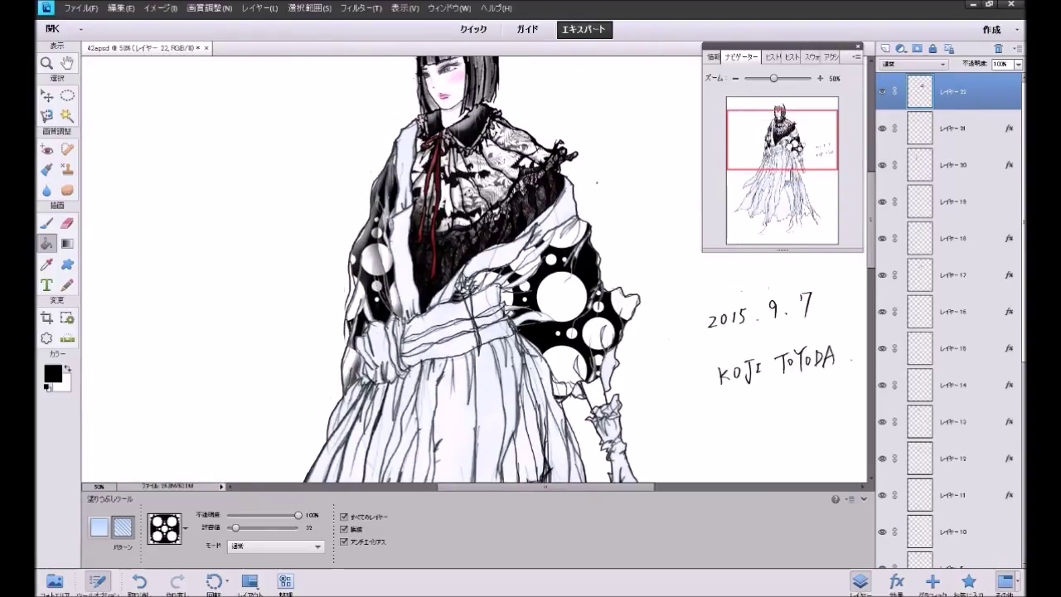
pyautogui.click(968, 580)
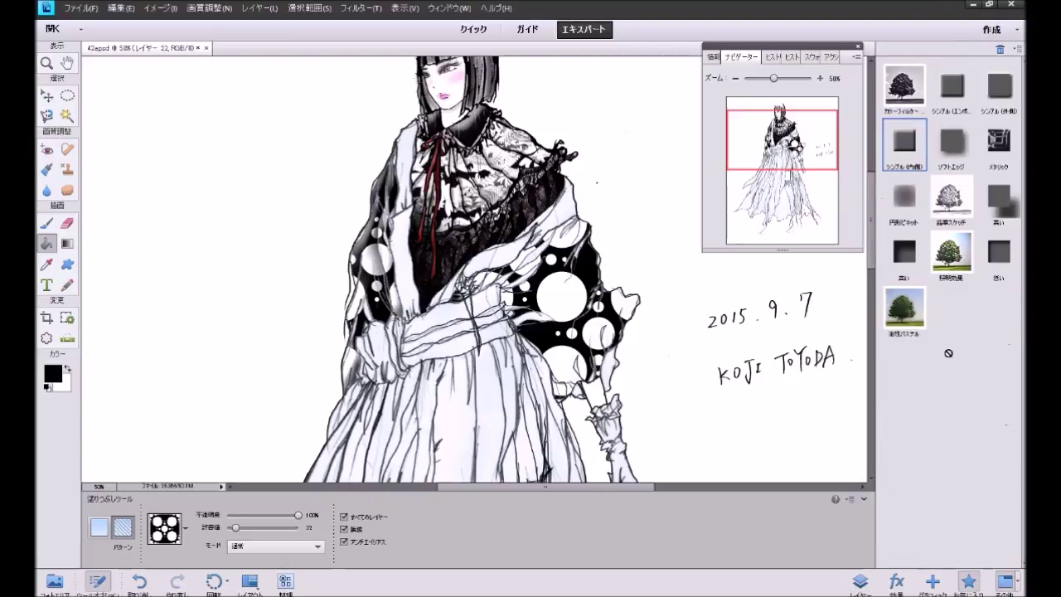
pyautogui.click(999, 256)
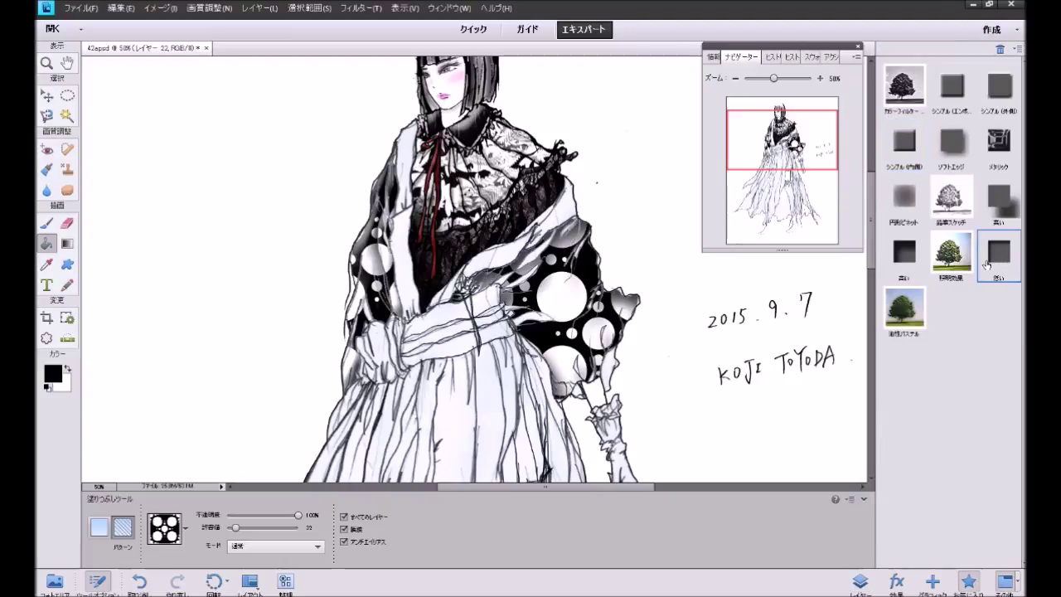
pyautogui.click(906, 257)
pyautogui.hotkey('ctrl', 'z')
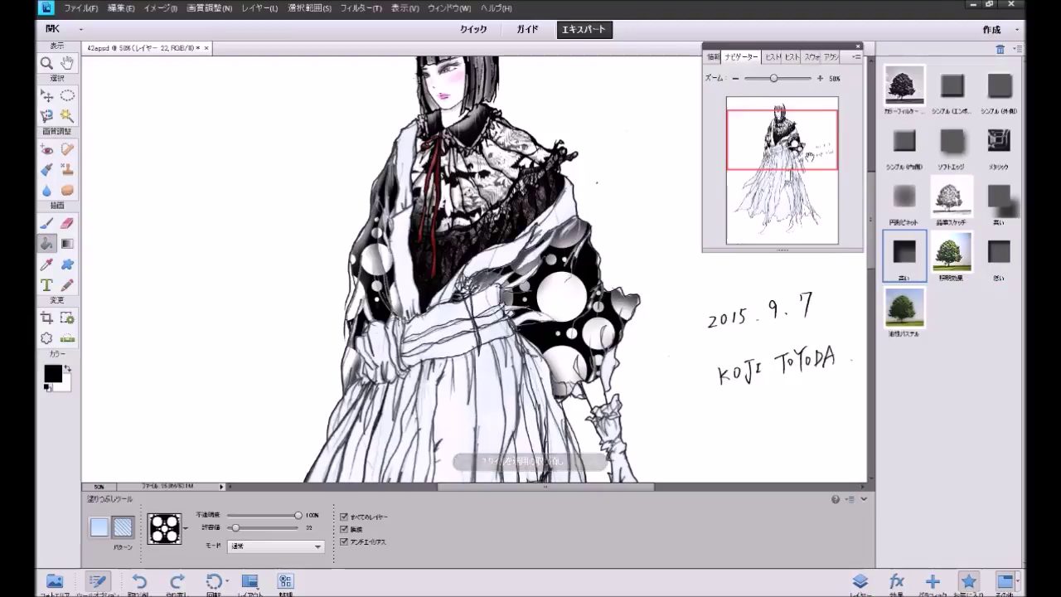
pyautogui.click(860, 580)
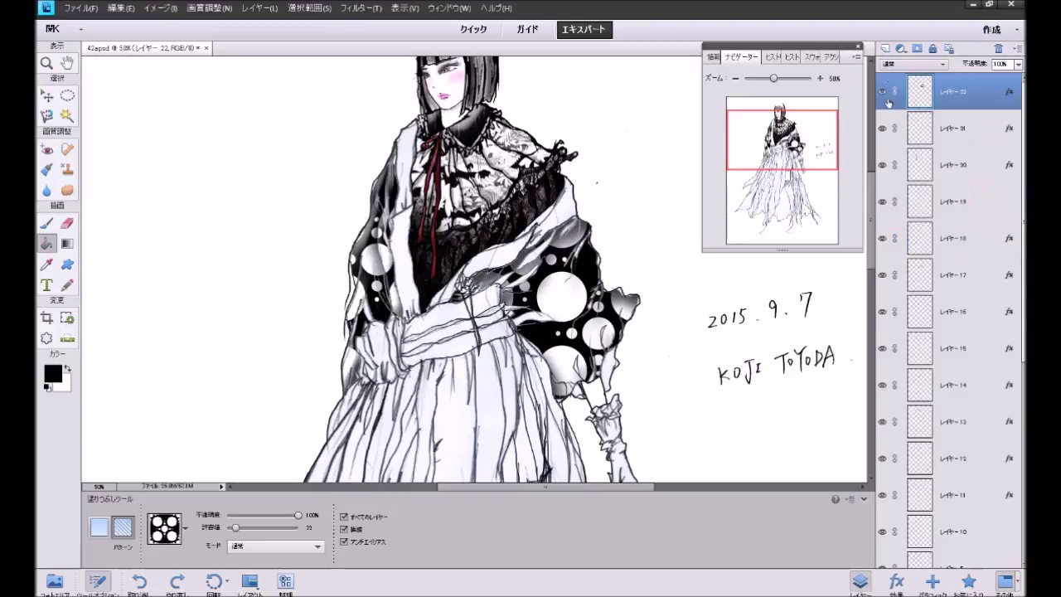
# Step: Add Layer 23 and fill one more small sleeve area with the circle pattern
pyautogui.click(886, 49)
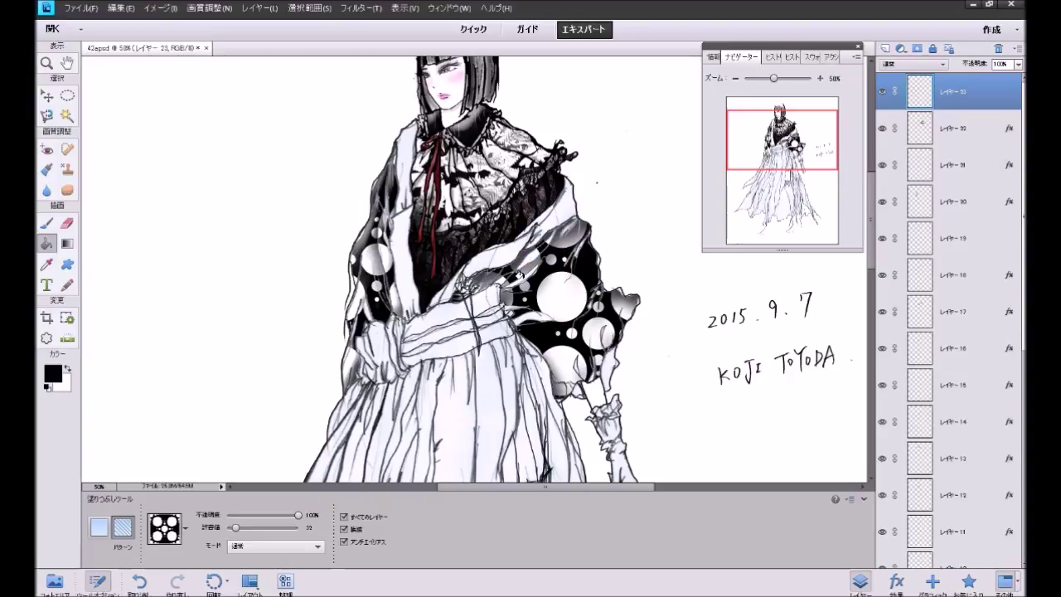
pyautogui.click(510, 292)
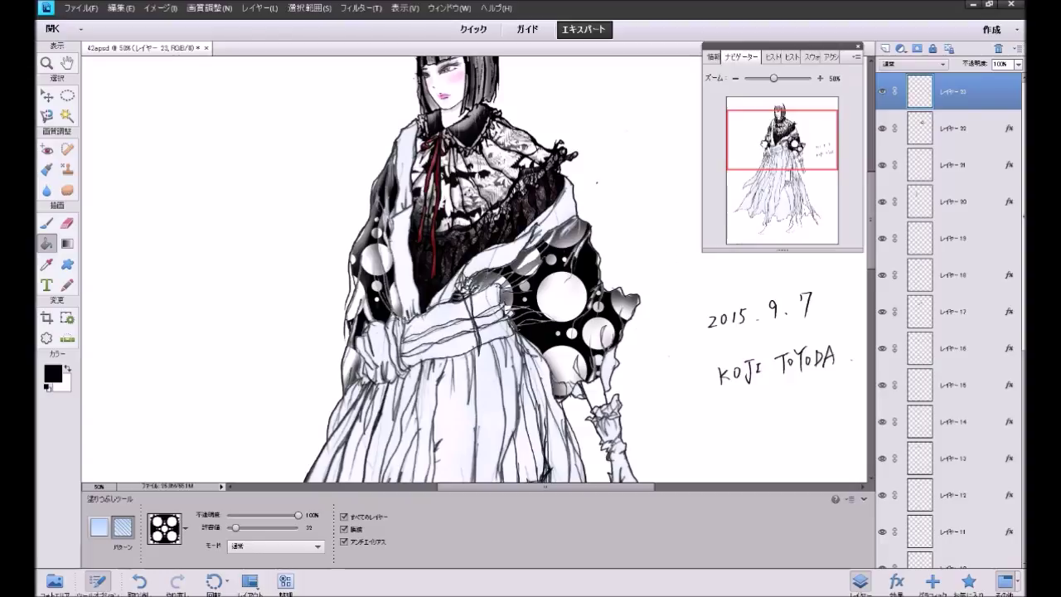
pyautogui.moveTo(782, 141); pyautogui.dragTo(782, 151)
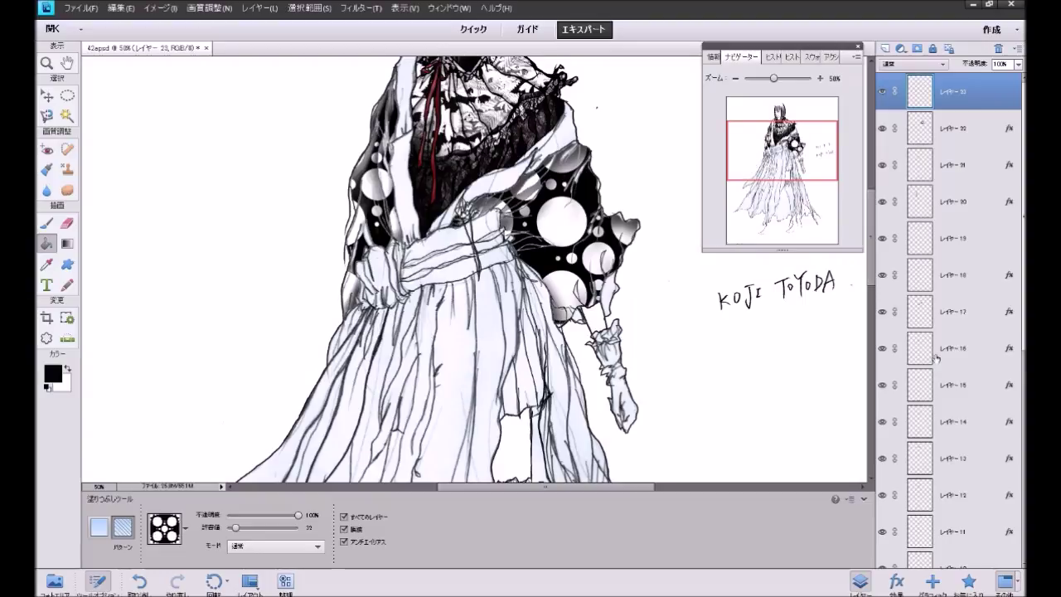
# Step: Undo the last fill at 100% zoom and apply the 暗い (dark) shadow style to Layer 23
pyautogui.click(820, 78)
pyautogui.moveTo(783, 149); pyautogui.dragTo(799, 151)
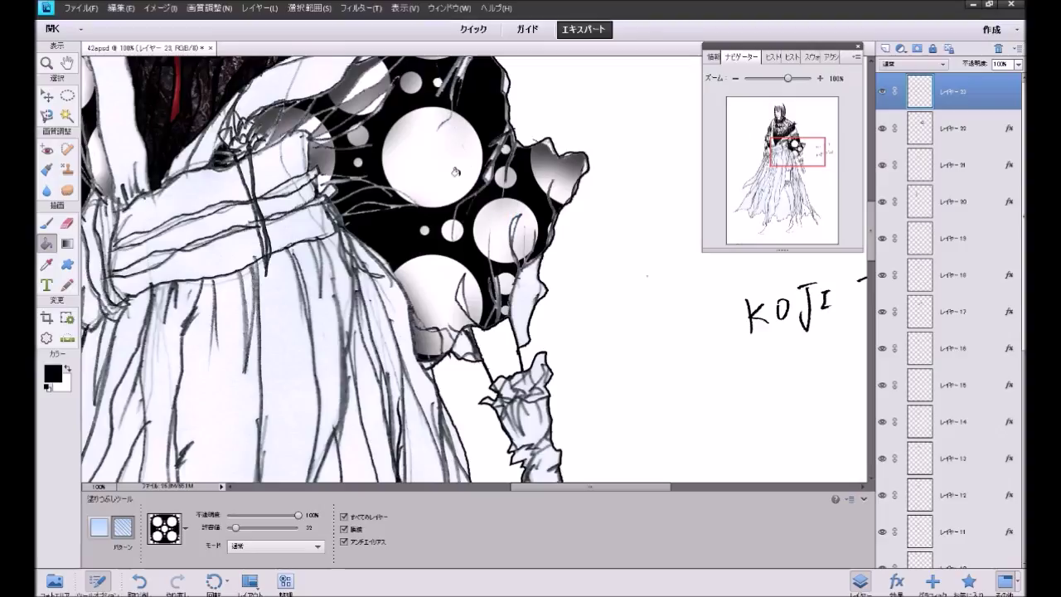
pyautogui.hotkey('ctrl', 'z')
pyautogui.click(967, 581)
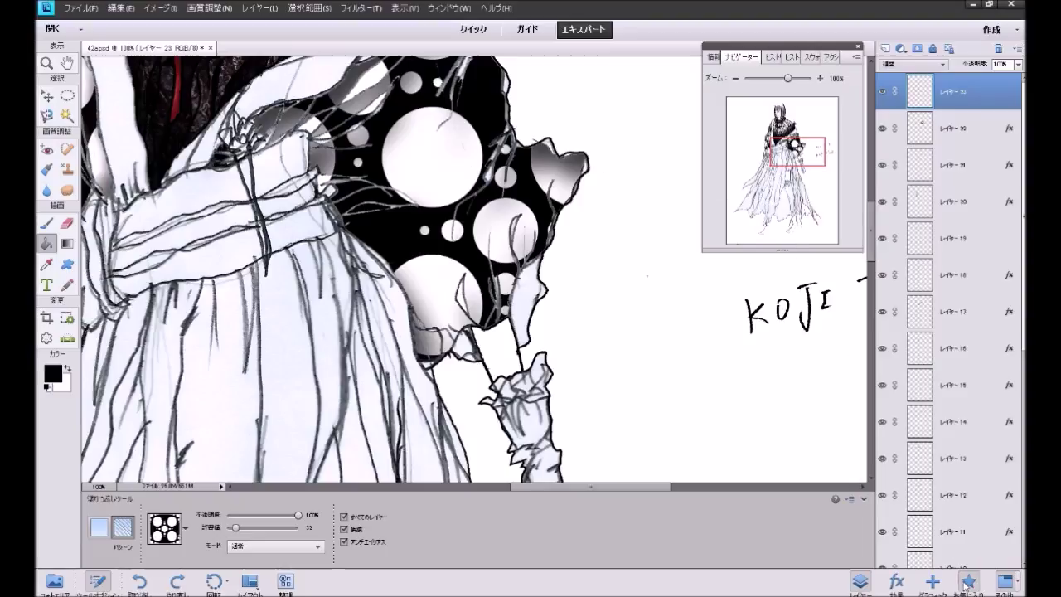
pyautogui.doubleClick(893, 267)
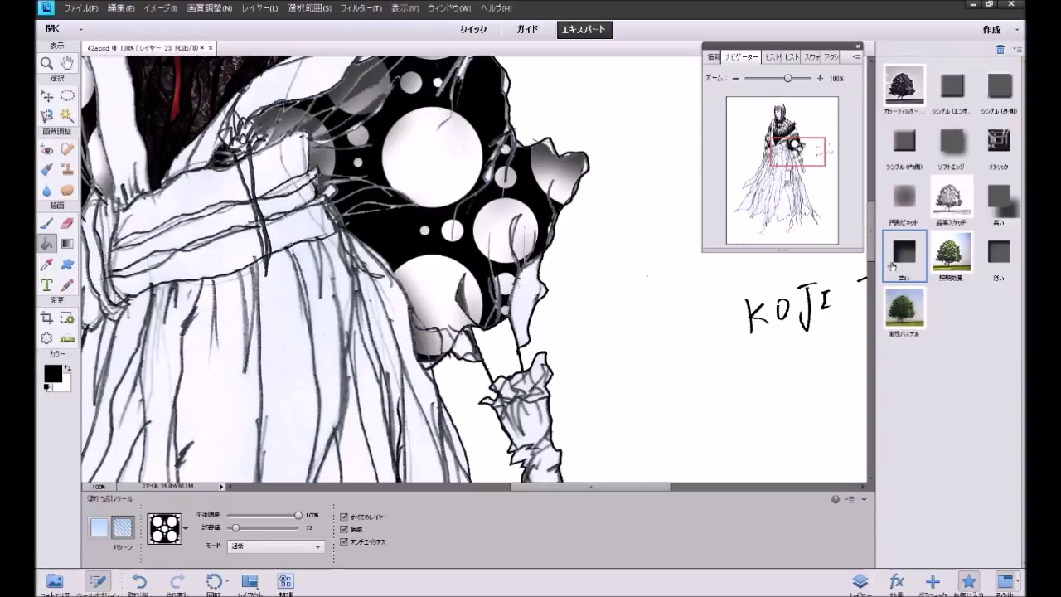
# Step: Fill two small white gaps at the sleeve edge black, then zoom out to 50%
pyautogui.click(519, 299)
pyautogui.click(464, 342)
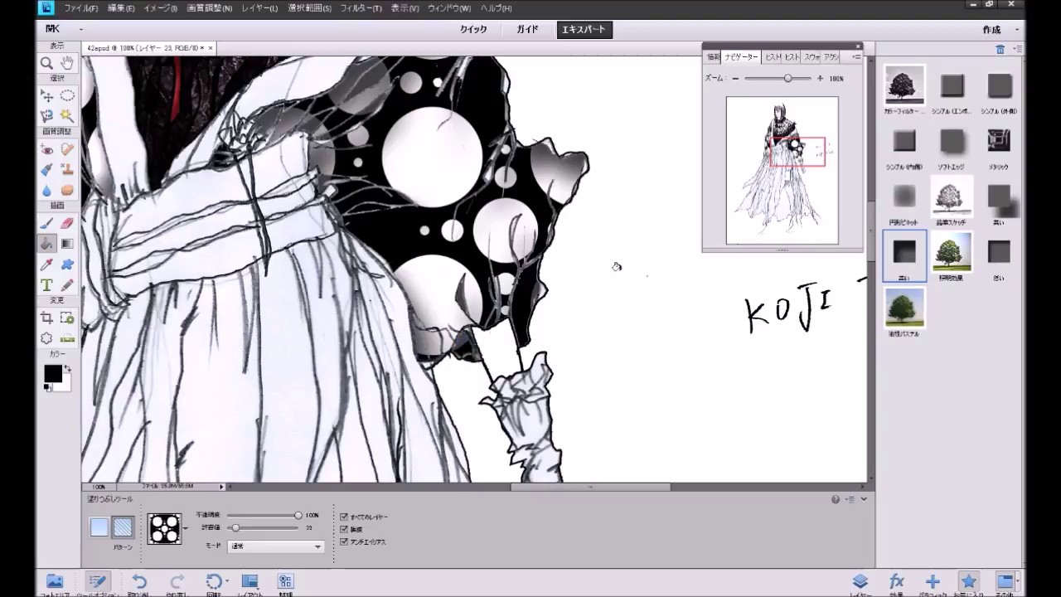
pyautogui.click(735, 78)
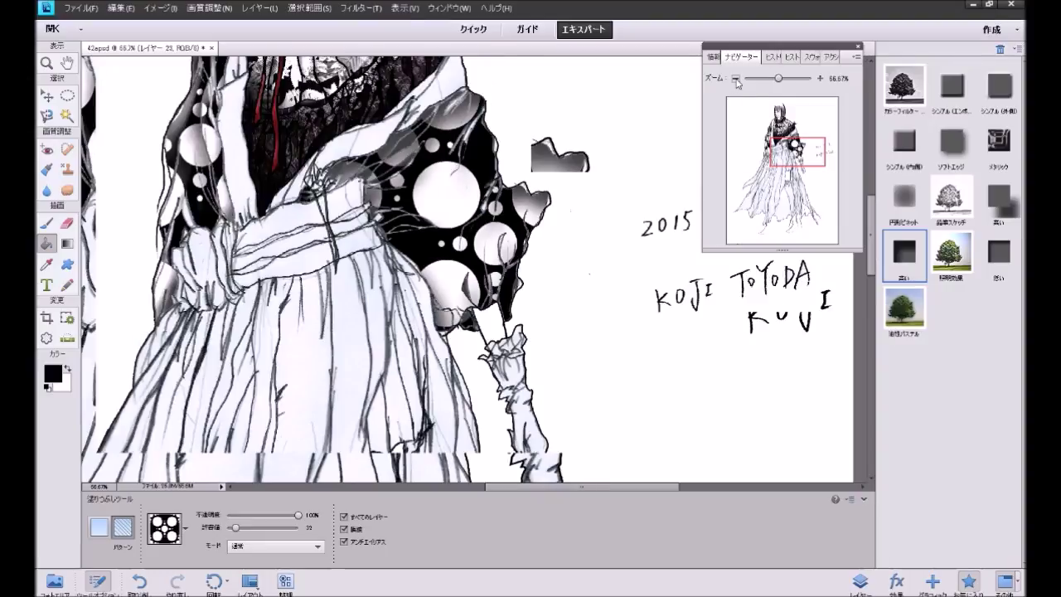
pyautogui.click(735, 78)
pyautogui.moveTo(794, 153); pyautogui.dragTo(787, 145)
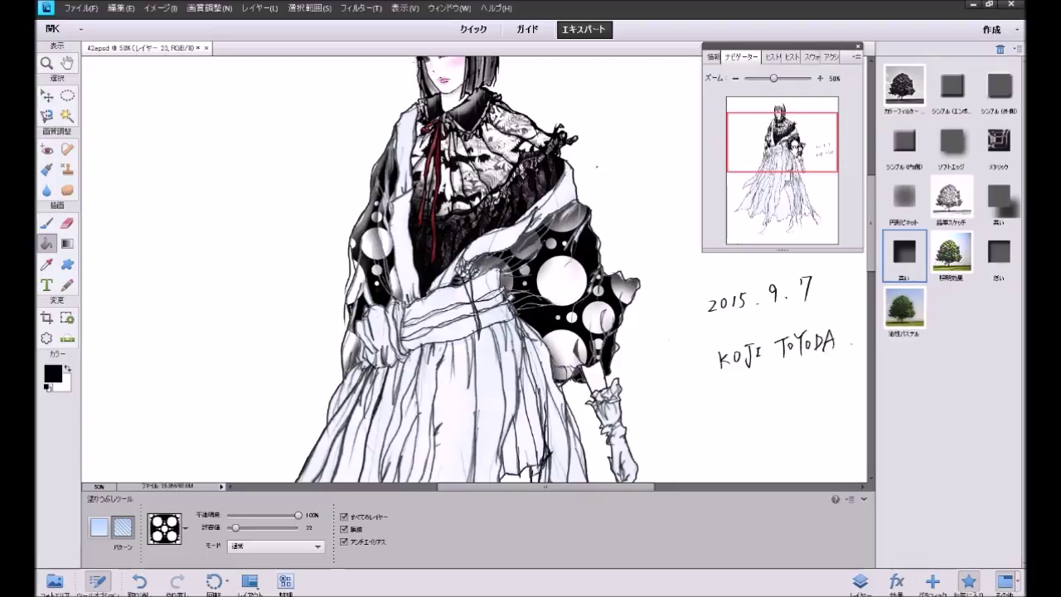
pyautogui.moveTo(787, 144); pyautogui.dragTo(787, 139)
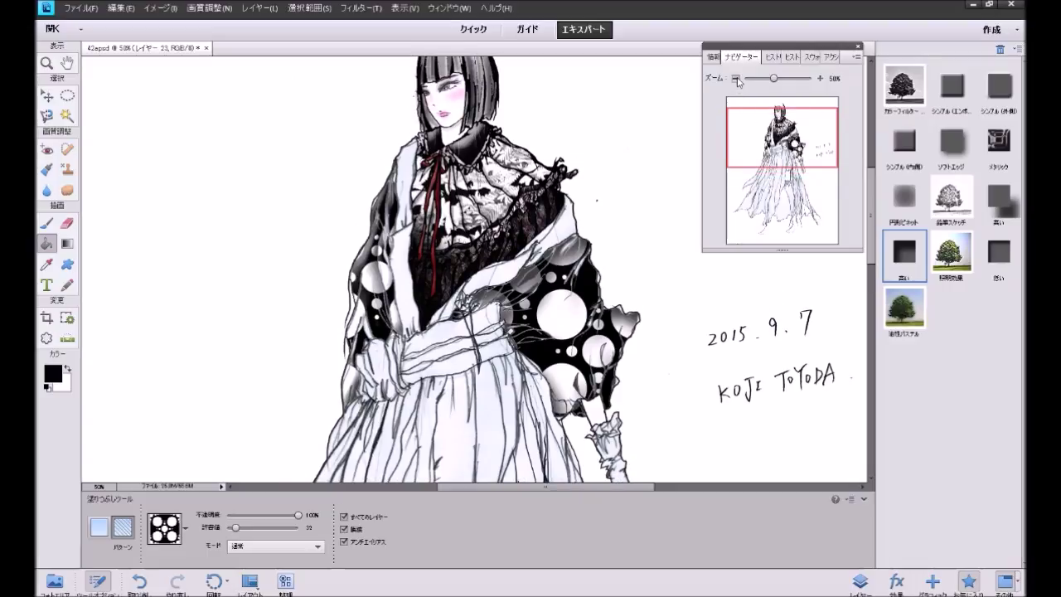
# Step: Zoom out to 25% to review the whole drawing, then return to 50% with the layer list showing
pyautogui.click(735, 78)
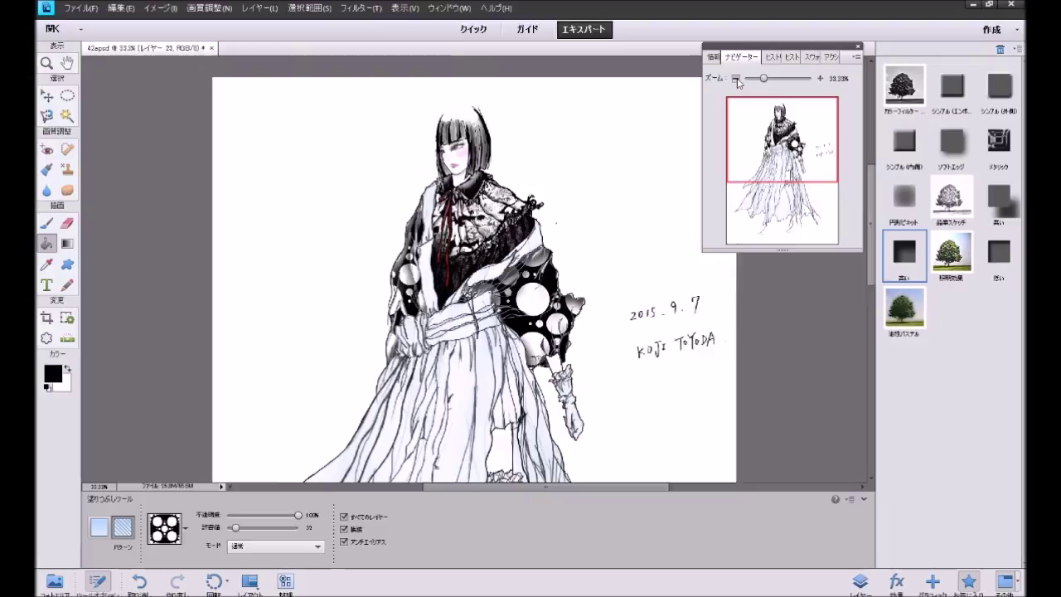
pyautogui.click(734, 78)
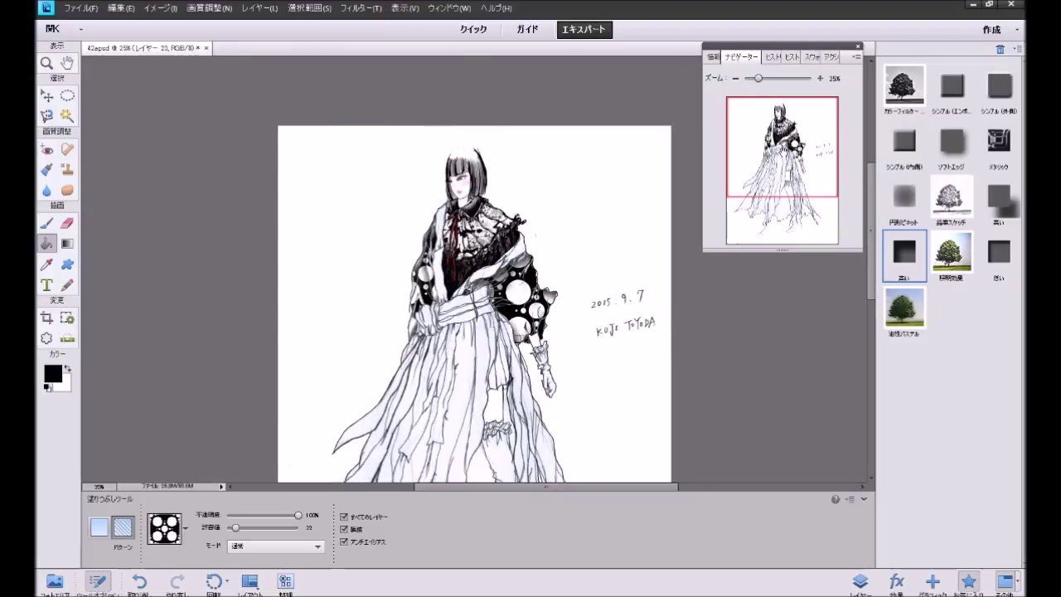
pyautogui.scroll(-2, 475, 303)
pyautogui.hscroll(3, 475, 303)
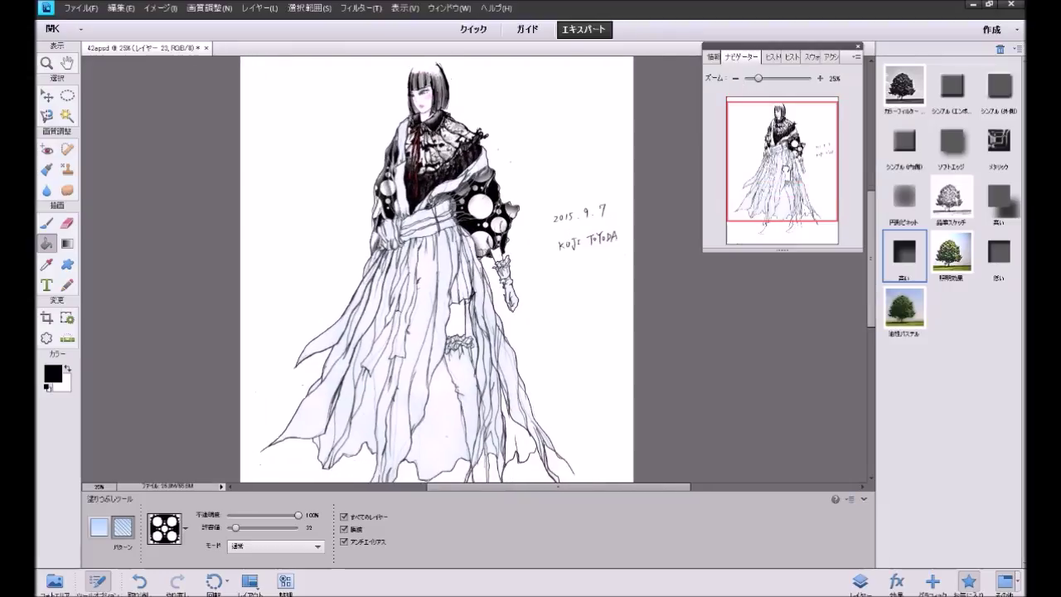
pyautogui.click(820, 78)
pyautogui.click(820, 78)
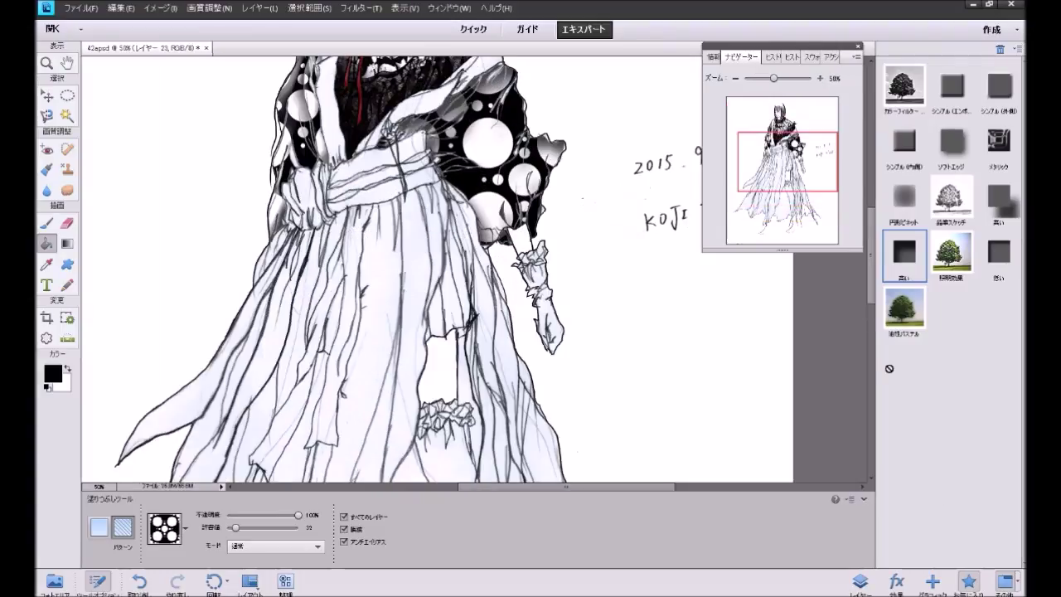
pyautogui.click(860, 582)
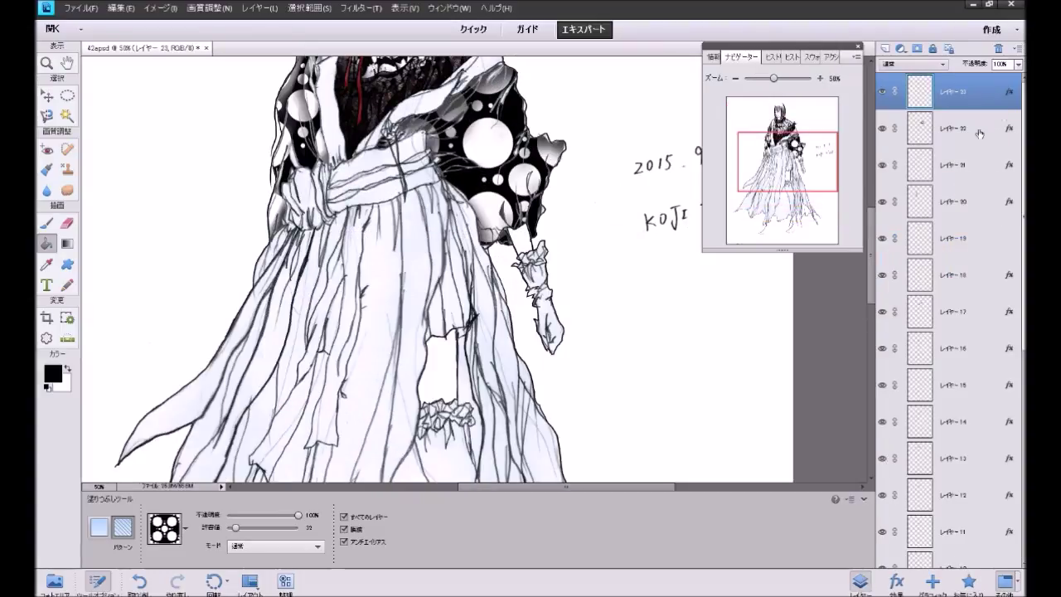
# Step: Add a 3 px black stroke (境界線) to Layer 22's style
pyautogui.doubleClick(1010, 94)
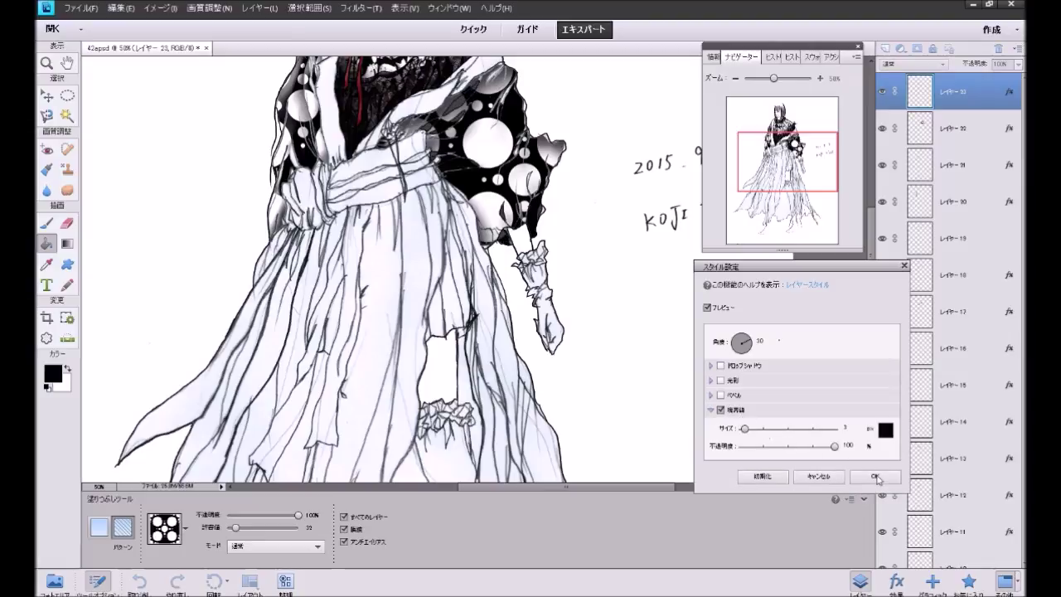
pyautogui.click(877, 477)
pyautogui.click(1010, 129)
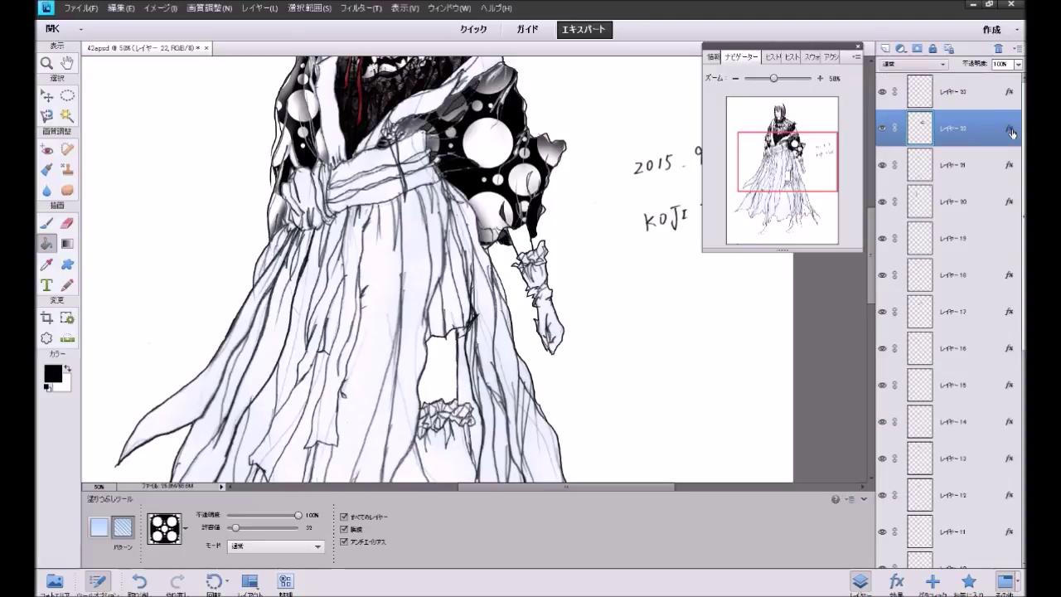
pyautogui.doubleClick(1010, 129)
pyautogui.click(721, 410)
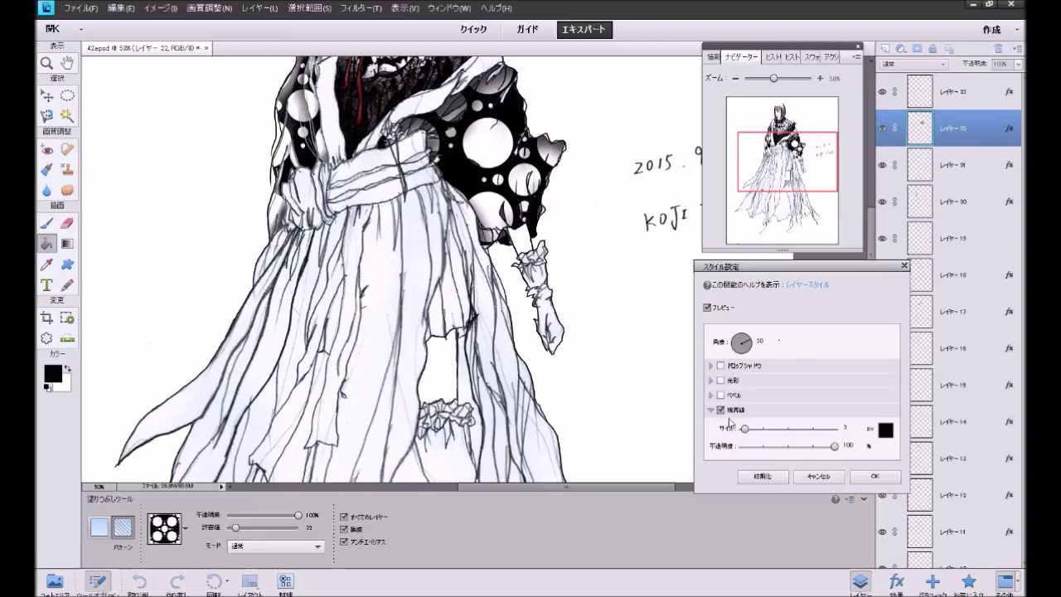
pyautogui.click(876, 477)
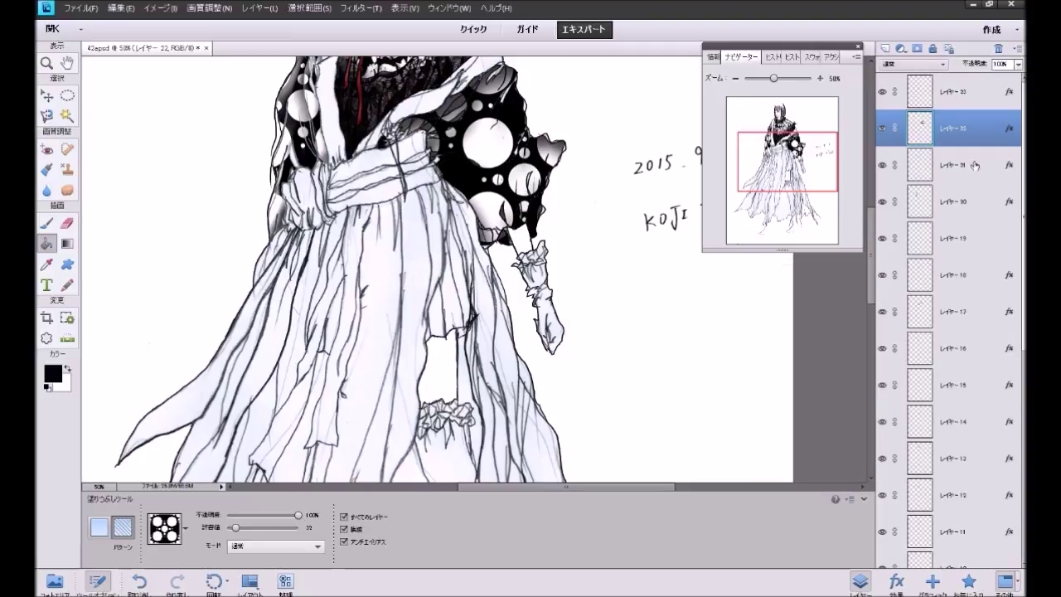
# Step: Add the same 3 px black stroke to the styles of Layers 21 and 20
pyautogui.click(1009, 166)
pyautogui.doubleClick(1010, 166)
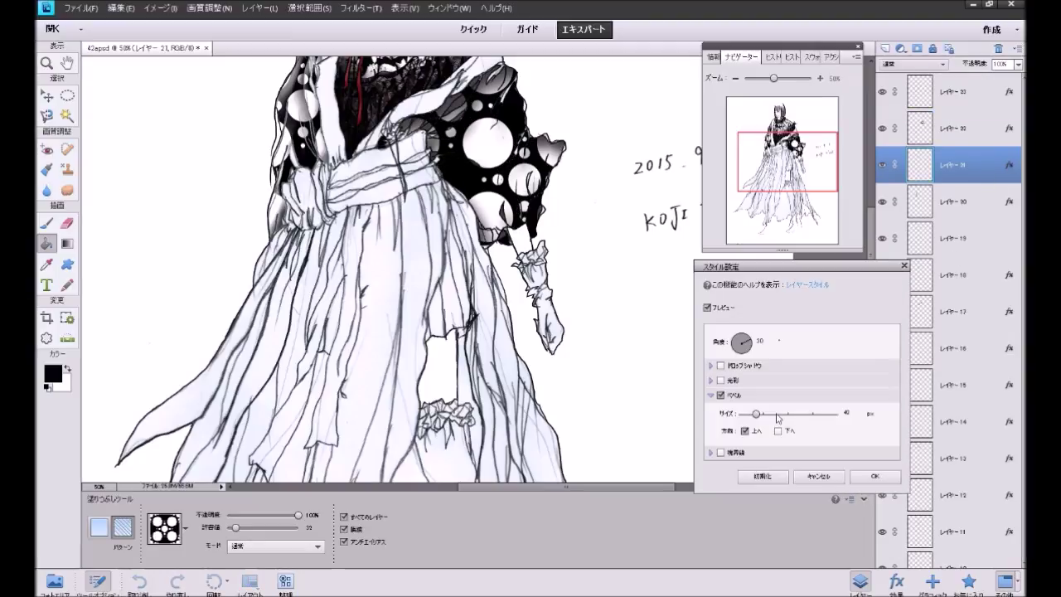
pyautogui.click(736, 452)
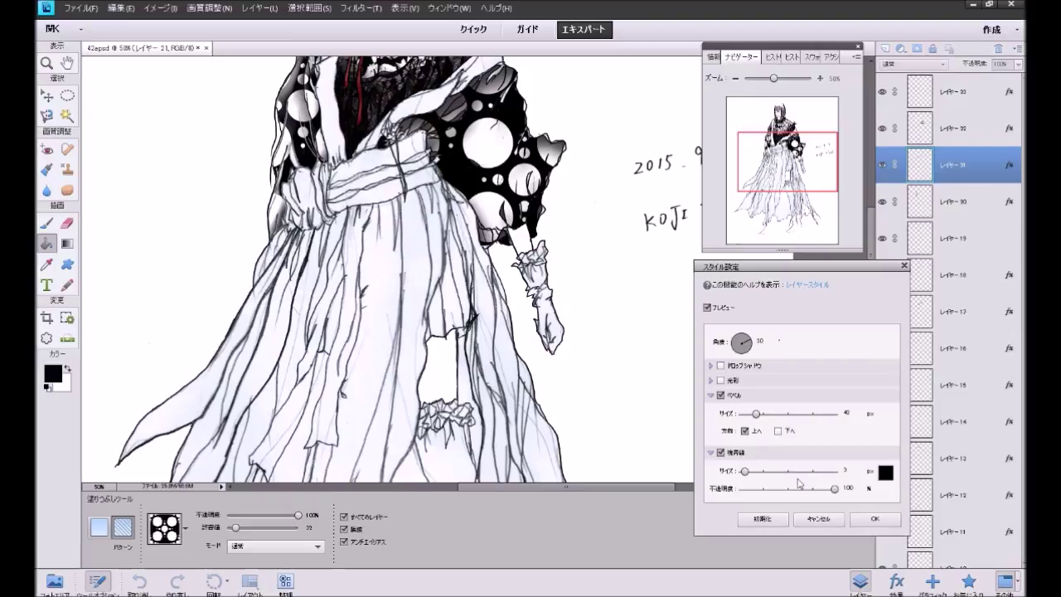
pyautogui.click(875, 518)
pyautogui.click(1005, 203)
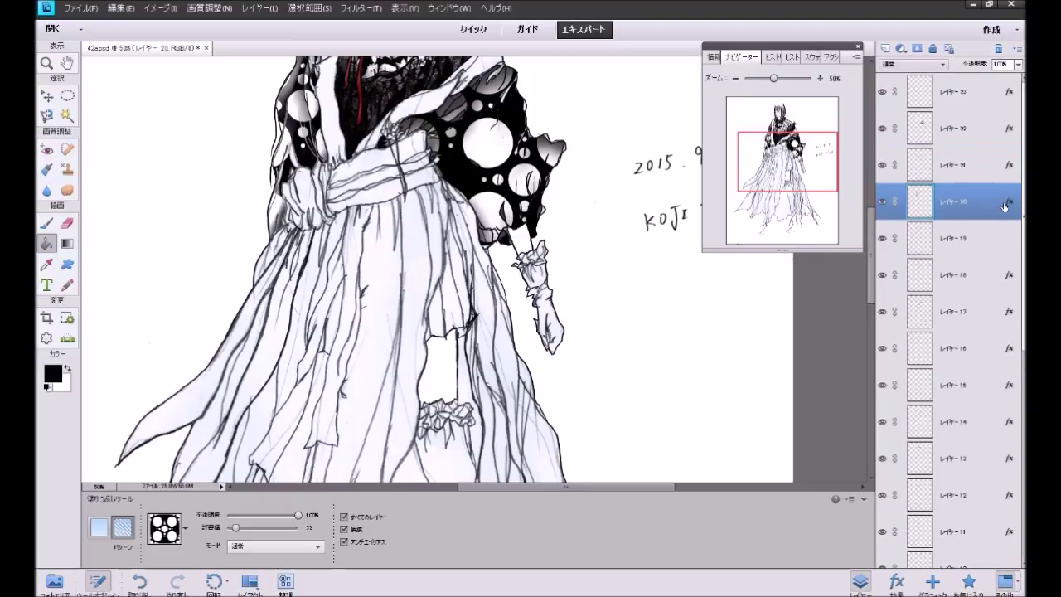
pyautogui.doubleClick(1010, 206)
pyautogui.click(721, 453)
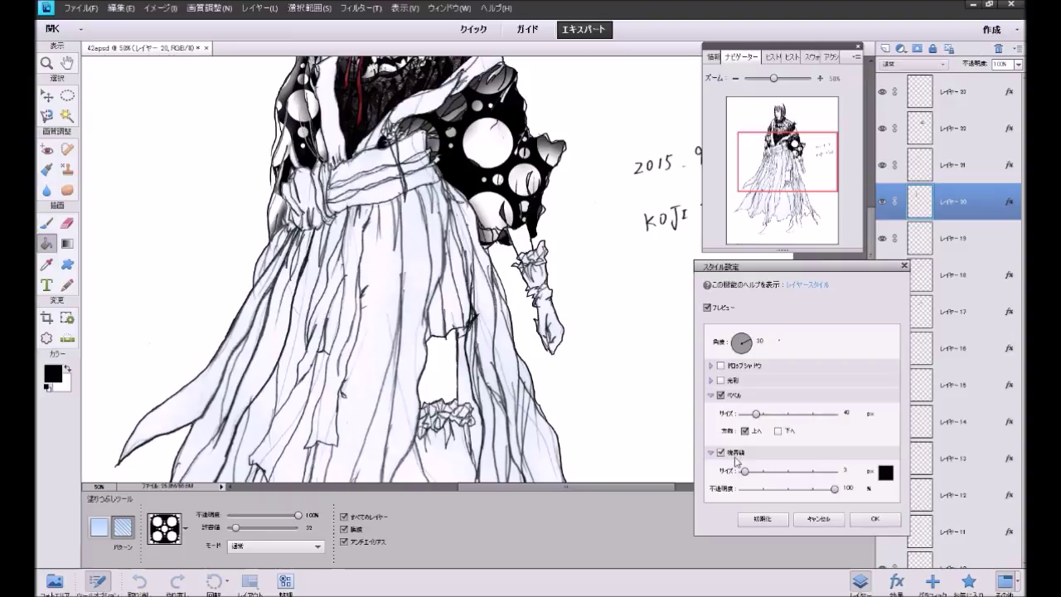
pyautogui.click(879, 518)
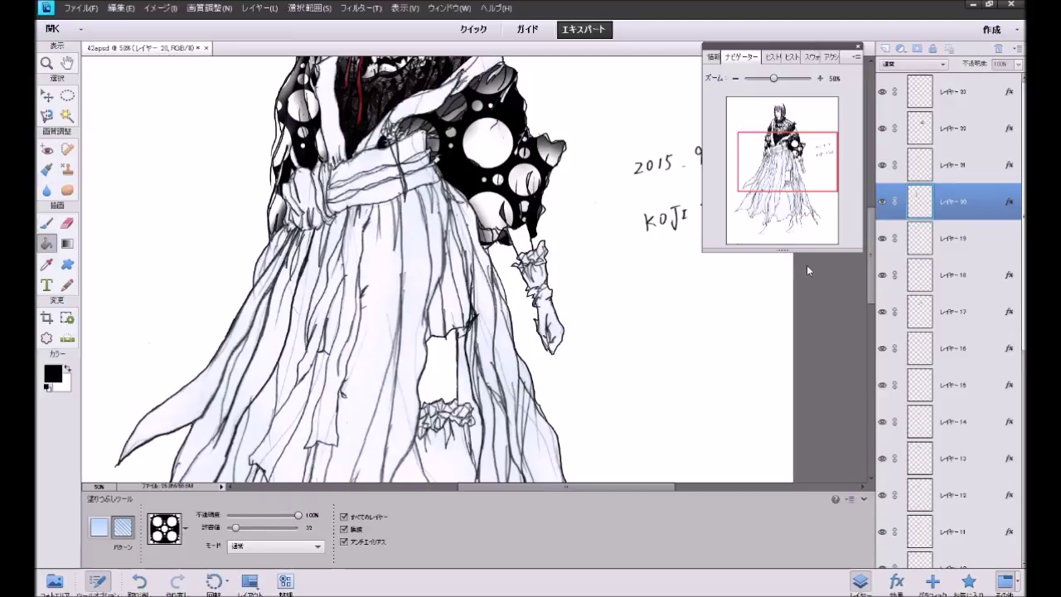
pyautogui.moveTo(776, 174)
pyautogui.mouseDown()
pyautogui.moveTo(767, 174)
pyautogui.moveTo(782, 142)
pyautogui.mouseUp()
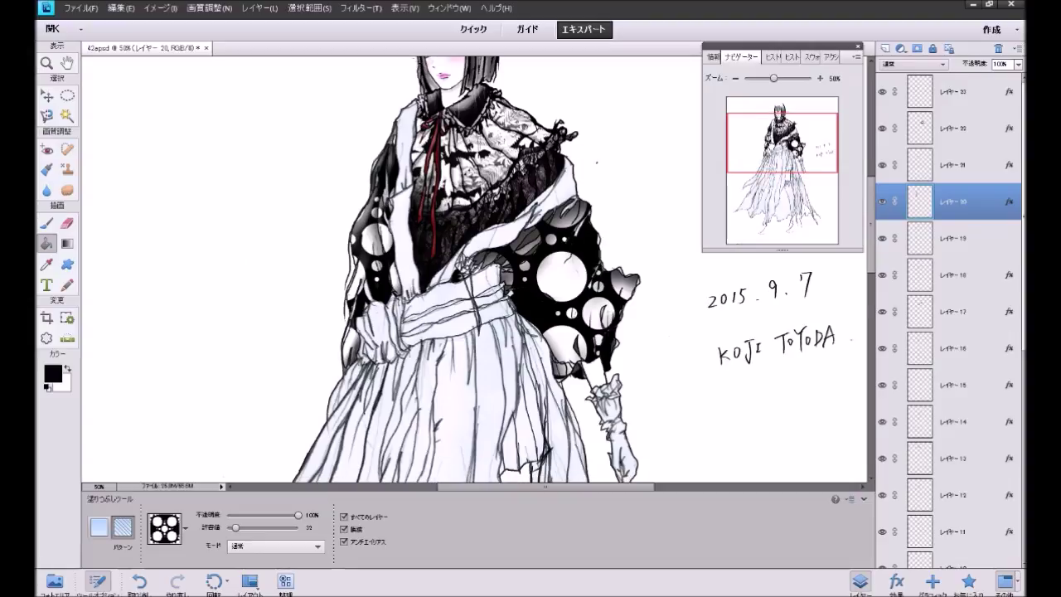
# Step: Apply the シンプル(内側) style from Favorites to layer 22 so the sleeve circles look rounded
pyautogui.scroll(-1, 464, 269)
pyautogui.scroll(-1, 465, 269)
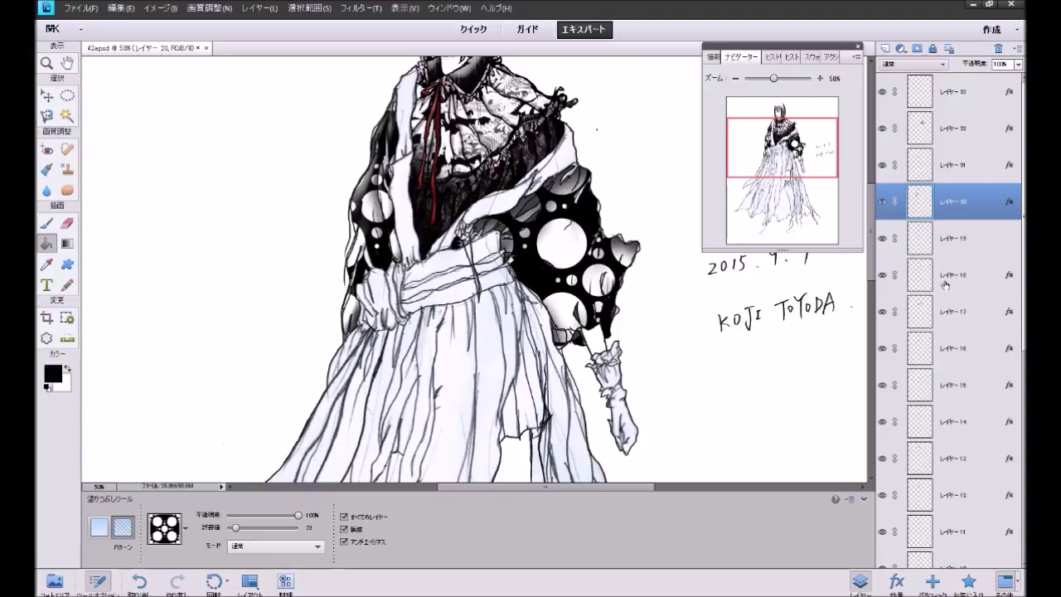
pyautogui.click(954, 138)
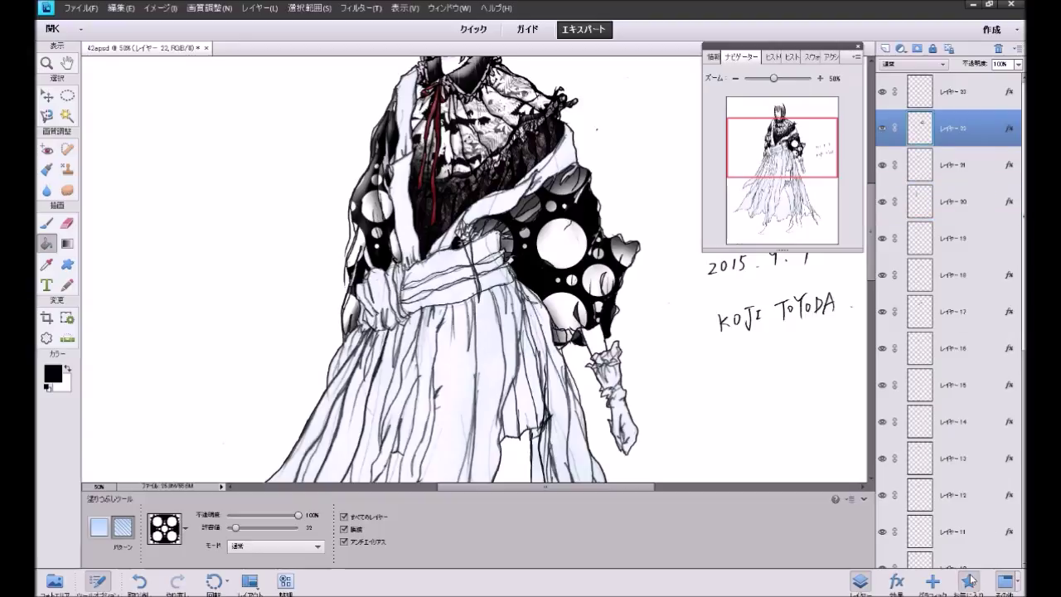
pyautogui.click(977, 582)
pyautogui.doubleClick(910, 150)
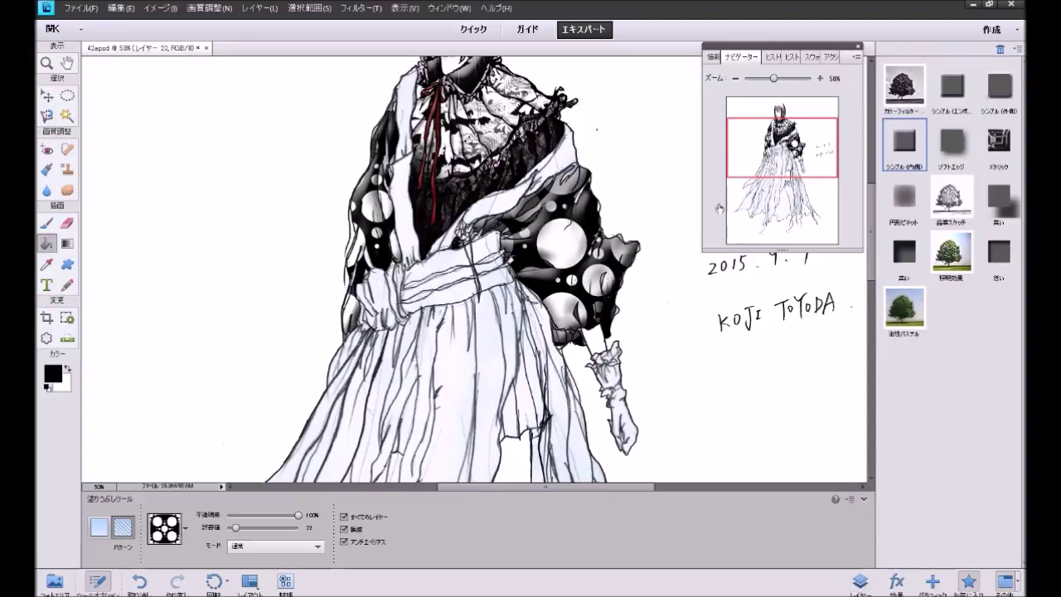
pyautogui.moveTo(765, 150)
pyautogui.mouseDown()
pyautogui.moveTo(765, 136)
pyautogui.moveTo(759, 145)
pyautogui.mouseUp()
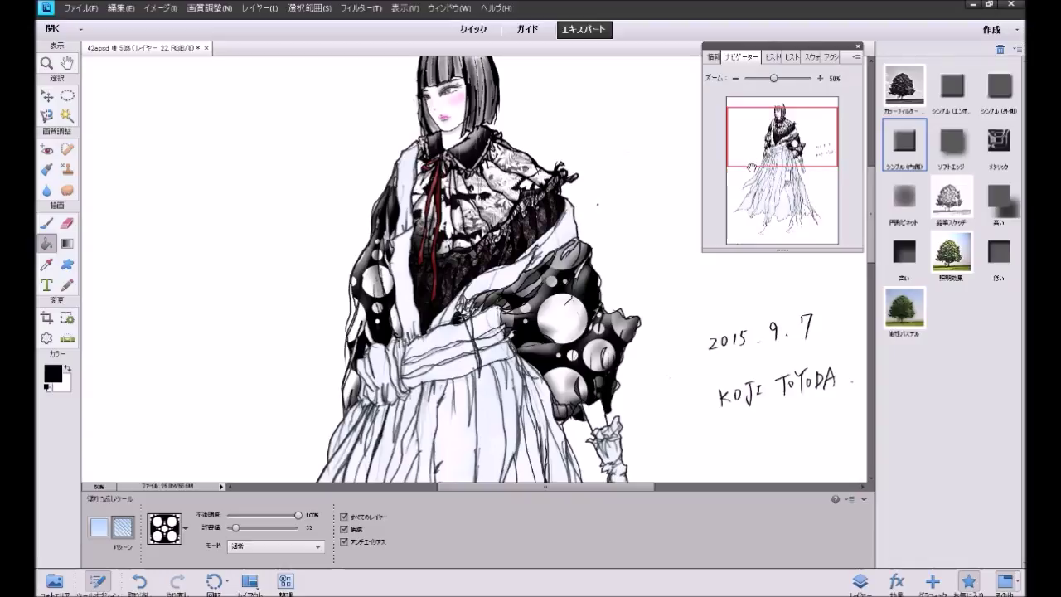
# Step: Toggle visibility of layers 17, 13, 14 and a lower layer to check their contents
pyautogui.click(859, 581)
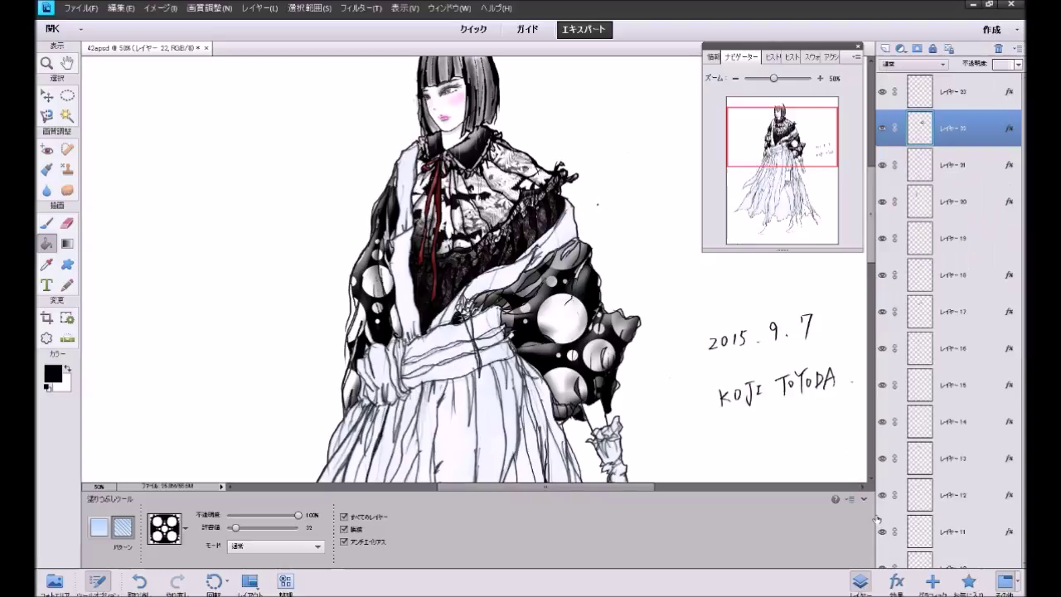
pyautogui.click(934, 322)
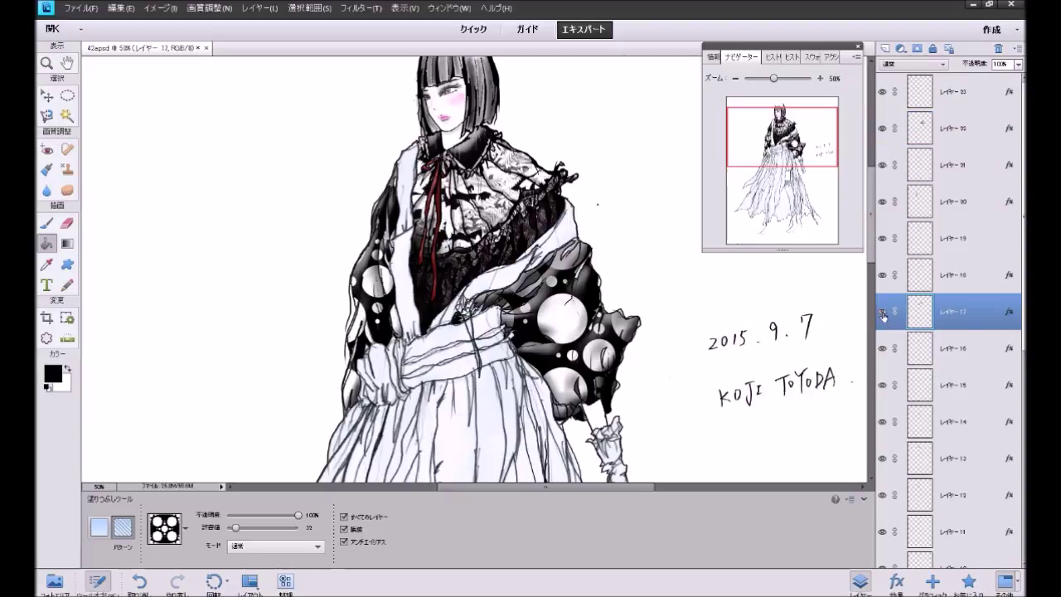
pyautogui.click(883, 315)
pyautogui.click(884, 314)
pyautogui.click(883, 459)
pyautogui.click(883, 458)
pyautogui.click(883, 423)
pyautogui.click(883, 424)
pyautogui.scroll(-1, 884, 424)
pyautogui.scroll(-2, 883, 424)
pyautogui.scroll(-1, 883, 424)
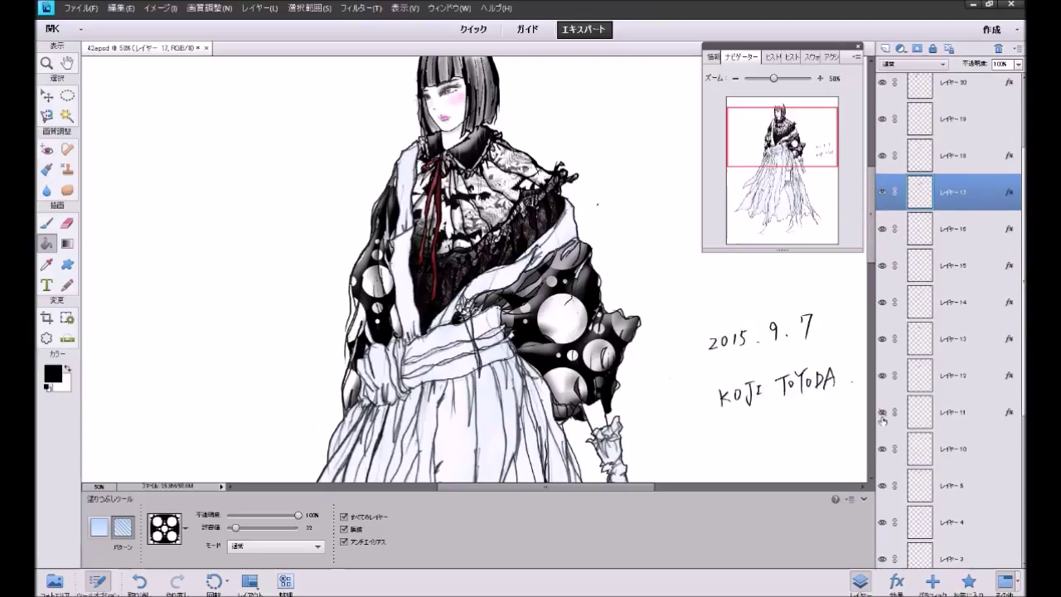
pyautogui.click(883, 415)
pyautogui.click(883, 414)
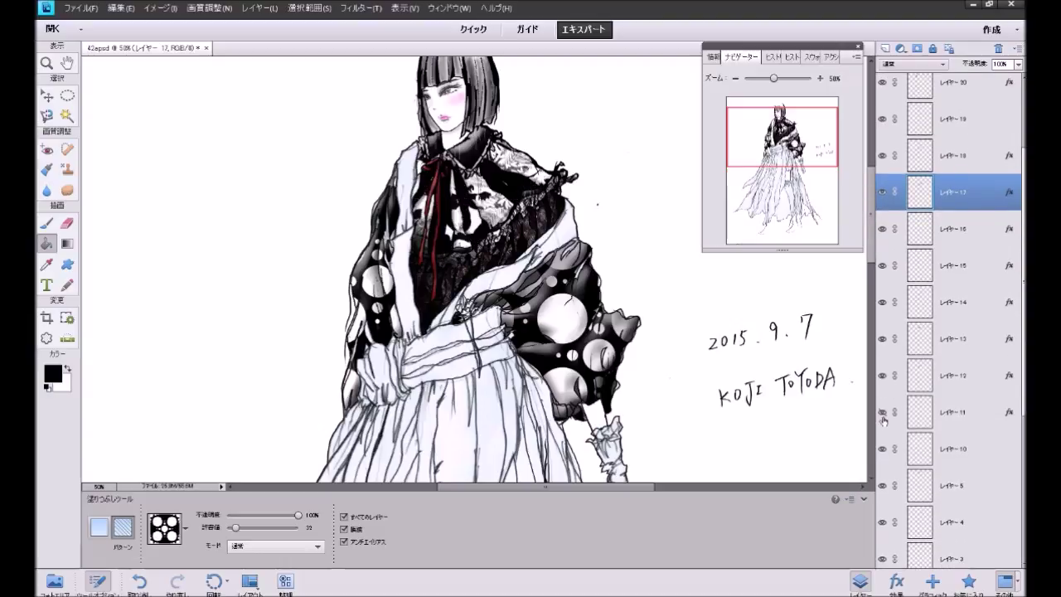
# Step: Apply the シンプル(内側) style to layers 11 and 12, undoing and redoing it on layer 12
pyautogui.click(924, 419)
pyautogui.click(969, 580)
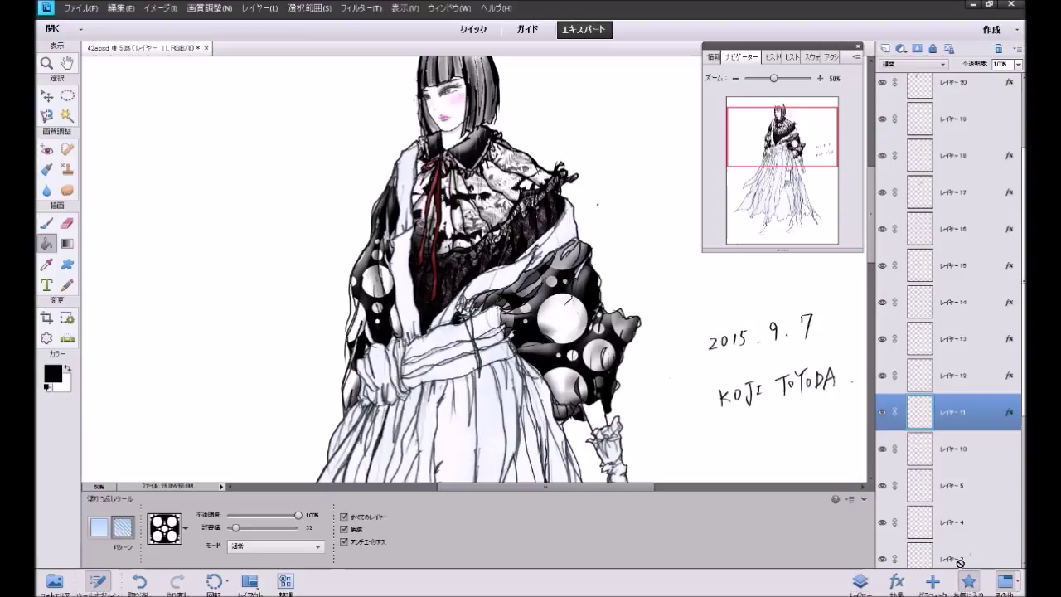
pyautogui.doubleClick(902, 157)
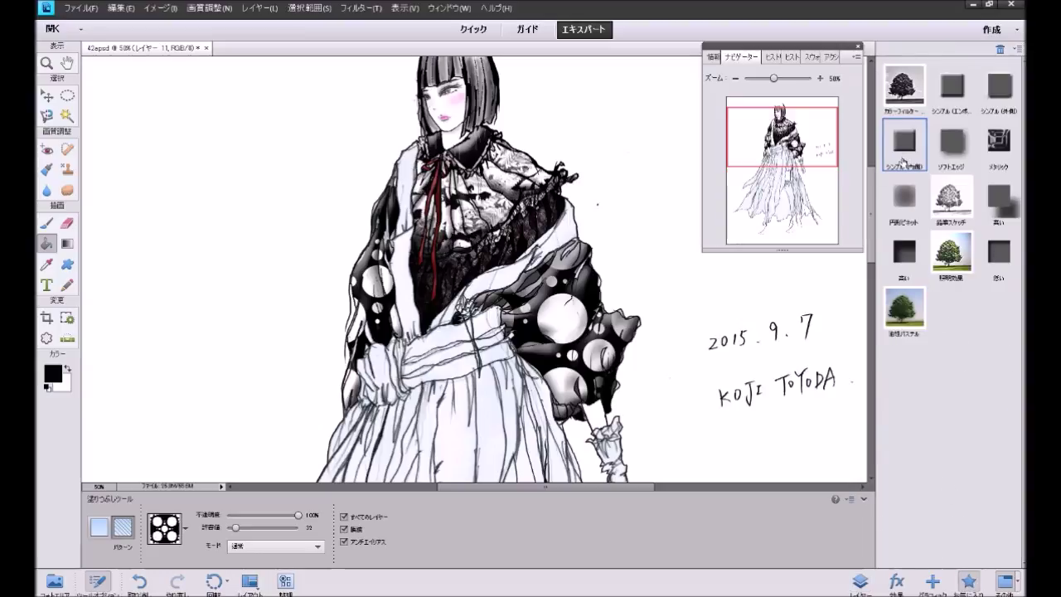
pyautogui.click(861, 582)
pyautogui.click(949, 375)
pyautogui.click(969, 581)
pyautogui.click(904, 145)
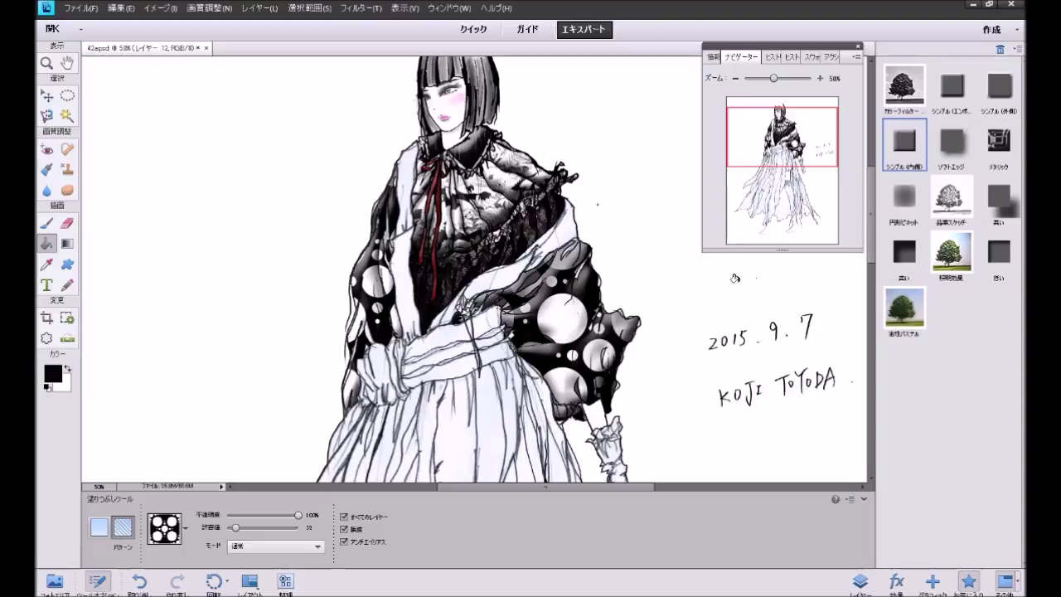
pyautogui.hotkey('ctrl', 'z')
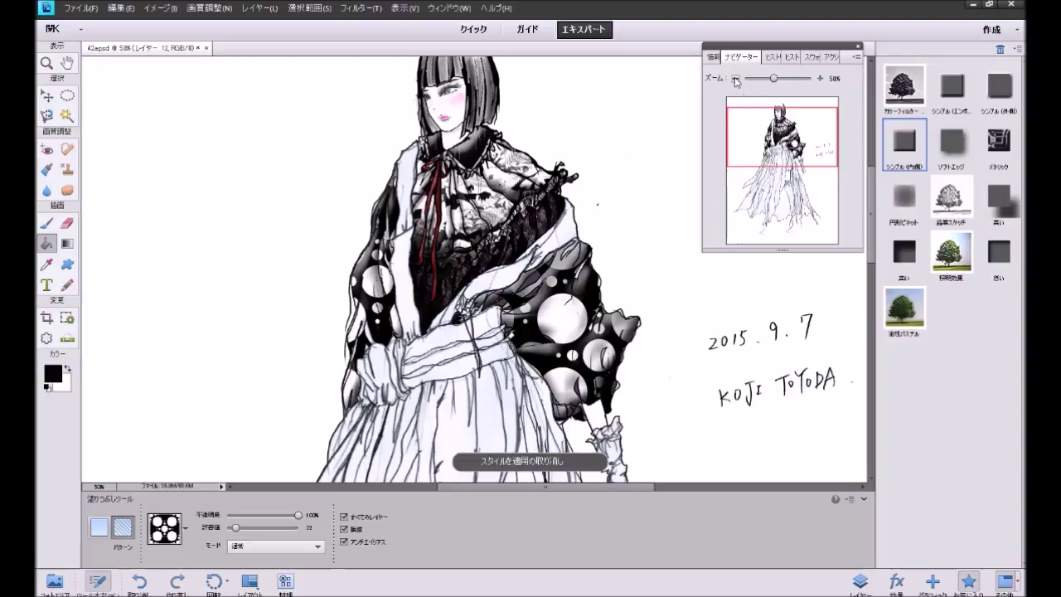
pyautogui.moveTo(777, 132); pyautogui.dragTo(777, 136)
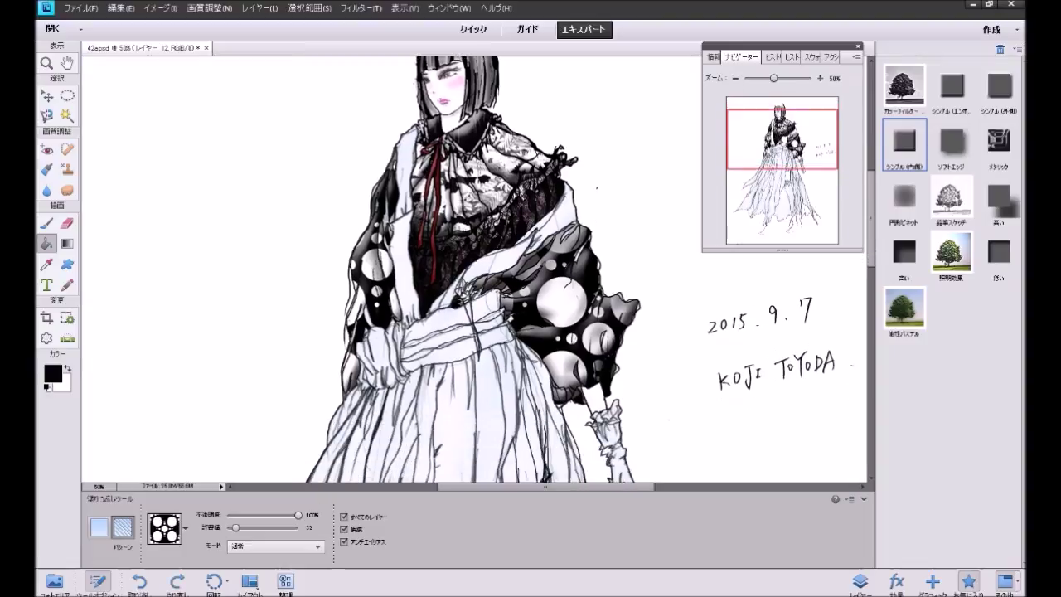
pyautogui.hotkey('ctrl', 'y')
pyautogui.click(735, 78)
# Step: Zoom out to 25% and add a new empty layer on top
pyautogui.click(735, 78)
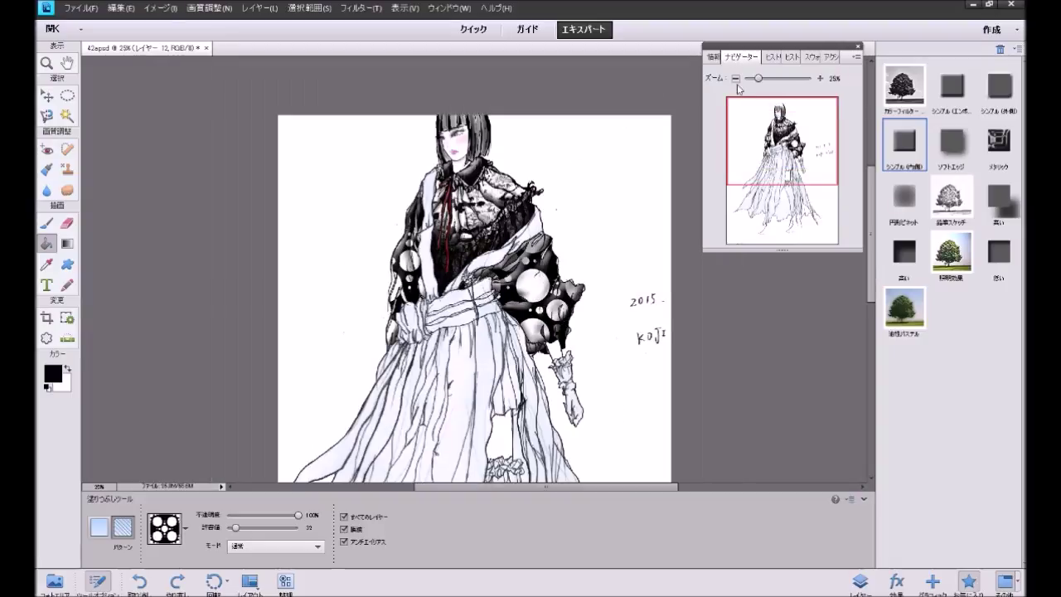
pyautogui.moveTo(779, 162); pyautogui.dragTo(780, 171)
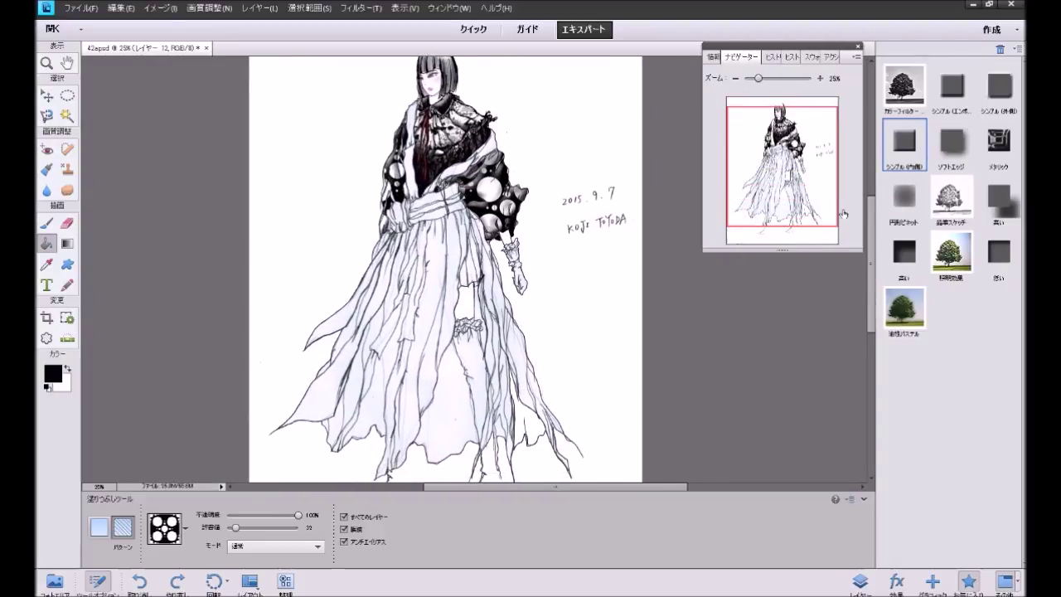
pyautogui.click(860, 582)
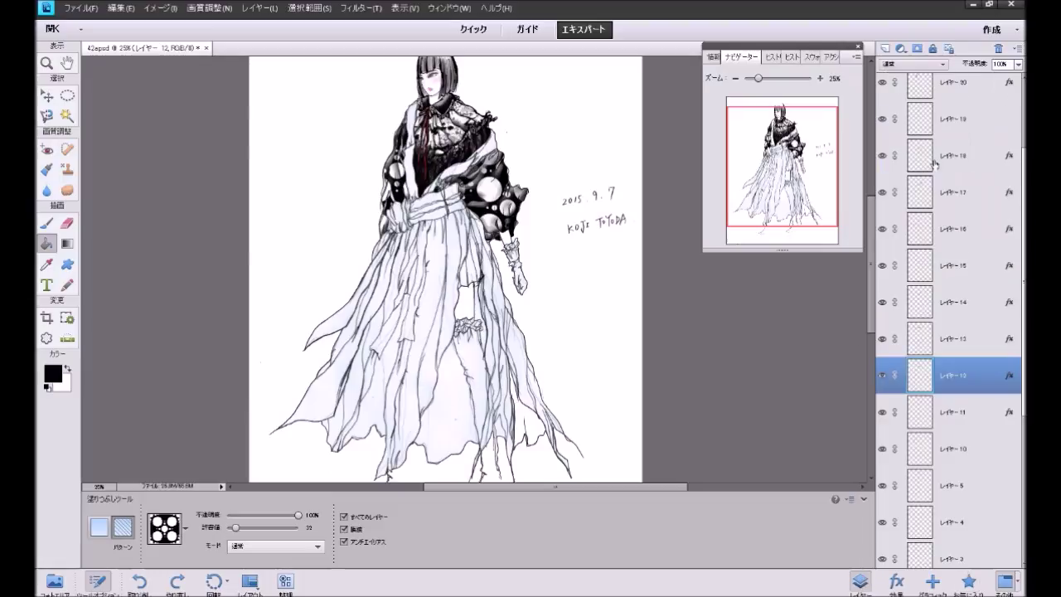
pyautogui.scroll(3, 950, 332)
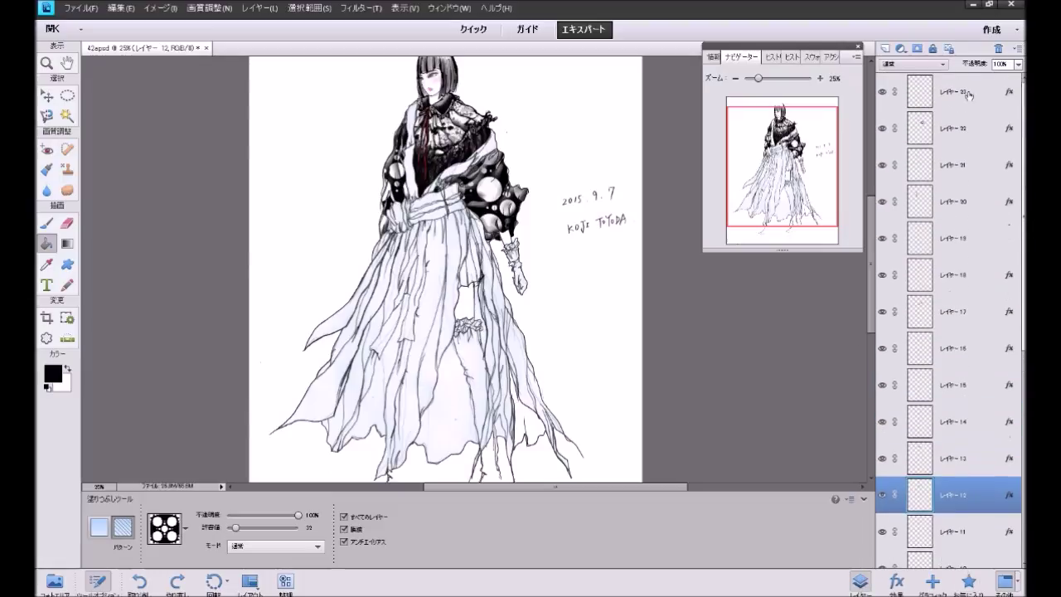
pyautogui.click(886, 48)
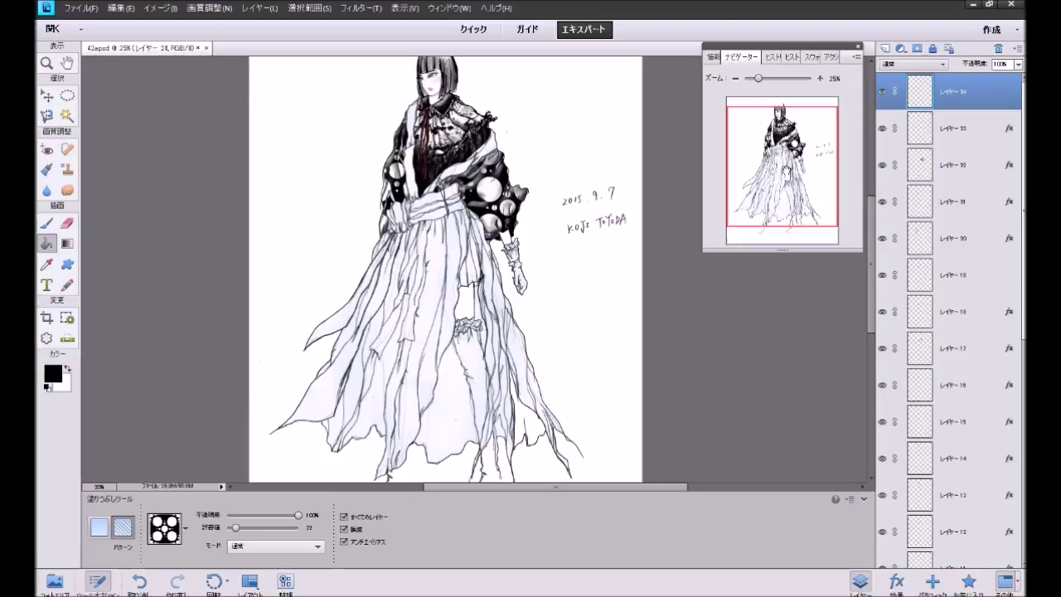
# Step: Zoom to 50% and scroll over the skirt to inspect it, then return to 25%
pyautogui.click(820, 78)
pyautogui.click(820, 78)
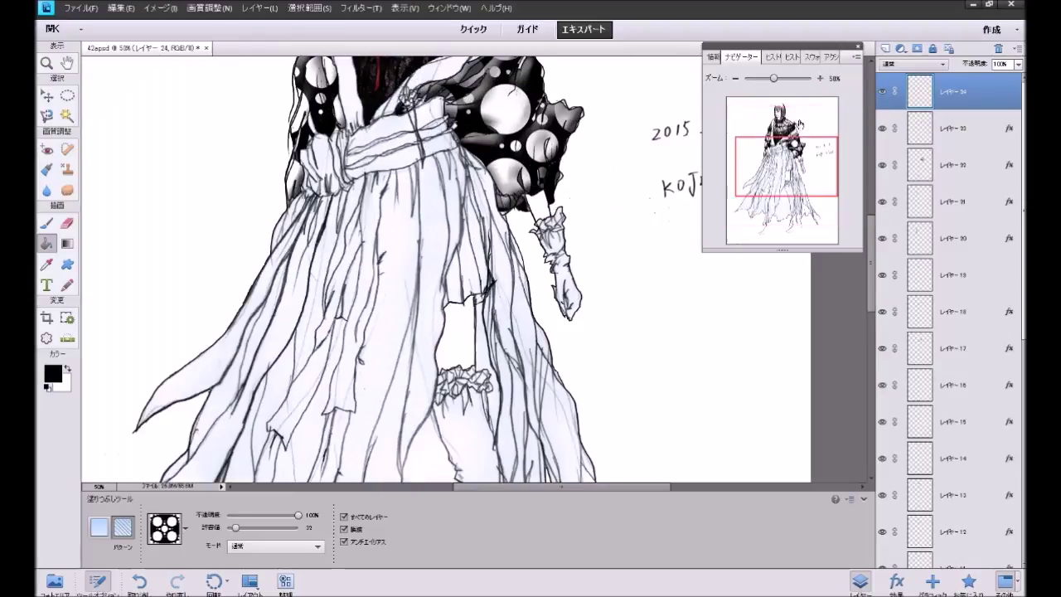
pyautogui.scroll(-5, 477, 270)
pyautogui.scroll(-2, 477, 269)
pyautogui.scroll(-1, 477, 270)
pyautogui.scroll(-1, 477, 269)
pyautogui.scroll(-1, 476, 269)
pyautogui.scroll(2, 476, 270)
pyautogui.scroll(2, 476, 270)
pyautogui.scroll(2, 477, 270)
pyautogui.scroll(2, 476, 270)
pyautogui.scroll(2, 476, 270)
pyautogui.scroll(-3, 477, 269)
pyautogui.scroll(-2, 477, 270)
pyautogui.scroll(-2, 476, 270)
pyautogui.scroll(2, 476, 270)
pyautogui.scroll(2, 477, 269)
pyautogui.scroll(2, 477, 269)
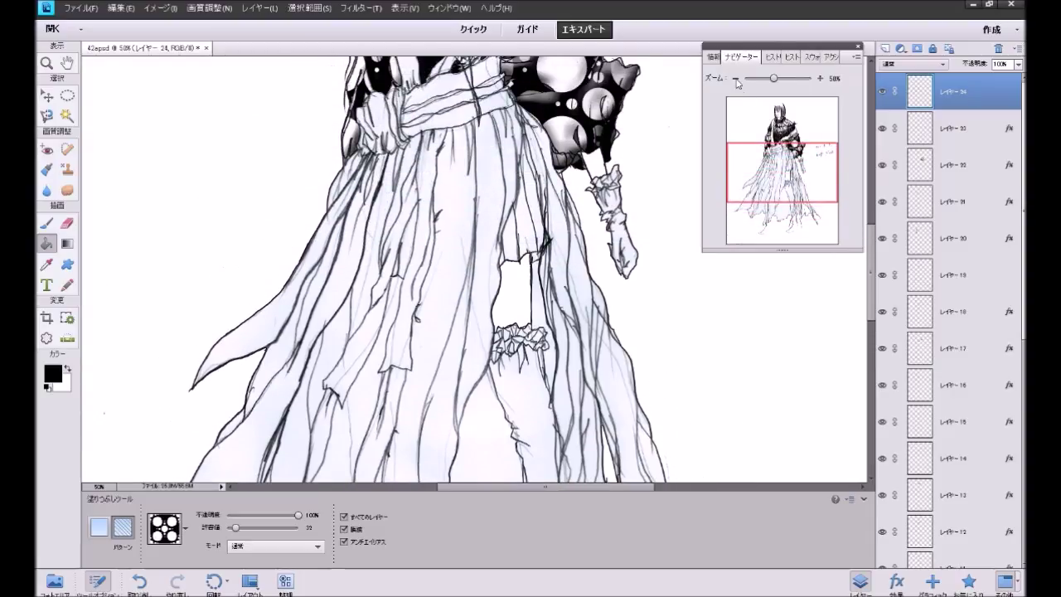
pyautogui.click(734, 78)
pyautogui.click(734, 78)
pyautogui.scroll(-1, 477, 270)
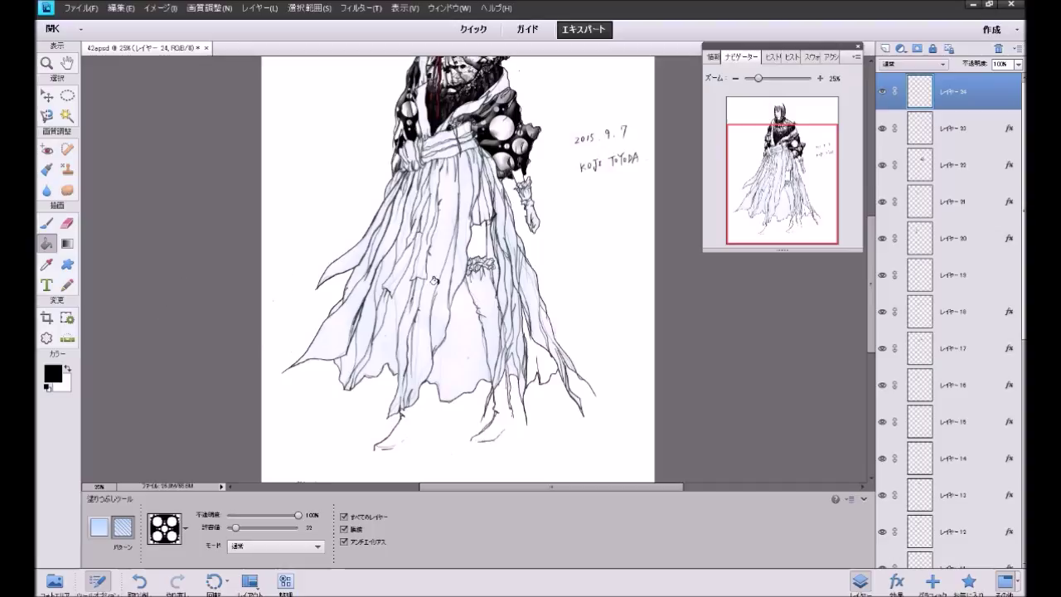
# Step: Fill several narrow dress strips with the circle pattern, undoing one mistaken fill
pyautogui.click(429, 350)
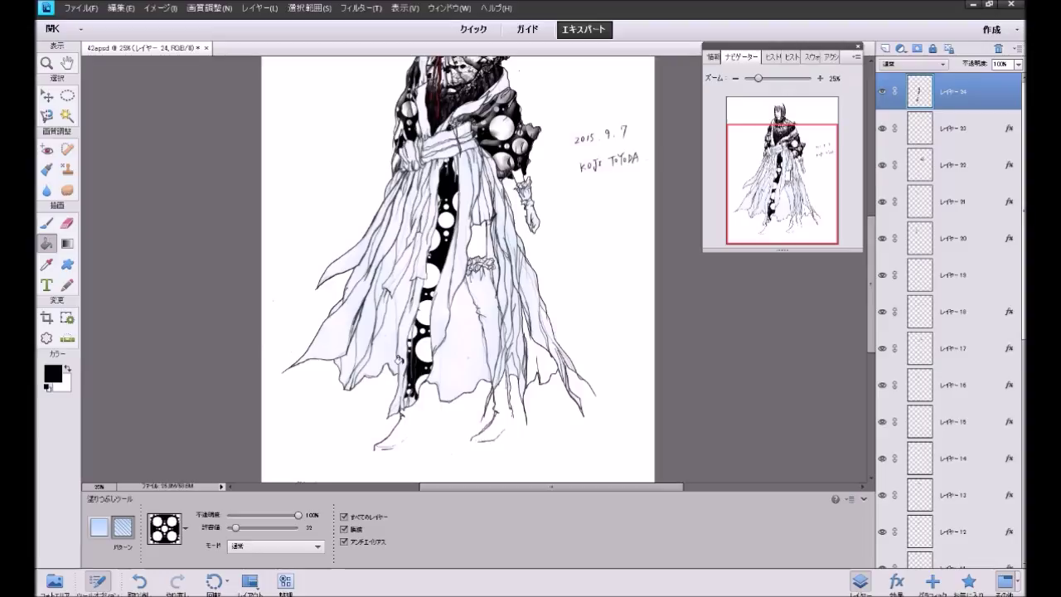
pyautogui.click(389, 341)
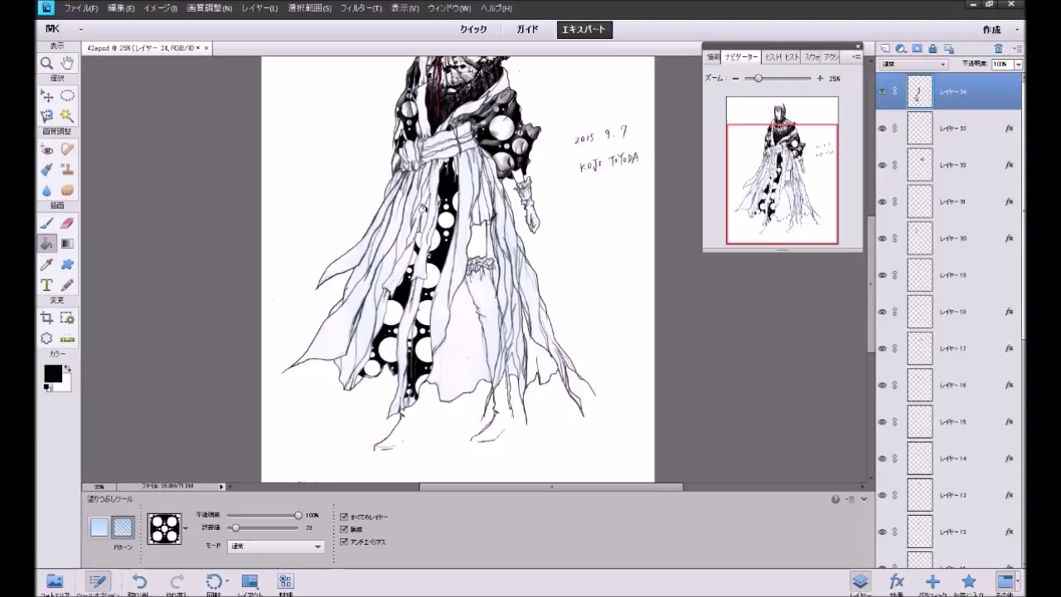
pyautogui.hotkey('ctrl', 'z')
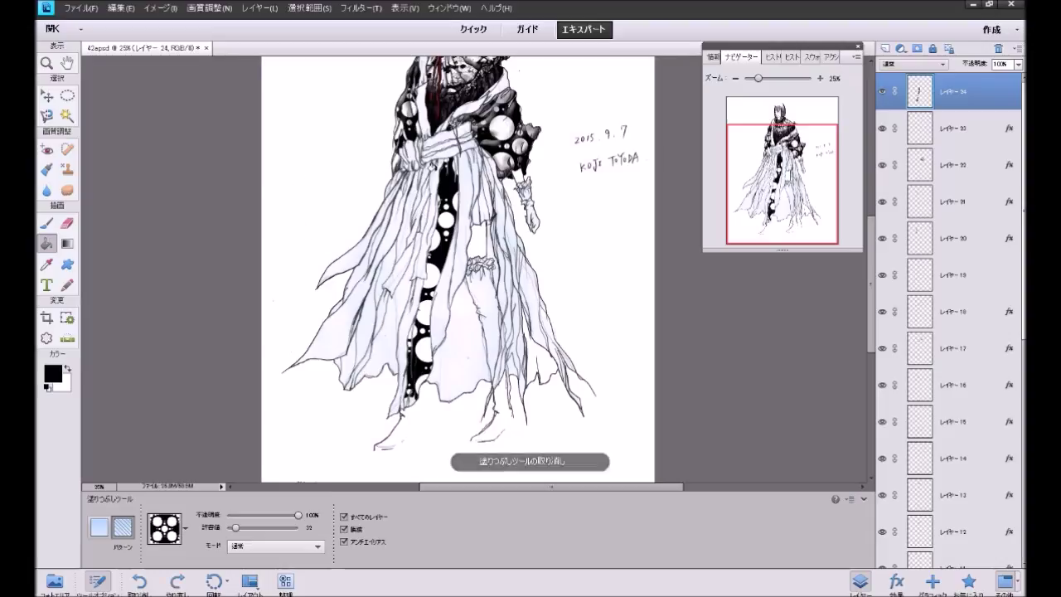
pyautogui.click(364, 325)
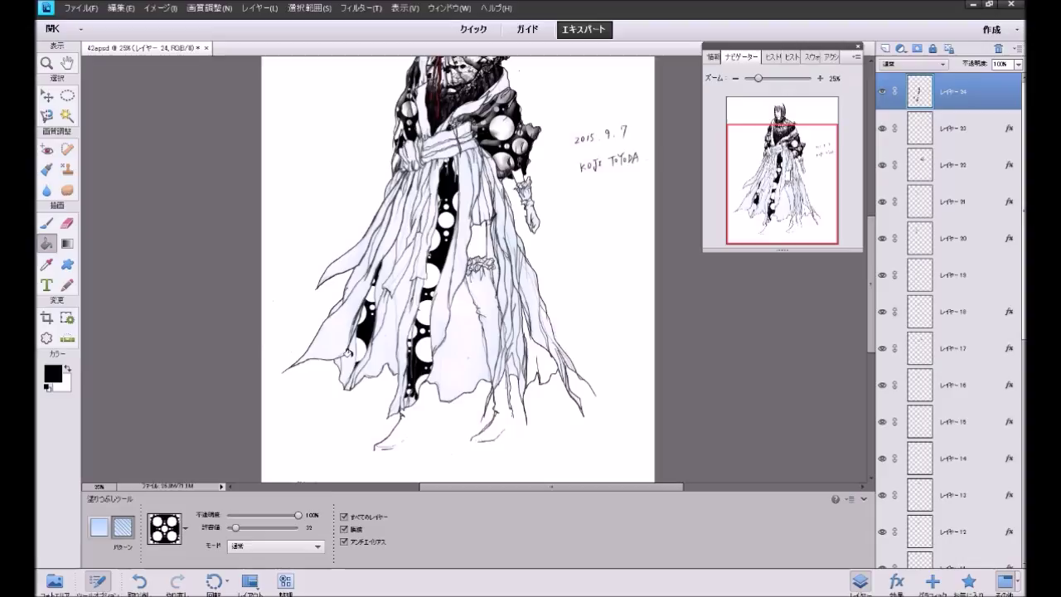
pyautogui.click(339, 362)
pyautogui.click(336, 359)
pyautogui.click(398, 232)
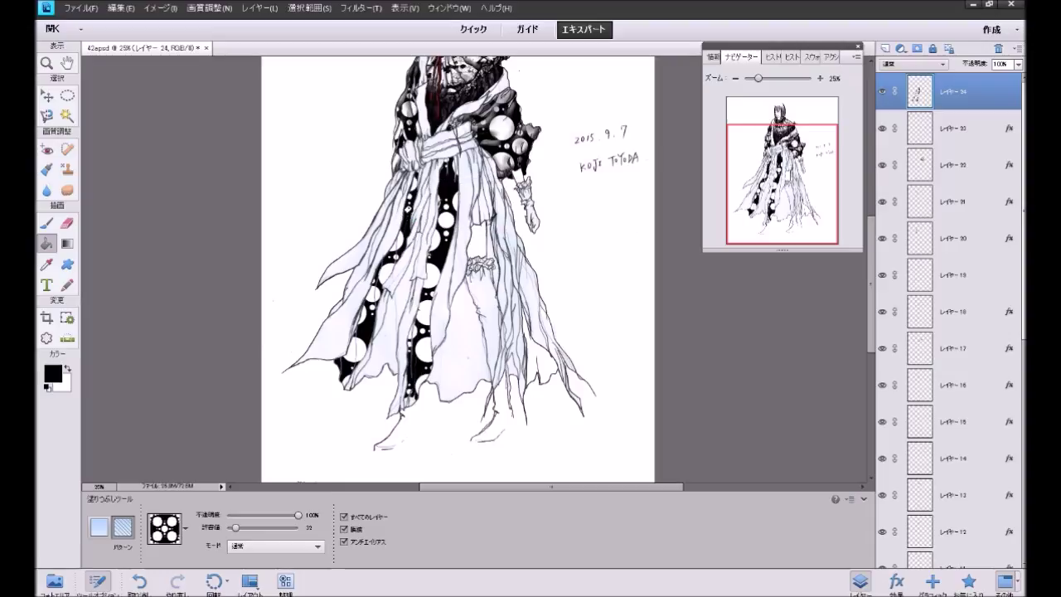
pyautogui.click(425, 167)
pyautogui.moveTo(770, 179); pyautogui.dragTo(764, 169)
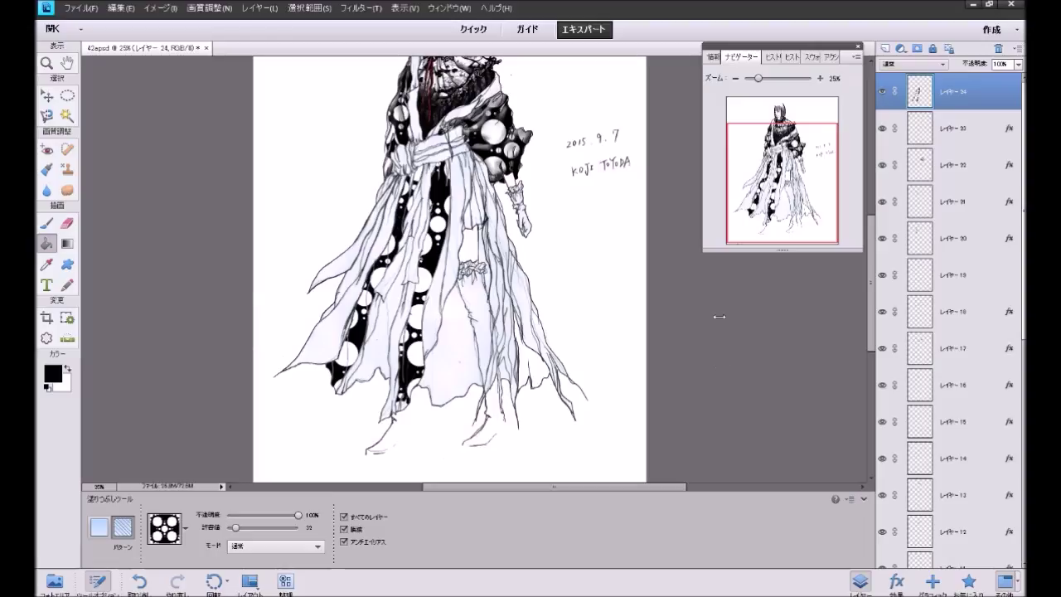
pyautogui.scroll(2, 719, 316)
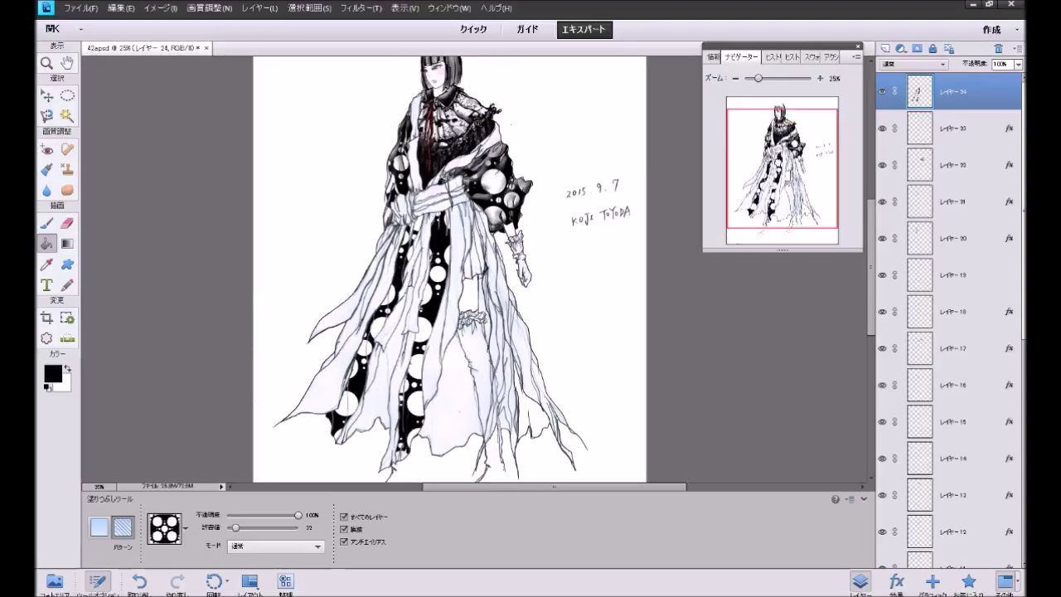
pyautogui.scroll(-1, 763, 329)
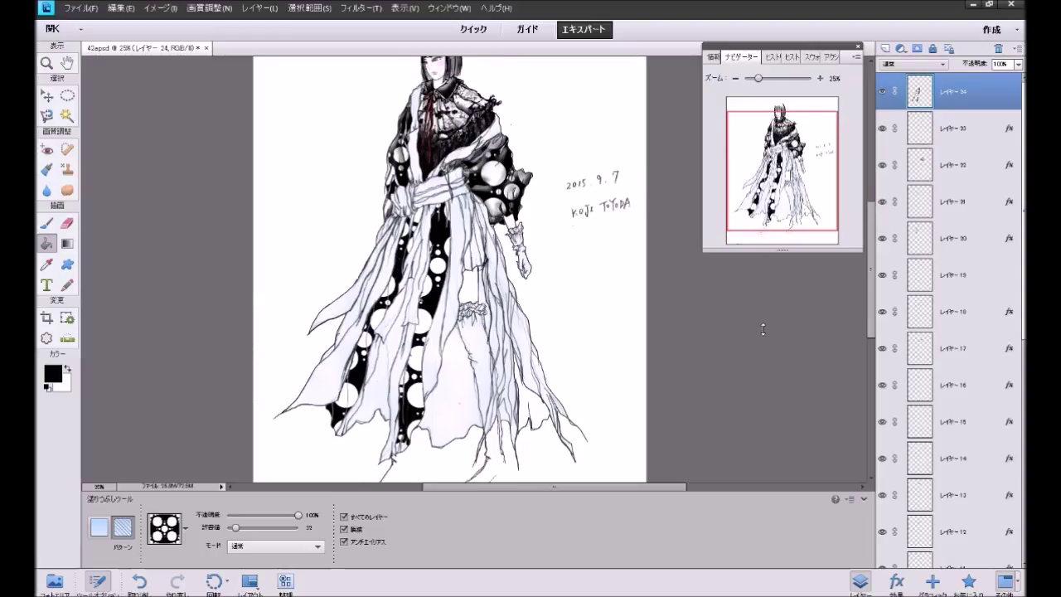
# Step: Fill the leg region and several central robe strips with the pattern, undoing wrong fills
pyautogui.click(976, 585)
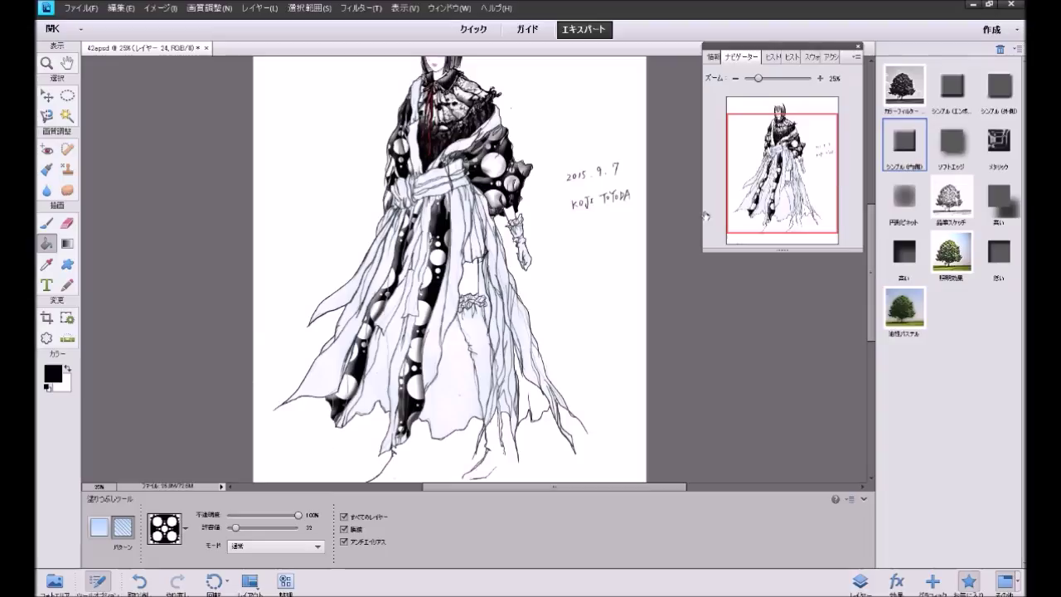
pyautogui.click(453, 225)
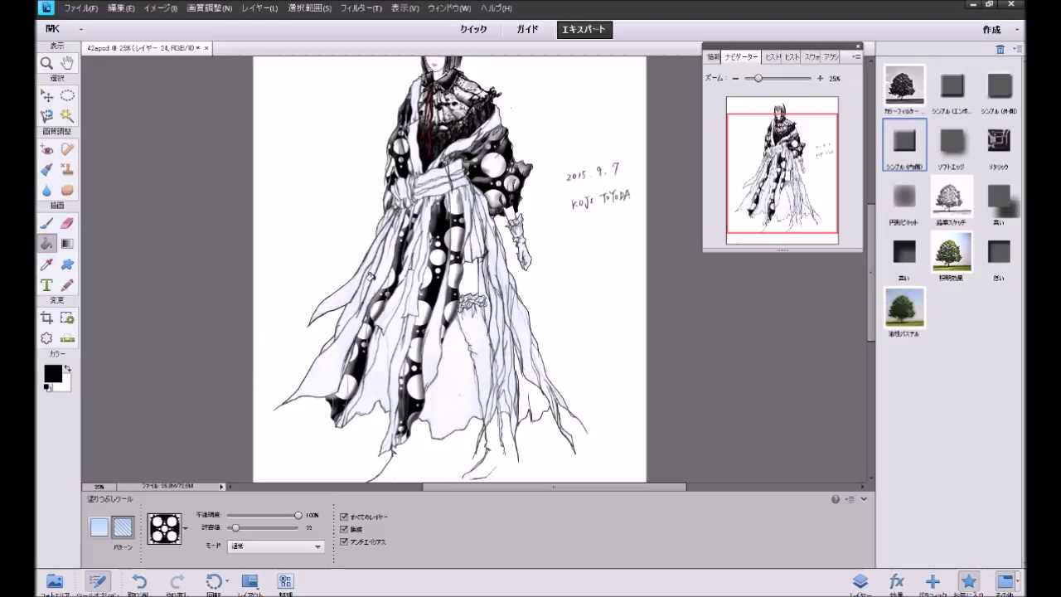
pyautogui.click(346, 305)
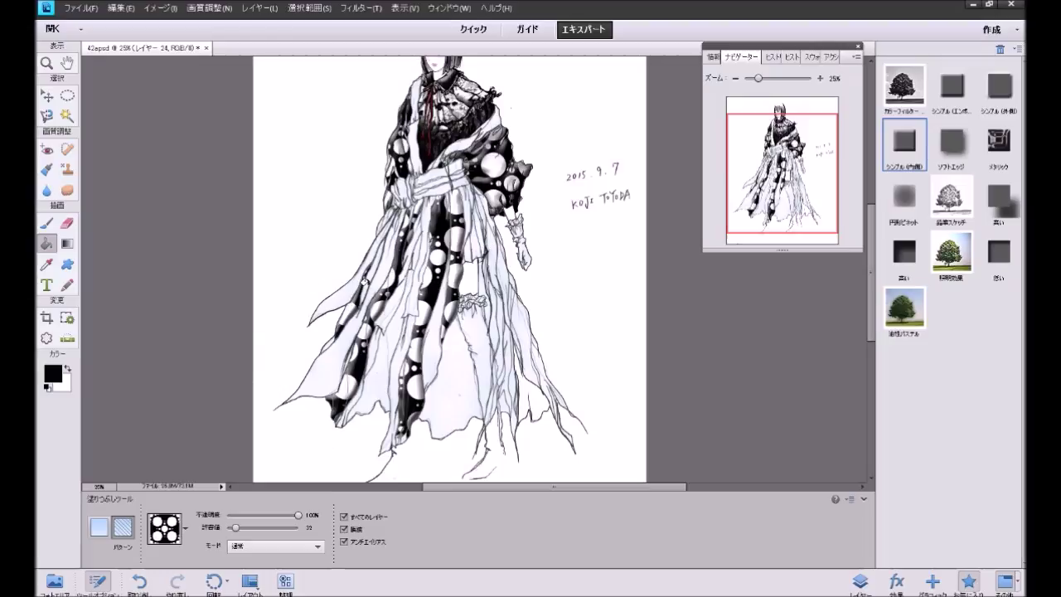
pyautogui.hotkey('ctrl', 'z')
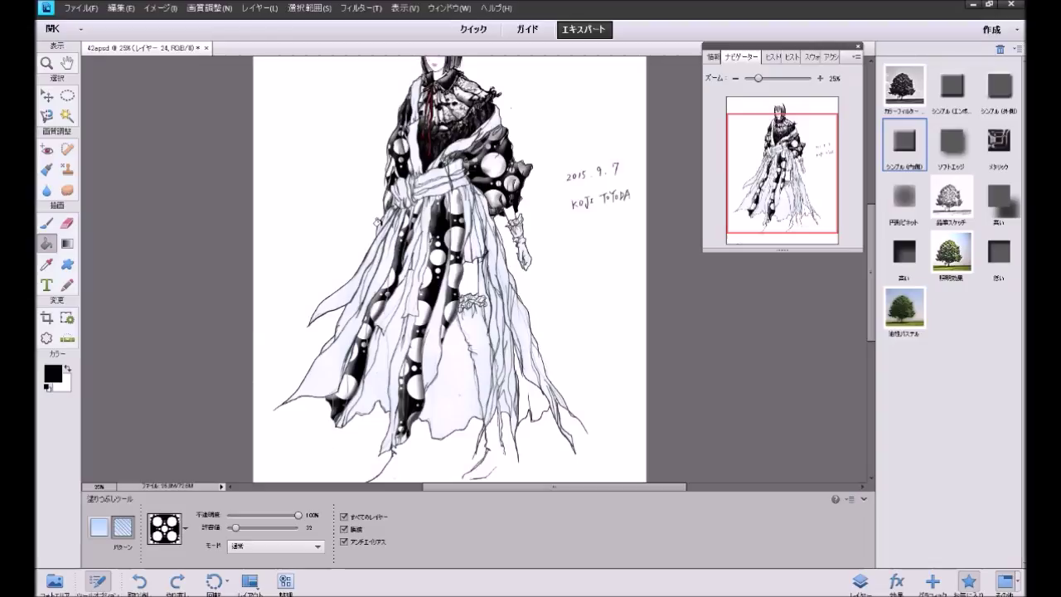
pyautogui.click(384, 218)
pyautogui.click(490, 401)
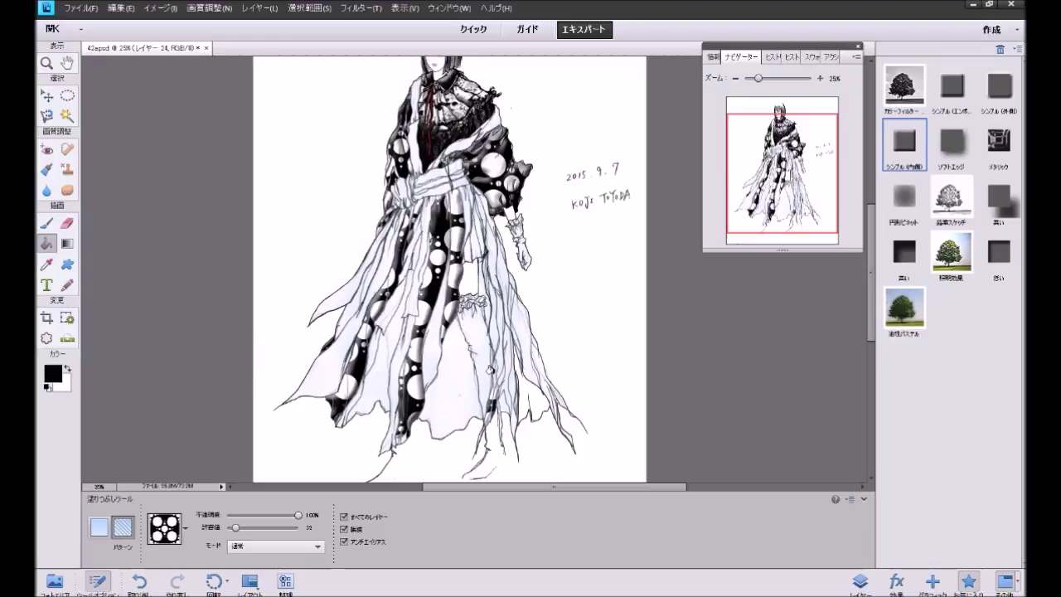
pyautogui.click(494, 320)
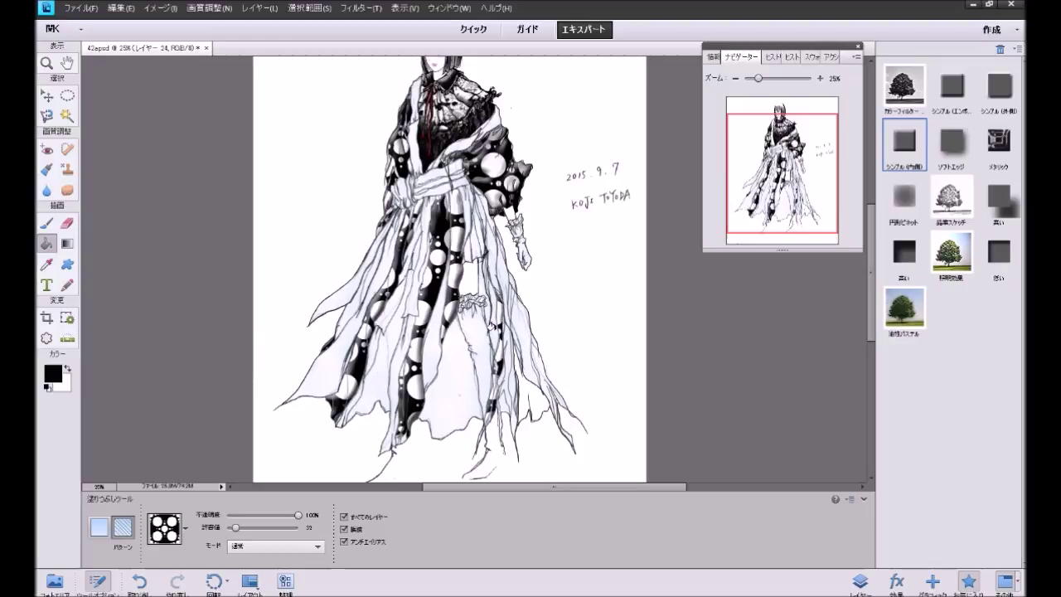
pyautogui.click(489, 246)
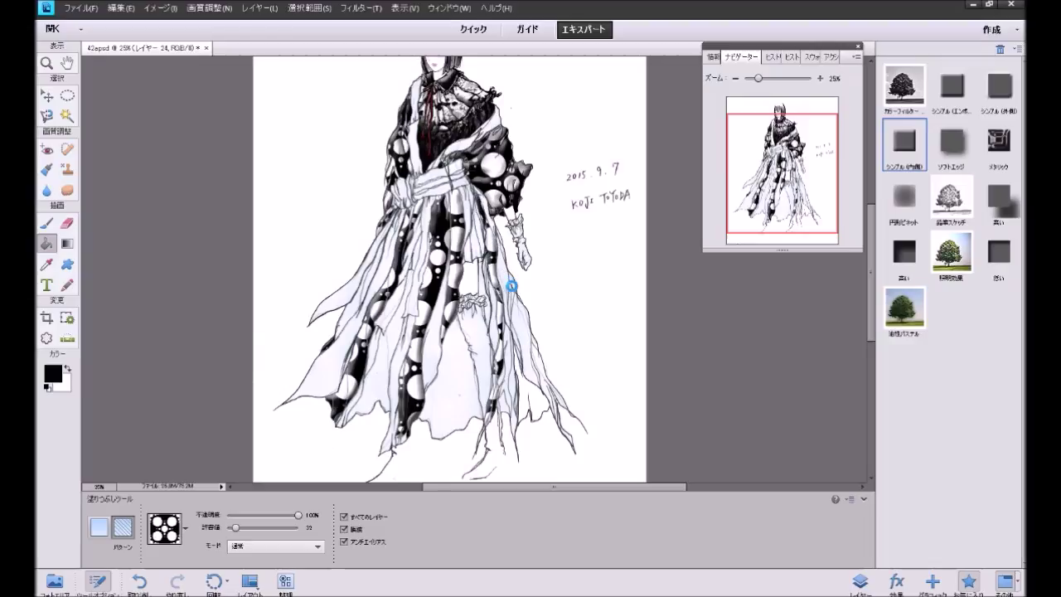
pyautogui.hotkey('ctrl', 'z')
# Step: Fill robe strips on the right and lower right, undoing a small mistaken fill
pyautogui.click(515, 315)
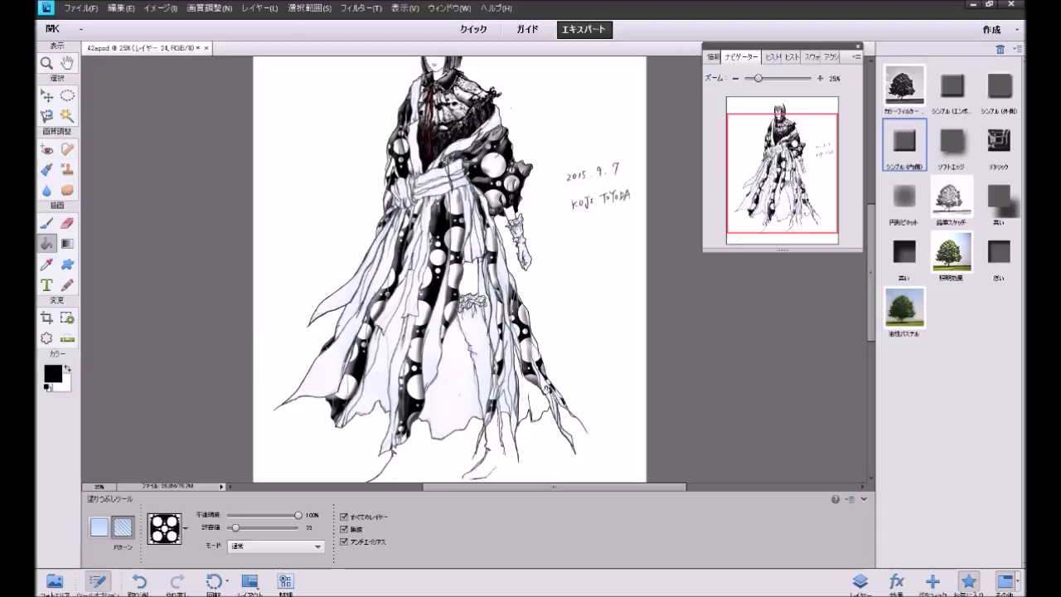
pyautogui.click(546, 389)
pyautogui.hotkey('ctrl', 'z')
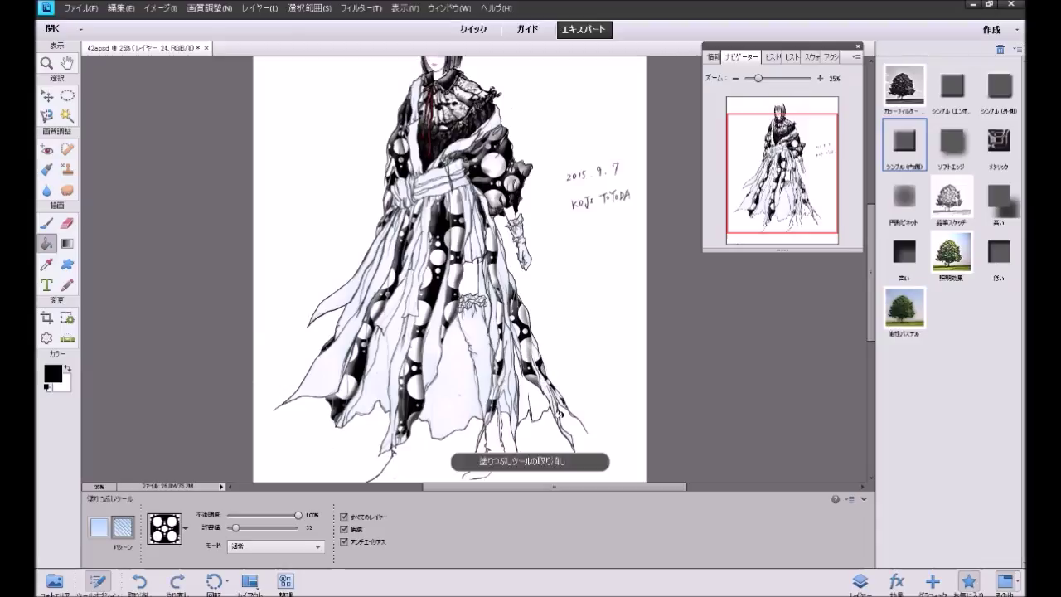
pyautogui.click(508, 378)
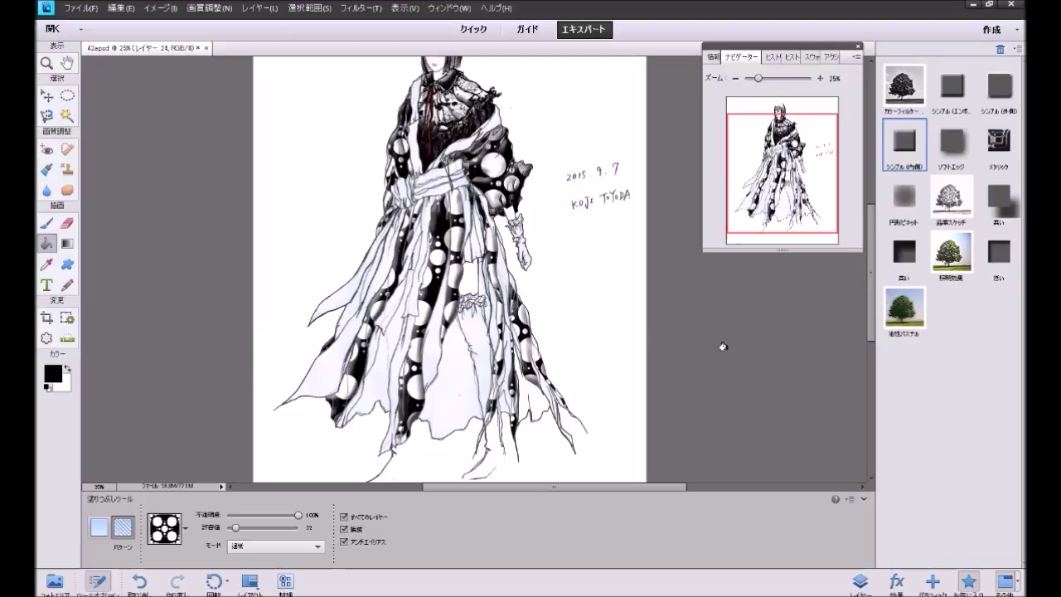
pyautogui.click(860, 582)
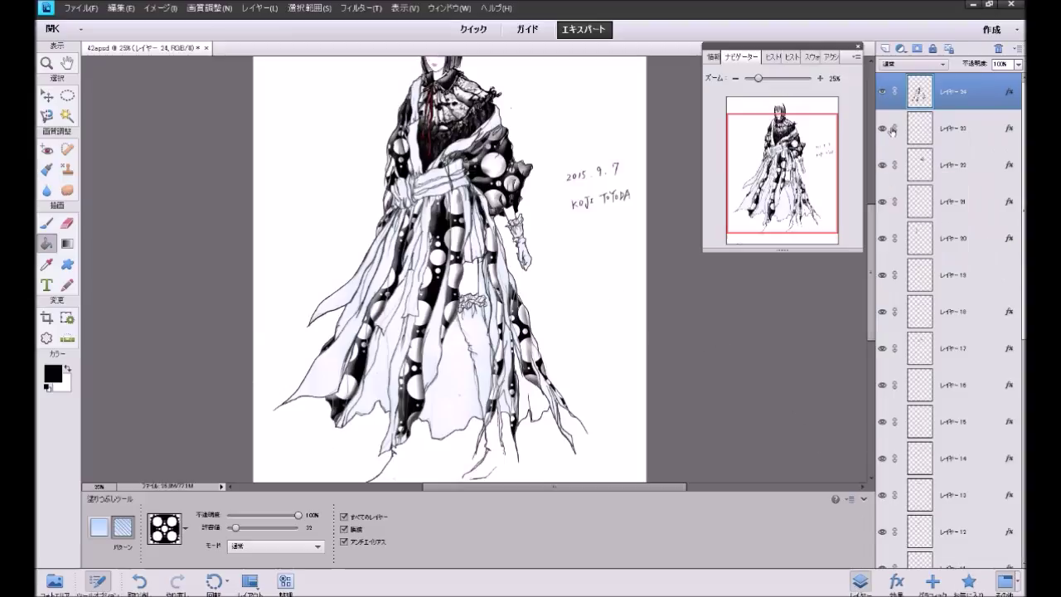
# Step: On a new top layer, fill six narrow robe strips down to the hem with the circle pattern
pyautogui.click(886, 50)
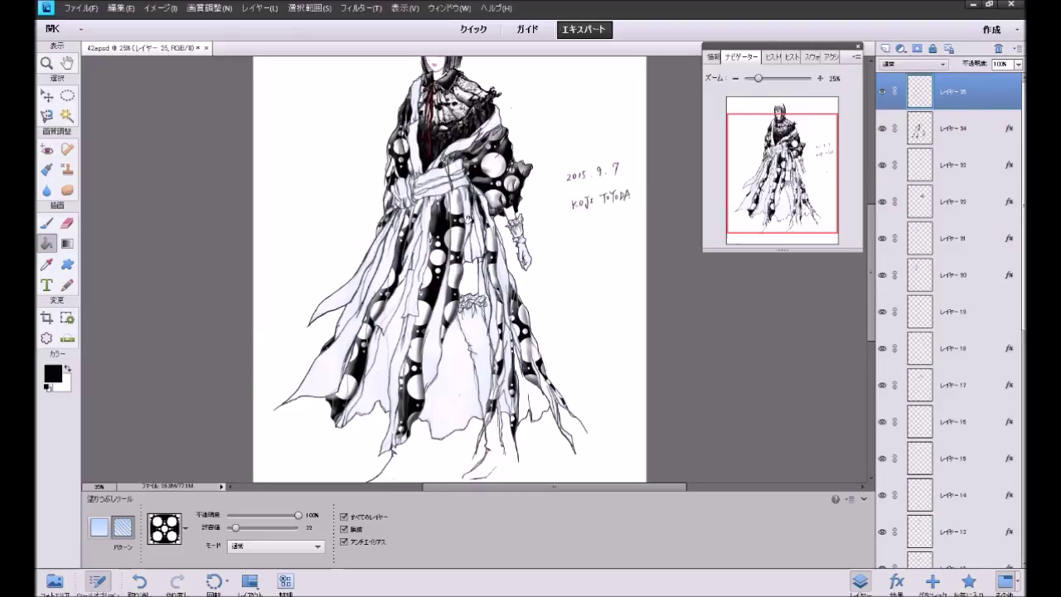
pyautogui.click(433, 331)
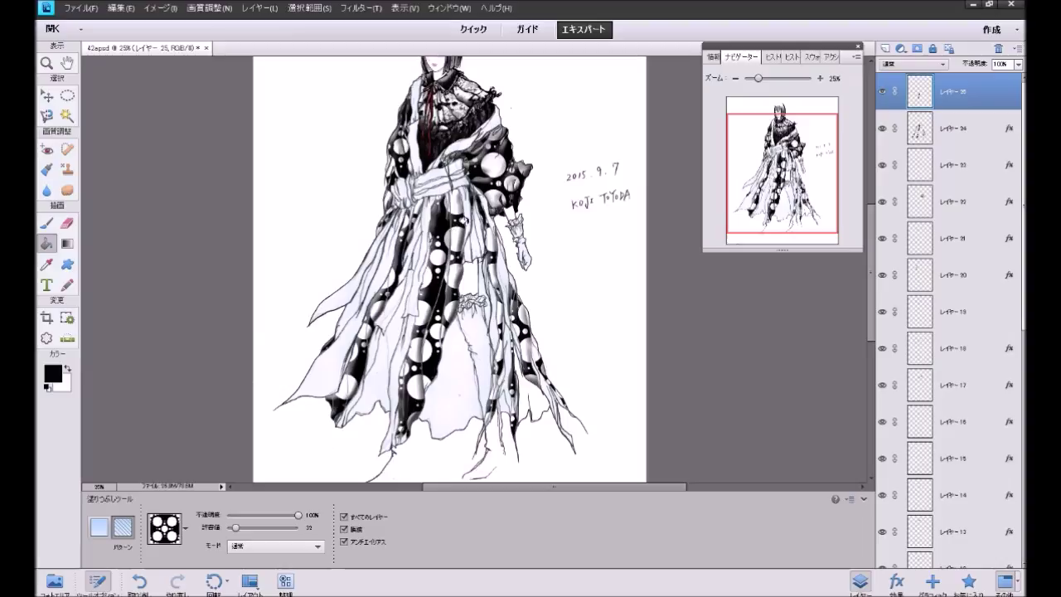
pyautogui.click(465, 190)
pyautogui.click(500, 267)
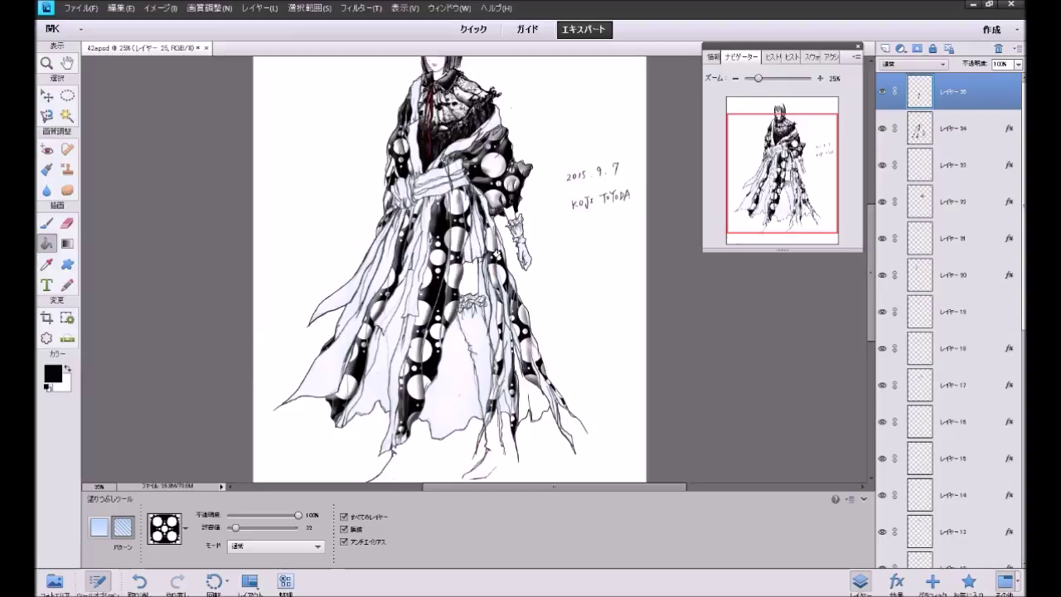
pyautogui.click(503, 310)
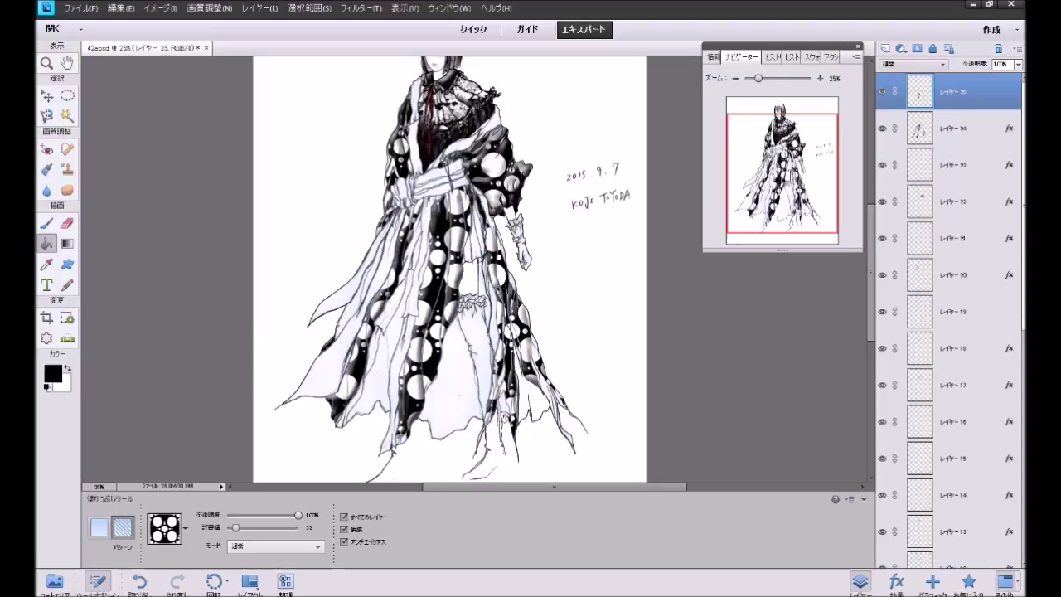
pyautogui.click(492, 329)
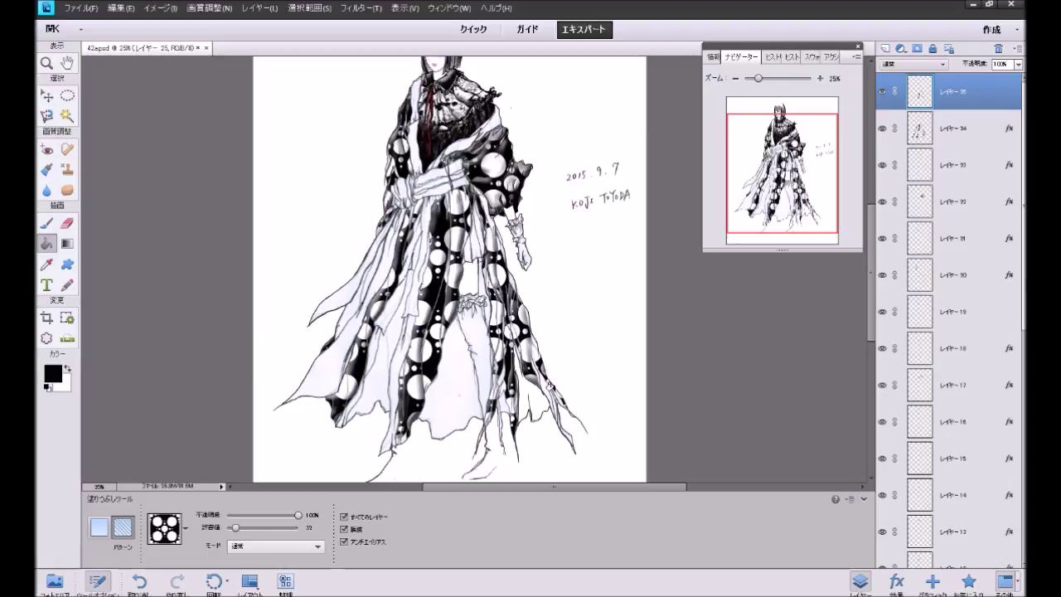
pyautogui.click(539, 371)
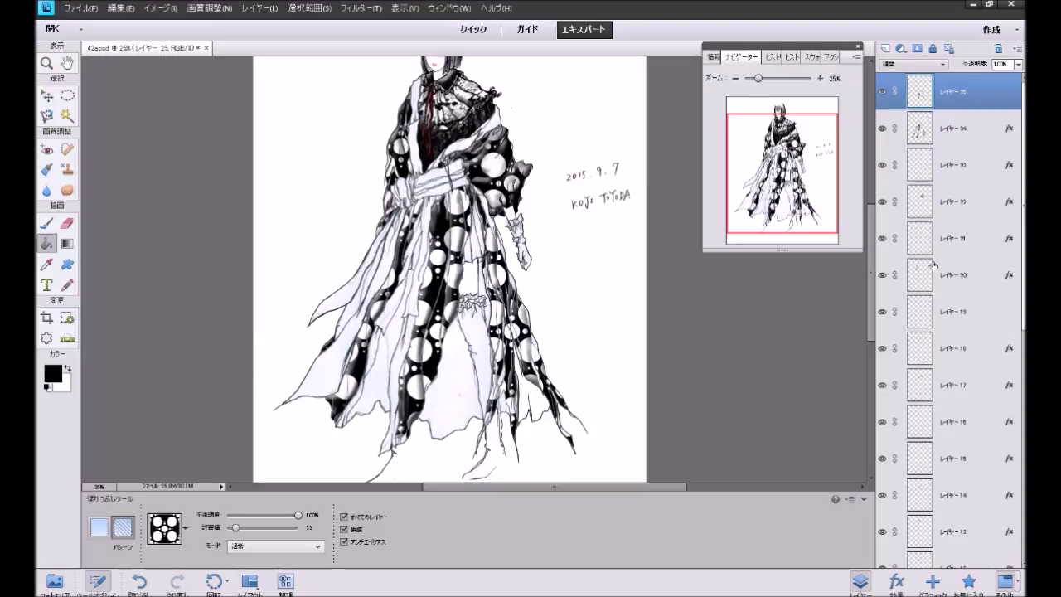
pyautogui.click(968, 582)
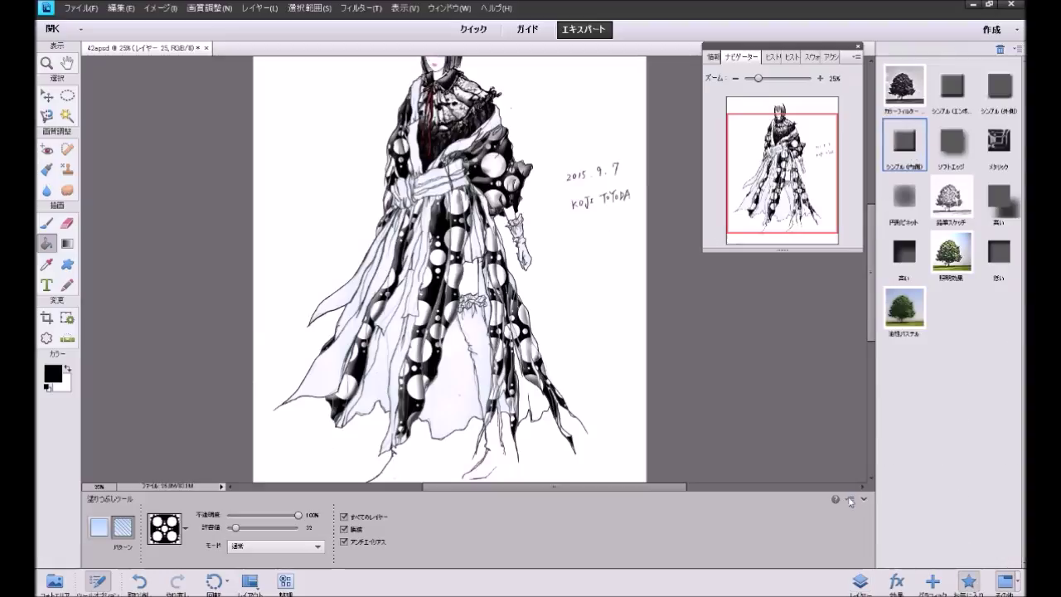
# Step: Undo the layer's style, then try the 薄い style and undo it as well
pyautogui.click(860, 582)
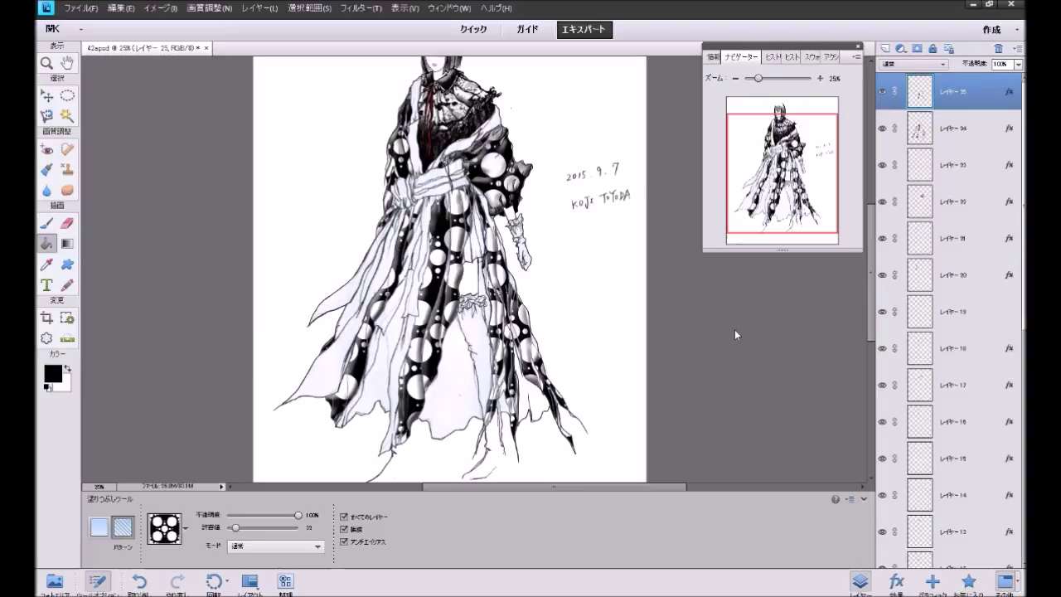
pyautogui.hotkey('ctrl', 'z')
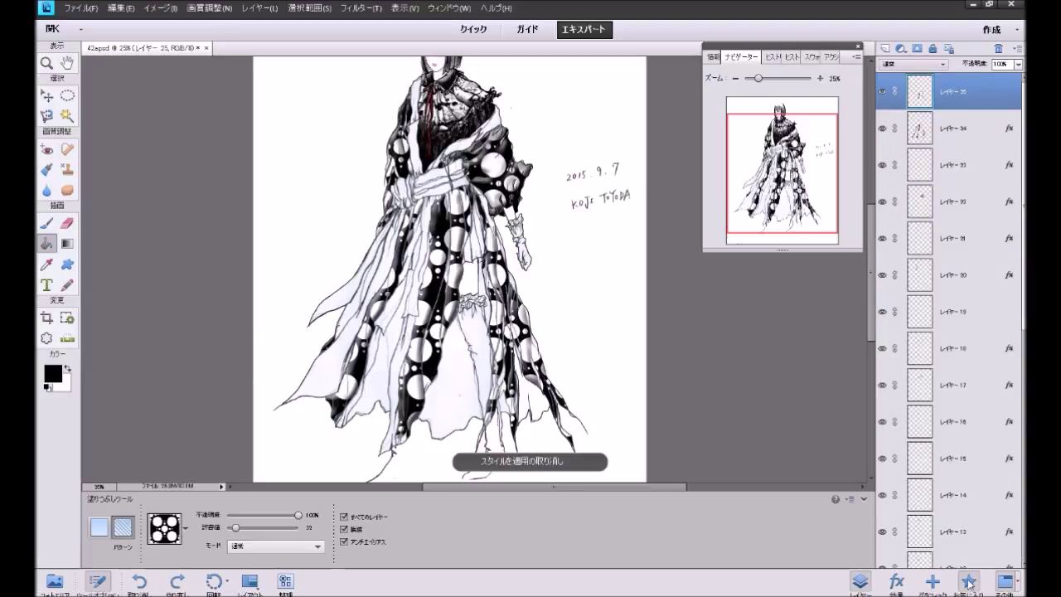
pyautogui.click(969, 582)
pyautogui.click(985, 261)
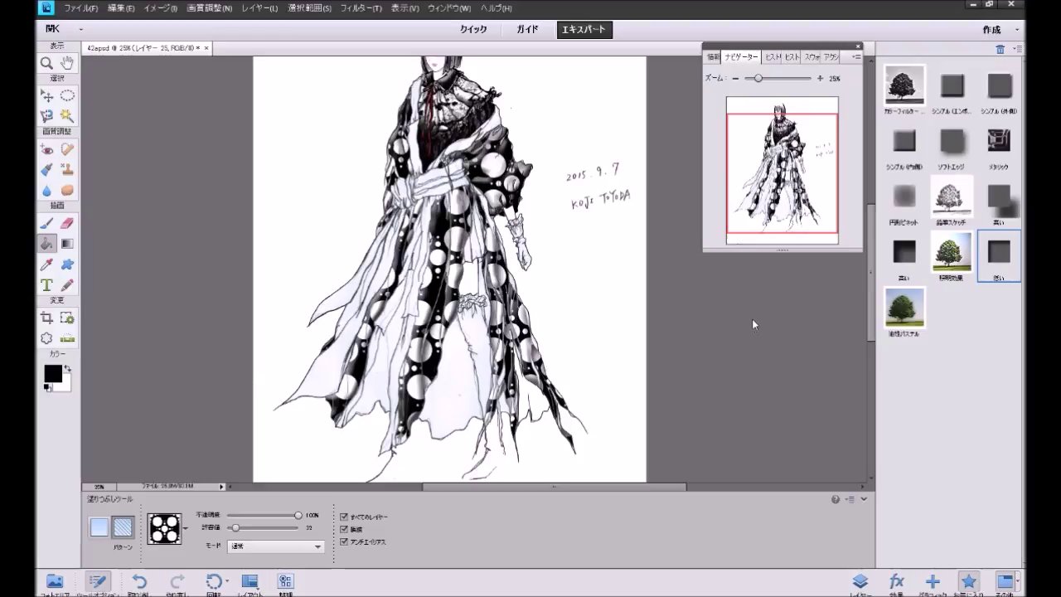
pyautogui.hotkey('ctrl', 'z')
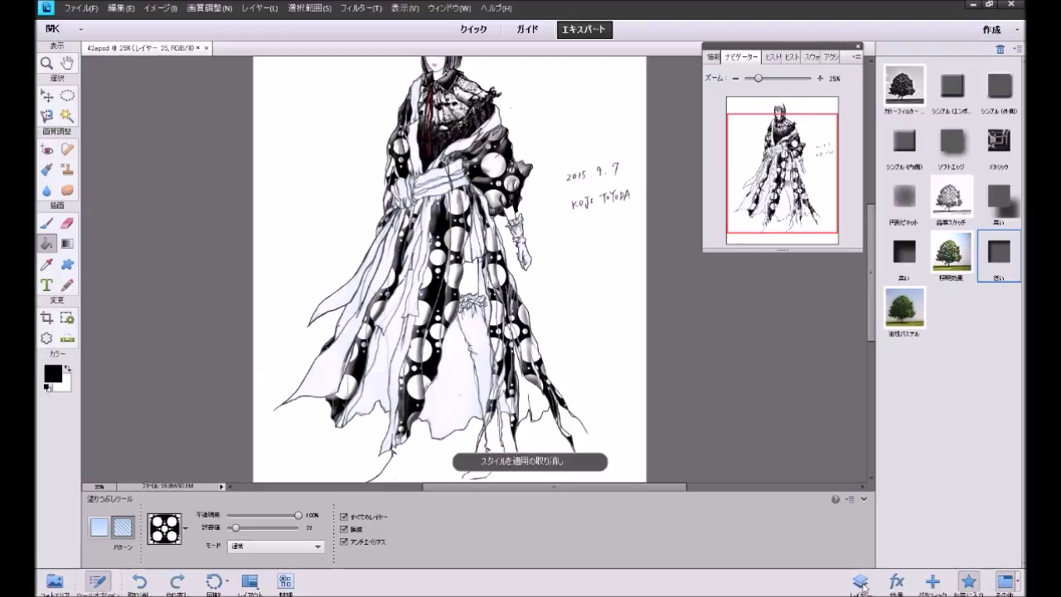
pyautogui.click(860, 582)
# Step: Pattern-fill robe areas on a new layer and layer 35, undoing the fill that flooded the canvas
pyautogui.click(885, 49)
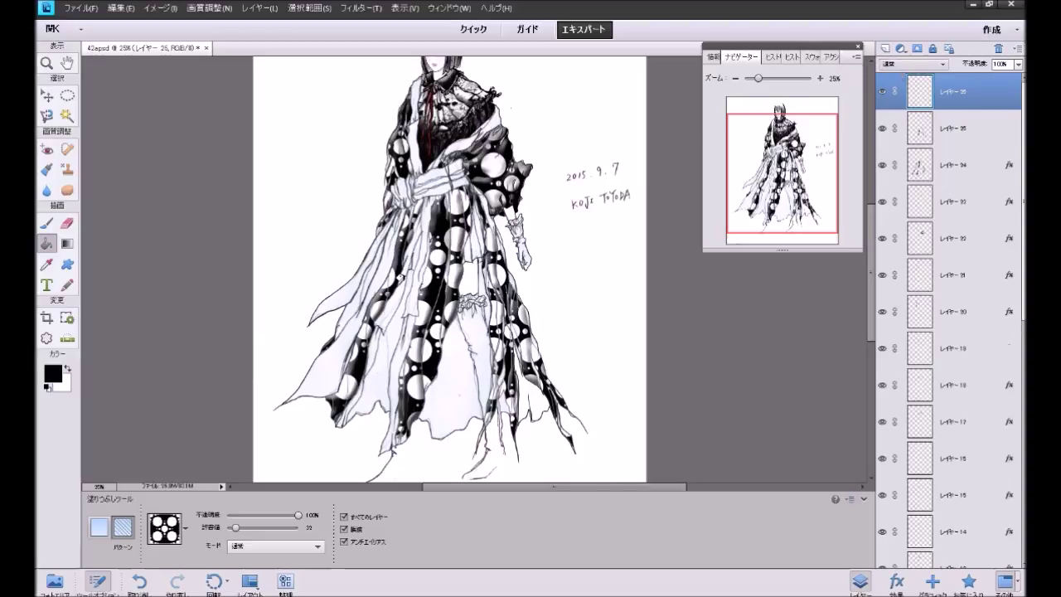
pyautogui.click(368, 274)
pyautogui.click(371, 264)
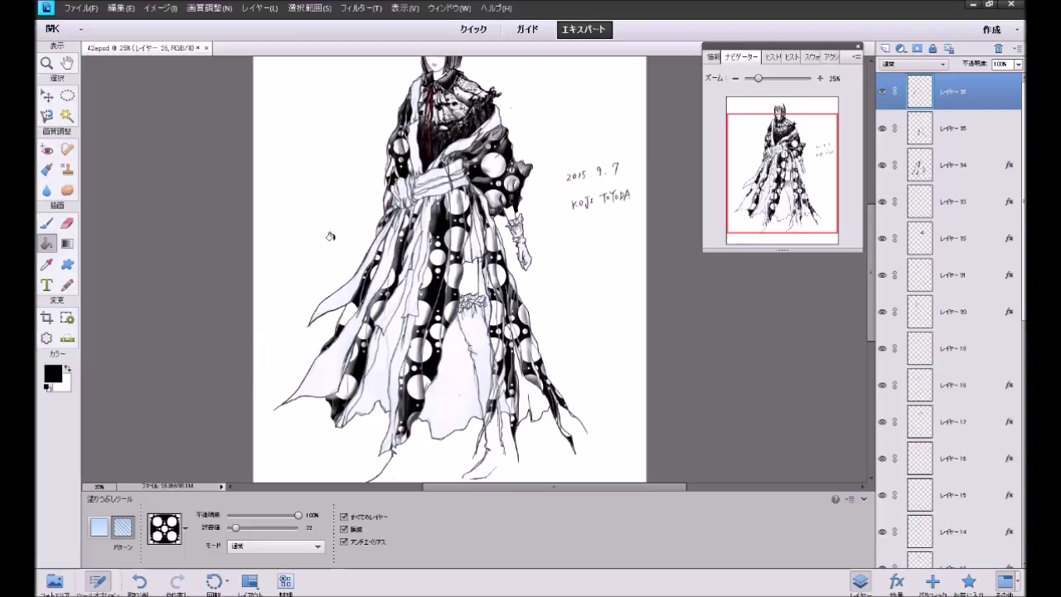
pyautogui.hotkey('ctrl', 'z')
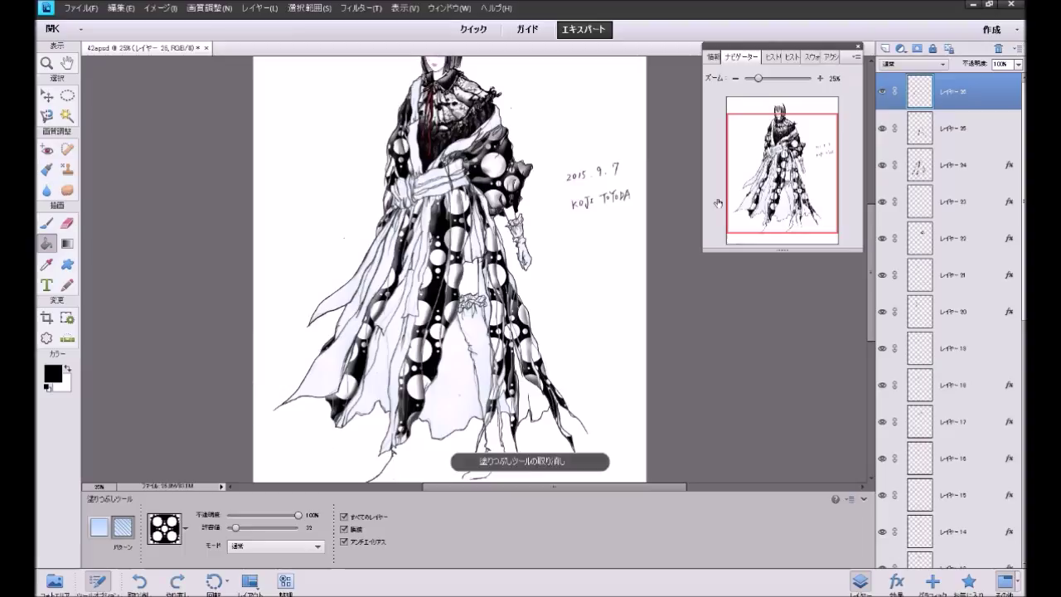
pyautogui.click(953, 133)
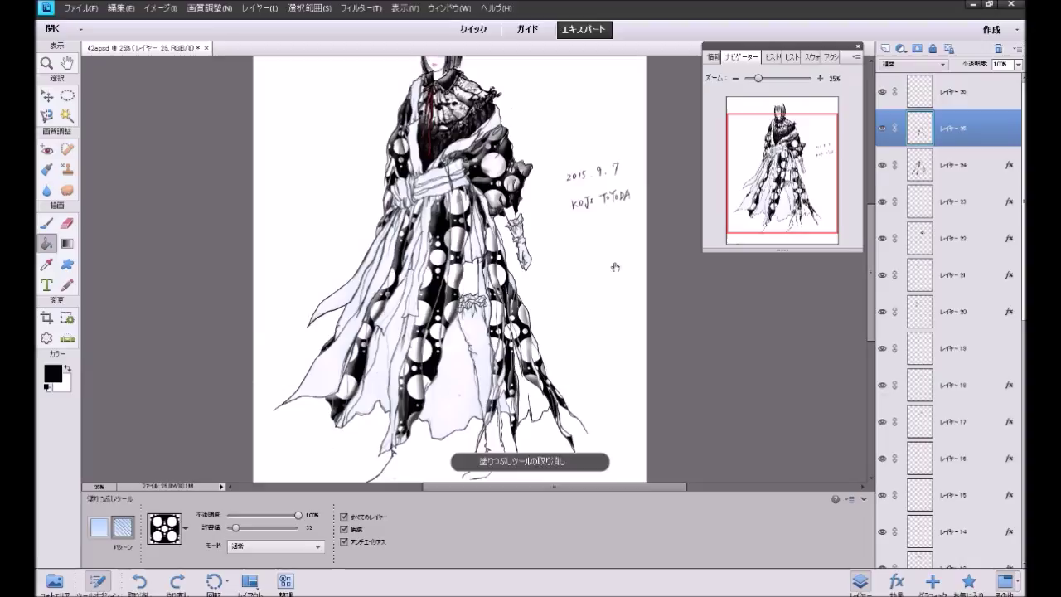
pyautogui.click(354, 301)
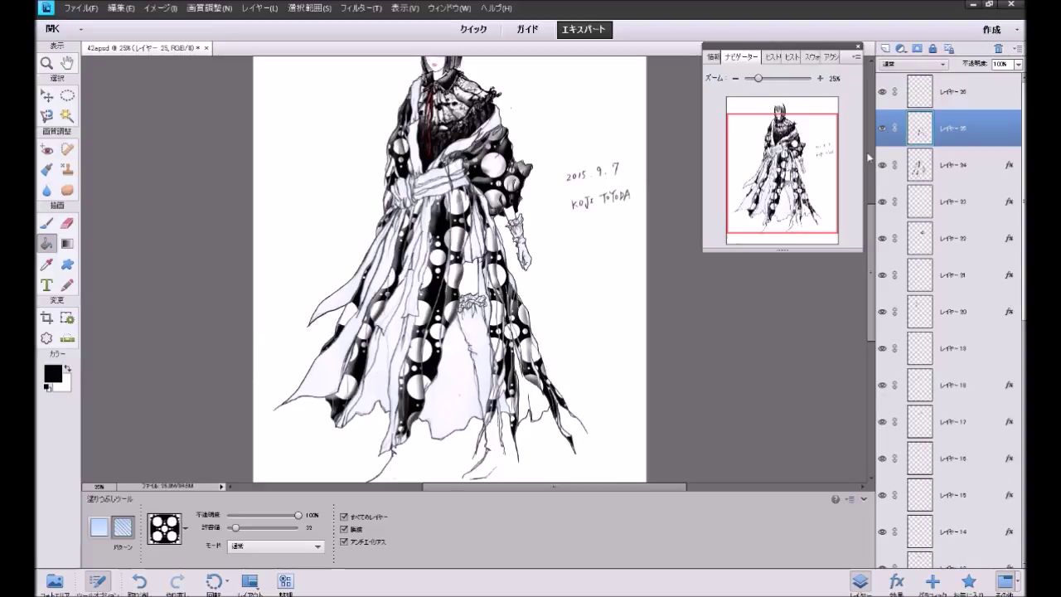
pyautogui.click(948, 92)
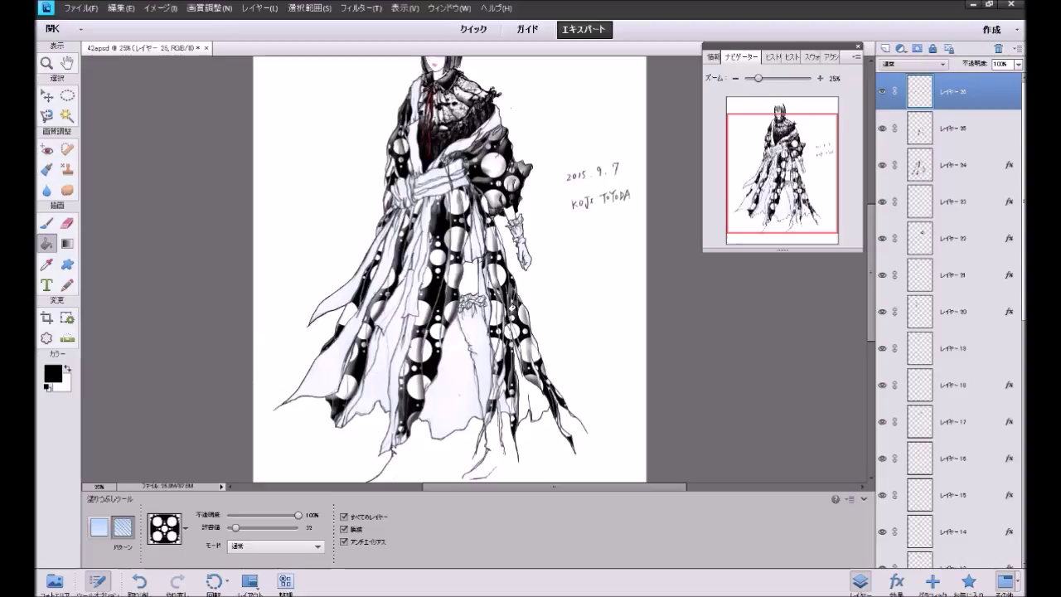
pyautogui.click(529, 385)
pyautogui.hotkey('ctrl', 'z')
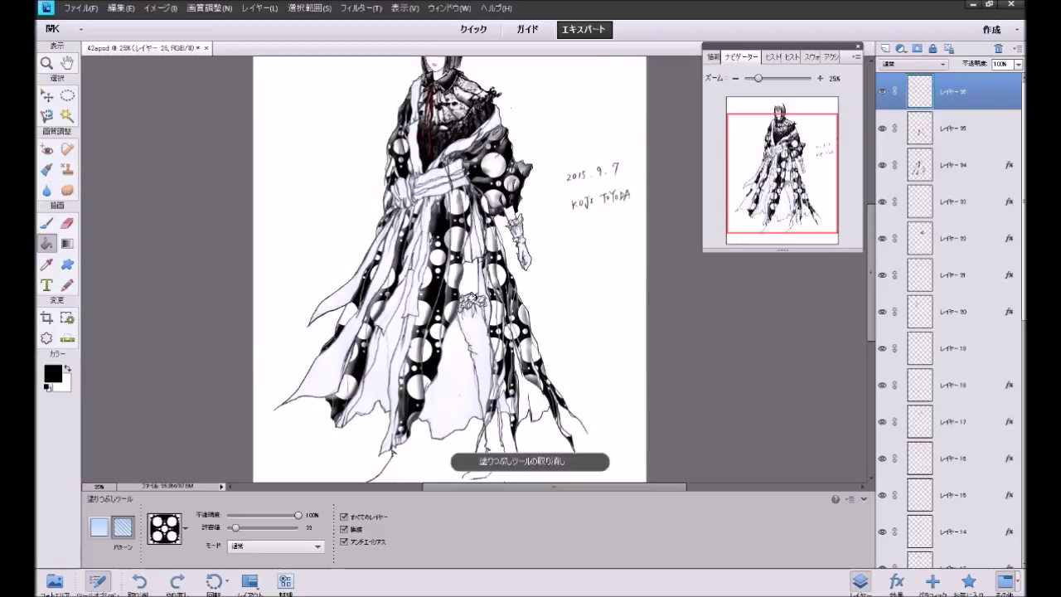
# Step: Zoom to 50% on the lower robe and set the Brush to a 1-pixel hard round tip
pyautogui.click(820, 79)
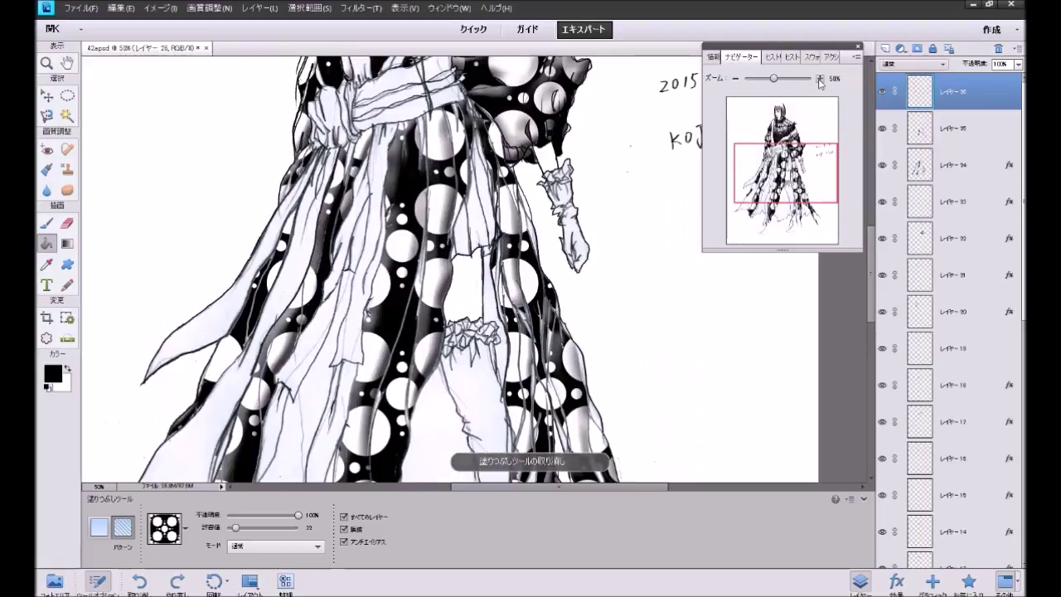
pyautogui.moveTo(803, 174); pyautogui.dragTo(803, 197)
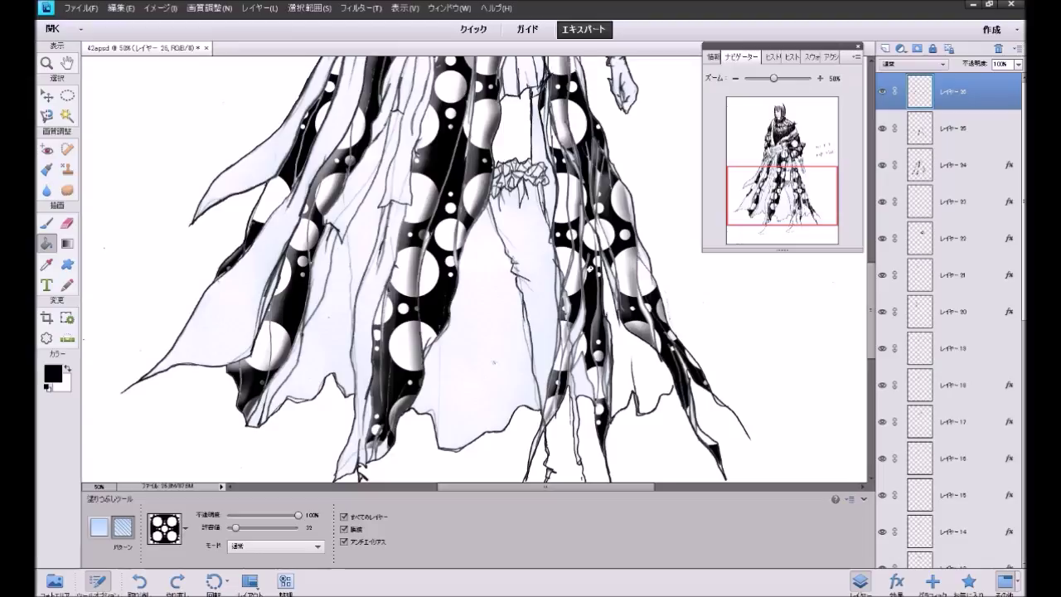
pyautogui.click(47, 222)
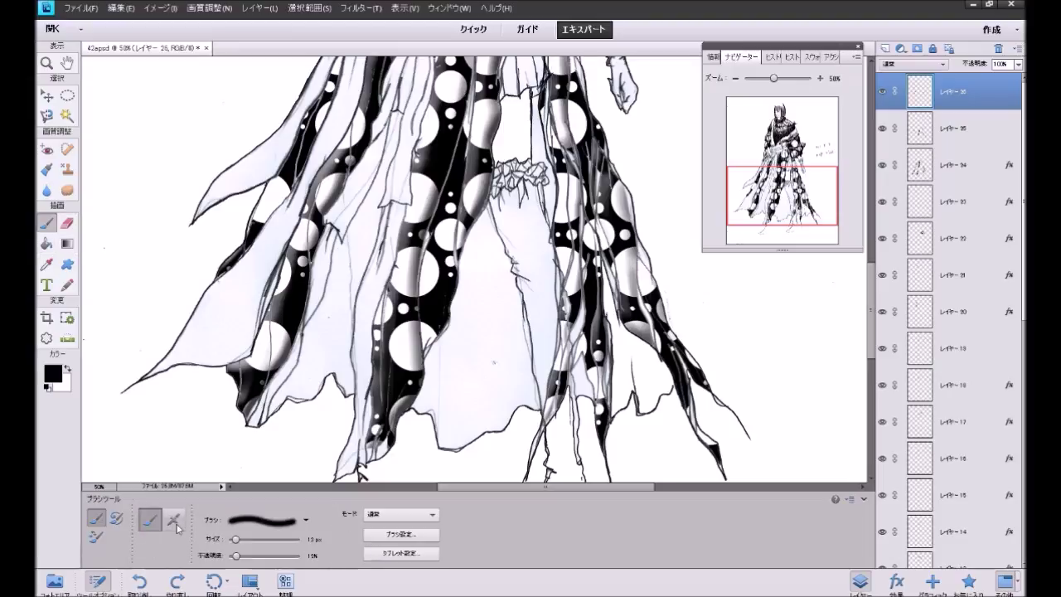
pyautogui.click(273, 520)
pyautogui.click(249, 90)
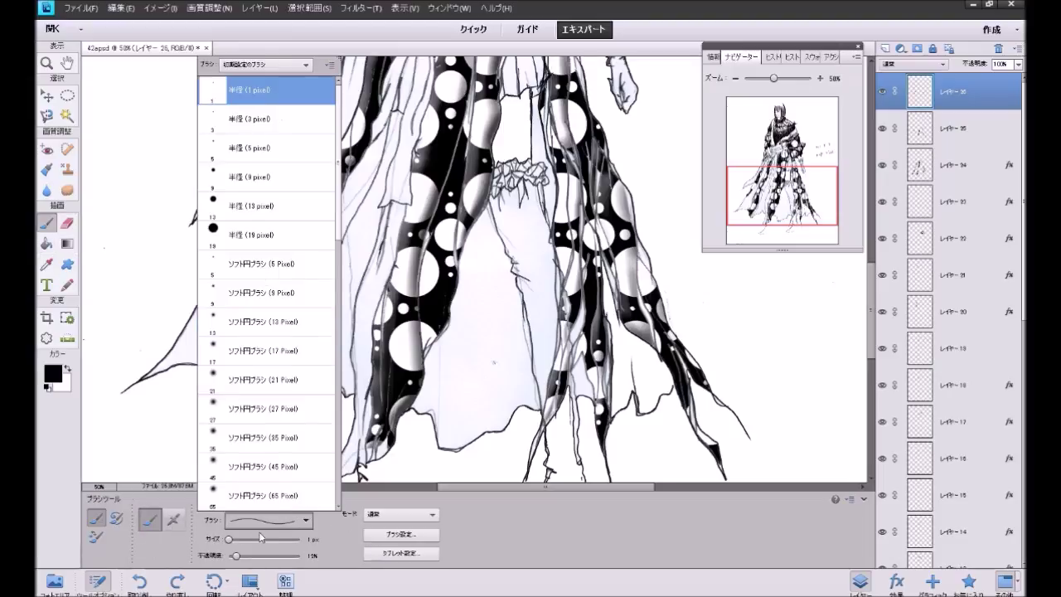
pyautogui.click(247, 564)
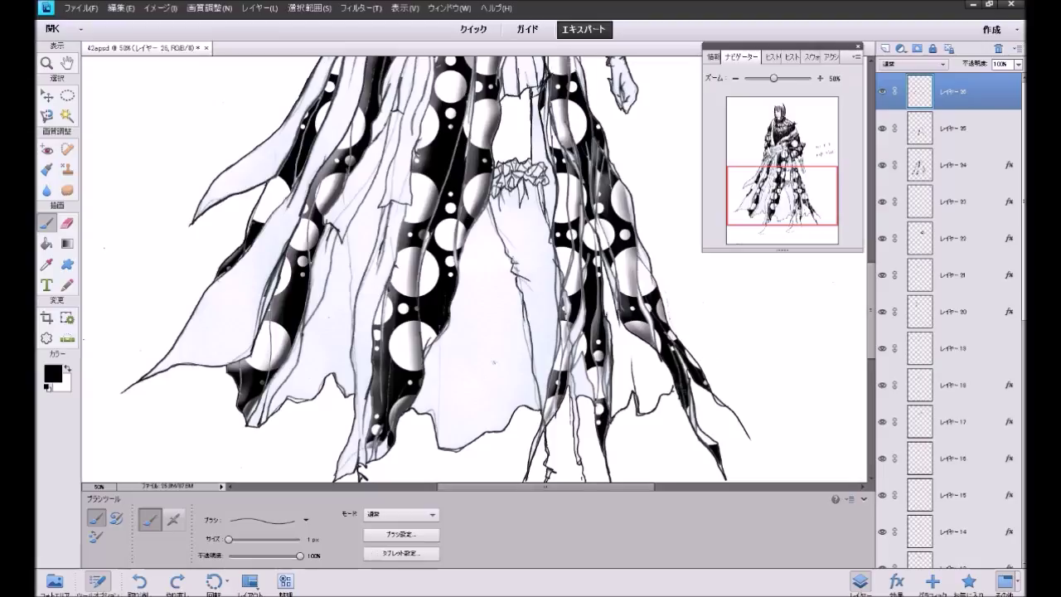
# Step: Fill the central, side and left skirt panels with the large-and-small circle pattern
pyautogui.hotkey('ctrl', 'z')
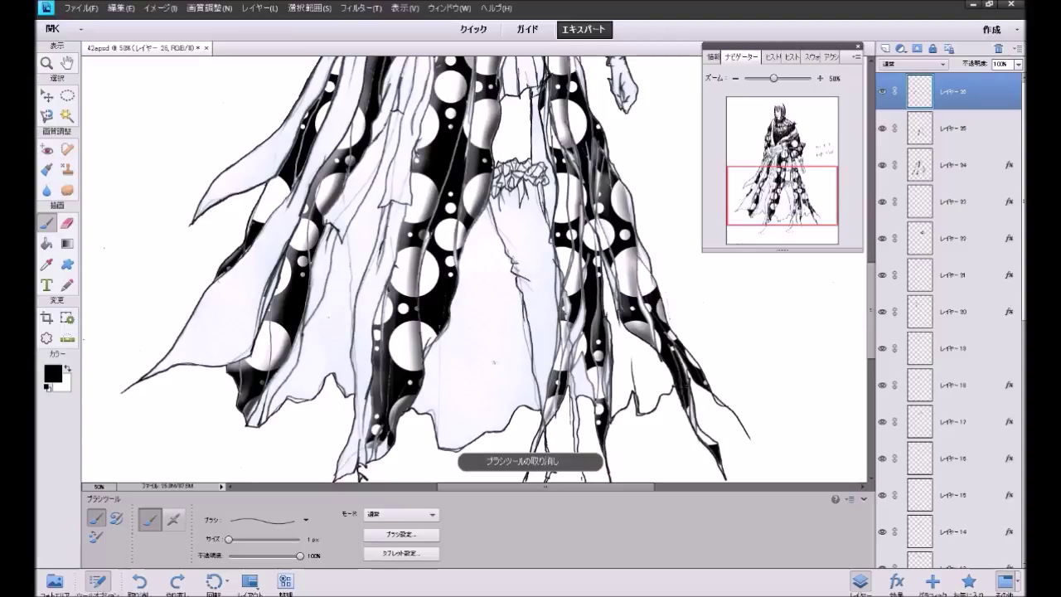
pyautogui.hotkey('ctrl', 'y')
pyautogui.click(48, 246)
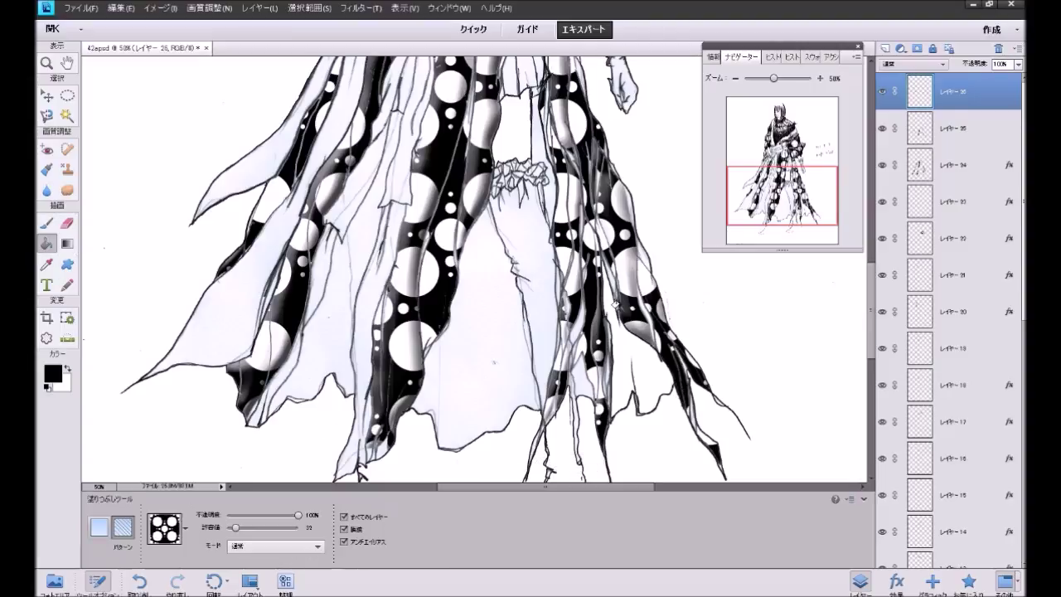
pyautogui.click(651, 366)
pyautogui.click(495, 365)
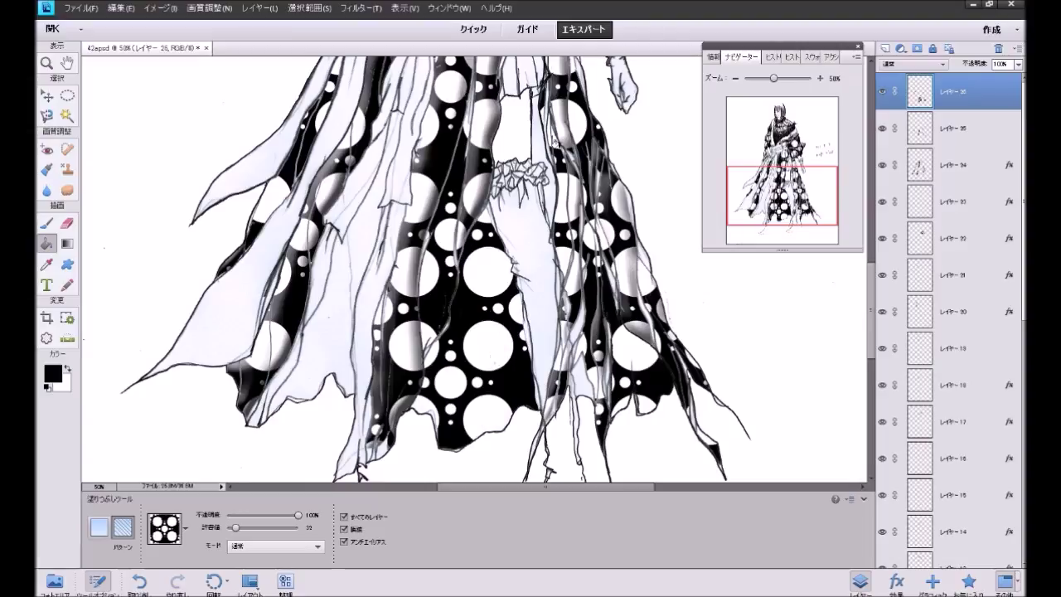
pyautogui.click(546, 192)
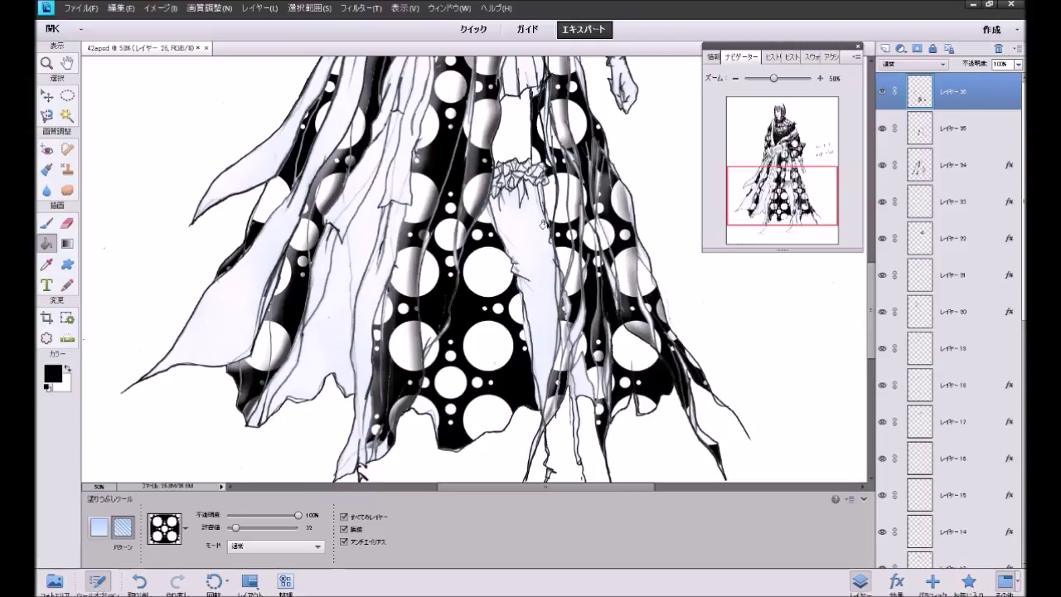
pyautogui.click(329, 334)
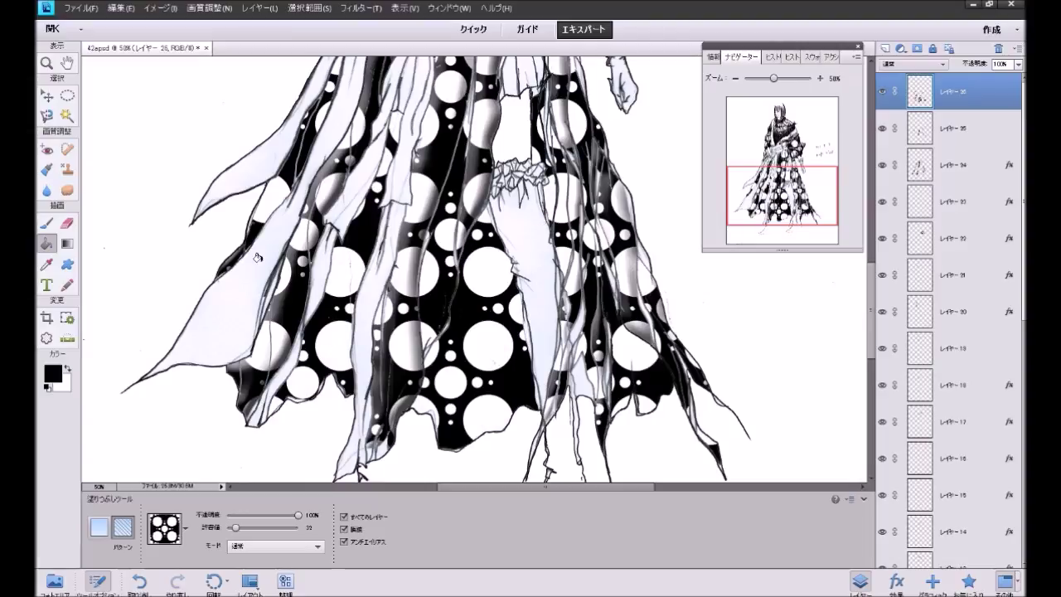
# Step: Pan between the waist and lower skirt, and compare layers 25 and 26
pyautogui.moveTo(783, 181); pyautogui.dragTo(771, 198)
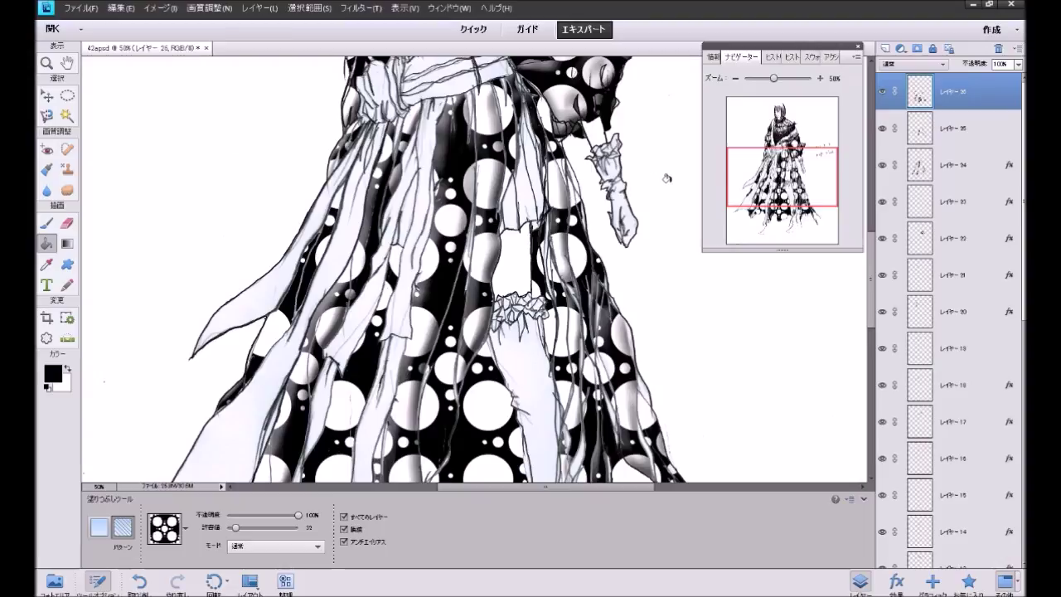
pyautogui.moveTo(780, 178); pyautogui.dragTo(780, 202)
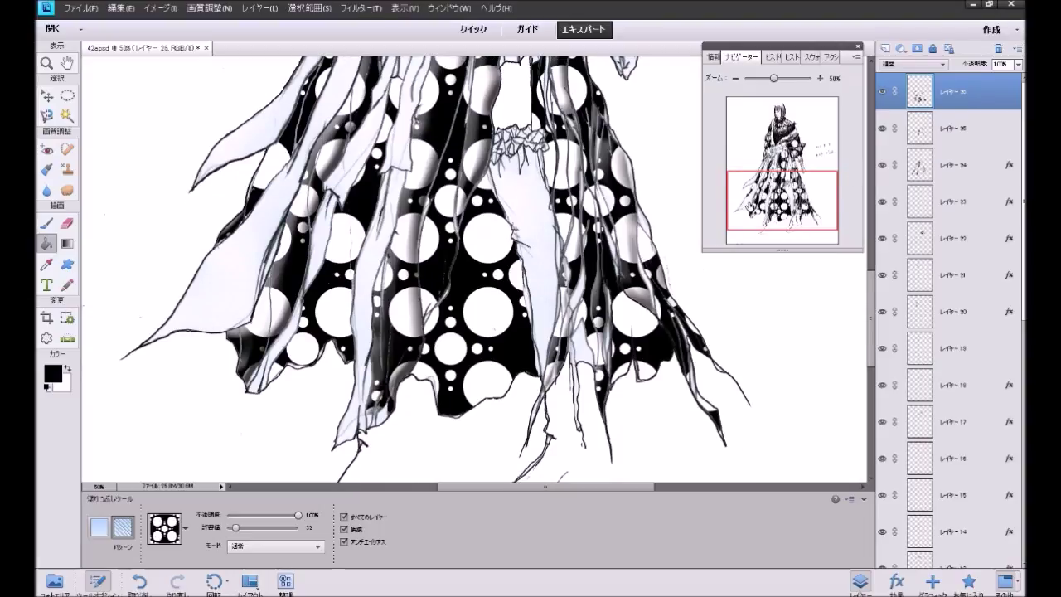
pyautogui.click(950, 128)
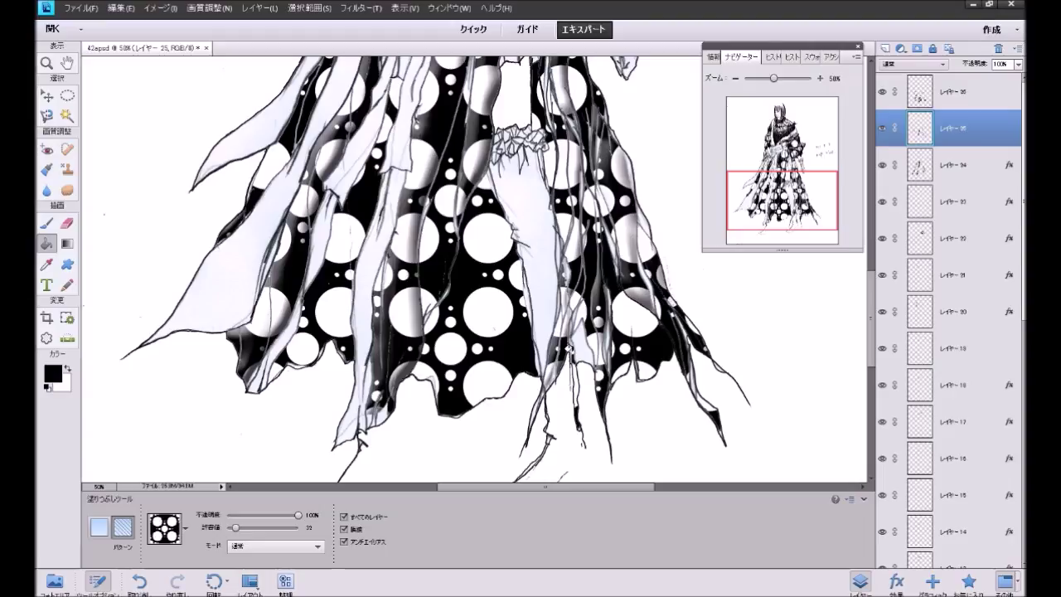
pyautogui.click(910, 104)
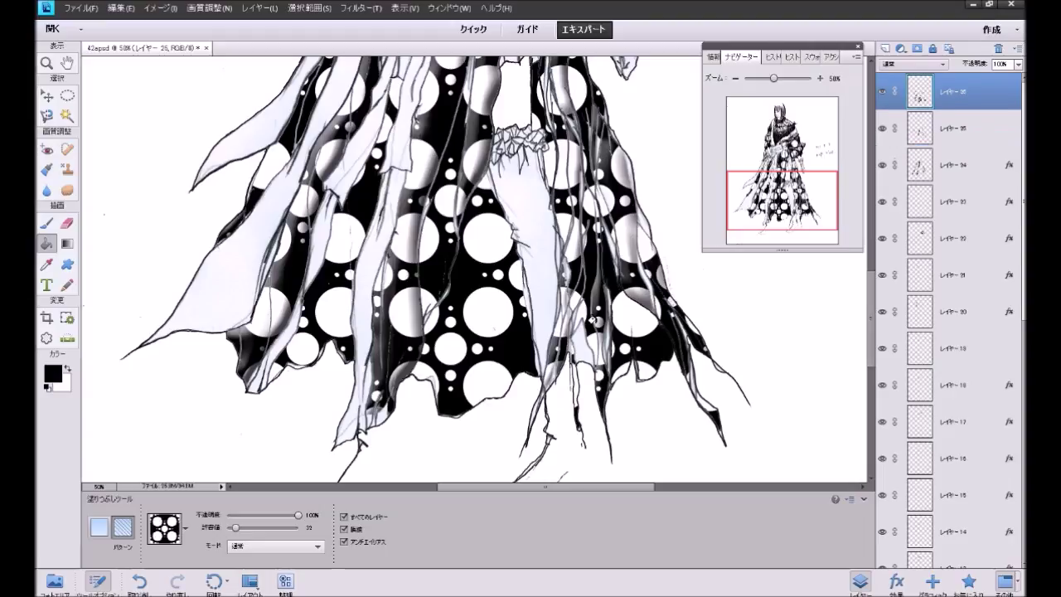
# Step: Apply the Dark favourite effect and Lighting Effects to give the skirt circles beveled shading
pyautogui.click(969, 581)
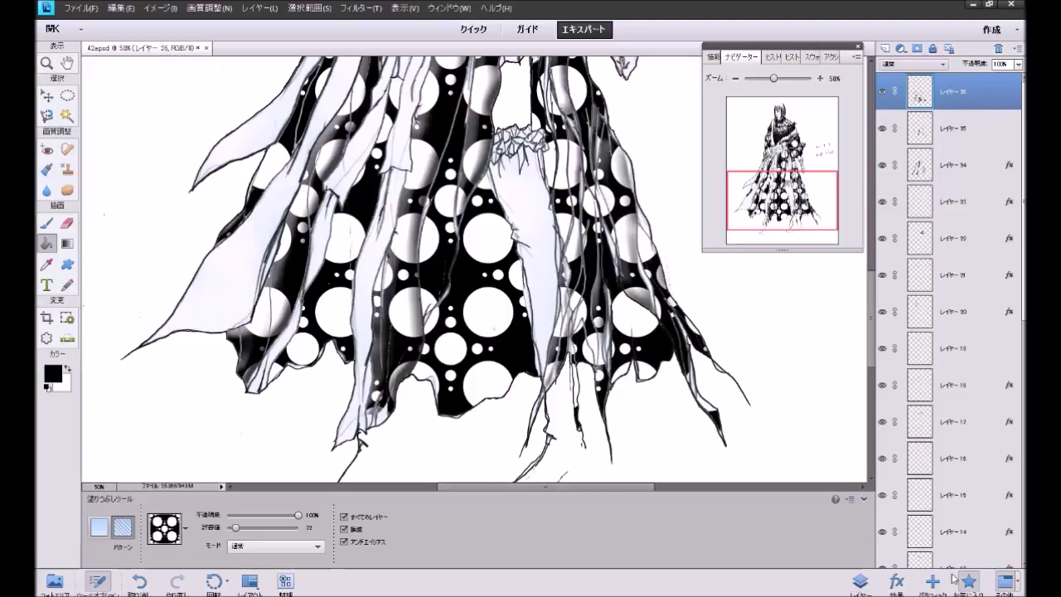
pyautogui.doubleClick(910, 274)
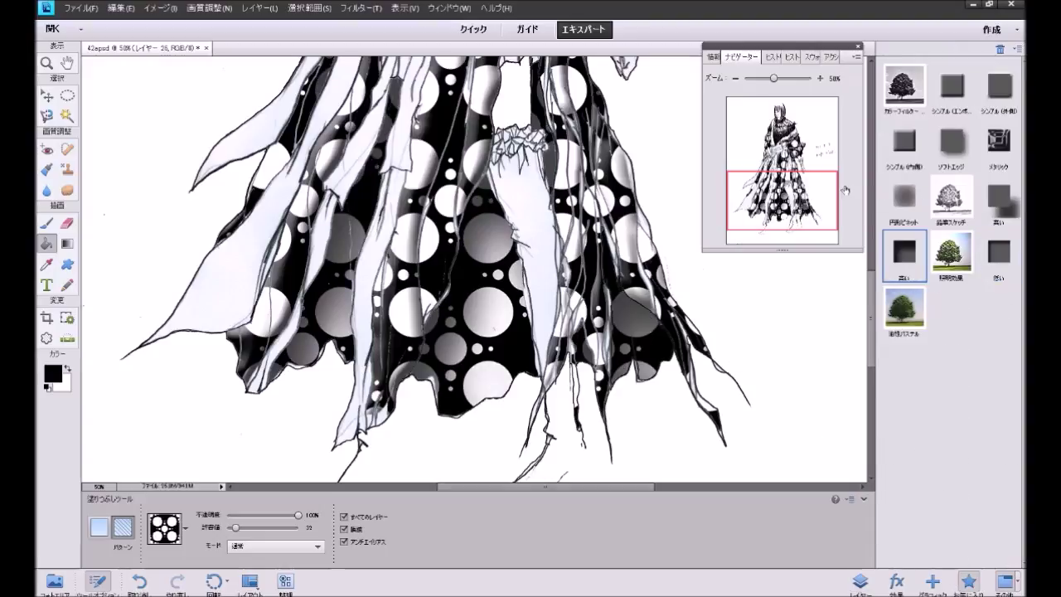
pyautogui.click(735, 78)
pyautogui.click(735, 78)
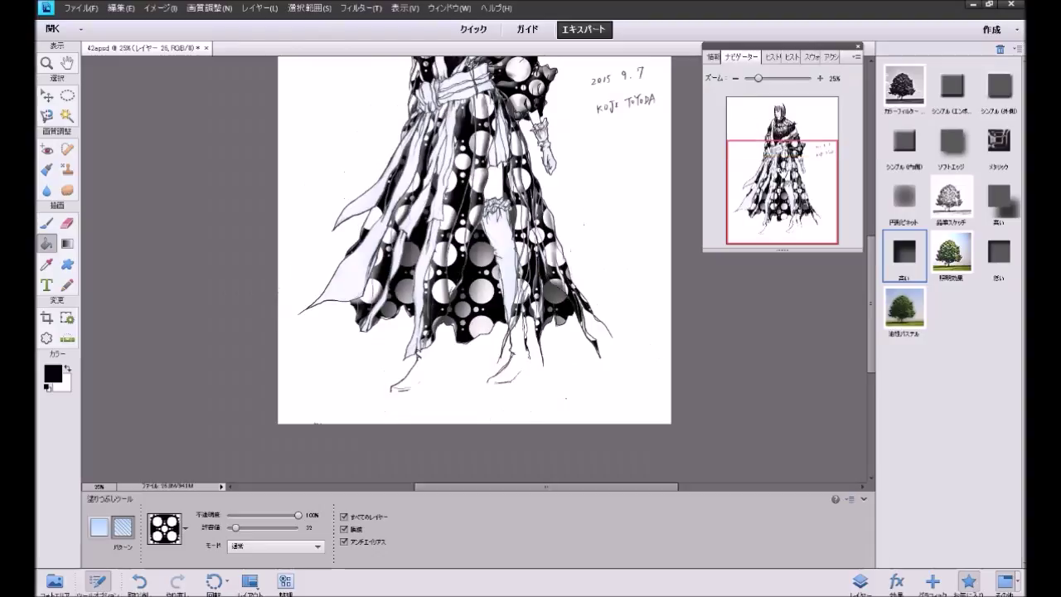
pyautogui.moveTo(778, 184); pyautogui.dragTo(778, 173)
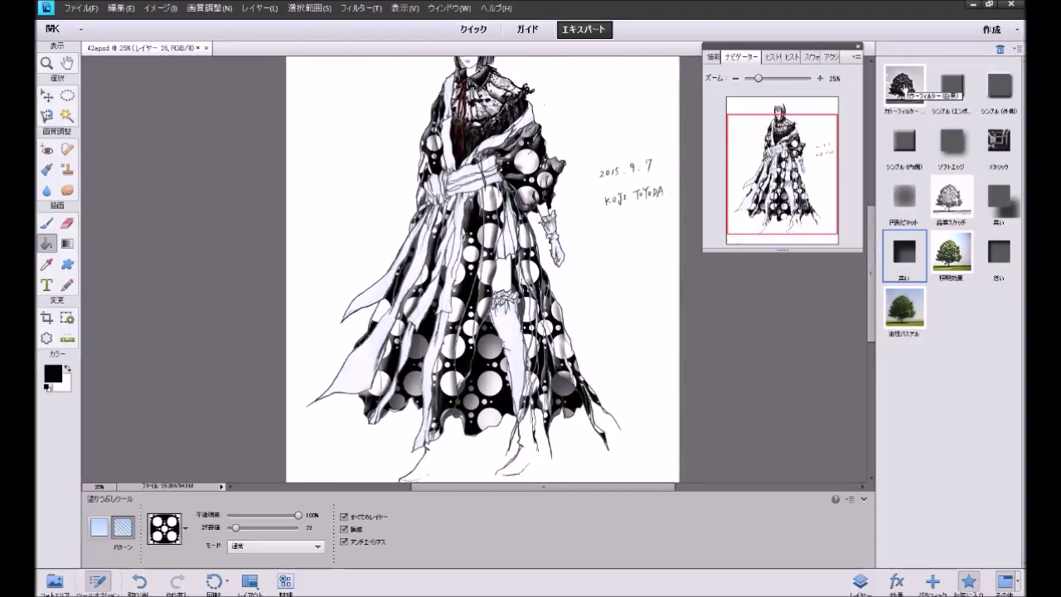
pyautogui.scroll(1, 783, 407)
pyautogui.scroll(1, 783, 407)
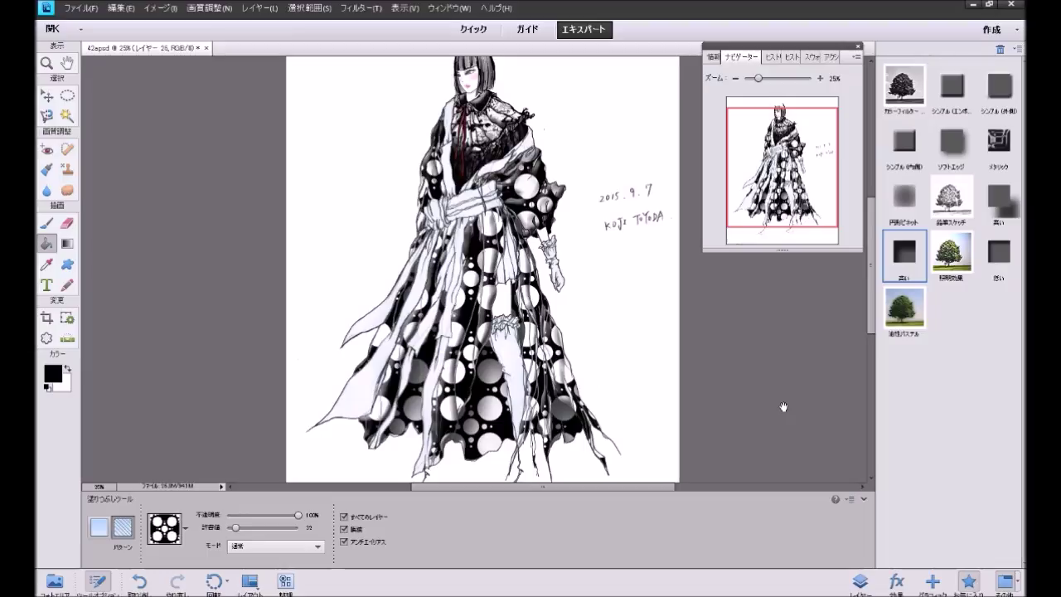
pyautogui.doubleClick(961, 253)
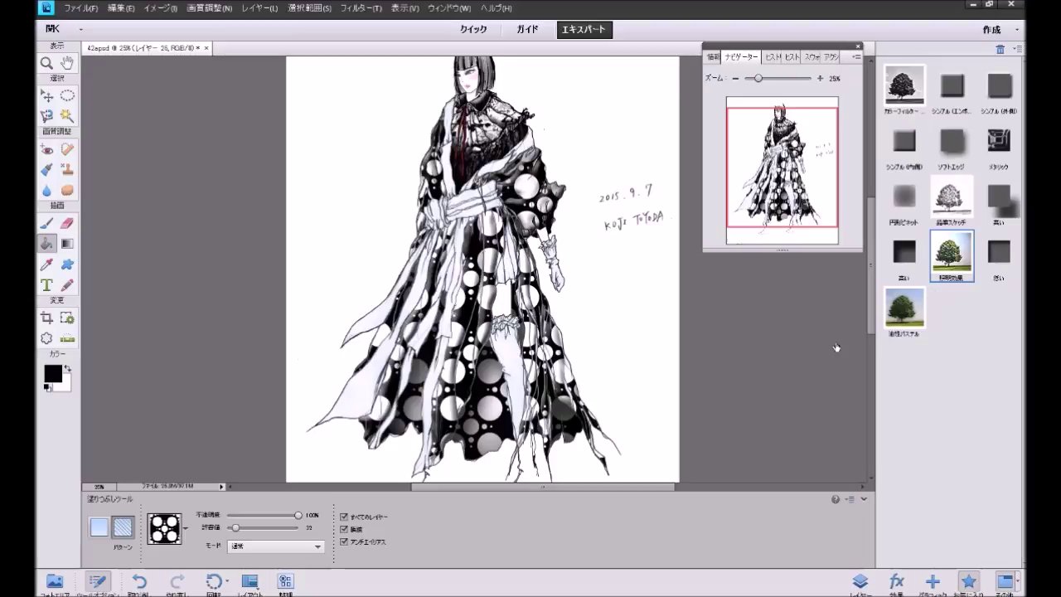
pyautogui.click(859, 580)
# Step: Give layers 26 and 24 each a 3 px black stroke in their style settings
pyautogui.doubleClick(1010, 92)
pyautogui.click(737, 410)
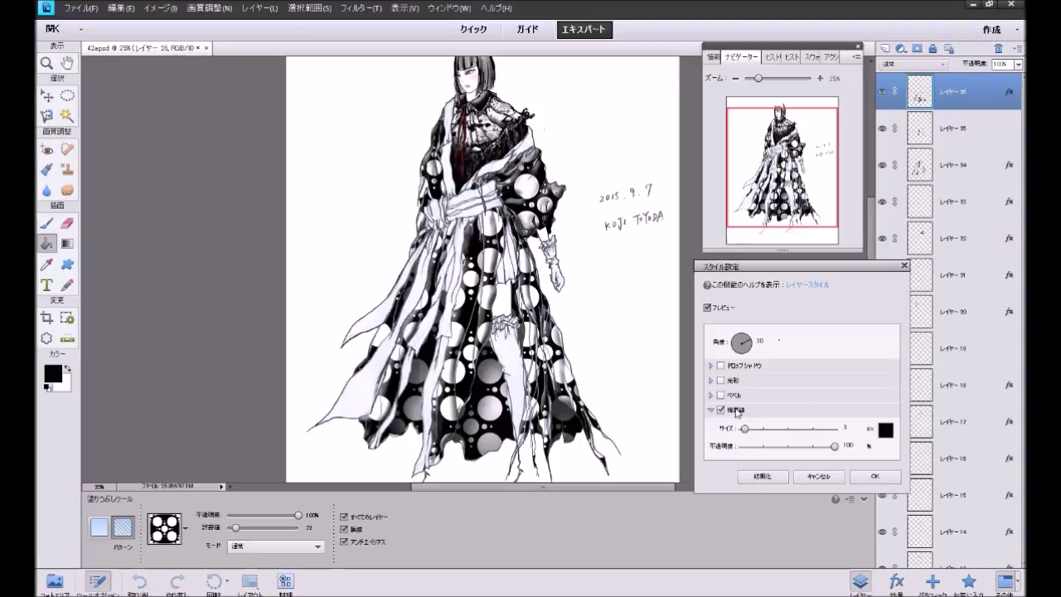
pyautogui.click(875, 476)
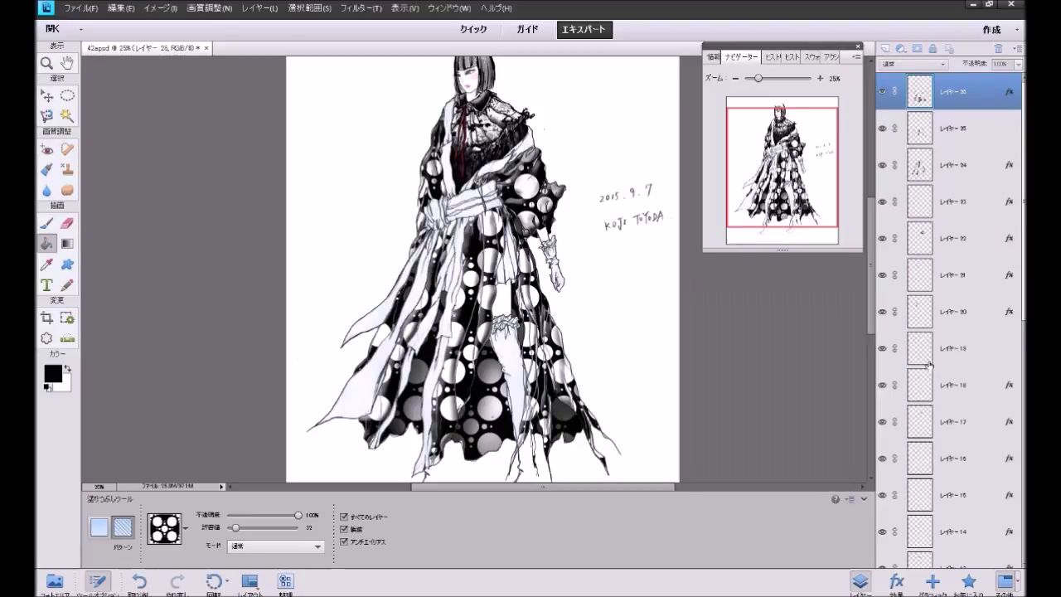
pyautogui.click(1011, 167)
pyautogui.doubleClick(1012, 167)
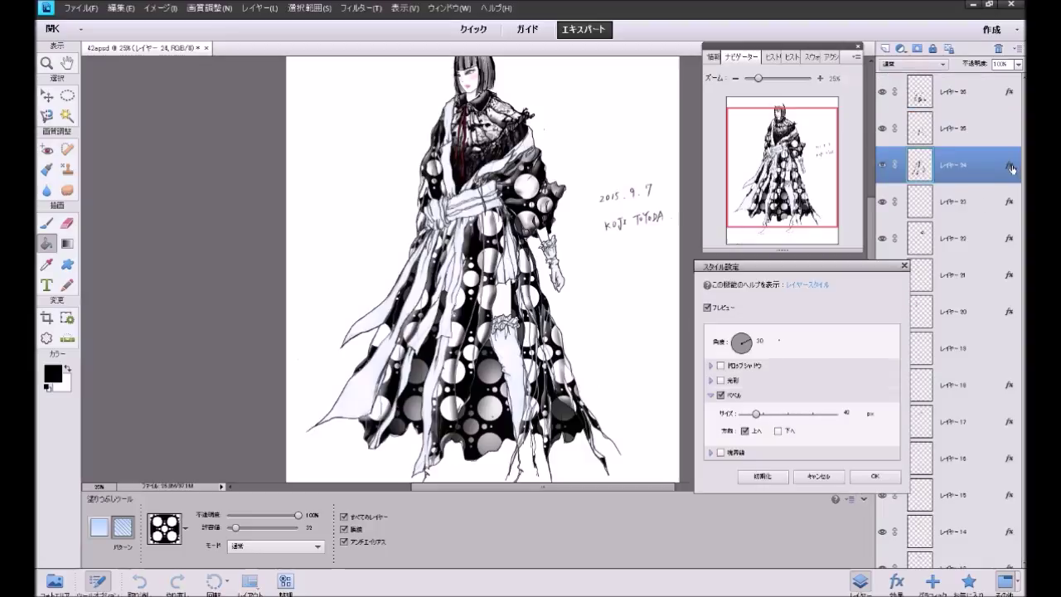
pyautogui.click(720, 453)
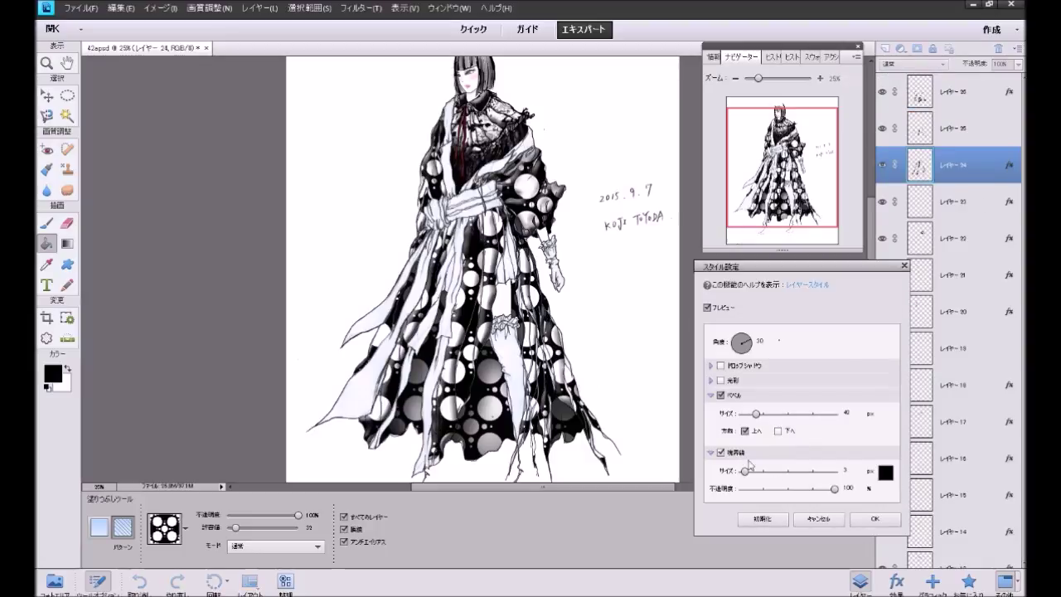
pyautogui.click(874, 519)
# Step: Add the same 3 px black stroke to layer 25 through the Layer menu's style settings
pyautogui.click(971, 130)
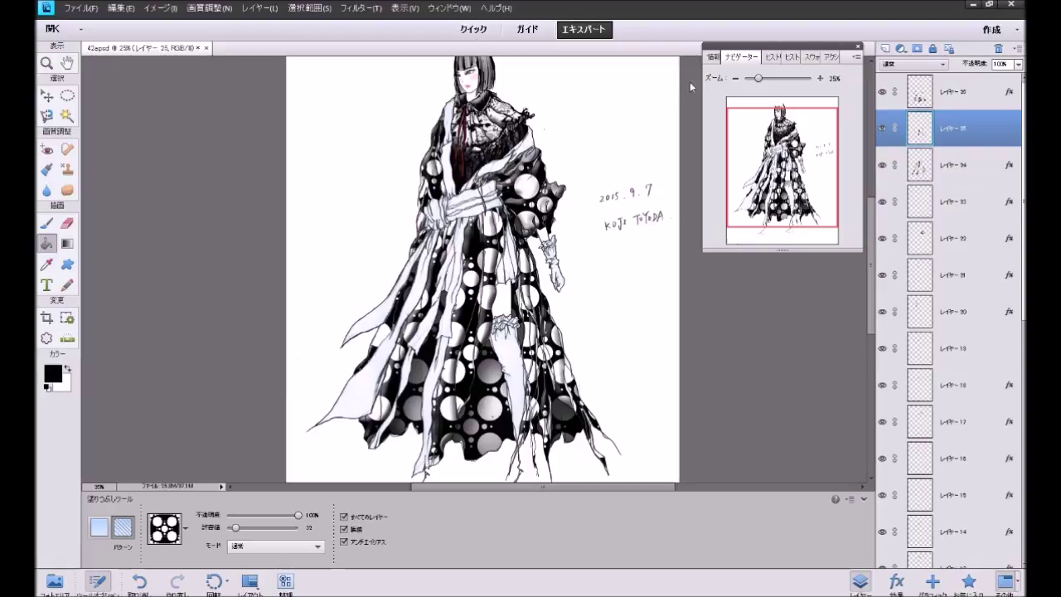
pyautogui.click(276, 10)
pyautogui.moveTo(281, 73)
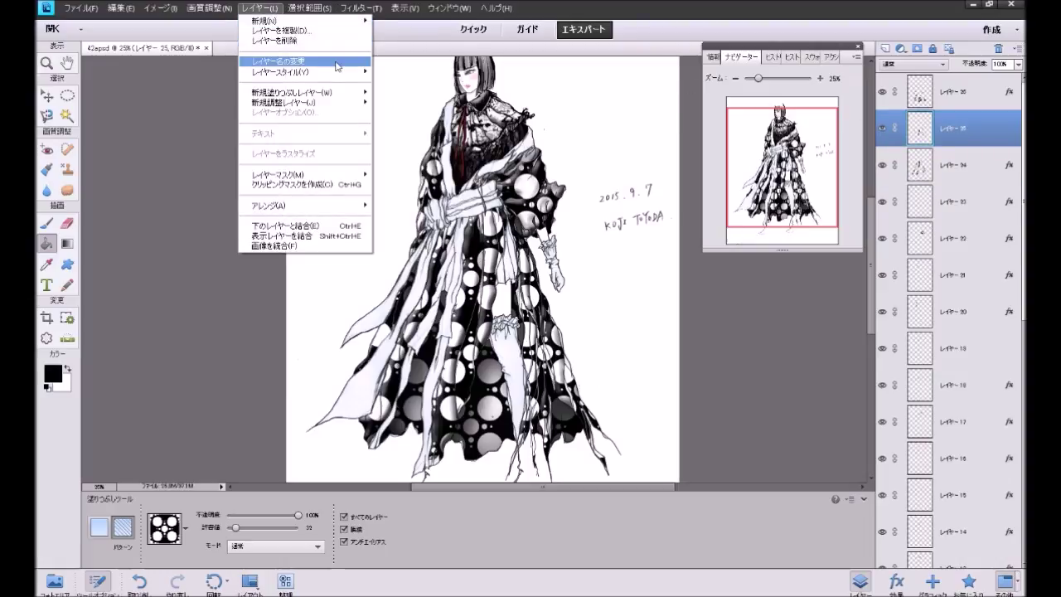
pyautogui.click(383, 73)
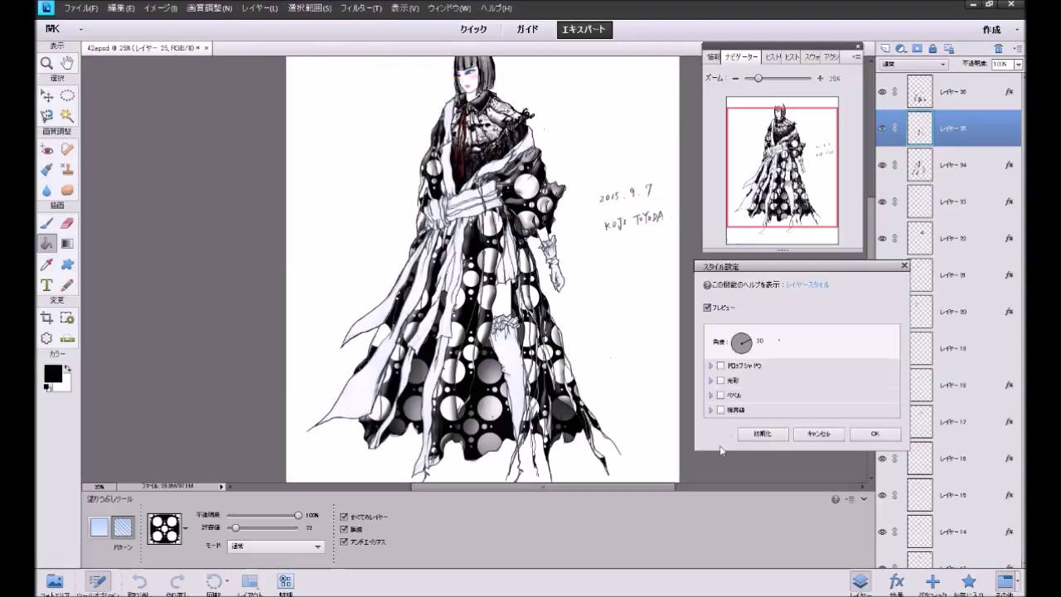
pyautogui.click(737, 411)
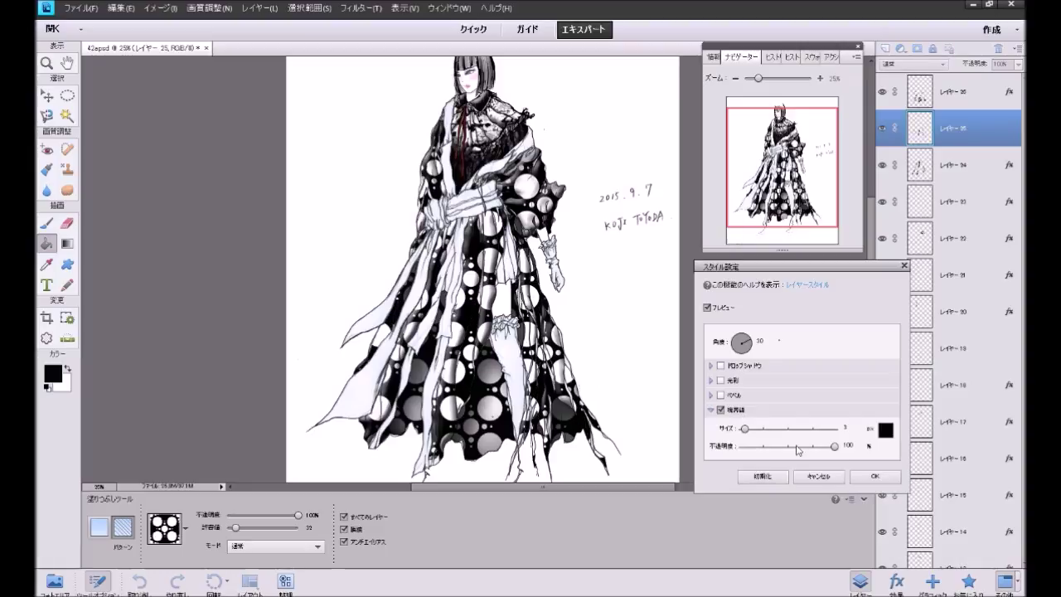
pyautogui.click(874, 477)
pyautogui.scroll(-2, 789, 335)
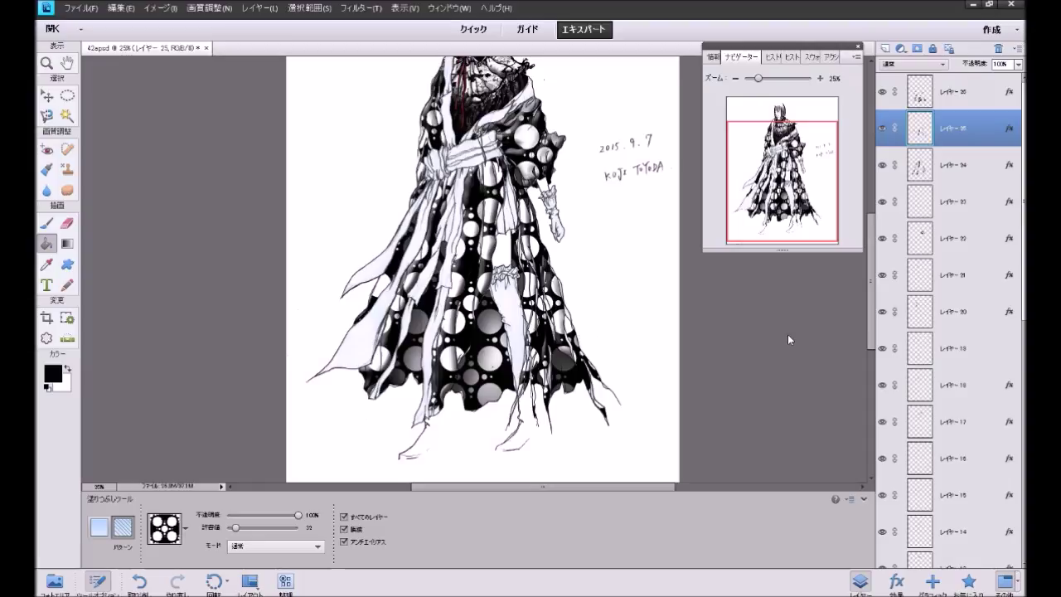
pyautogui.scroll(-2, 788, 335)
pyautogui.scroll(2, 787, 339)
pyautogui.scroll(1, 788, 339)
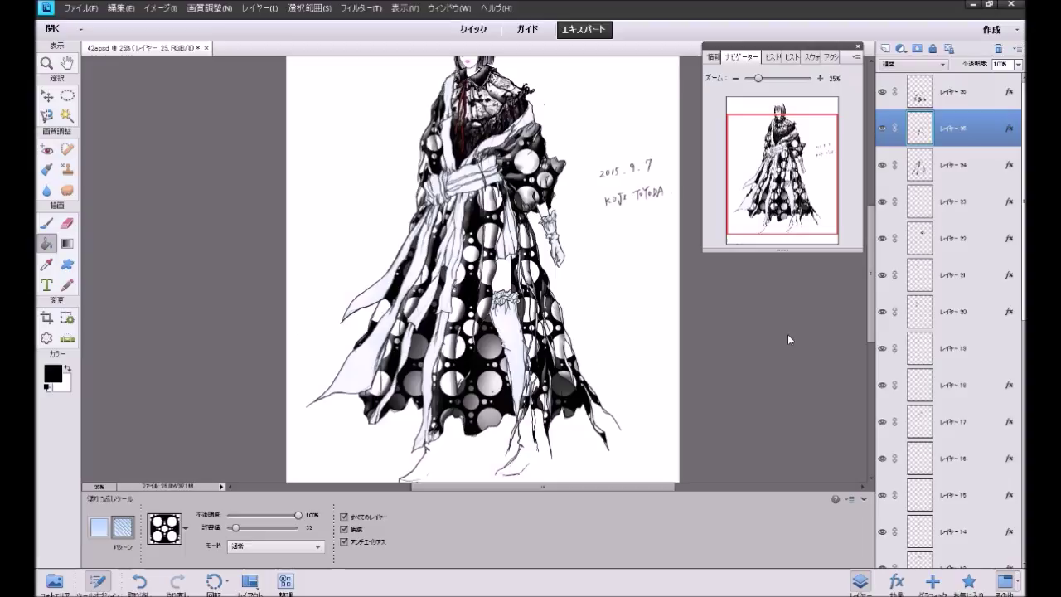
pyautogui.scroll(1, 788, 340)
pyautogui.scroll(1, 787, 340)
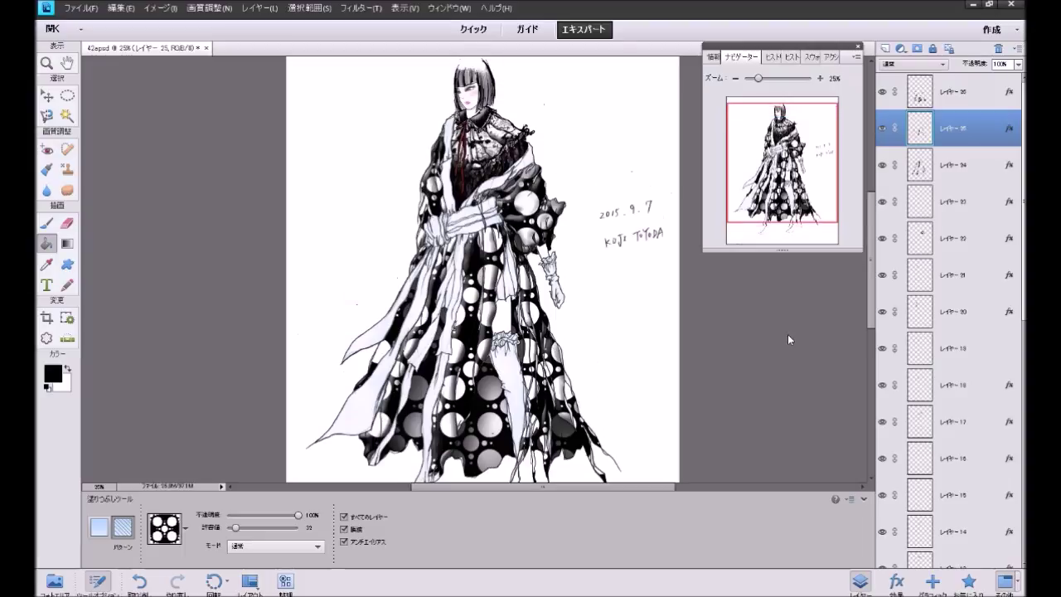
pyautogui.scroll(-2, 789, 339)
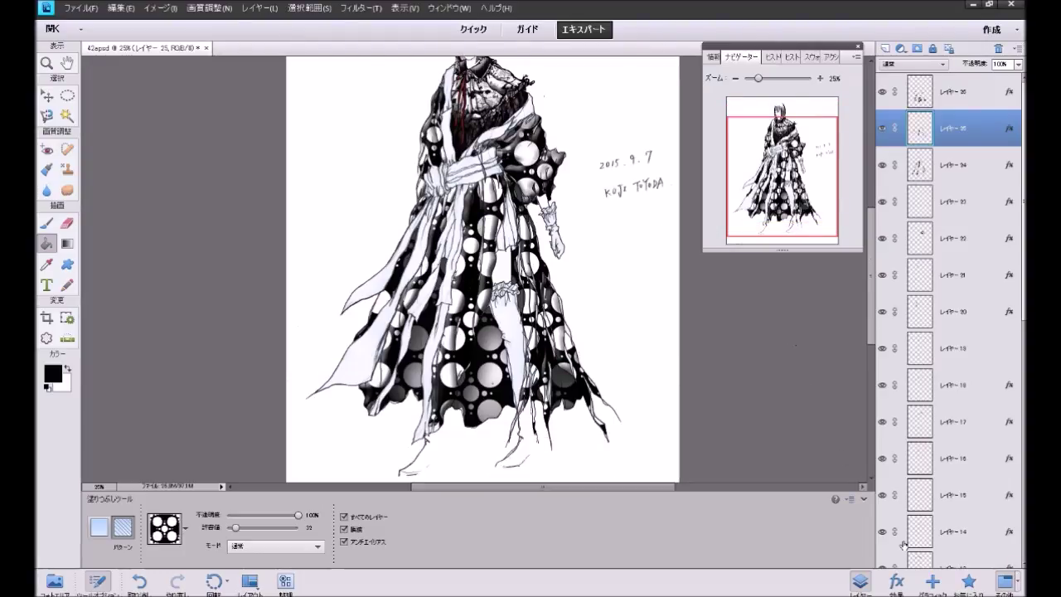
# Step: Select the topmost layer and show the Distort category of filters
pyautogui.click(976, 95)
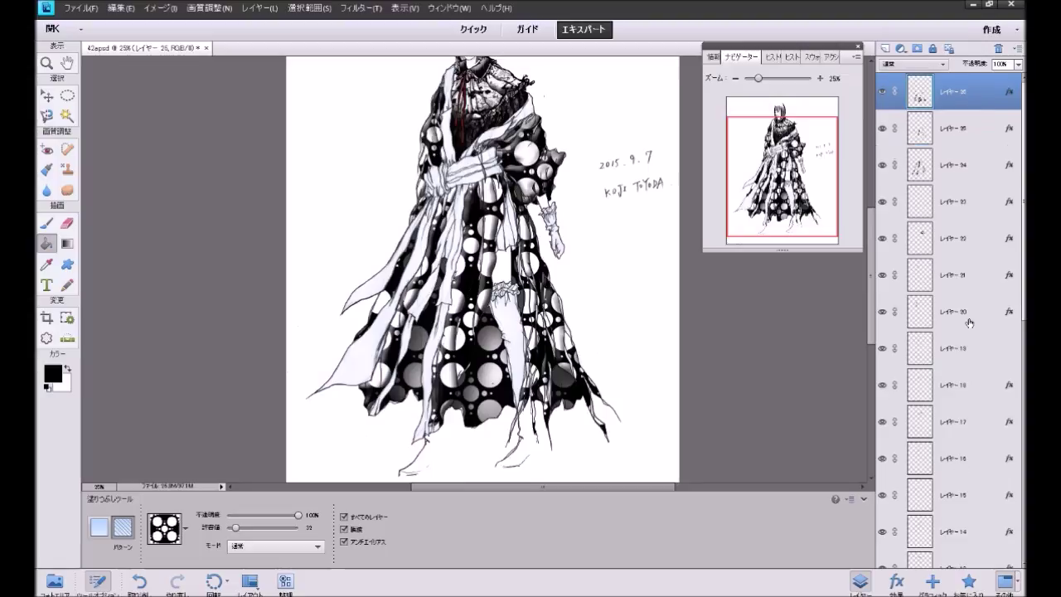
pyautogui.click(896, 582)
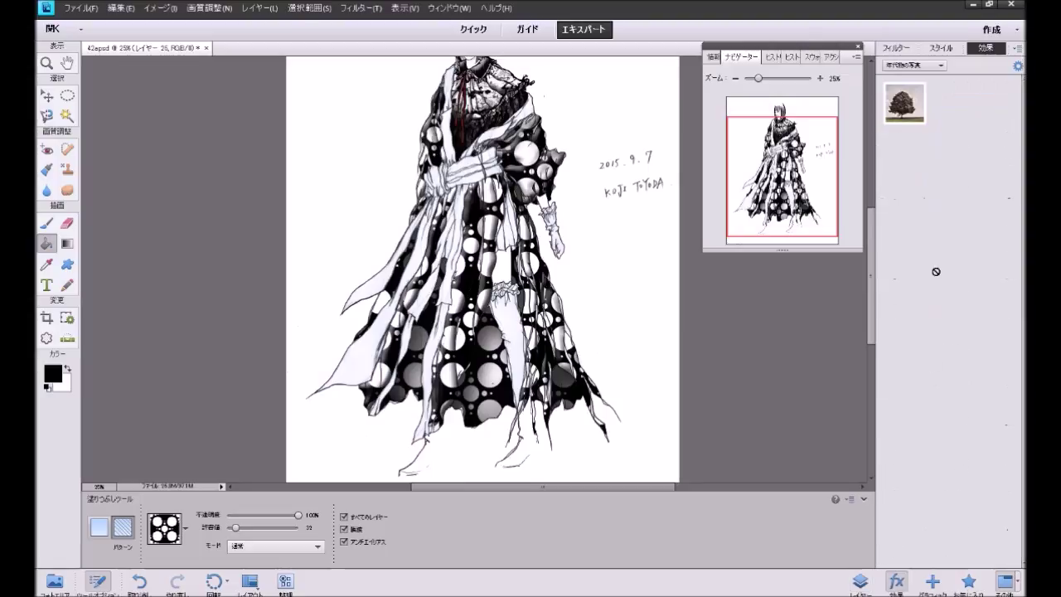
pyautogui.click(907, 51)
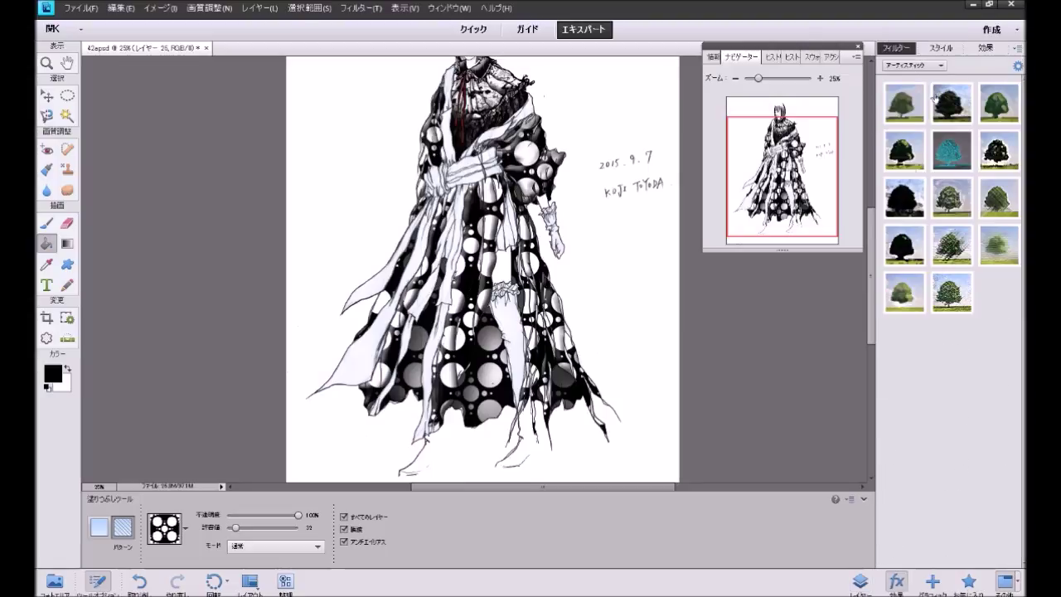
pyautogui.click(912, 64)
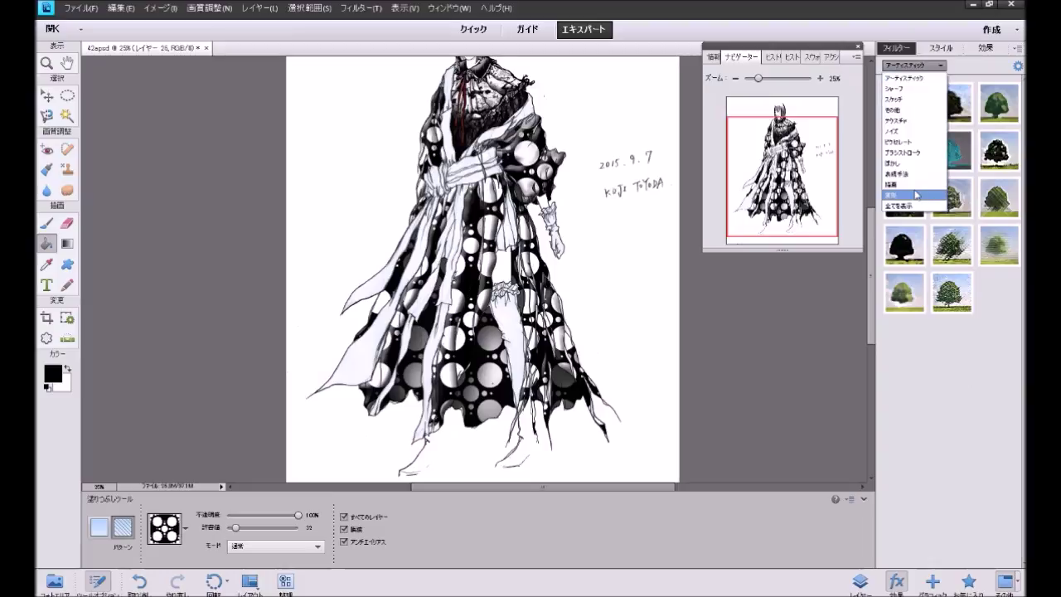
pyautogui.click(912, 189)
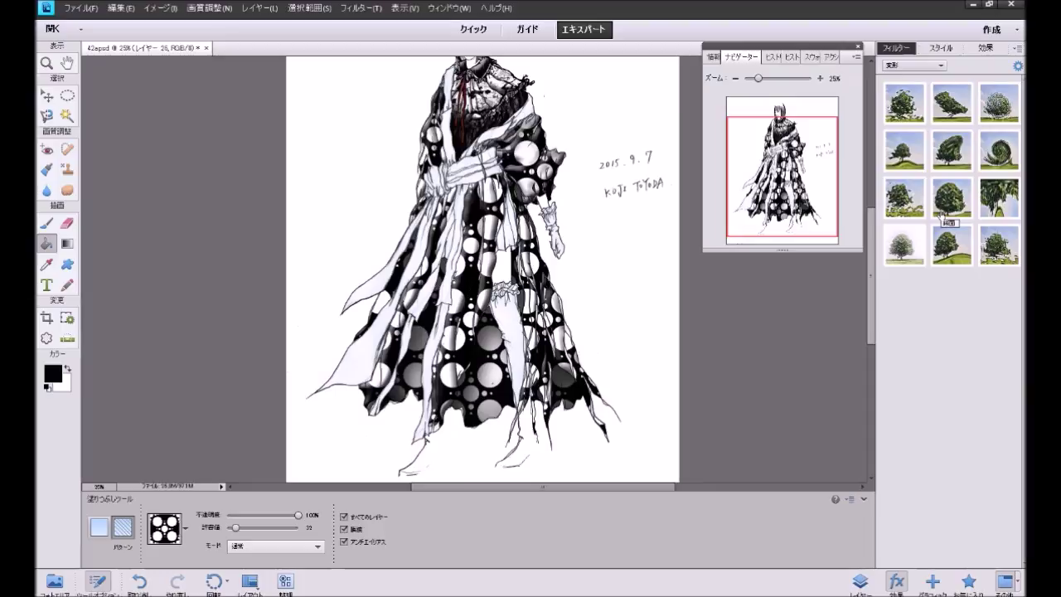
# Step: Try Spherize on the dress, undo it, then apply Ripple
pyautogui.click(911, 116)
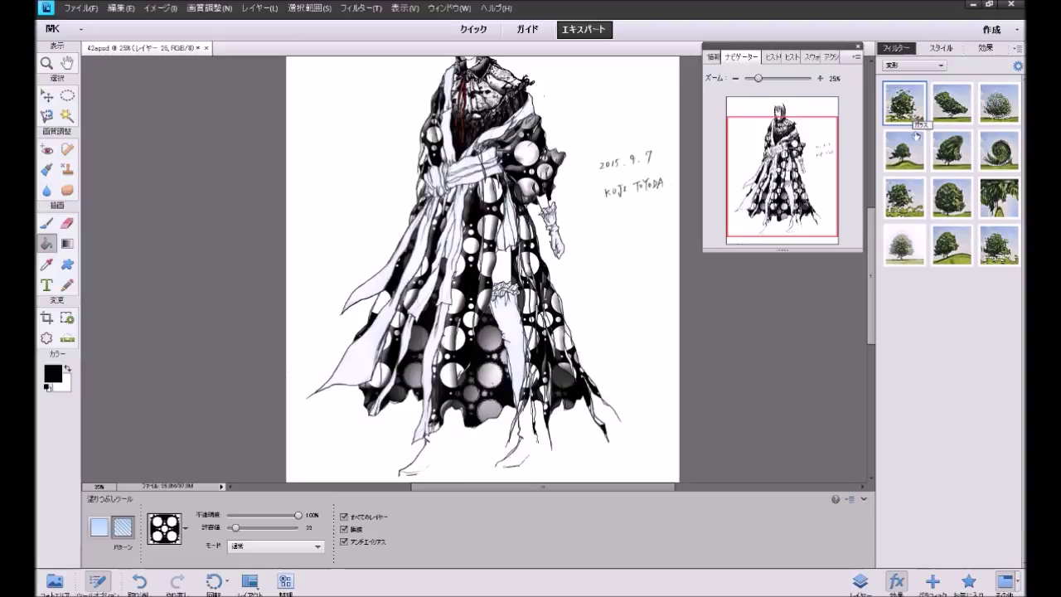
pyautogui.click(949, 207)
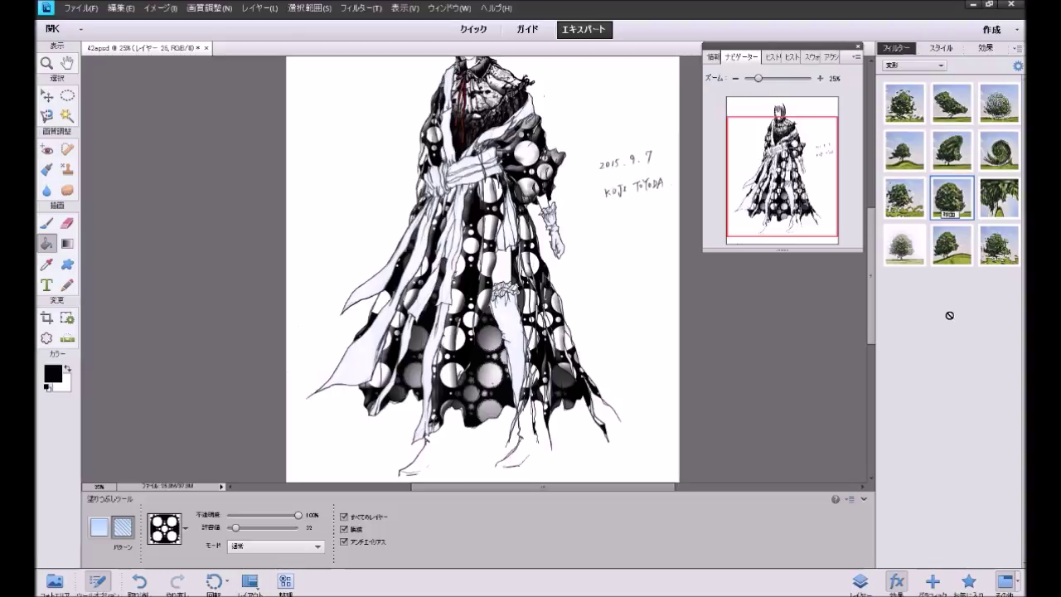
pyautogui.doubleClick(952, 203)
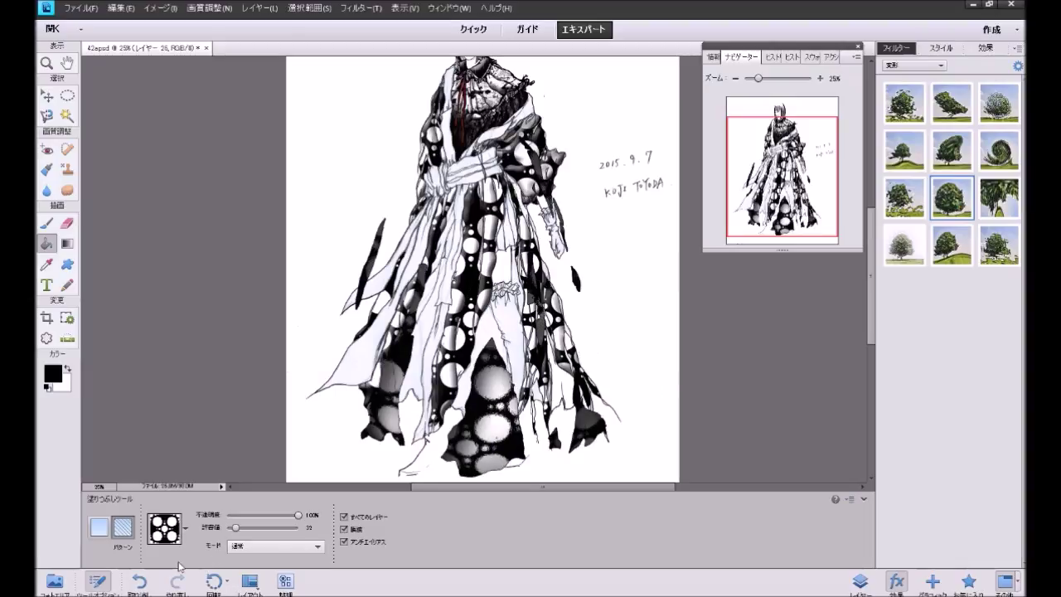
pyautogui.click(138, 582)
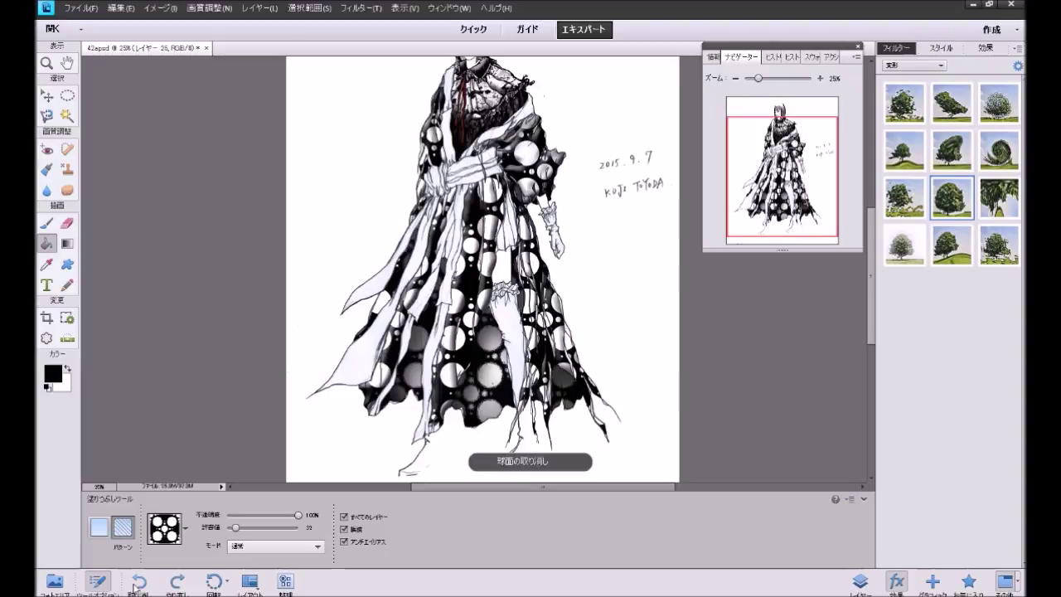
pyautogui.click(1003, 250)
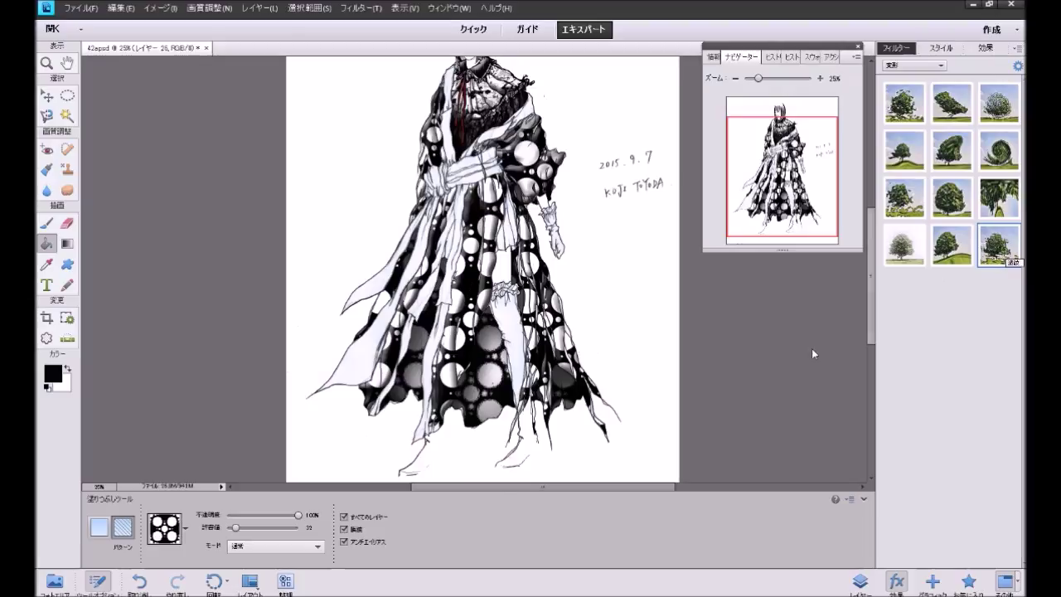
# Step: Undo Ripple and try the first Distort filter, Glass, on the drawing
pyautogui.click(141, 583)
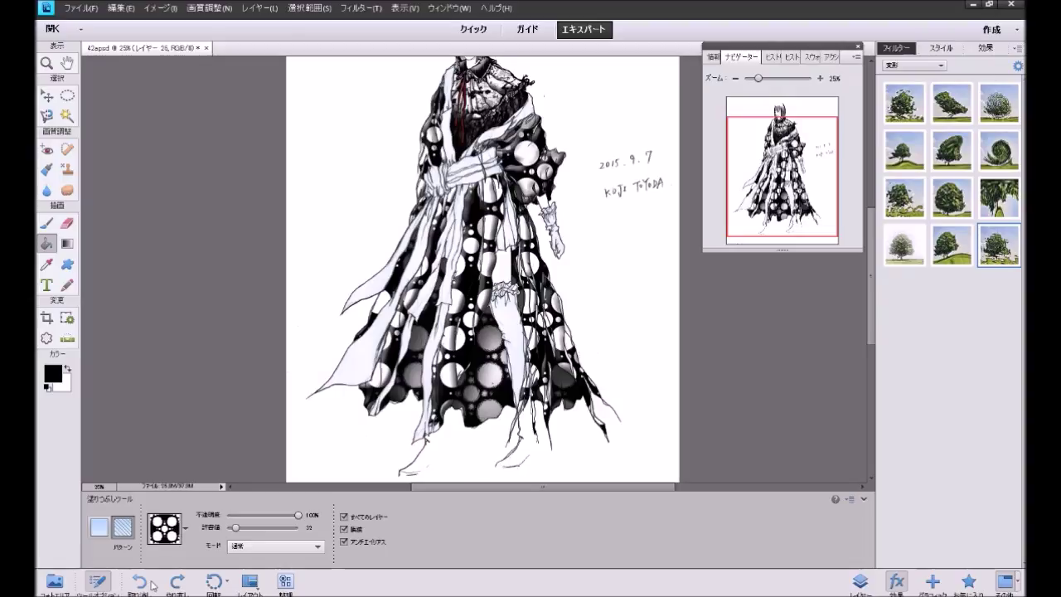
pyautogui.click(902, 123)
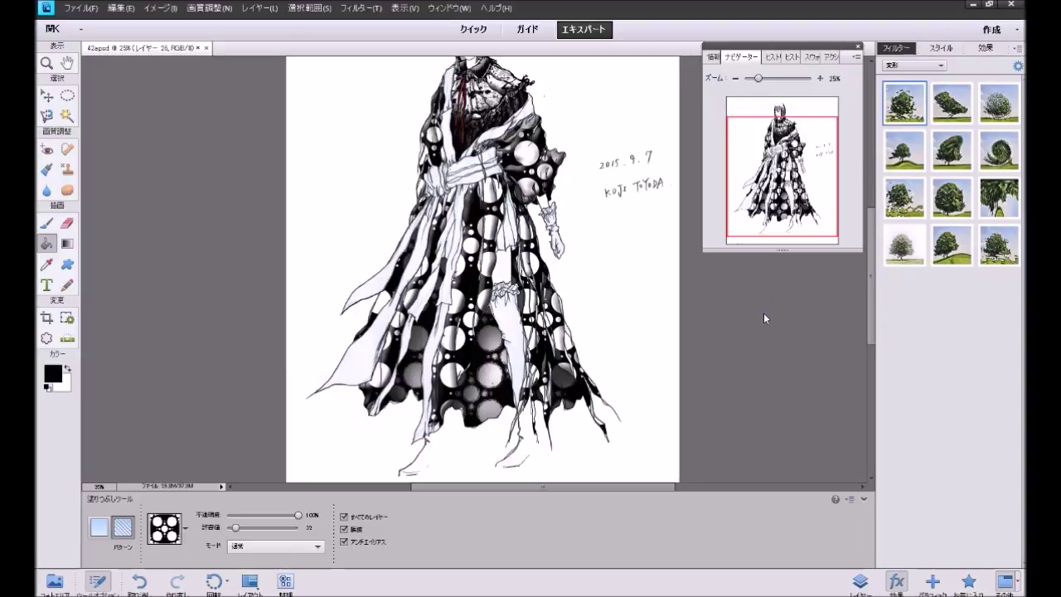
pyautogui.scroll(3, 766, 334)
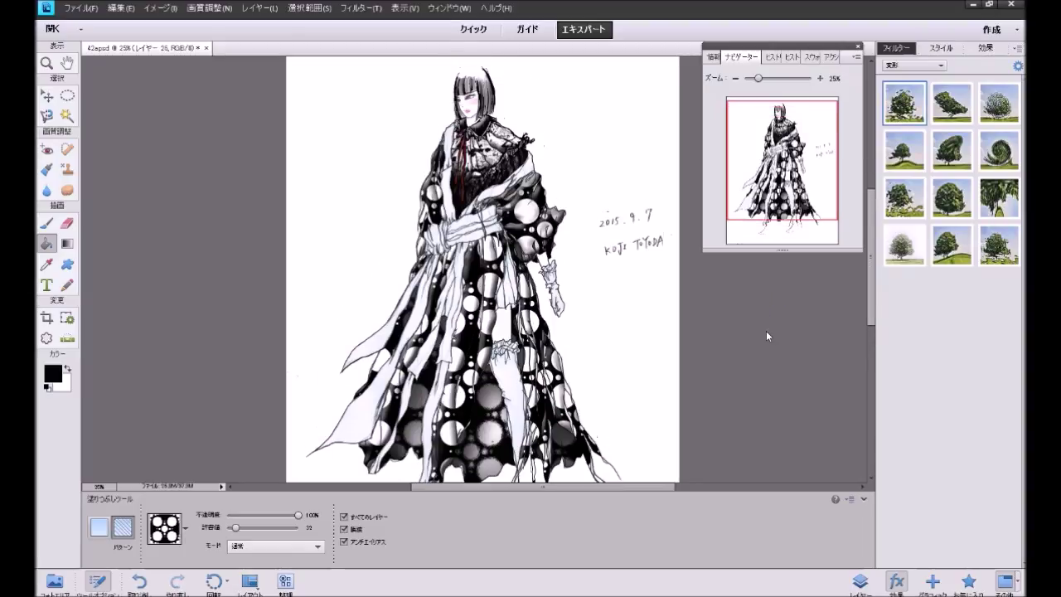
pyautogui.scroll(-2, 767, 333)
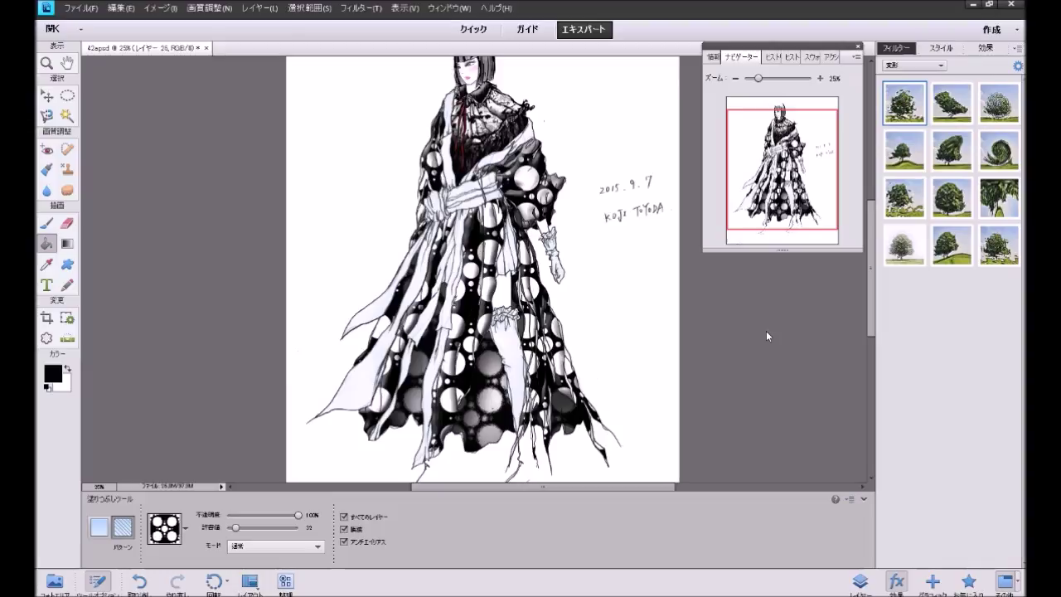
# Step: Browse the Other filters, then apply Watercolor from Artistic and undo it
pyautogui.click(944, 66)
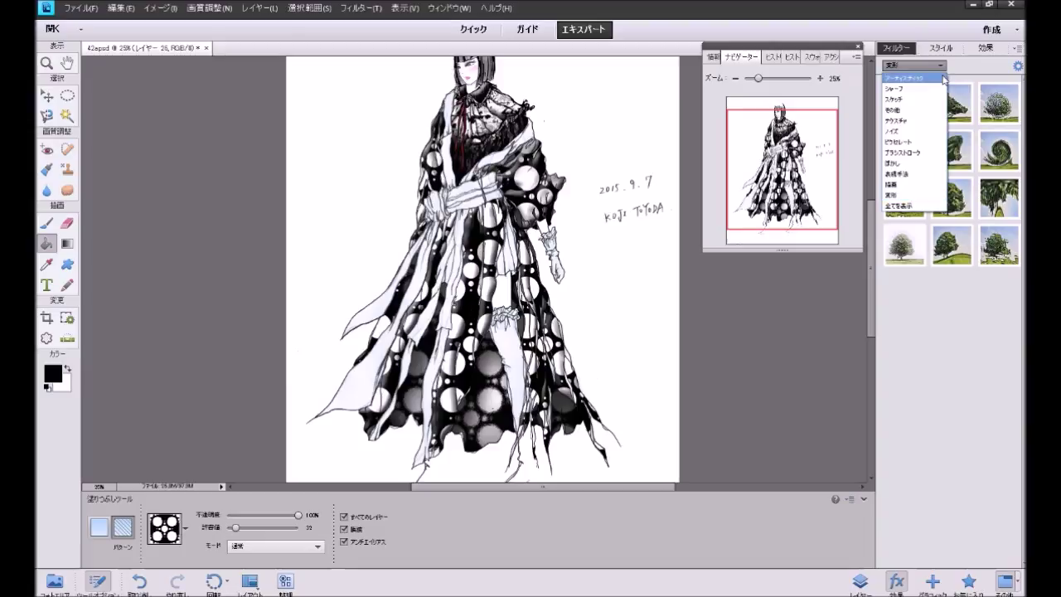
pyautogui.click(934, 109)
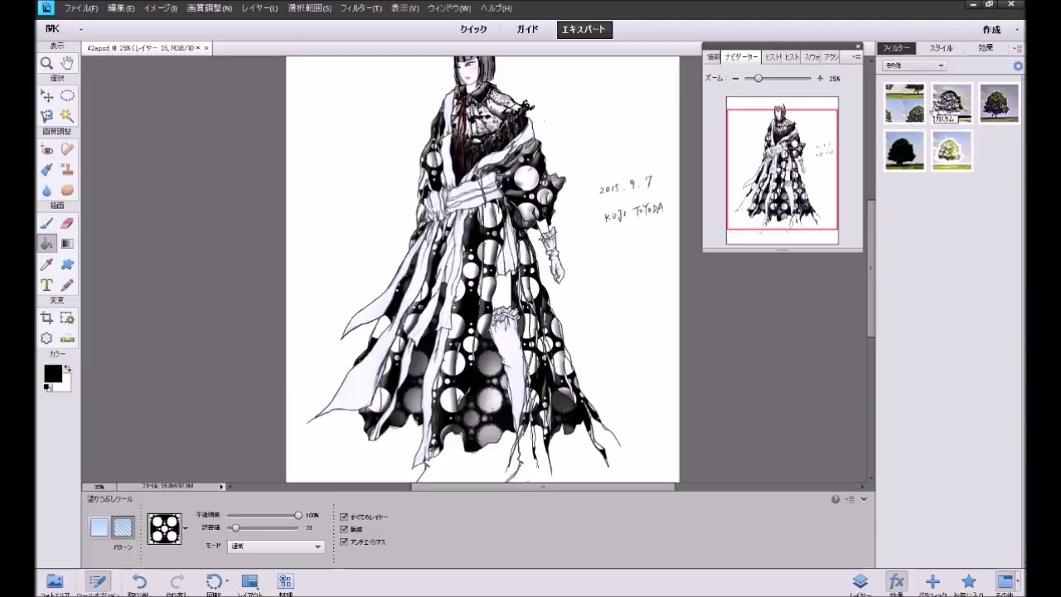
pyautogui.click(932, 65)
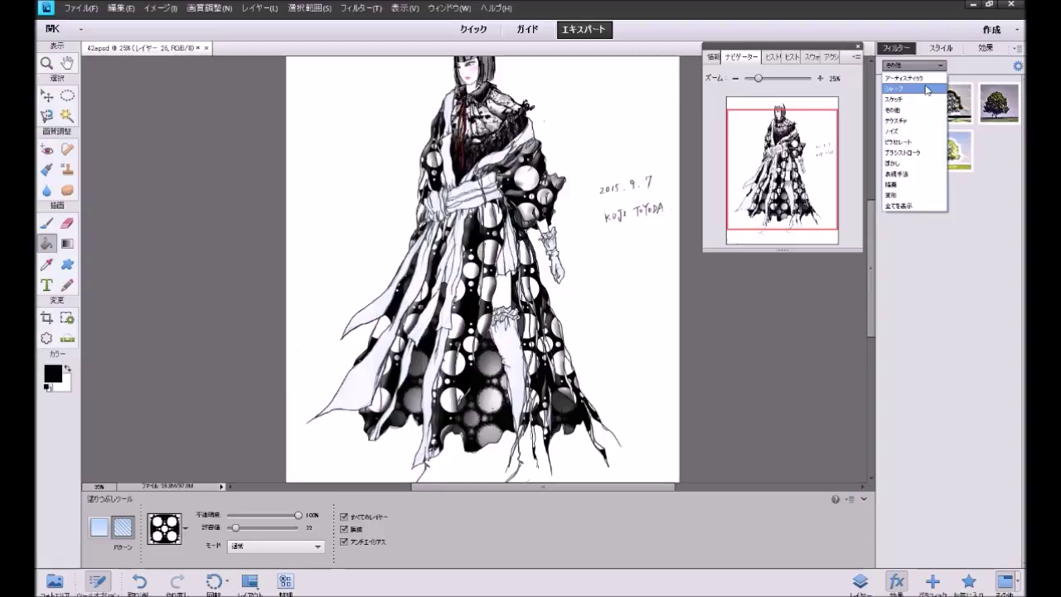
pyautogui.click(920, 78)
pyautogui.doubleClick(909, 238)
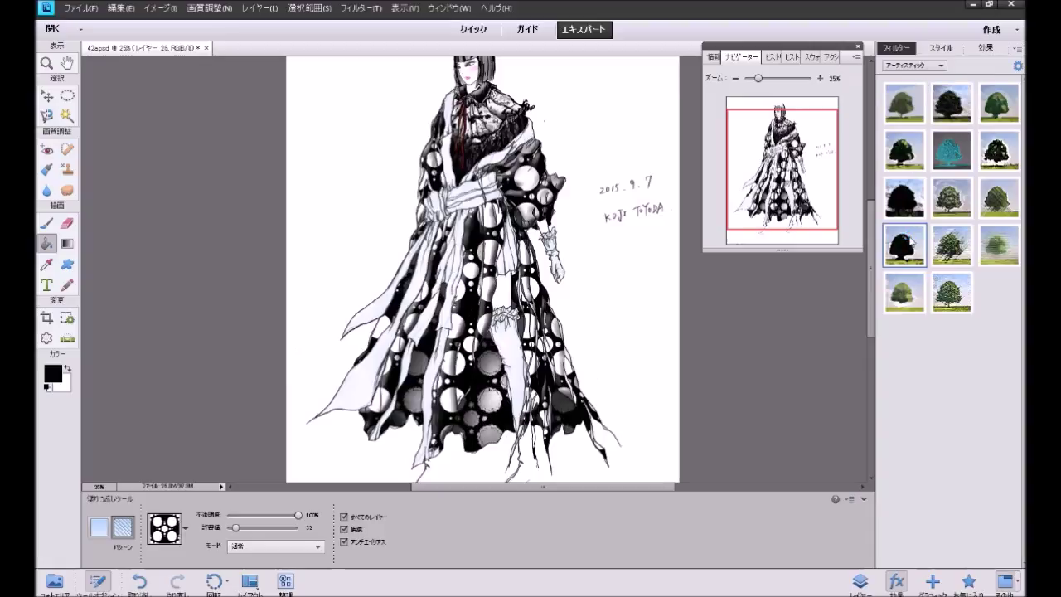
pyautogui.hotkey('ctrl', 'z')
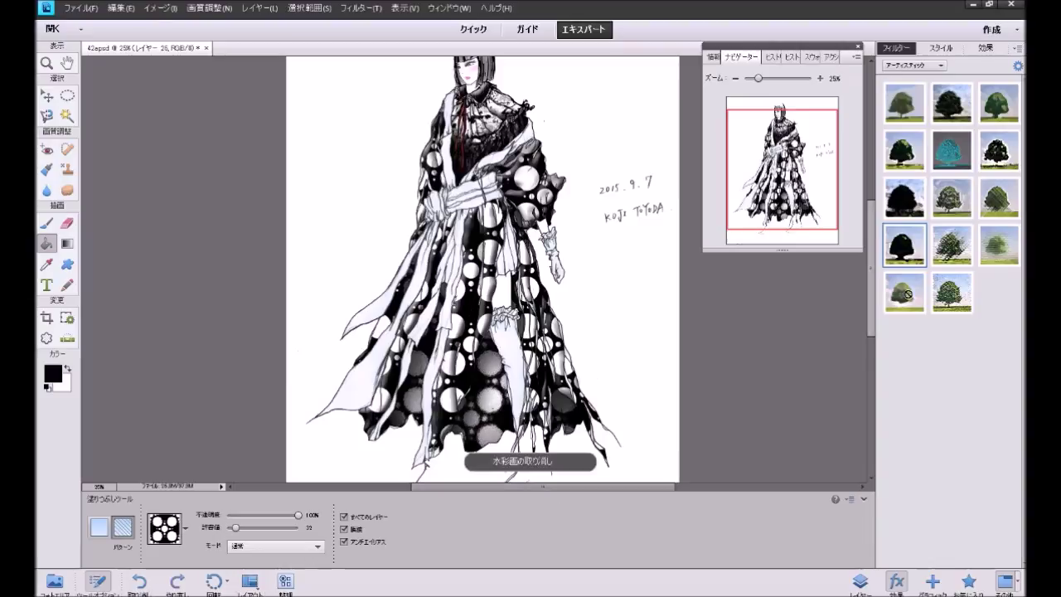
# Step: Apply a different third-row Artistic filter and zoom in to 33.33% then 50%
pyautogui.doubleClick(916, 199)
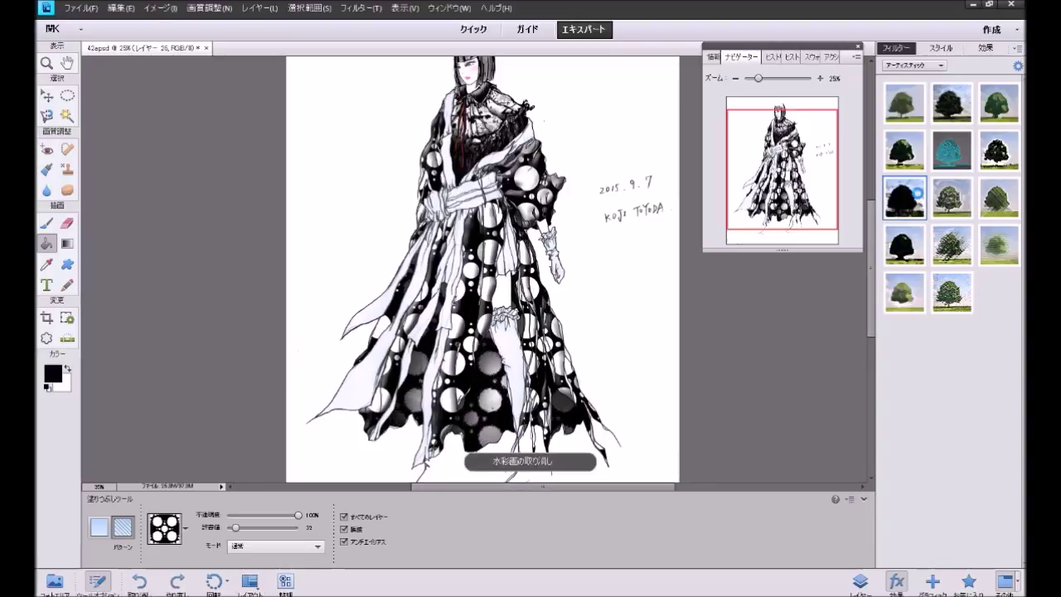
pyautogui.click(820, 78)
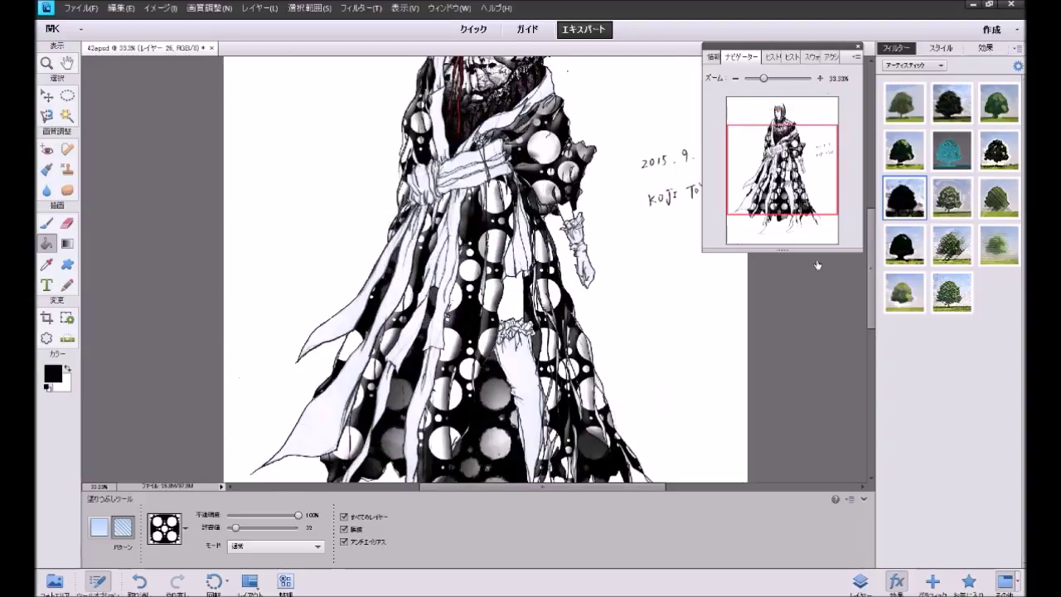
pyautogui.scroll(-3, 819, 299)
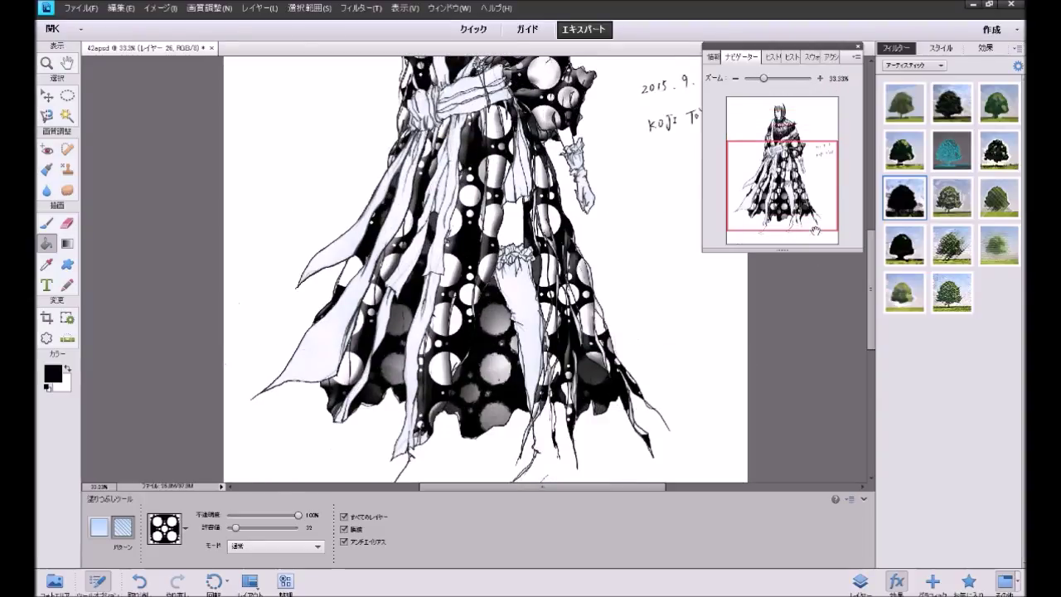
pyautogui.click(821, 78)
# Step: Scroll over the zoomed drawing, then zoom back out to 25% to see the whole figure
pyautogui.scroll(1, 816, 341)
pyautogui.scroll(1, 816, 341)
pyautogui.scroll(1, 816, 341)
pyautogui.scroll(1, 816, 341)
pyautogui.scroll(1, 816, 341)
pyautogui.scroll(1, 816, 340)
pyautogui.scroll(1, 815, 340)
pyautogui.scroll(1, 816, 341)
pyautogui.scroll(1, 816, 341)
pyautogui.scroll(1, 816, 341)
pyautogui.scroll(1, 816, 341)
pyautogui.scroll(1, 816, 341)
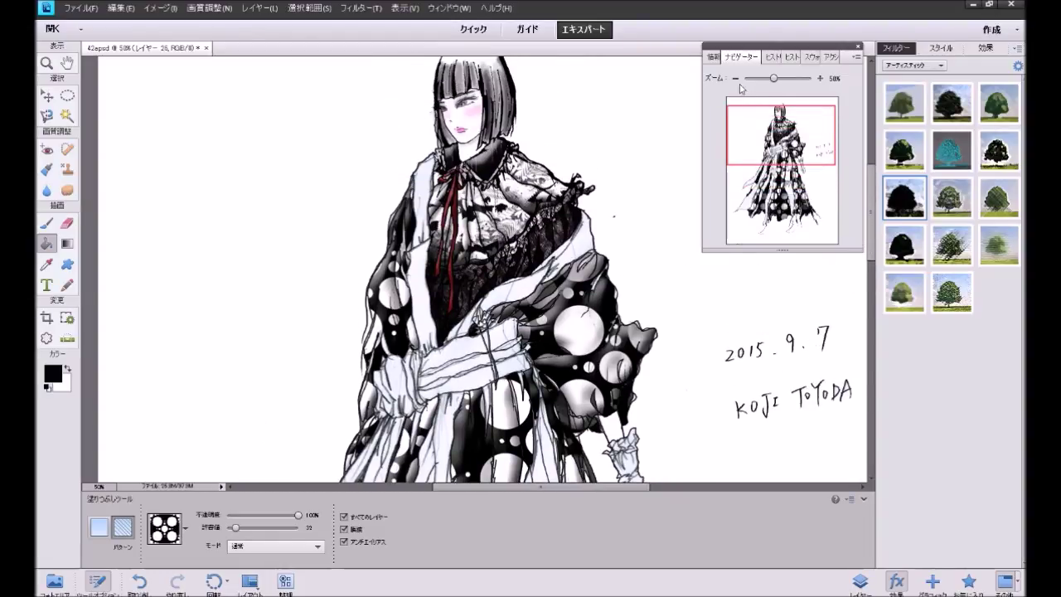
pyautogui.click(735, 78)
pyautogui.scroll(-2, 798, 379)
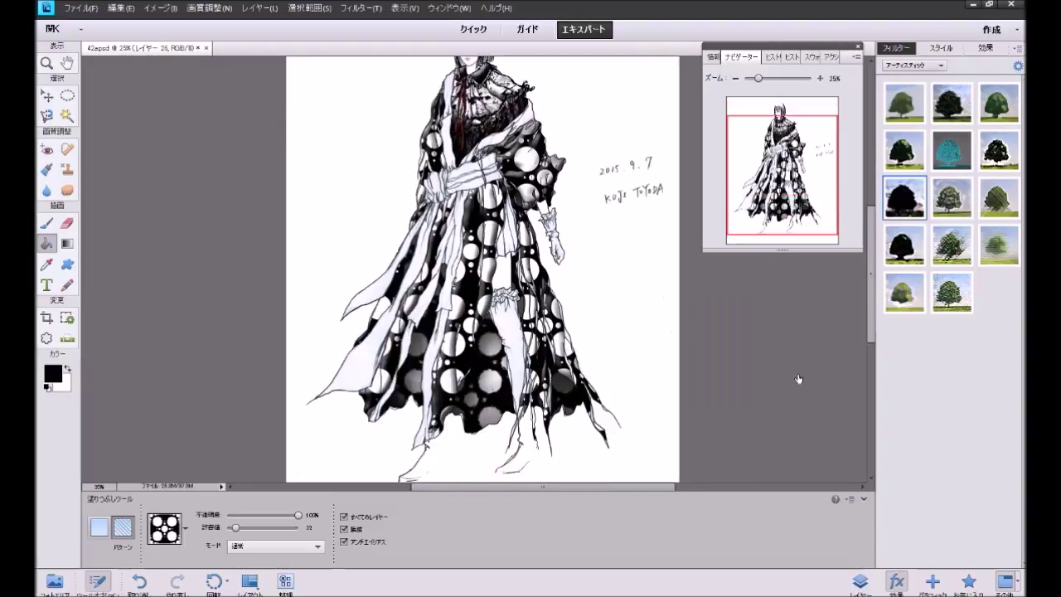
# Step: Select layer 25, apply the Oil Pastel favourite effect, then undo it
pyautogui.click(867, 587)
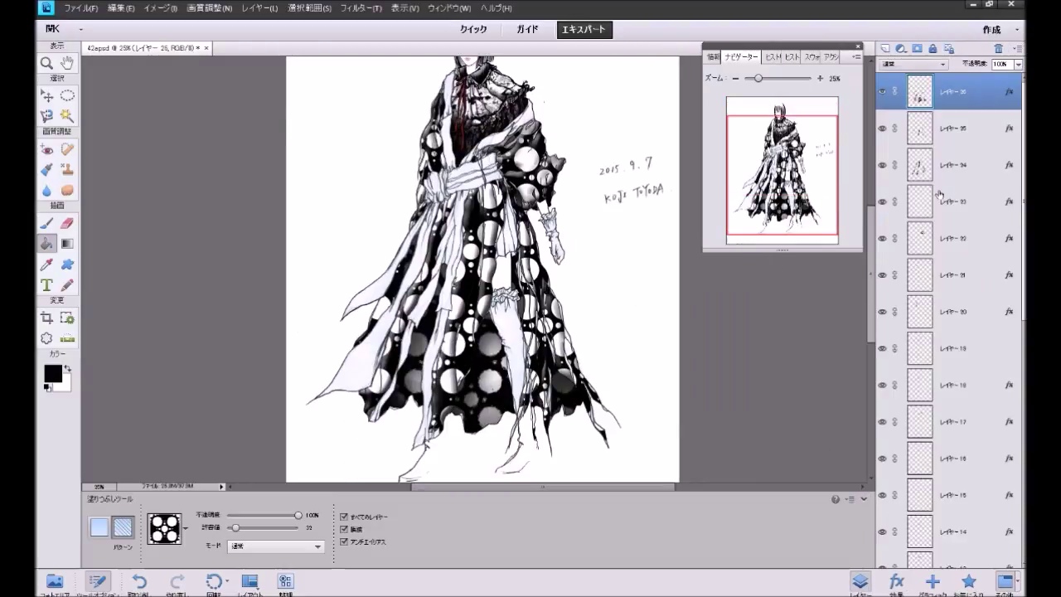
pyautogui.click(952, 166)
pyautogui.click(952, 131)
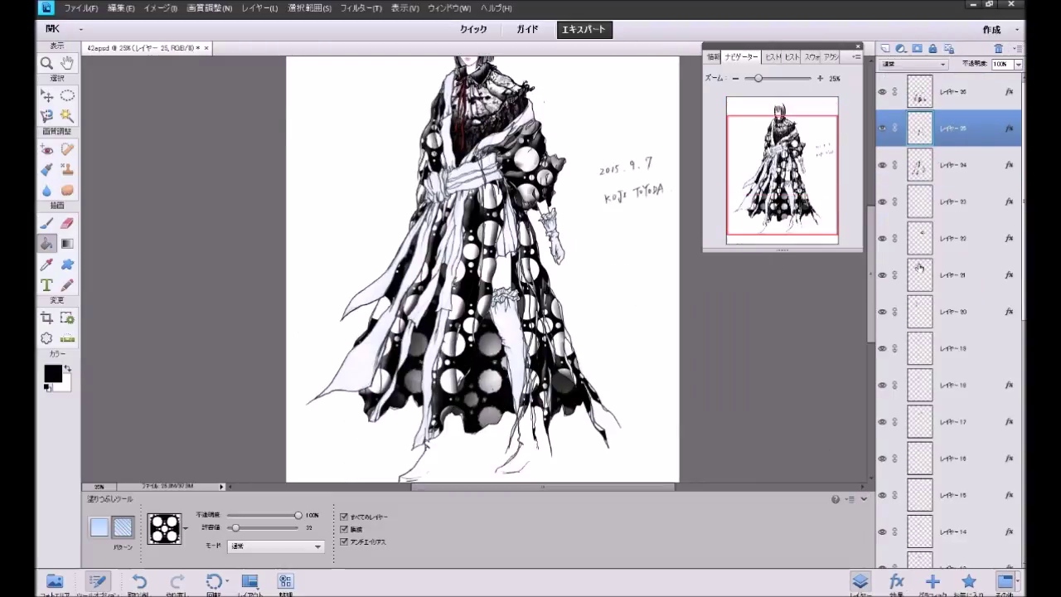
pyautogui.click(970, 581)
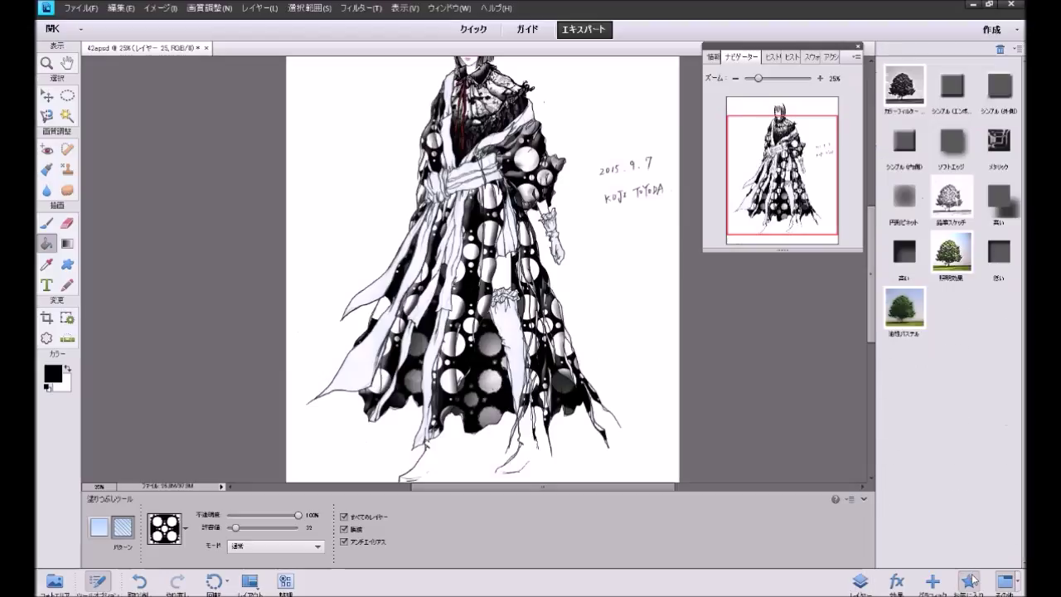
pyautogui.doubleClick(913, 311)
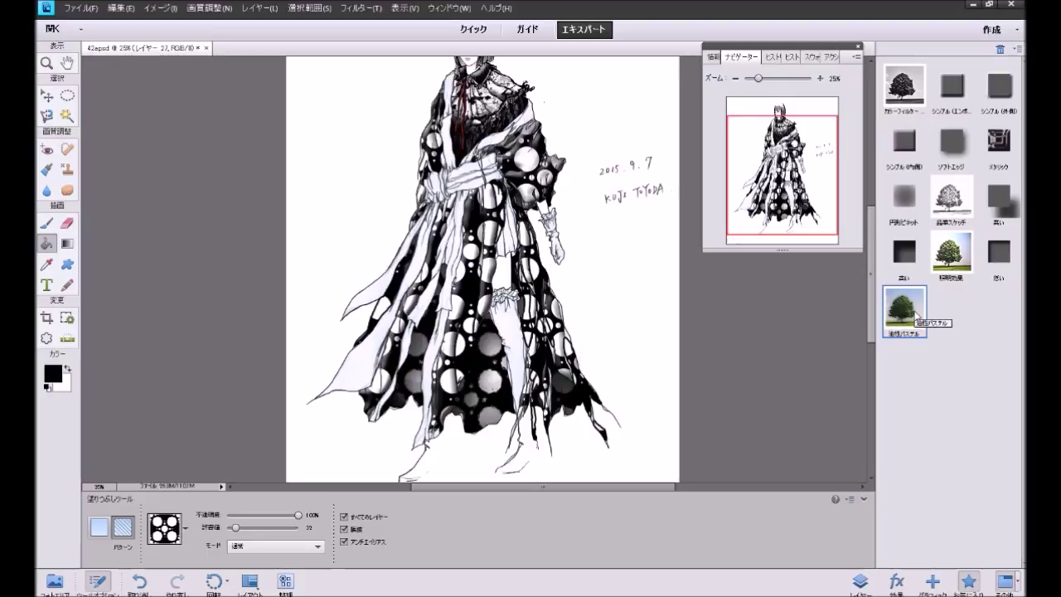
pyautogui.click(141, 581)
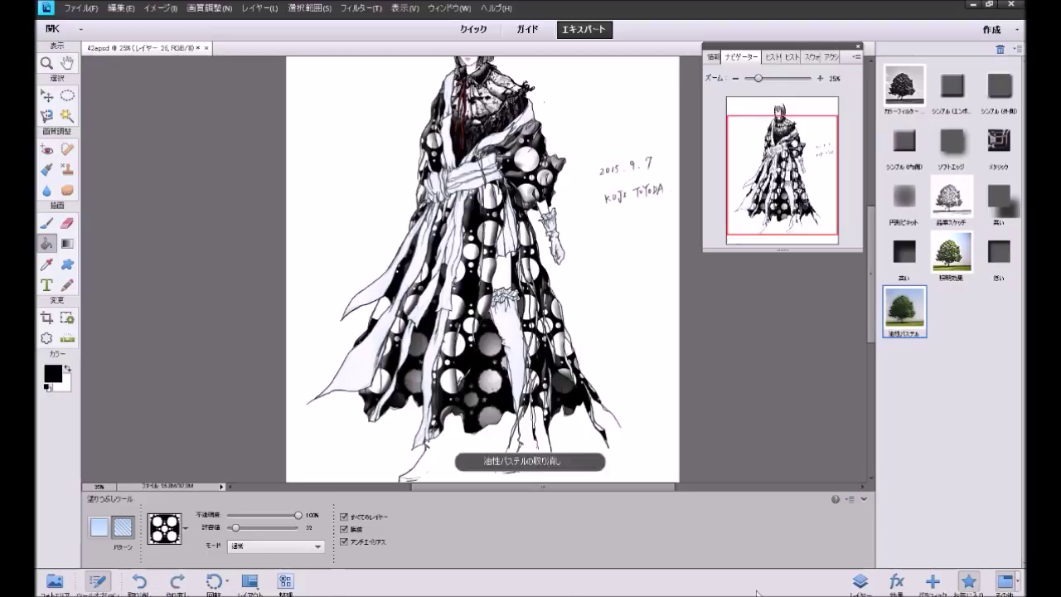
# Step: Try Fresco on layer 25, undo it, then apply Fresco again
pyautogui.click(897, 582)
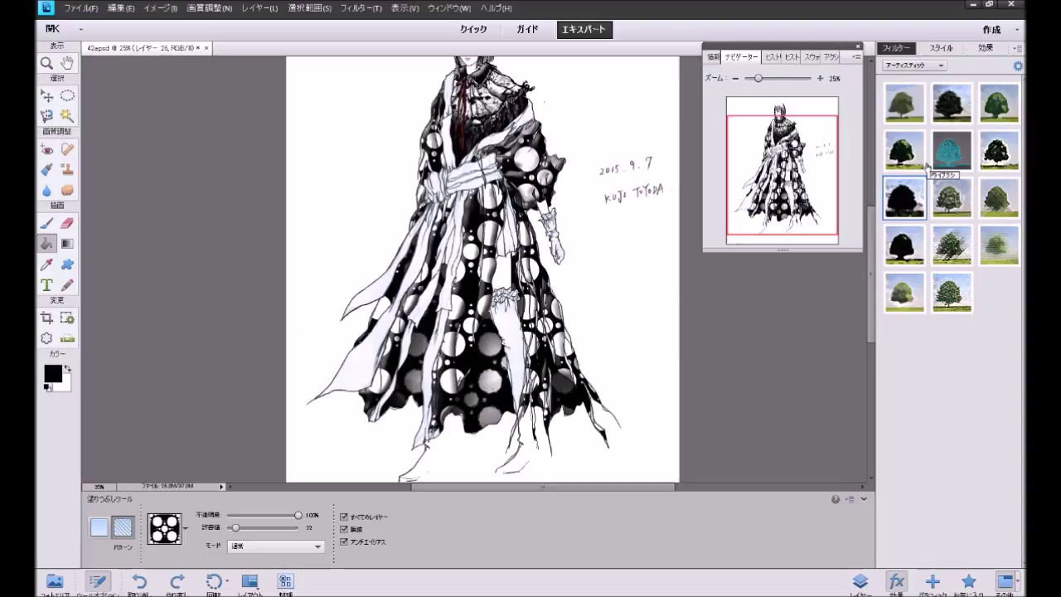
pyautogui.click(912, 197)
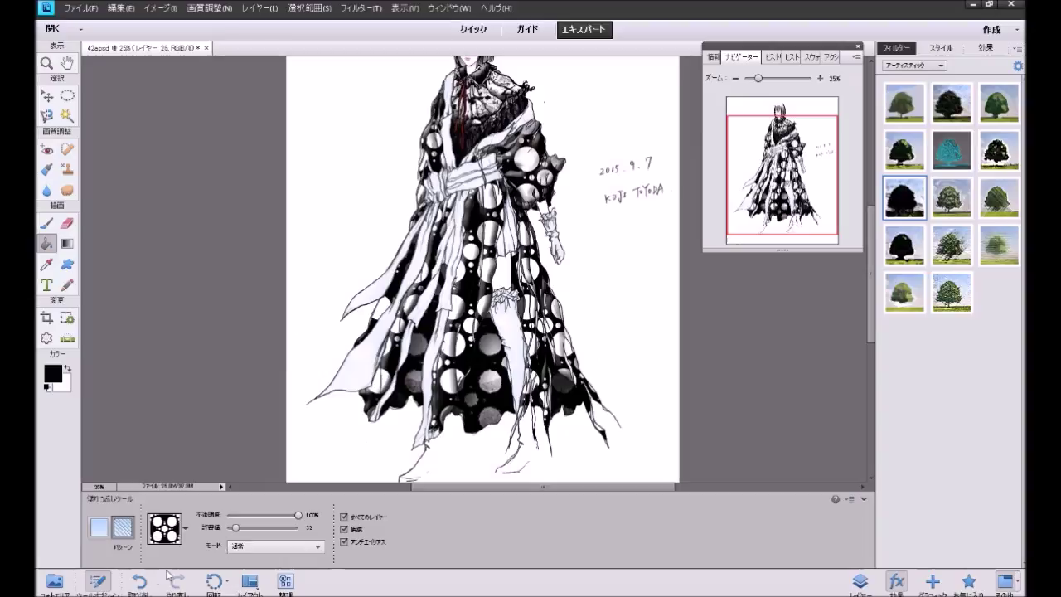
pyautogui.click(143, 580)
pyautogui.click(860, 581)
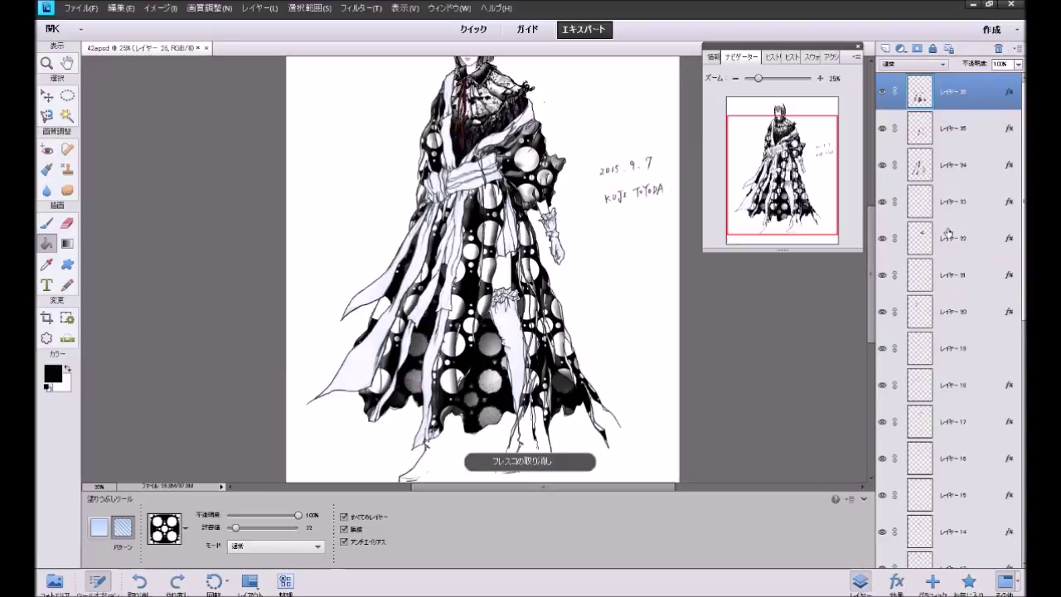
pyautogui.click(969, 580)
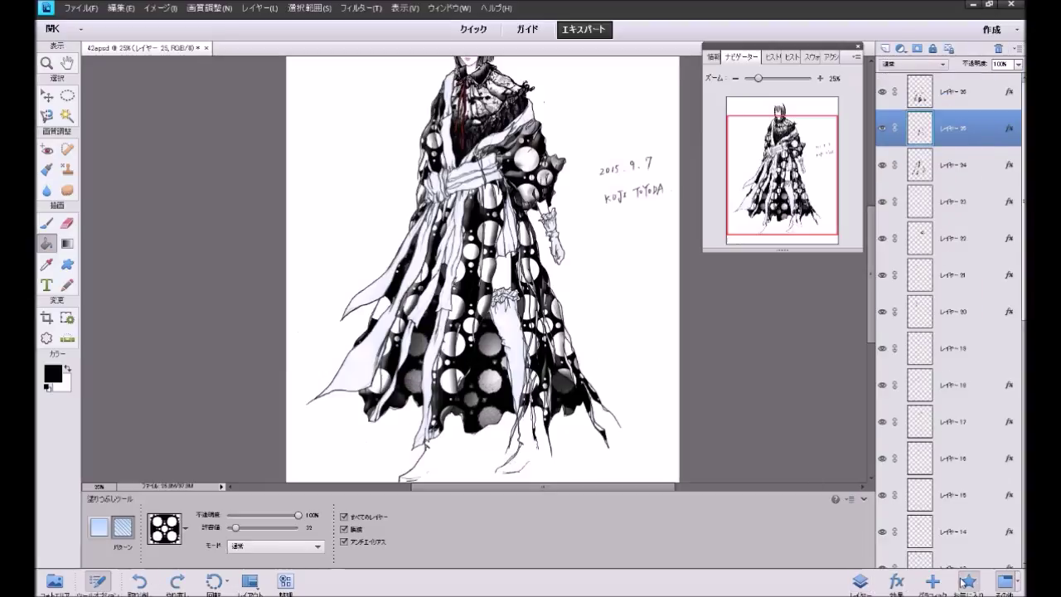
pyautogui.click(896, 581)
pyautogui.doubleClick(908, 212)
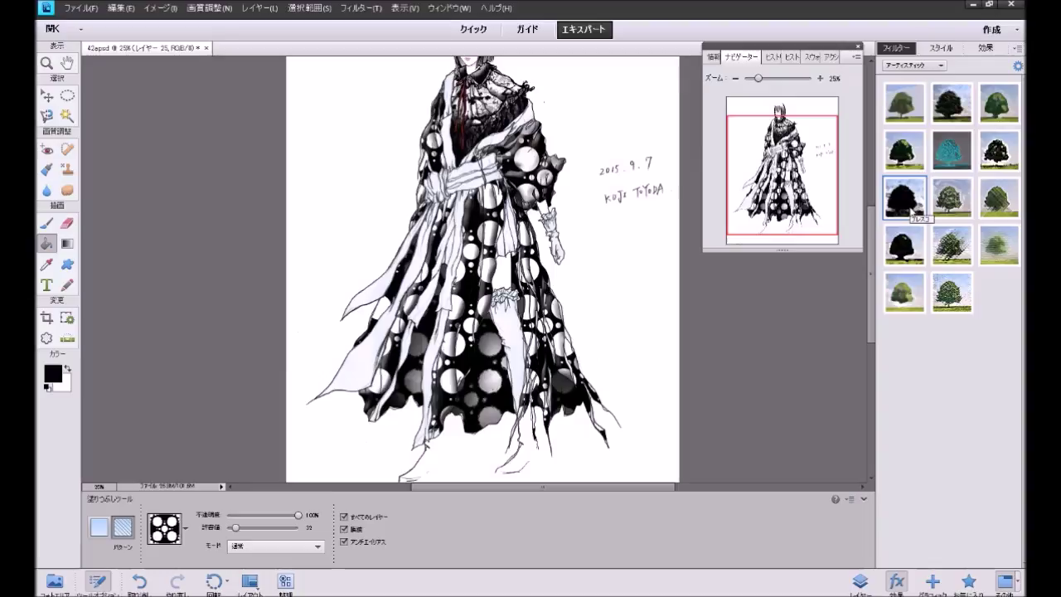
# Step: Try another Artistic filter, undo it and Fresco, then apply Smudge Stick
pyautogui.click(912, 163)
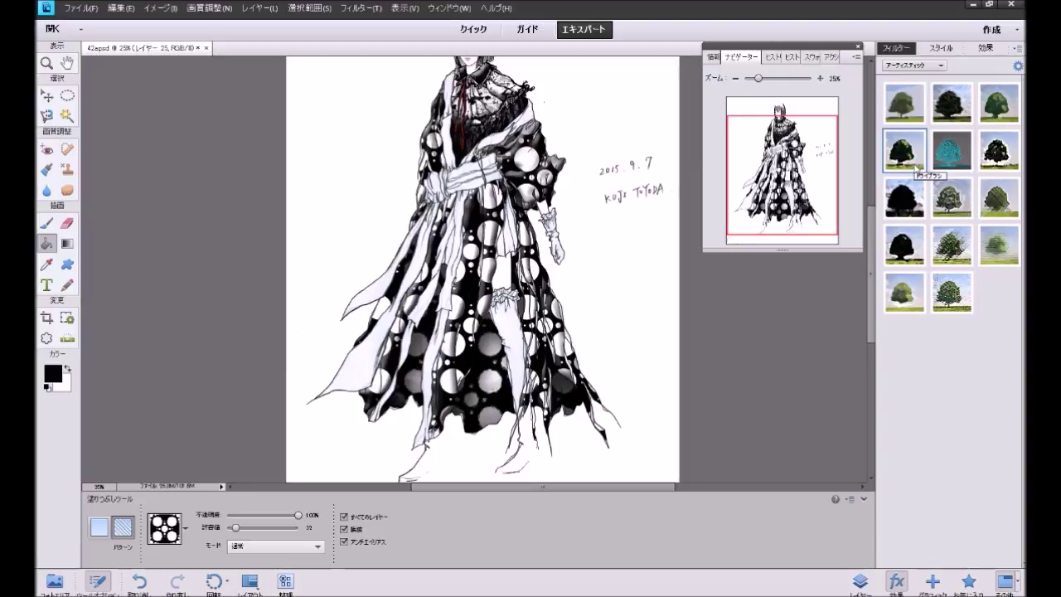
pyautogui.click(147, 582)
pyautogui.click(148, 584)
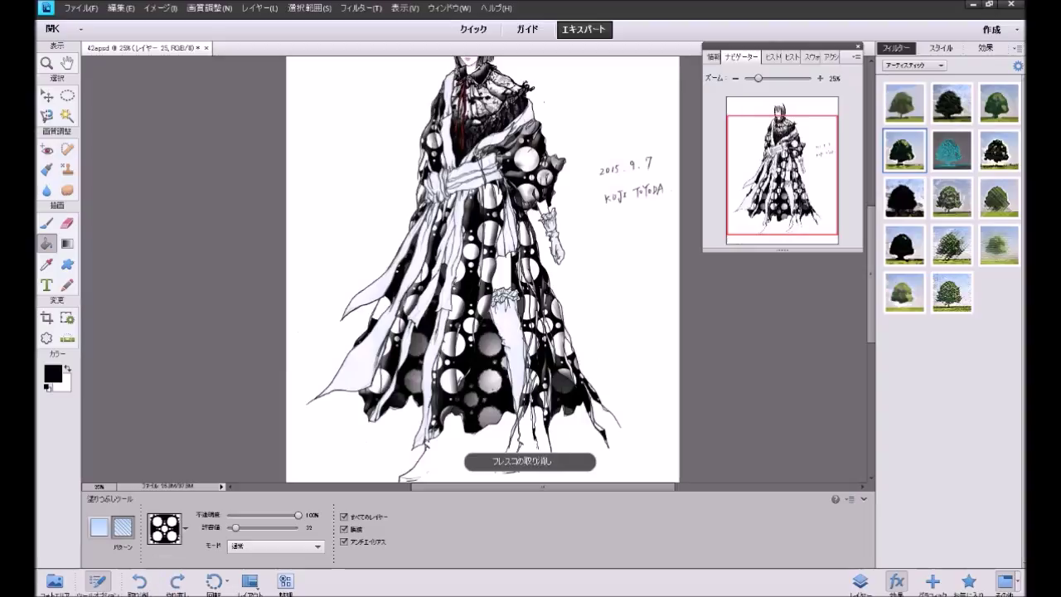
pyautogui.click(859, 583)
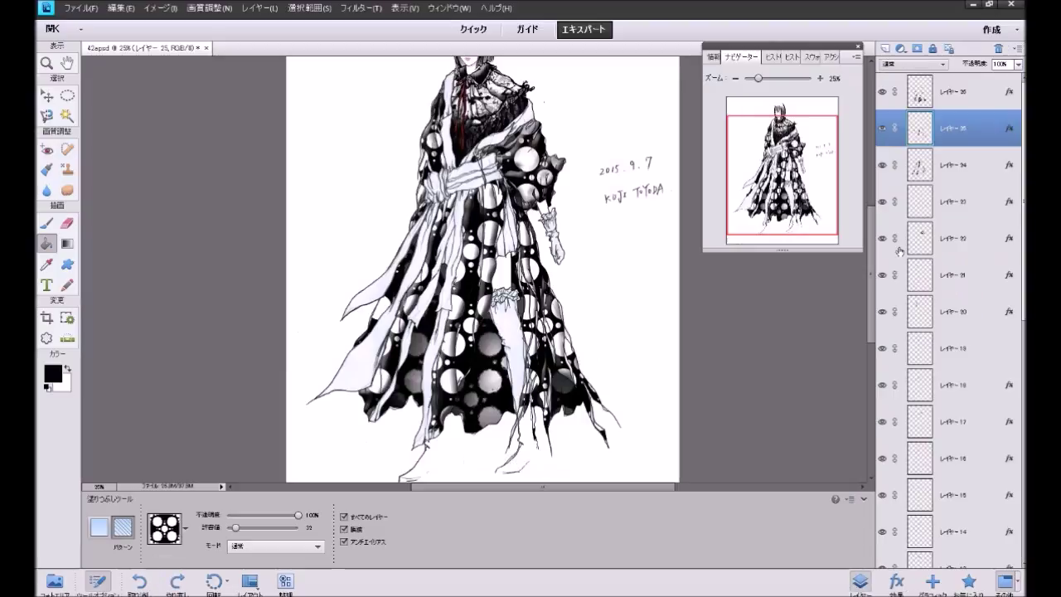
pyautogui.click(896, 581)
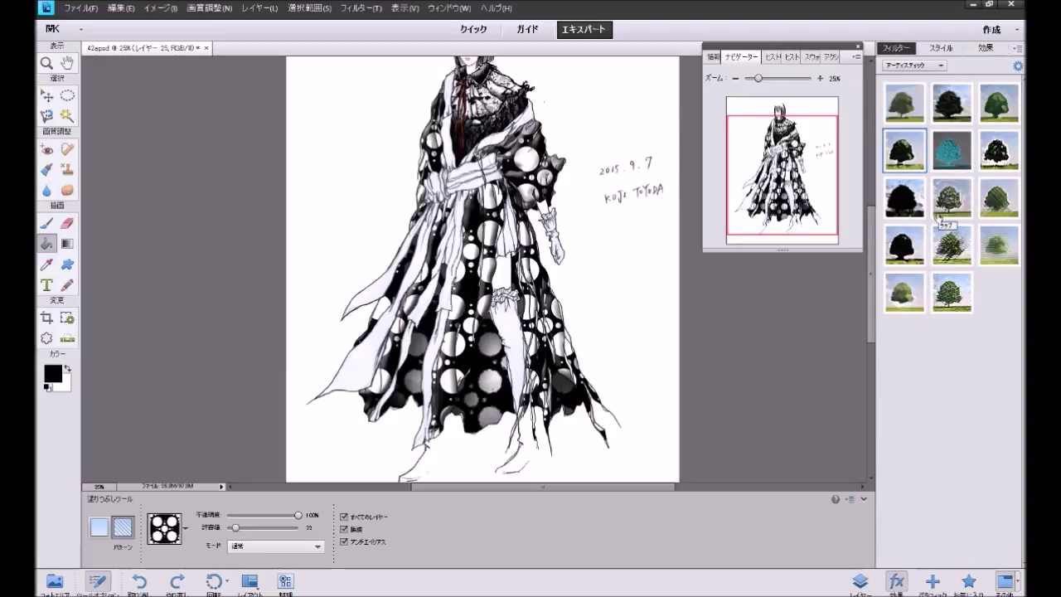
pyautogui.click(952, 105)
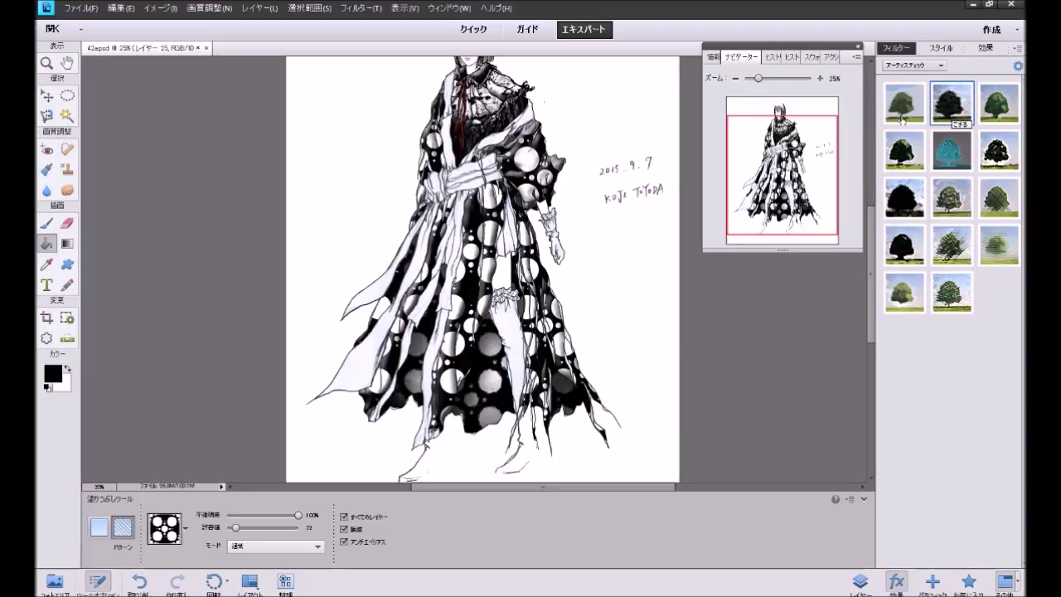
# Step: Zoom to 50% on the skirt, undo Smudge Stick, then try and undo Palette Knife
pyautogui.click(820, 79)
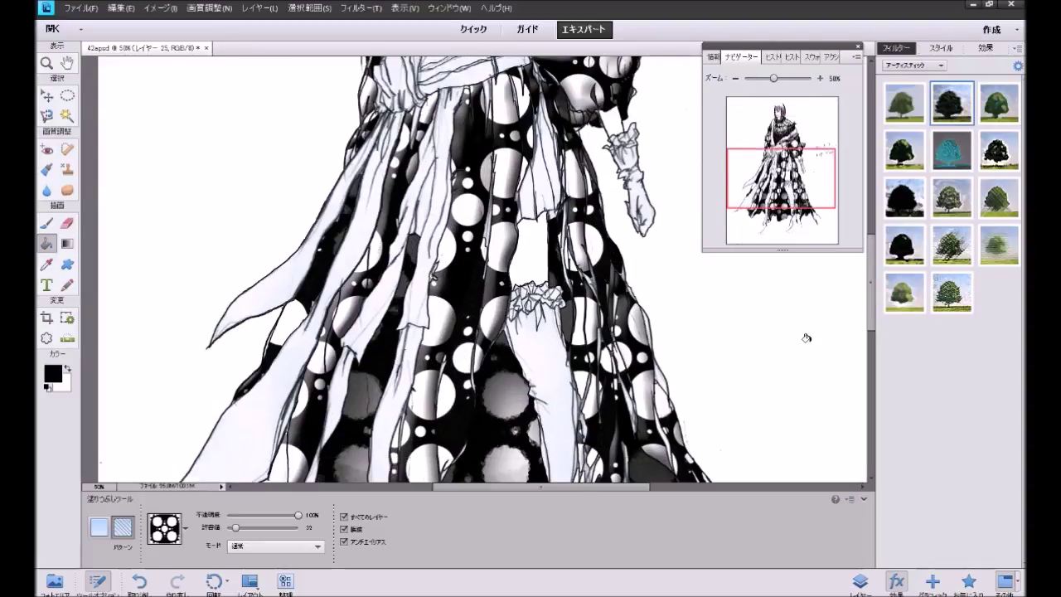
pyautogui.scroll(-2, 806, 339)
pyautogui.scroll(-2, 806, 338)
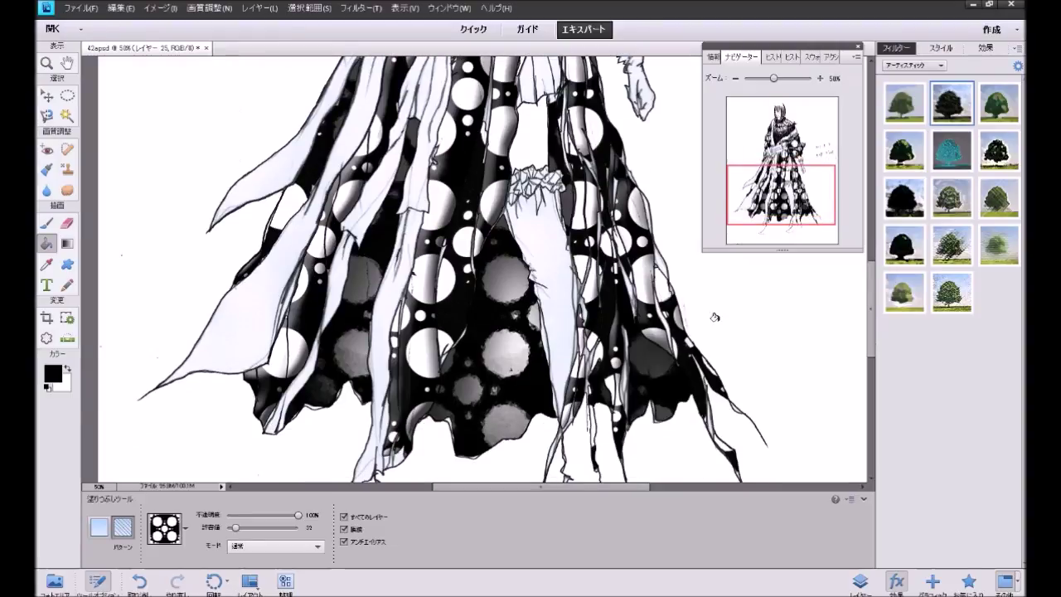
pyautogui.click(139, 580)
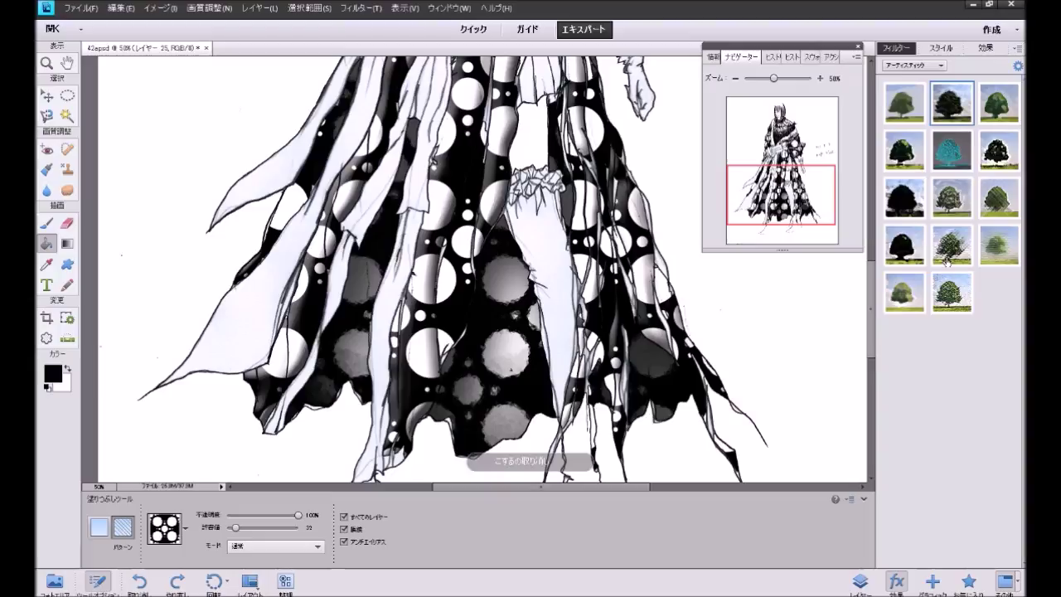
pyautogui.click(983, 158)
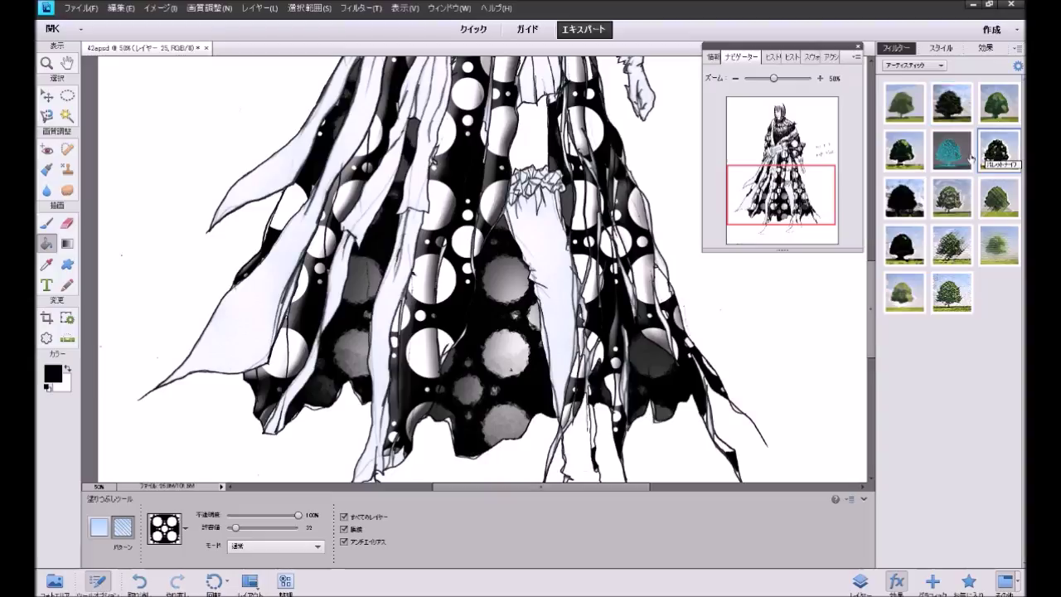
pyautogui.click(140, 580)
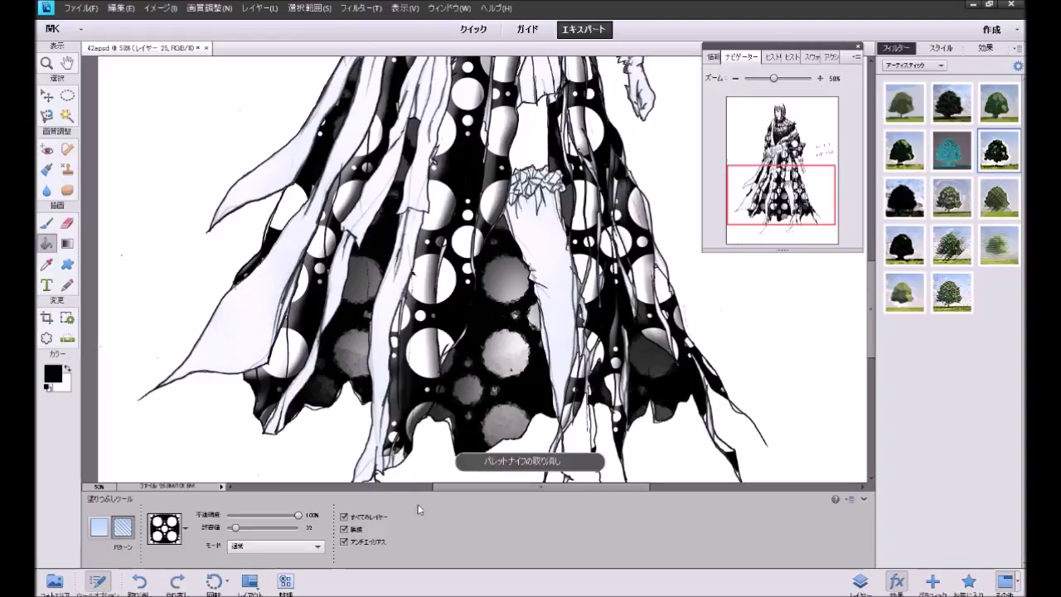
# Step: Browse Texture, then try and undo the Noise filters Dust & Scratches and Surface Blur
pyautogui.click(928, 66)
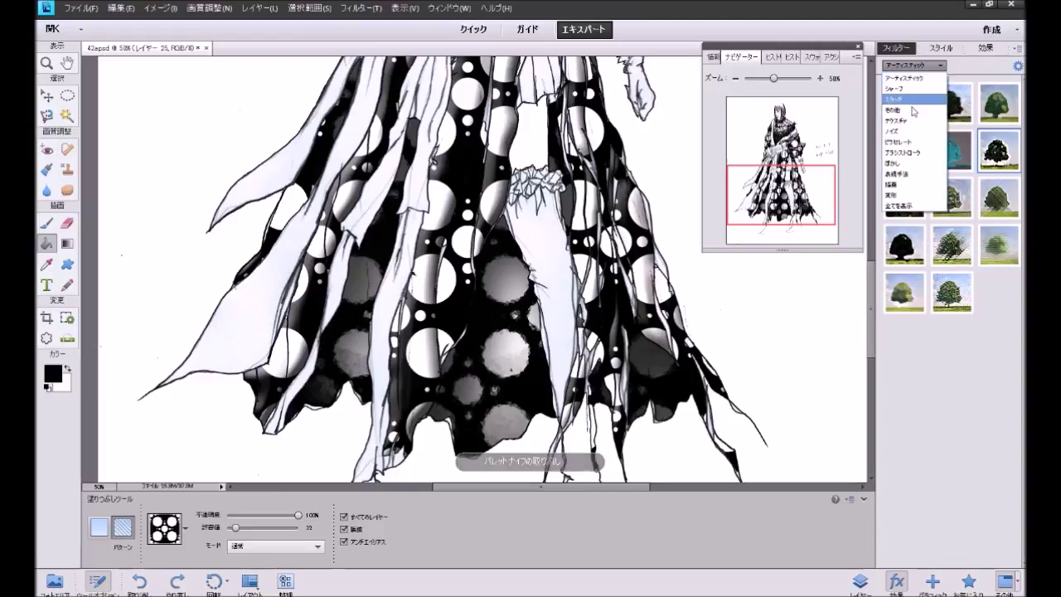
pyautogui.click(907, 125)
pyautogui.click(912, 66)
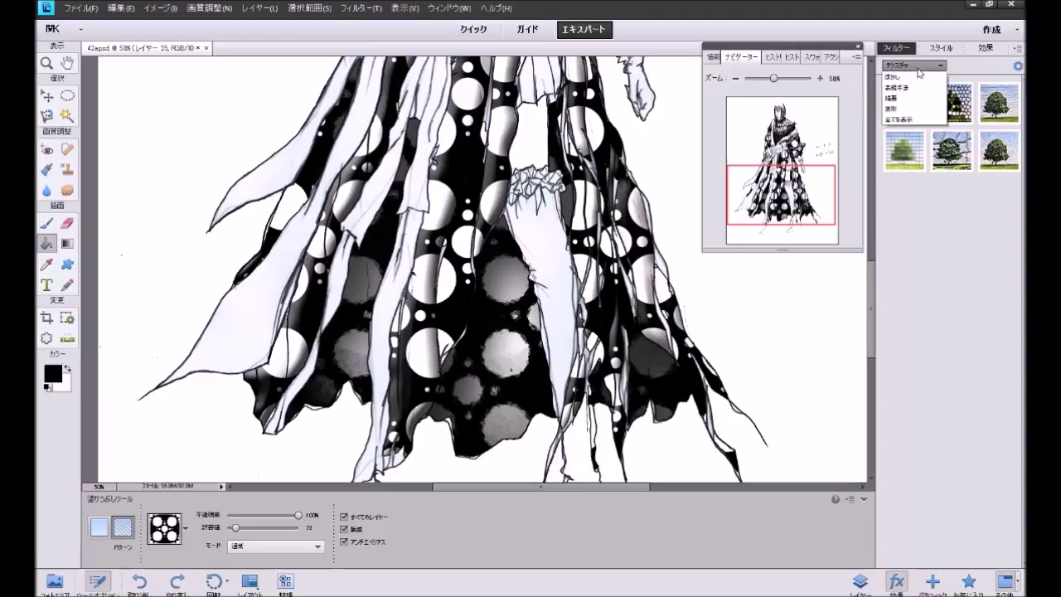
pyautogui.click(905, 132)
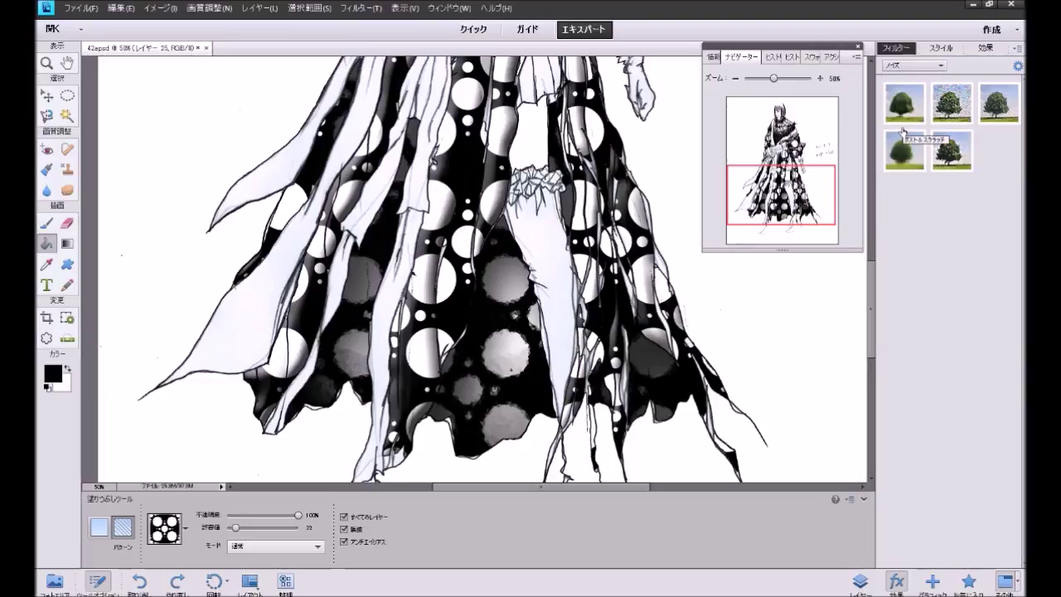
pyautogui.click(905, 114)
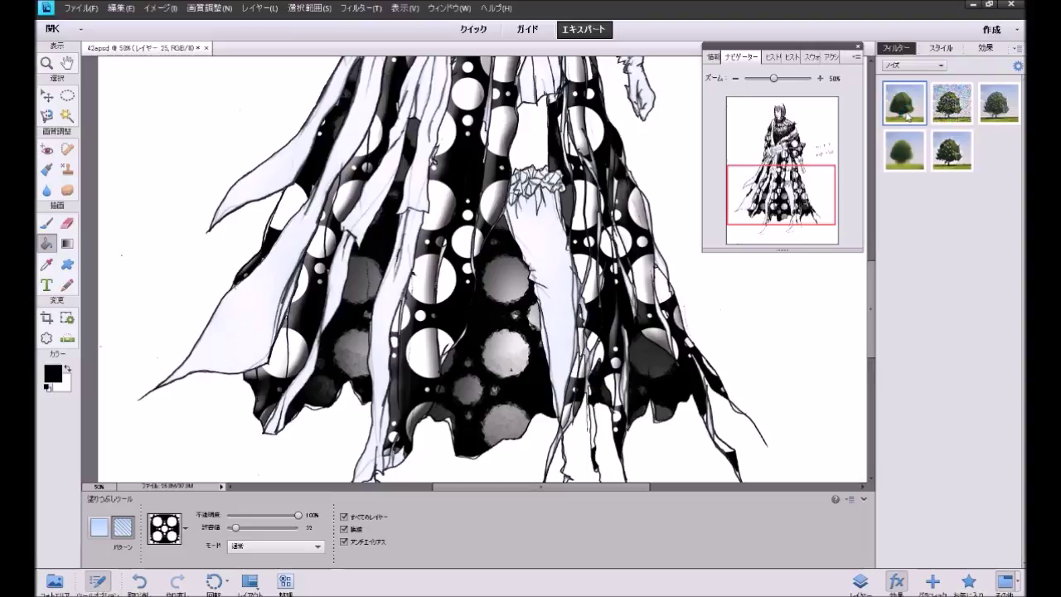
pyautogui.hotkey('ctrl', 'z')
pyautogui.click(951, 159)
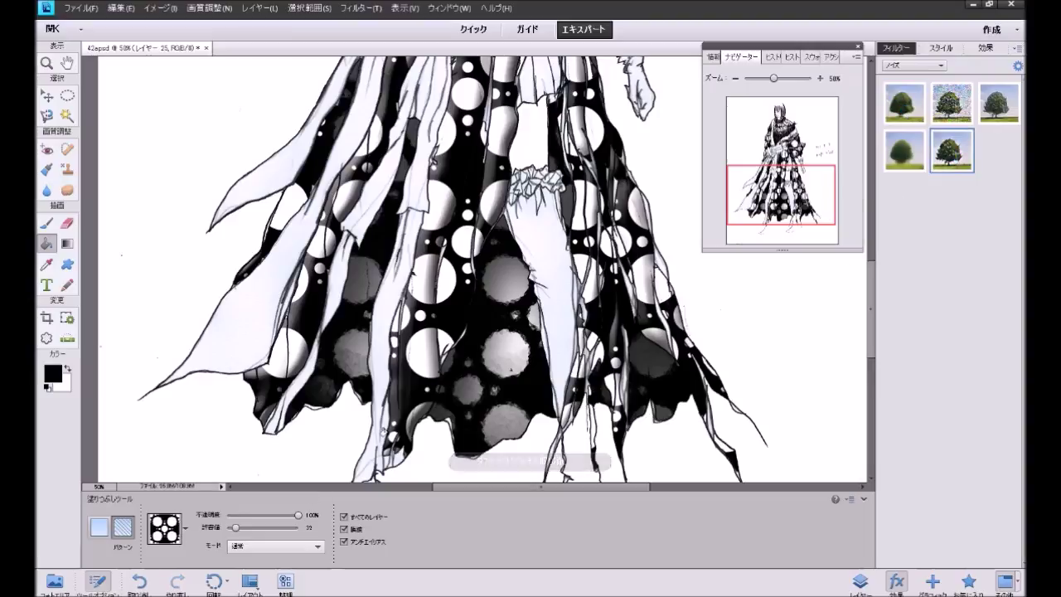
pyautogui.click(139, 582)
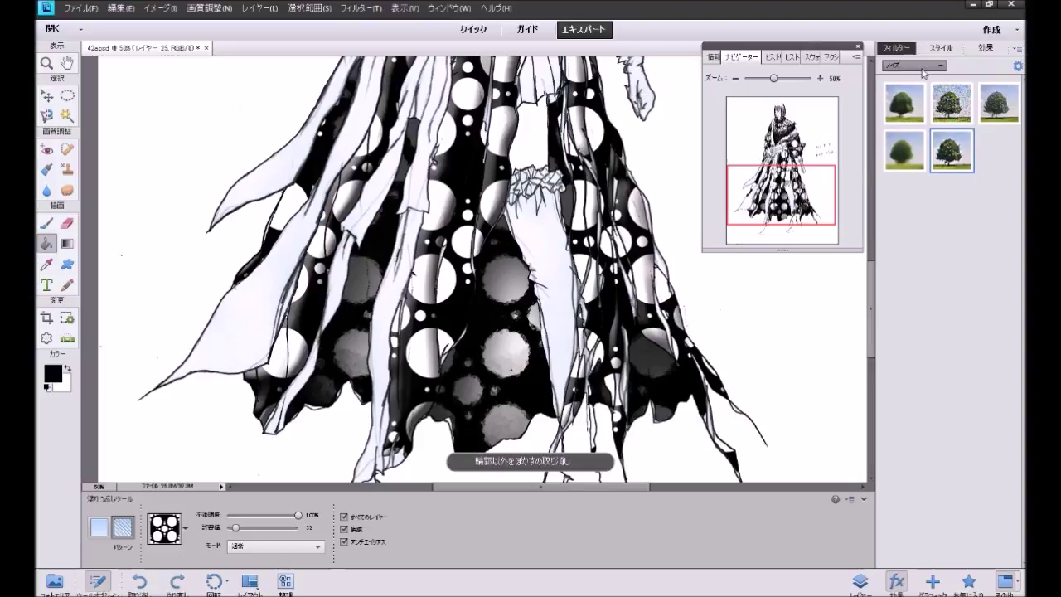
# Step: Browse Pixelate, then try and undo Ink Outlines from Brush Strokes
pyautogui.click(914, 65)
pyautogui.click(912, 138)
pyautogui.click(932, 68)
pyautogui.click(912, 150)
pyautogui.click(911, 103)
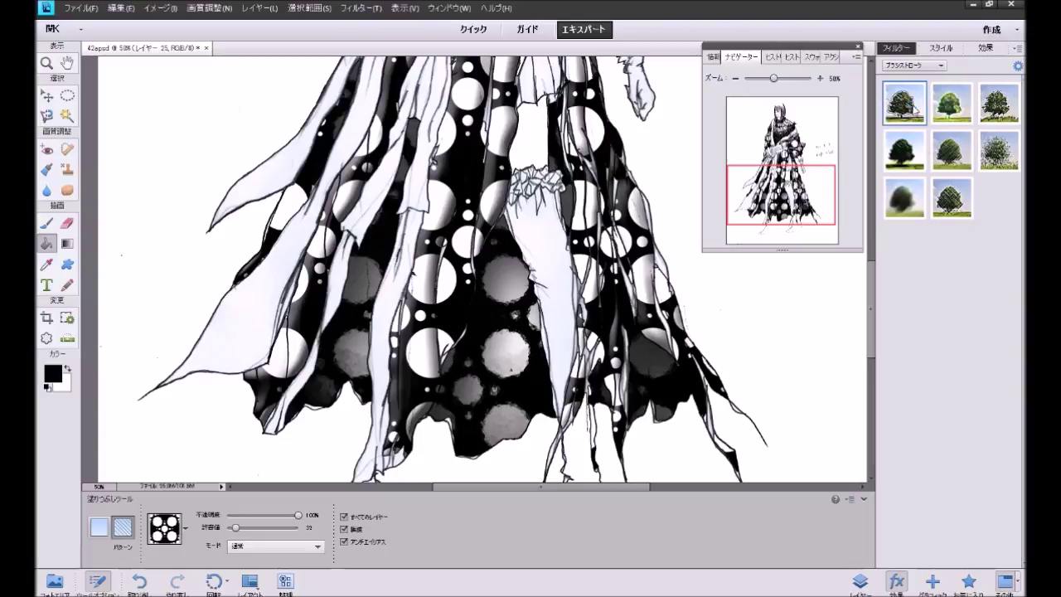
pyautogui.click(139, 580)
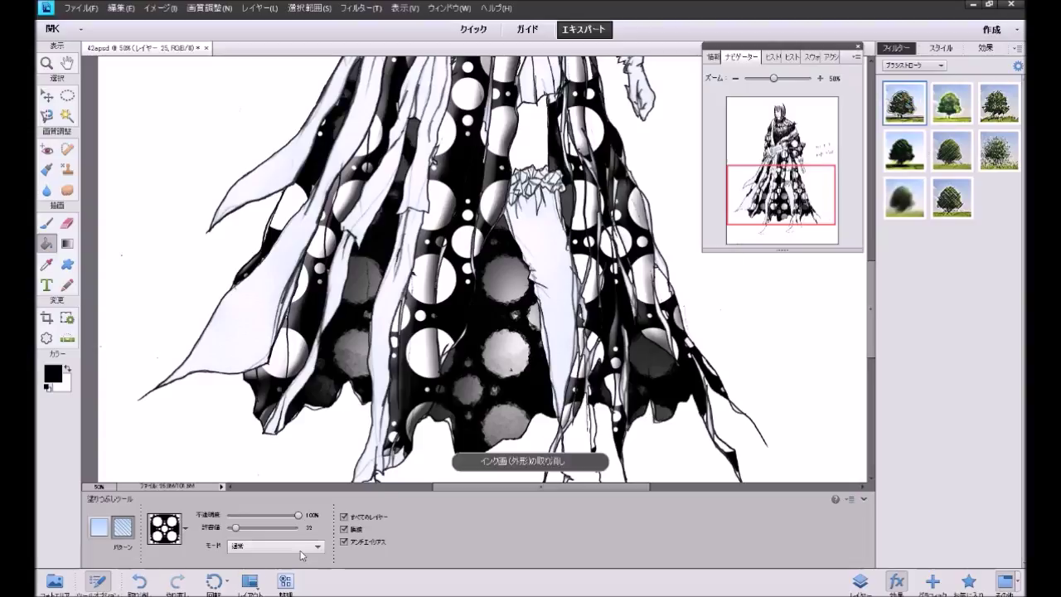
# Step: Try another Brush Strokes filter on the dress and scroll to inspect it
pyautogui.click(997, 164)
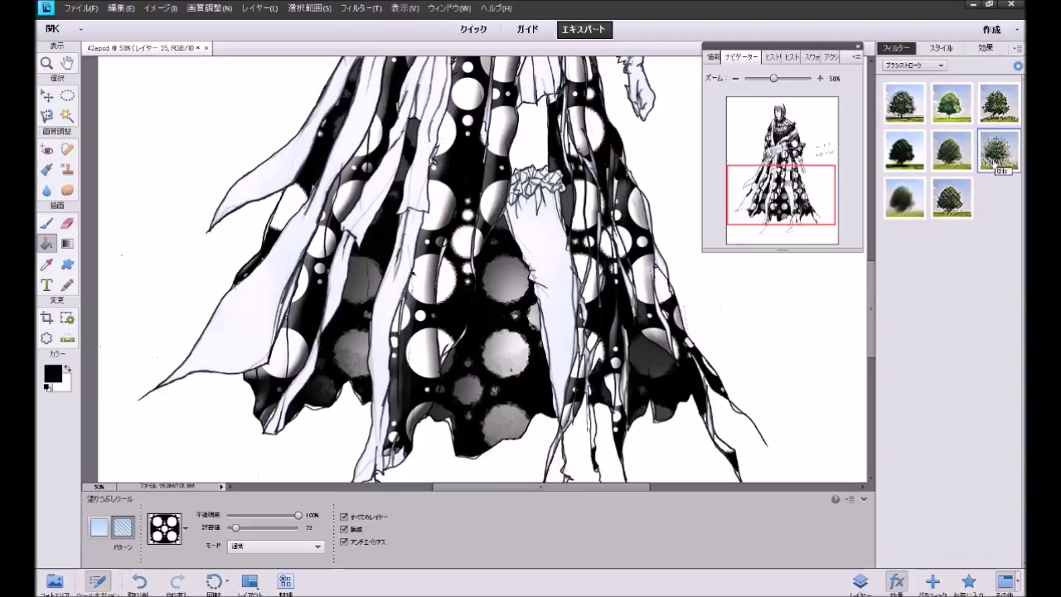
pyautogui.scroll(3, 742, 293)
pyautogui.scroll(3, 742, 292)
pyautogui.scroll(3, 742, 293)
pyautogui.scroll(3, 742, 293)
pyautogui.scroll(1, 742, 293)
pyautogui.scroll(2, 742, 293)
pyautogui.scroll(-3, 742, 293)
pyautogui.scroll(-5, 742, 293)
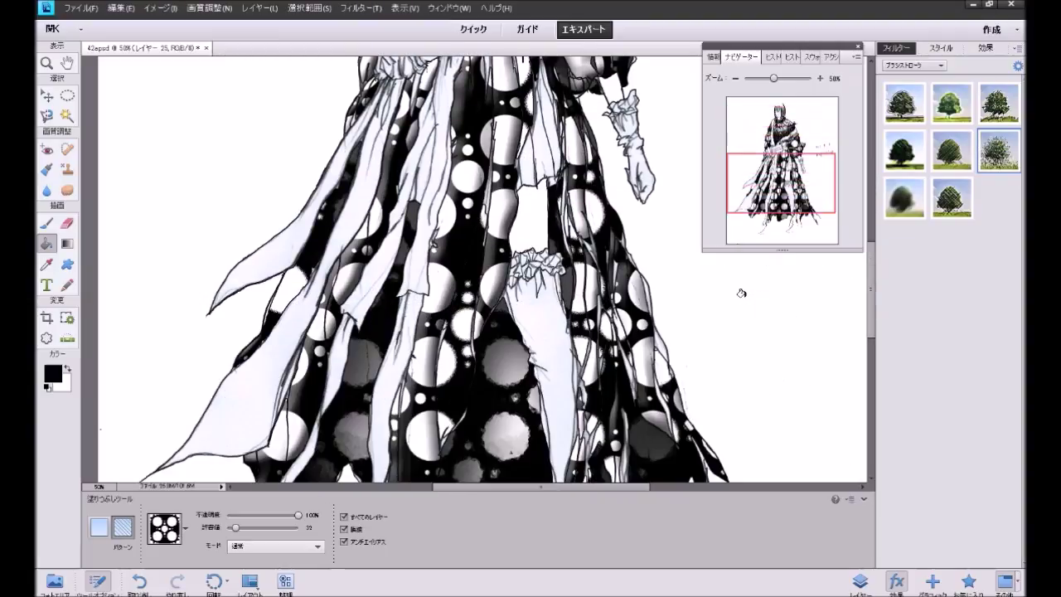
pyautogui.scroll(1, 742, 292)
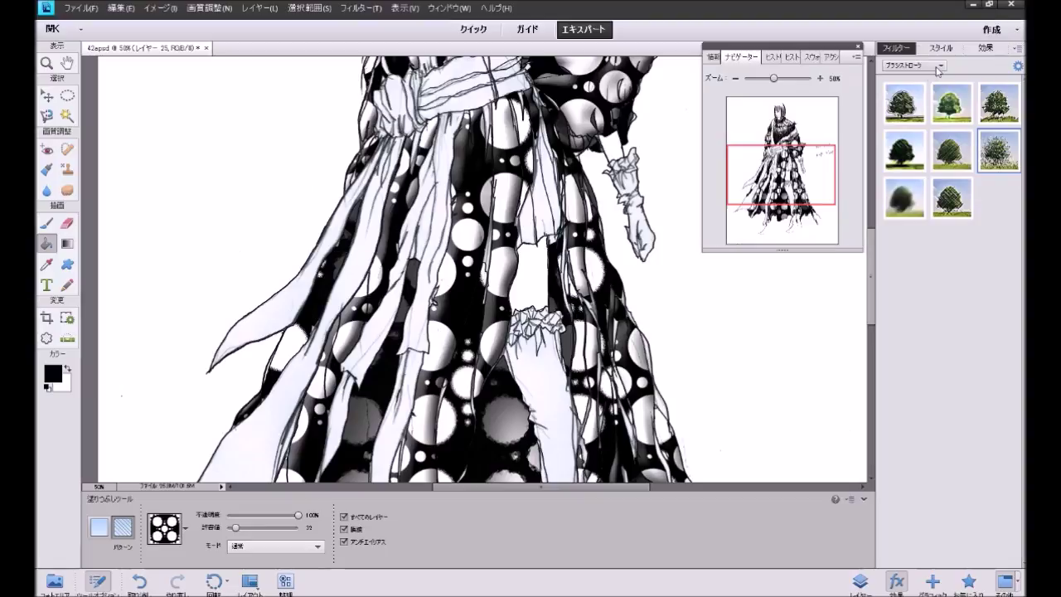
# Step: Apply a Stylize filter to trace outlined rings across the dress, inspecting the result
pyautogui.click(938, 68)
pyautogui.click(910, 174)
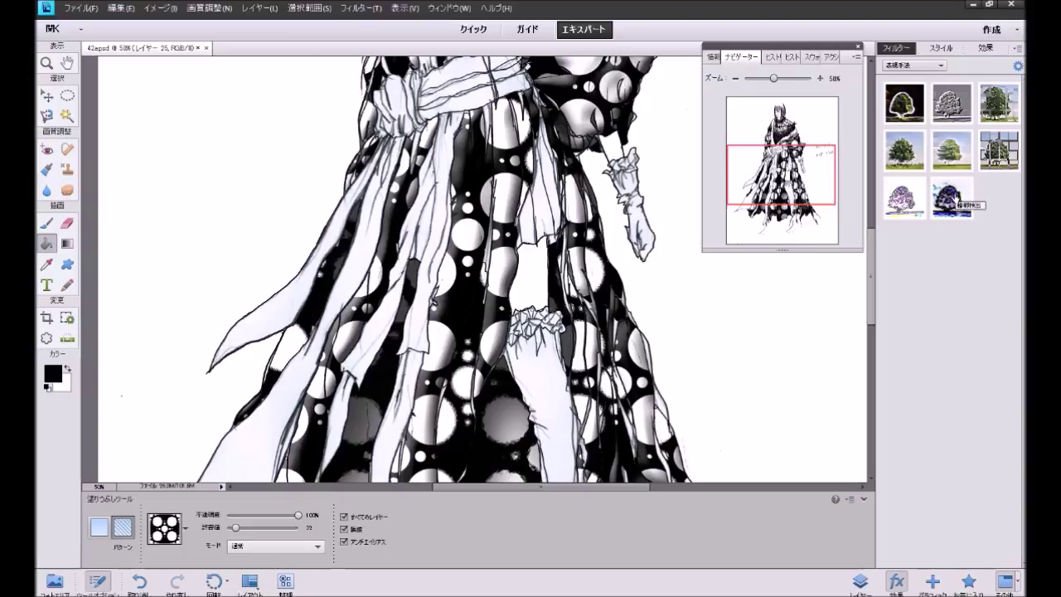
pyautogui.click(953, 197)
pyautogui.scroll(-2, 837, 290)
pyautogui.scroll(-2, 835, 292)
pyautogui.scroll(2, 835, 292)
pyautogui.scroll(2, 835, 295)
pyautogui.scroll(2, 835, 294)
pyautogui.scroll(2, 835, 294)
pyautogui.scroll(2, 835, 294)
pyautogui.scroll(-2, 835, 295)
pyautogui.scroll(-2, 833, 286)
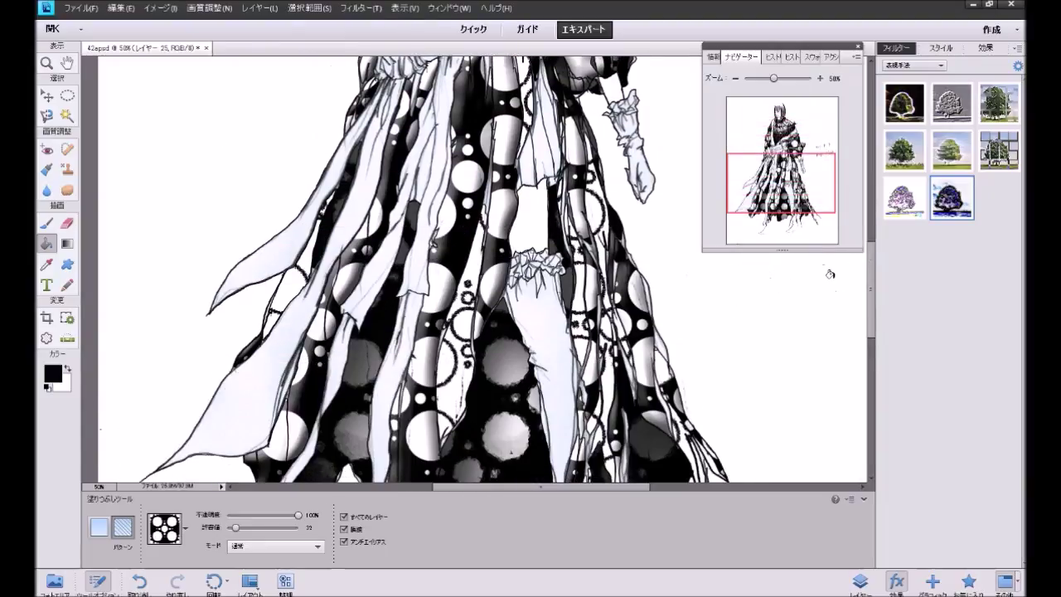
# Step: Zoom back out through 33.33% to 25% to view the whole figure
pyautogui.click(735, 78)
pyautogui.click(735, 78)
pyautogui.scroll(2, 780, 361)
pyautogui.scroll(2, 780, 361)
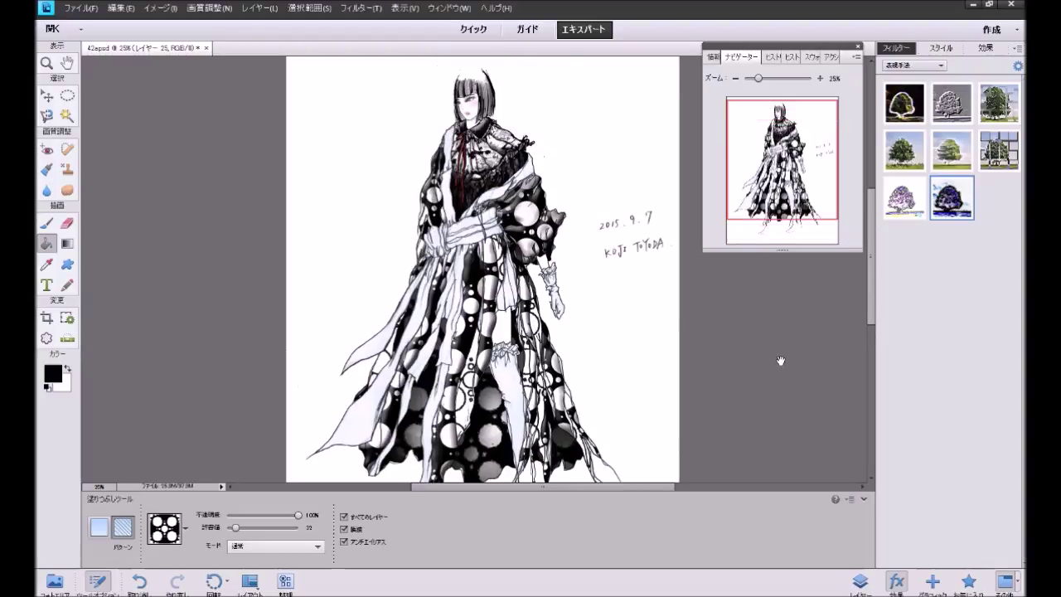
pyautogui.scroll(-2, 781, 361)
pyautogui.scroll(2, 781, 361)
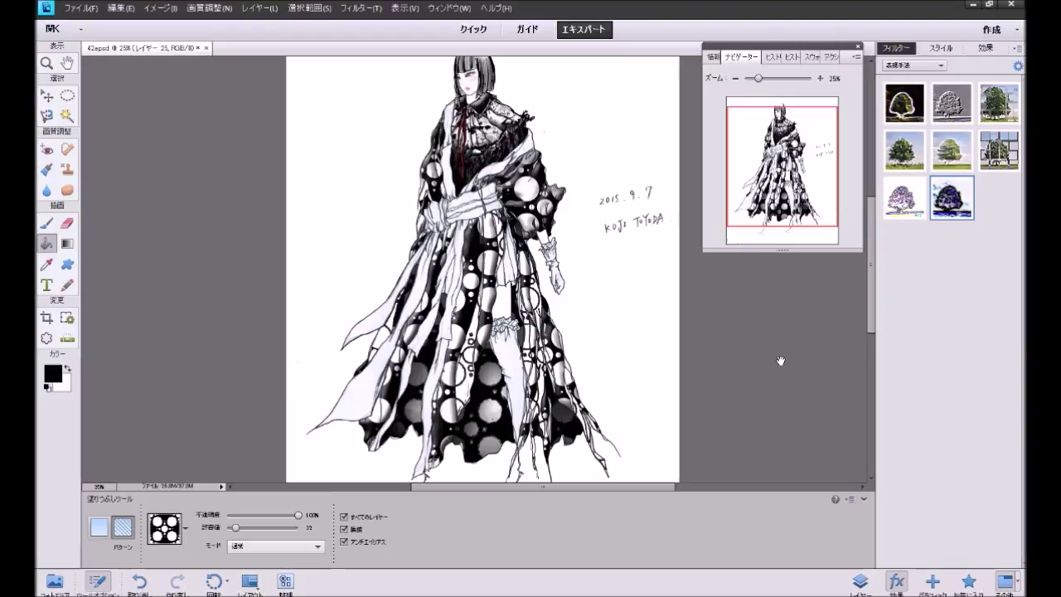
# Step: Show the layer list and toggle layers 11 through 17 to check their contents
pyautogui.click(859, 581)
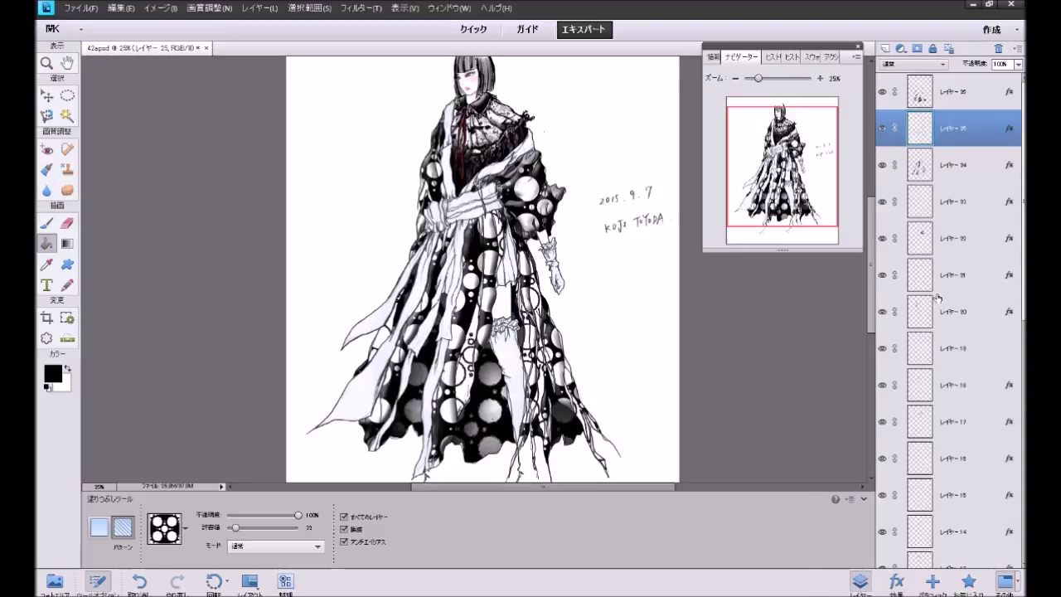
pyautogui.scroll(-5, 938, 297)
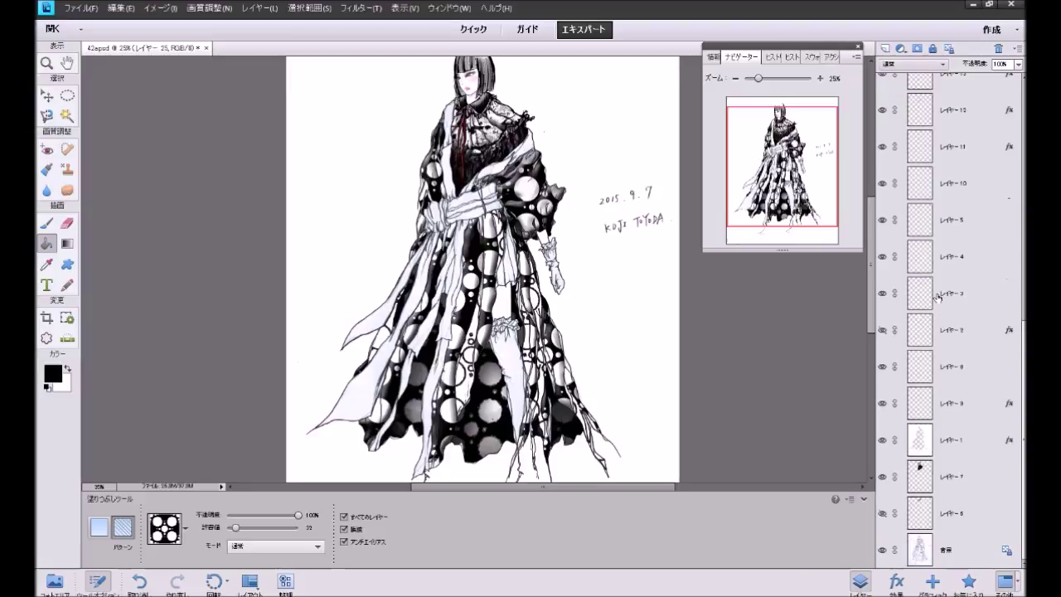
pyautogui.scroll(3, 938, 297)
pyautogui.scroll(2, 938, 297)
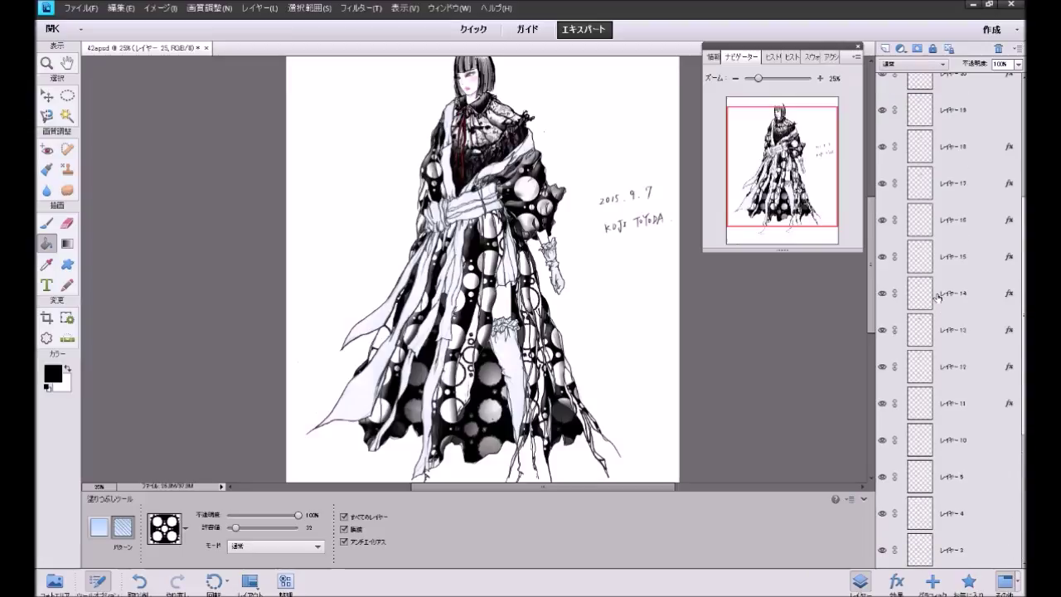
pyautogui.click(882, 403)
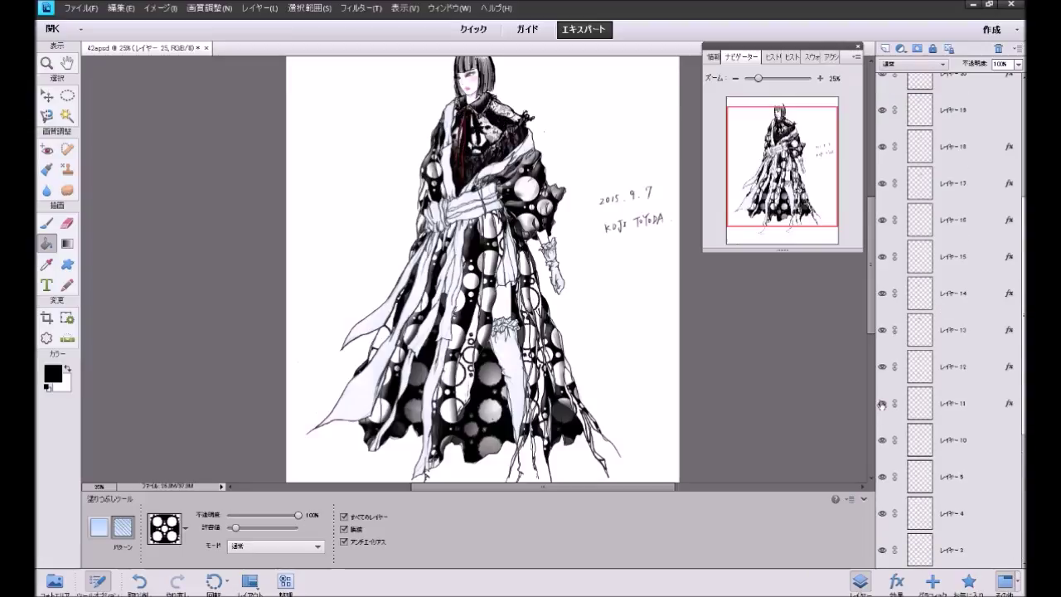
pyautogui.click(883, 404)
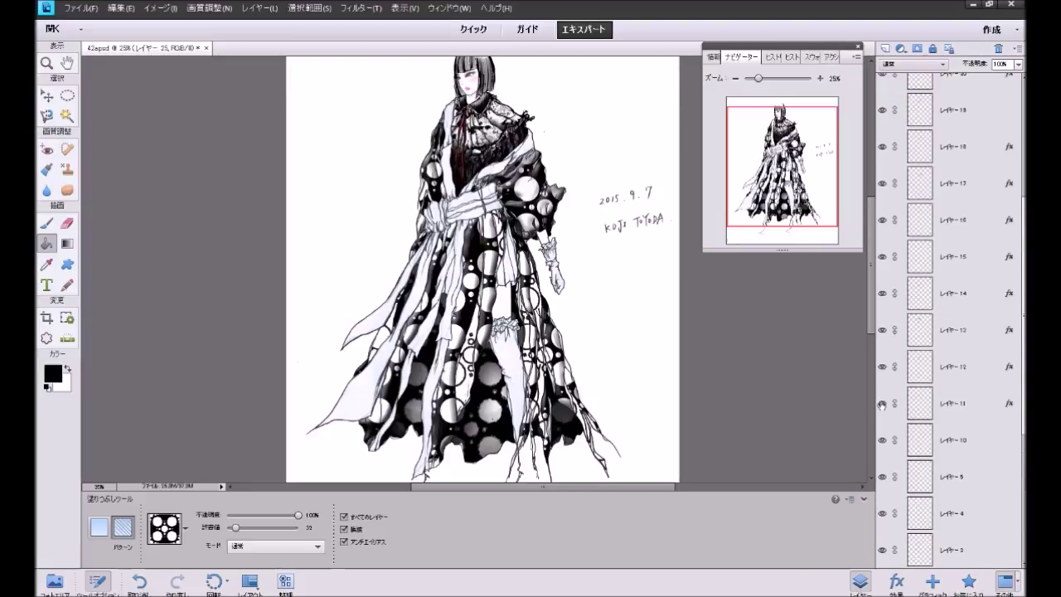
pyautogui.click(882, 258)
pyautogui.click(882, 221)
pyautogui.click(882, 221)
pyautogui.click(882, 184)
pyautogui.click(882, 184)
# Step: Find the sleeve circle pattern on レイヤー 22 and make it the active layer
pyautogui.scroll(4, 882, 186)
pyautogui.click(884, 258)
pyautogui.click(883, 258)
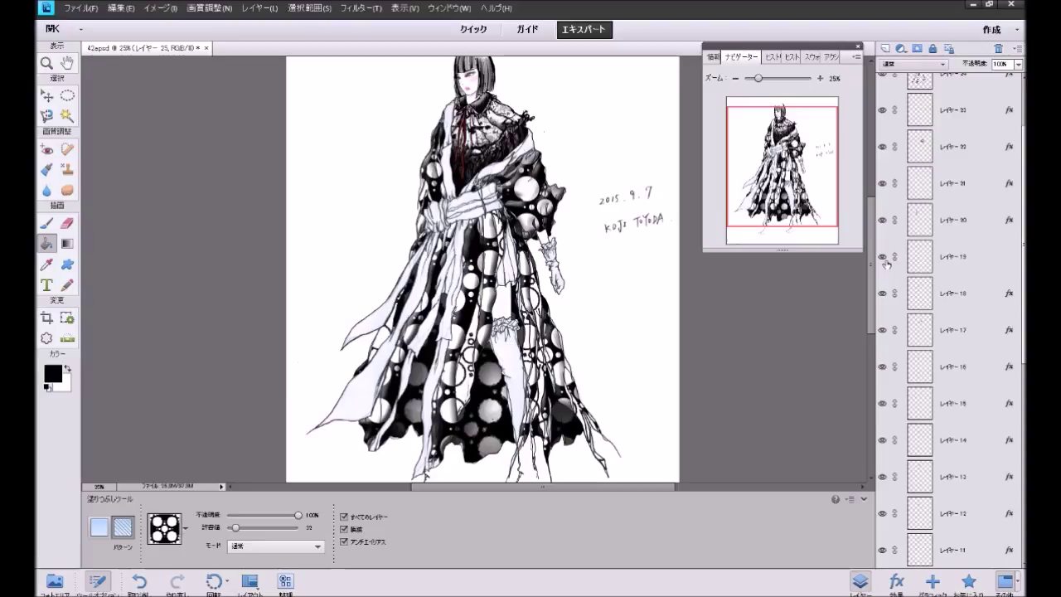
pyautogui.scroll(1, 886, 264)
pyautogui.click(884, 258)
pyautogui.click(884, 257)
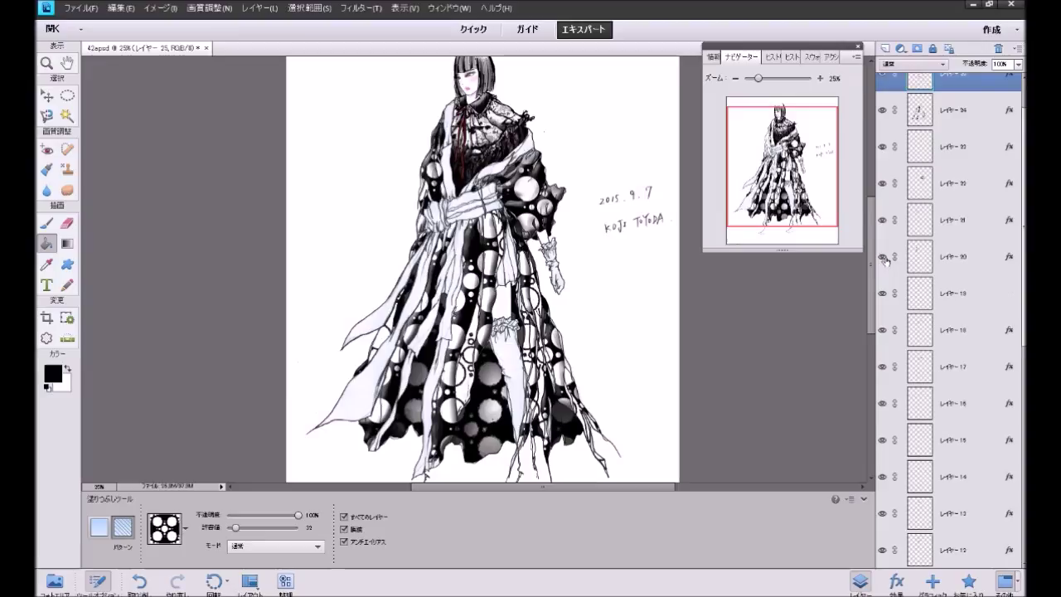
pyautogui.click(882, 220)
pyautogui.click(883, 220)
pyautogui.click(882, 183)
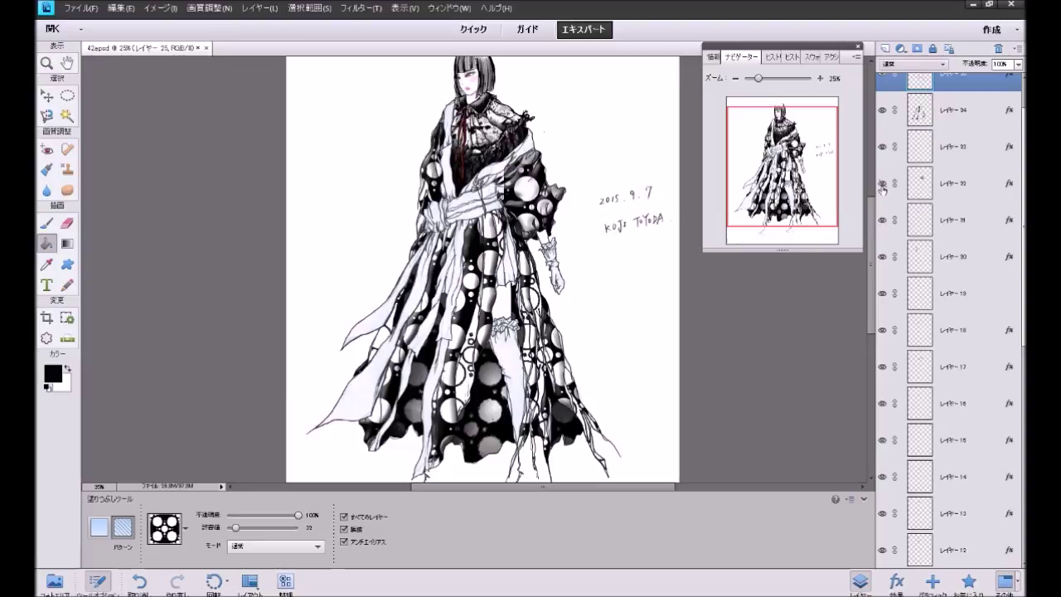
pyautogui.click(883, 183)
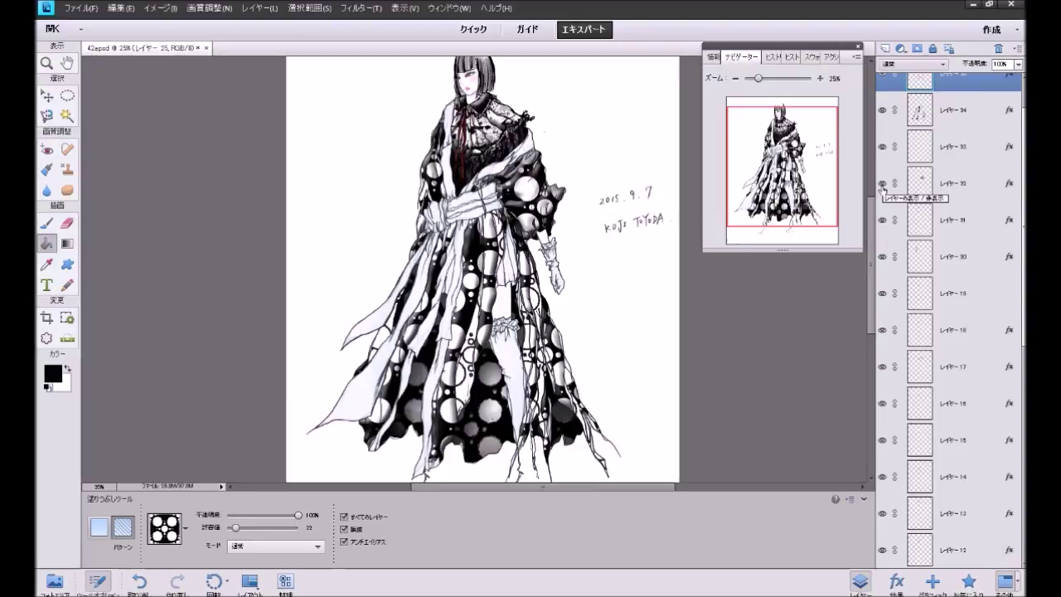
pyautogui.click(955, 184)
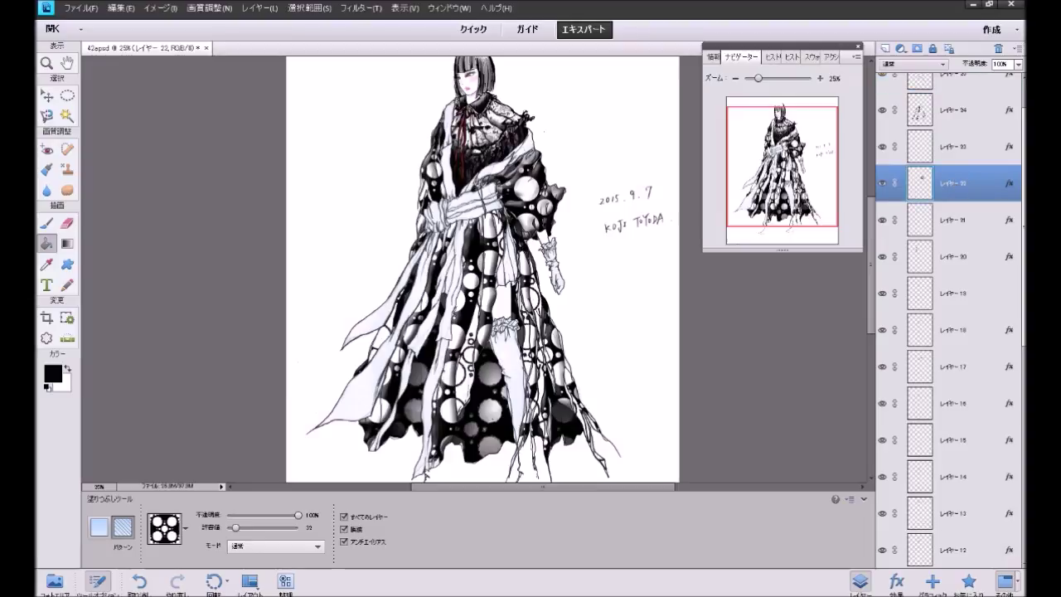
pyautogui.click(900, 584)
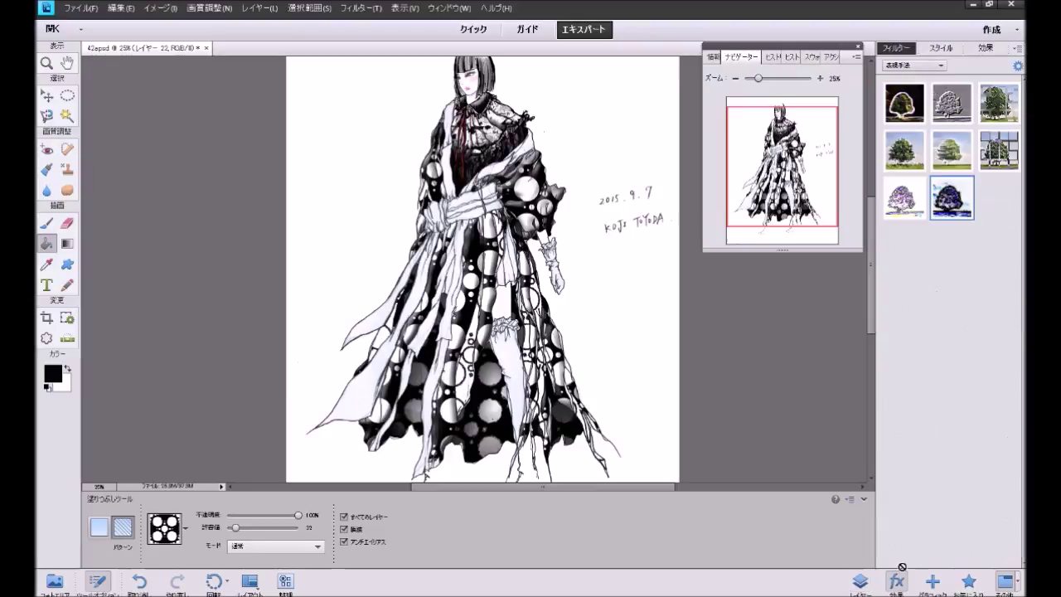
# Step: Apply a filter to the right sleeve's circle pattern on レイヤー 22
pyautogui.click(952, 209)
pyautogui.scroll(-2, 789, 347)
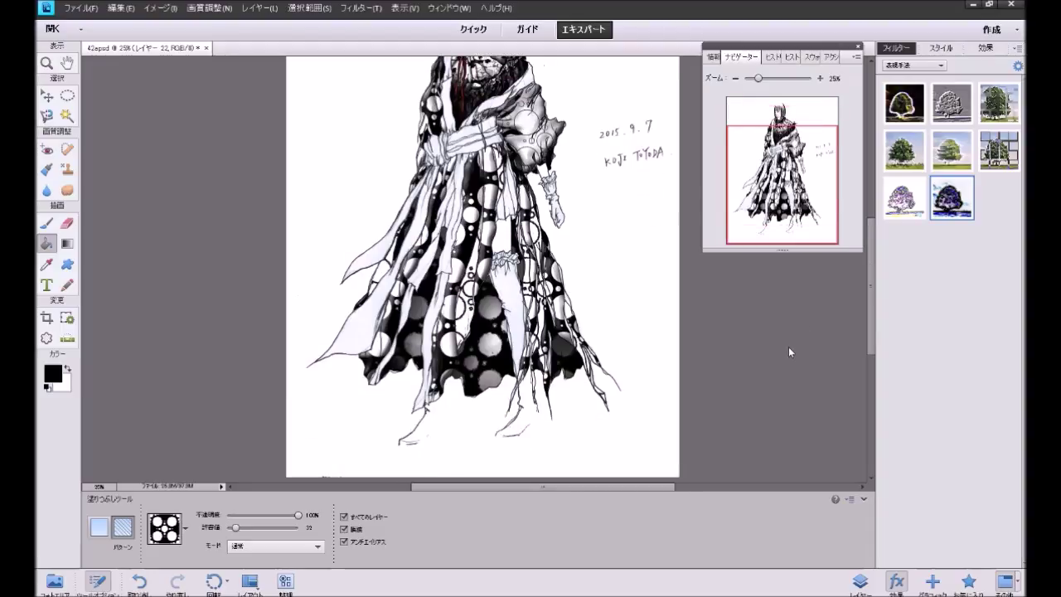
pyautogui.scroll(3, 788, 351)
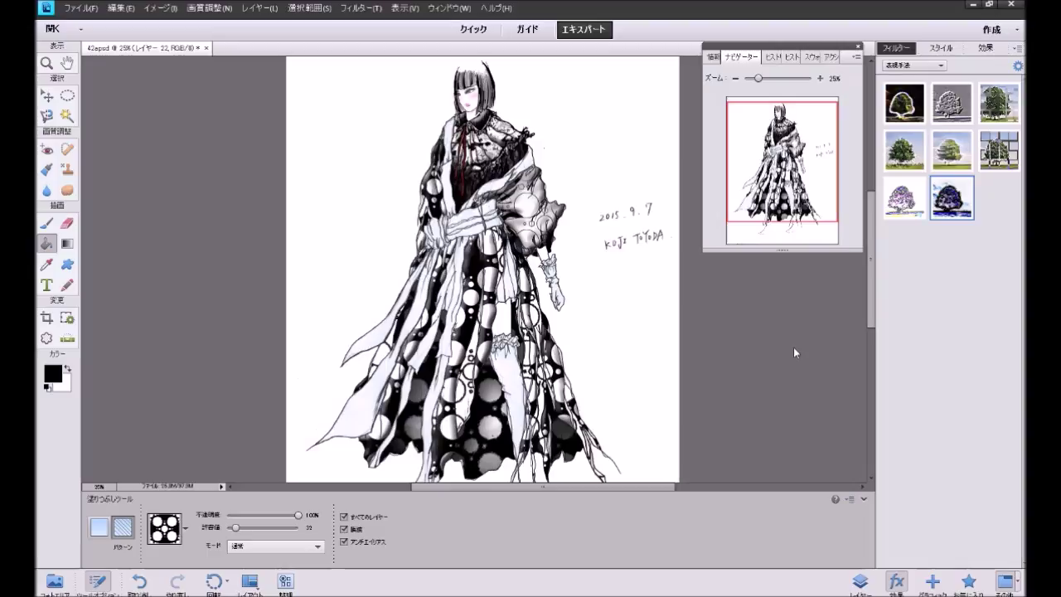
pyautogui.scroll(-5, 793, 352)
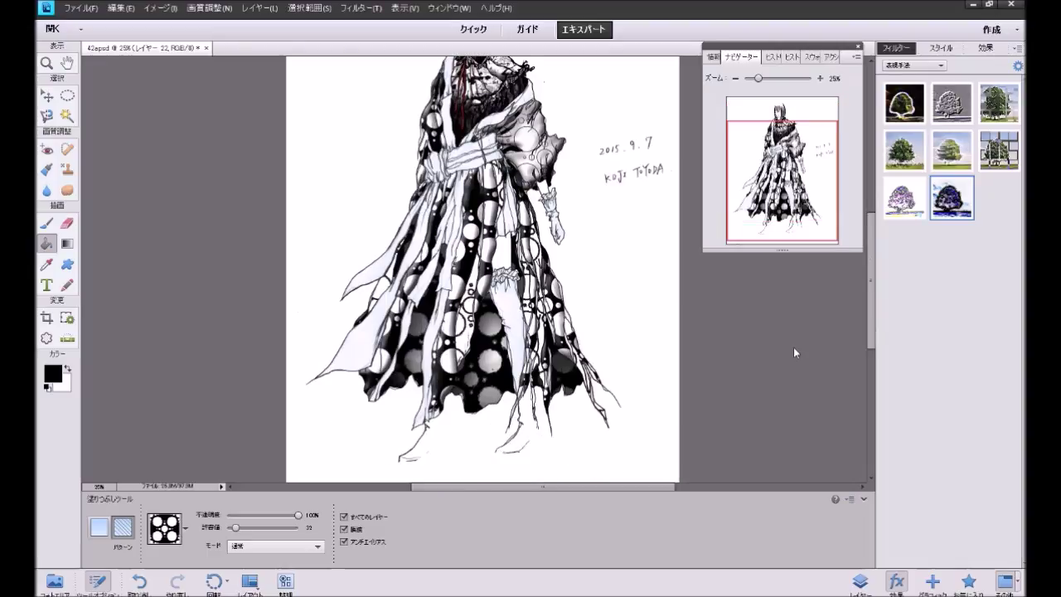
pyautogui.scroll(3, 794, 352)
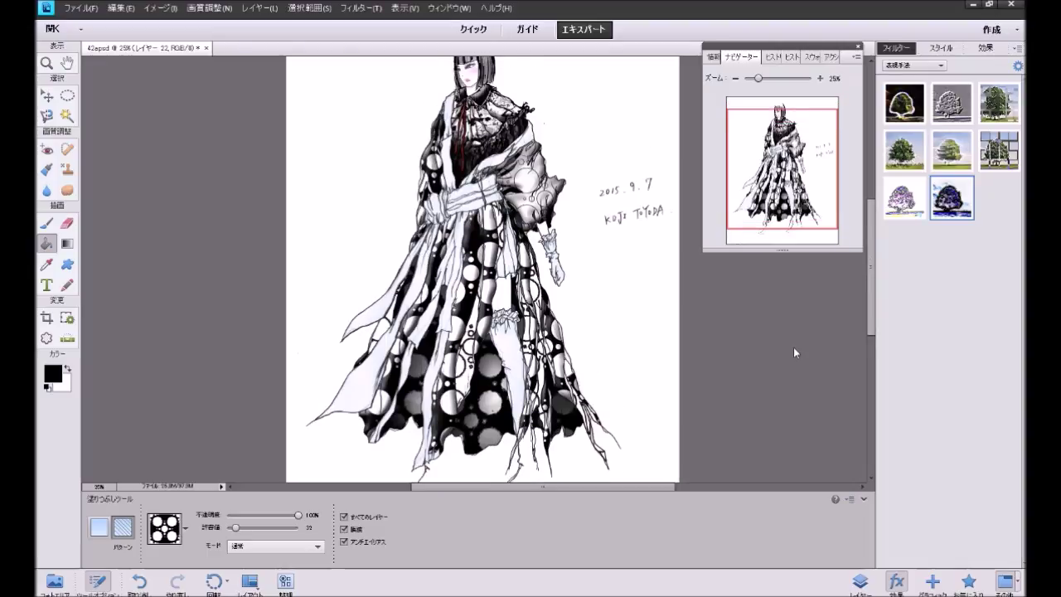
pyautogui.scroll(1, 794, 351)
# Step: Zoom to 50% to inspect the softly shaded sleeve, then return to the layer list
pyautogui.click(820, 78)
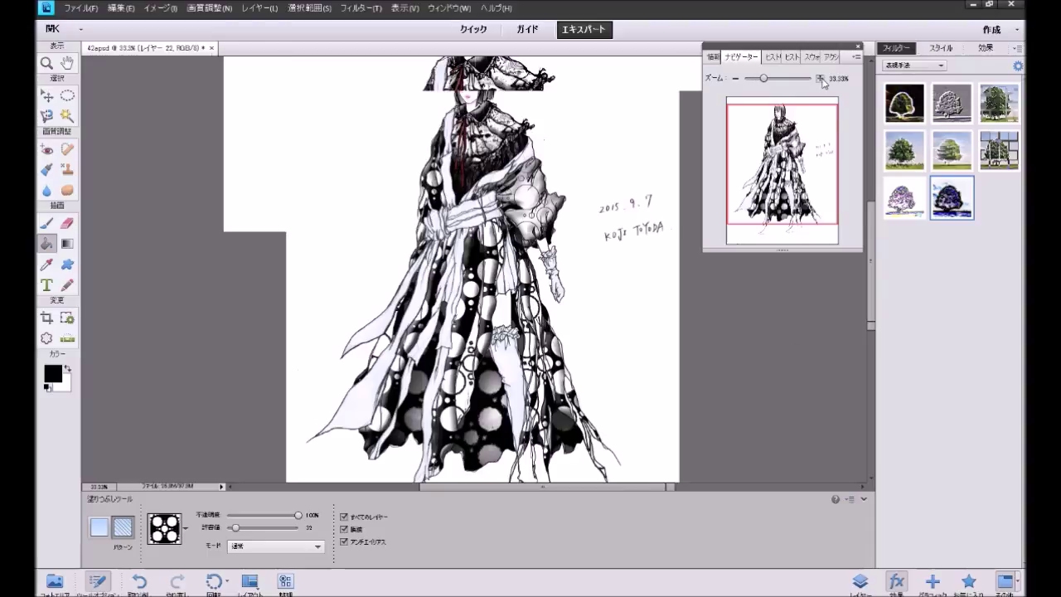
pyautogui.click(820, 78)
pyautogui.scroll(5, 797, 351)
pyautogui.scroll(5, 797, 352)
pyautogui.scroll(2, 797, 351)
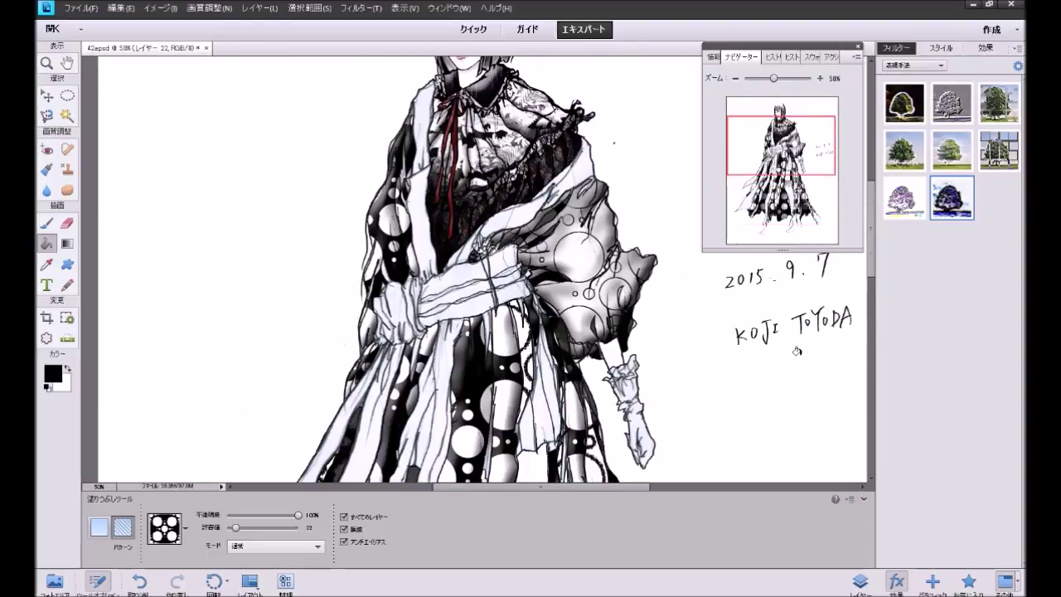
pyautogui.scroll(3, 797, 352)
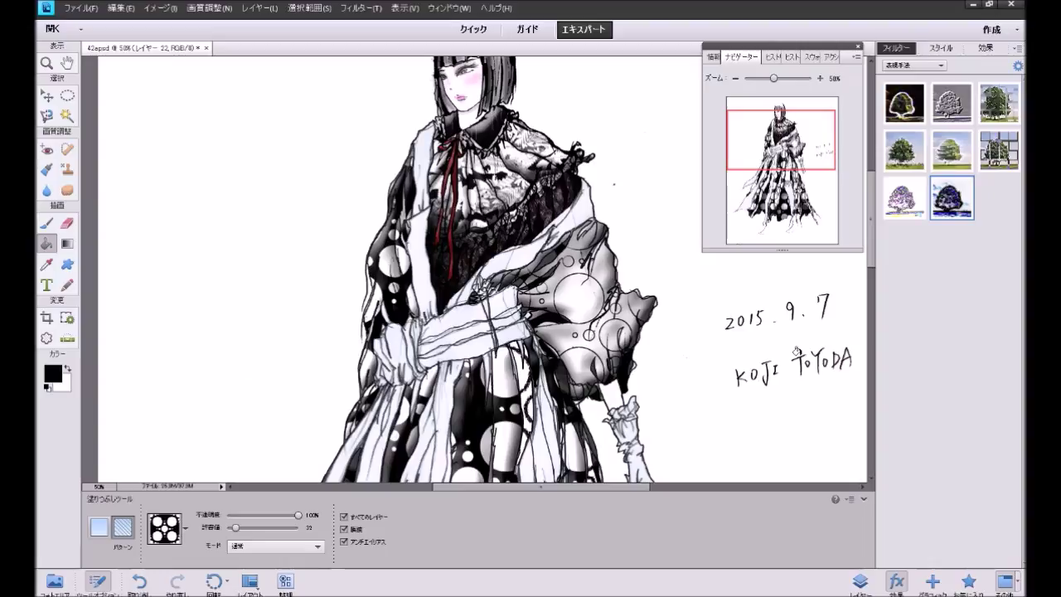
pyautogui.scroll(-4, 796, 352)
pyautogui.scroll(-2, 796, 351)
pyautogui.scroll(-7, 796, 351)
pyautogui.scroll(6, 796, 352)
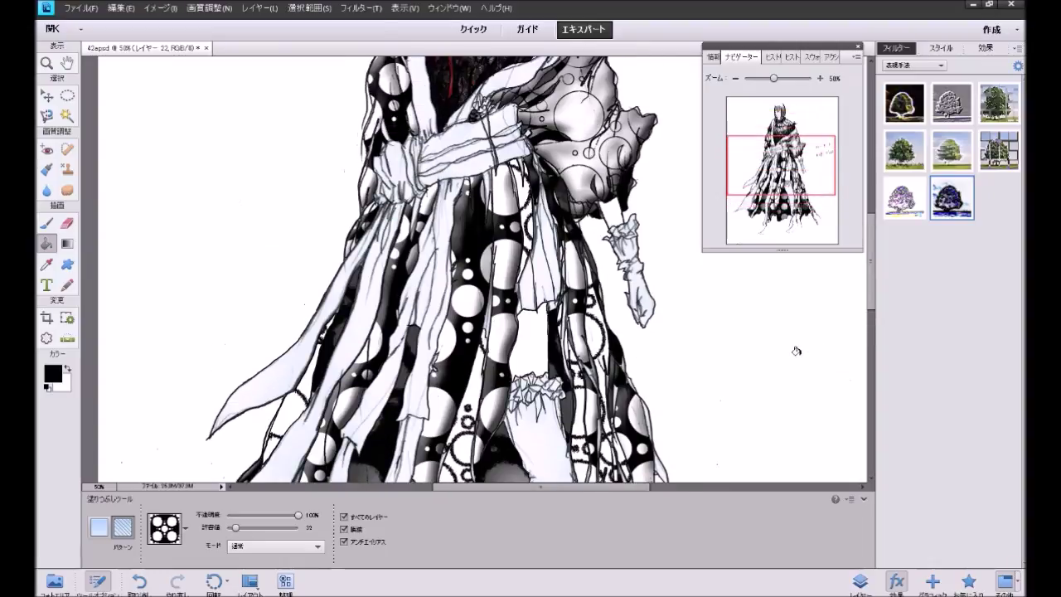
pyautogui.scroll(3, 797, 352)
pyautogui.scroll(3, 797, 351)
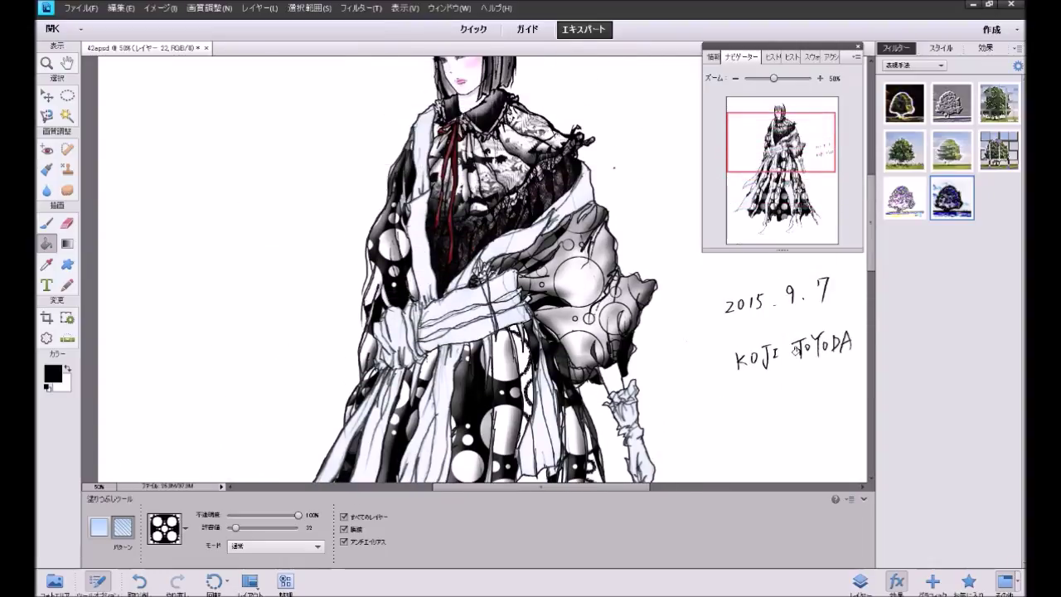
pyautogui.scroll(2, 797, 351)
pyautogui.scroll(-6, 797, 352)
pyautogui.scroll(-3, 796, 352)
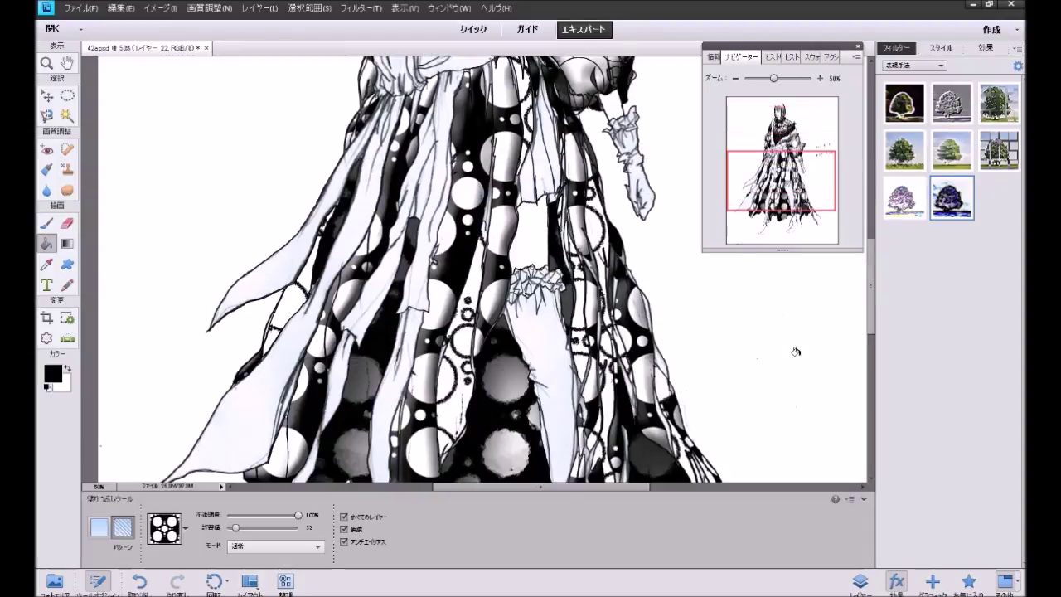
pyautogui.scroll(-4, 796, 351)
pyautogui.scroll(1, 796, 351)
pyautogui.scroll(2, 796, 352)
pyautogui.scroll(2, 796, 352)
pyautogui.scroll(2, 796, 352)
pyautogui.scroll(2, 796, 352)
pyautogui.scroll(2, 796, 352)
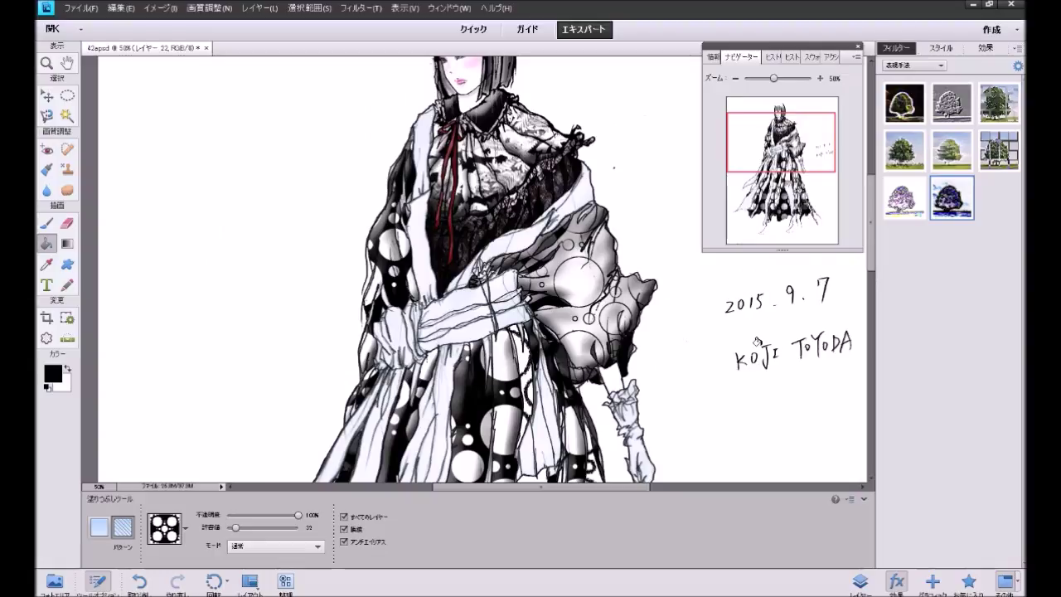
pyautogui.click(860, 582)
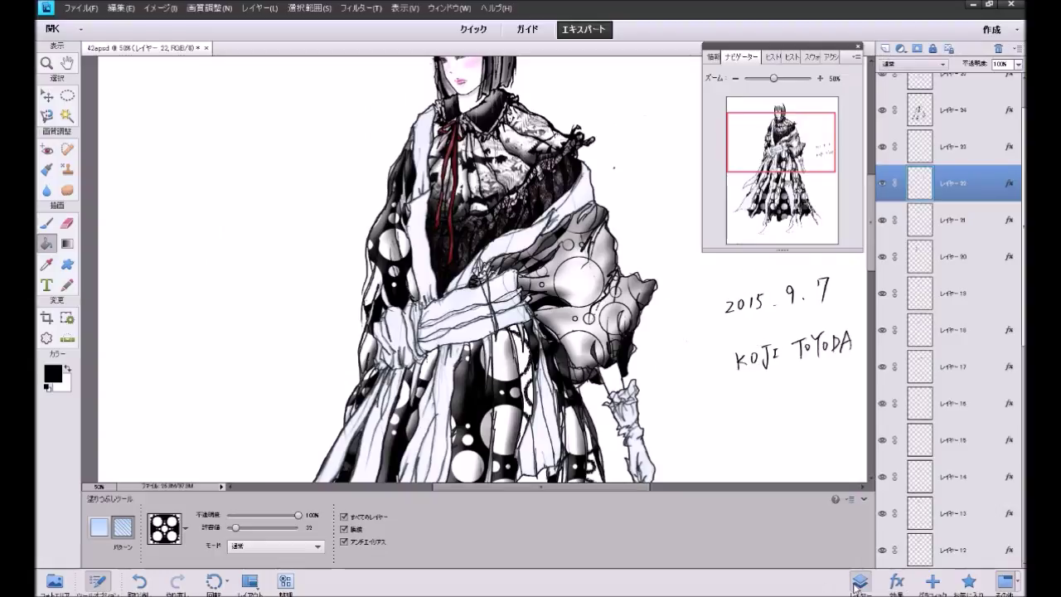
# Step: Zoom back out to 25% and undo the Find Edges filter plus three earlier edits
pyautogui.click(736, 80)
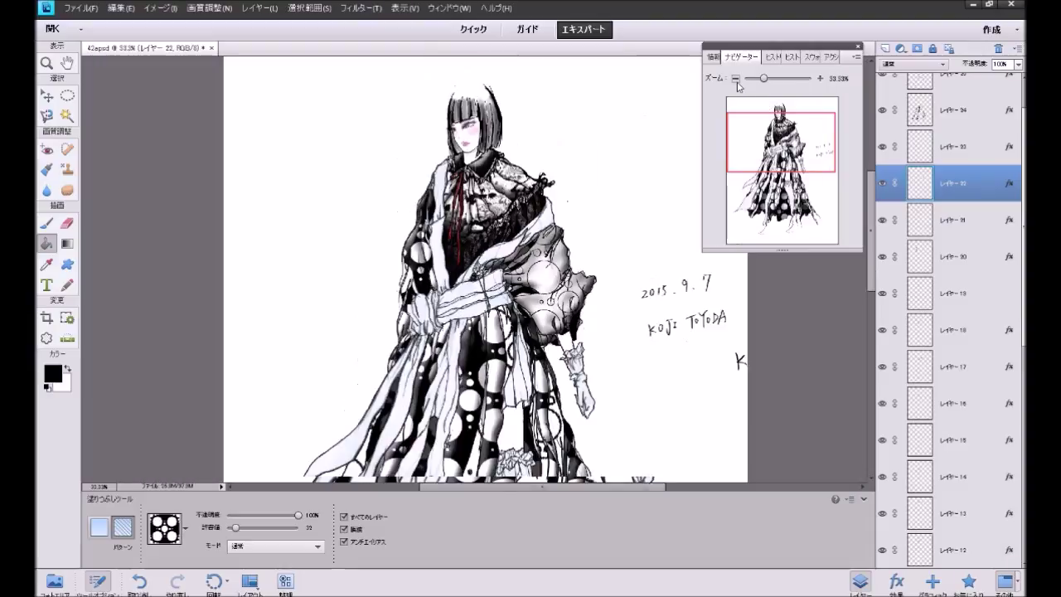
pyautogui.click(735, 80)
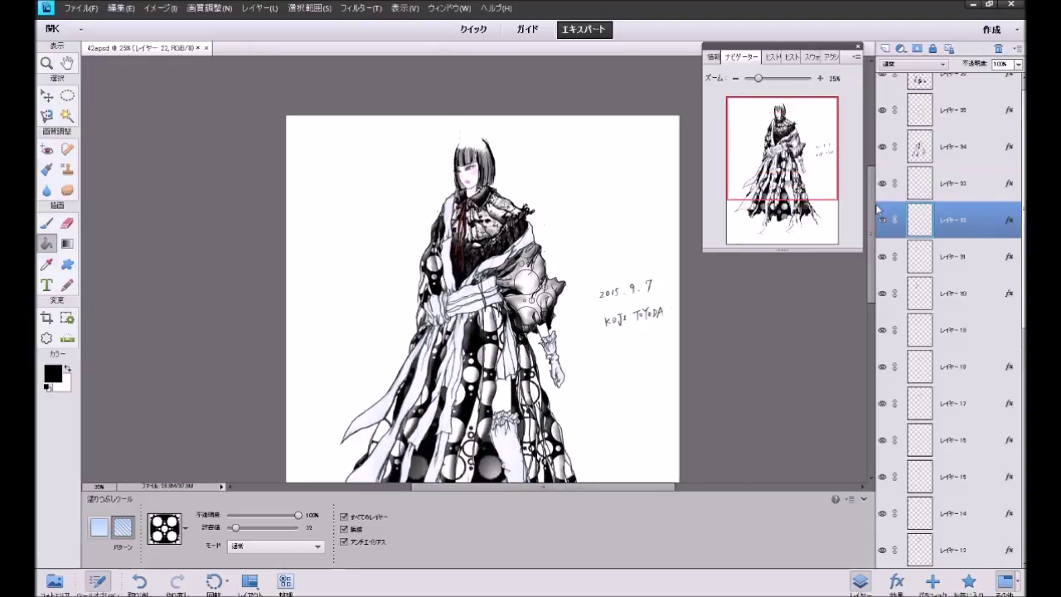
pyautogui.scroll(2, 912, 207)
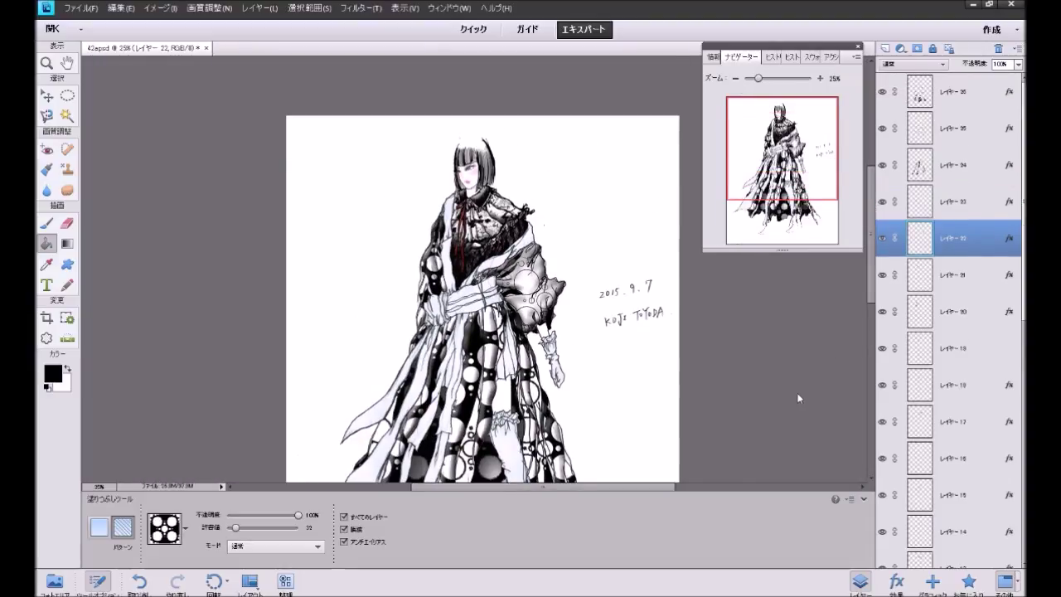
pyautogui.scroll(-2, 798, 402)
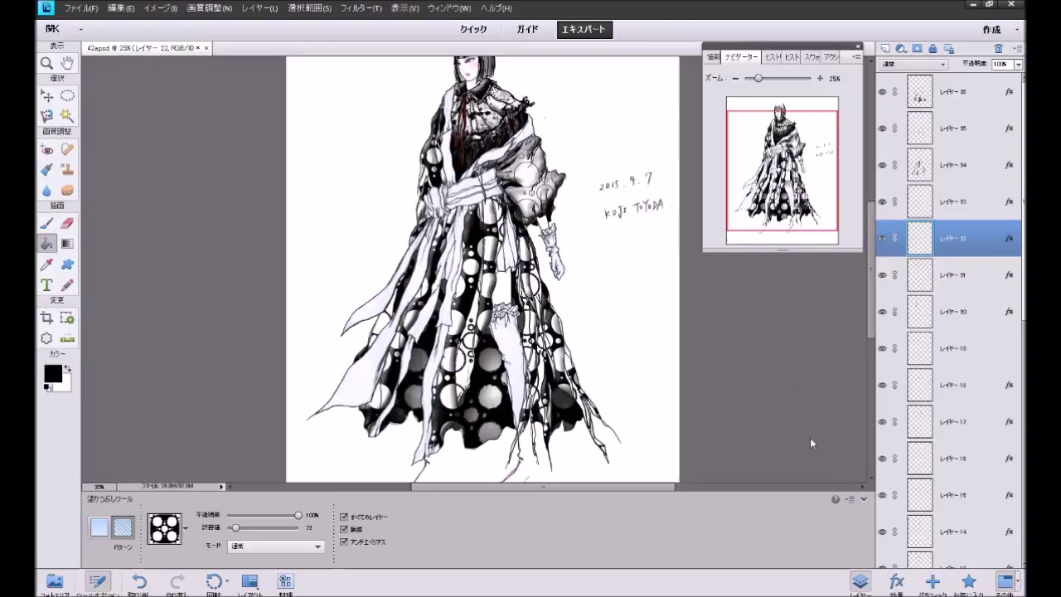
pyautogui.click(141, 583)
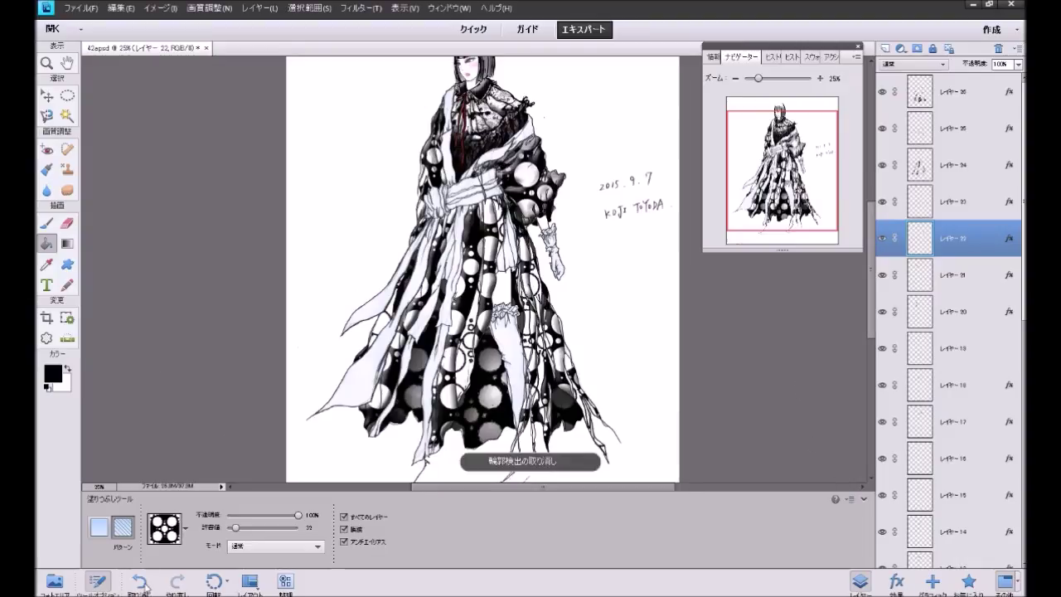
pyautogui.click(141, 583)
pyautogui.click(141, 583)
pyautogui.click(141, 582)
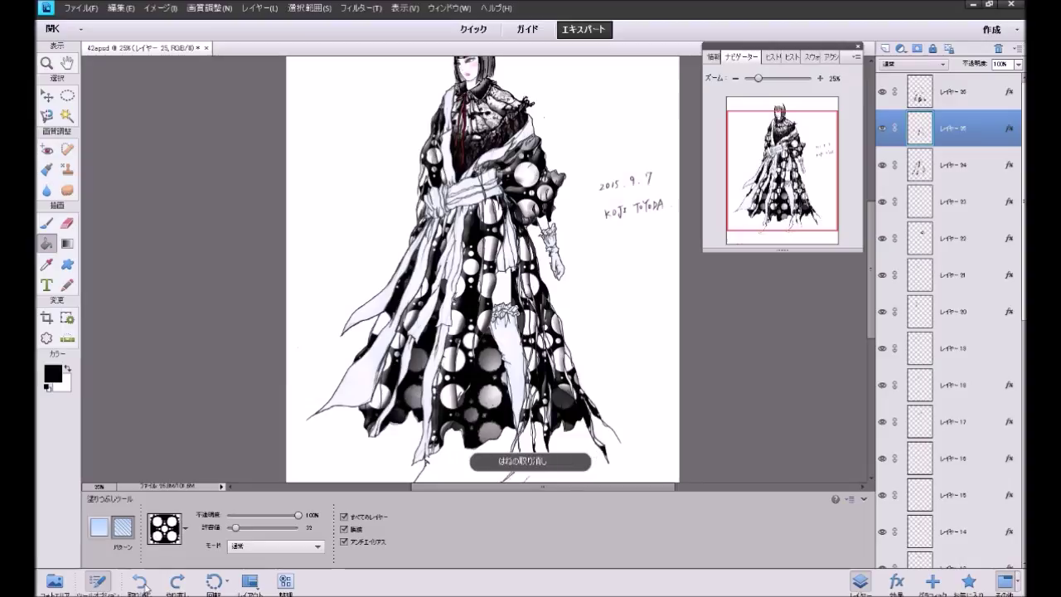
# Step: Select a layer in the list and display the favourite effects
pyautogui.click(957, 137)
pyautogui.click(955, 102)
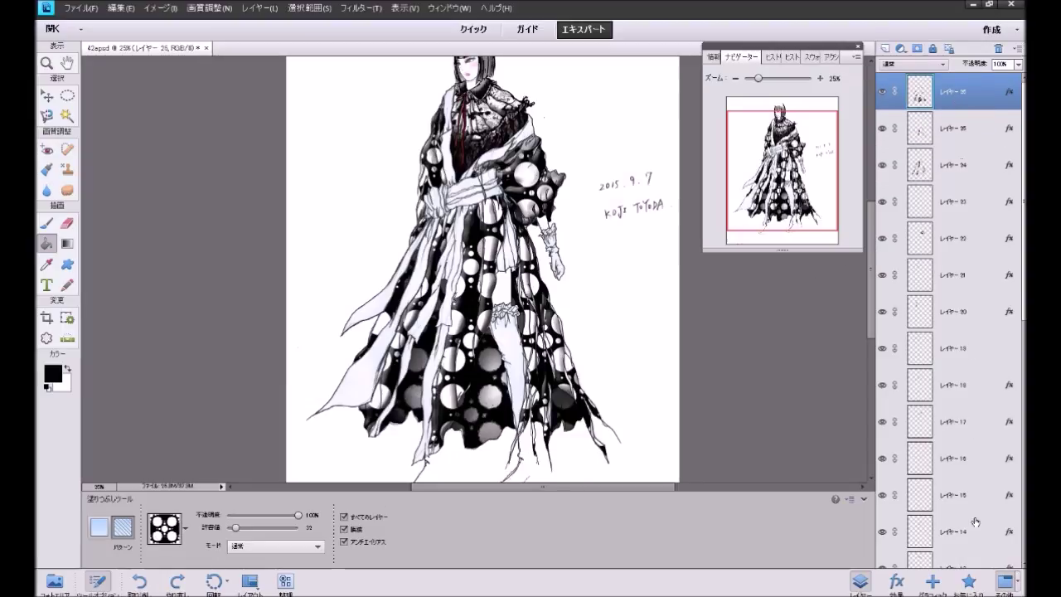
pyautogui.click(969, 580)
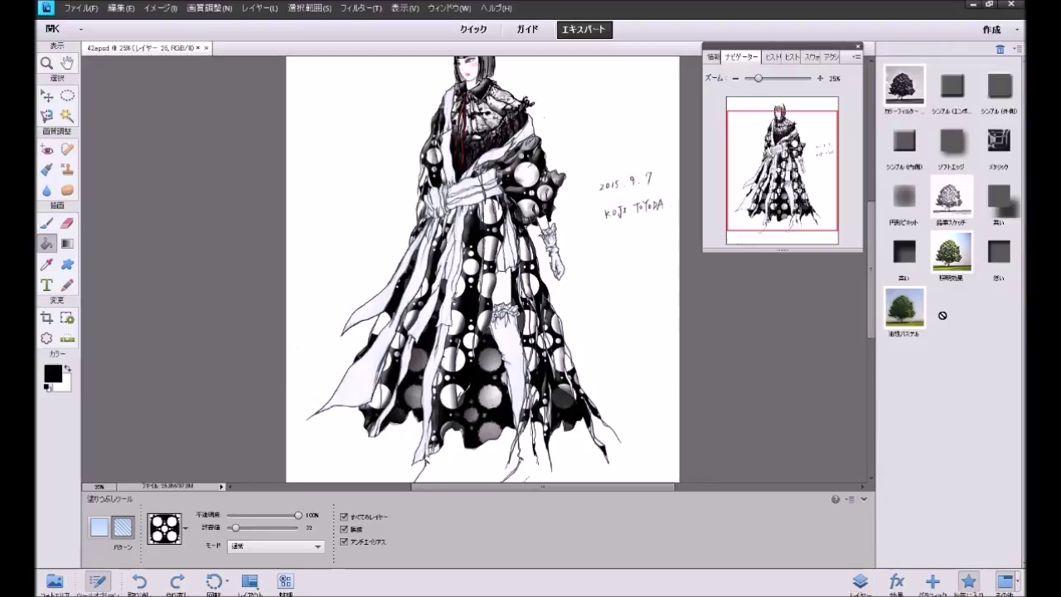
# Step: Fill the lower black skirt with the grey circle pattern, then bring back the layer list
pyautogui.click(896, 581)
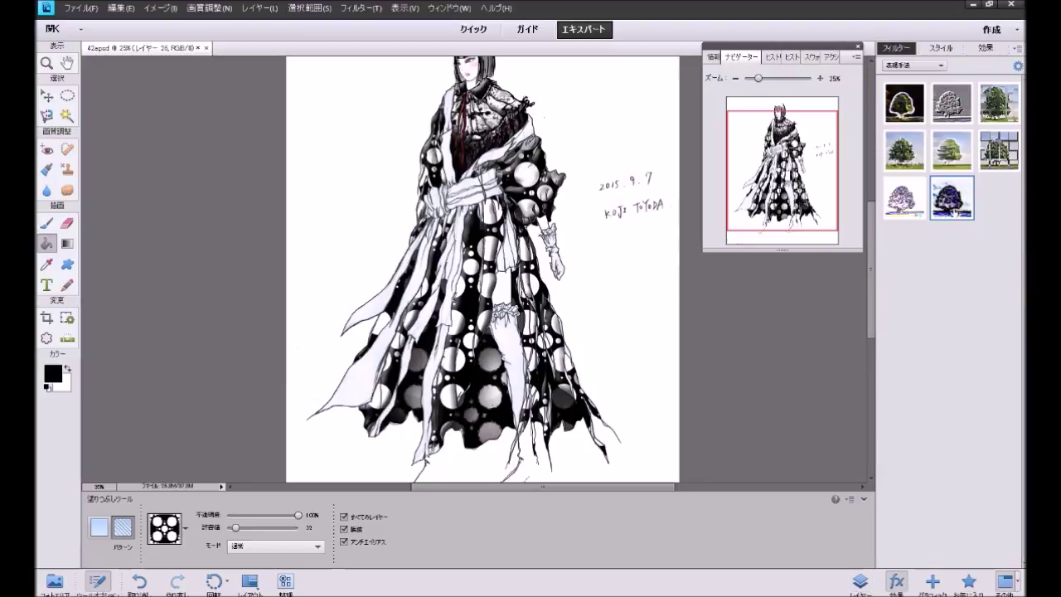
pyautogui.click(489, 415)
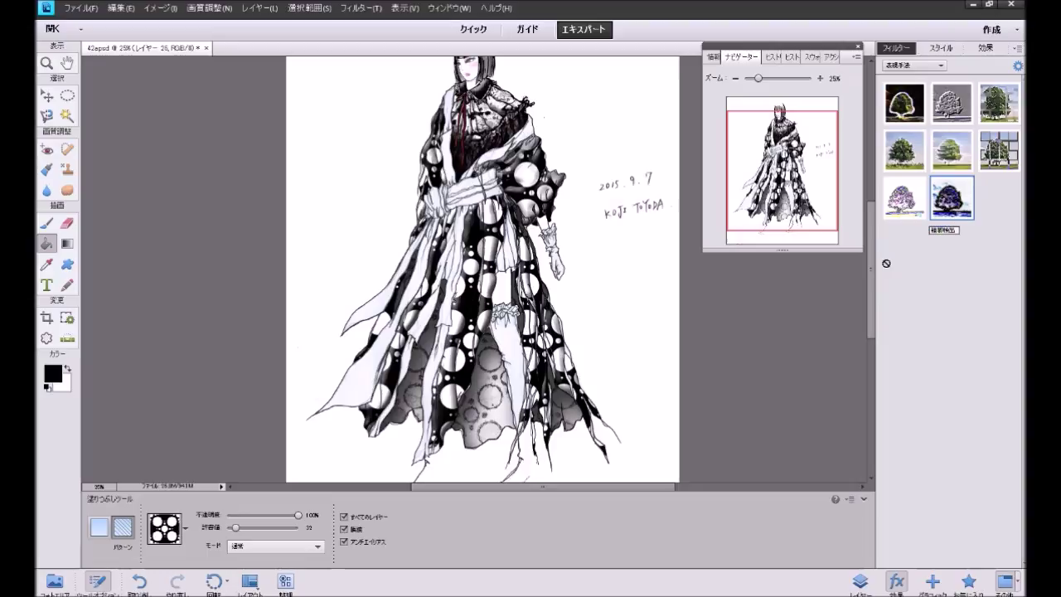
pyautogui.scroll(-1, 777, 370)
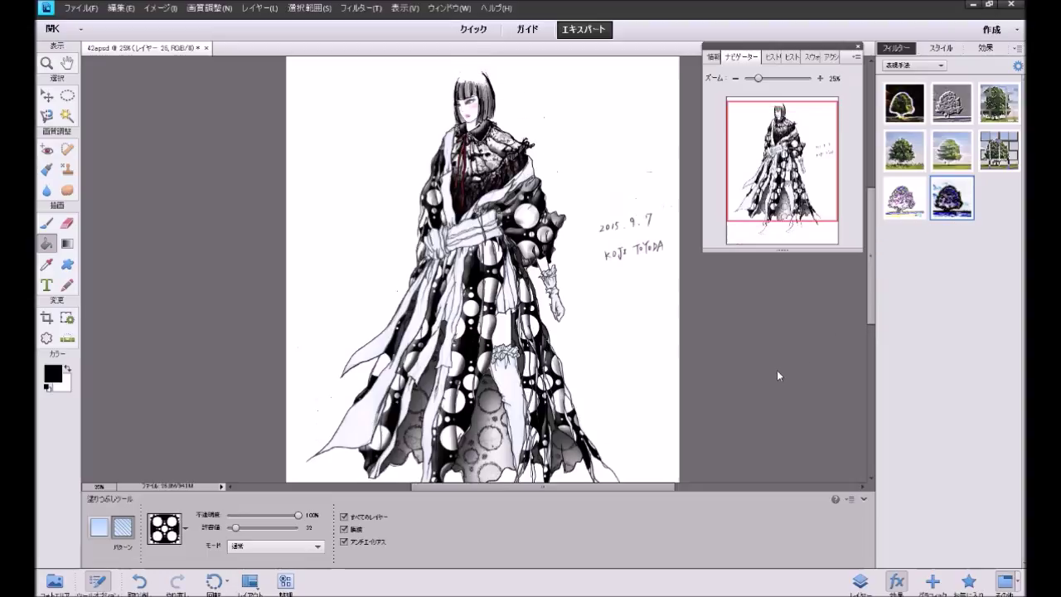
pyautogui.scroll(-3, 777, 370)
pyautogui.scroll(3, 777, 371)
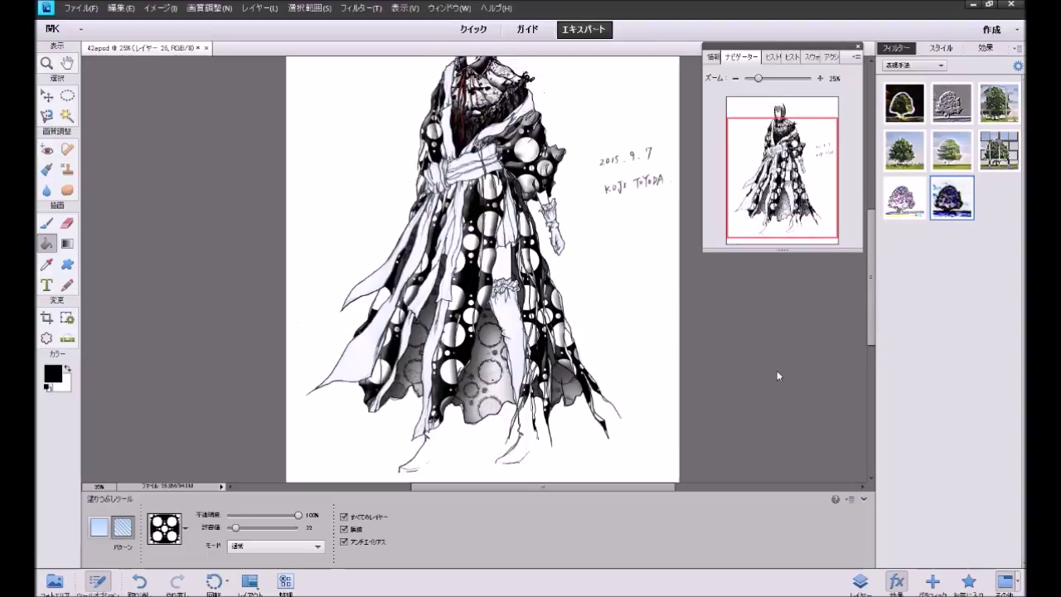
pyautogui.scroll(1, 777, 371)
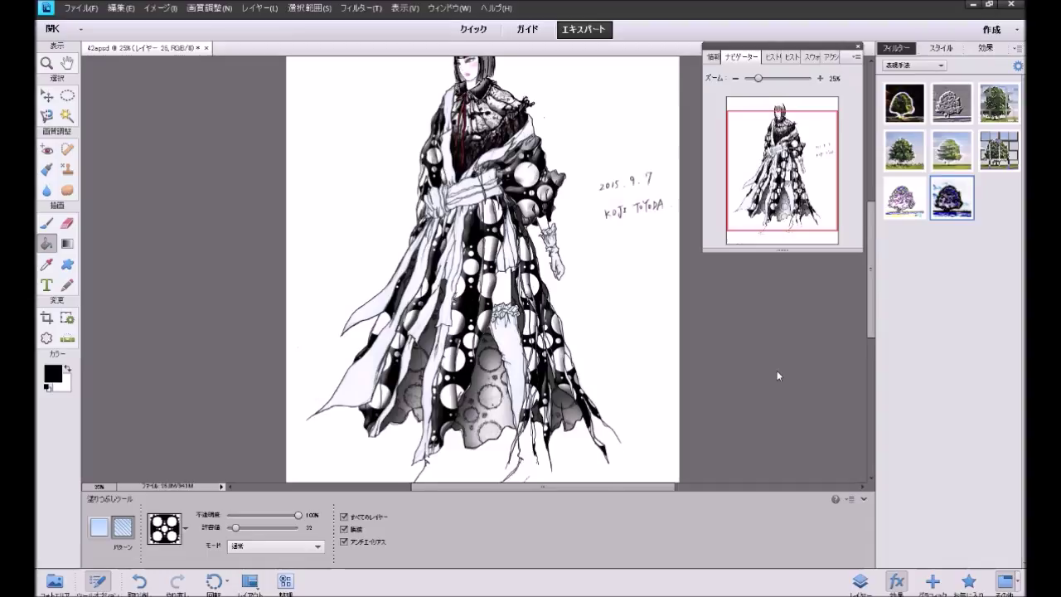
pyautogui.scroll(1, 776, 376)
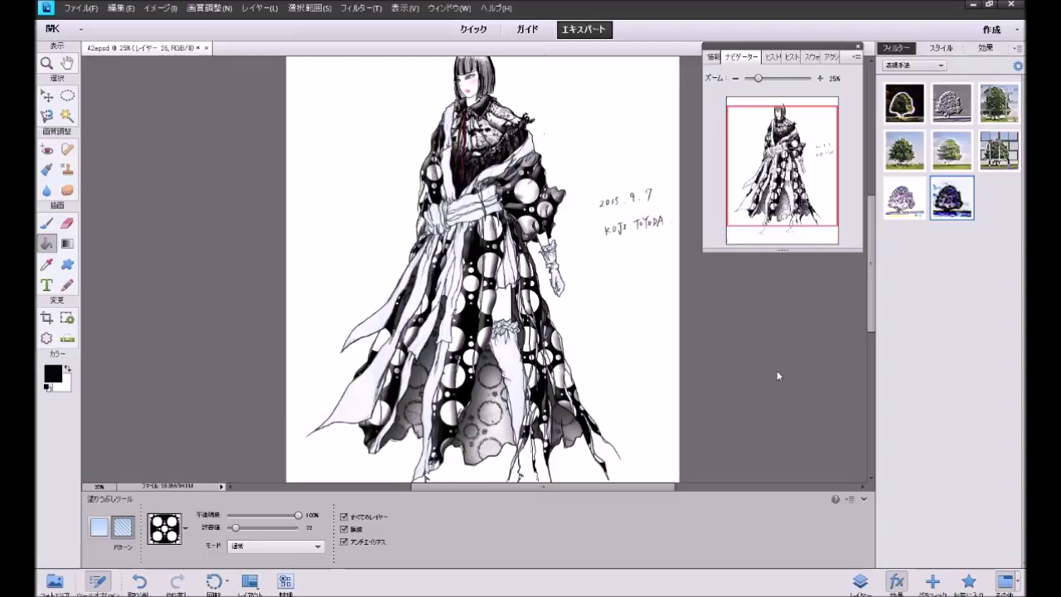
pyautogui.scroll(-2, 777, 376)
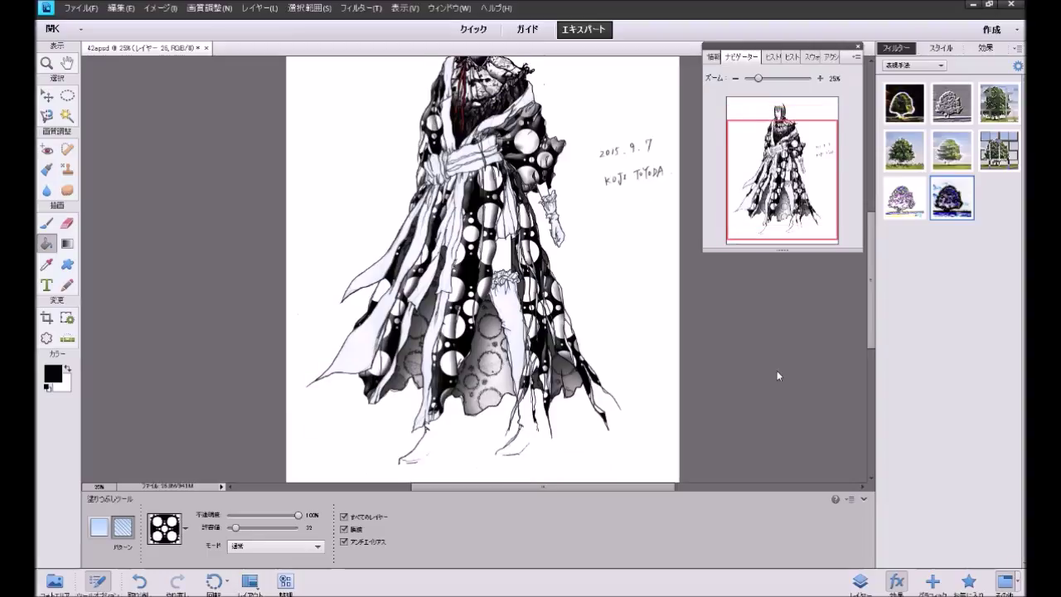
pyautogui.scroll(-2, 777, 375)
pyautogui.scroll(2, 777, 375)
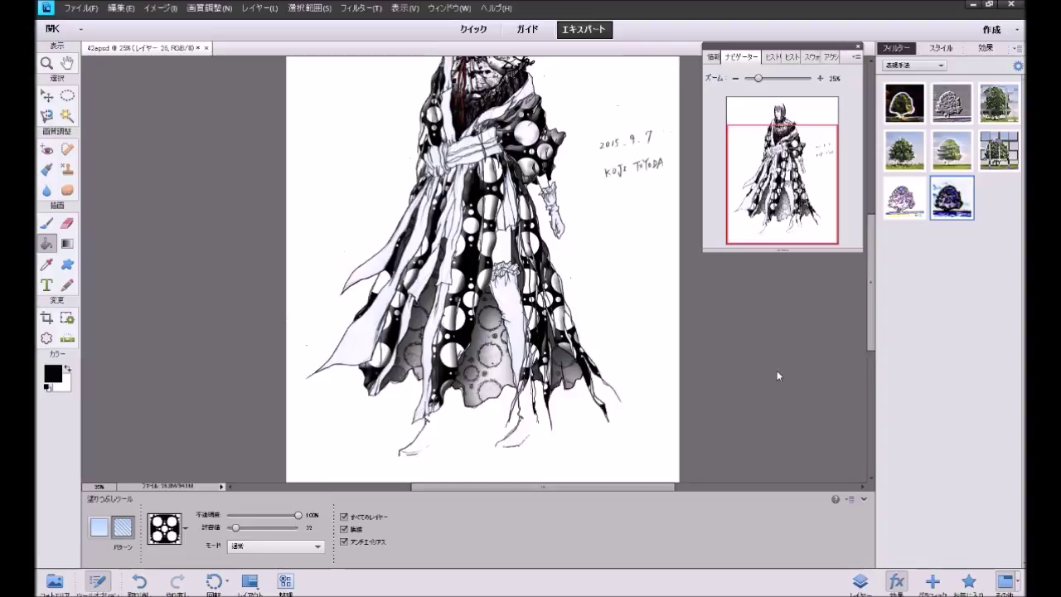
pyautogui.scroll(3, 777, 376)
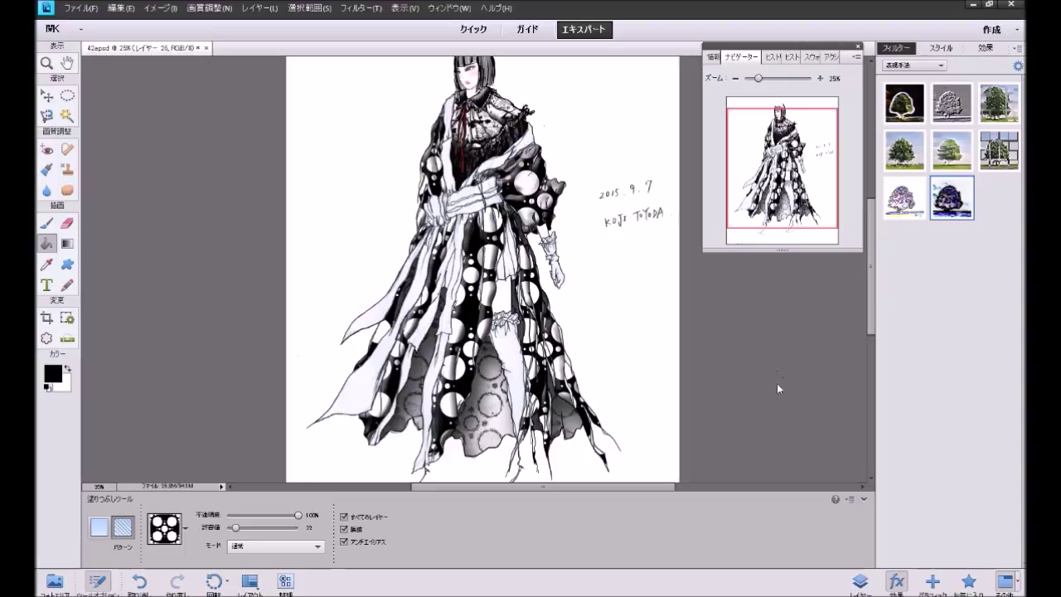
pyautogui.click(860, 581)
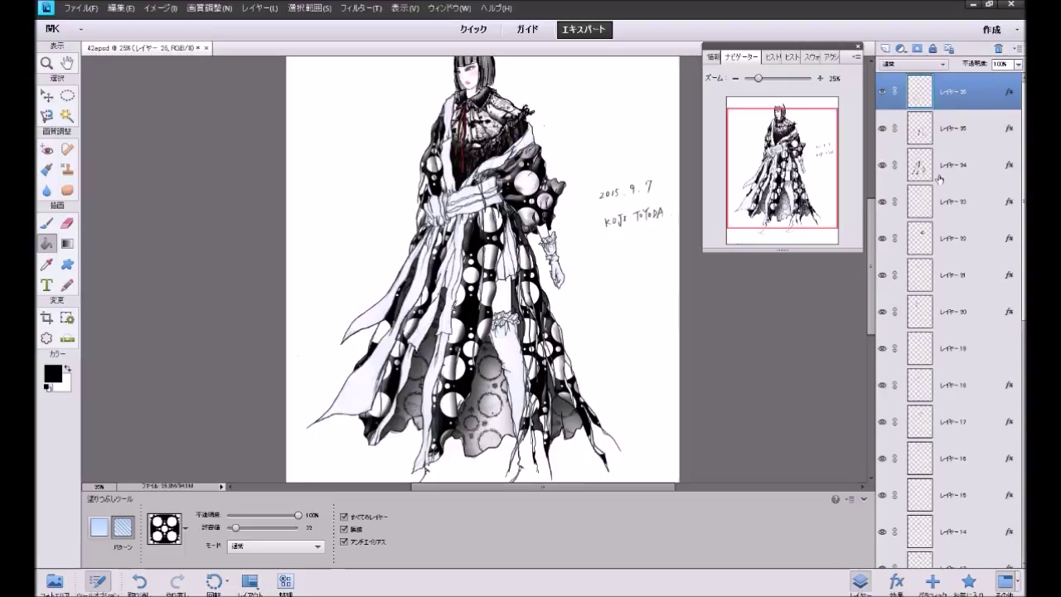
# Step: On レイヤー 25, try Pencil Sketch, undo it, then try the lighting effect
pyautogui.click(948, 137)
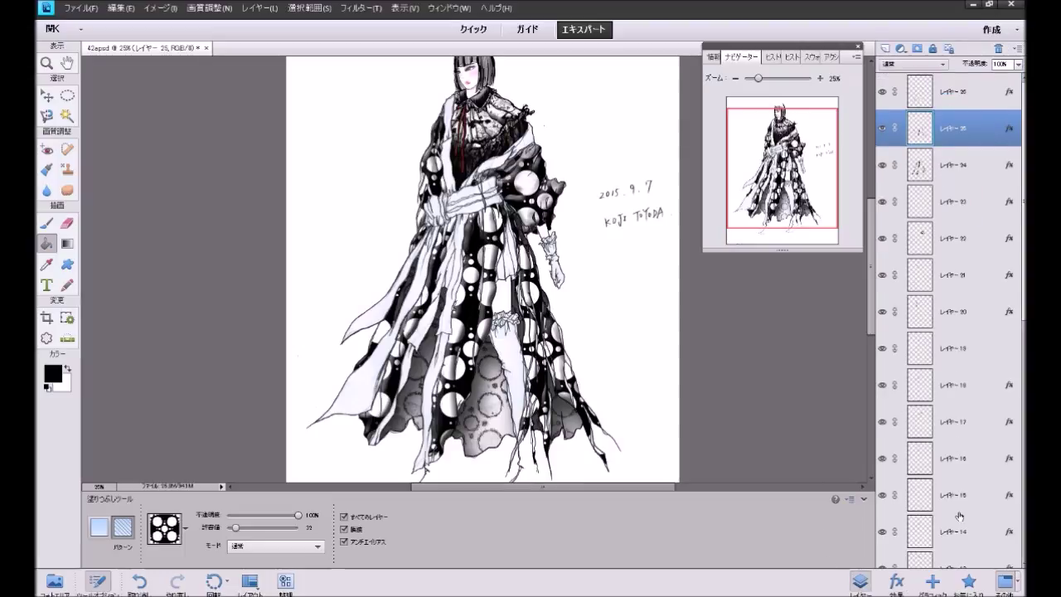
pyautogui.click(968, 581)
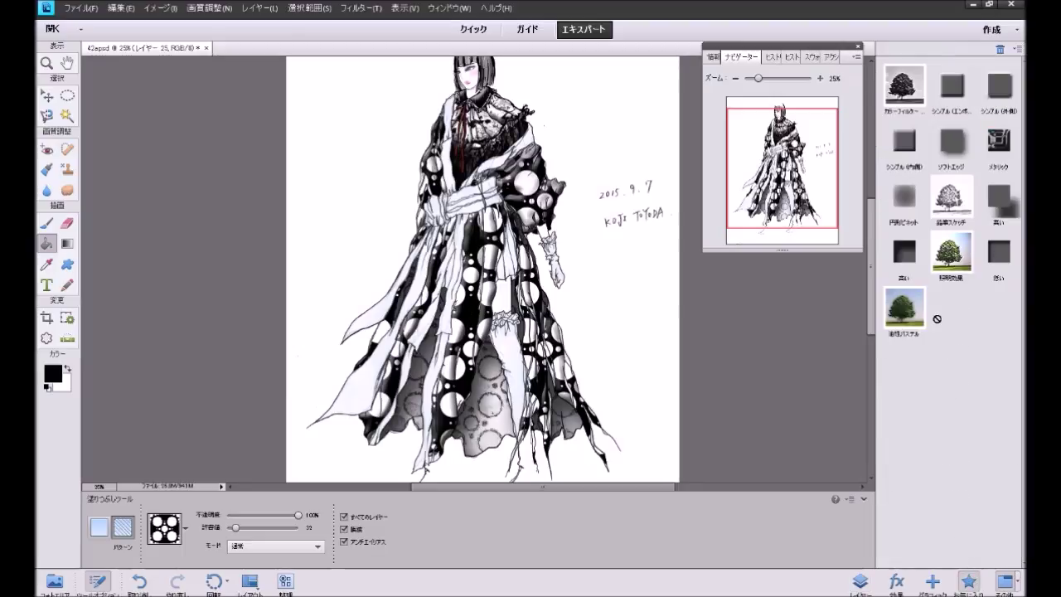
pyautogui.click(945, 207)
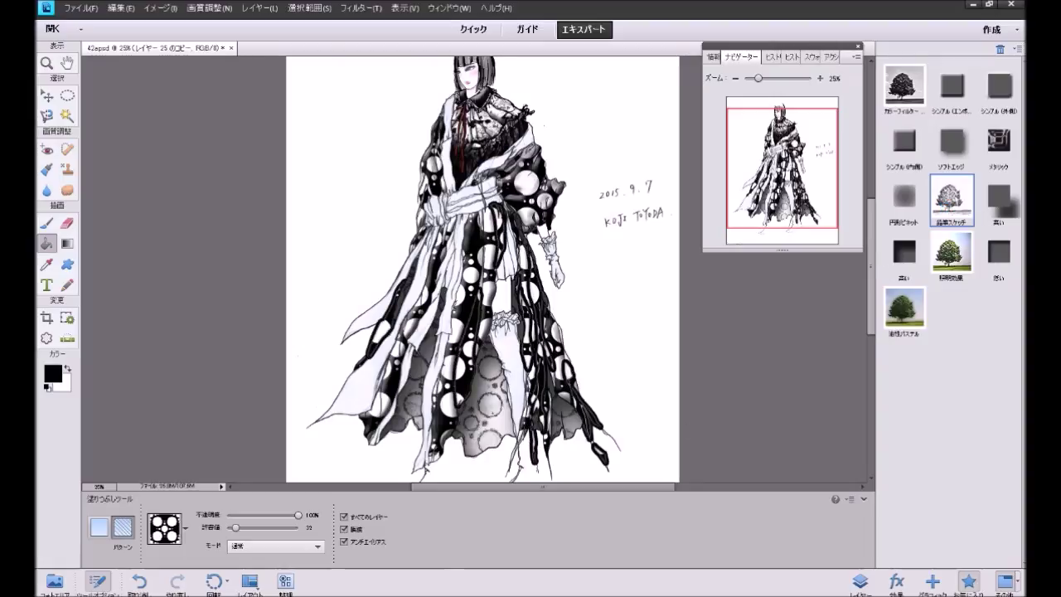
pyautogui.click(149, 589)
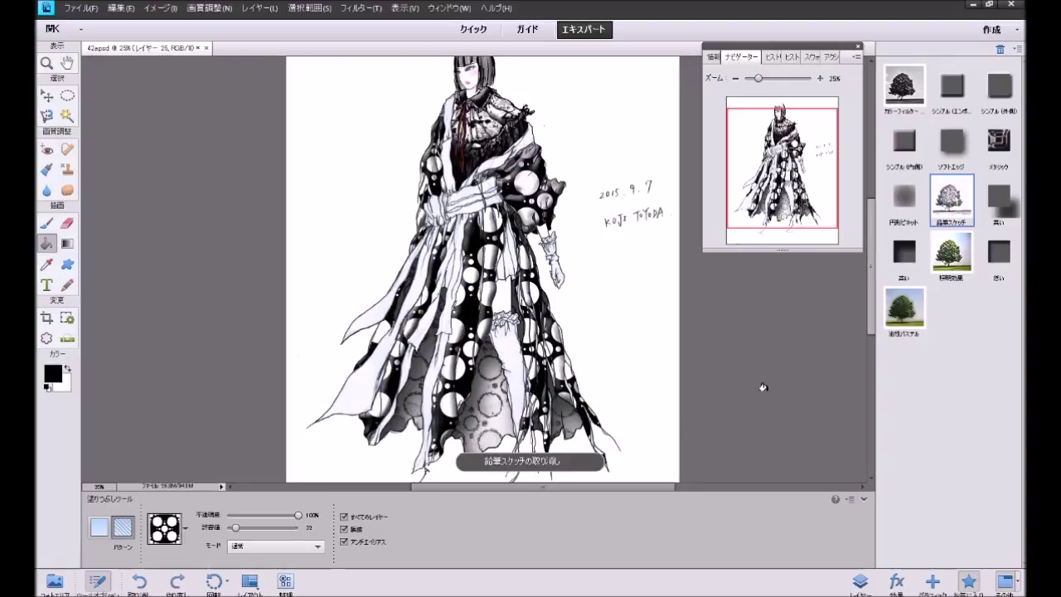
pyautogui.click(953, 266)
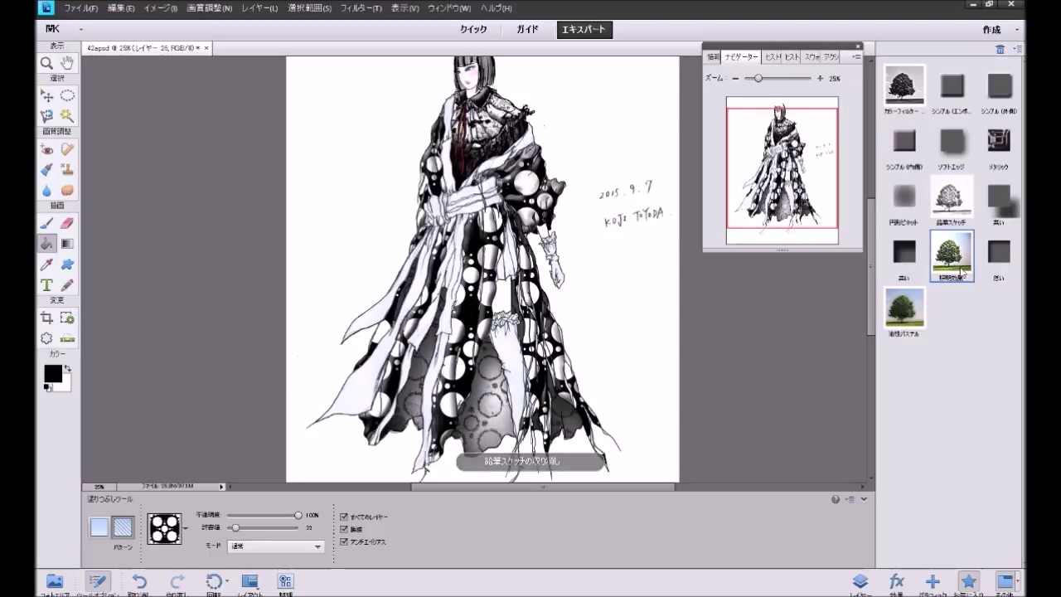
pyautogui.click(860, 582)
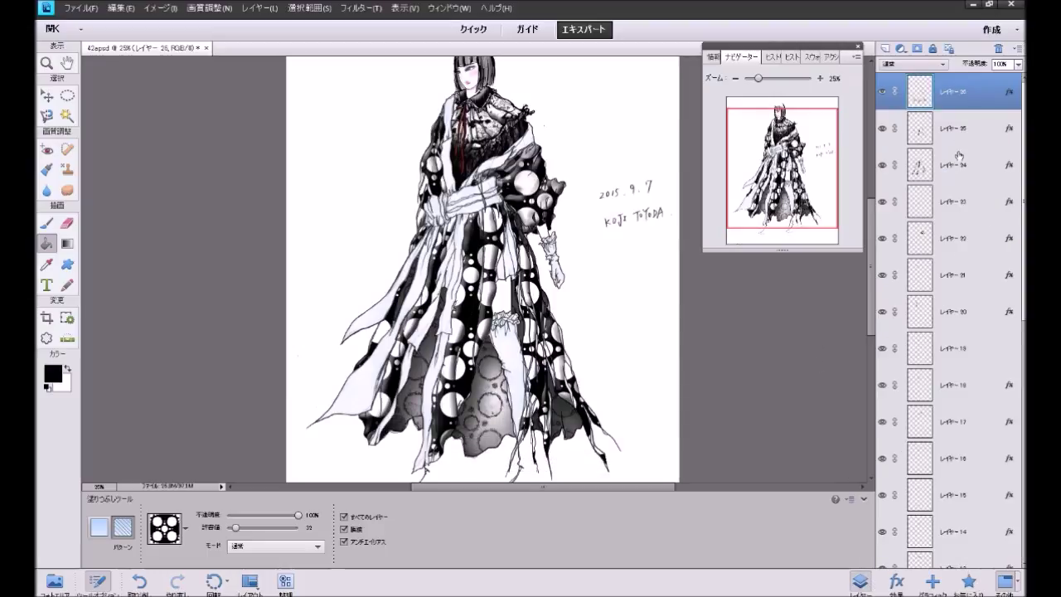
pyautogui.click(969, 582)
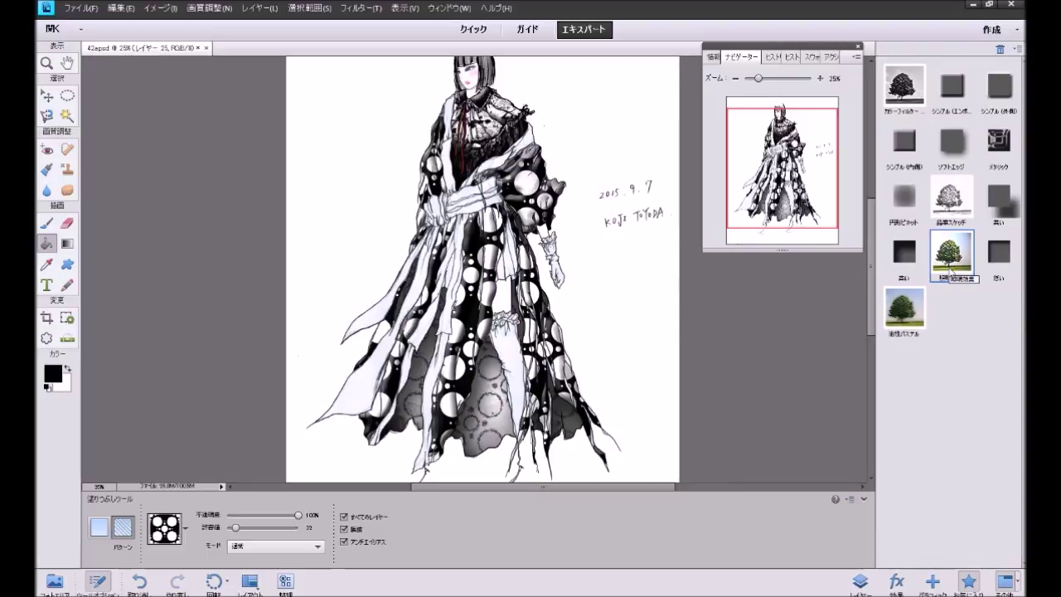
pyautogui.click(860, 582)
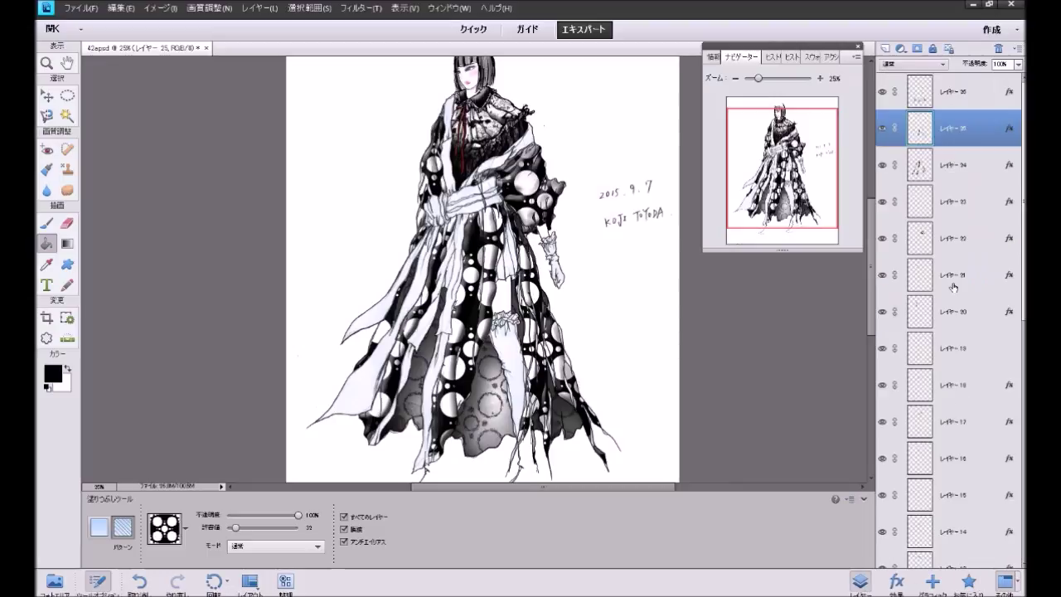
# Step: Select レイヤー 24 then レイヤー 22, check 22's strokes, and undo the lighting effect
pyautogui.click(952, 178)
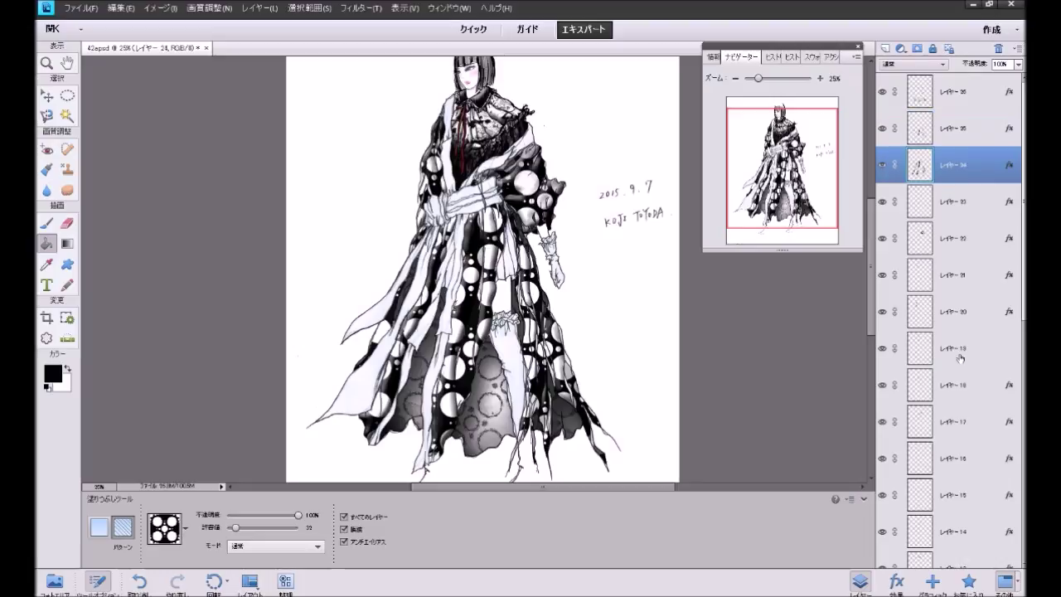
pyautogui.click(972, 581)
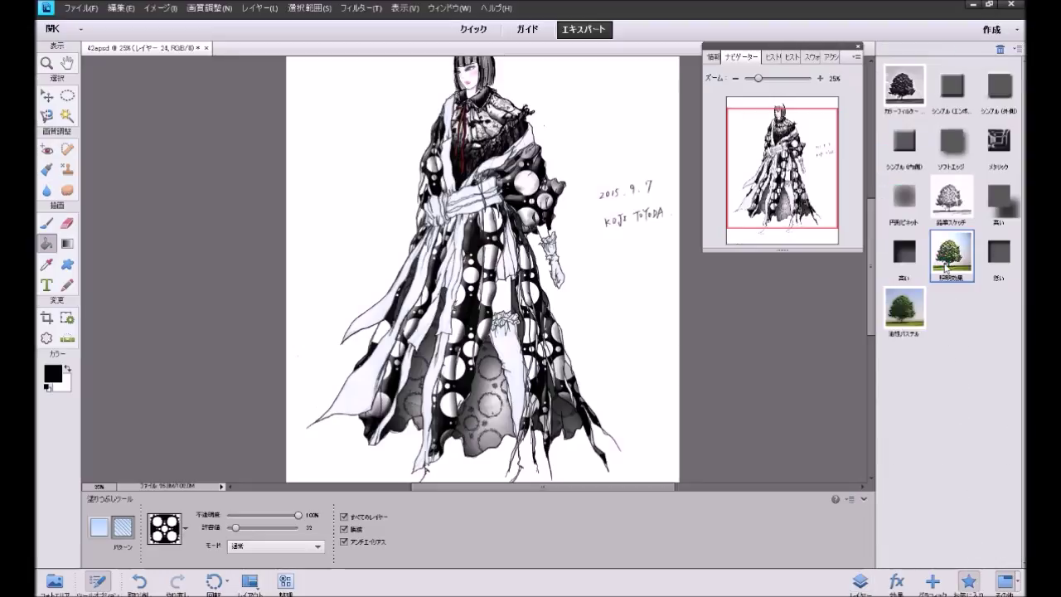
pyautogui.click(860, 580)
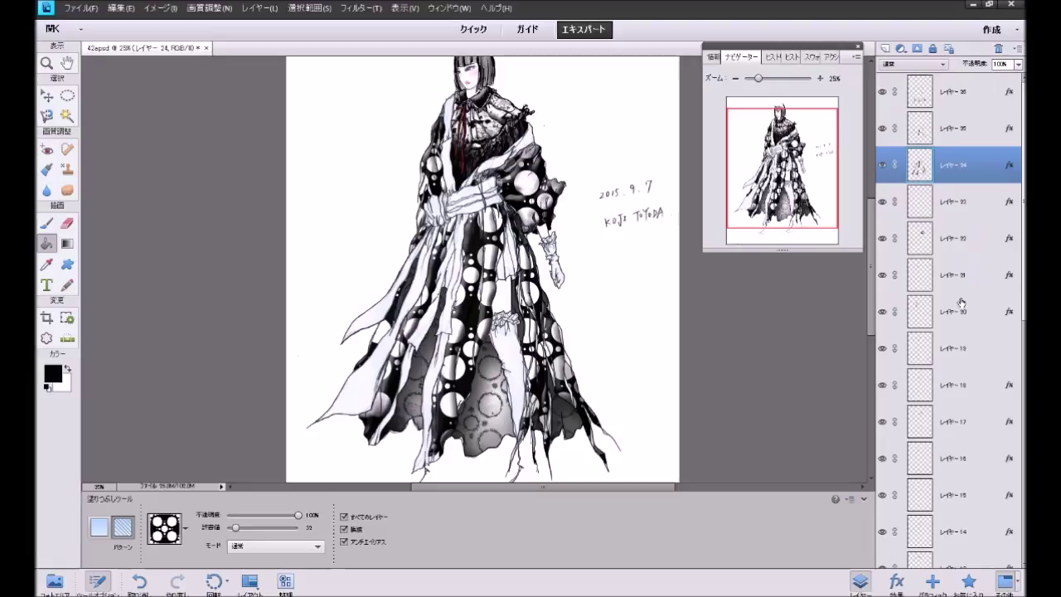
pyautogui.click(962, 244)
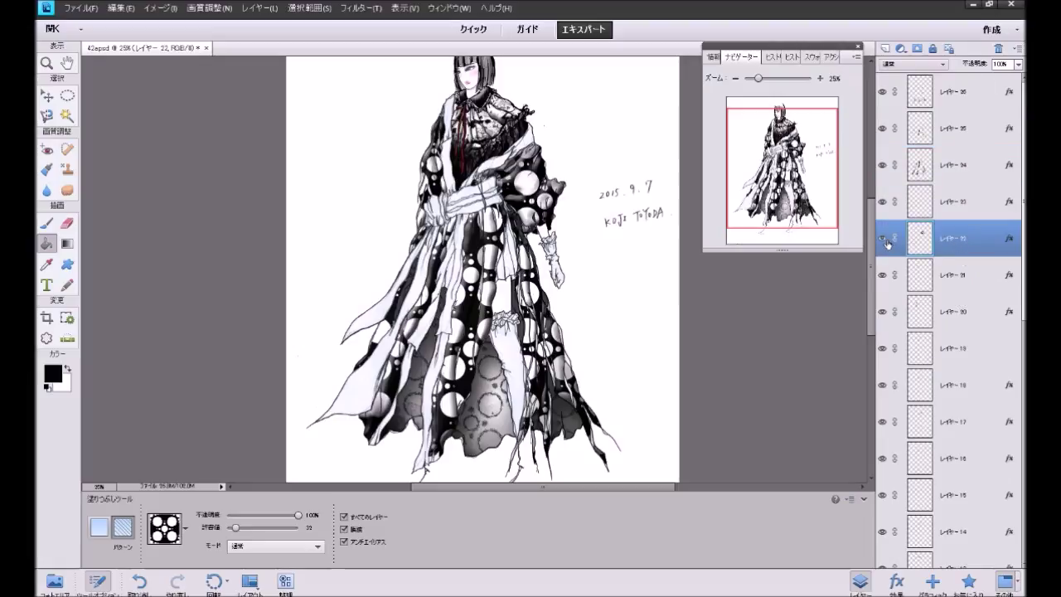
pyautogui.click(884, 239)
pyautogui.click(884, 239)
pyautogui.click(969, 580)
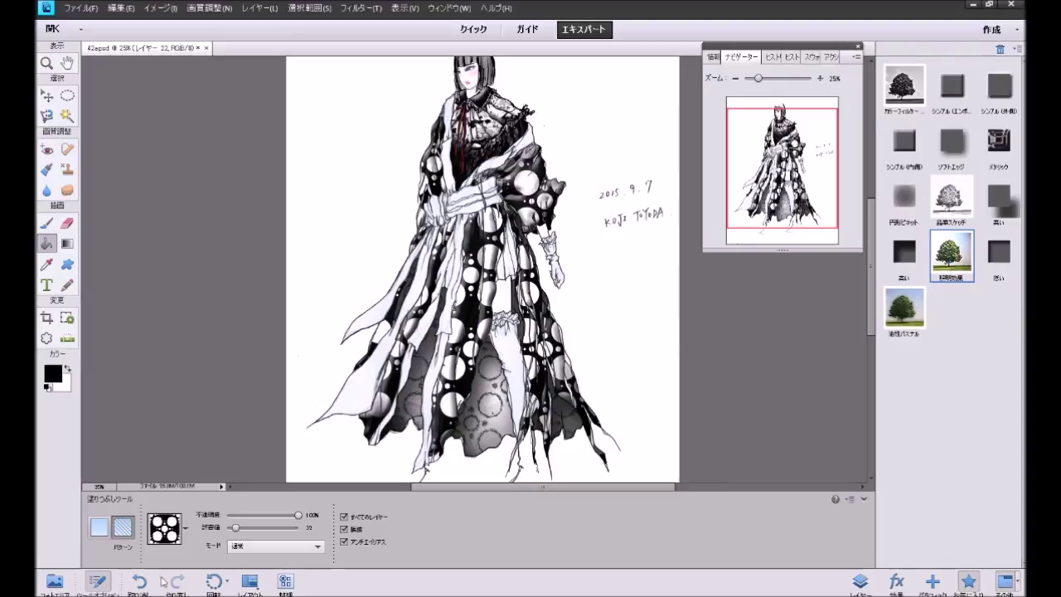
pyautogui.click(140, 582)
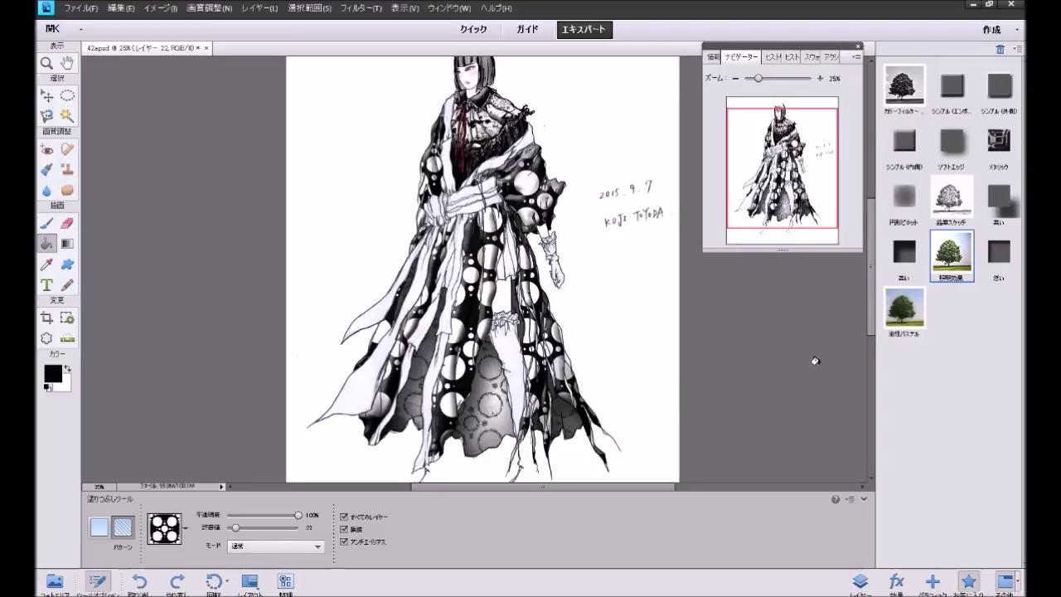
# Step: Zoom to 50% and scroll around to inspect the drawing up close
pyautogui.scroll(-3, 815, 361)
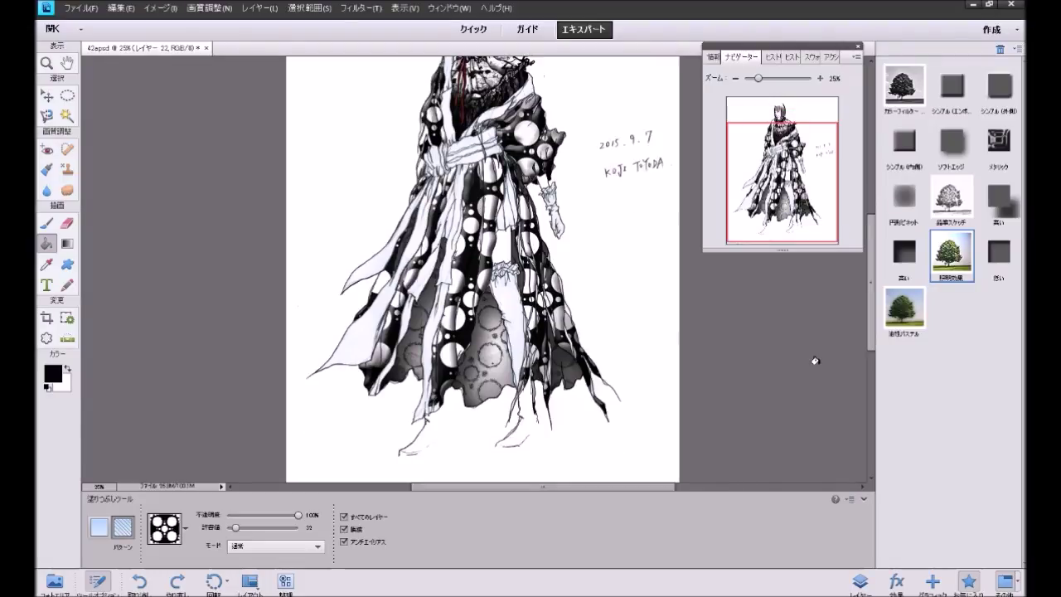
pyautogui.scroll(3, 815, 361)
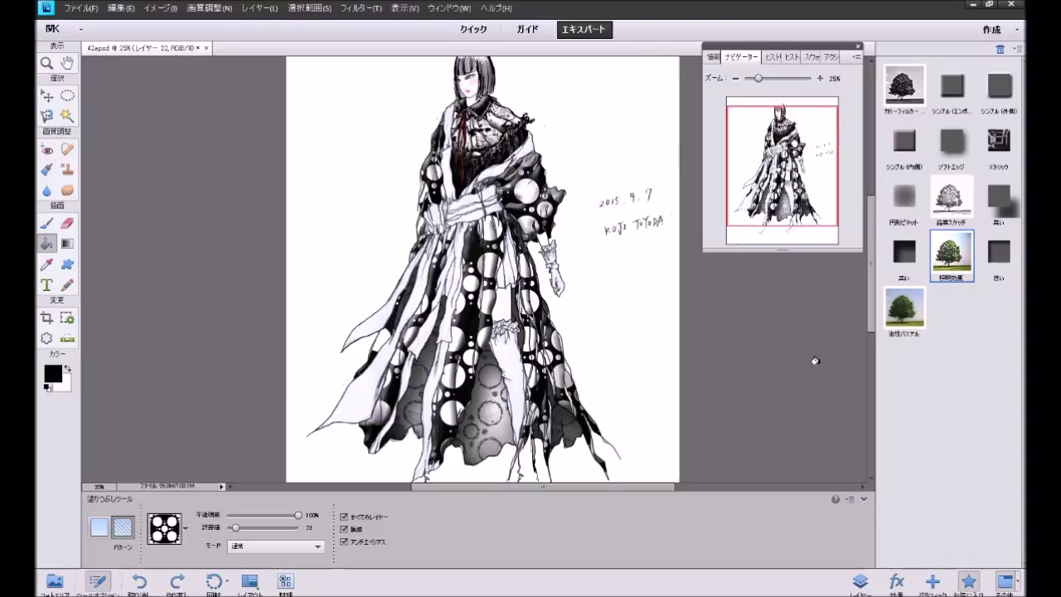
pyautogui.click(819, 79)
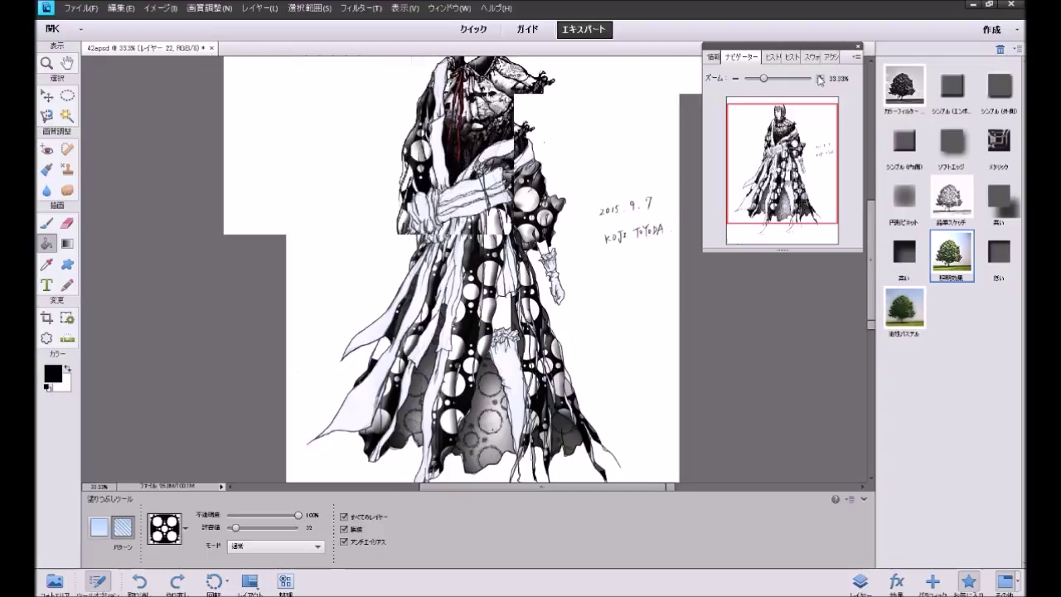
pyautogui.click(819, 79)
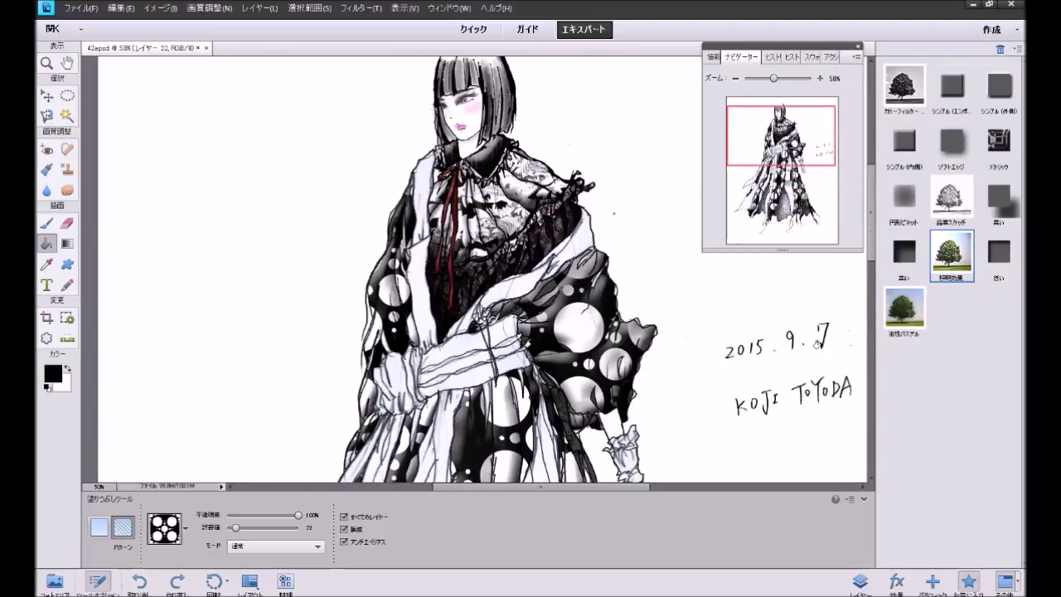
pyautogui.scroll(-3, 818, 344)
pyautogui.scroll(-2, 818, 346)
pyautogui.scroll(-2, 818, 345)
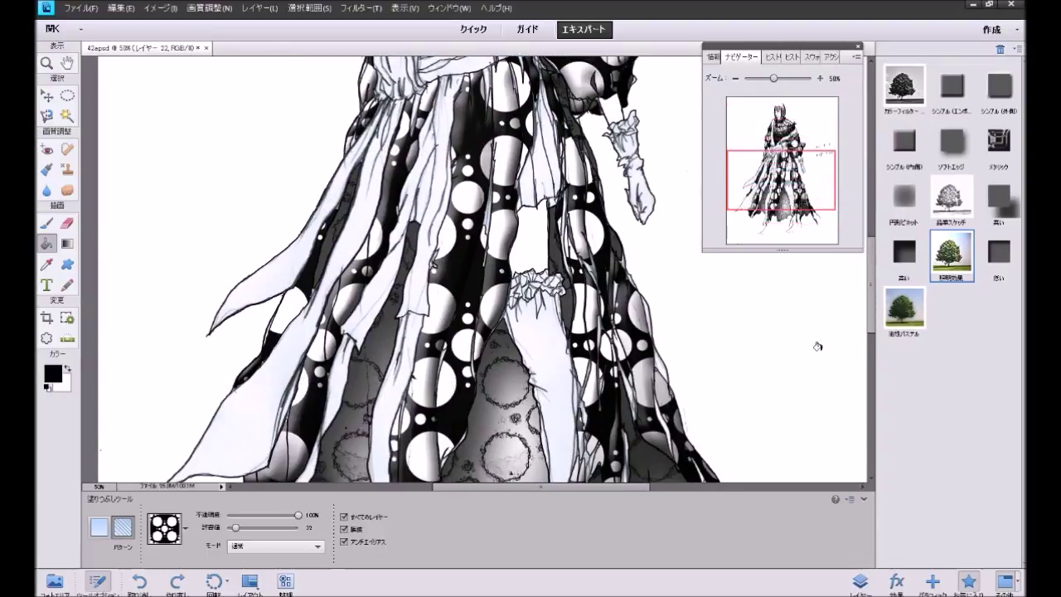
pyautogui.scroll(-2, 818, 346)
pyautogui.scroll(1, 818, 345)
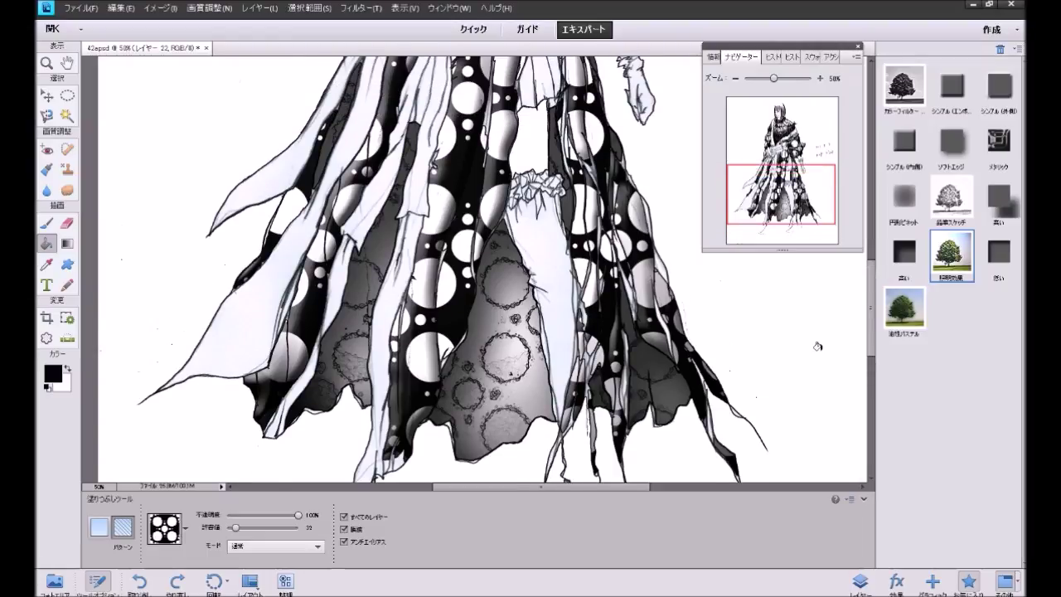
pyautogui.scroll(1, 818, 346)
pyautogui.scroll(1, 818, 345)
pyautogui.scroll(1, 818, 346)
pyautogui.scroll(1, 817, 346)
pyautogui.scroll(1, 817, 346)
pyautogui.scroll(1, 818, 346)
pyautogui.scroll(1, 818, 346)
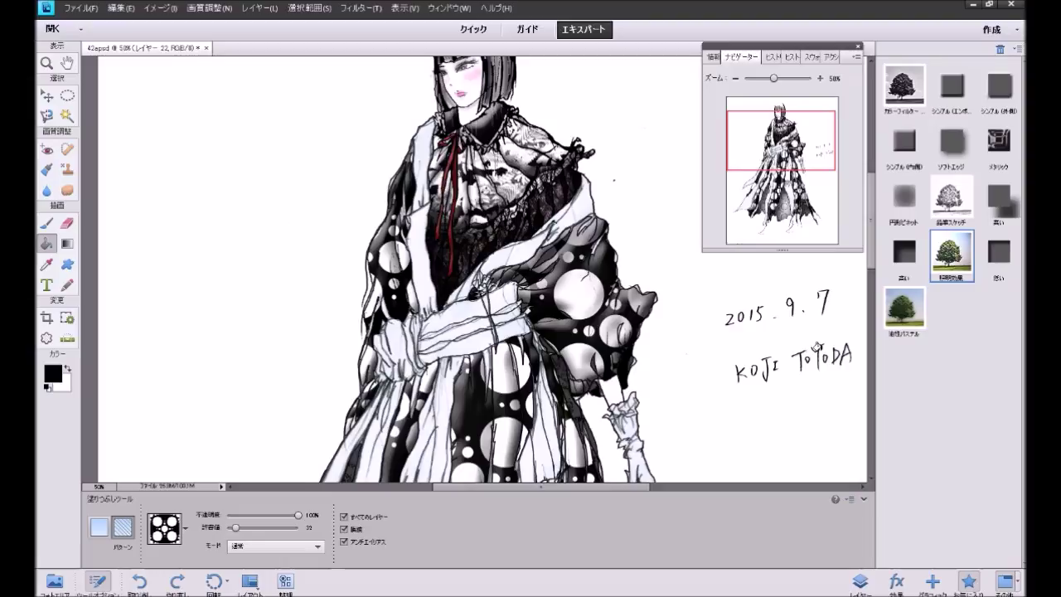
pyautogui.scroll(1, 818, 346)
pyautogui.scroll(1, 817, 346)
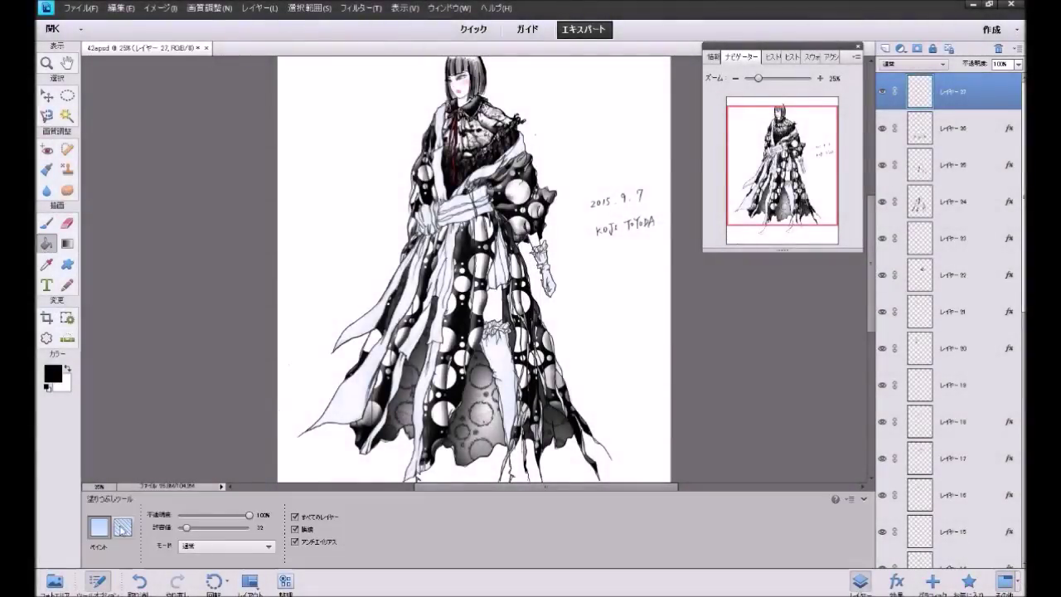
# Step: Set the Paint Bucket to fill with the dark brown texture pattern
pyautogui.click(124, 531)
pyautogui.click(185, 528)
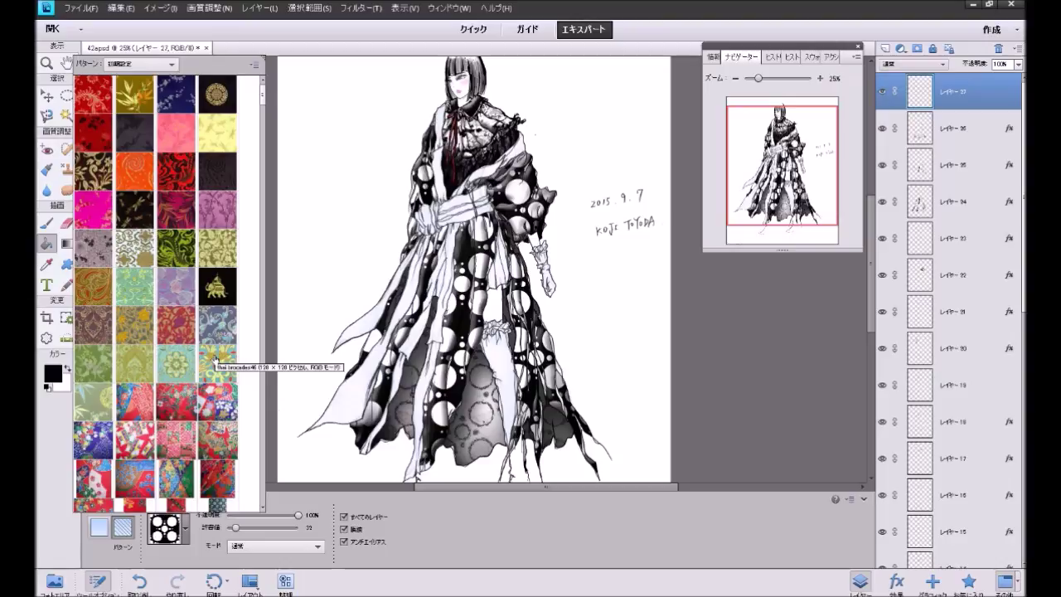
pyautogui.scroll(-1, 215, 359)
pyautogui.scroll(-2, 215, 359)
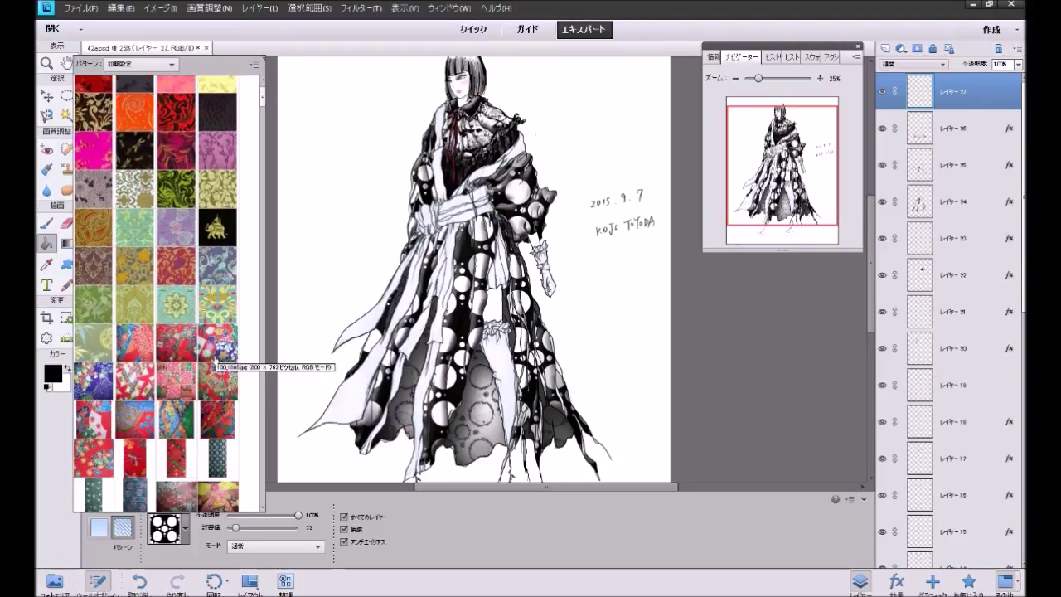
pyautogui.scroll(-3, 215, 359)
pyautogui.moveTo(260, 98); pyautogui.dragTo(261, 219)
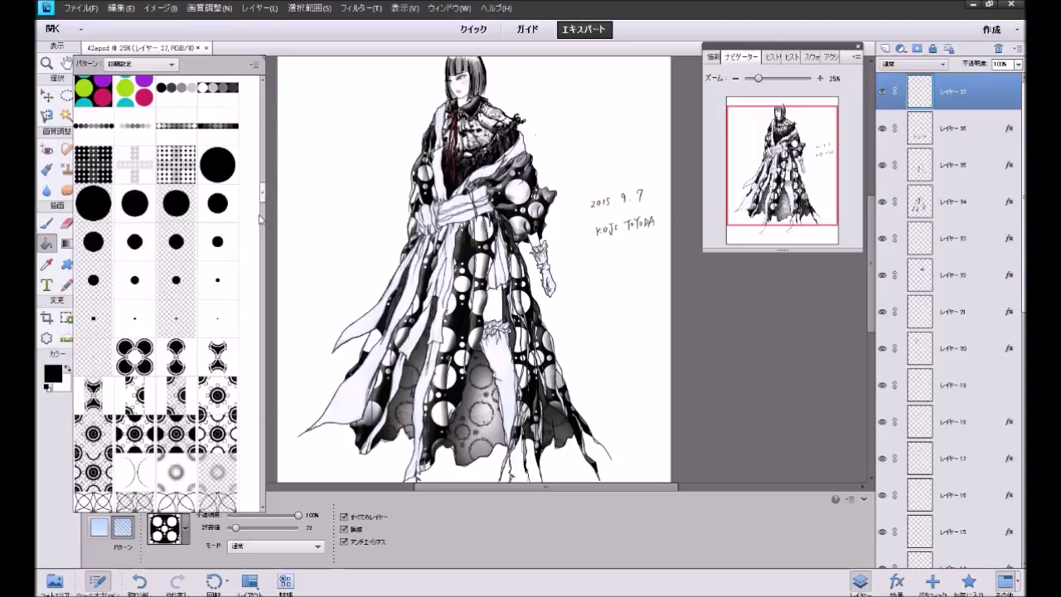
pyautogui.click(261, 219)
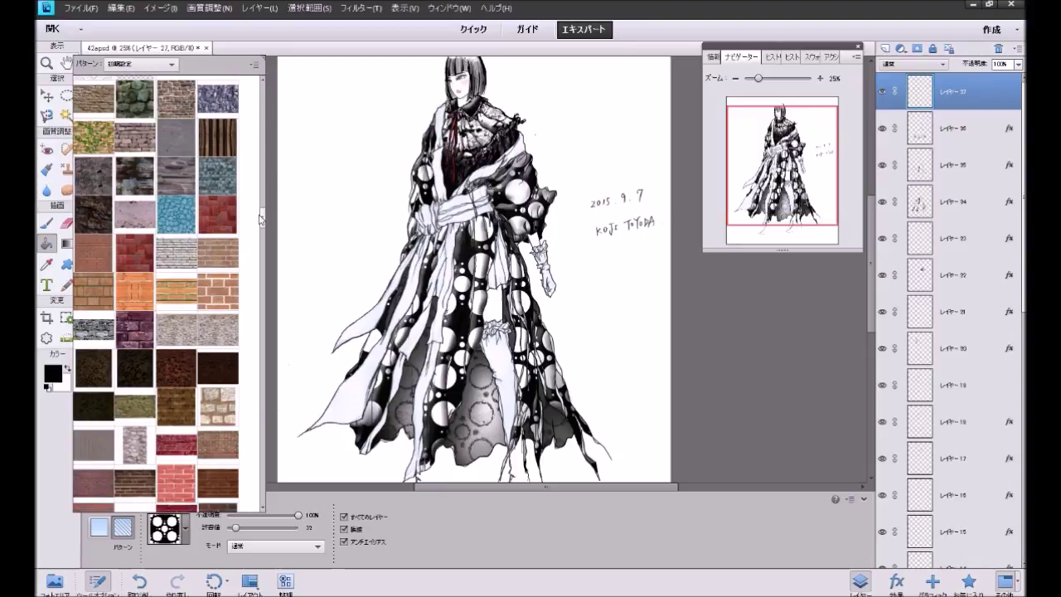
pyautogui.click(129, 379)
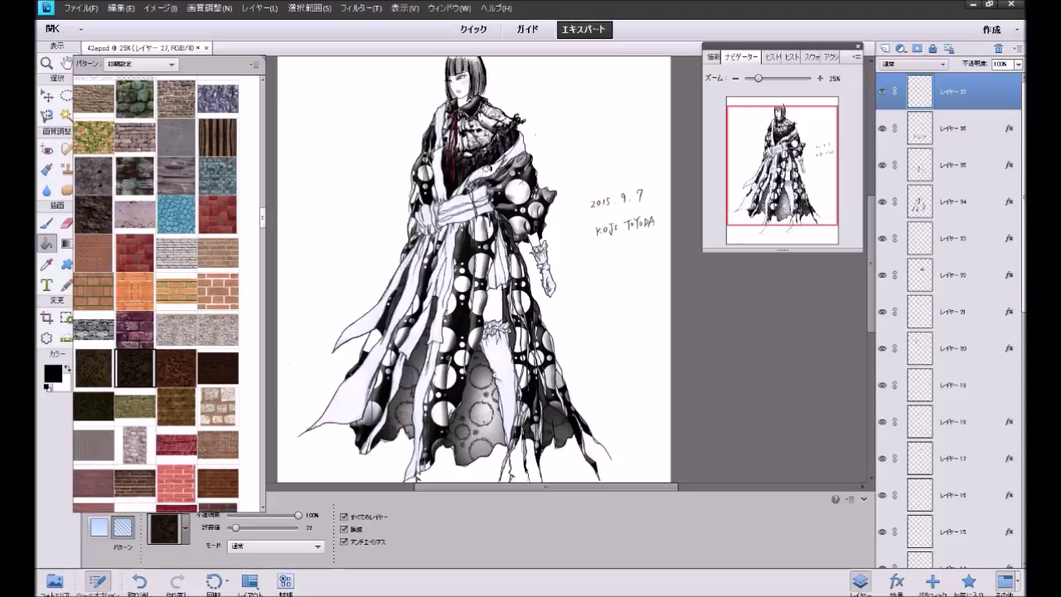
pyautogui.press('Return')
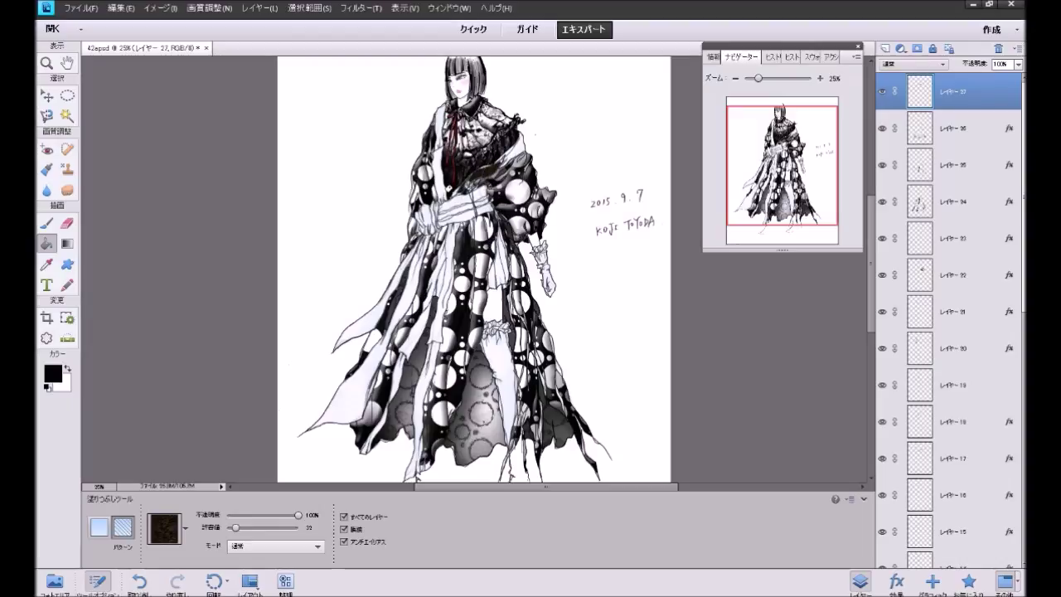
# Step: Fill a small patch near the collar with the texture and zoom to 50% to check it
pyautogui.click(454, 190)
pyautogui.click(820, 77)
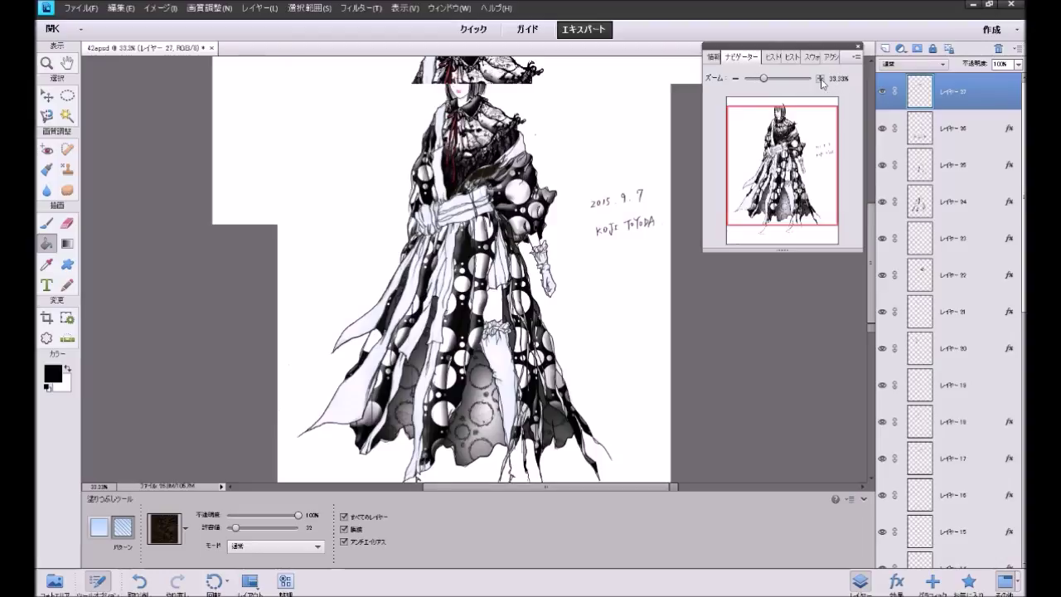
pyautogui.scroll(2, 758, 296)
pyautogui.scroll(1, 758, 296)
pyautogui.scroll(1, 758, 296)
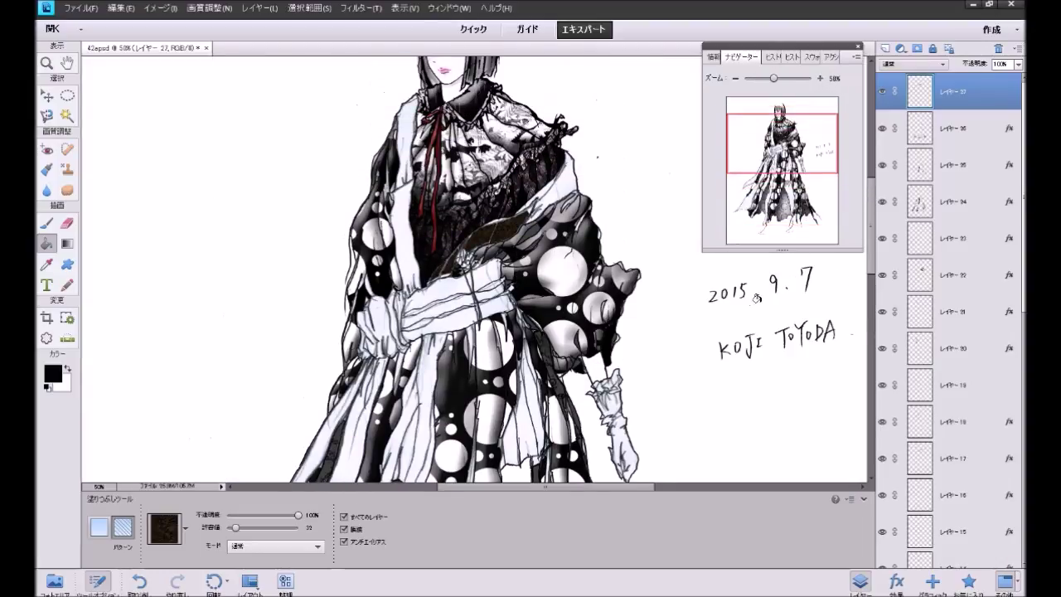
pyautogui.scroll(1, 668, 334)
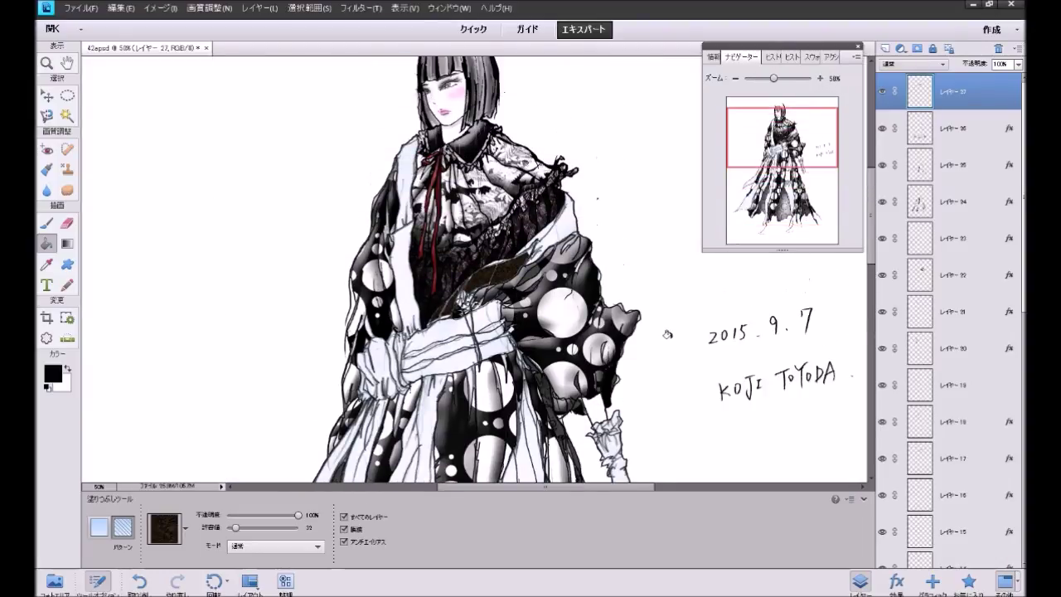
pyautogui.scroll(-1, 668, 334)
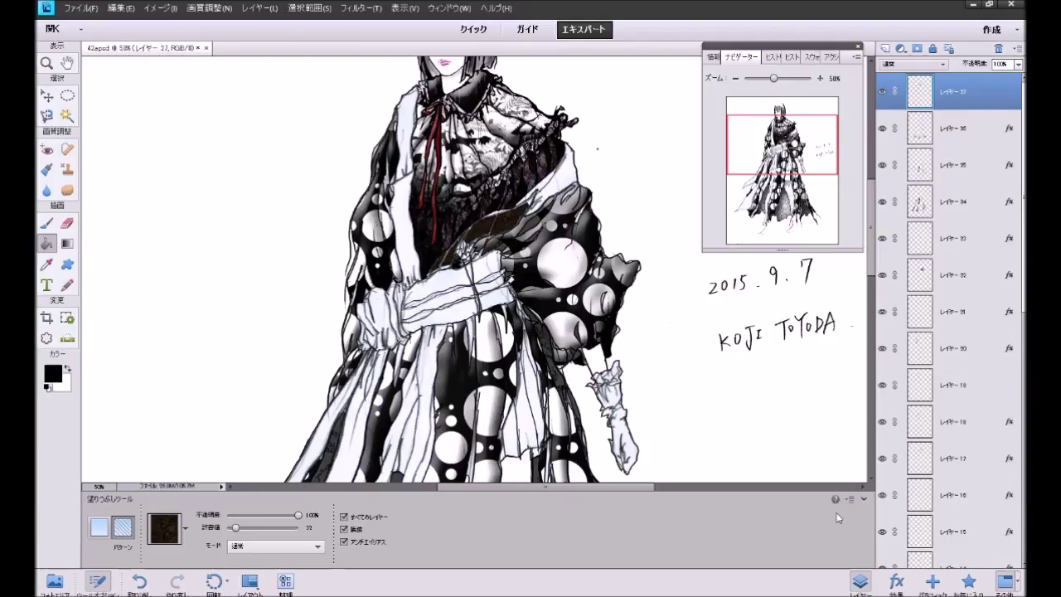
# Step: Fill two neighbouring lower robe cloth strips with the dark brown texture pattern
pyautogui.click(970, 581)
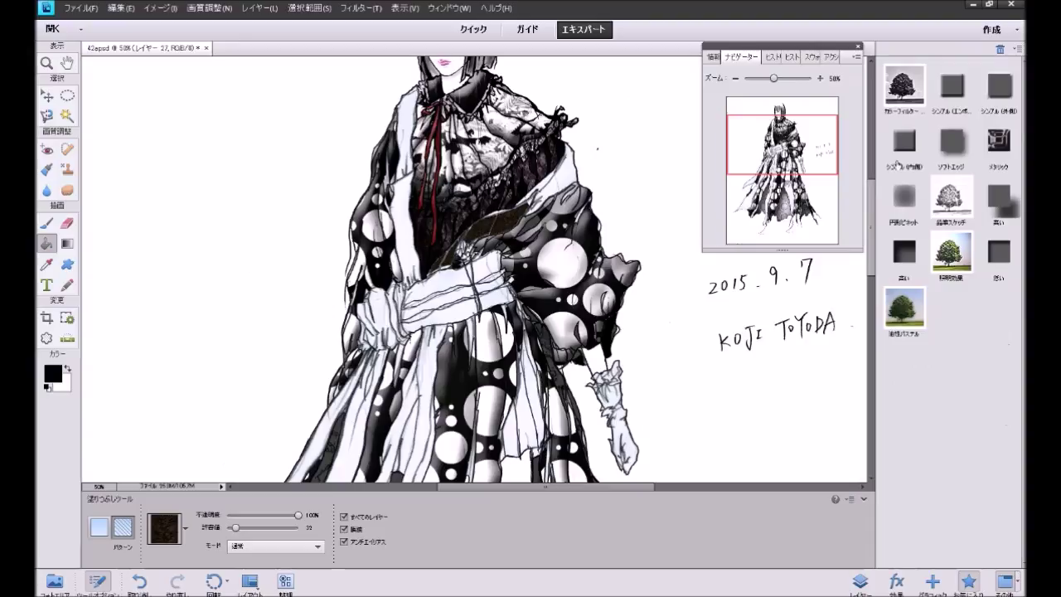
pyautogui.scroll(-3, 727, 319)
pyautogui.scroll(1, 713, 311)
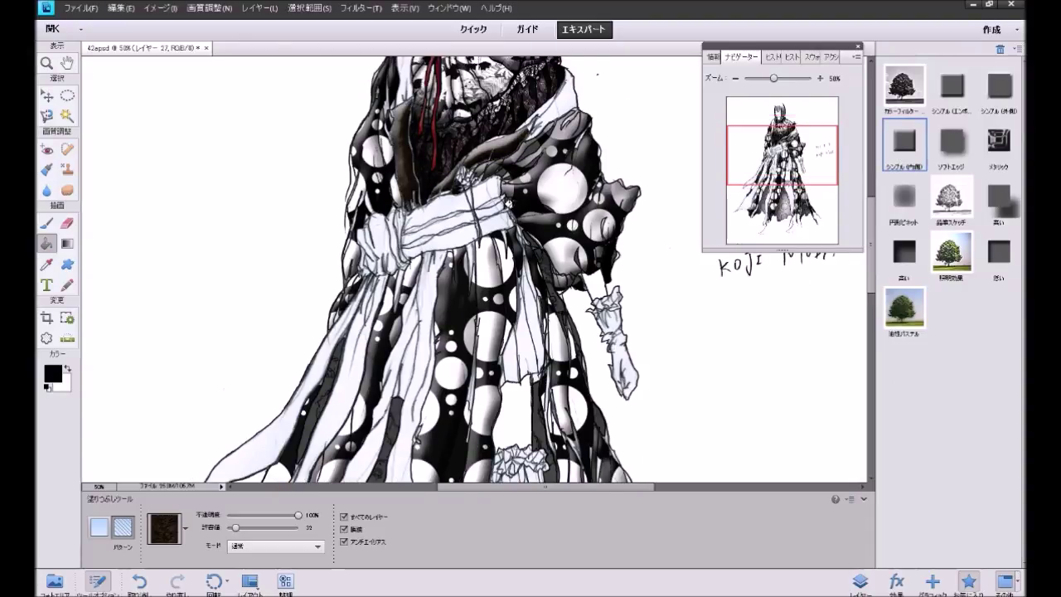
pyautogui.scroll(1, 507, 202)
pyautogui.scroll(1, 507, 202)
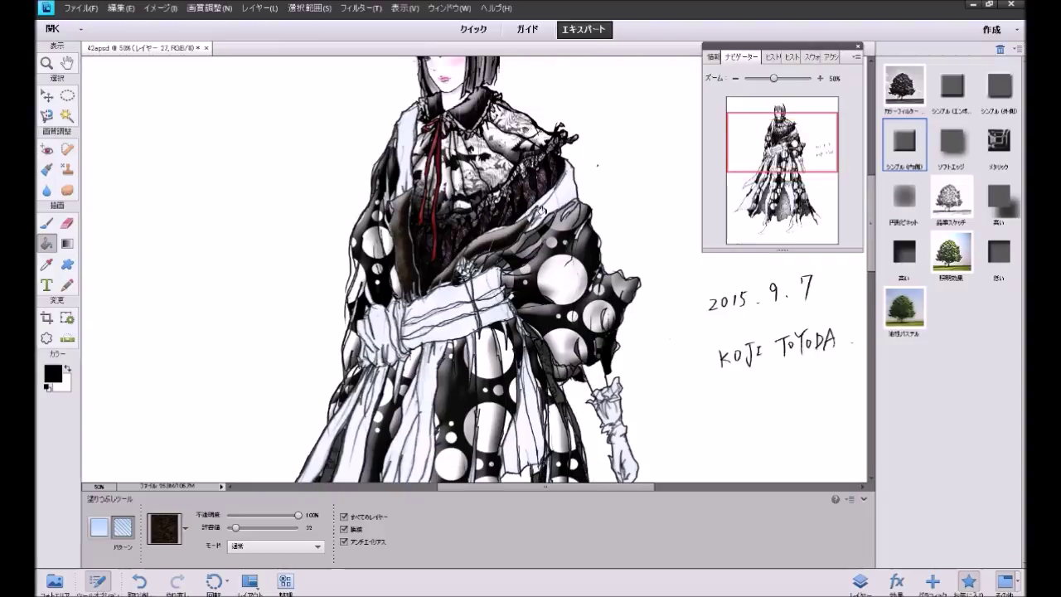
pyautogui.scroll(-3, 447, 285)
pyautogui.scroll(-1, 445, 284)
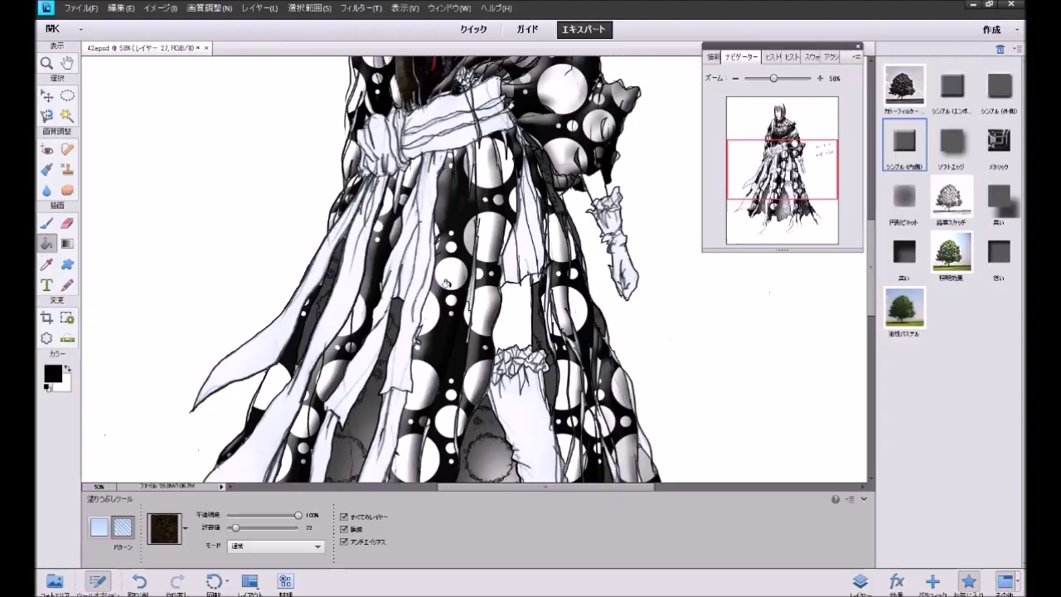
pyautogui.scroll(-1, 445, 285)
pyautogui.click(399, 301)
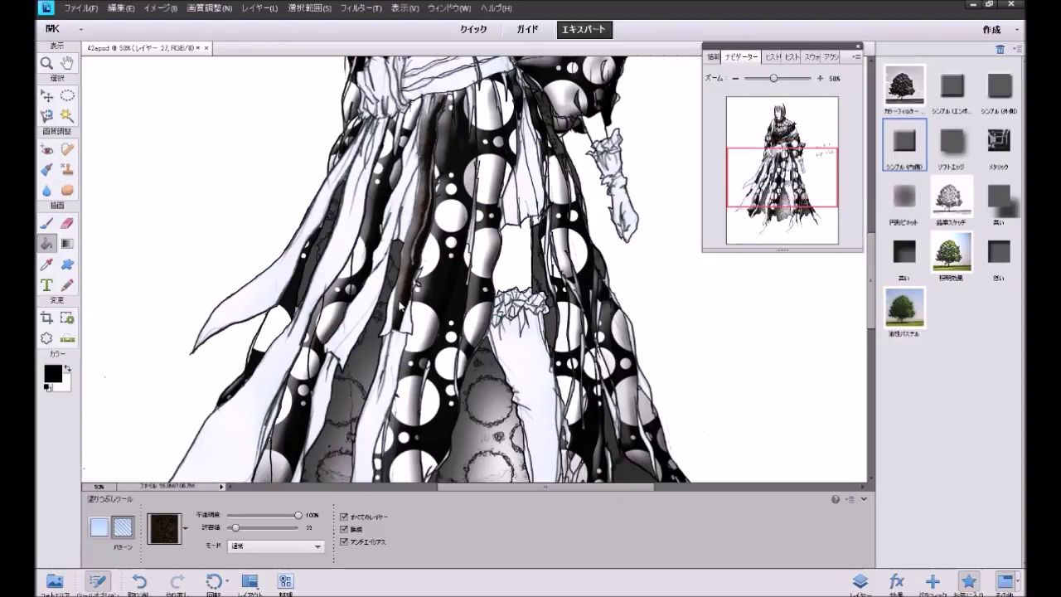
pyautogui.click(385, 317)
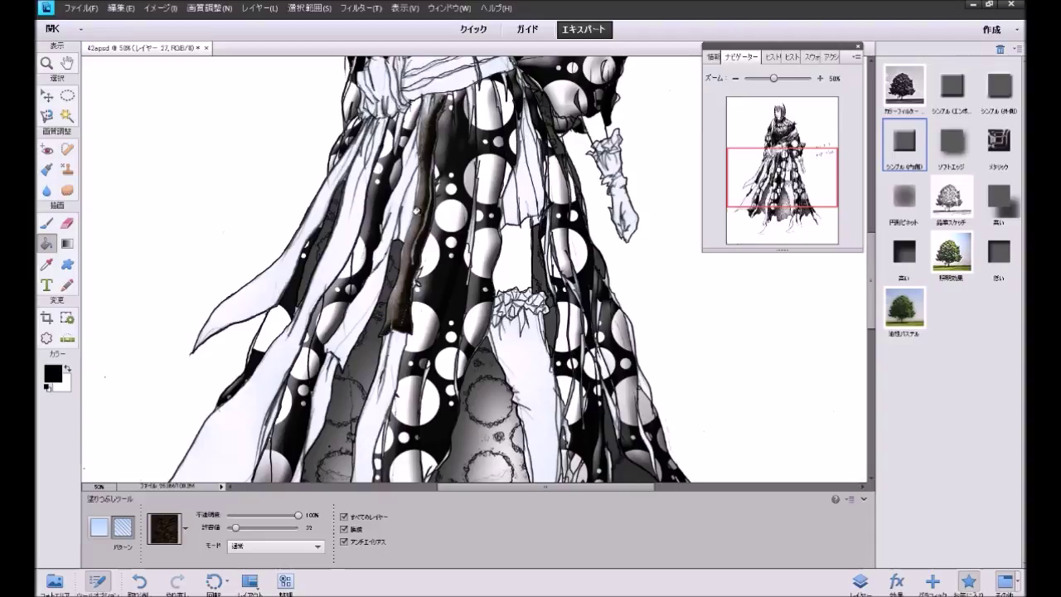
# Step: Fill two more robe cloth strips with the texture, then zoom out to the whole artwork
pyautogui.scroll(1, 426, 184)
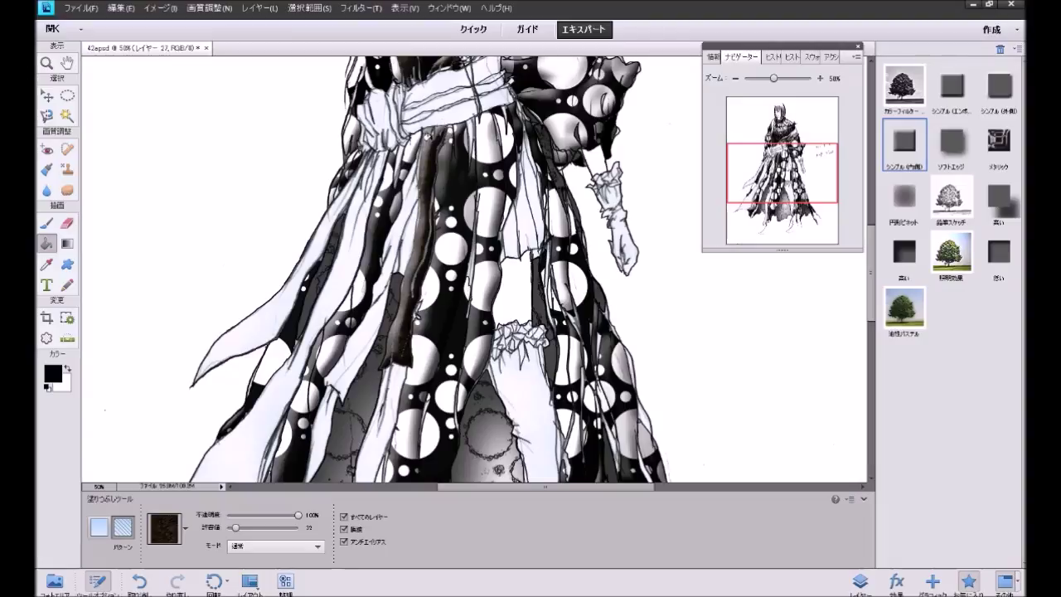
pyautogui.click(396, 243)
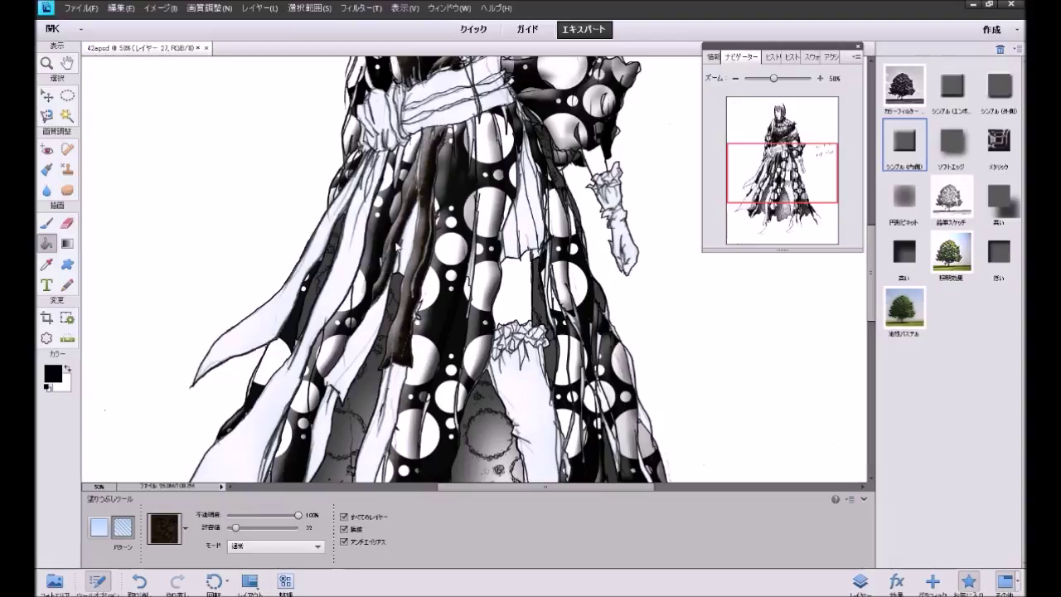
pyautogui.click(381, 282)
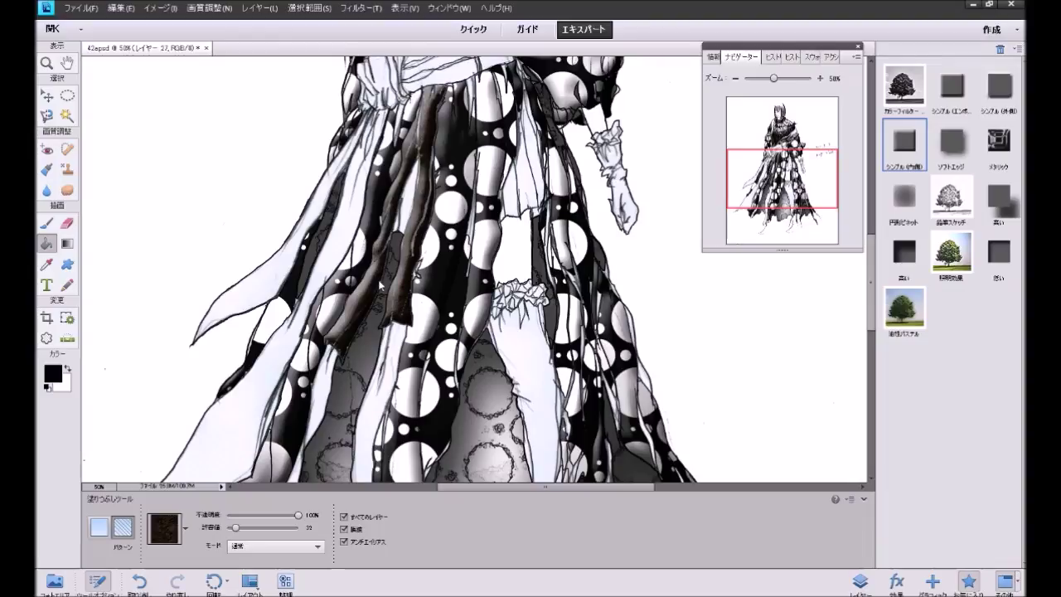
pyautogui.scroll(1, 380, 282)
pyautogui.scroll(1, 380, 282)
pyautogui.scroll(1, 380, 282)
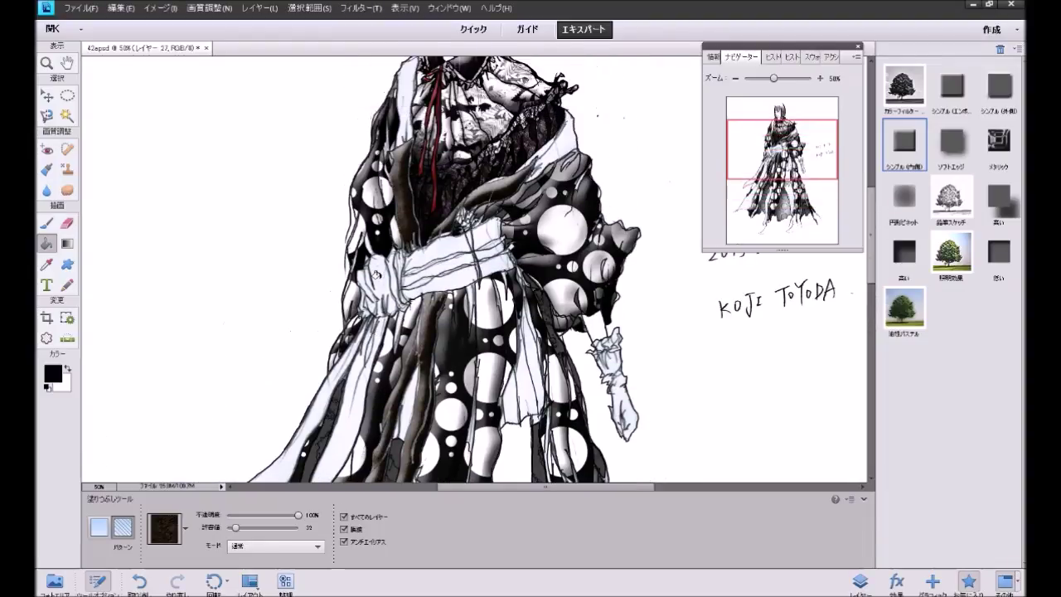
pyautogui.scroll(1, 380, 282)
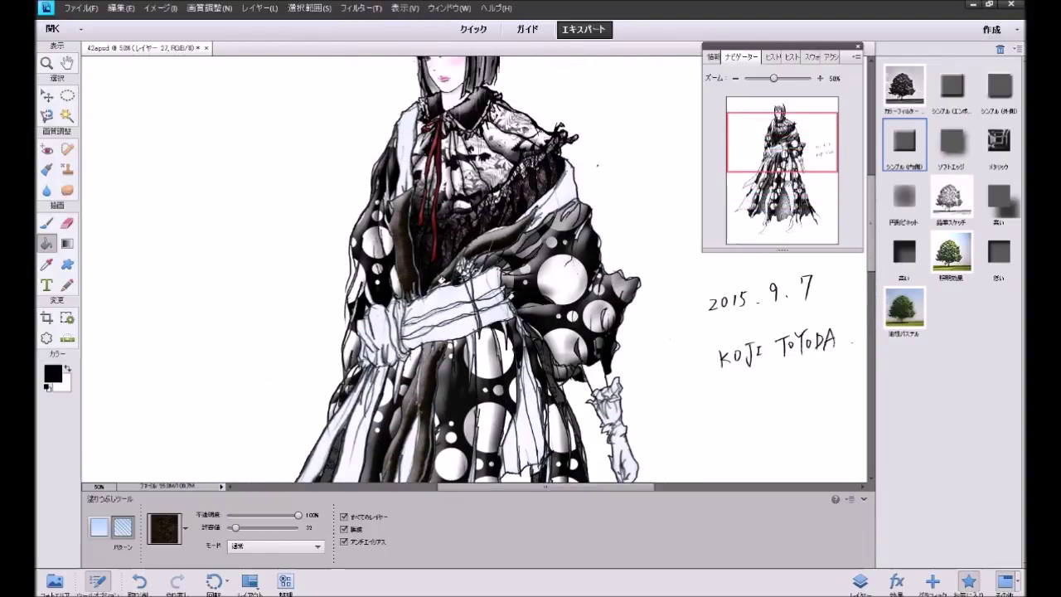
pyautogui.scroll(1, 456, 266)
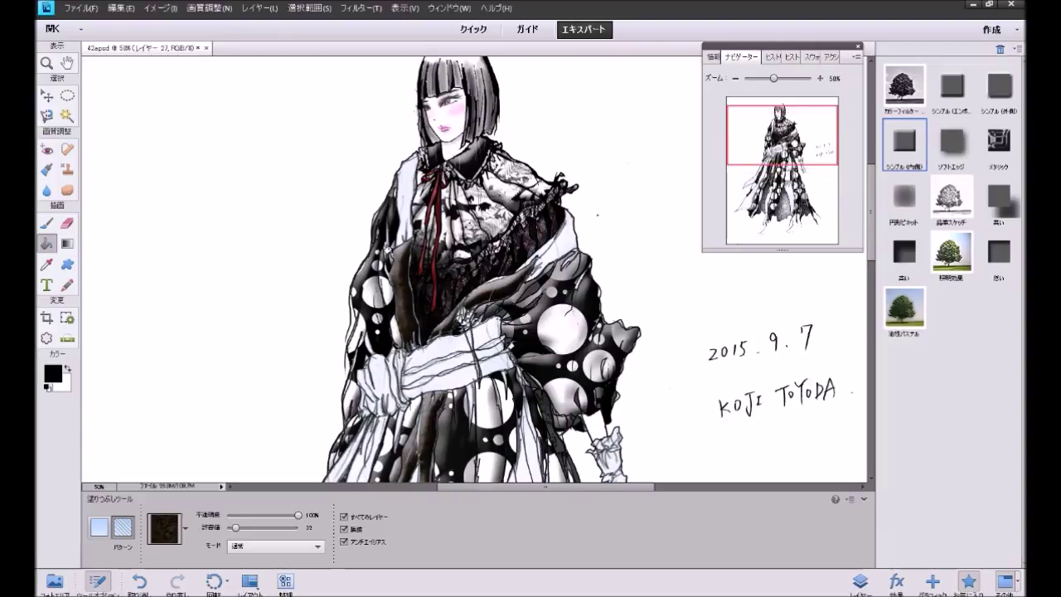
pyautogui.scroll(-1, 652, 272)
pyautogui.scroll(-1, 661, 272)
pyautogui.scroll(-2, 662, 272)
pyautogui.scroll(-2, 657, 272)
pyautogui.scroll(-2, 656, 272)
pyautogui.scroll(1, 655, 270)
pyautogui.scroll(2, 655, 270)
pyautogui.scroll(2, 658, 257)
pyautogui.scroll(1, 658, 239)
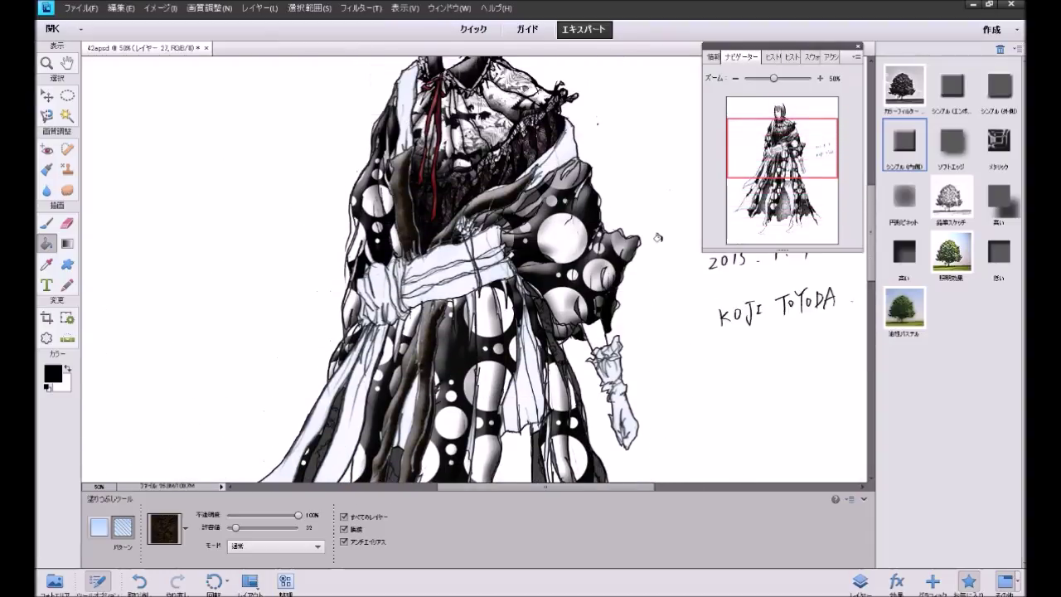
pyautogui.click(736, 78)
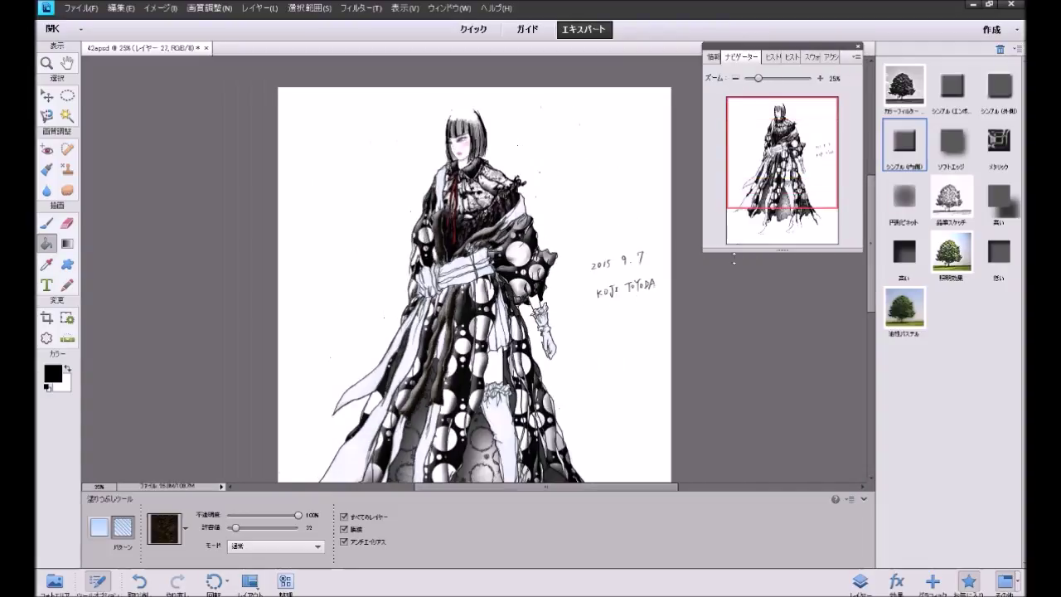
# Step: Add a 3 px black stroke to layer 37's bevel style and create an empty layer 38
pyautogui.scroll(-2, 734, 259)
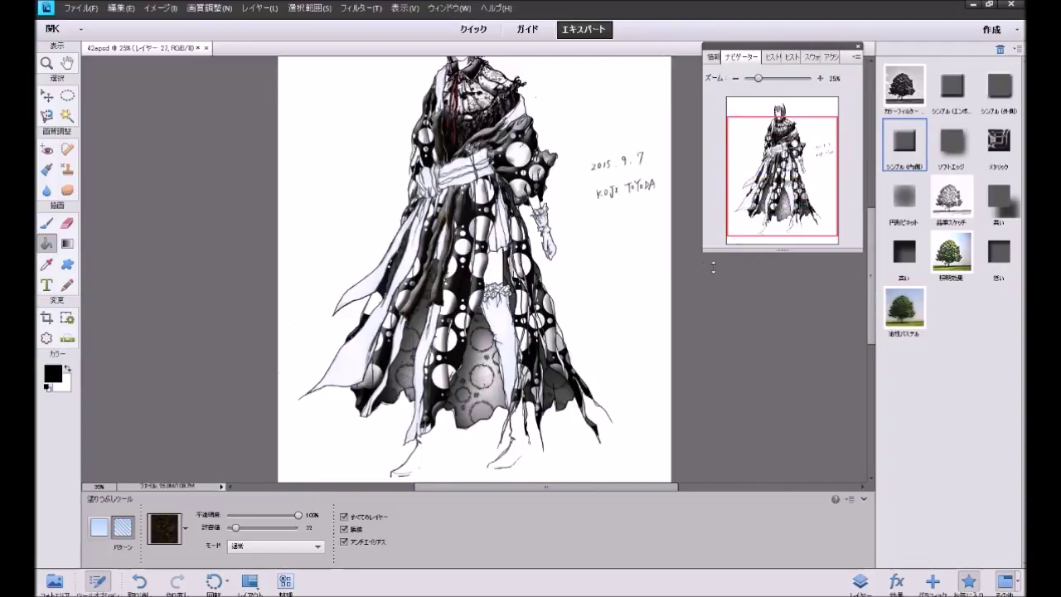
pyautogui.scroll(1, 713, 267)
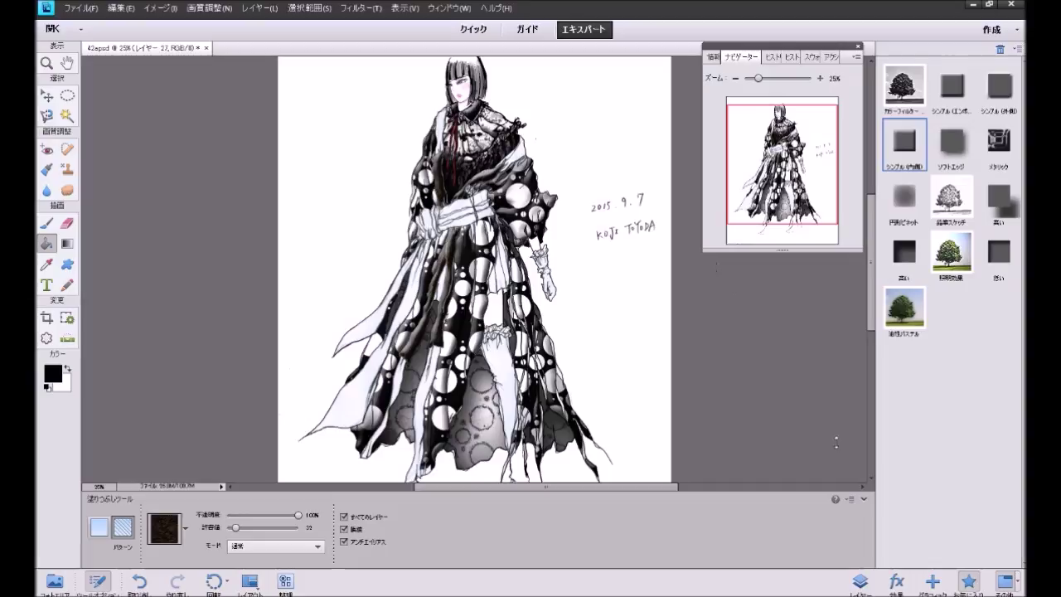
pyautogui.click(861, 580)
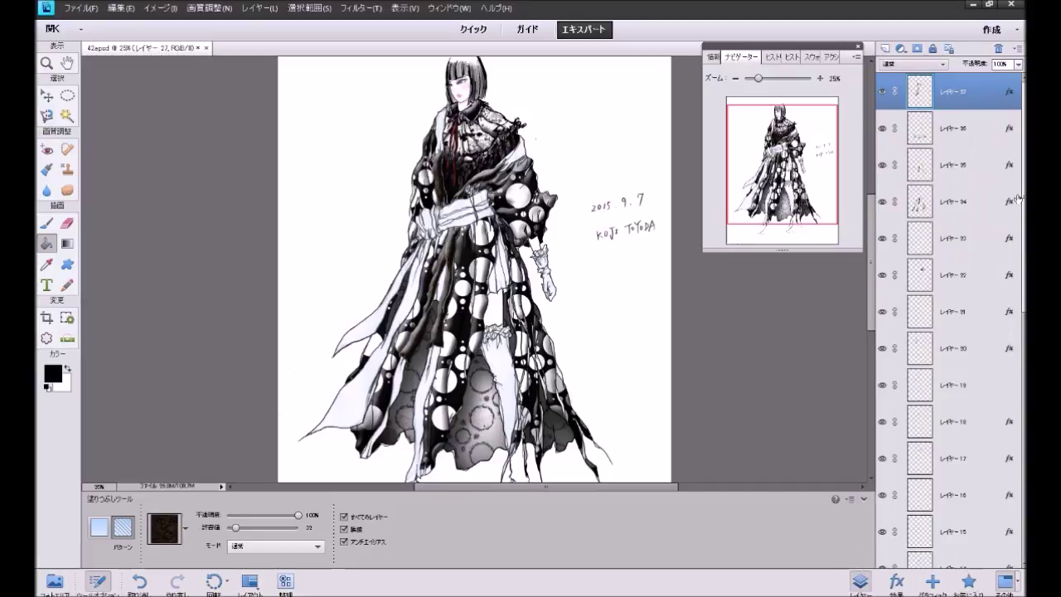
pyautogui.doubleClick(1011, 93)
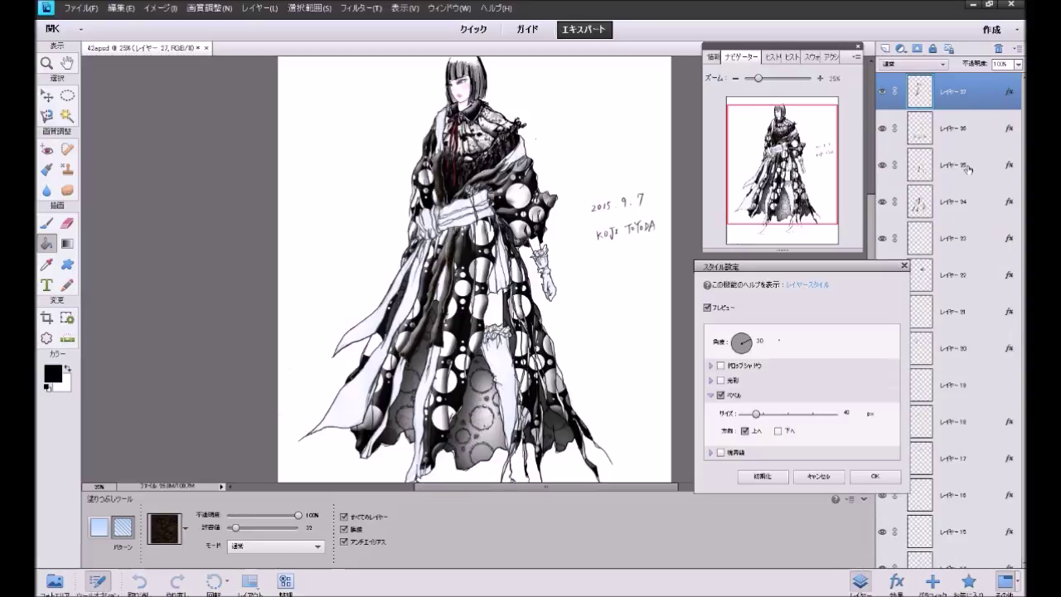
pyautogui.click(740, 455)
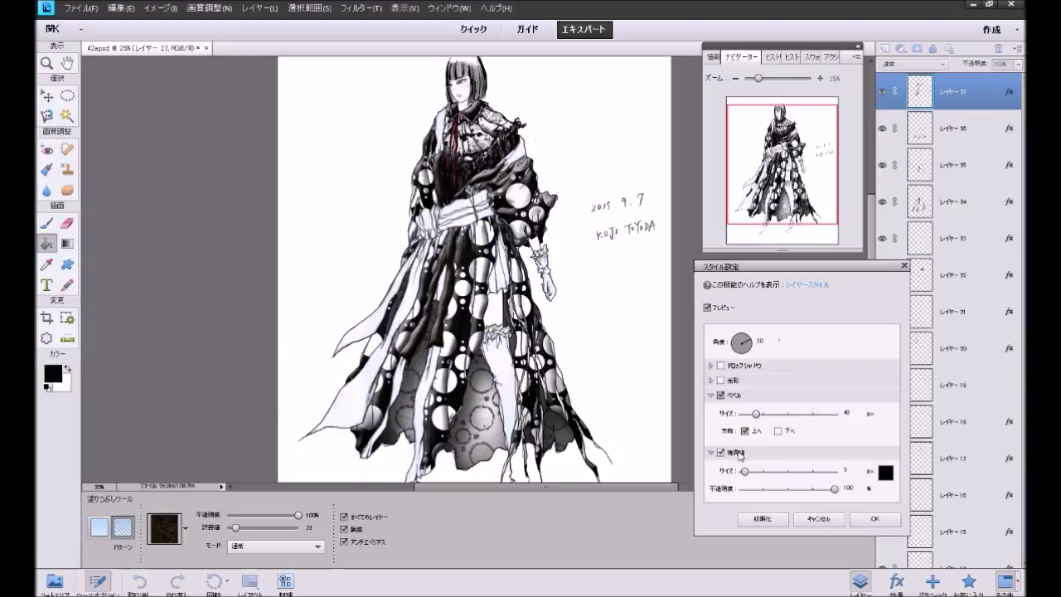
pyautogui.click(875, 519)
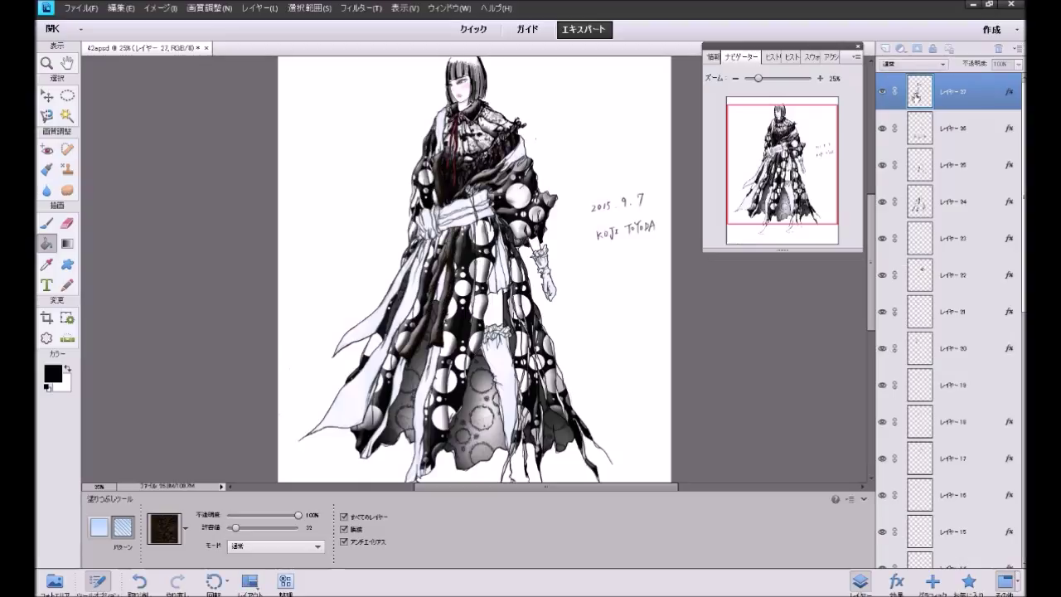
pyautogui.click(881, 49)
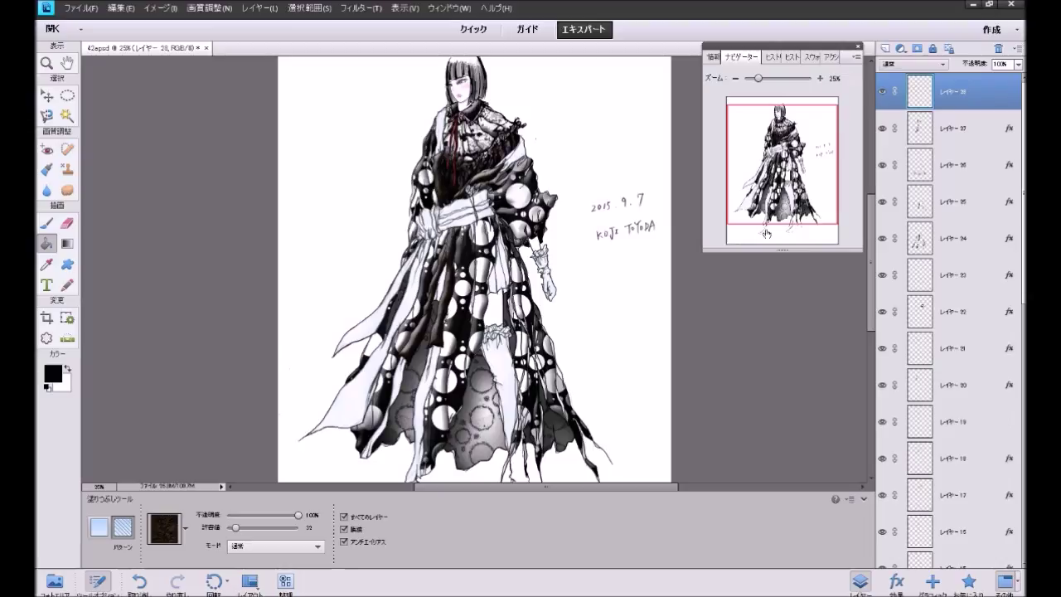
# Step: Choose the dark grunge stone pattern as the Paint Bucket fill
pyautogui.click(186, 529)
pyautogui.scroll(-1, 202, 394)
pyautogui.scroll(-1, 202, 394)
pyautogui.scroll(-1, 203, 395)
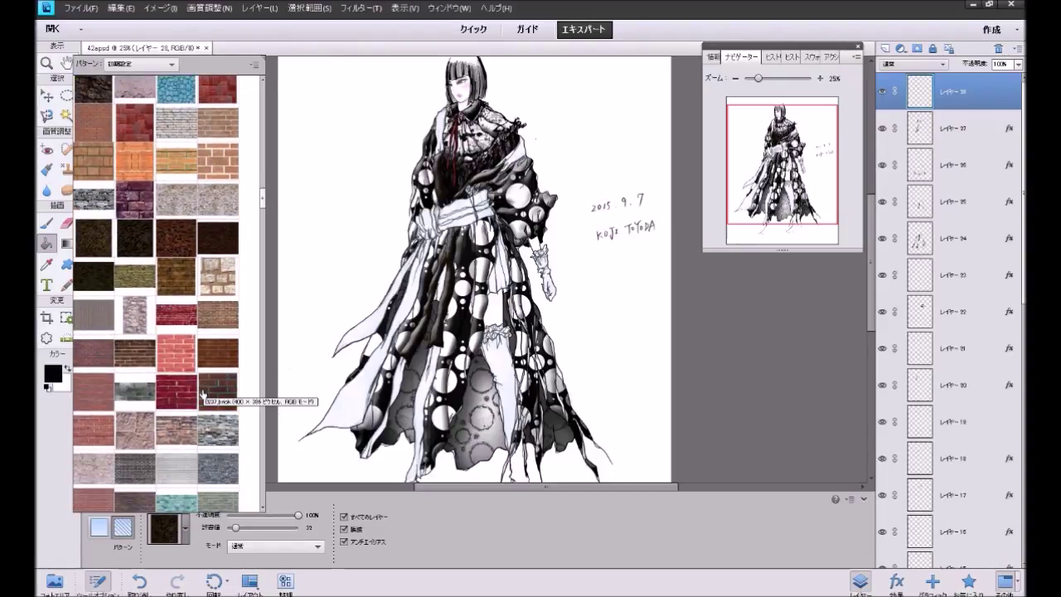
pyautogui.scroll(-2, 202, 395)
pyautogui.scroll(-2, 203, 395)
pyautogui.scroll(-2, 202, 395)
pyautogui.scroll(-1, 202, 394)
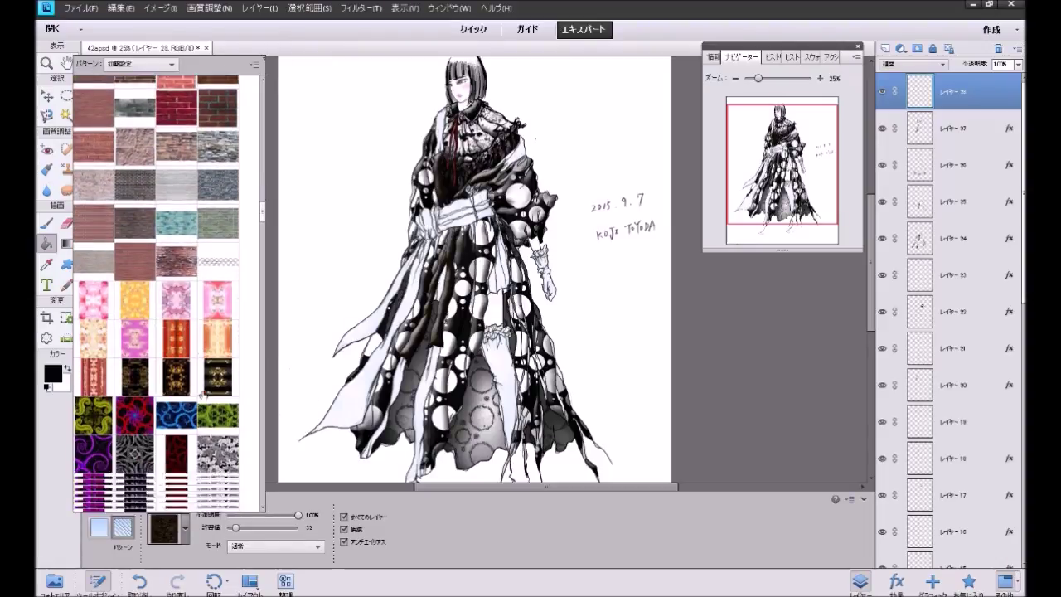
pyautogui.scroll(-1, 202, 395)
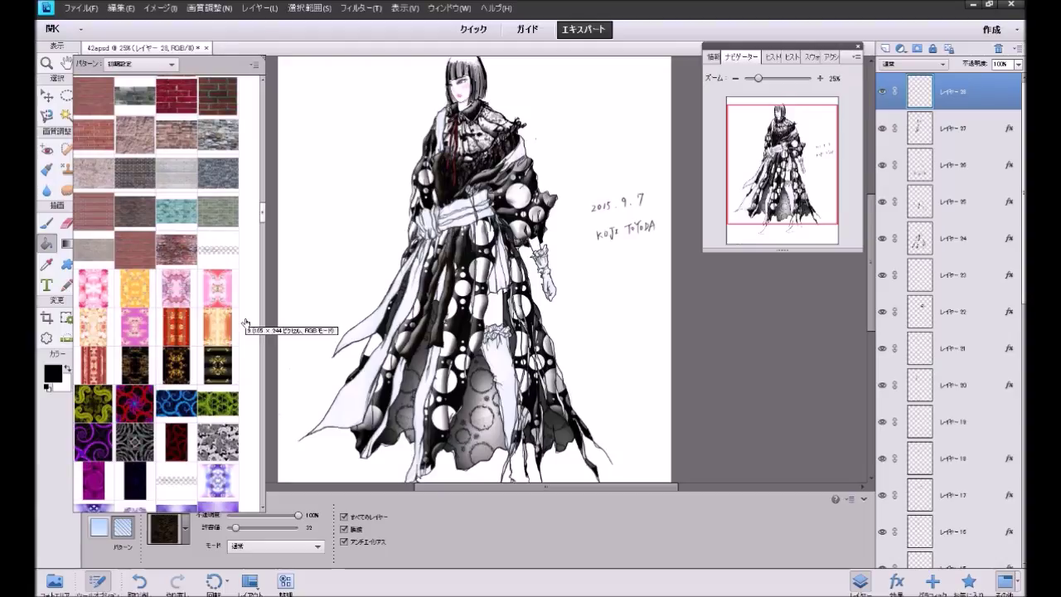
pyautogui.scroll(-1, 246, 323)
pyautogui.scroll(-1, 246, 323)
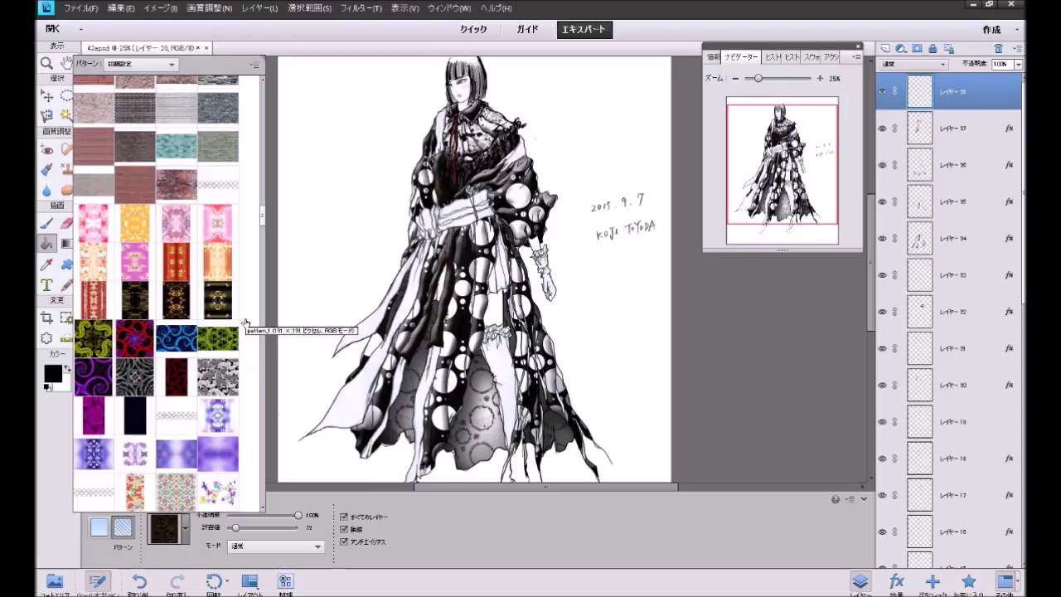
pyautogui.scroll(-1, 246, 323)
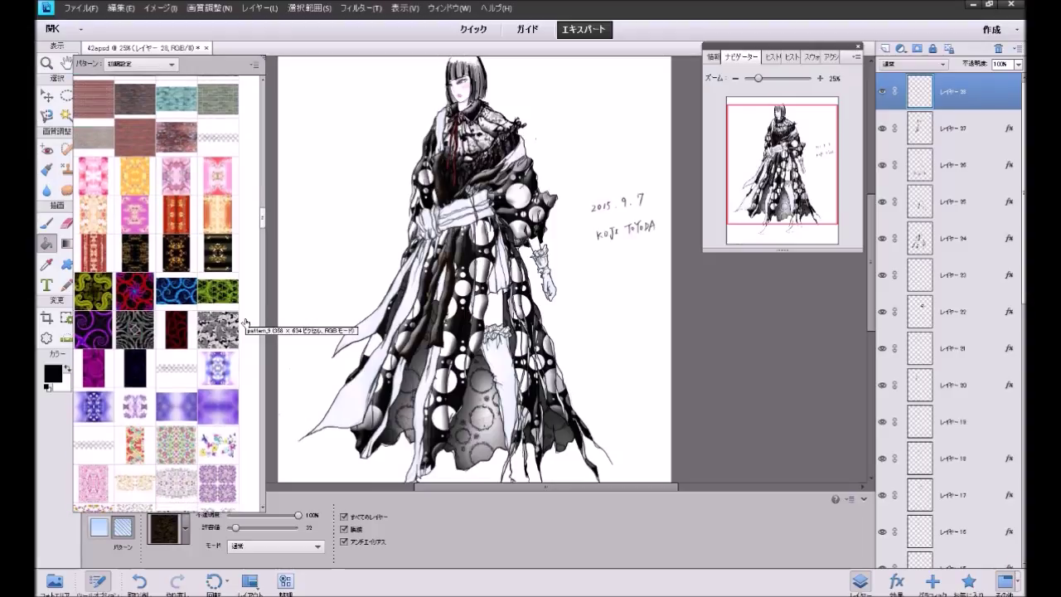
pyautogui.scroll(-2, 246, 322)
pyautogui.scroll(-2, 246, 323)
pyautogui.scroll(-2, 246, 322)
pyautogui.scroll(-1, 246, 323)
pyautogui.scroll(-2, 245, 324)
pyautogui.scroll(-2, 246, 324)
pyautogui.scroll(-1, 246, 325)
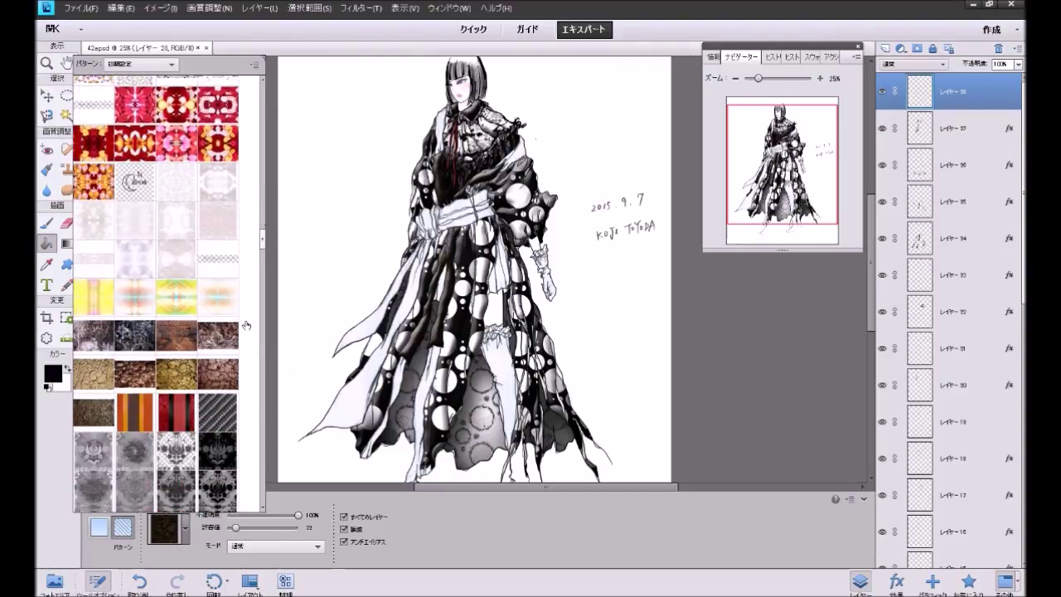
pyautogui.scroll(-1, 245, 324)
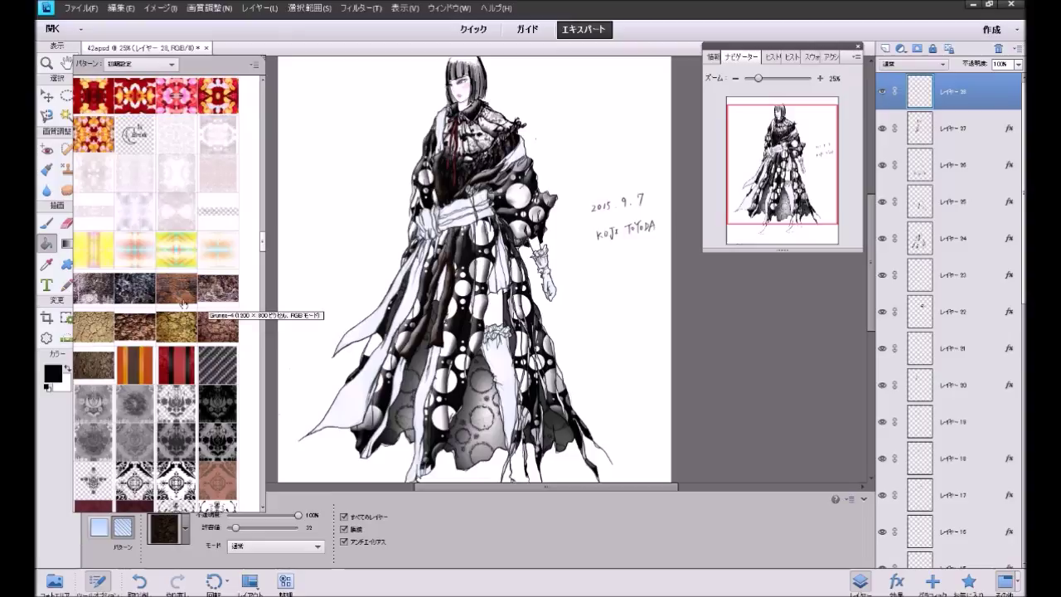
pyautogui.click(141, 295)
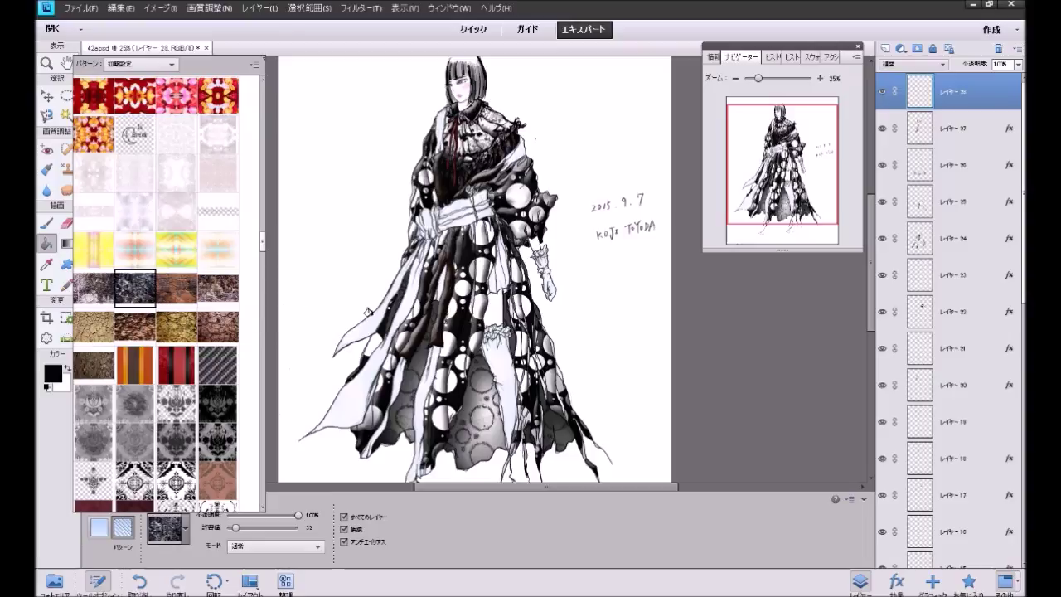
# Step: Fill the left robe area and lower-left folds with the stone pattern
pyautogui.click(369, 315)
pyautogui.click(396, 330)
pyautogui.click(362, 383)
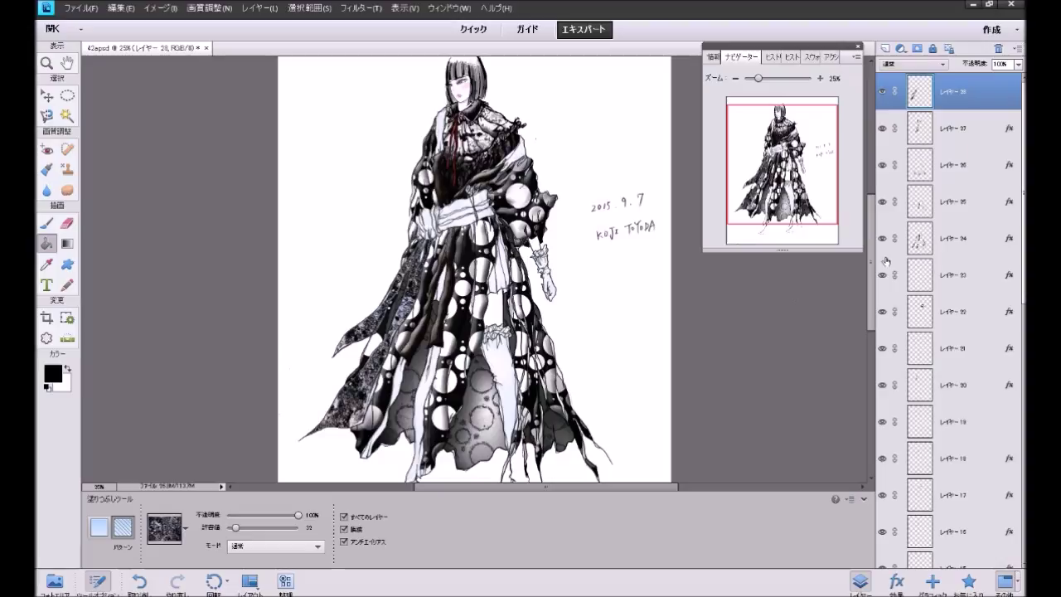
# Step: Zoom to 50% on the waist and add a new empty layer 39
pyautogui.click(972, 580)
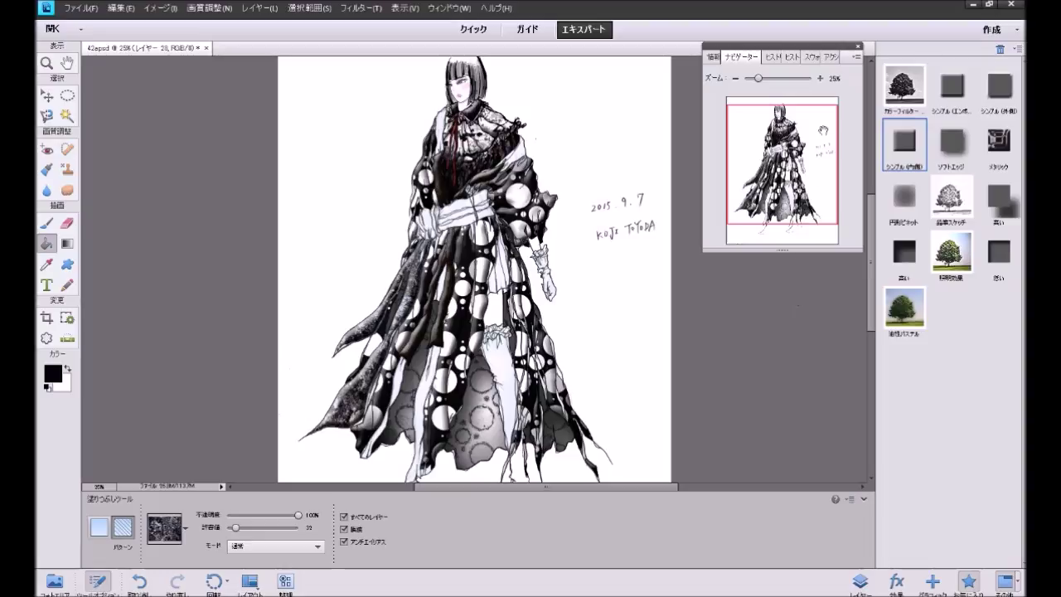
pyautogui.click(820, 78)
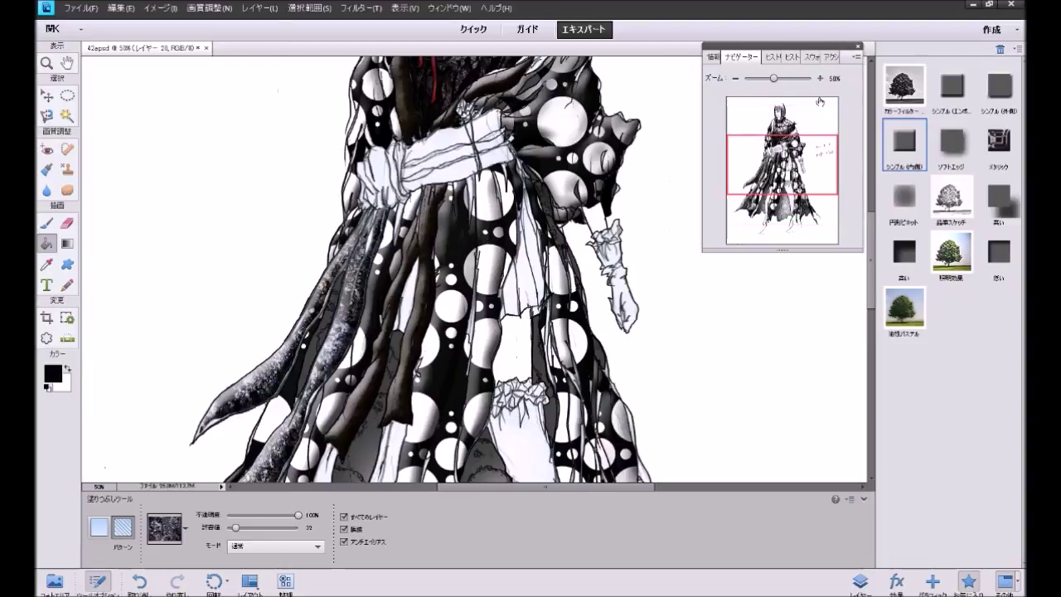
pyautogui.click(860, 580)
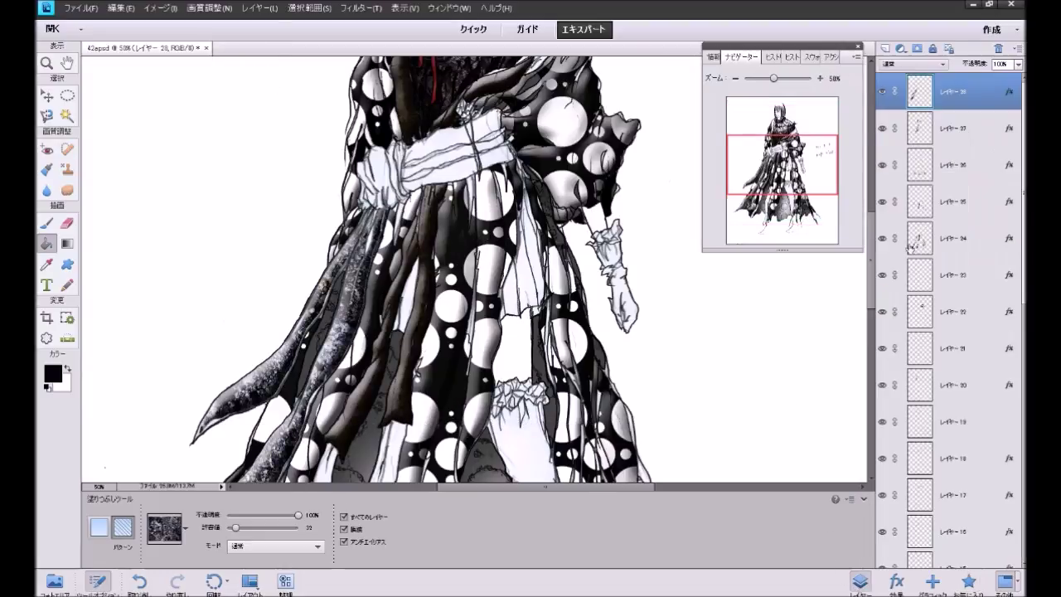
pyautogui.click(885, 49)
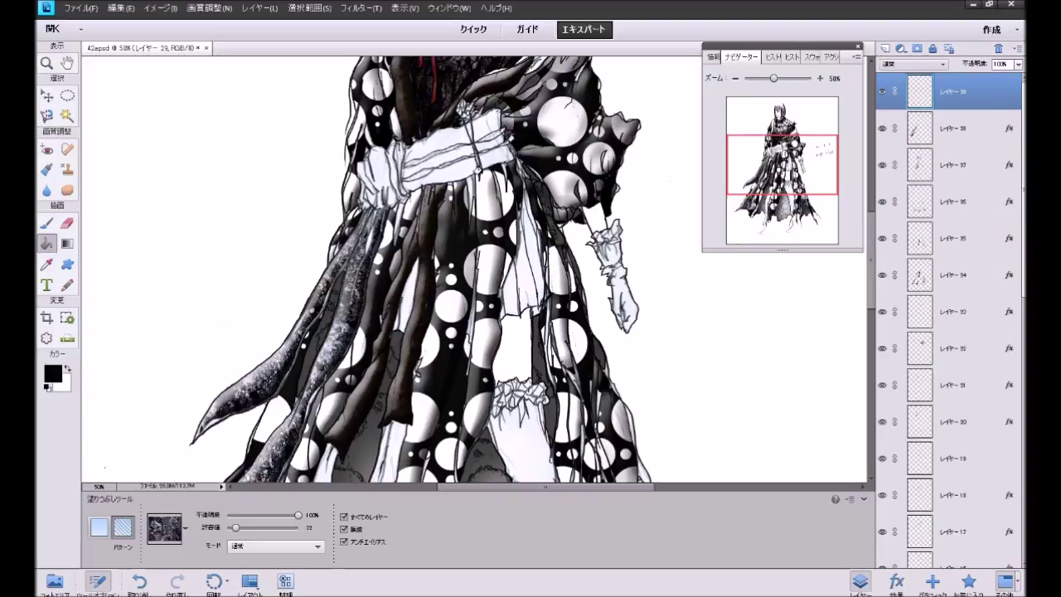
# Step: Fill every white patch of the sash with the stone pattern, then zoom back to 25%
pyautogui.click(465, 170)
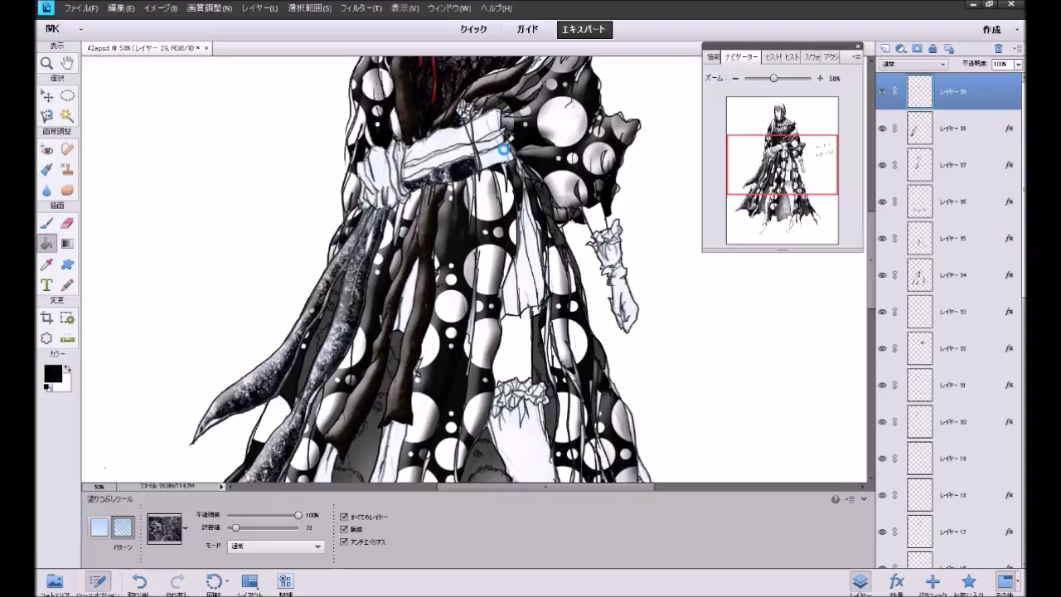
pyautogui.click(480, 145)
pyautogui.click(485, 143)
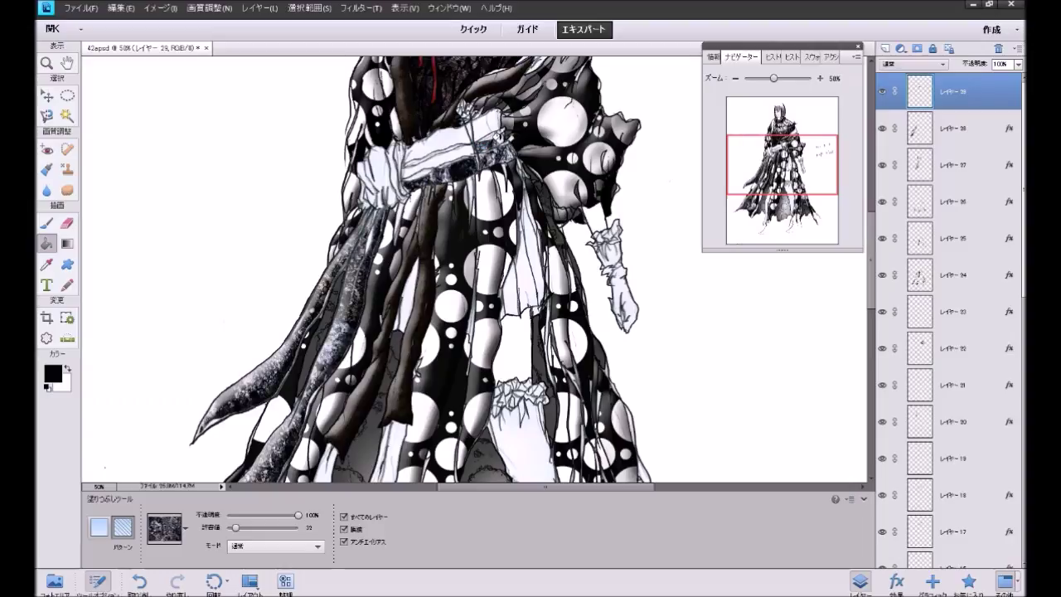
pyautogui.click(433, 160)
pyautogui.click(418, 151)
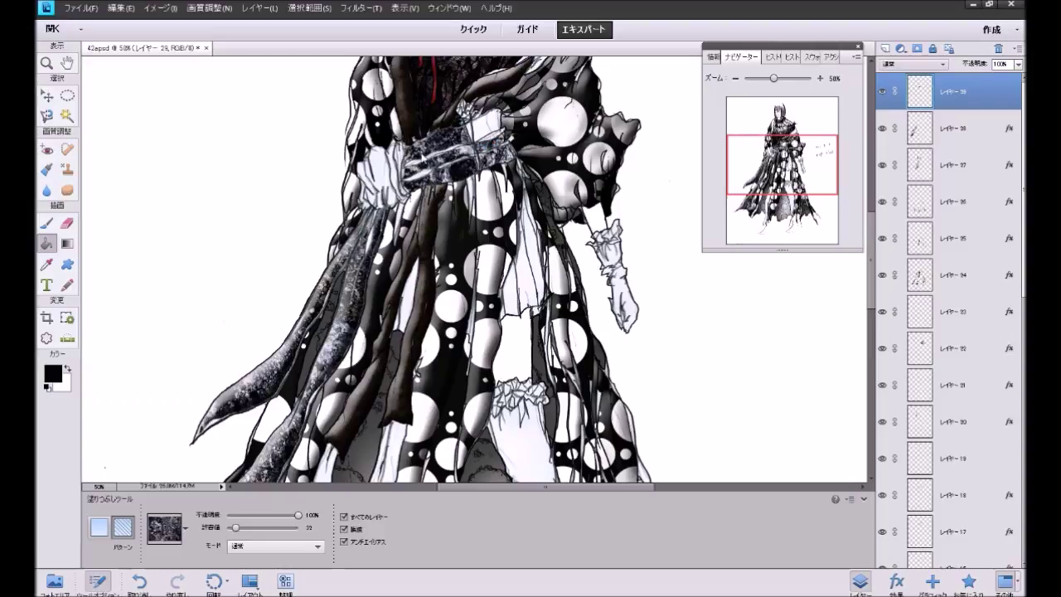
pyautogui.click(483, 126)
pyautogui.click(495, 113)
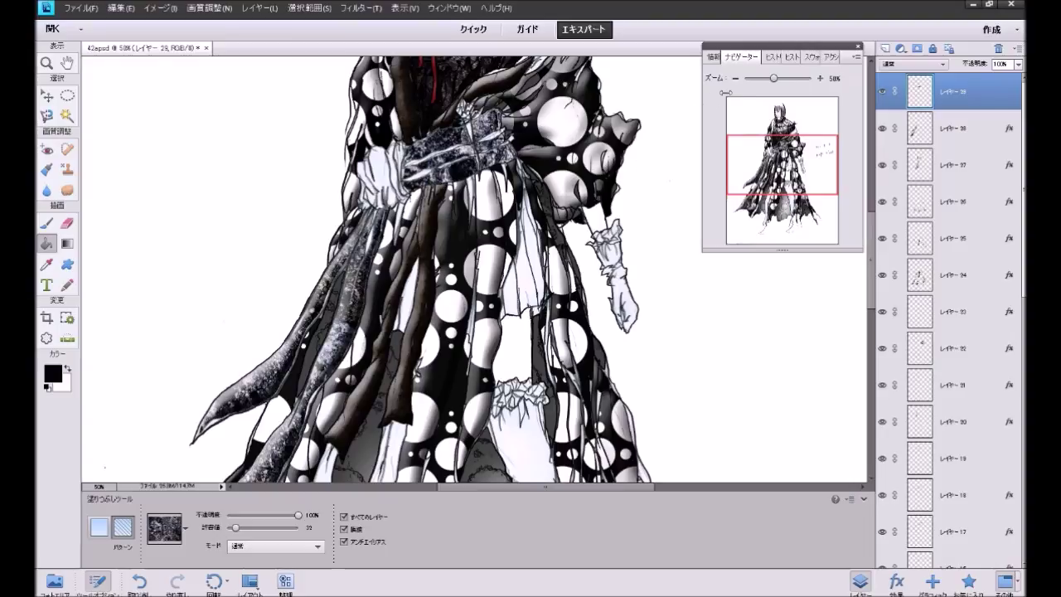
pyautogui.click(736, 79)
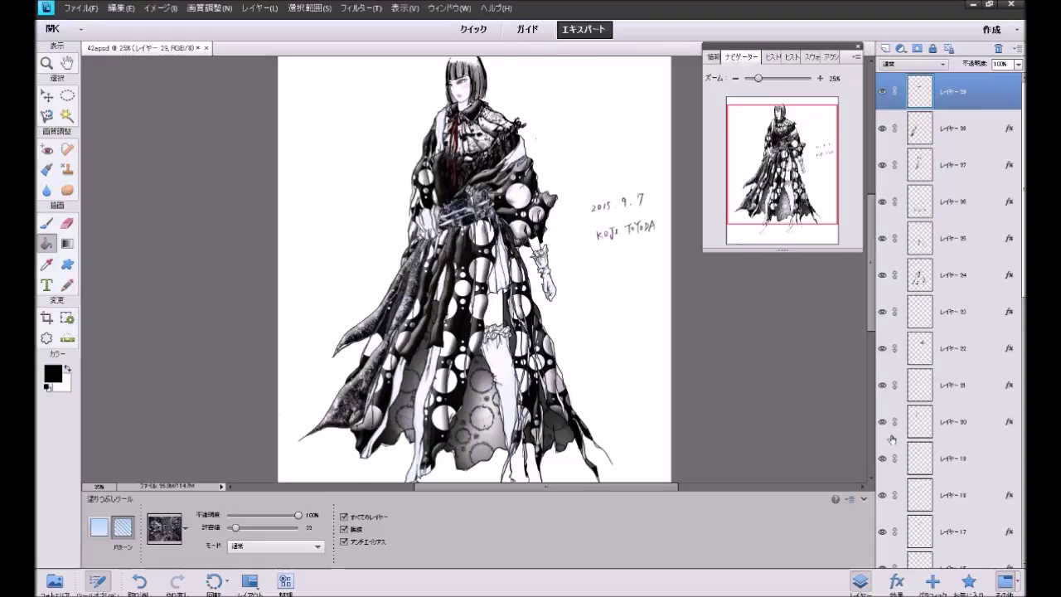
# Step: Apply the 暗い favourite effect and add a new empty layer on top
pyautogui.click(969, 580)
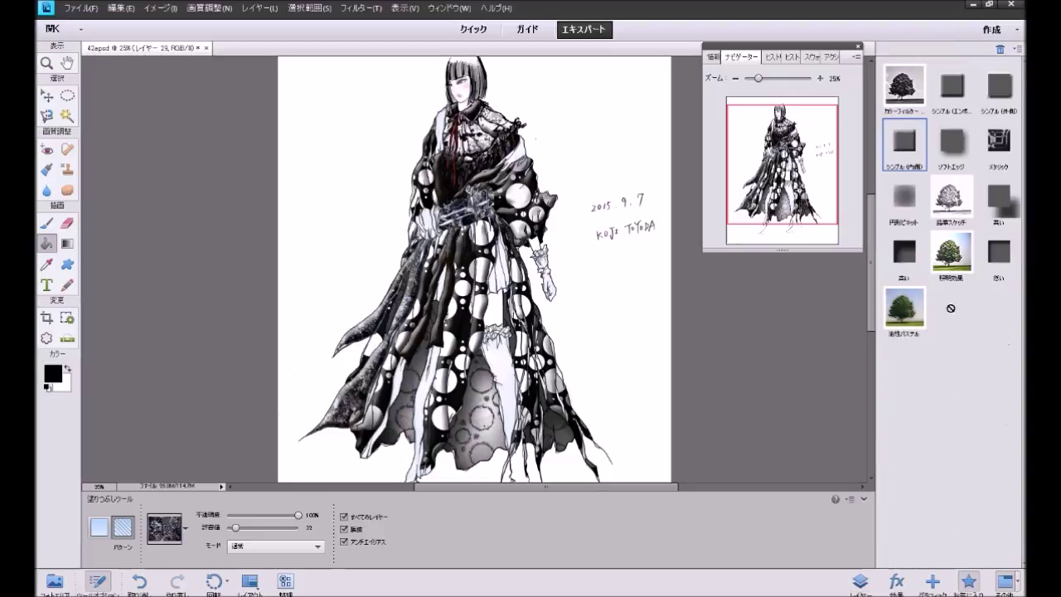
pyautogui.click(994, 265)
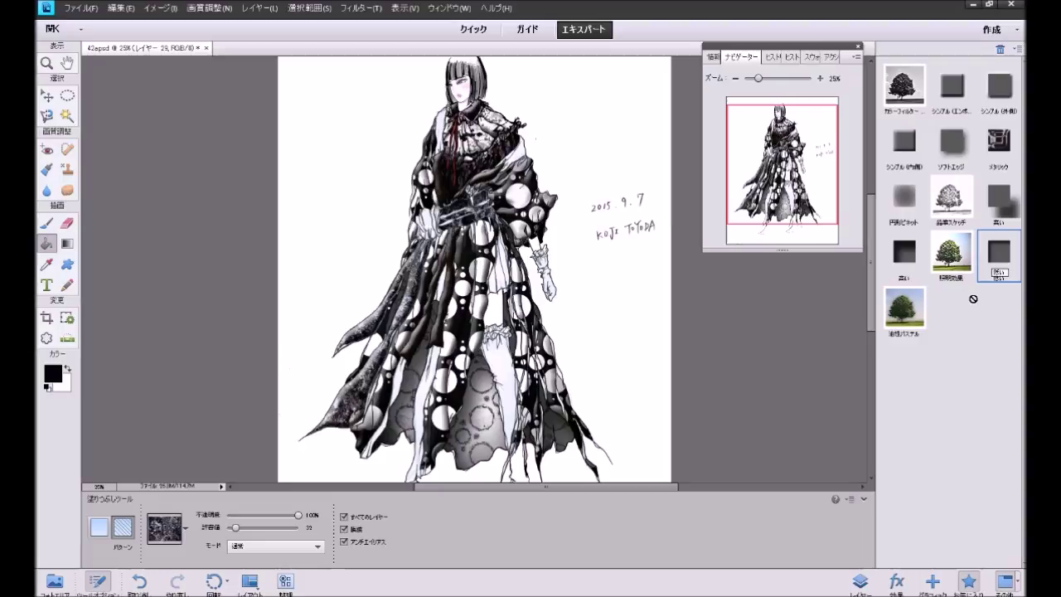
pyautogui.click(860, 581)
pyautogui.click(886, 48)
# Step: At 50% zoom, pattern-fill the white ruffle and the small patch at the belt's left end
pyautogui.click(820, 78)
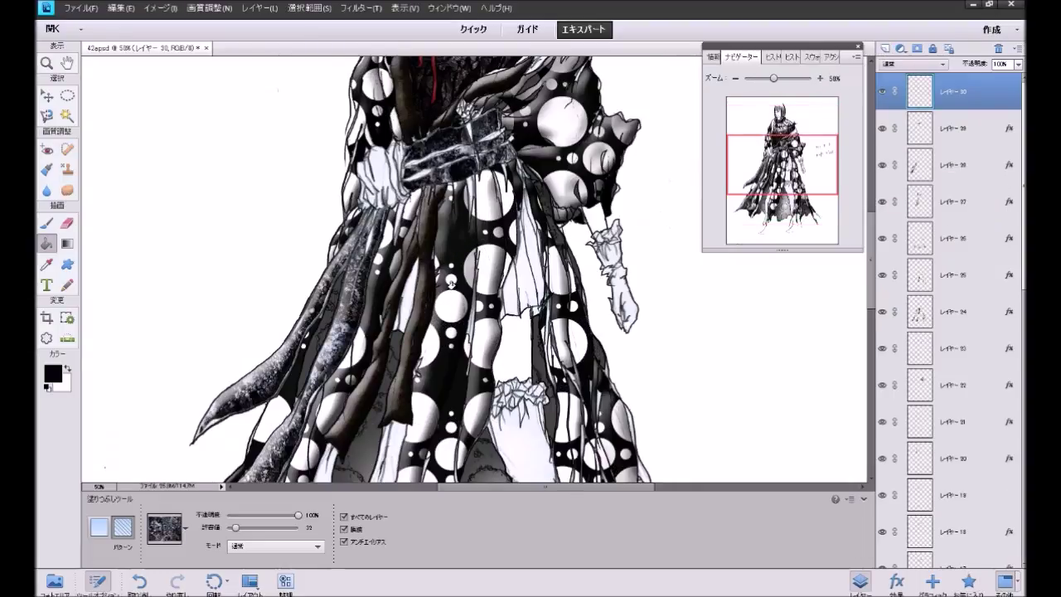
pyautogui.click(373, 239)
pyautogui.click(387, 197)
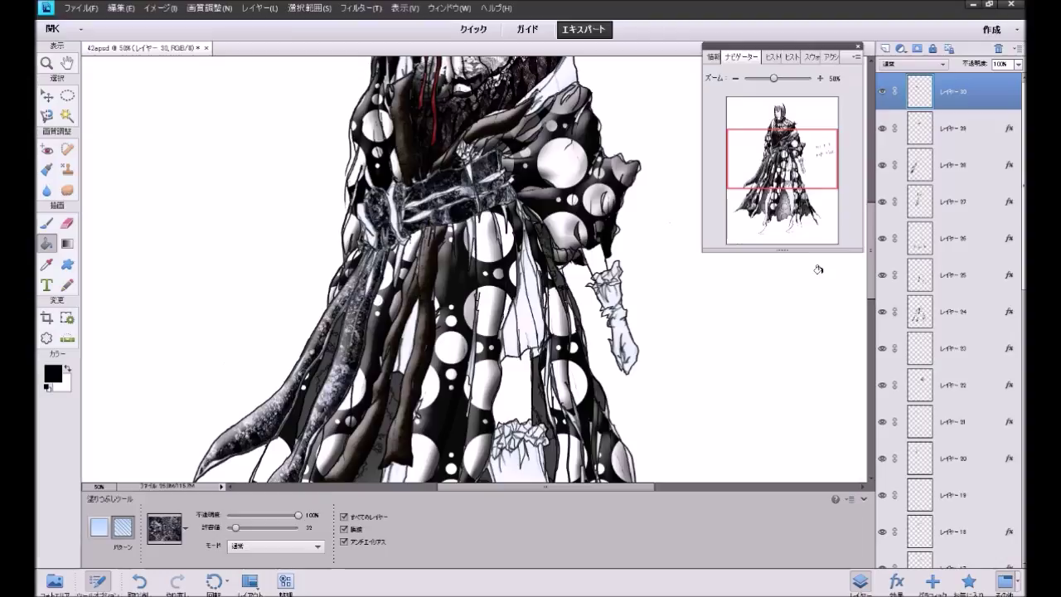
pyautogui.click(969, 581)
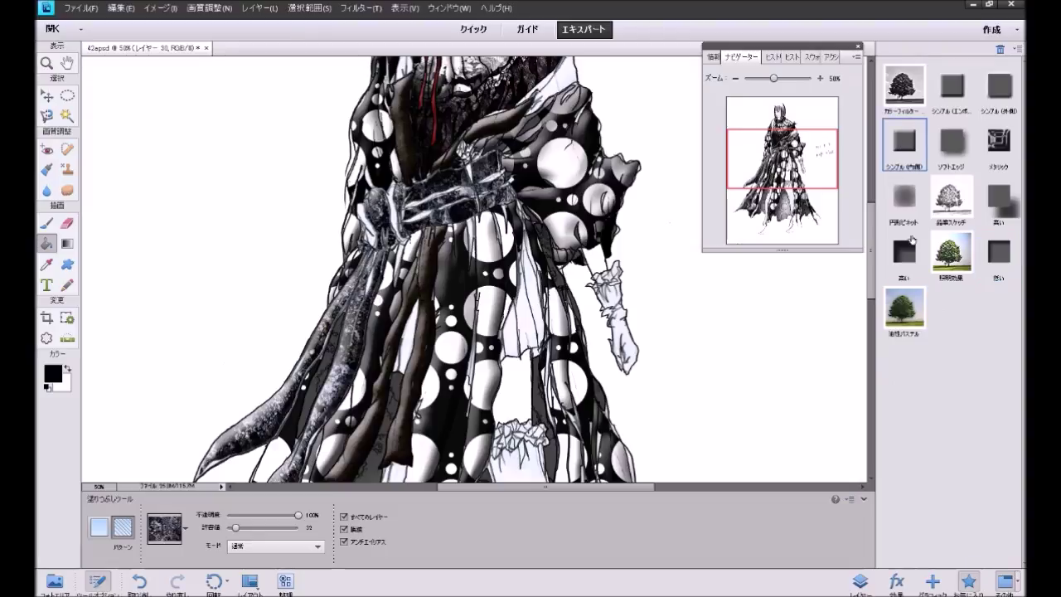
# Step: Create Layer 31 and pattern-fill three small areas of the belt
pyautogui.click(860, 581)
pyautogui.click(886, 48)
pyautogui.click(391, 209)
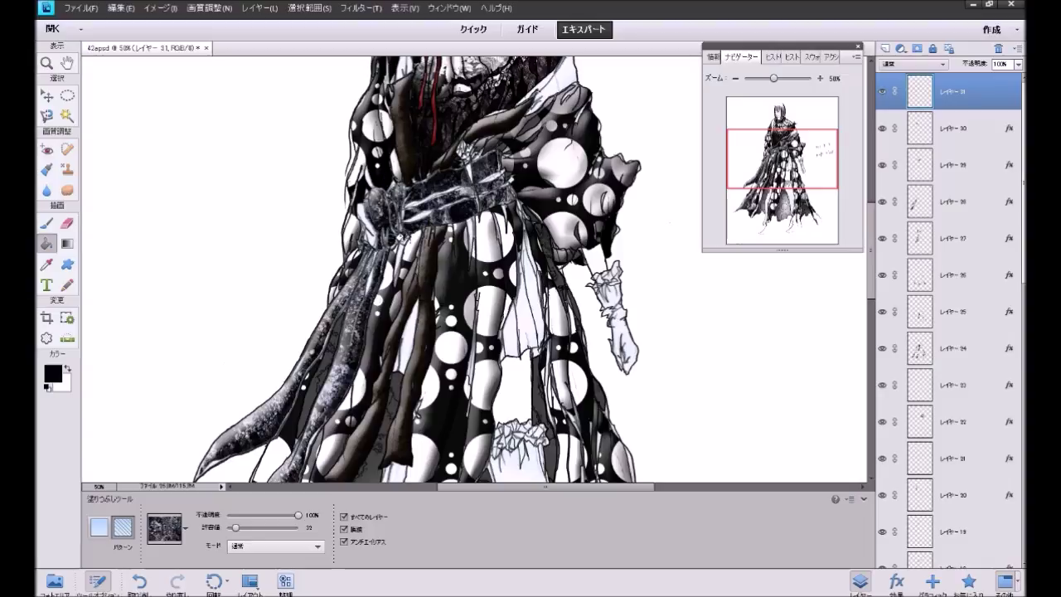
pyautogui.click(367, 224)
pyautogui.click(402, 238)
# Step: Apply the 低い favourite style to Layer 31 and review its style settings
pyautogui.click(971, 580)
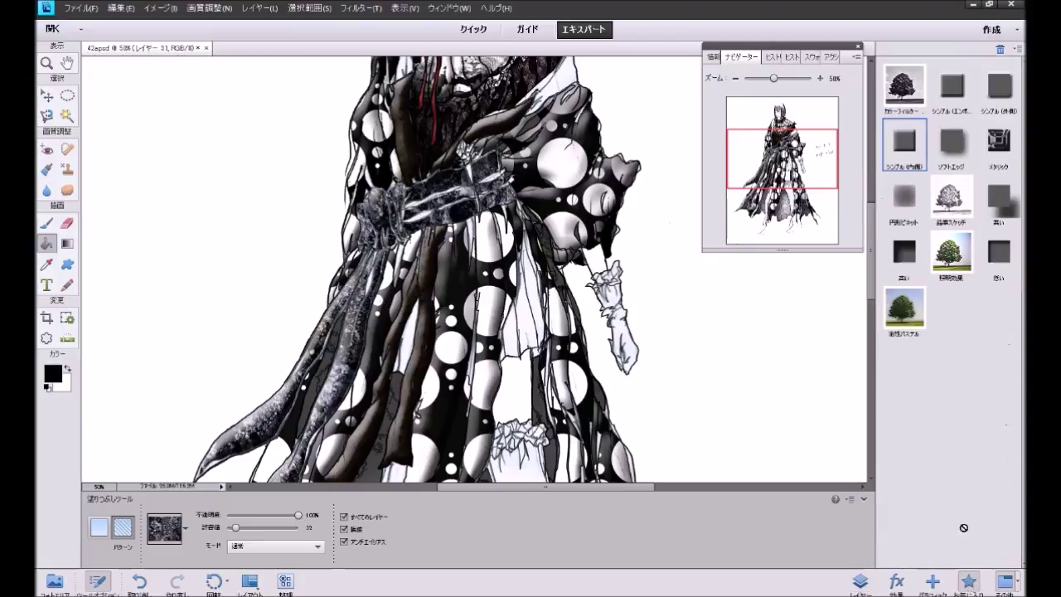
pyautogui.click(998, 249)
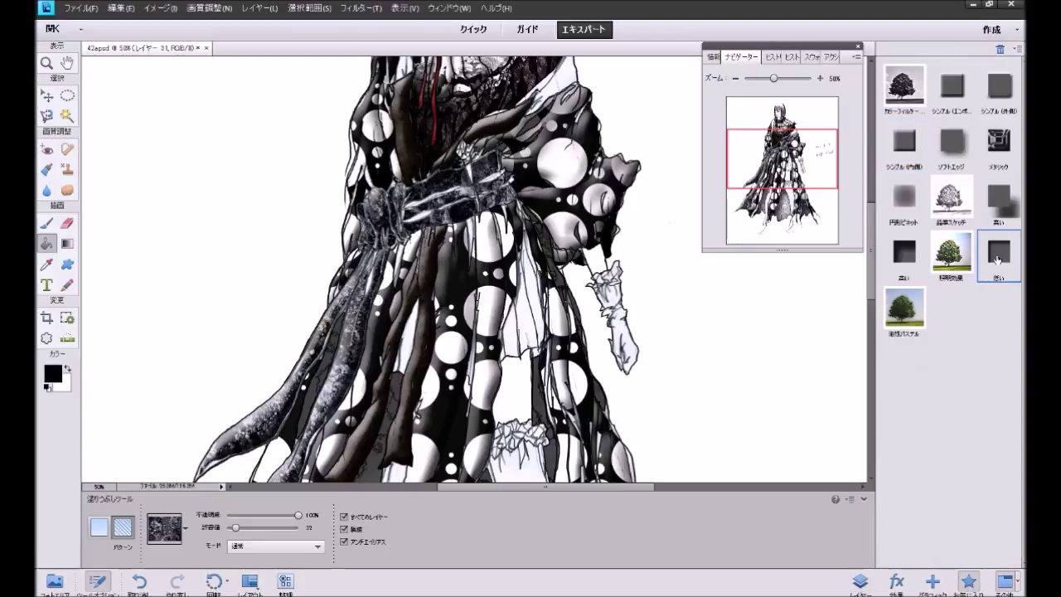
pyautogui.click(862, 582)
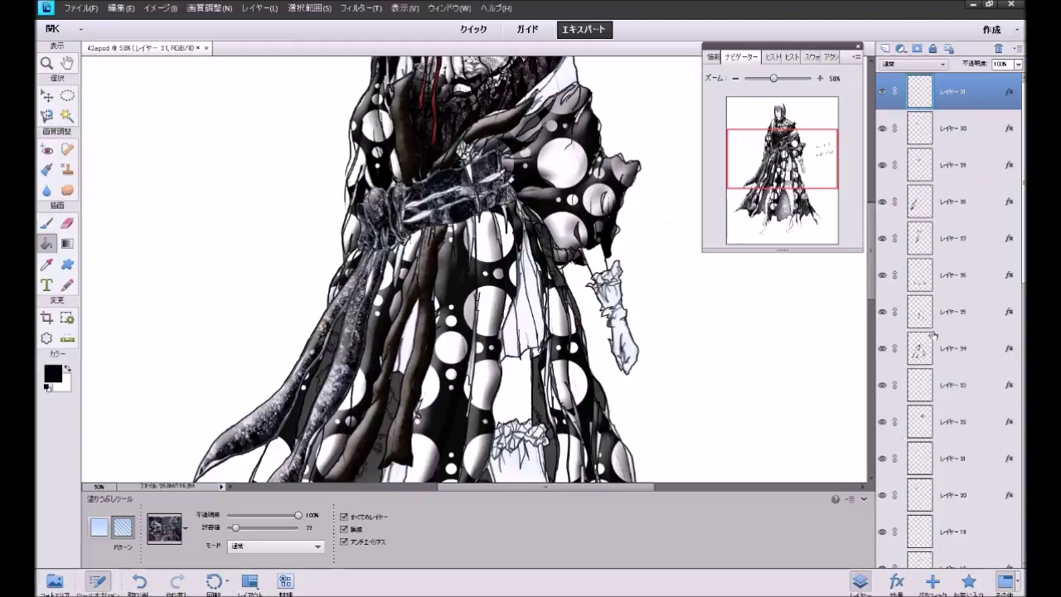
pyautogui.doubleClick(1011, 94)
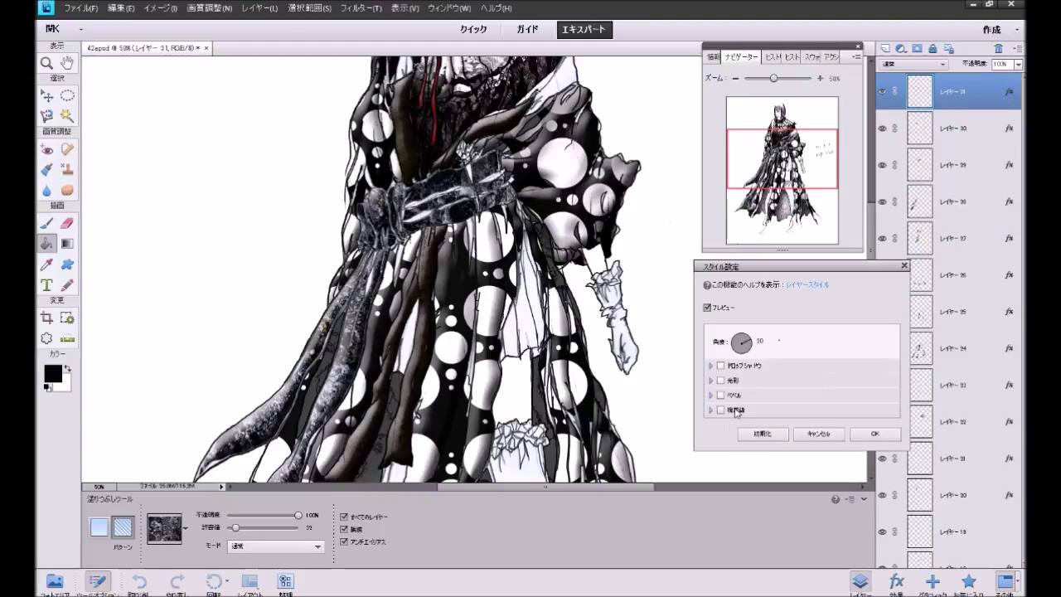
pyautogui.click(738, 410)
pyautogui.click(874, 477)
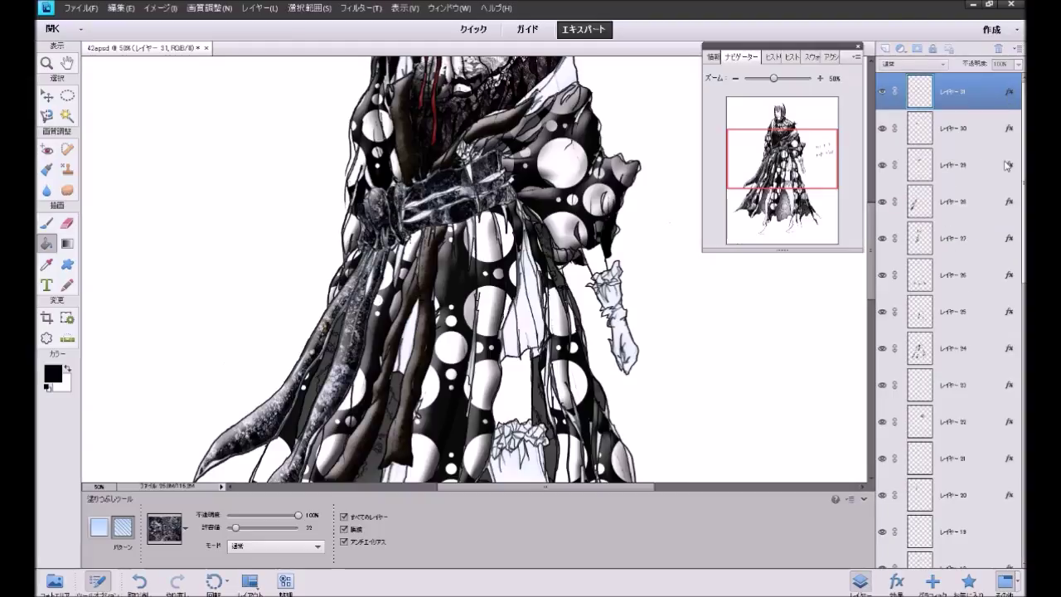
# Step: Review and confirm Layer 30's bevel style settings, then select Layer 28
pyautogui.doubleClick(1009, 129)
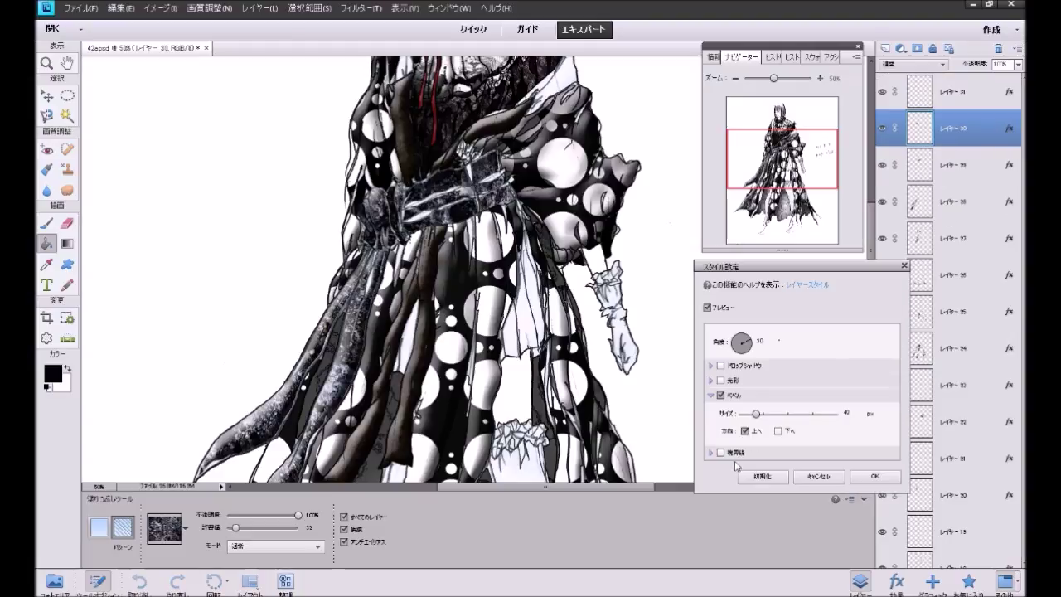
pyautogui.click(740, 458)
pyautogui.click(875, 520)
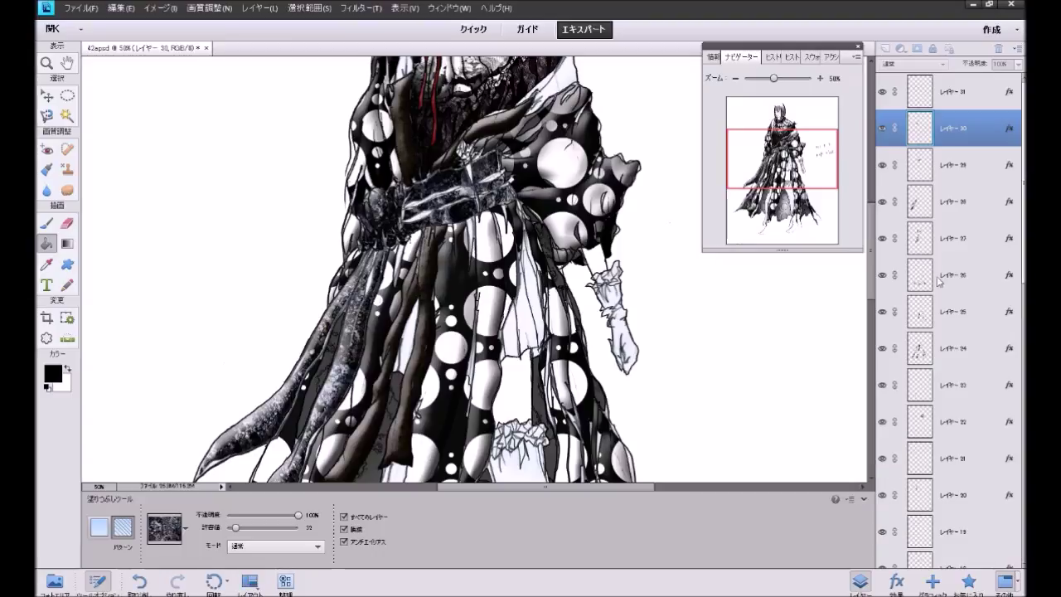
pyautogui.click(965, 201)
# Step: Zoom out and apply the 照明効果 lighting style to Layer 28
pyautogui.click(971, 578)
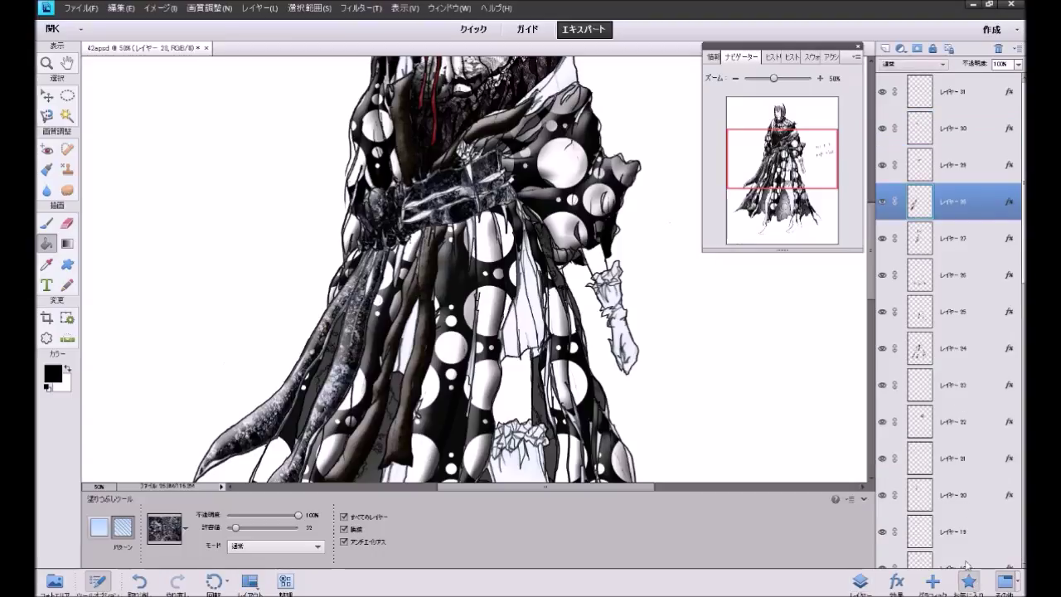
pyautogui.click(735, 79)
pyautogui.click(735, 79)
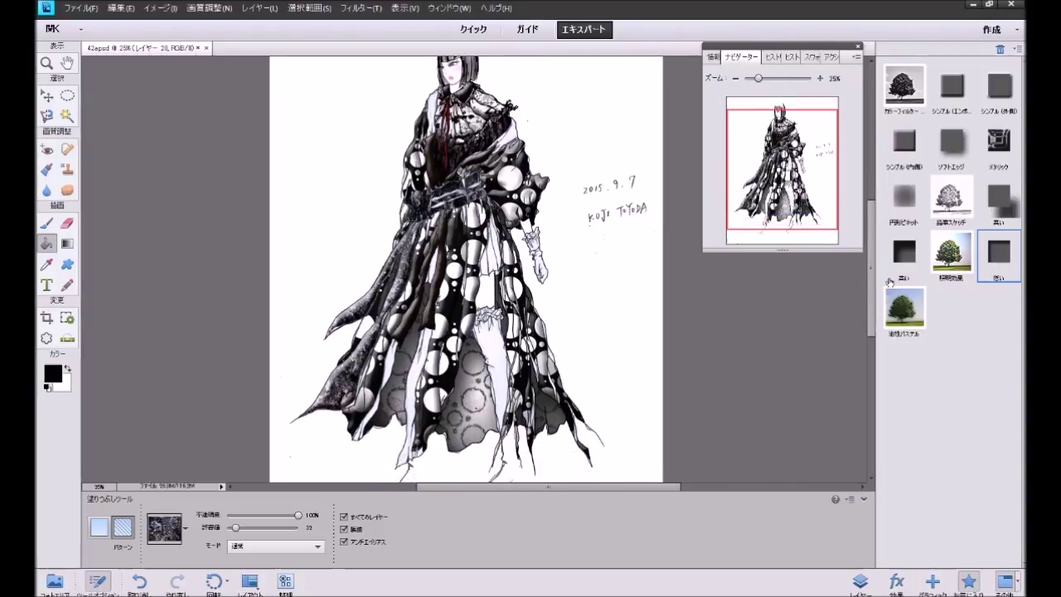
pyautogui.click(948, 258)
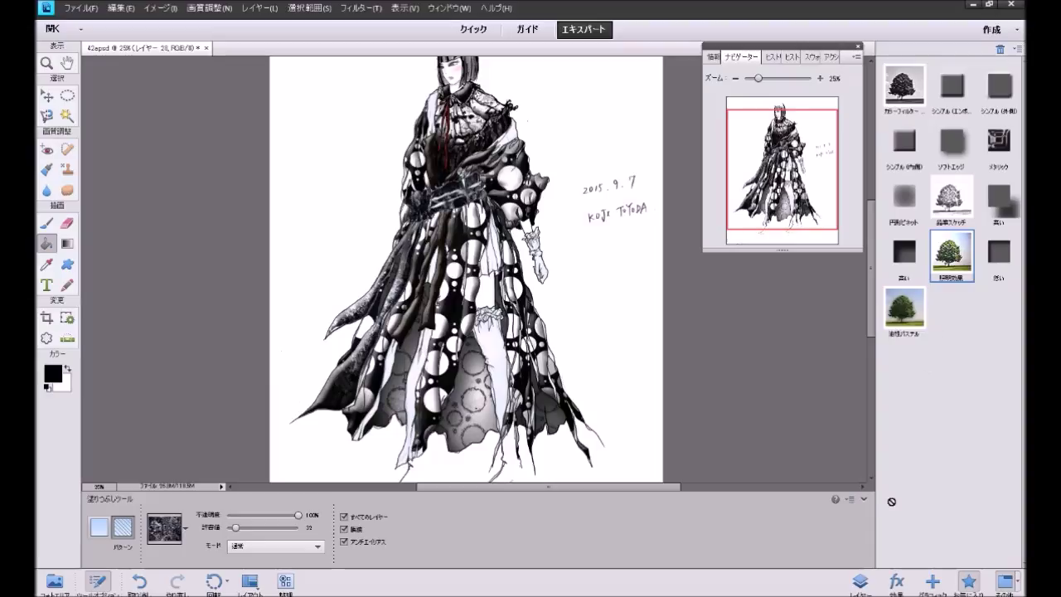
pyautogui.click(860, 580)
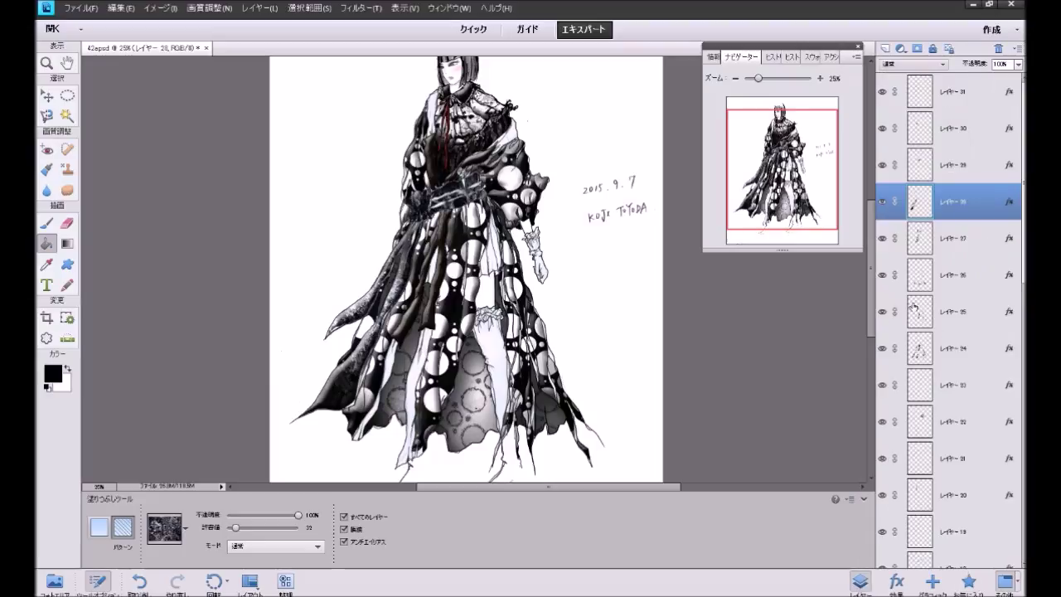
# Step: Apply the 照明効果 lighting style to Layers 29 and 30 as well
pyautogui.click(965, 167)
pyautogui.click(968, 581)
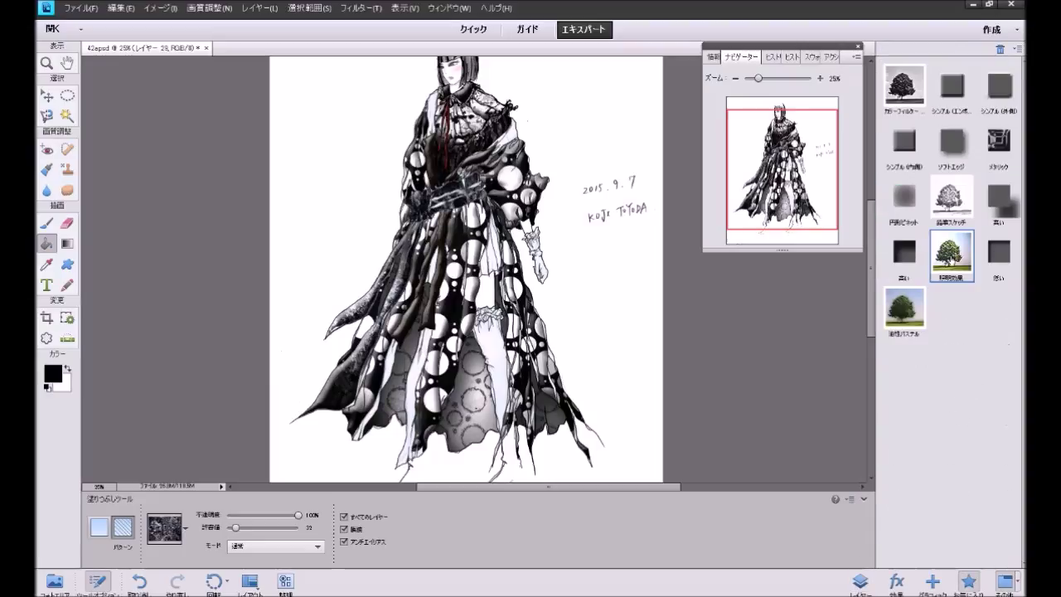
pyautogui.click(952, 262)
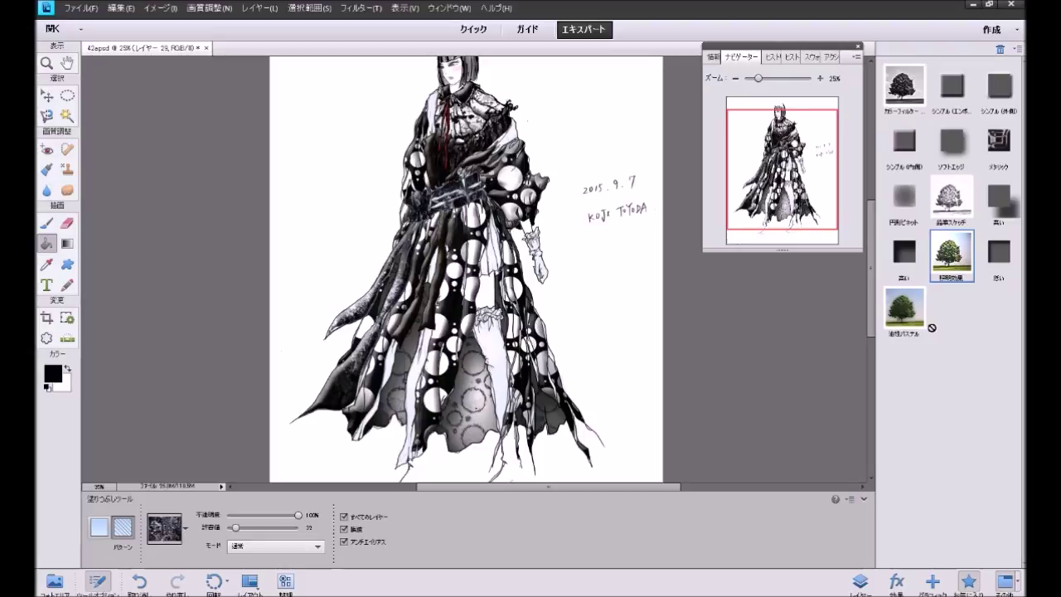
pyautogui.click(860, 580)
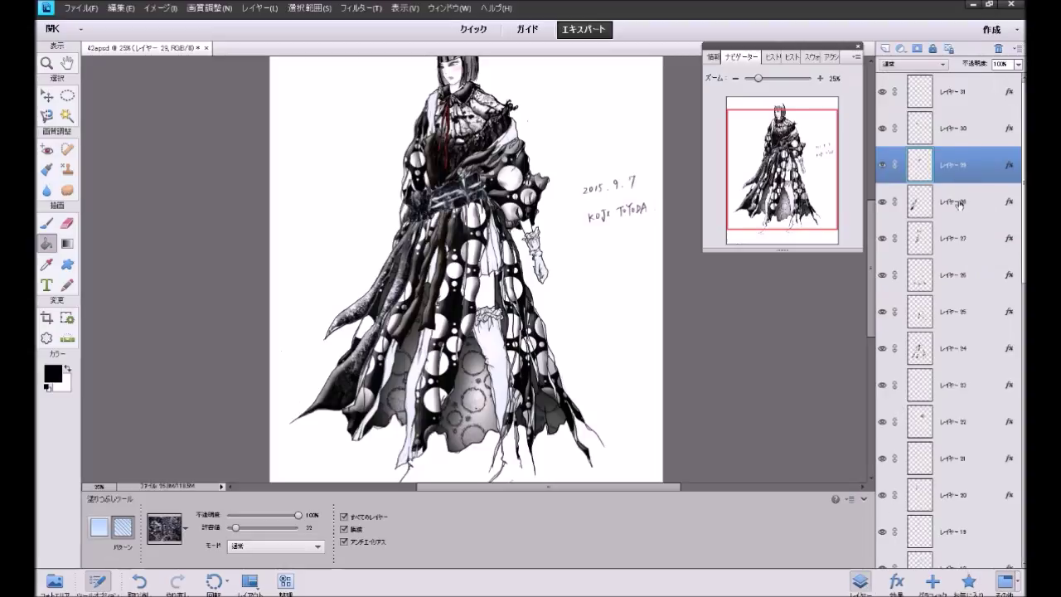
pyautogui.click(954, 128)
pyautogui.click(968, 580)
pyautogui.click(947, 258)
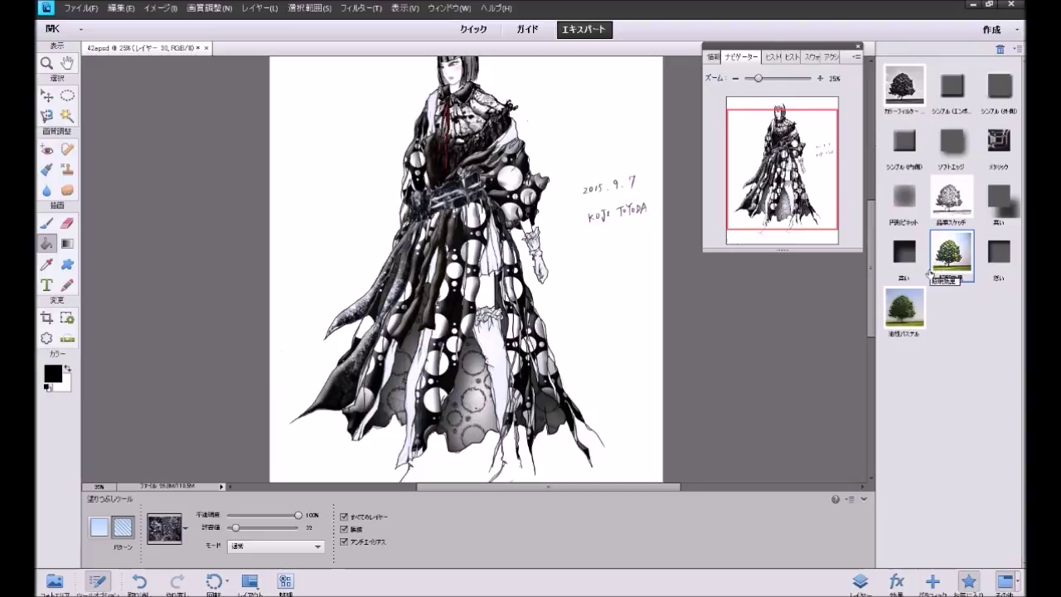
# Step: Select Layer 27 and toggle its visibility off and on to check its strokes
pyautogui.click(866, 571)
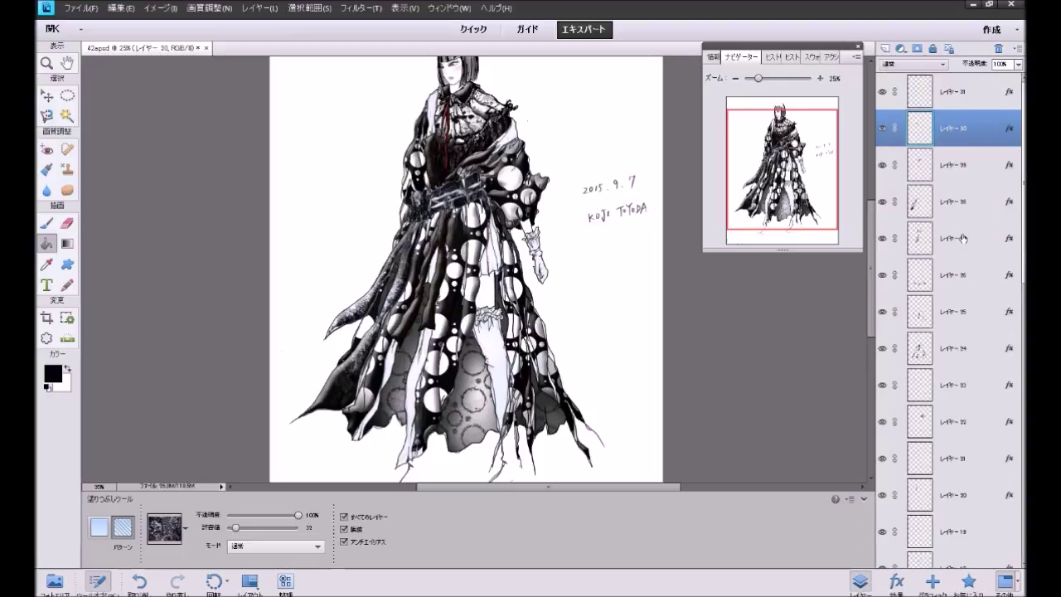
pyautogui.click(962, 238)
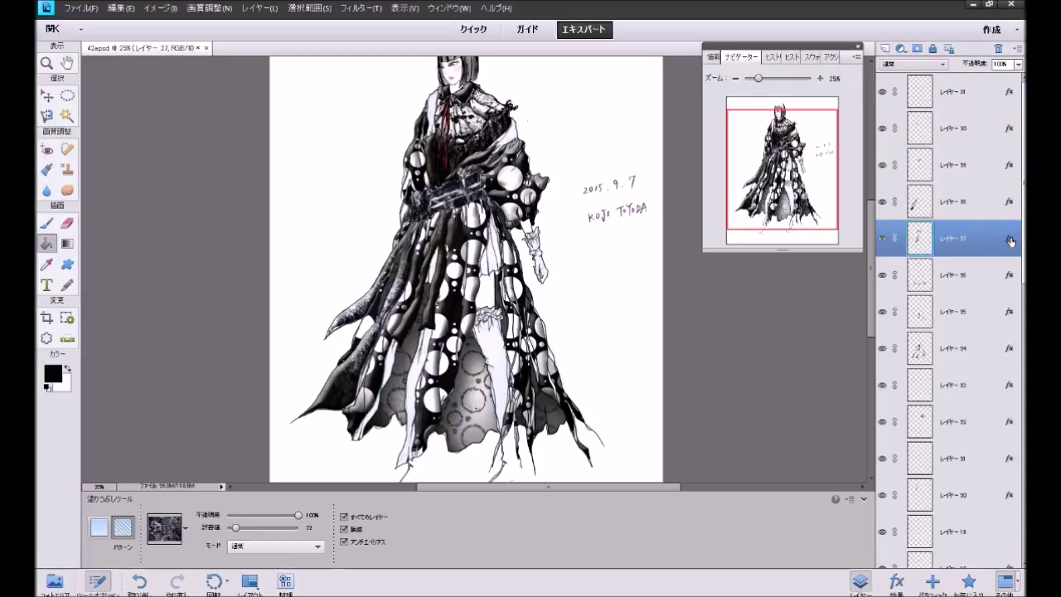
pyautogui.click(883, 240)
pyautogui.click(885, 243)
# Step: Undo the last lighting style application and reframe the figure at 50% zoom
pyautogui.click(969, 582)
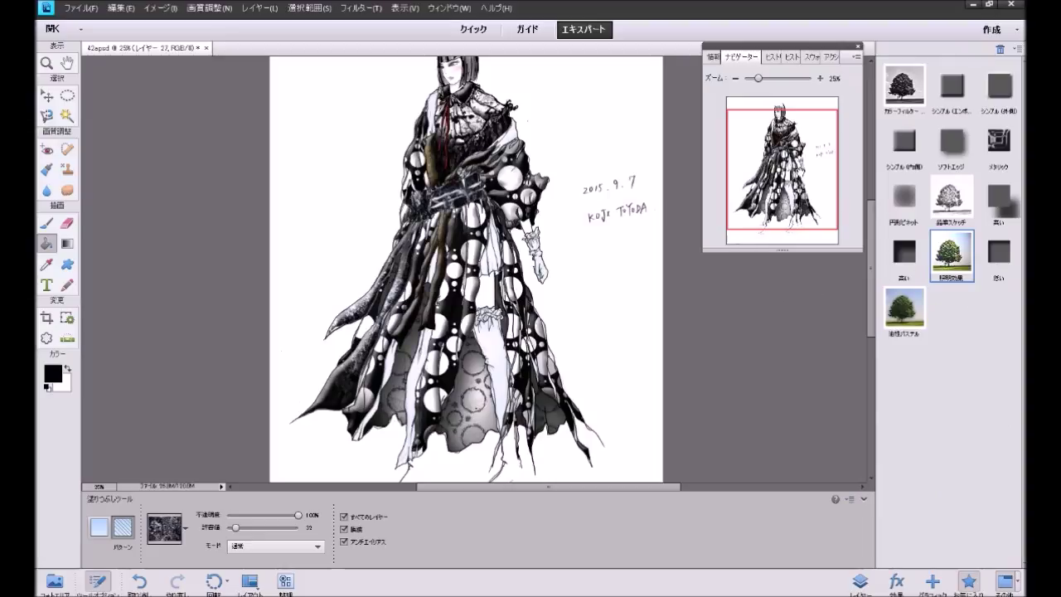
pyautogui.click(820, 78)
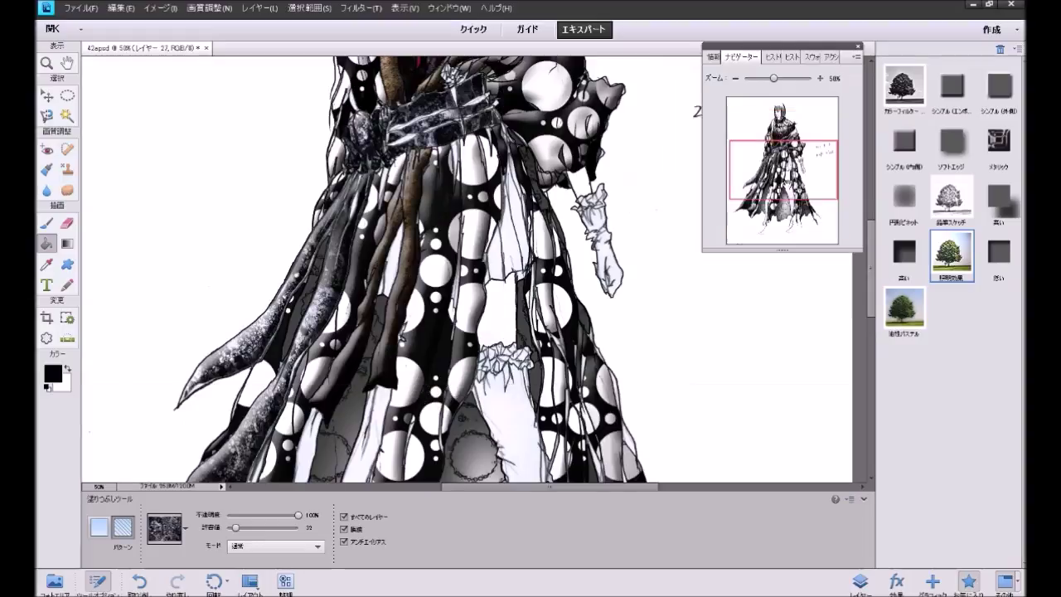
pyautogui.moveTo(783, 175); pyautogui.dragTo(784, 162)
pyautogui.hotkey('ctrl', 'z')
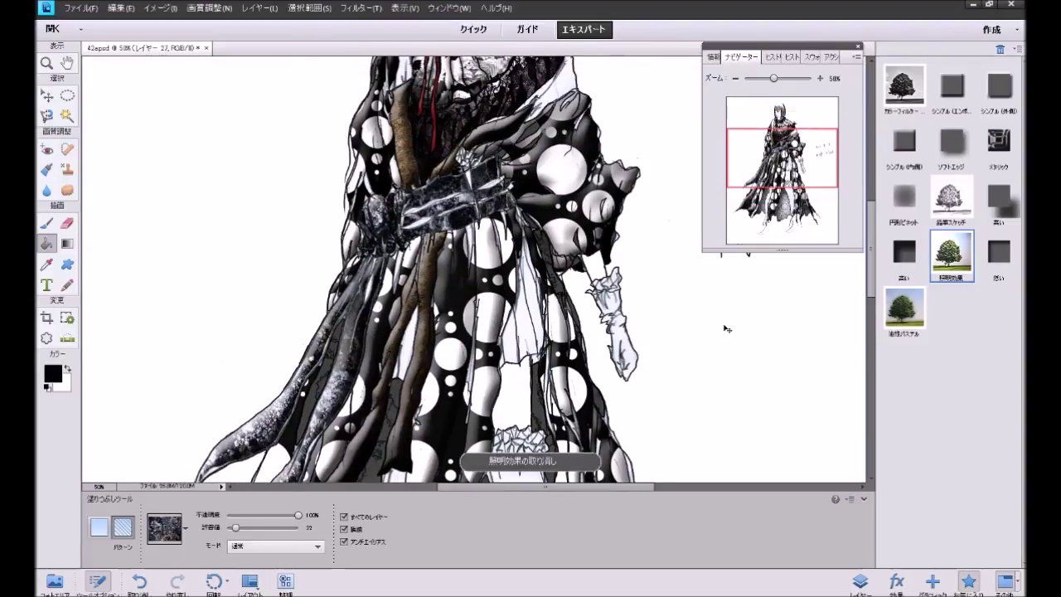
pyautogui.click(736, 78)
pyautogui.click(735, 78)
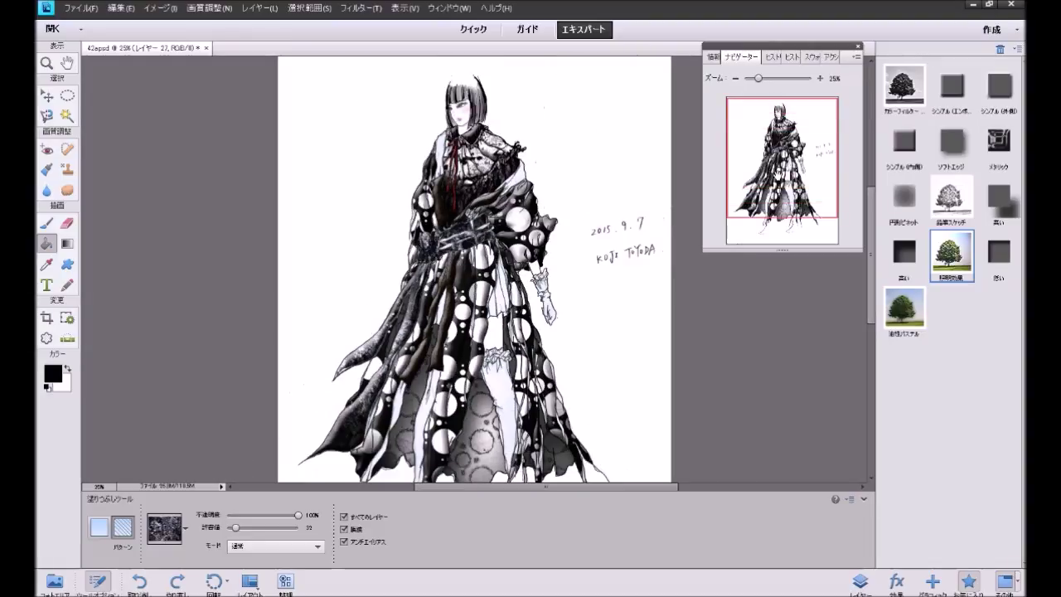
pyautogui.moveTo(793, 141); pyautogui.dragTo(797, 146)
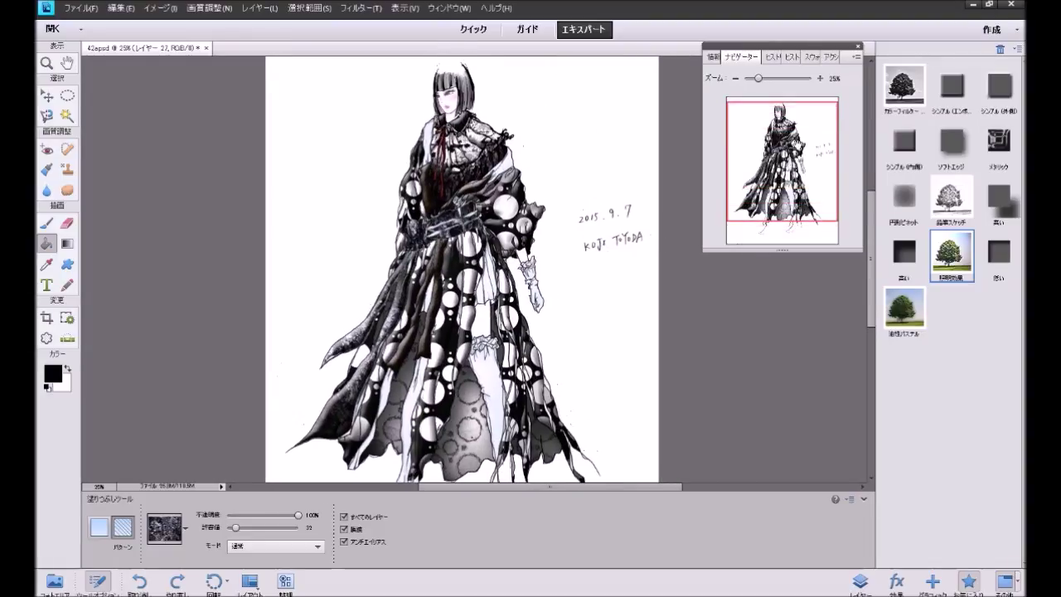
pyautogui.click(820, 78)
pyautogui.click(820, 78)
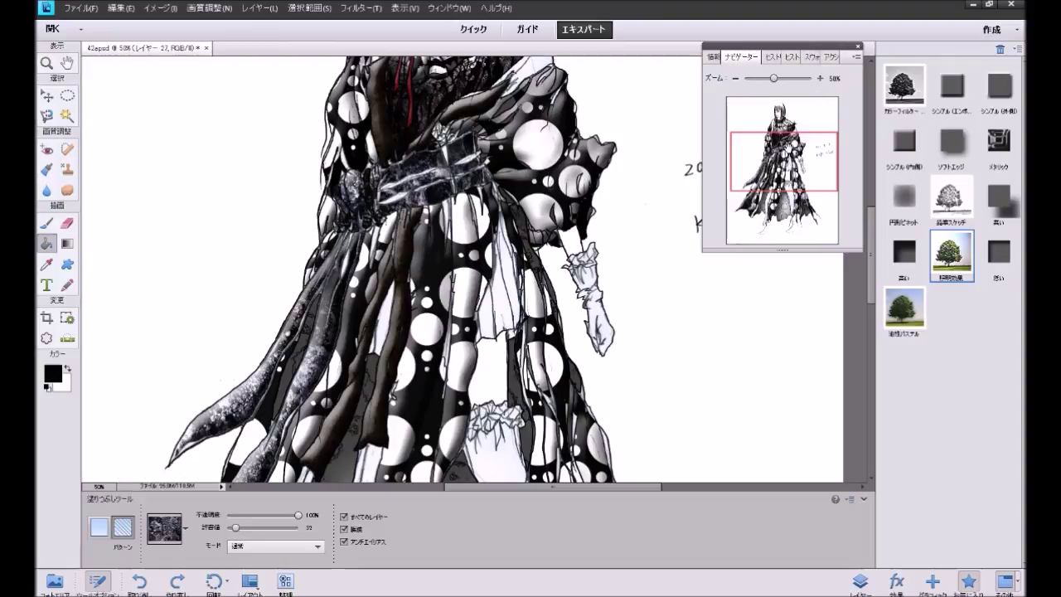
pyautogui.moveTo(788, 147); pyautogui.dragTo(788, 133)
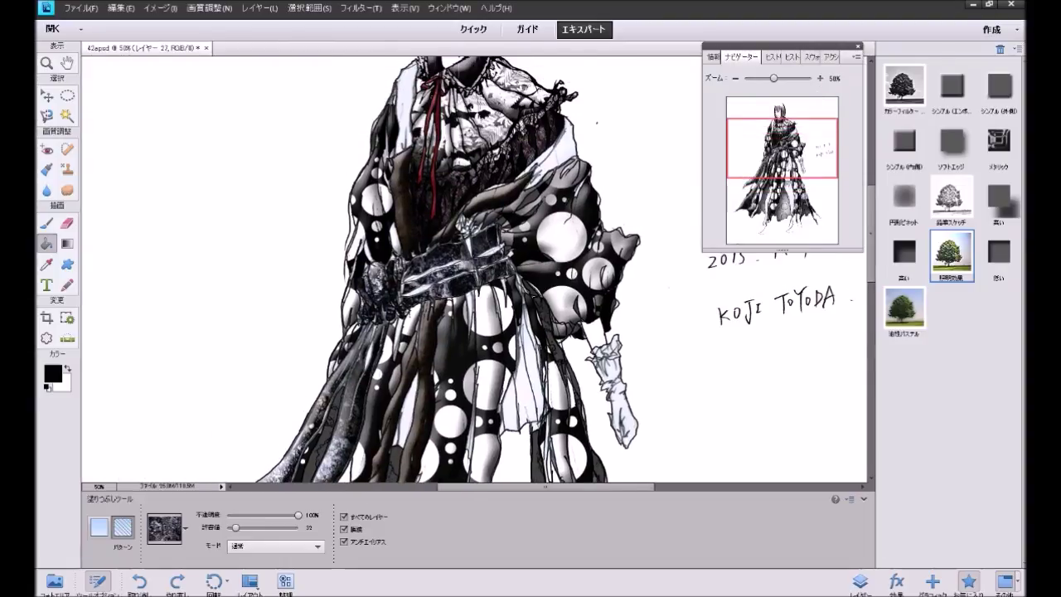
pyautogui.click(860, 580)
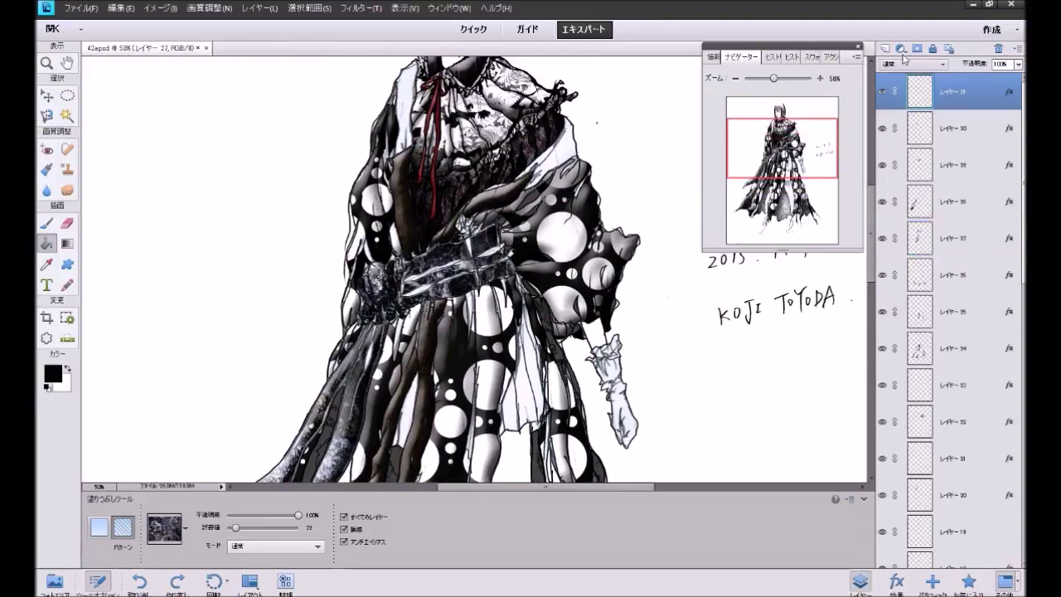
# Step: Add new layer 32, pick the dark red damask pattern, and undo the last fill
pyautogui.click(885, 49)
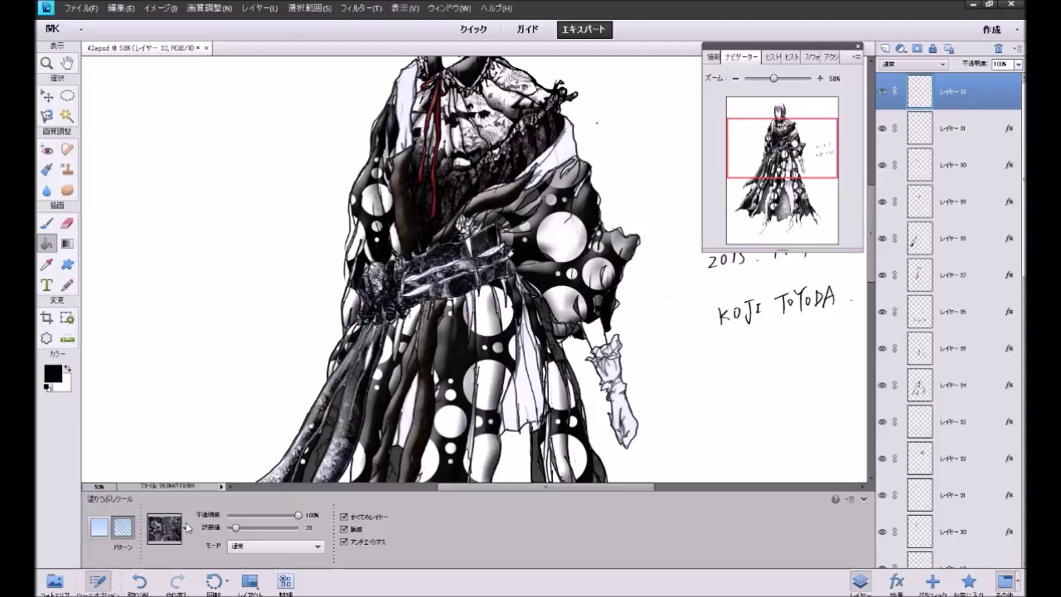
pyautogui.click(186, 523)
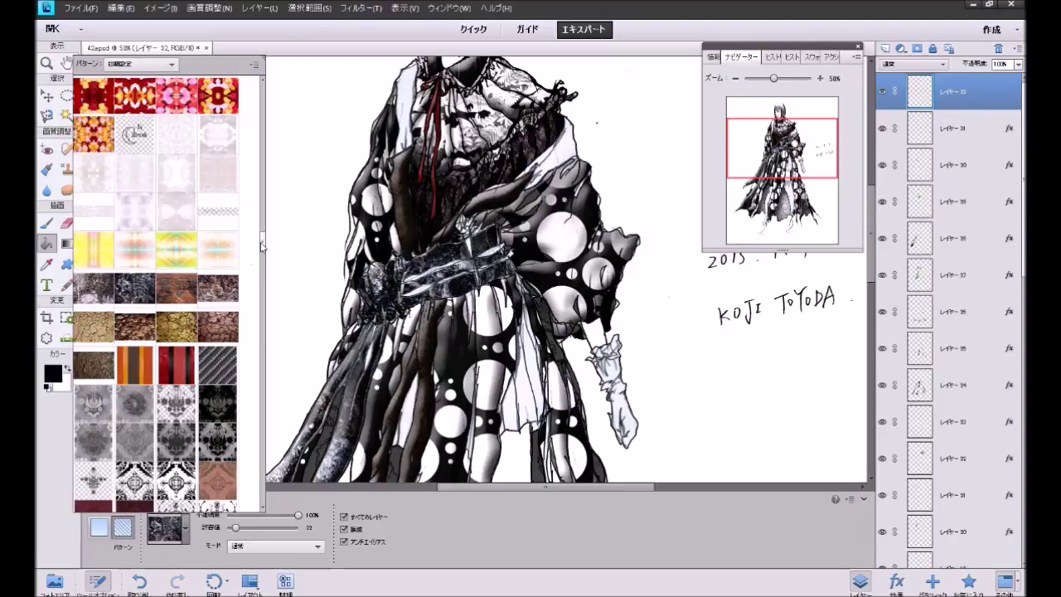
pyautogui.moveTo(262, 246); pyautogui.dragTo(262, 278)
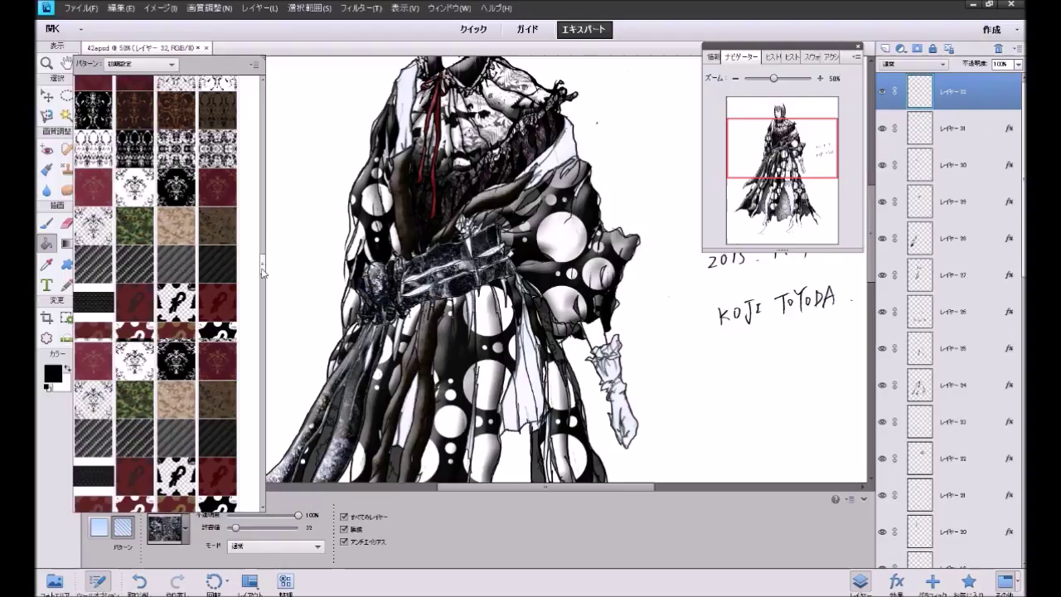
pyautogui.moveTo(262, 279); pyautogui.dragTo(262, 259)
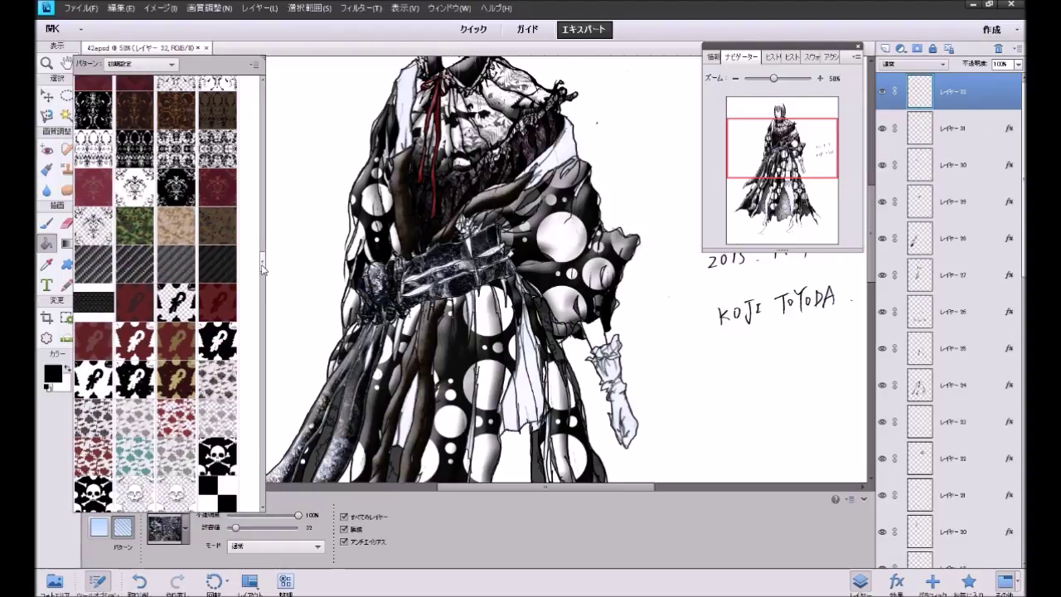
pyautogui.click(217, 261)
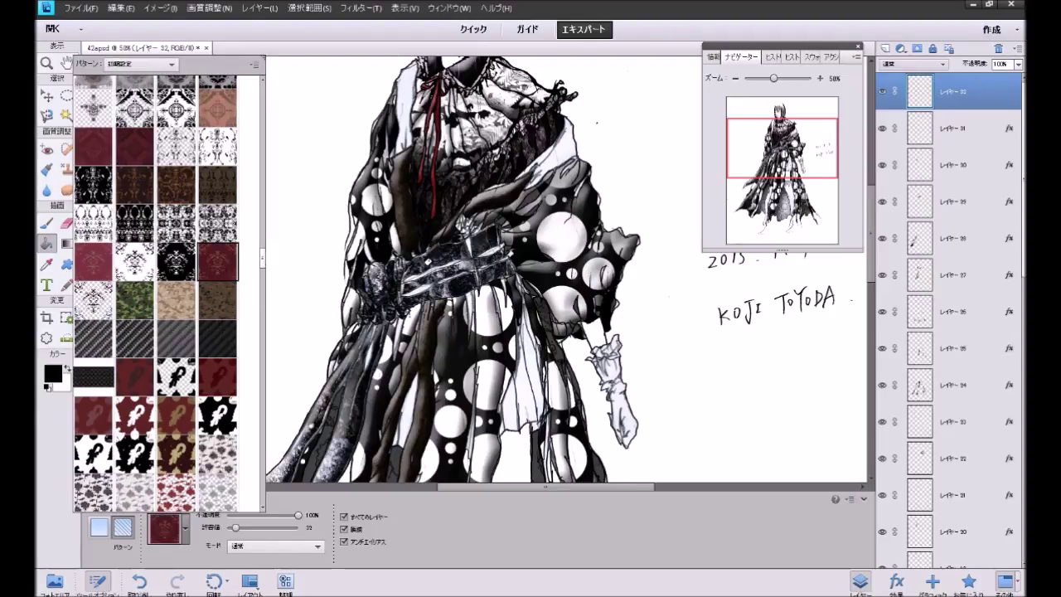
pyautogui.click(417, 285)
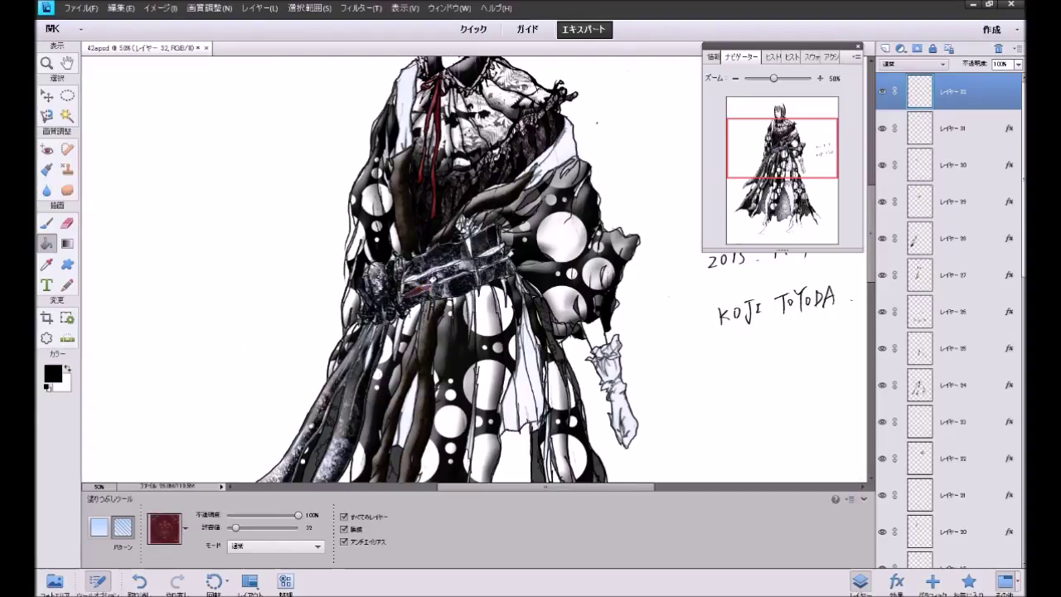
pyautogui.hotkey('ctrl', 'z')
# Step: Switch the fill pattern to the deep red texture and zoom to 100% on the belt
pyautogui.click(184, 527)
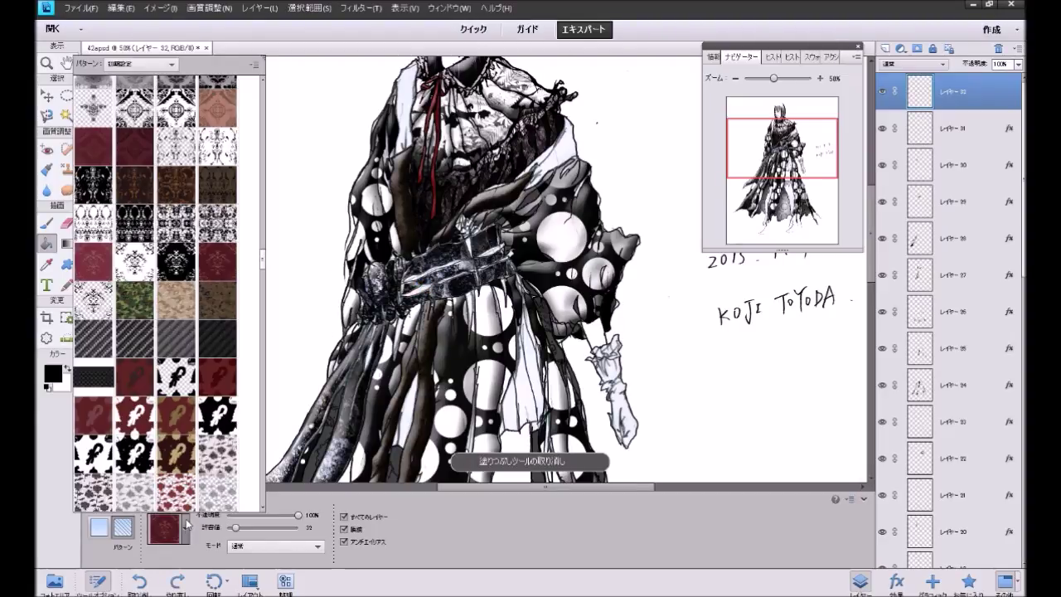
pyautogui.scroll(-3, 264, 297)
pyautogui.scroll(-3, 263, 297)
pyautogui.scroll(-3, 264, 295)
pyautogui.scroll(-3, 264, 295)
pyautogui.scroll(-3, 265, 306)
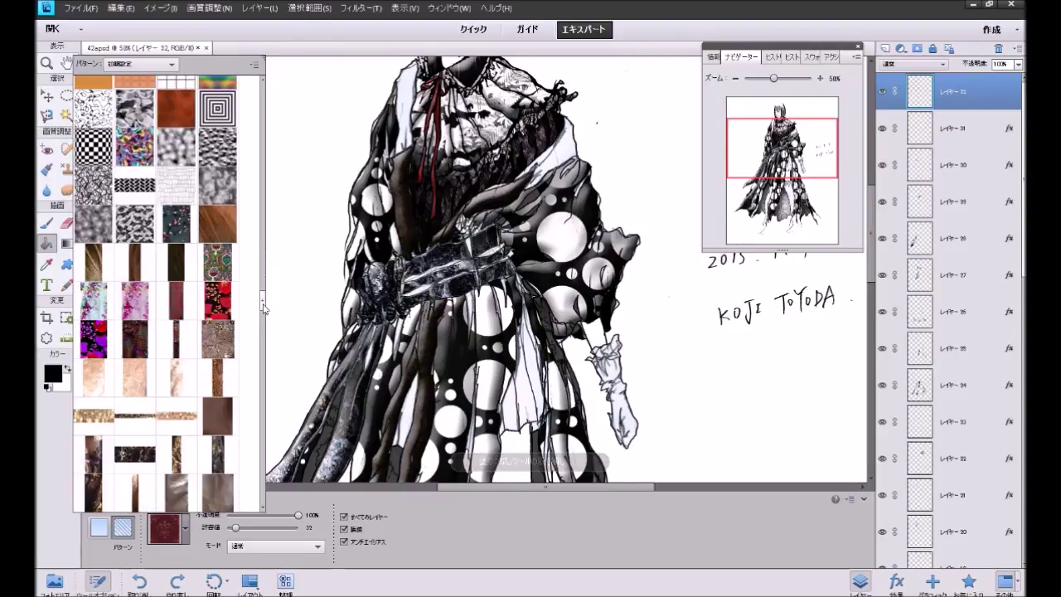
pyautogui.moveTo(264, 307)
pyautogui.mouseDown()
pyautogui.moveTo(261, 436)
pyautogui.moveTo(263, 358)
pyautogui.mouseUp()
pyautogui.click(94, 255)
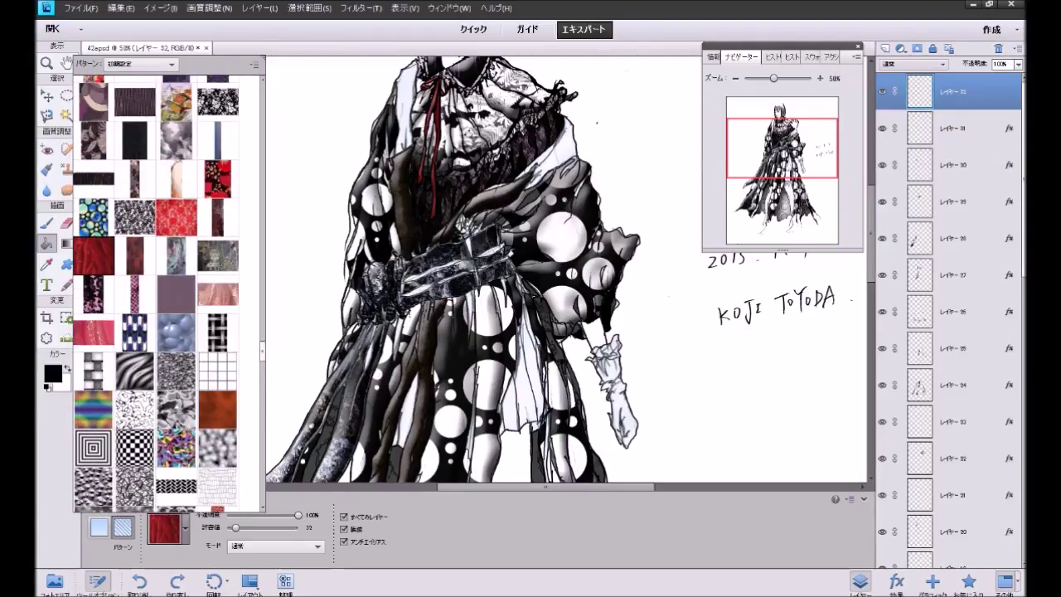
pyautogui.click(820, 77)
pyautogui.click(820, 78)
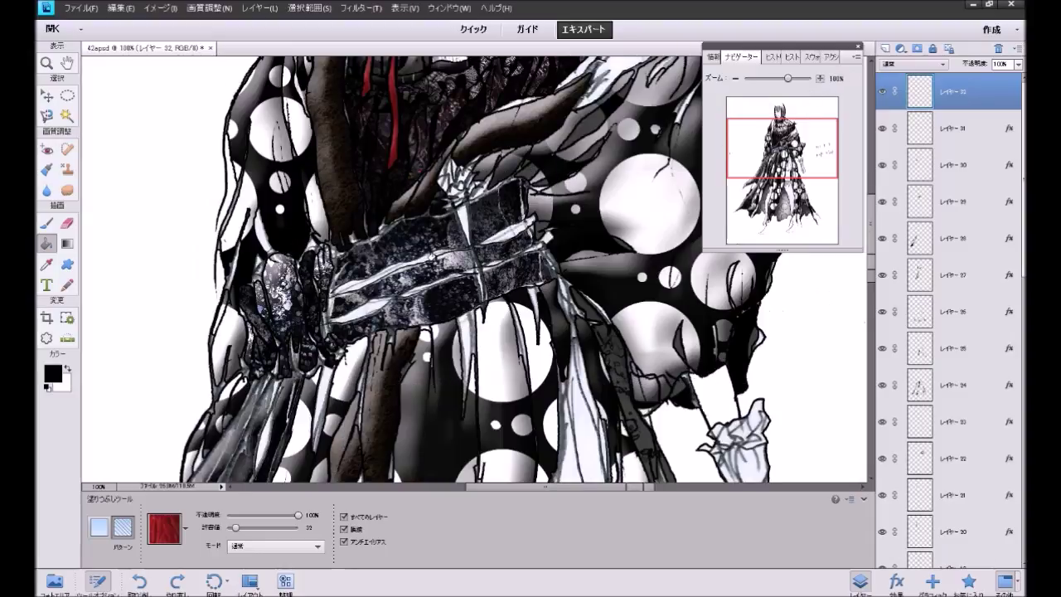
# Step: Fill four white belt stripes with the red pattern, then add empty layer 33
pyautogui.click(353, 284)
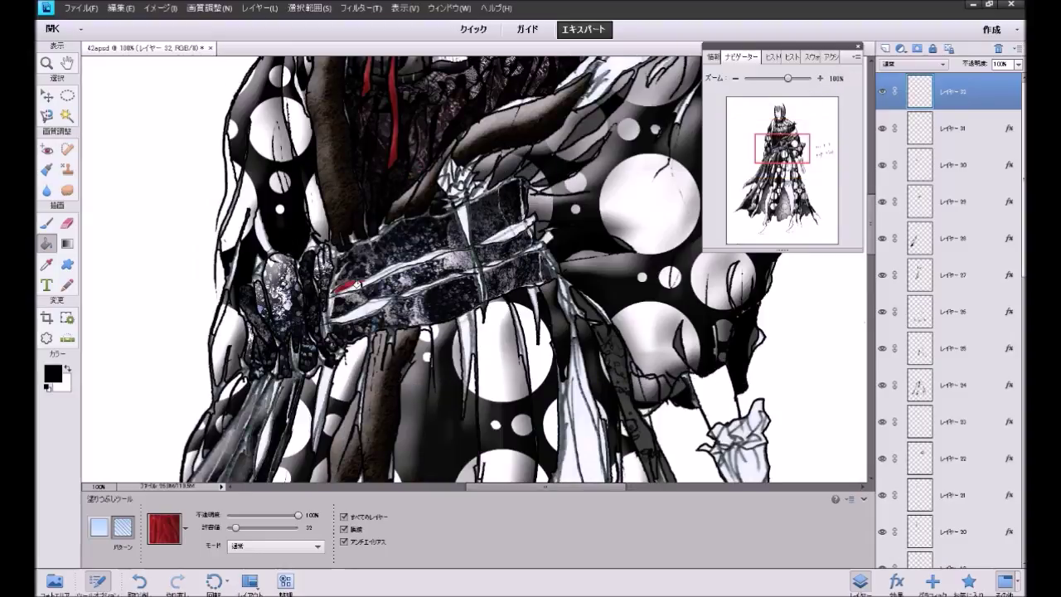
pyautogui.click(363, 279)
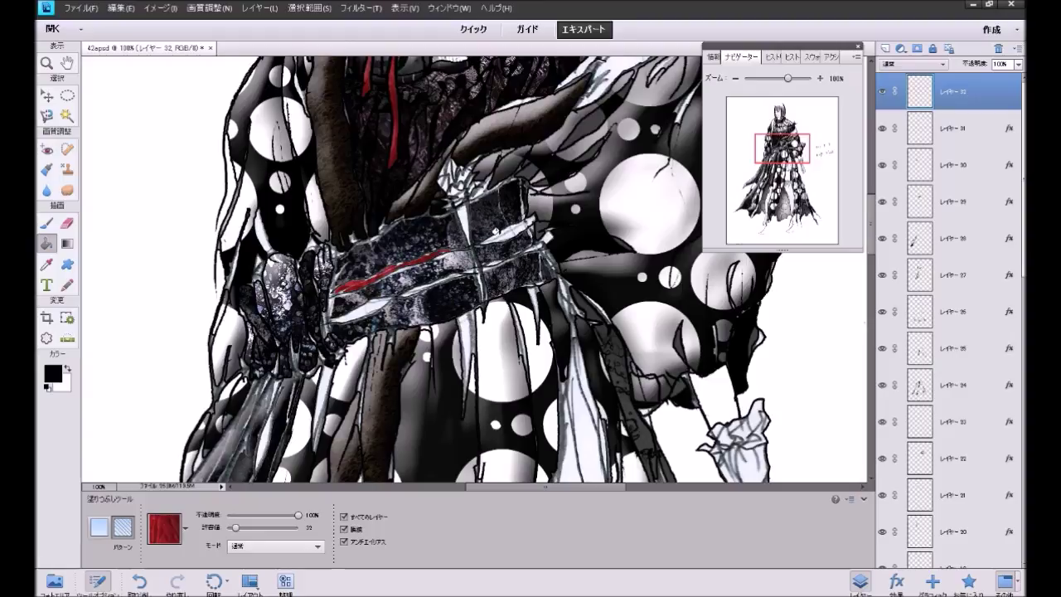
pyautogui.click(502, 233)
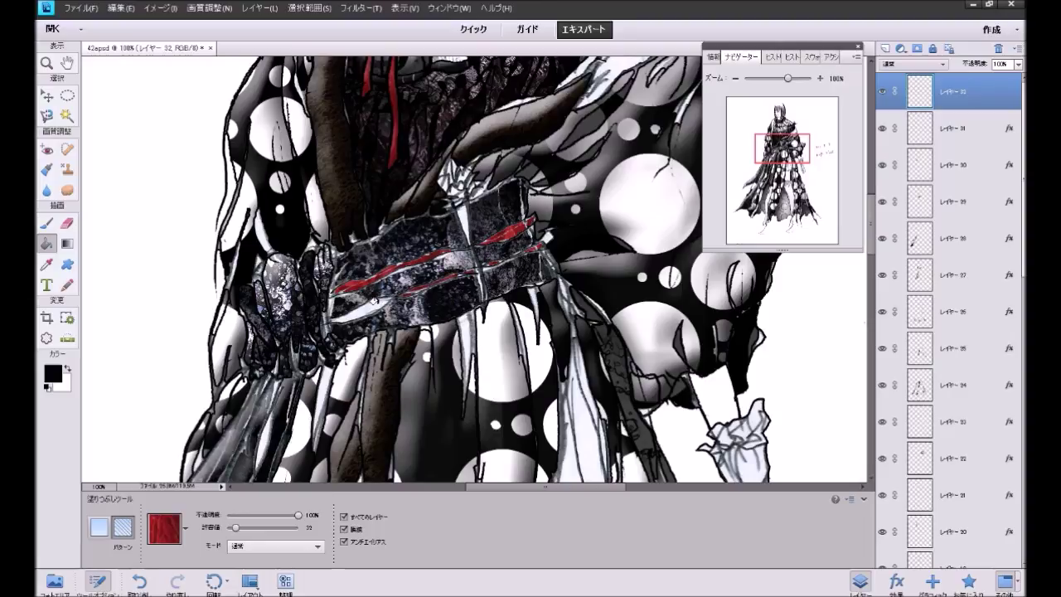
pyautogui.click(375, 300)
pyautogui.click(886, 49)
# Step: Choose the gold texture pattern for the Paint Bucket
pyautogui.click(185, 527)
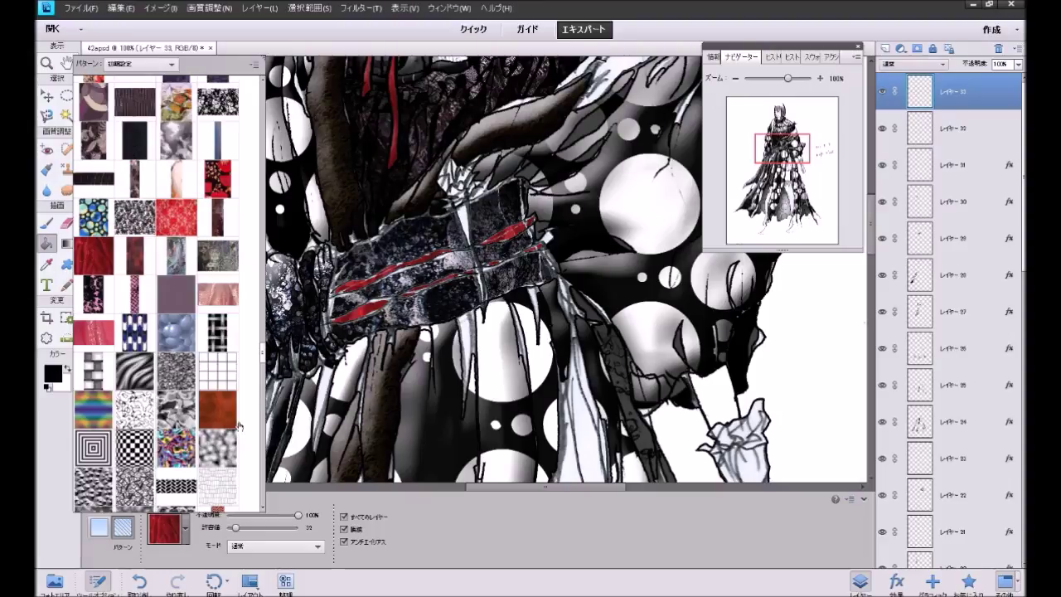
pyautogui.moveTo(262, 358); pyautogui.dragTo(262, 305)
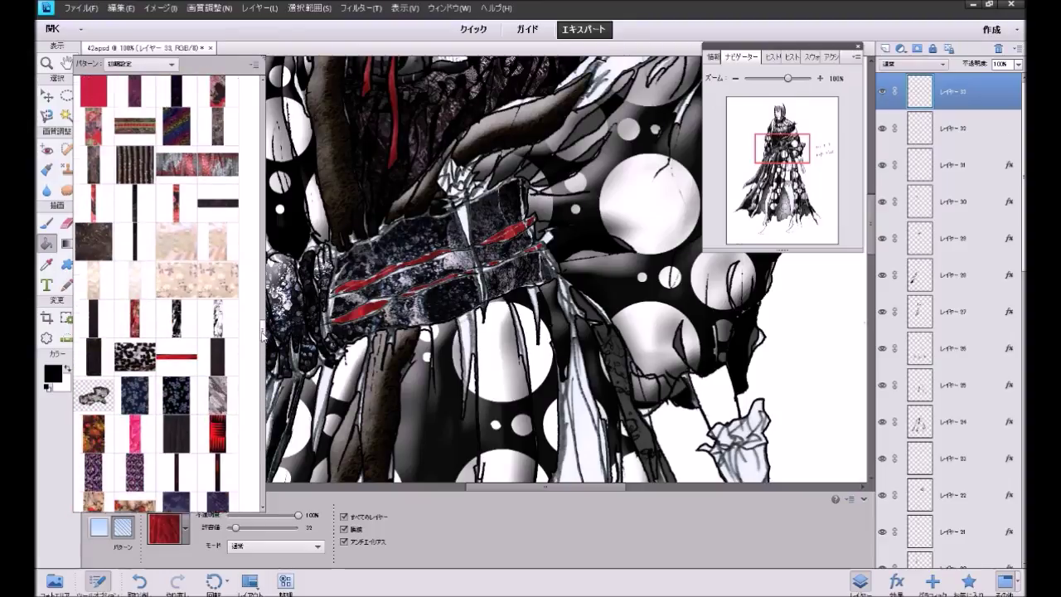
pyautogui.scroll(1, 263, 305)
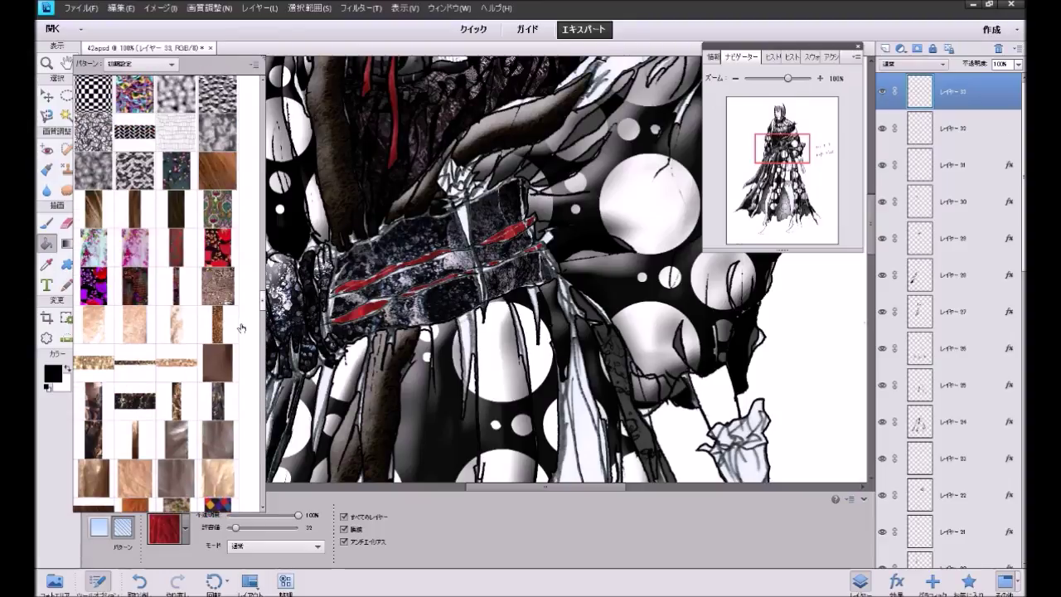
pyautogui.click(94, 374)
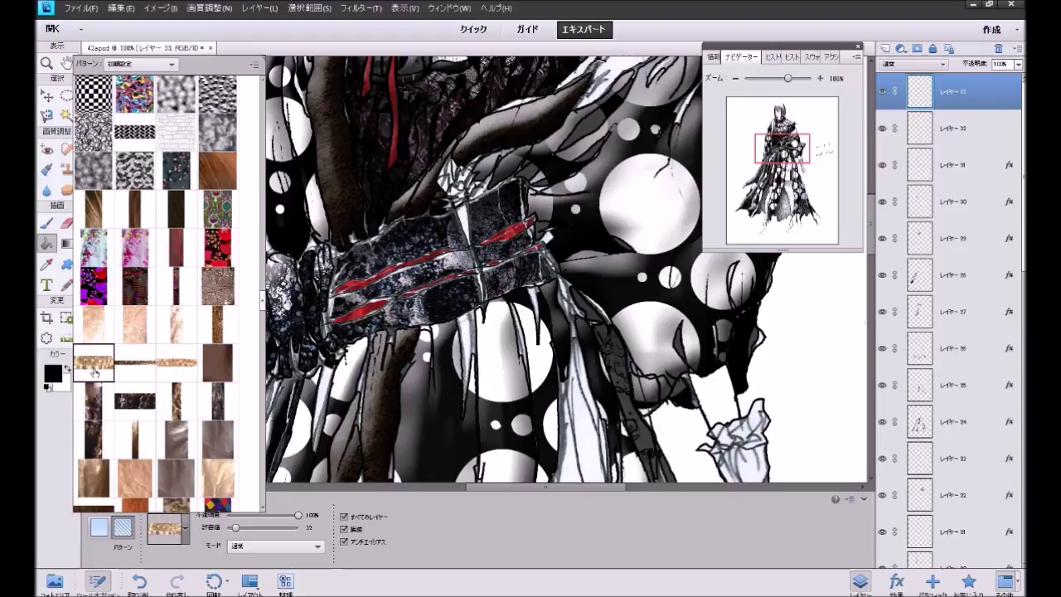
# Step: Fill small belt gaps with gold pattern, undo the last fill, and show Favorites
pyautogui.click(463, 212)
pyautogui.click(463, 224)
pyautogui.click(476, 273)
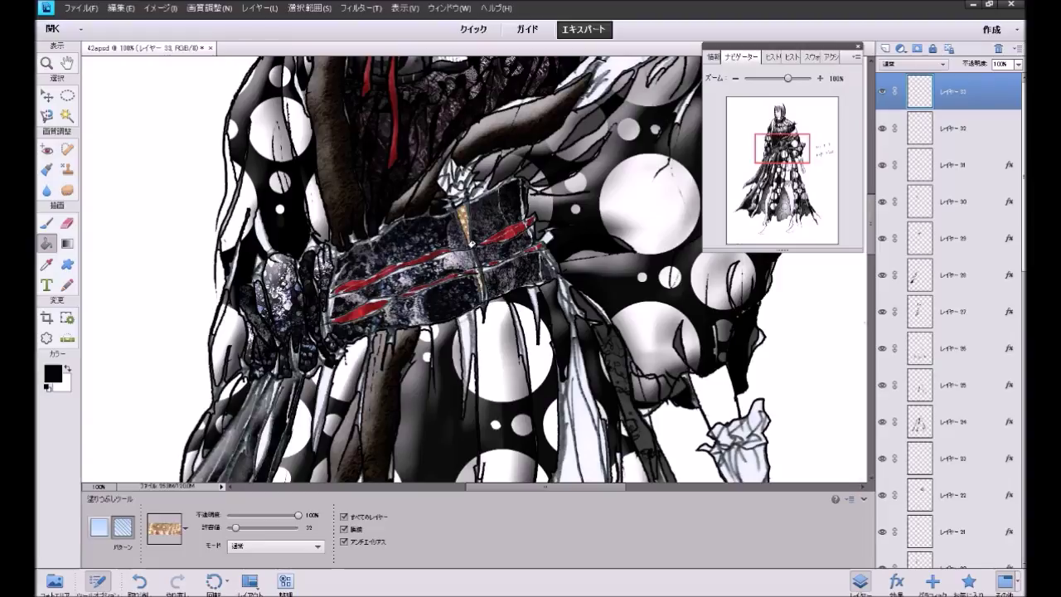
pyautogui.click(454, 189)
pyautogui.hotkey('ctrl', 'z')
pyautogui.click(969, 580)
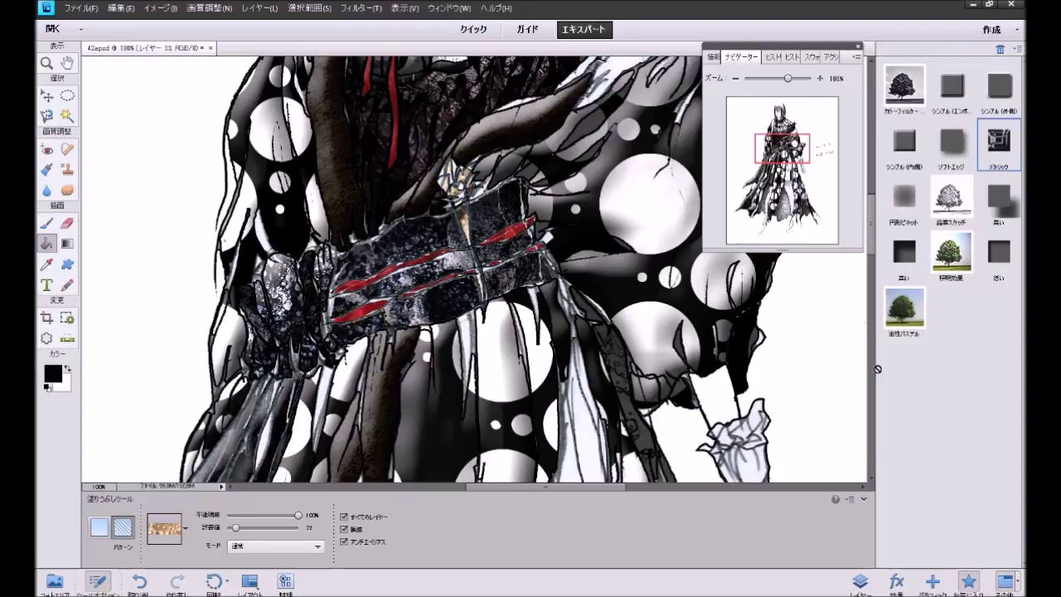
# Step: Apply the Simple (Inner) bevel style to layer 32's red fills
pyautogui.click(860, 581)
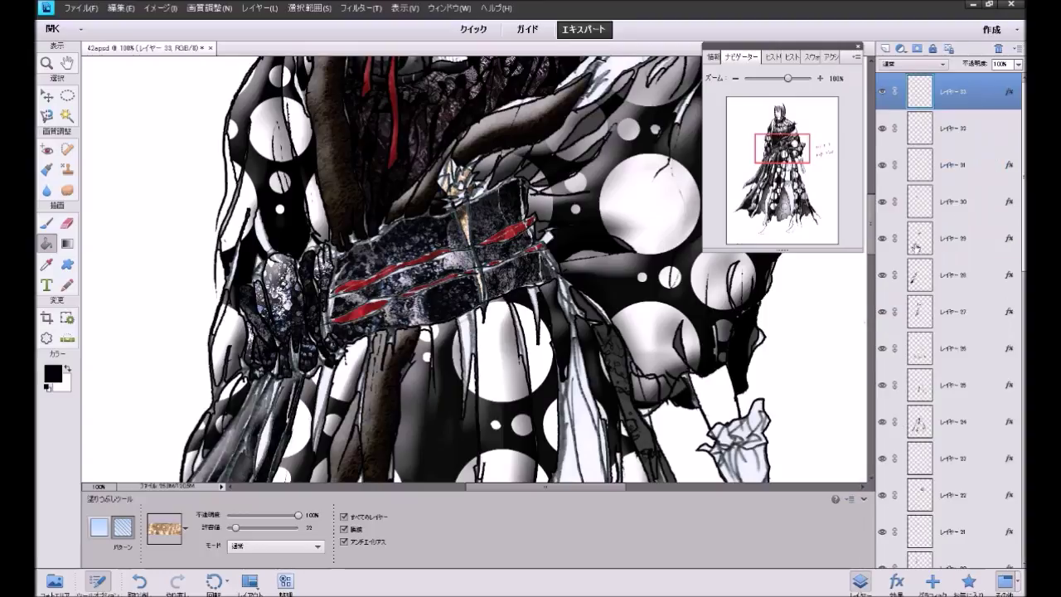
pyautogui.click(946, 131)
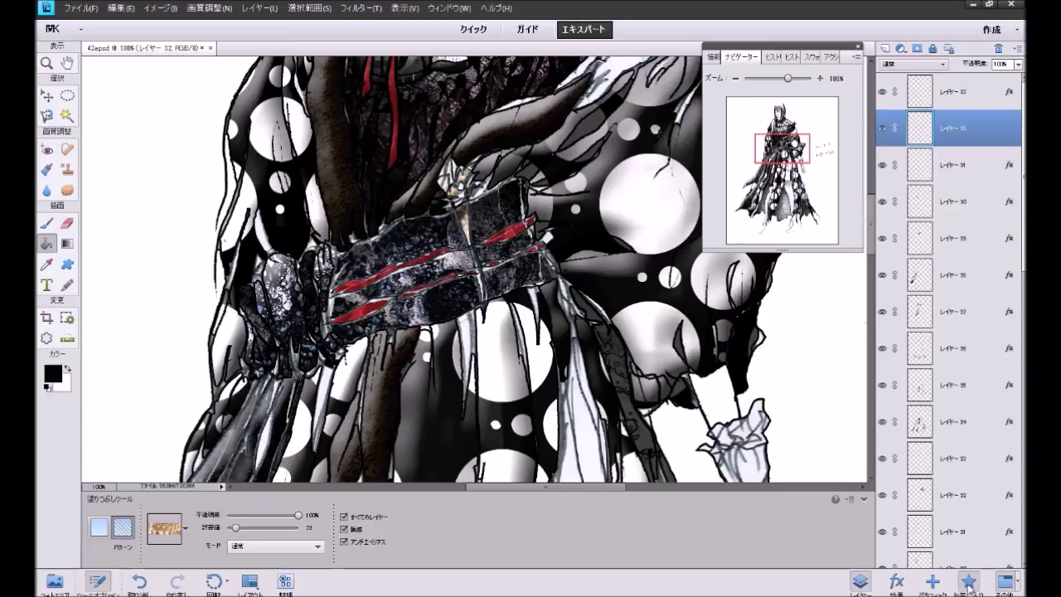
pyautogui.click(968, 581)
pyautogui.click(911, 147)
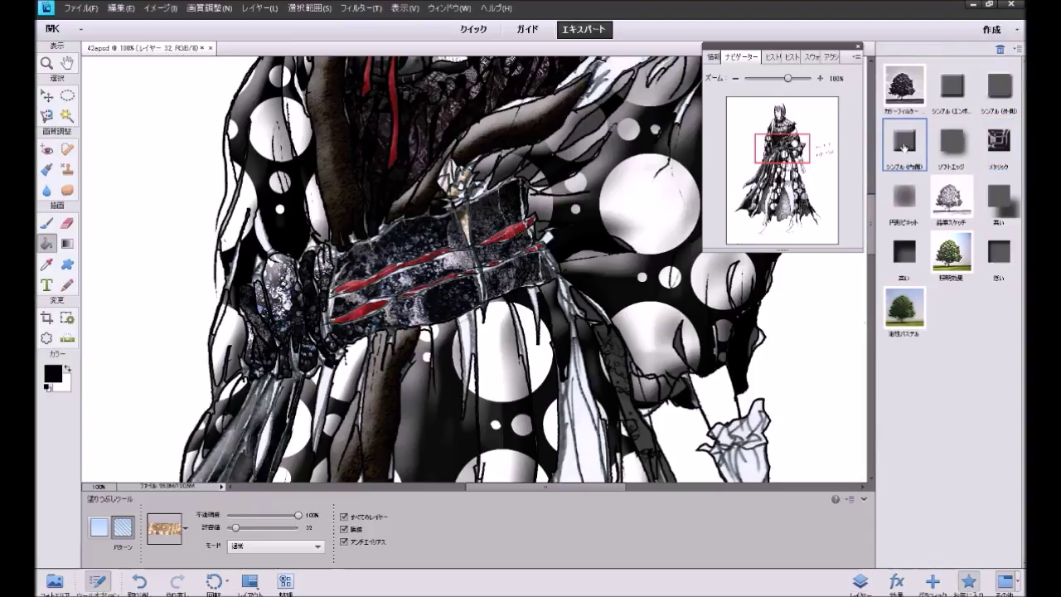
pyautogui.click(860, 582)
# Step: Add a 3 px black stroke style to layers 32 and 33
pyautogui.doubleClick(1010, 130)
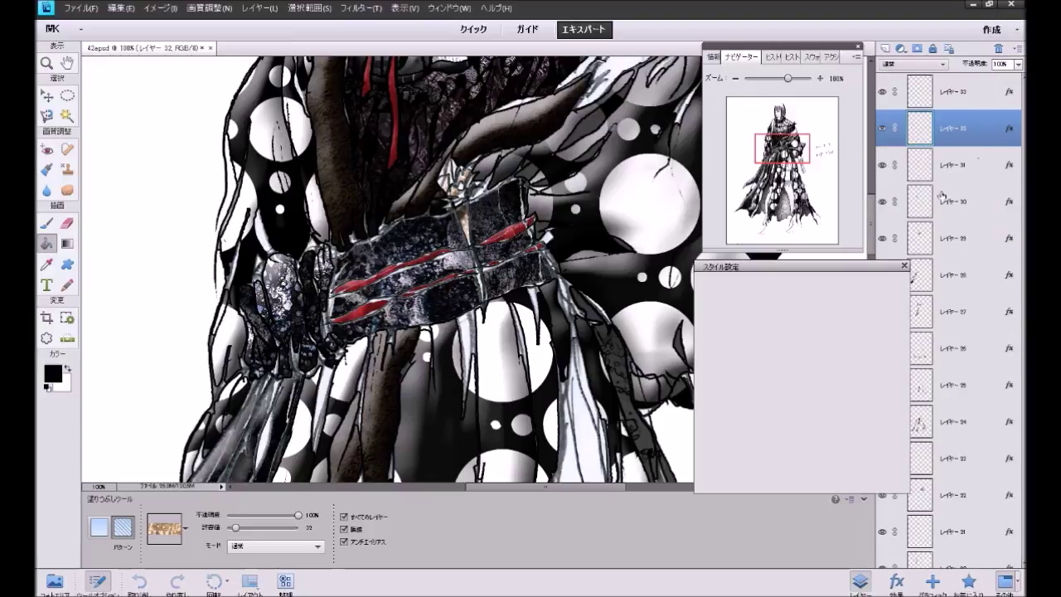
pyautogui.click(739, 454)
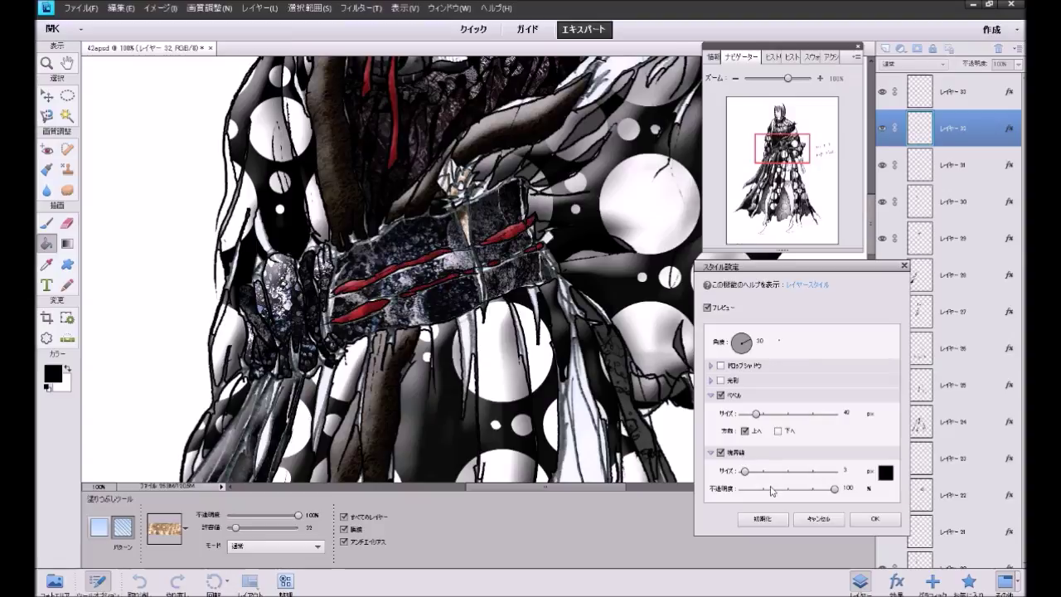
pyautogui.click(878, 520)
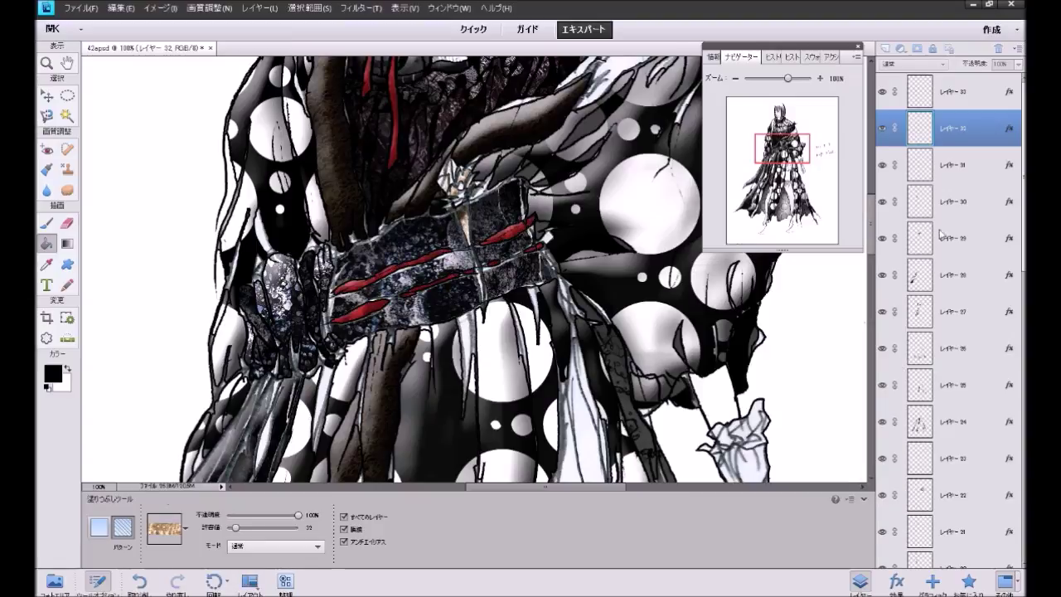
pyautogui.doubleClick(1006, 92)
pyautogui.click(741, 452)
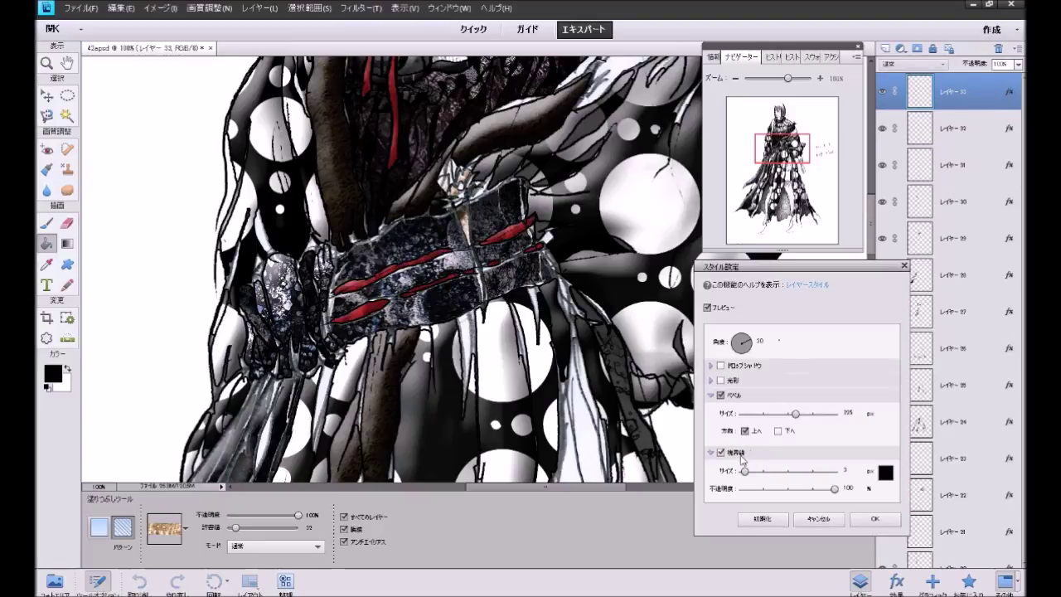
pyautogui.click(861, 517)
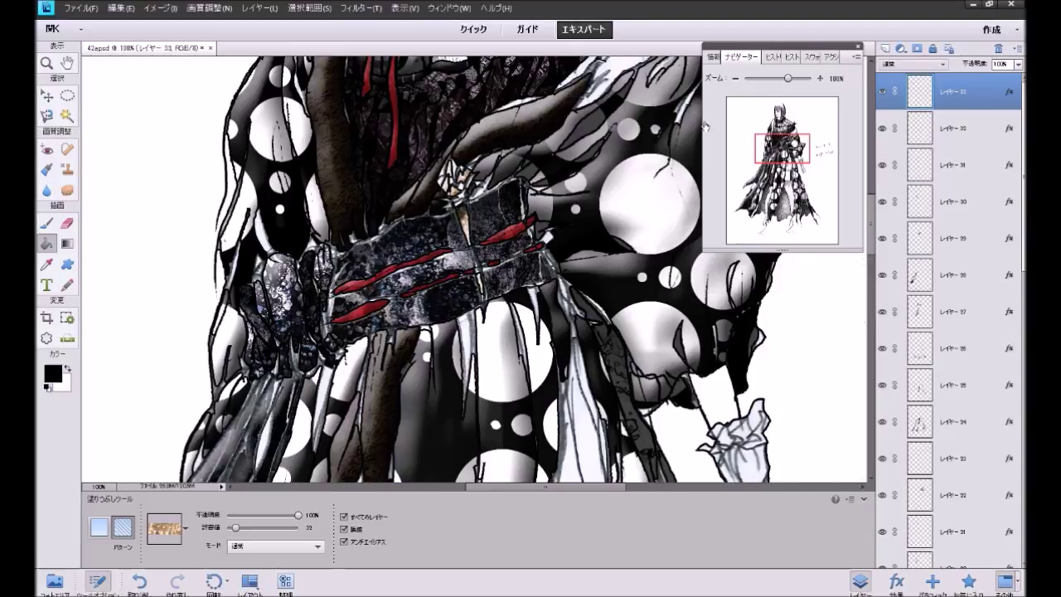
# Step: Zoom out to 25% to frame the whole figure and add empty layer 34
pyautogui.click(736, 78)
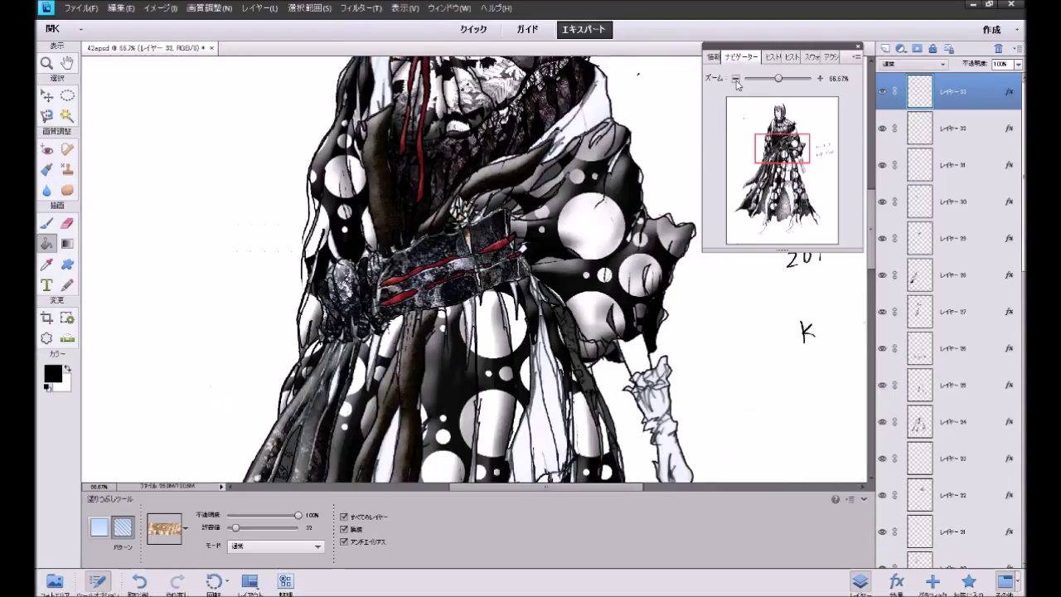
pyautogui.moveTo(762, 146); pyautogui.dragTo(763, 137)
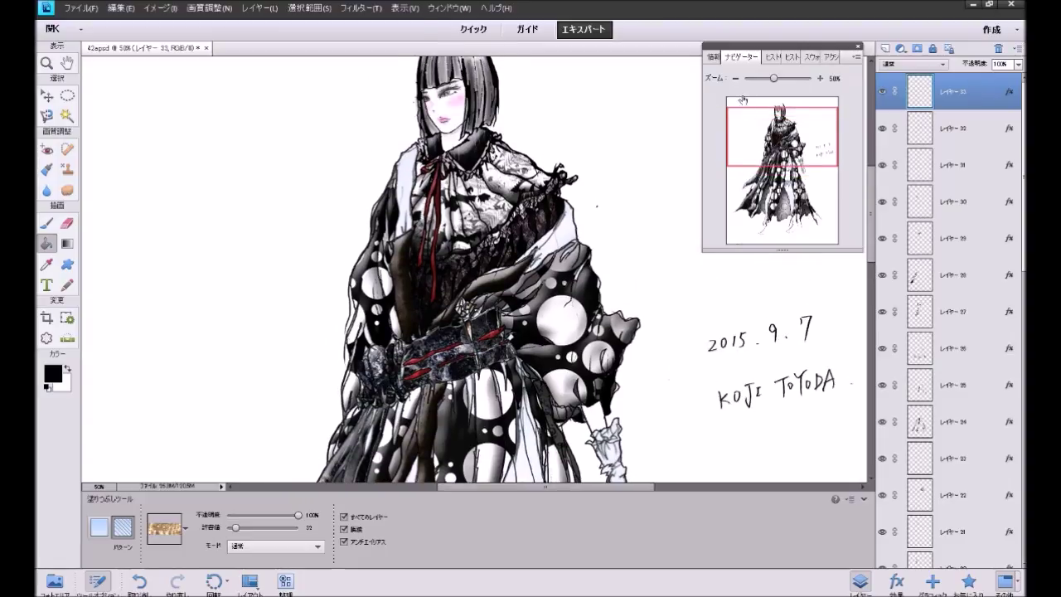
pyautogui.click(736, 78)
pyautogui.click(735, 78)
pyautogui.moveTo(776, 143); pyautogui.dragTo(774, 161)
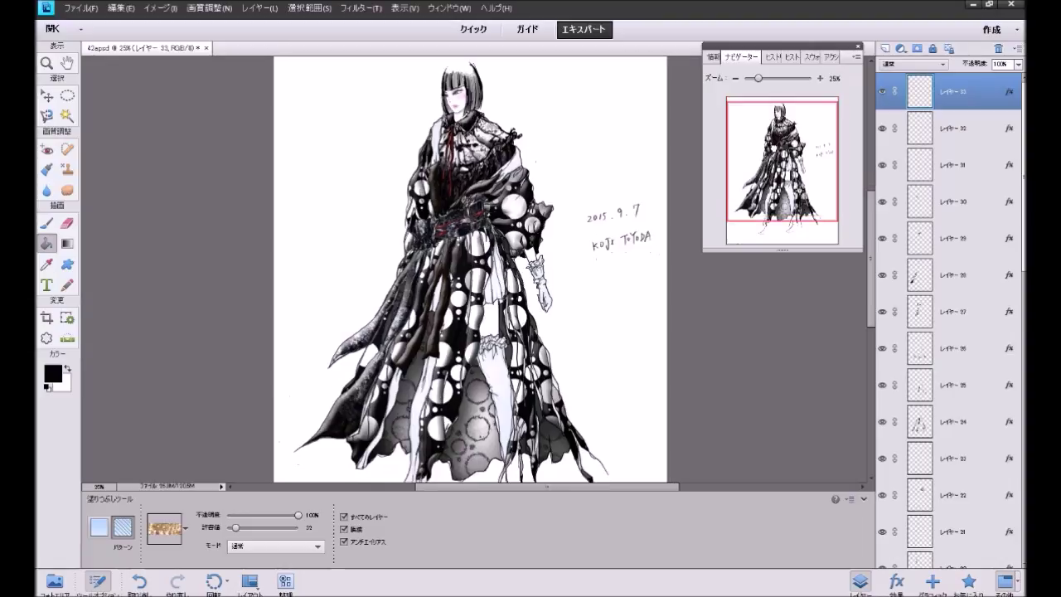
pyautogui.click(886, 48)
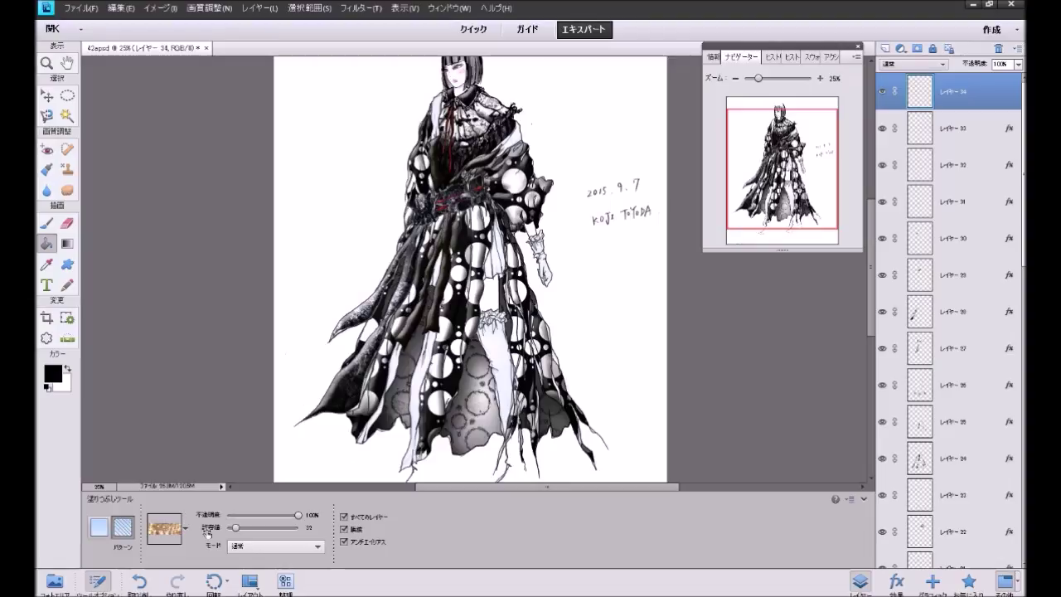
pyautogui.click(186, 528)
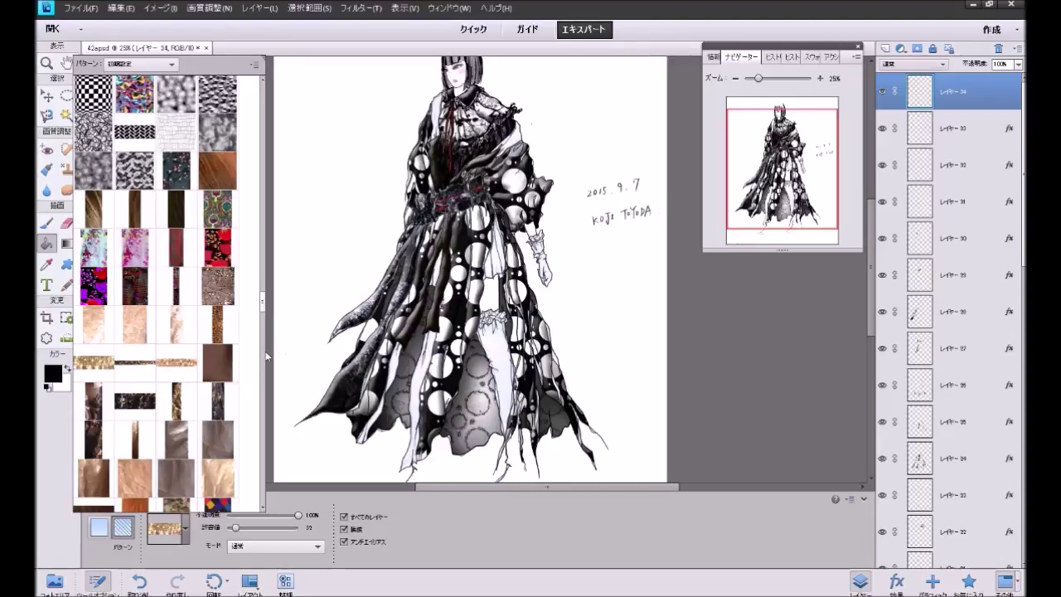
# Step: Choose the dark brown texture pattern and zoom the drawing to 50%
pyautogui.click(98, 441)
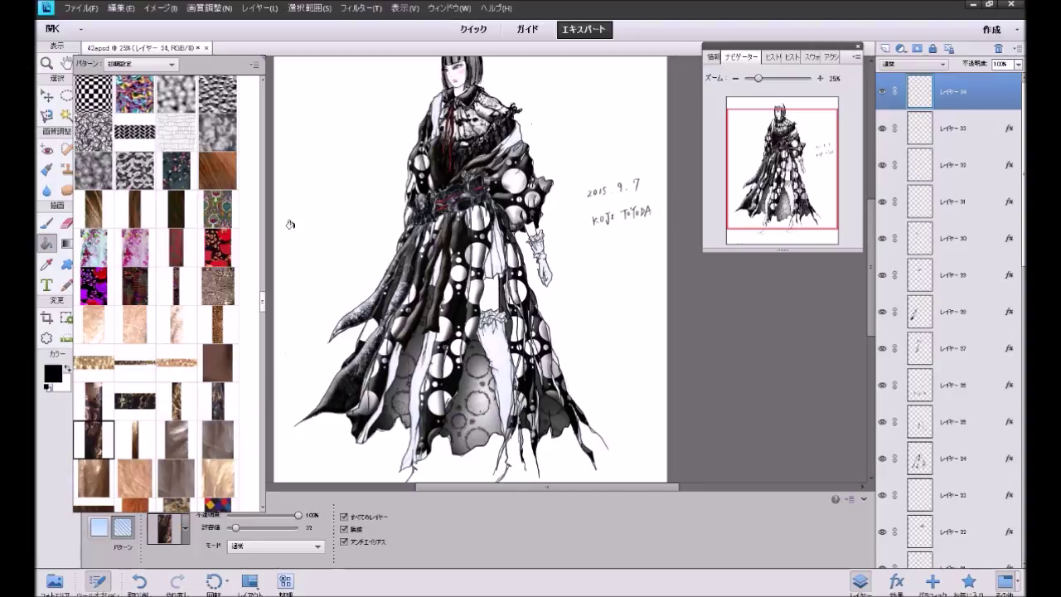
pyautogui.click(513, 131)
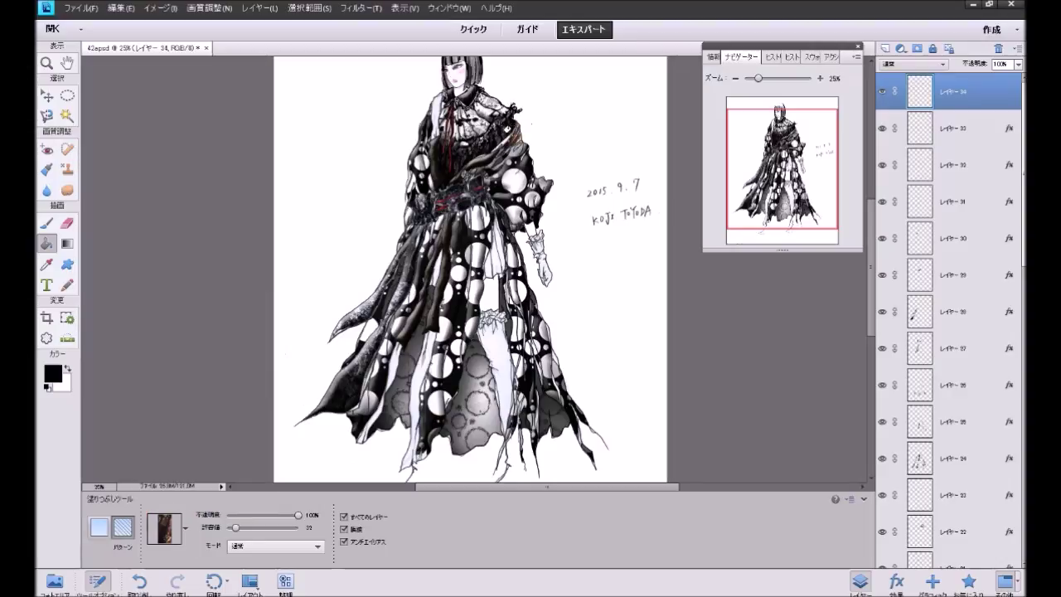
pyautogui.hotkey('ctrl', 'z')
pyautogui.hotkey('ctrl', 'y')
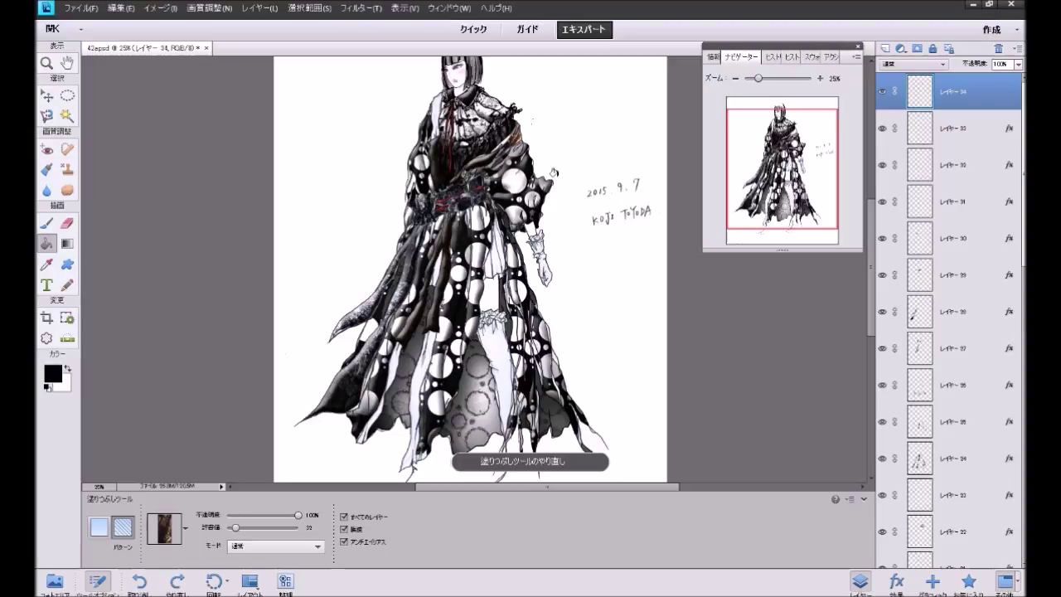
pyautogui.click(820, 79)
pyautogui.scroll(5, 472, 270)
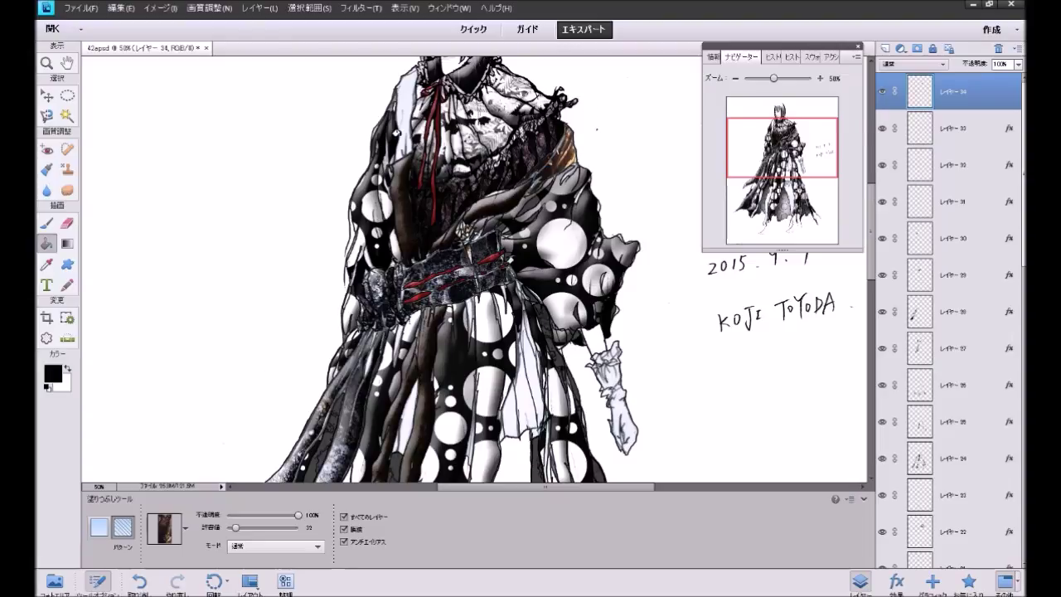
# Step: Fill the collar gaps and white ribbon strips in the lower robe with brown pattern
pyautogui.click(400, 136)
pyautogui.click(407, 68)
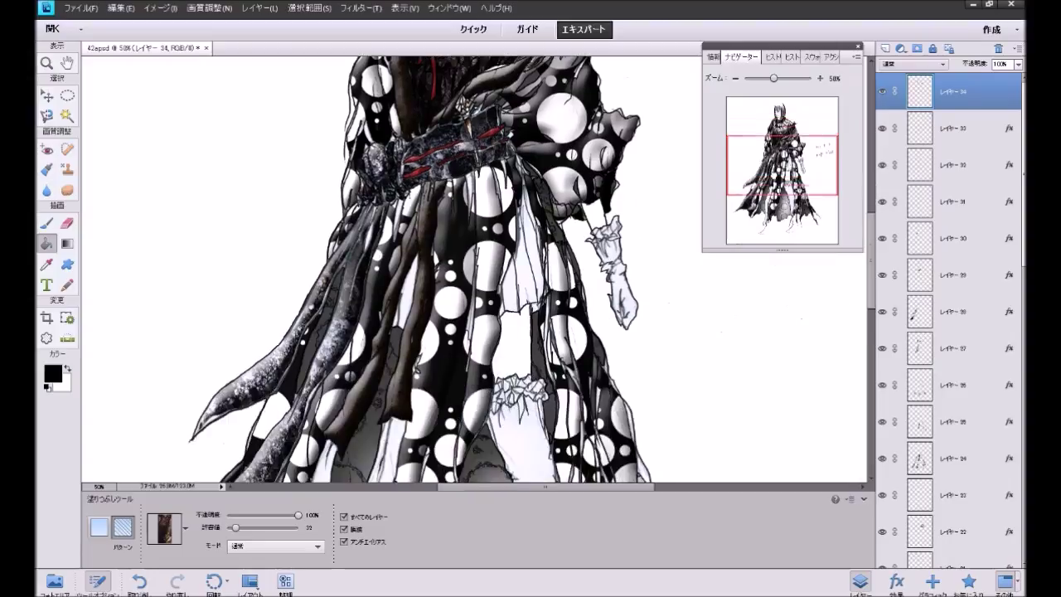
pyautogui.moveTo(774, 155); pyautogui.dragTo(774, 207)
pyautogui.click(362, 279)
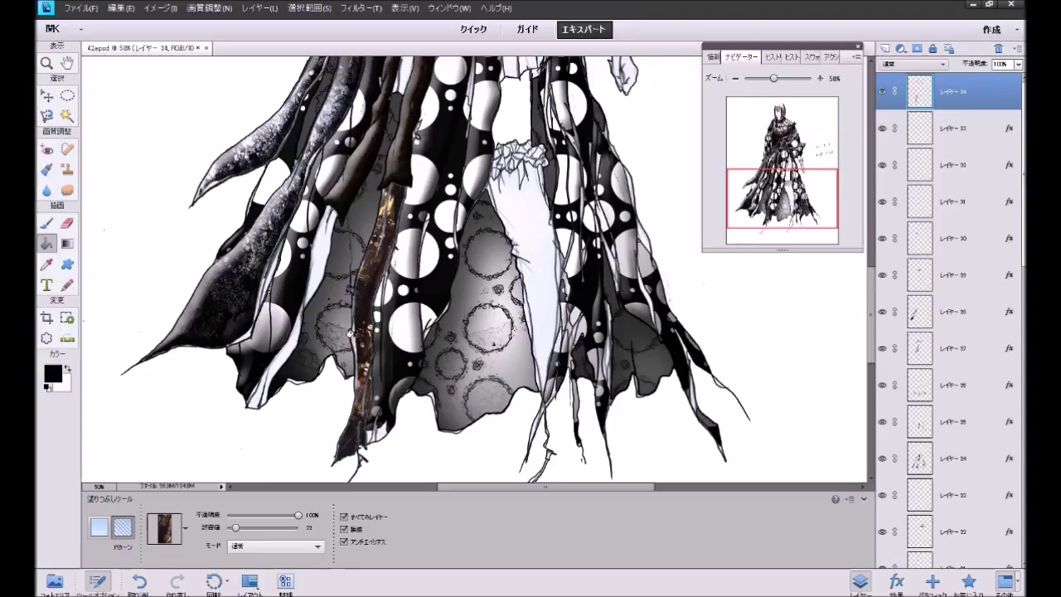
pyautogui.click(350, 332)
pyautogui.click(351, 373)
pyautogui.click(254, 393)
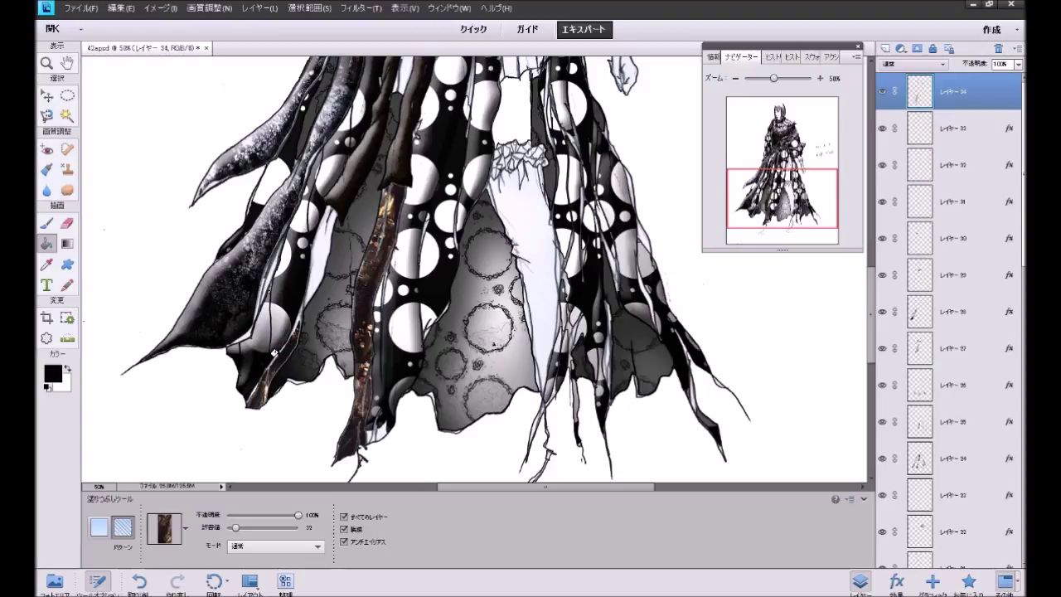
pyautogui.click(315, 272)
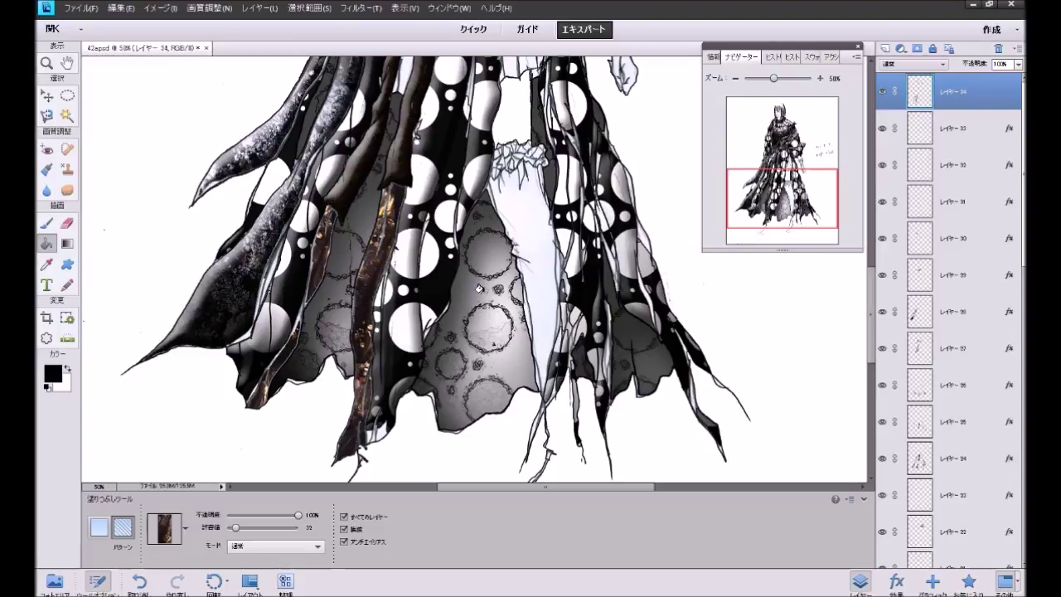
# Step: Set Pattern Stamp to the brown texture at about 30 px, undoing a trial stroke
pyautogui.click(67, 170)
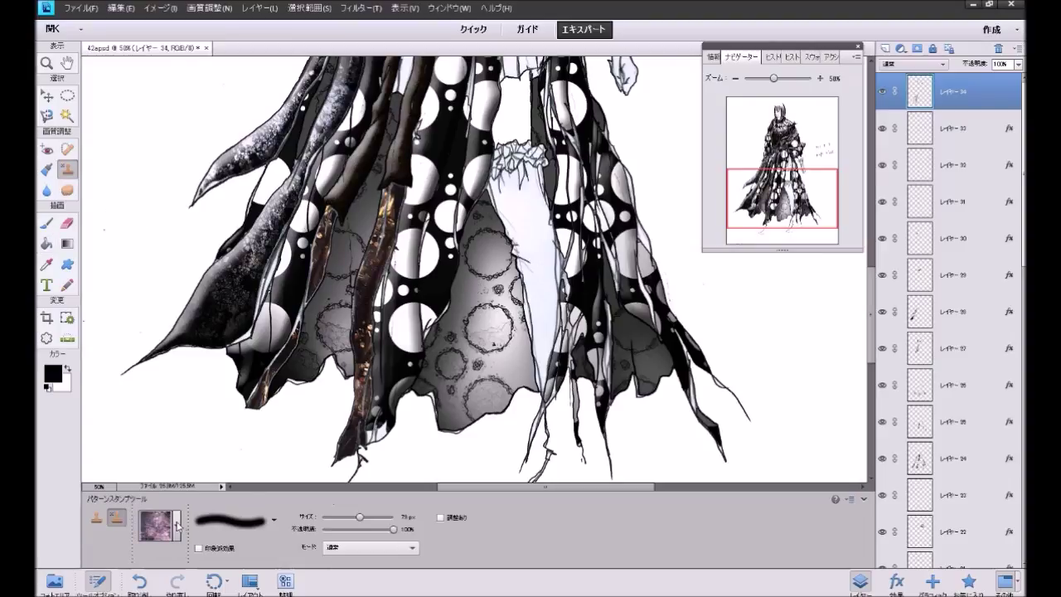
pyautogui.click(177, 526)
pyautogui.click(93, 437)
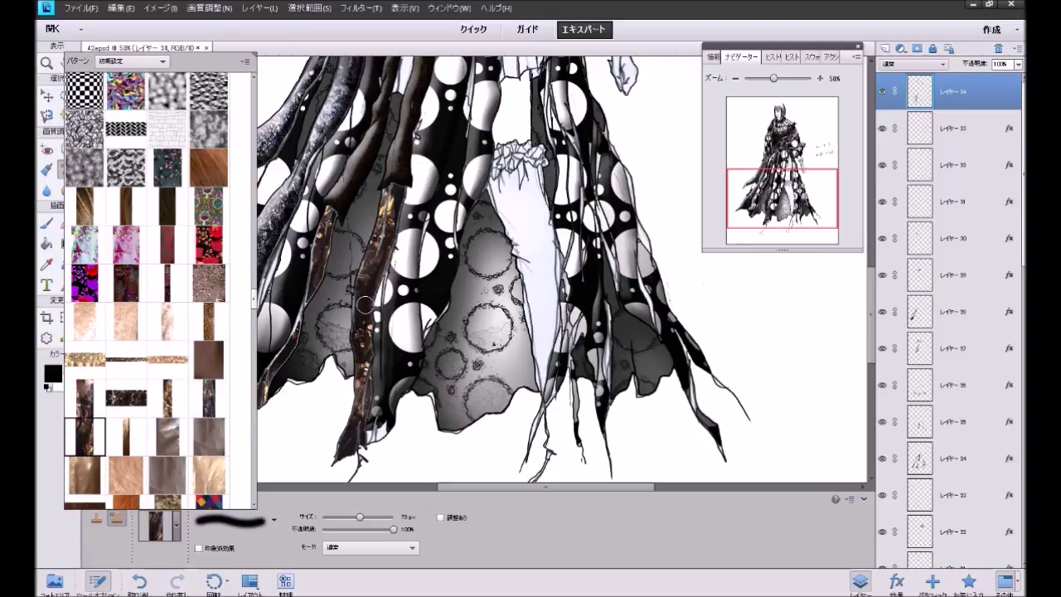
pyautogui.click(343, 521)
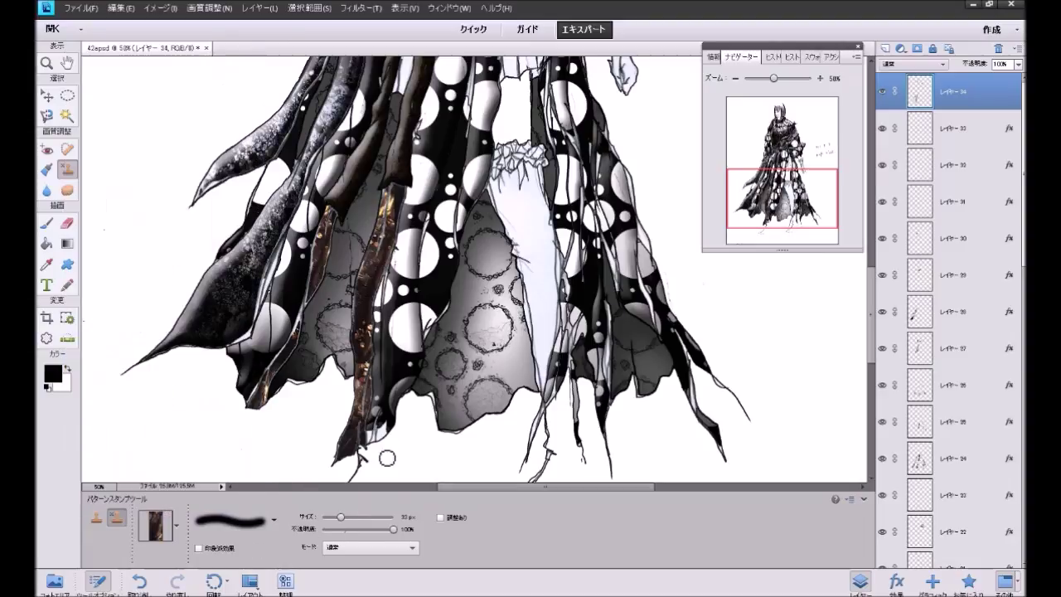
pyautogui.keyDown('shift'); pyautogui.click(368, 368); pyautogui.keyUp('shift')
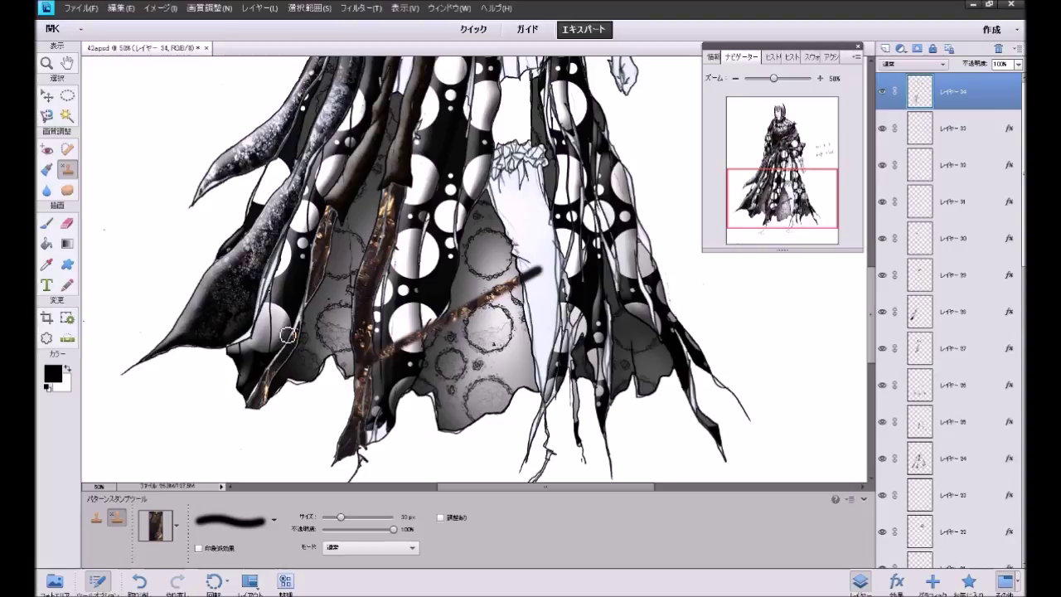
pyautogui.hotkey('ctrl', 'z')
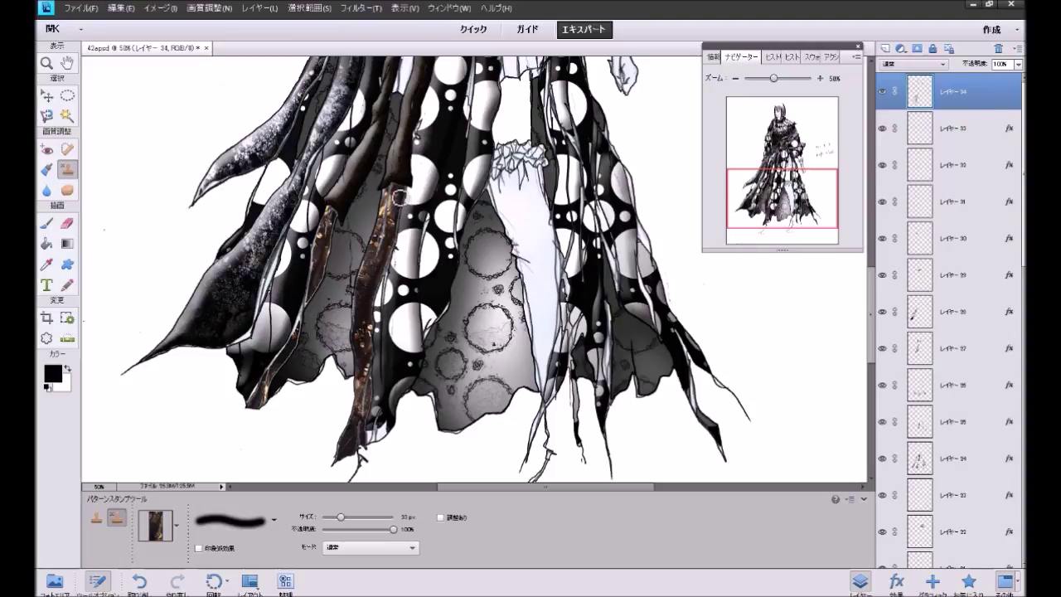
pyautogui.moveTo(769, 210)
pyautogui.mouseDown()
pyautogui.moveTo(770, 154)
pyautogui.moveTo(782, 140)
pyautogui.mouseUp()
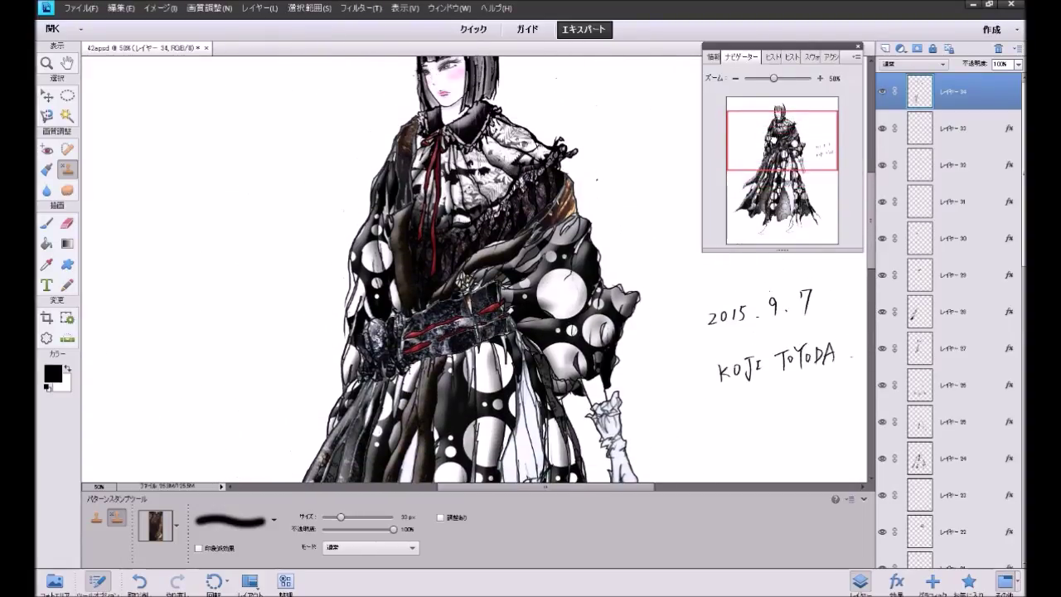
# Step: At 25% zoom, try favourite styles and a lighting effect, then undo them
pyautogui.hotkey('ctrl', '-')
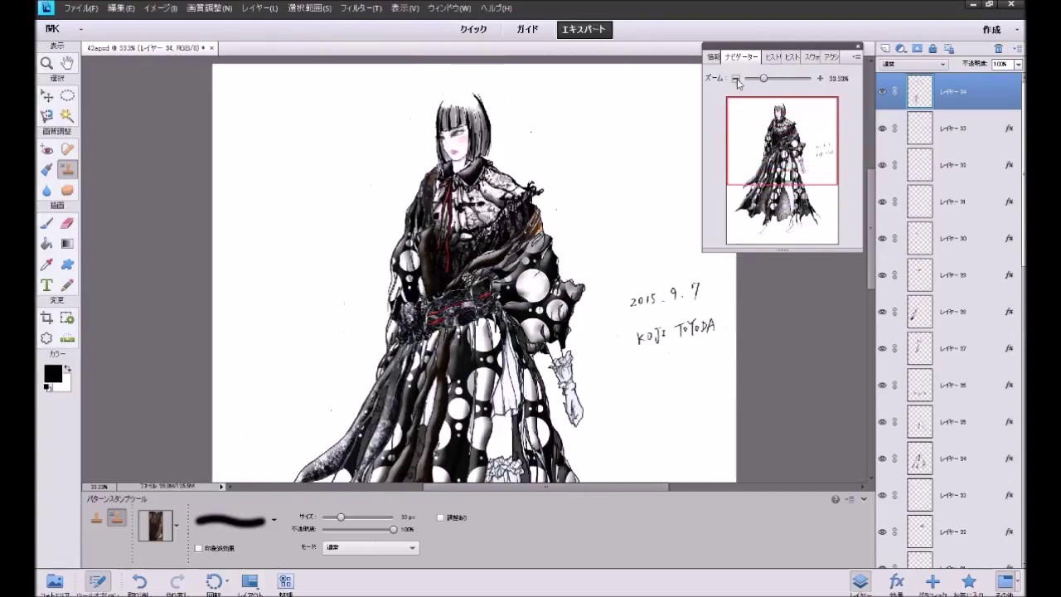
pyautogui.hotkey('ctrl', '-')
pyautogui.moveTo(775, 167); pyautogui.dragTo(787, 246)
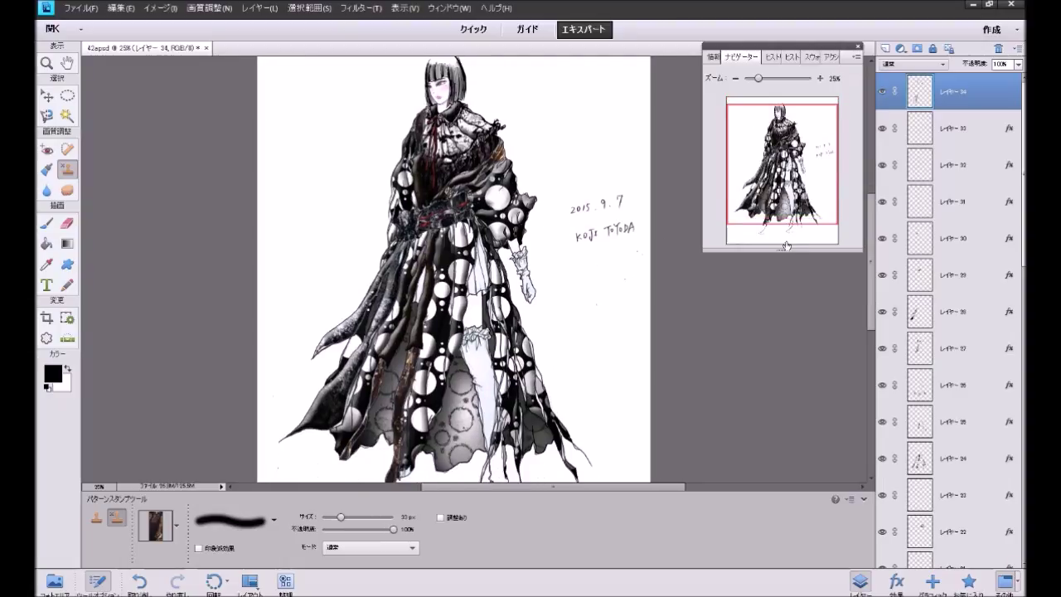
pyautogui.click(972, 584)
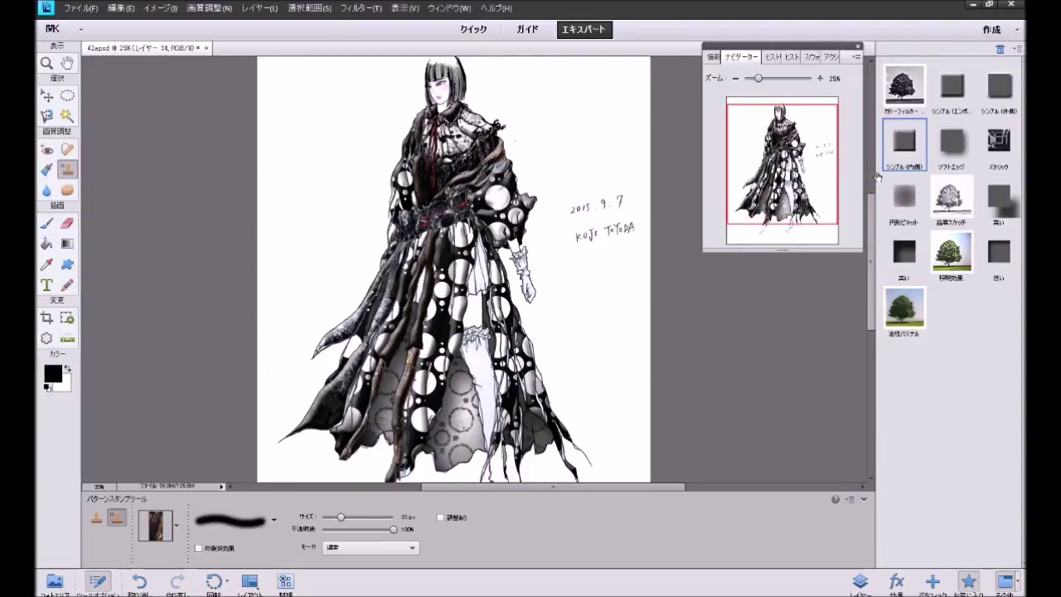
pyautogui.hotkey('ctrl', 'z')
pyautogui.click(952, 255)
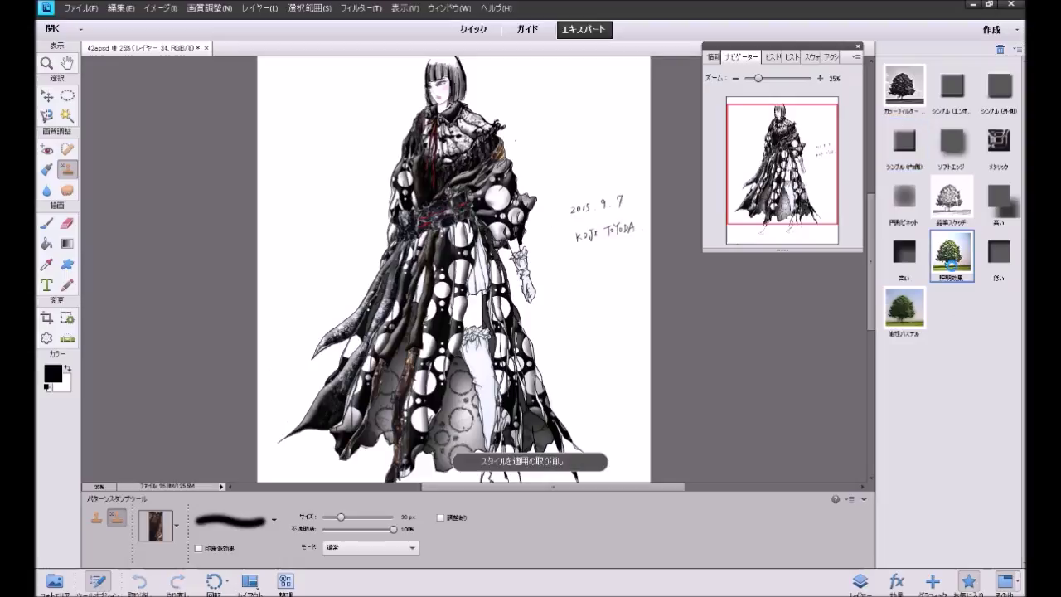
pyautogui.hotkey('ctrl', 'z')
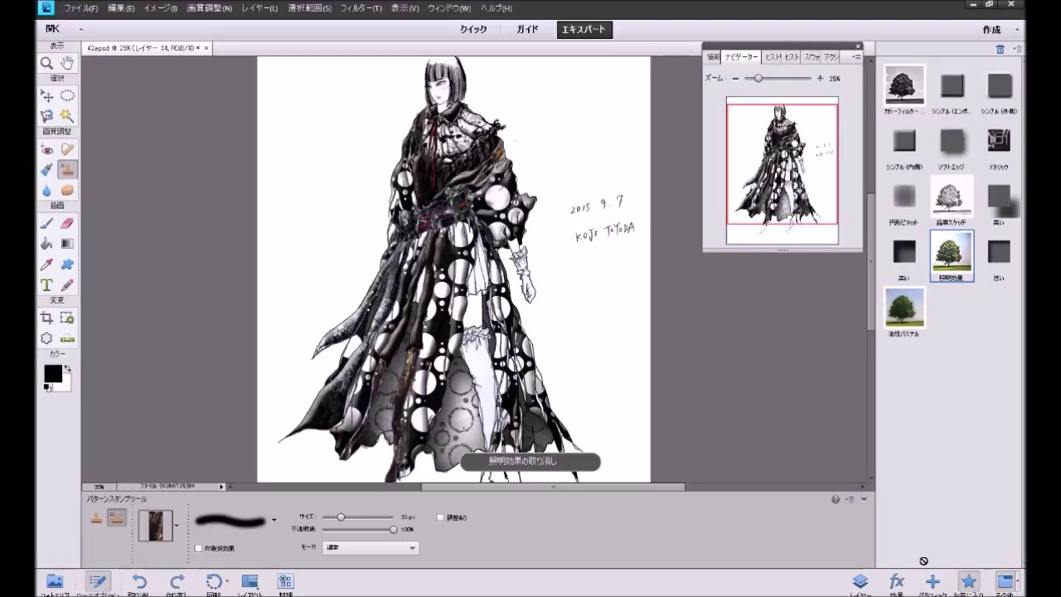
# Step: Give layer 34 a 3 px black stroke via Layer Style settings
pyautogui.click(859, 580)
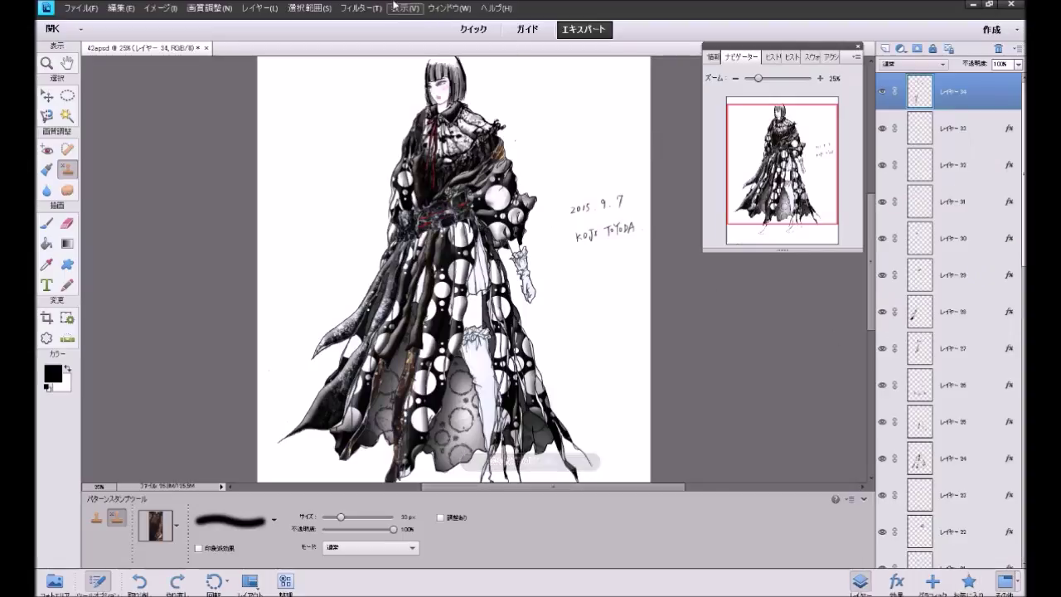
pyautogui.click(259, 8)
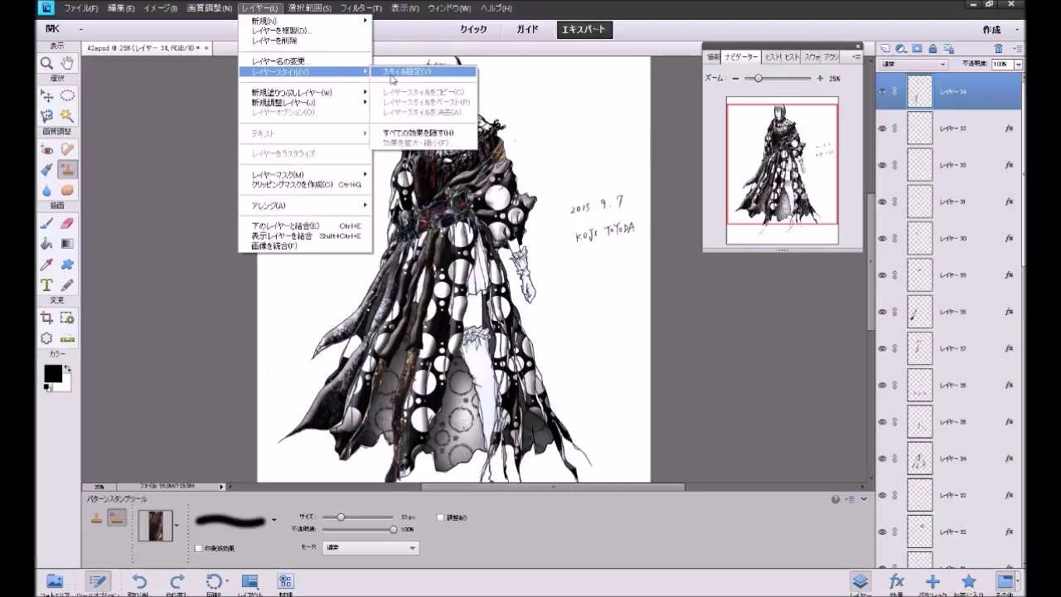
pyautogui.moveTo(282, 73)
pyautogui.click(514, 73)
pyautogui.click(735, 412)
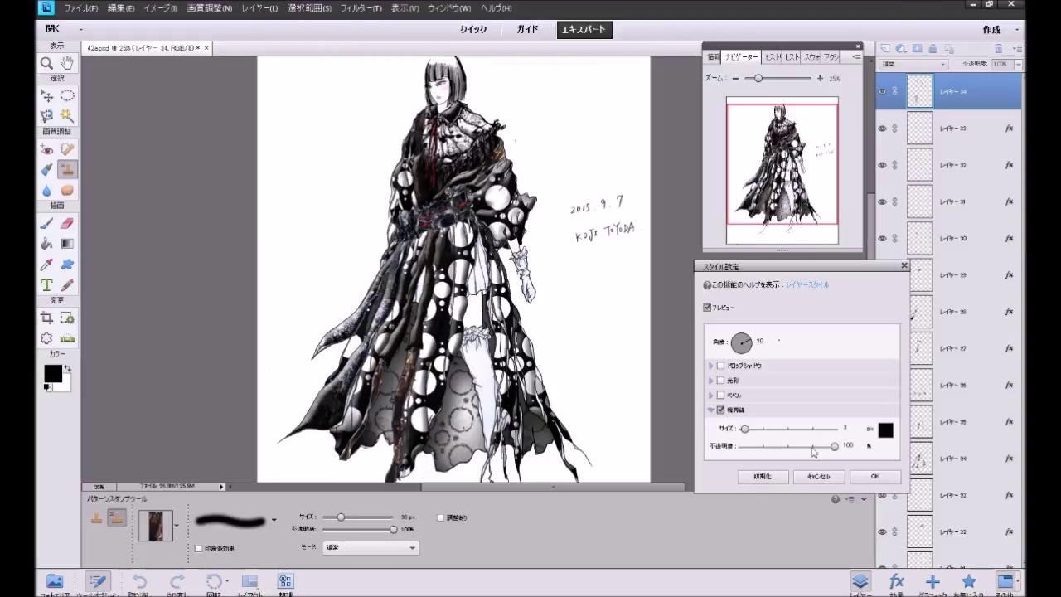
pyautogui.click(881, 471)
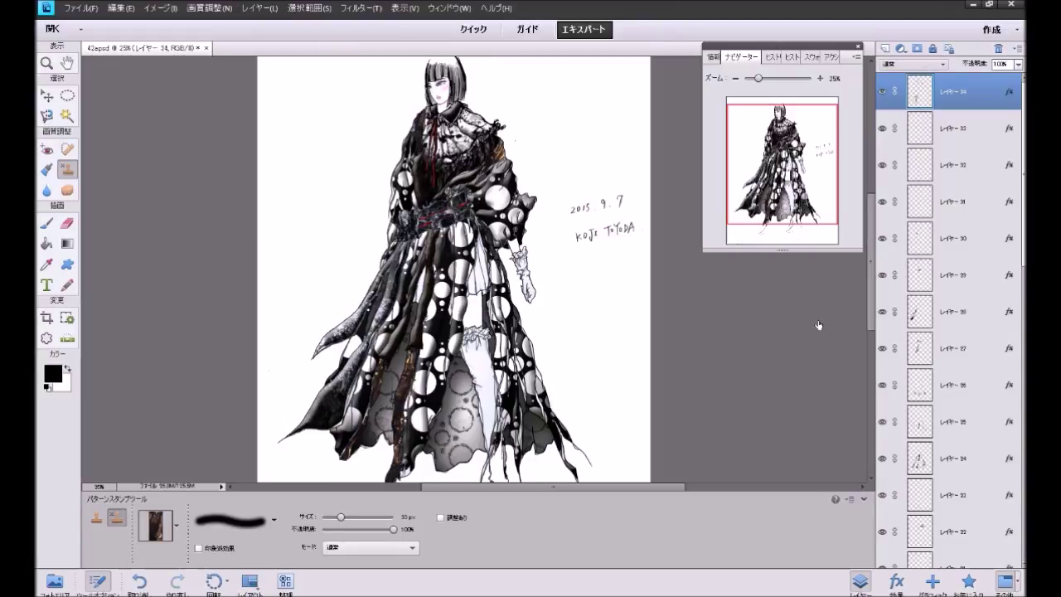
pyautogui.moveTo(774, 155)
pyautogui.mouseDown()
pyautogui.moveTo(777, 181)
pyautogui.moveTo(778, 164)
pyautogui.mouseUp()
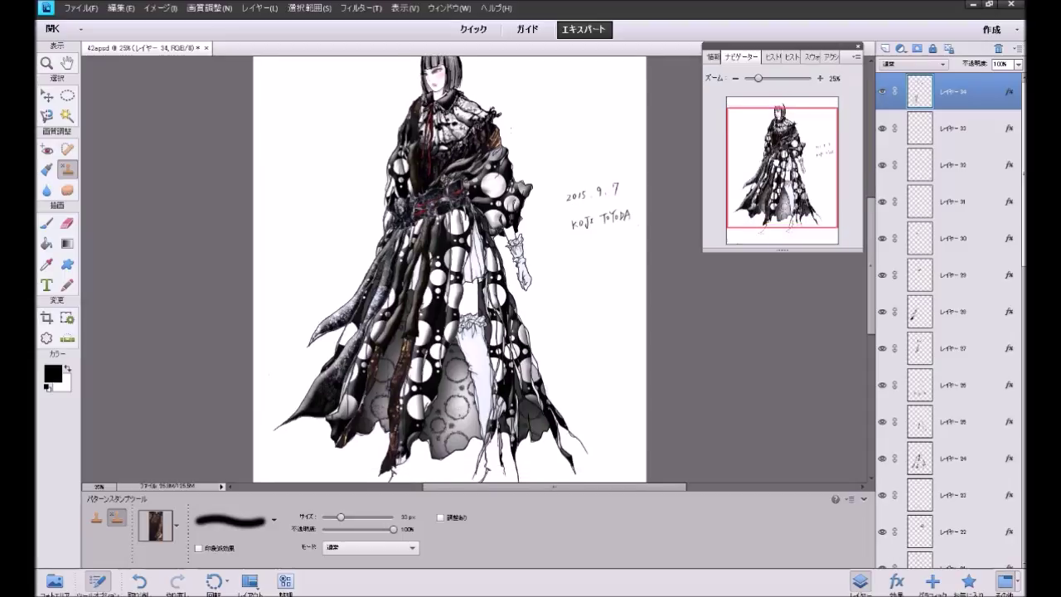
pyautogui.moveTo(778, 162); pyautogui.dragTo(777, 173)
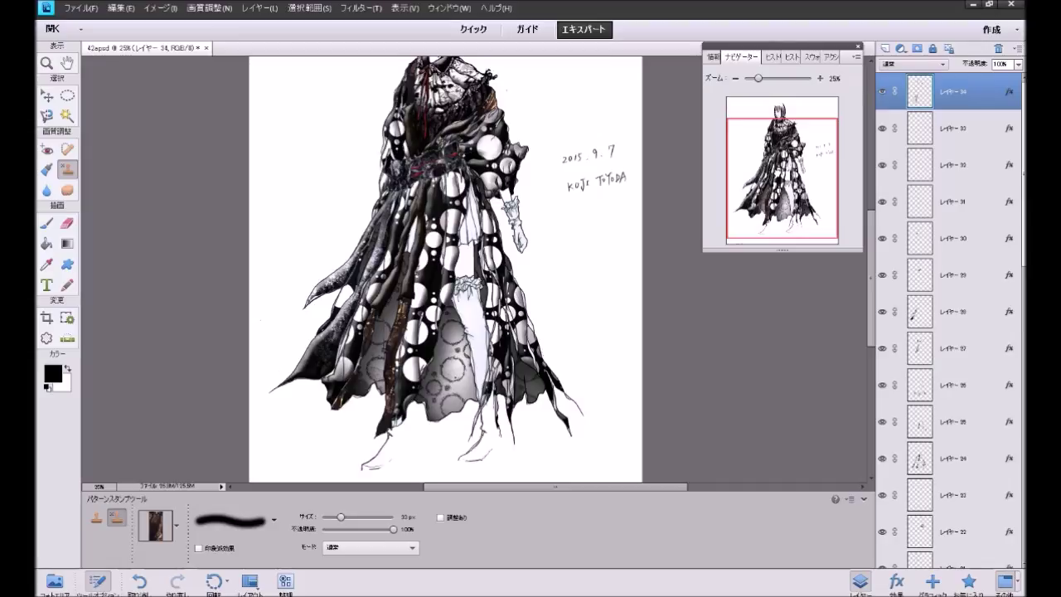
pyautogui.moveTo(779, 172); pyautogui.dragTo(779, 158)
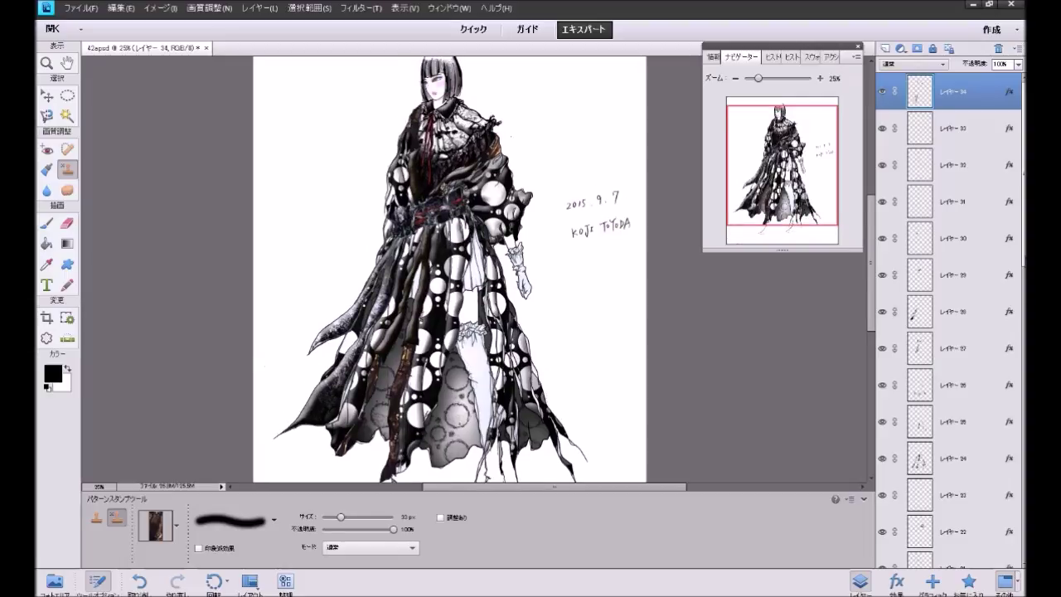
pyautogui.scroll(-3, 965, 489)
pyautogui.scroll(-3, 965, 488)
pyautogui.scroll(-3, 965, 489)
# Step: Select レイヤー 7 and set the Brush tool to 407 px
pyautogui.scroll(-2, 966, 488)
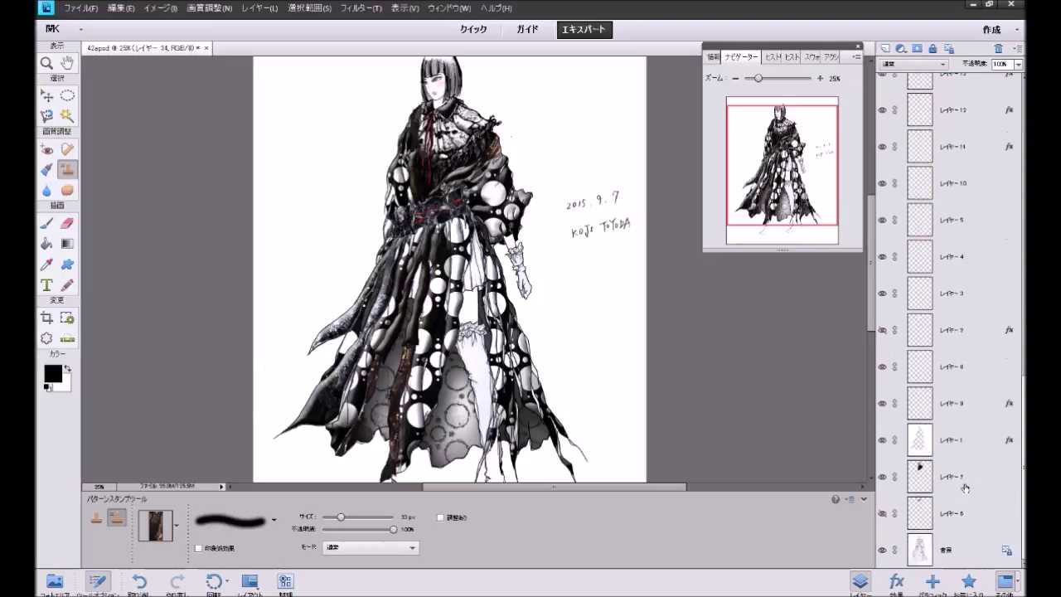
pyautogui.click(944, 487)
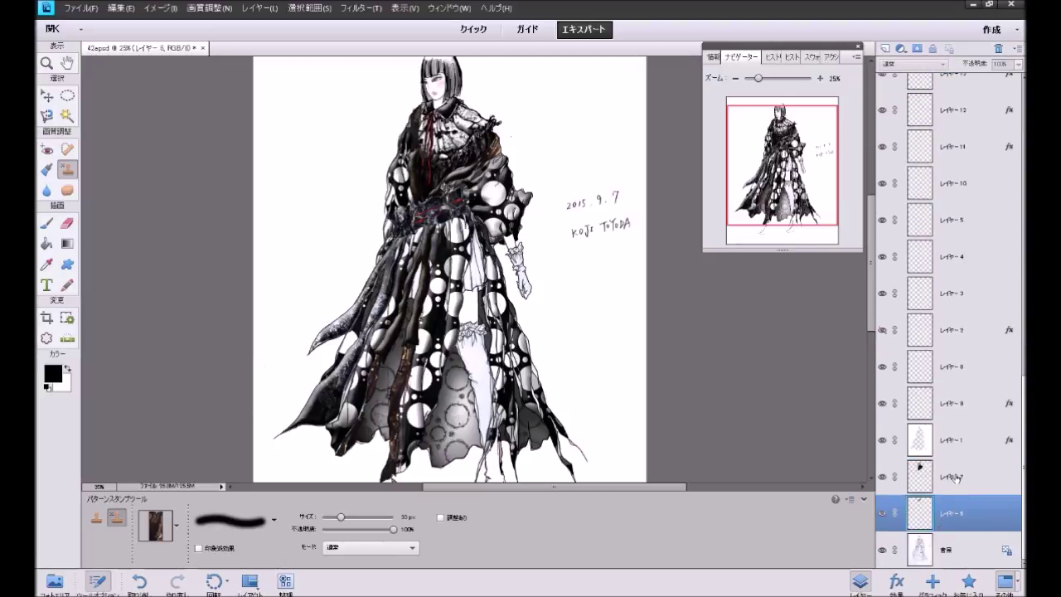
pyautogui.click(46, 222)
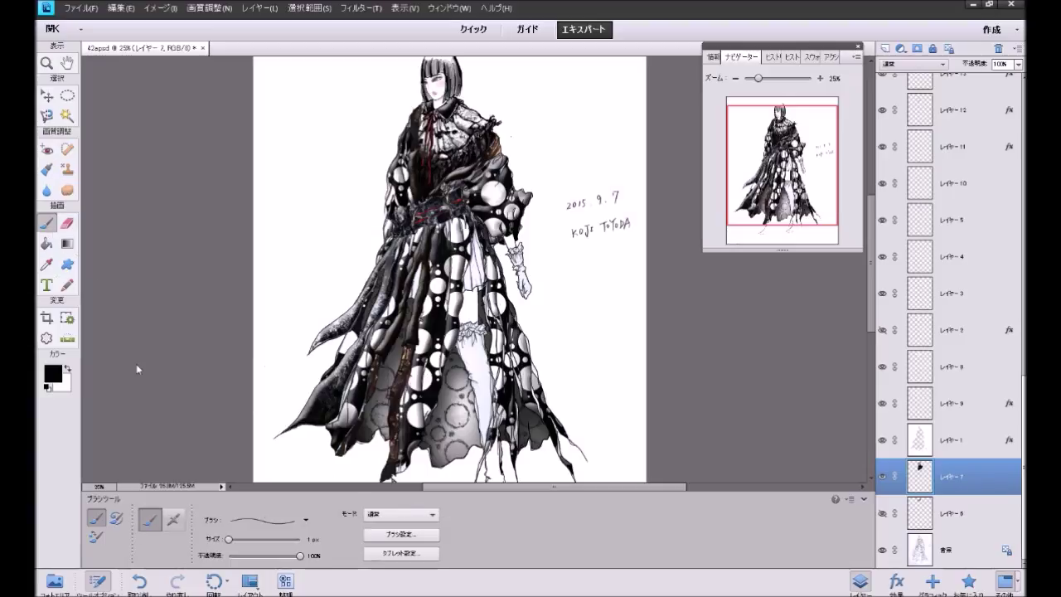
pyautogui.click(269, 539)
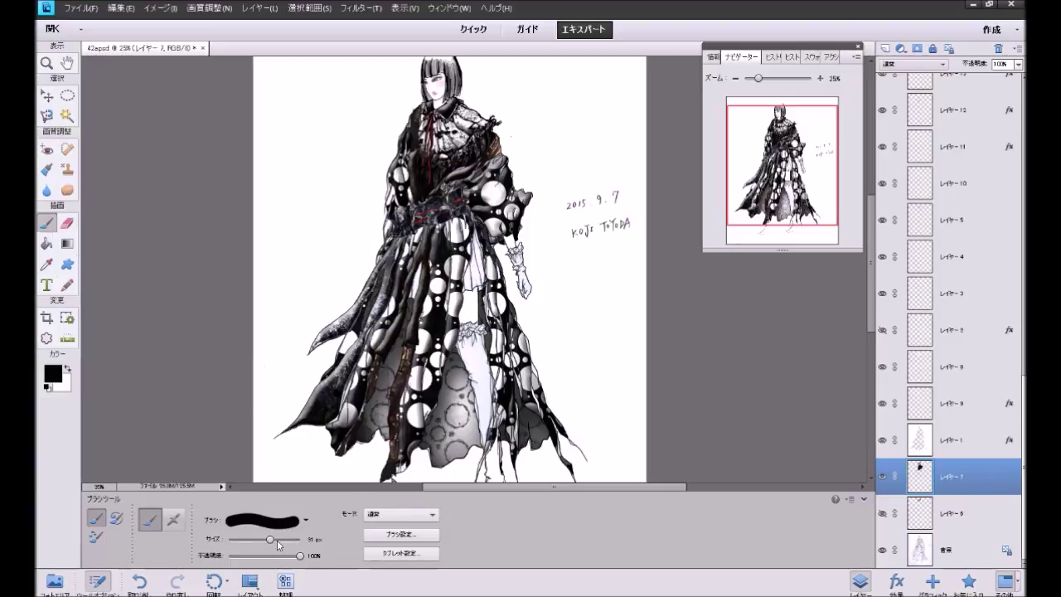
pyautogui.click(278, 539)
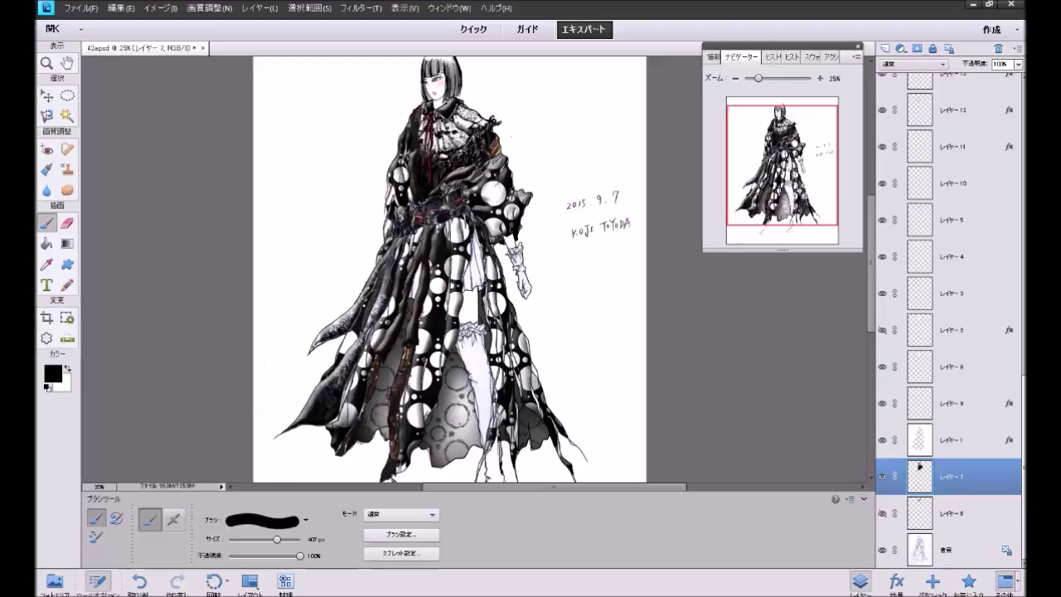
# Step: Paint broad black shading over the sash, left shoulder and left side of the robe
pyautogui.click(494, 191)
pyautogui.moveTo(456, 166)
pyautogui.mouseDown()
pyautogui.moveTo(456, 216)
pyautogui.moveTo(423, 220)
pyautogui.moveTo(390, 257)
pyautogui.mouseUp()
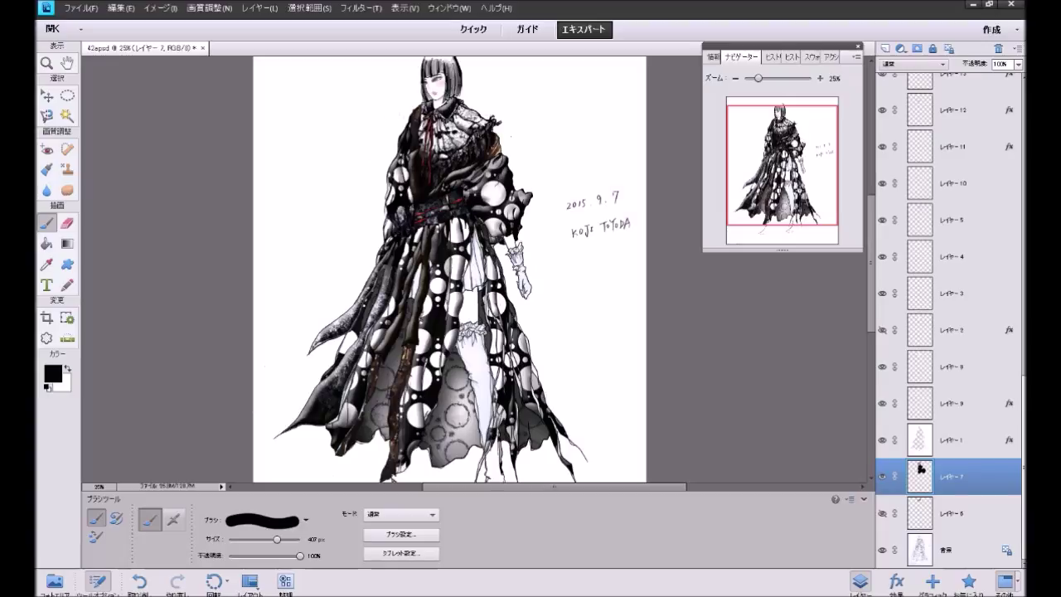
pyautogui.click(393, 184)
pyautogui.moveTo(382, 272)
pyautogui.mouseDown()
pyautogui.moveTo(344, 348)
pyautogui.moveTo(336, 400)
pyautogui.mouseUp()
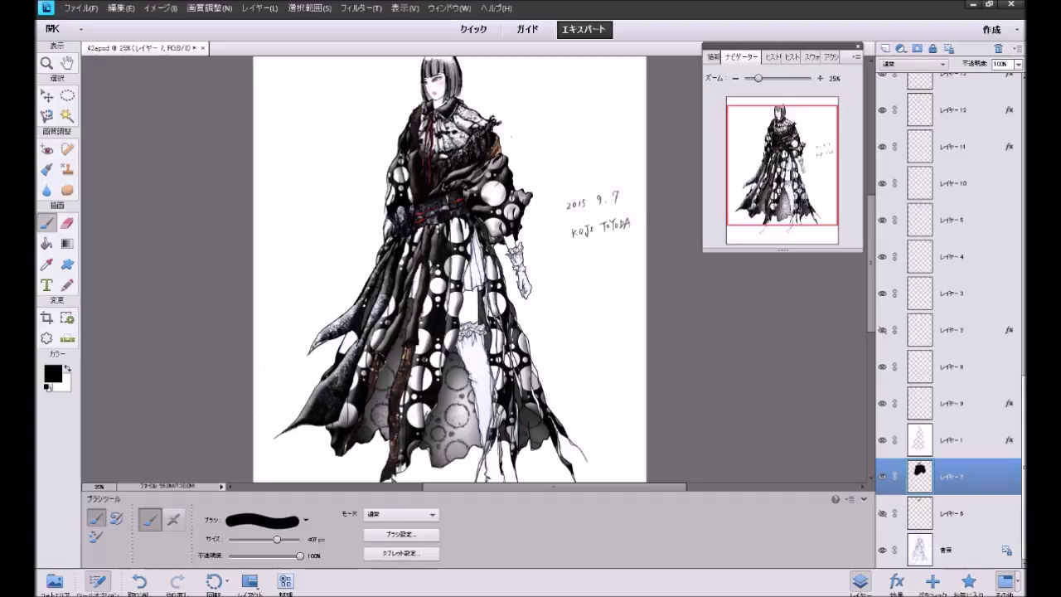
pyautogui.moveTo(319, 332); pyautogui.dragTo(308, 405)
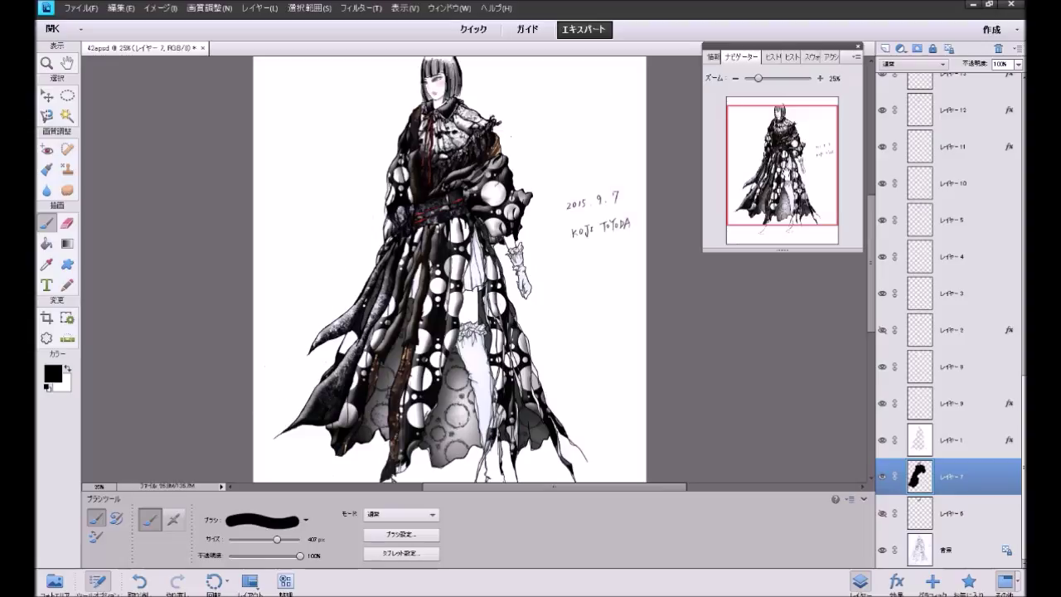
pyautogui.moveTo(730, 224); pyautogui.dragTo(730, 251)
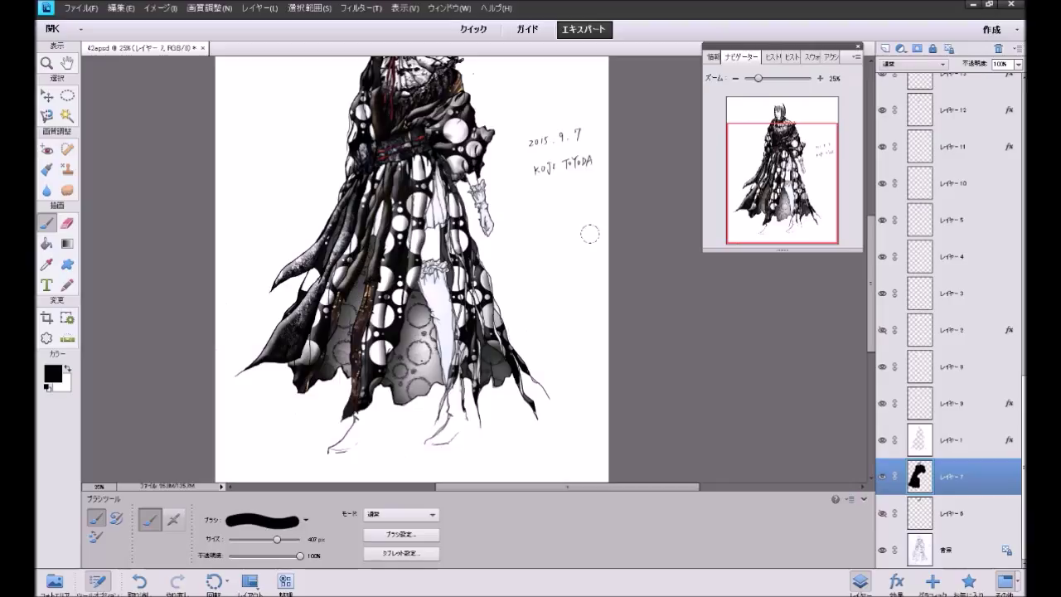
pyautogui.moveTo(786, 183); pyautogui.dragTo(786, 165)
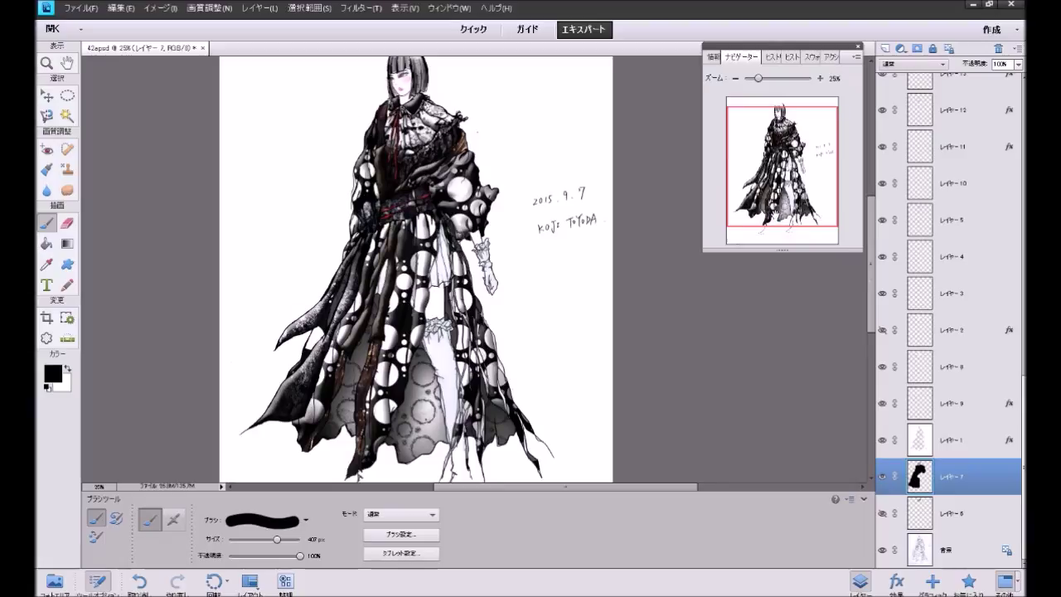
# Step: Check the drawing at 50%, then zoom out to center the whole figure
pyautogui.click(820, 78)
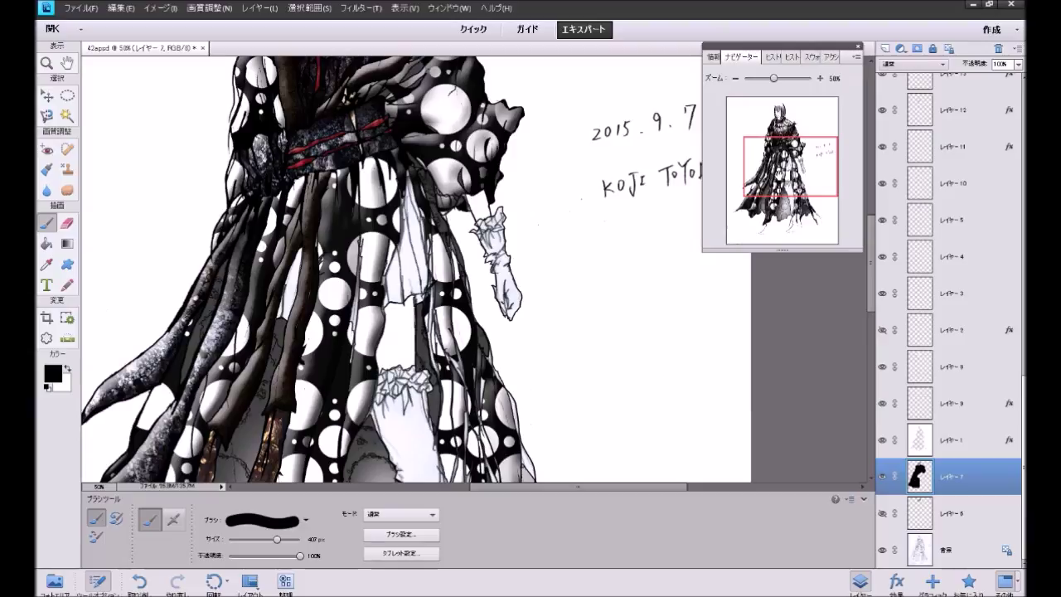
pyautogui.moveTo(794, 170); pyautogui.dragTo(784, 139)
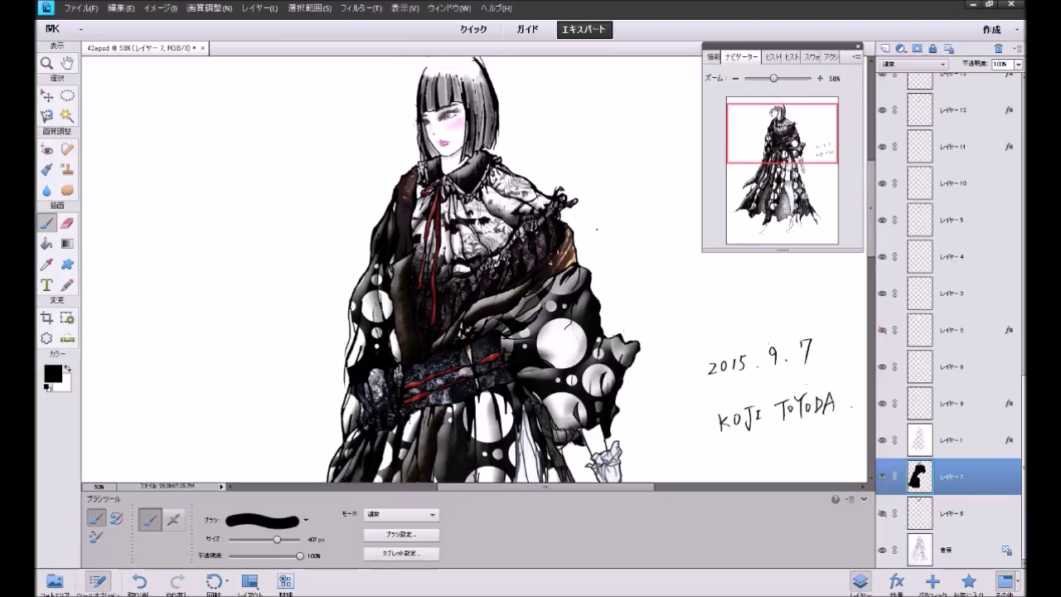
pyautogui.click(736, 79)
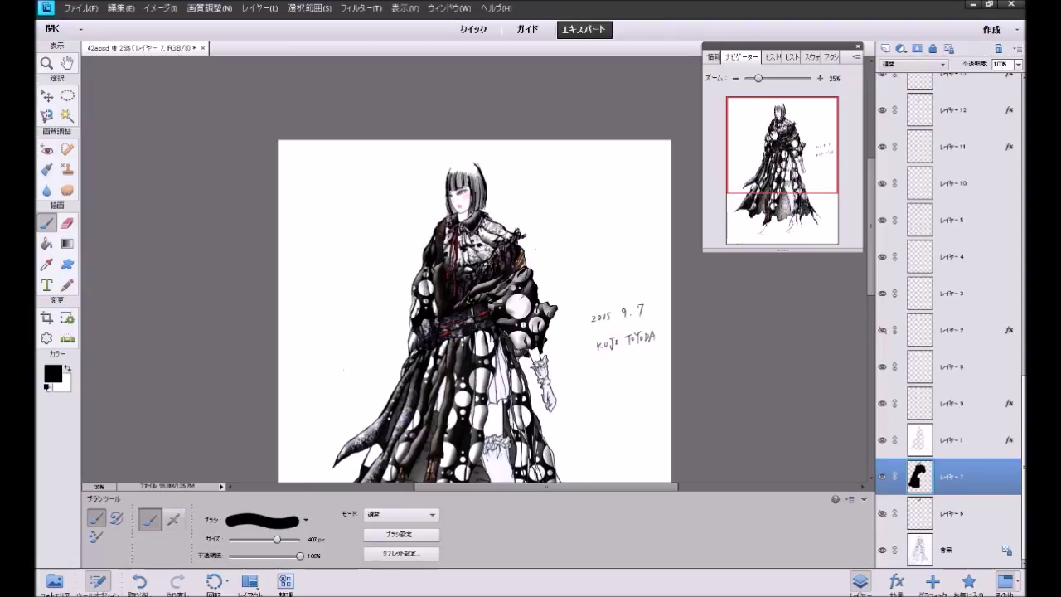
pyautogui.moveTo(775, 135); pyautogui.dragTo(792, 158)
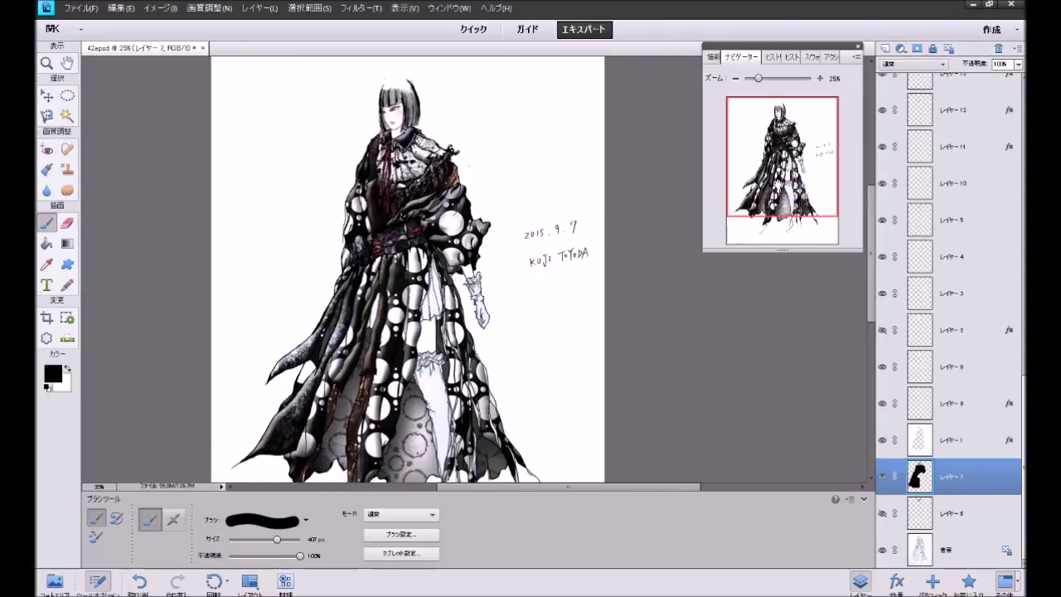
pyautogui.moveTo(786, 169)
pyautogui.mouseDown()
pyautogui.moveTo(789, 182)
pyautogui.moveTo(787, 168)
pyautogui.mouseUp()
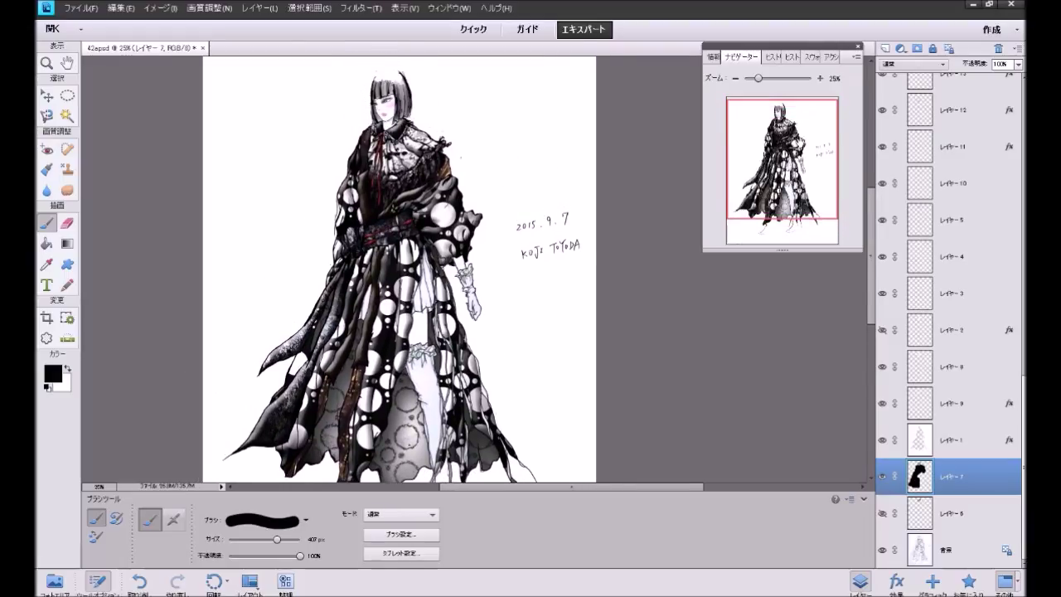
# Step: Frame the upper body and signature at 50%, hide Tool Options, and select Move
pyautogui.click(820, 78)
pyautogui.moveTo(796, 165)
pyautogui.mouseDown()
pyautogui.moveTo(783, 148)
pyautogui.moveTo(790, 158)
pyautogui.mouseUp()
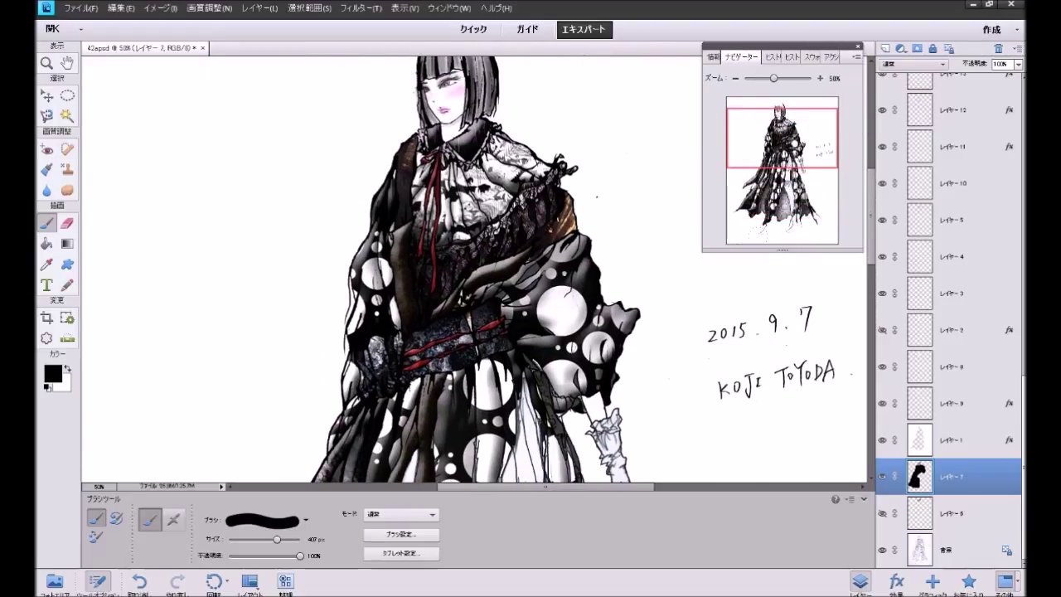
pyautogui.click(865, 500)
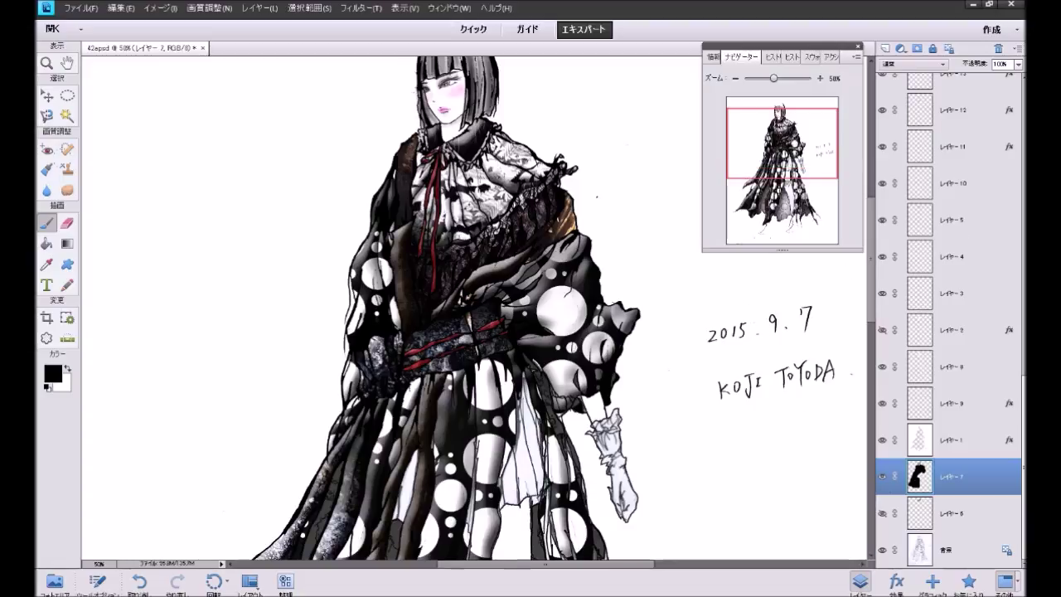
pyautogui.click(47, 96)
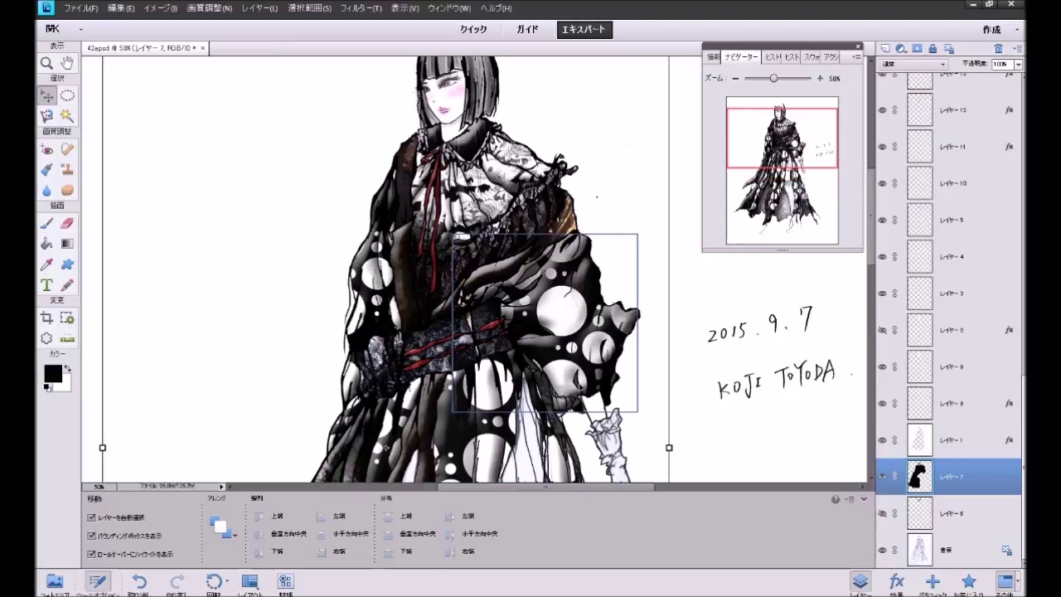
# Step: Select Layer 29 with the red sash and toggle its visibility off and on
pyautogui.scroll(5, 960, 374)
pyautogui.scroll(3, 960, 374)
pyautogui.scroll(3, 960, 374)
pyautogui.click(947, 279)
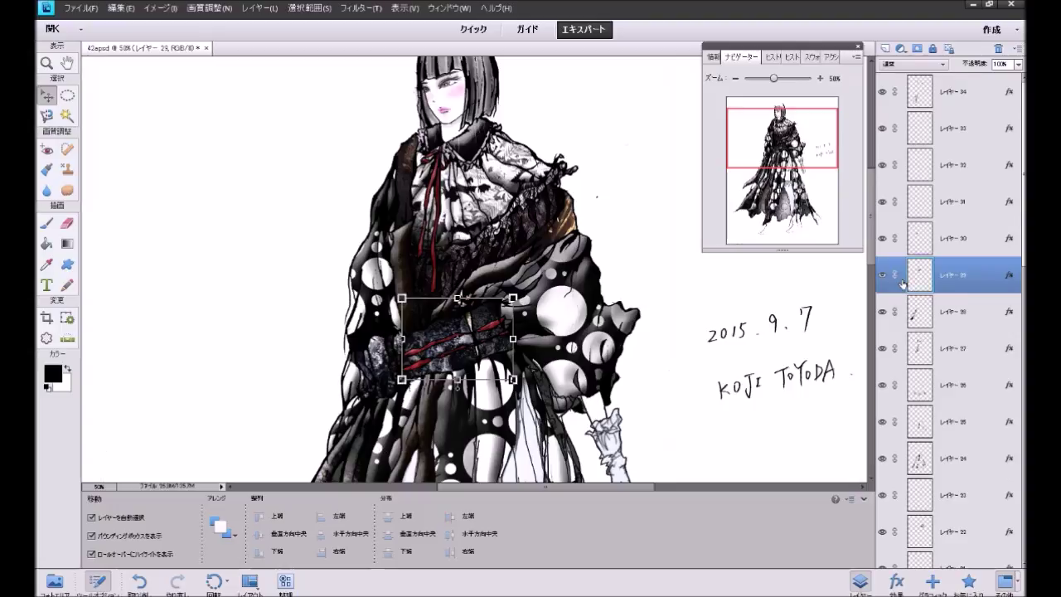
pyautogui.click(883, 280)
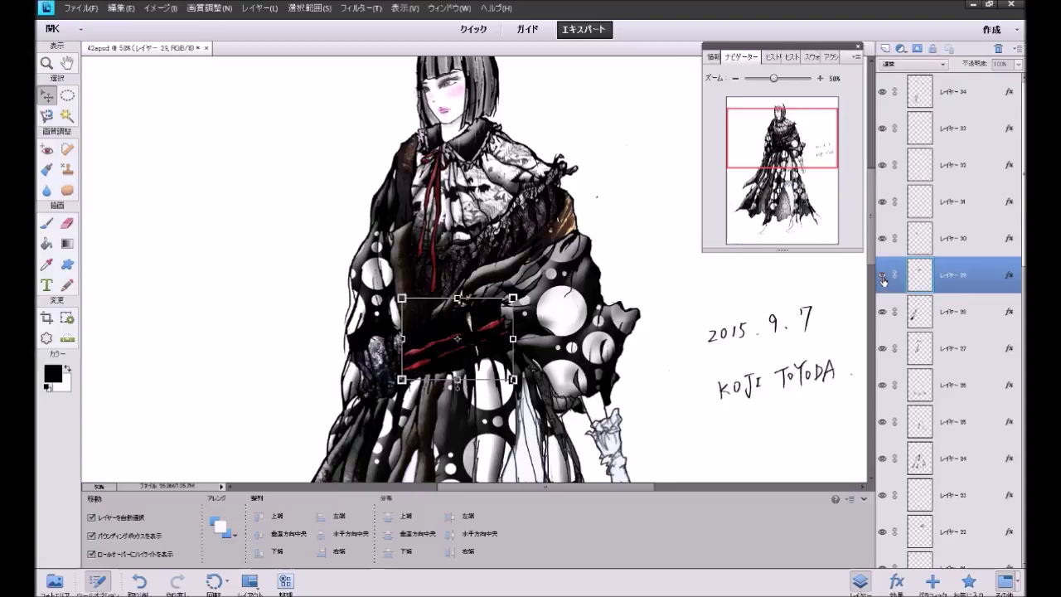
pyautogui.click(883, 280)
# Step: Try the Simple (Inner) favourite style on the sash, then undo it
pyautogui.click(969, 580)
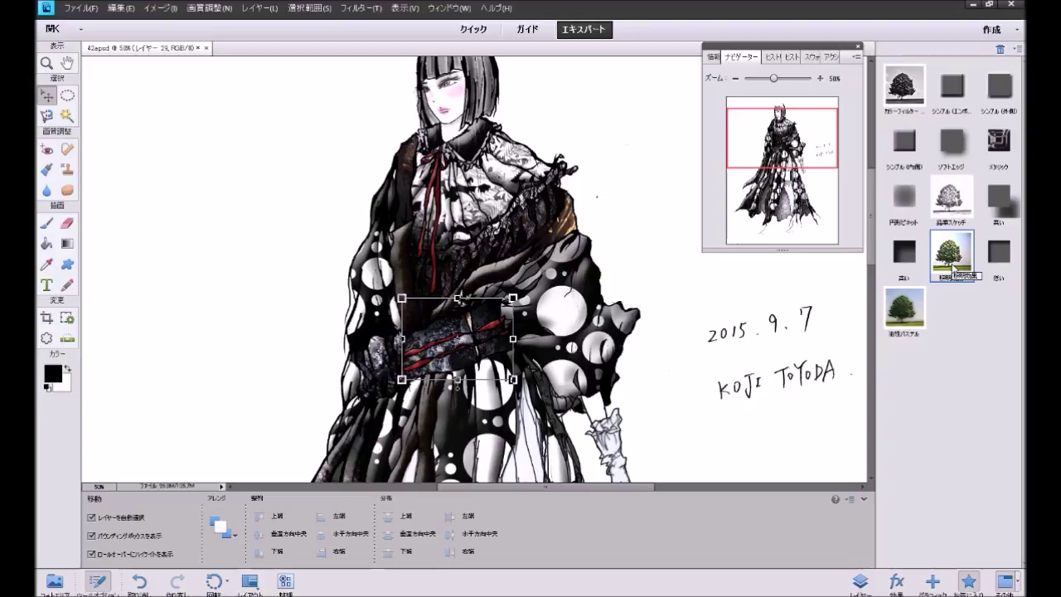
pyautogui.click(912, 151)
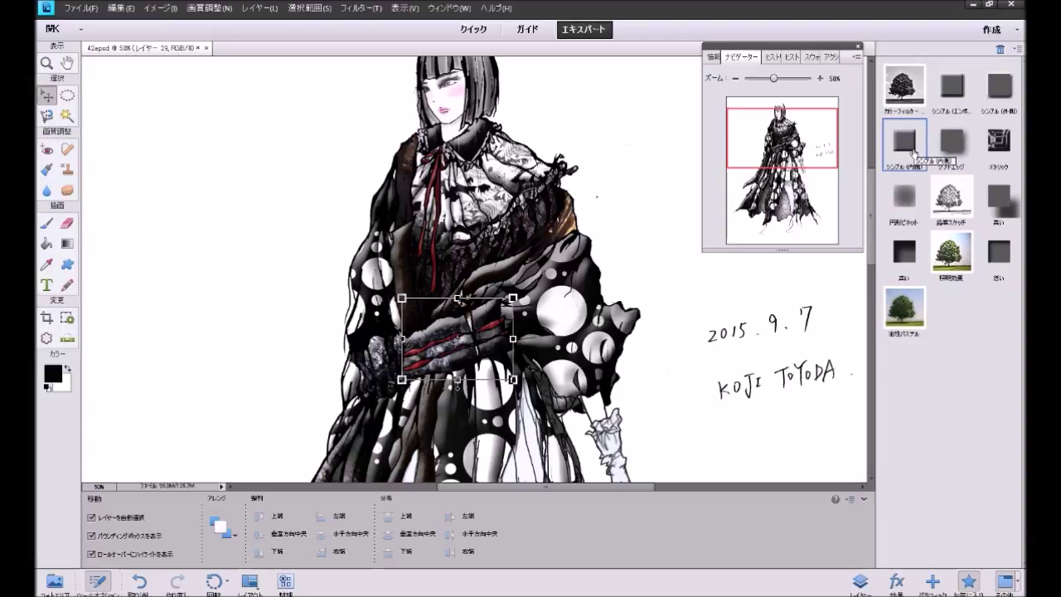
pyautogui.click(769, 293)
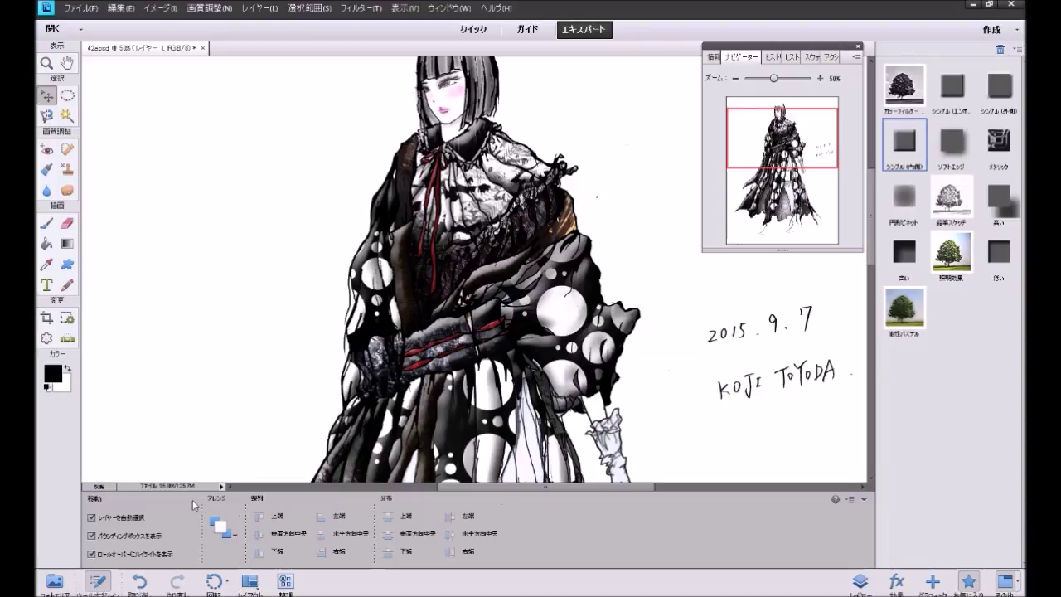
pyautogui.click(139, 583)
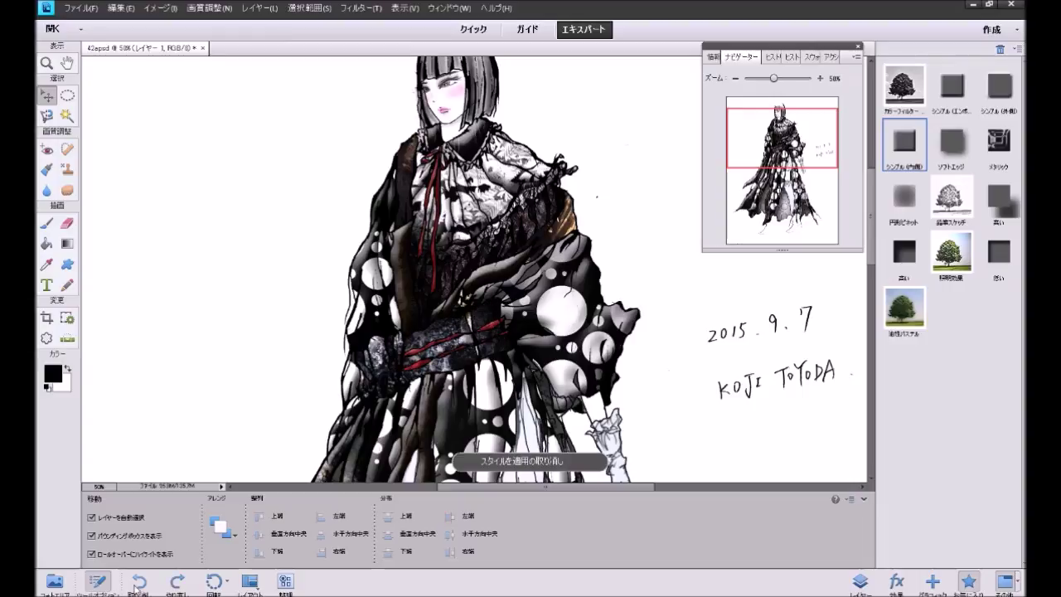
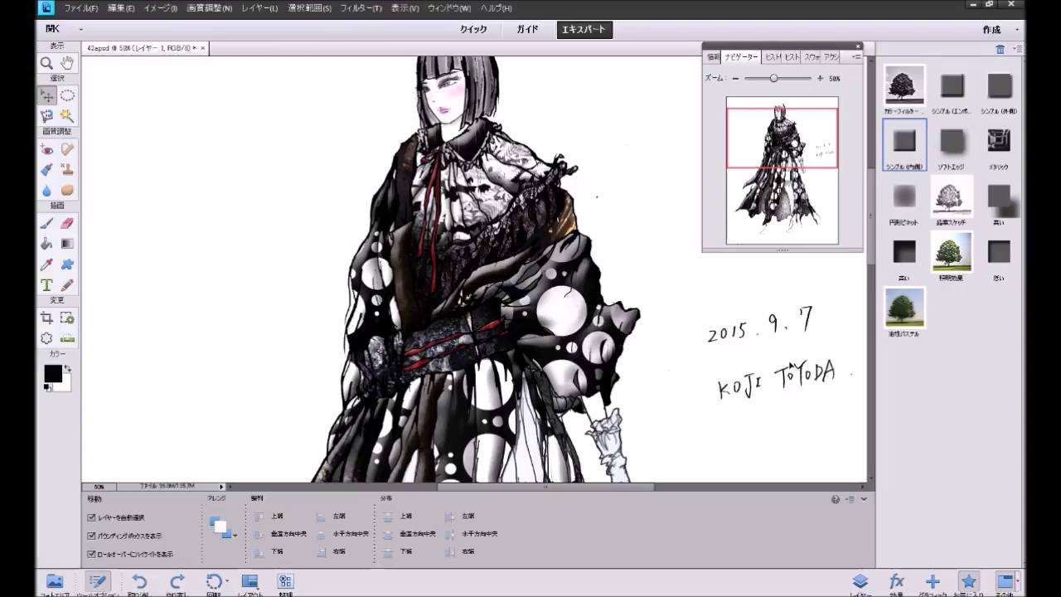
# Step: Select layer 32 holding the red sash and toggle its visibility to check it
pyautogui.click(859, 581)
pyautogui.click(948, 143)
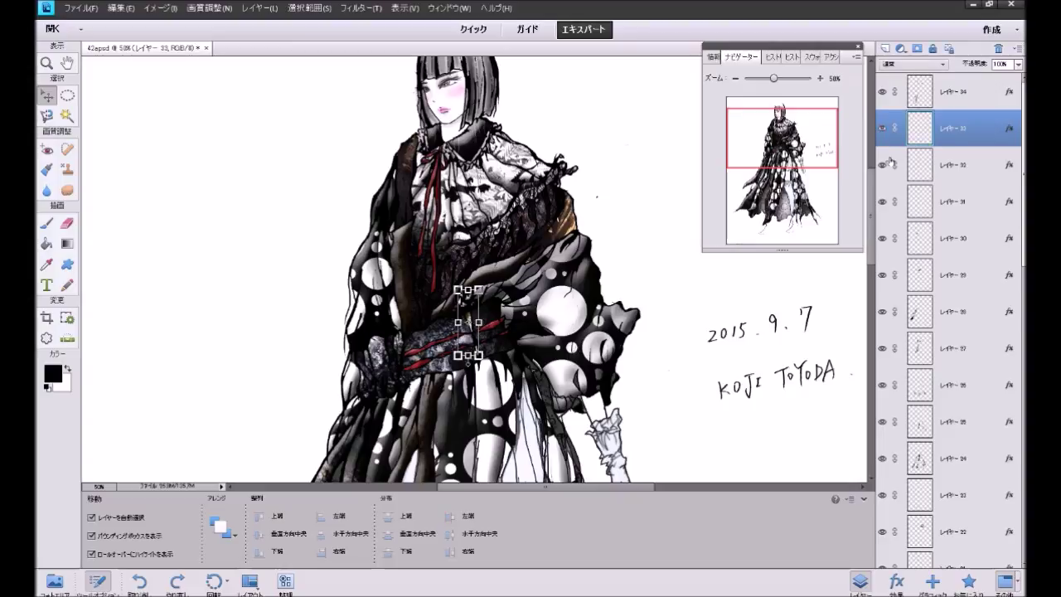
pyautogui.click(941, 170)
pyautogui.click(883, 167)
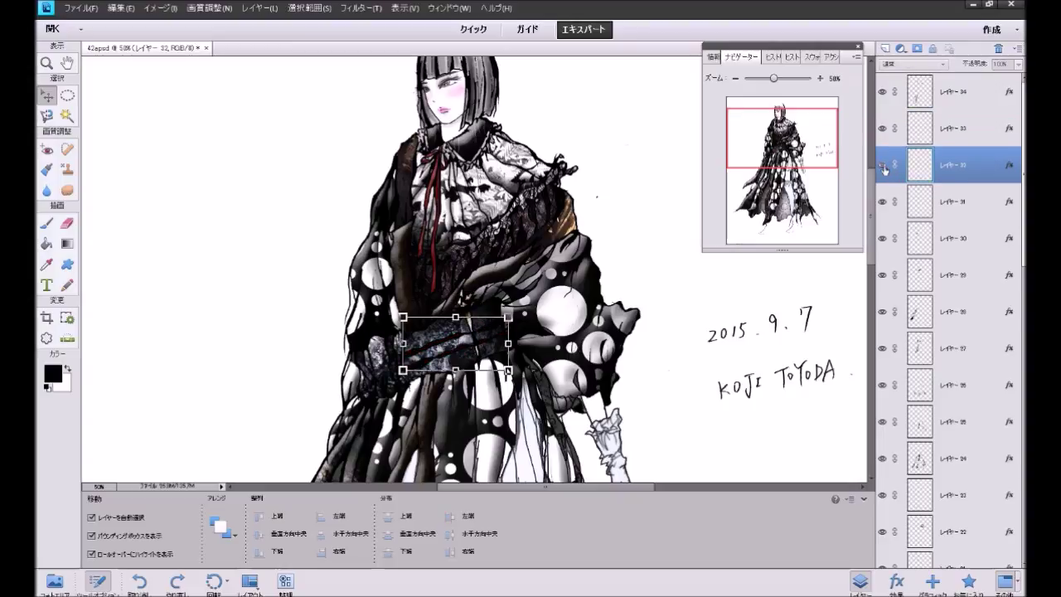
pyautogui.click(883, 166)
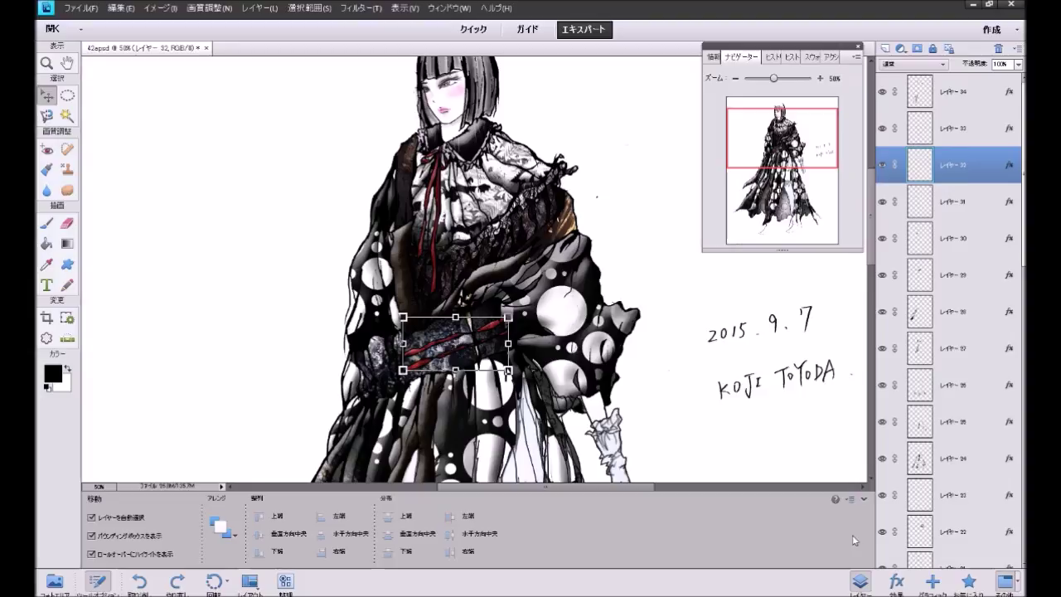
# Step: Give the sash the dark (濃い) favourite style after trying and undoing Metallic
pyautogui.click(968, 580)
pyautogui.click(1002, 155)
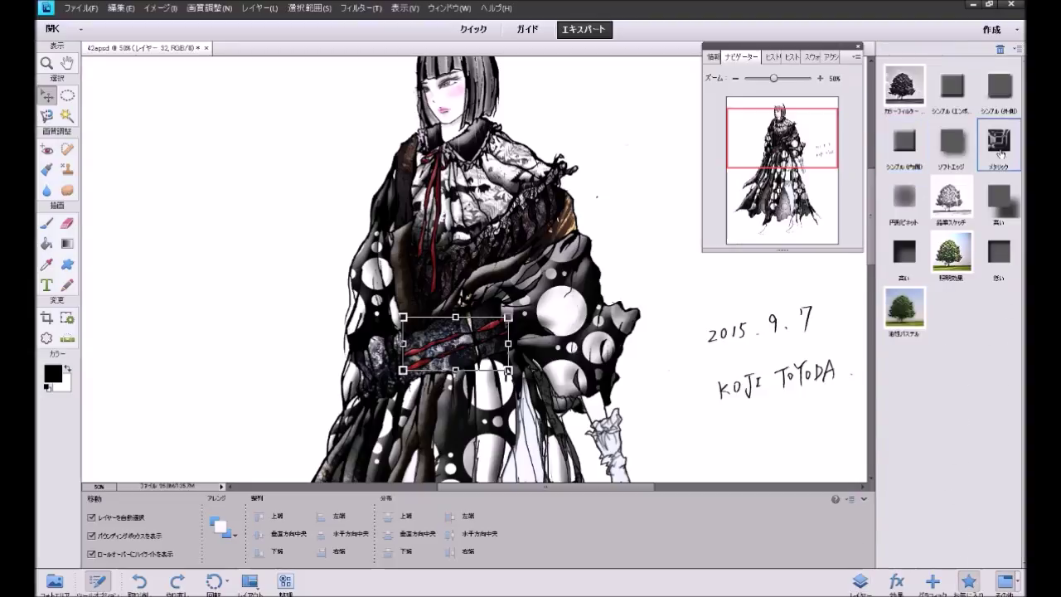
pyautogui.hotkey('ctrl', 'z')
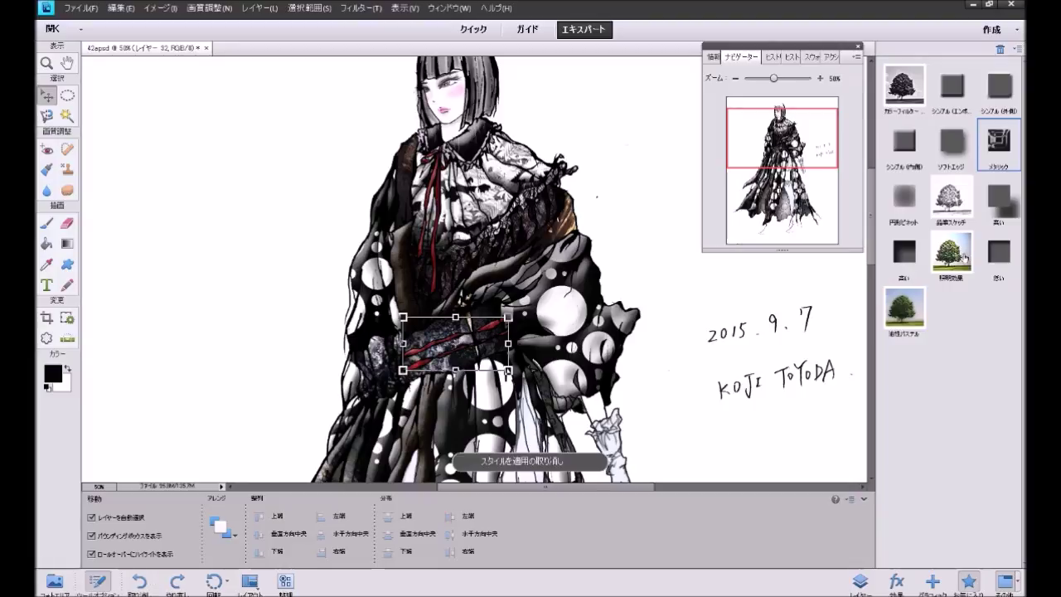
pyautogui.click(988, 255)
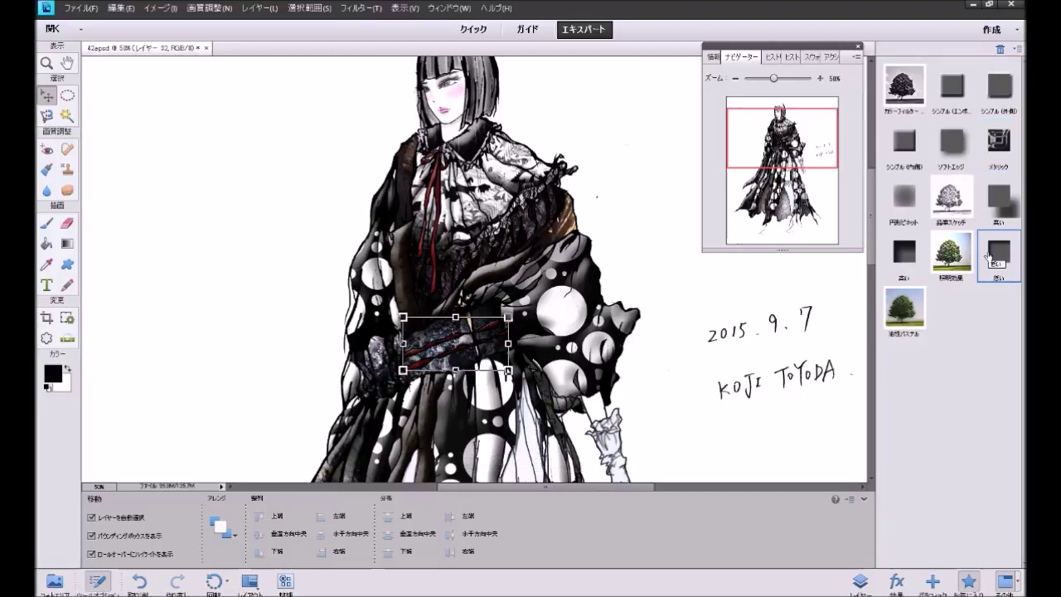
pyautogui.click(761, 296)
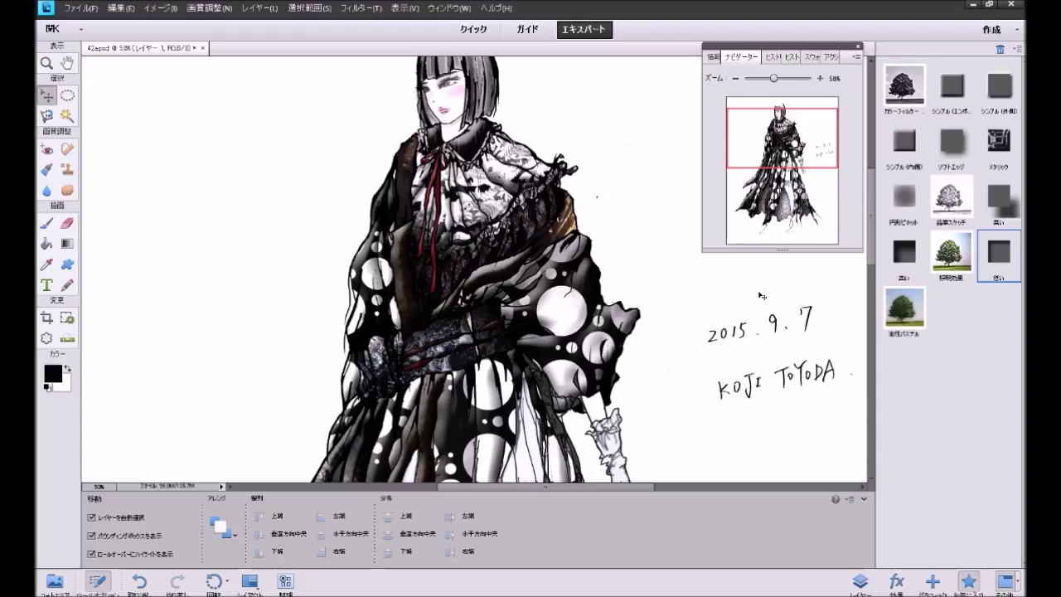
# Step: Zoom out to 25% and undo the Apply Style on the sash
pyautogui.click(736, 78)
pyautogui.click(735, 79)
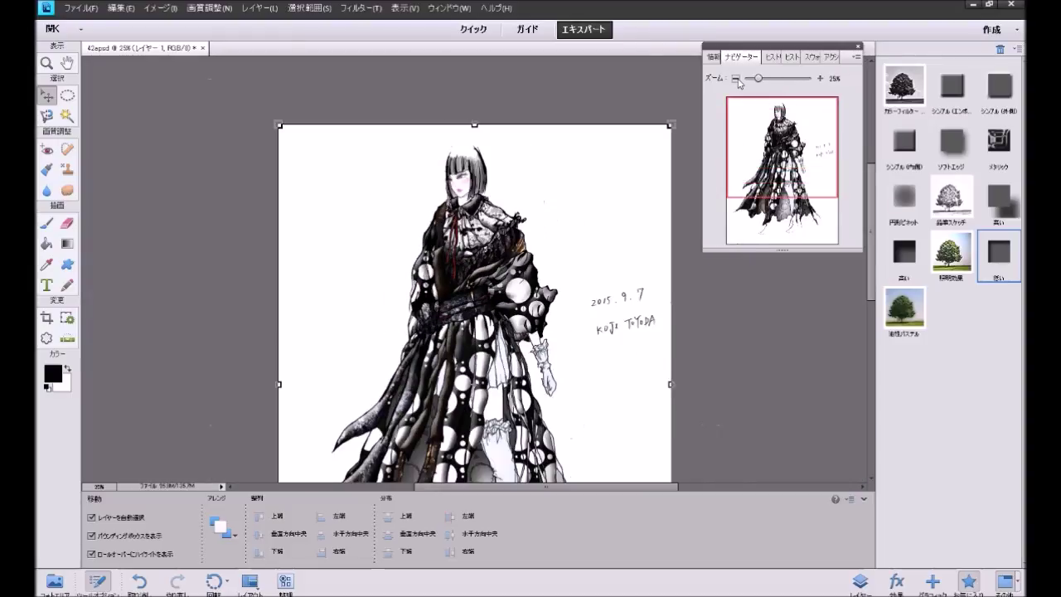
pyautogui.scroll(-3, 741, 324)
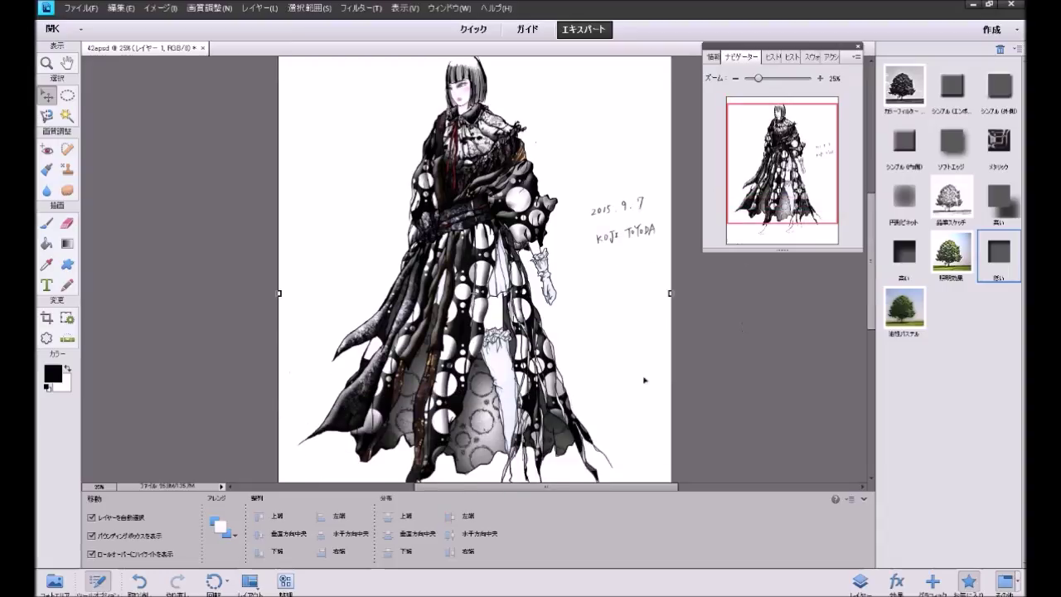
pyautogui.click(140, 581)
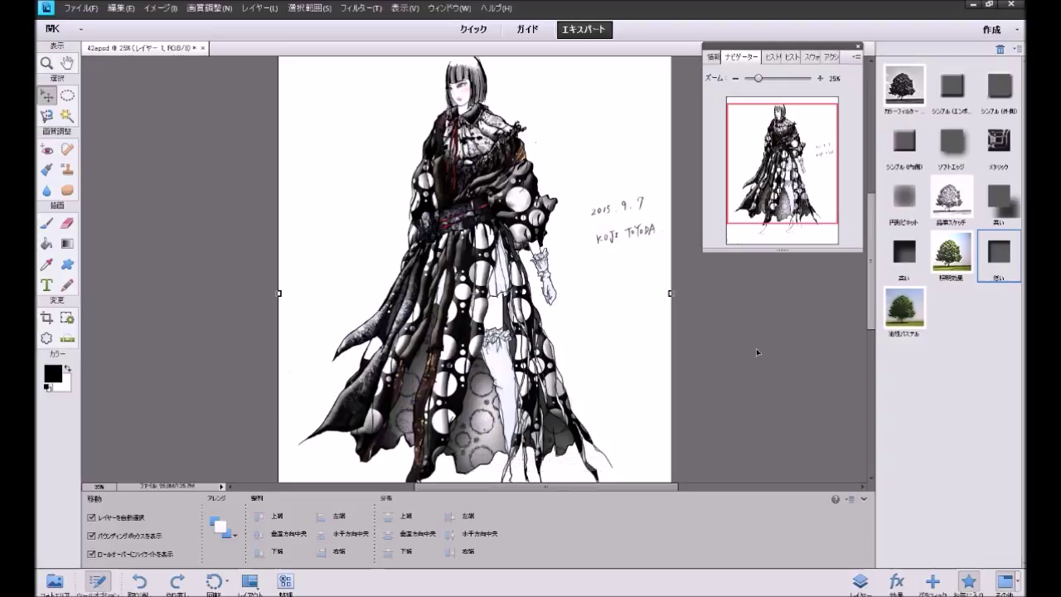
pyautogui.scroll(2, 757, 352)
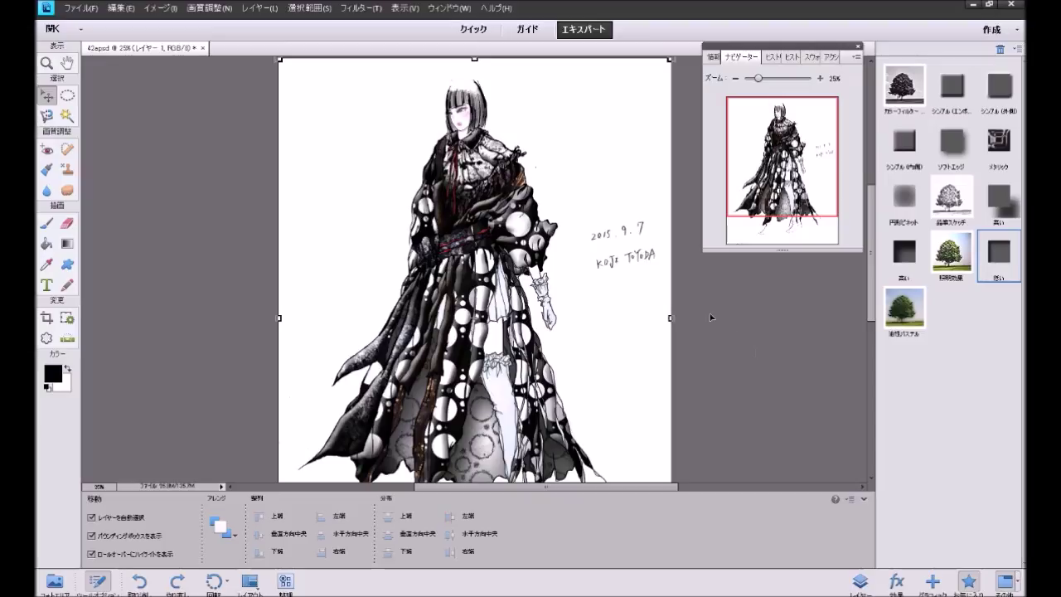
# Step: Pick layer 28, then the background layer, on canvas and zoom back to 50%
pyautogui.click(467, 240)
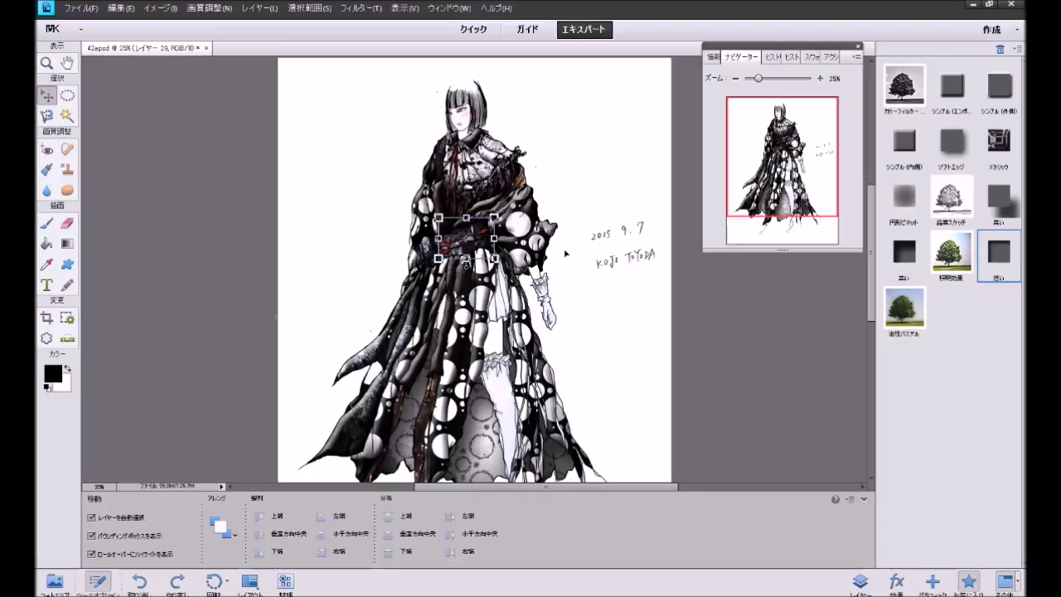
pyautogui.click(793, 372)
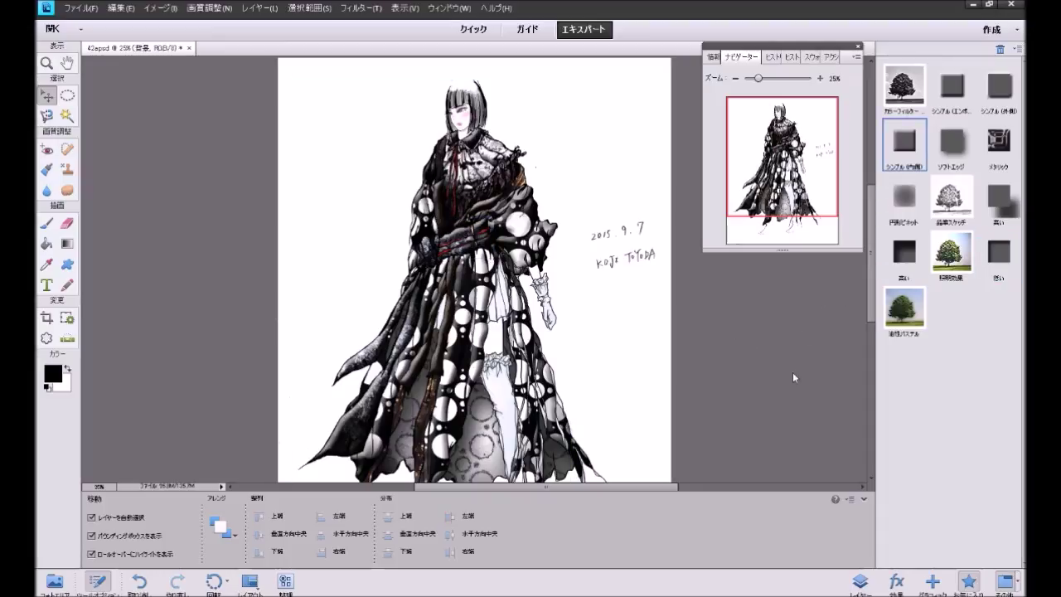
pyautogui.scroll(-2, 793, 372)
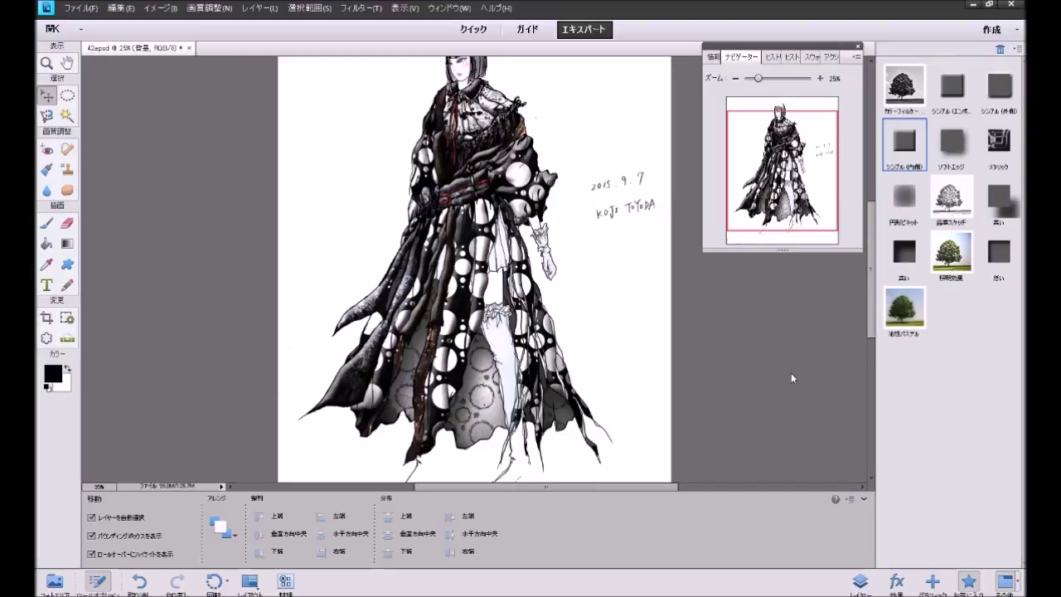
pyautogui.scroll(1, 791, 373)
pyautogui.scroll(1, 789, 372)
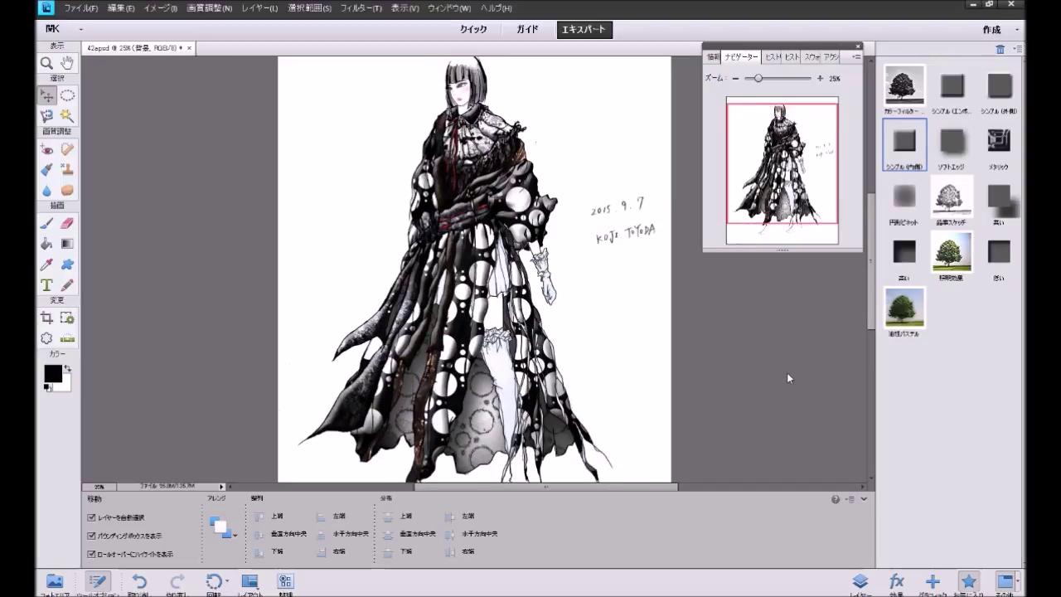
pyautogui.scroll(1, 787, 375)
pyautogui.scroll(1, 788, 375)
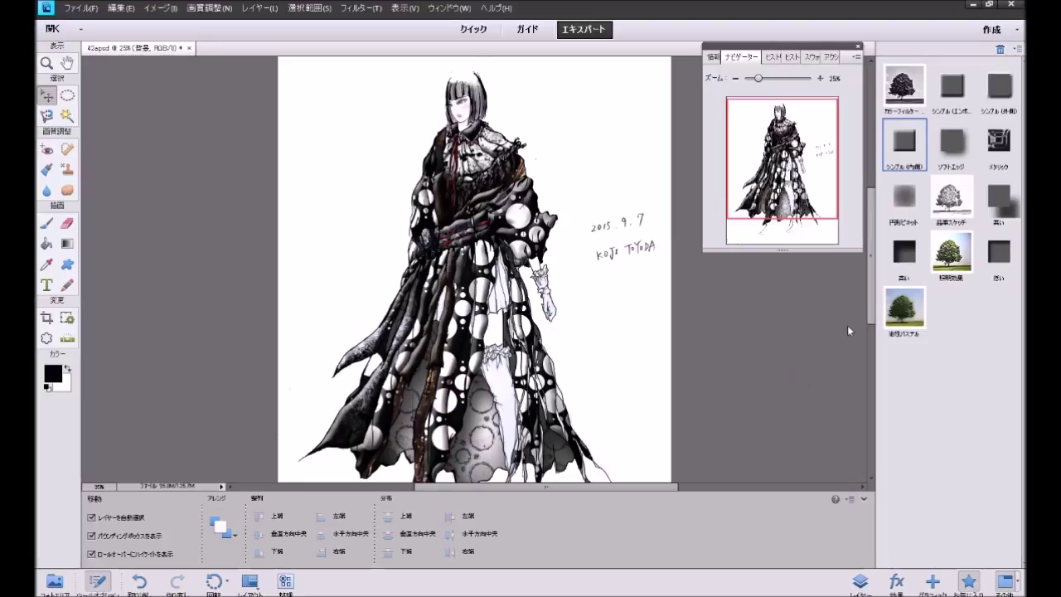
pyautogui.scroll(-3, 769, 342)
pyautogui.scroll(1, 767, 355)
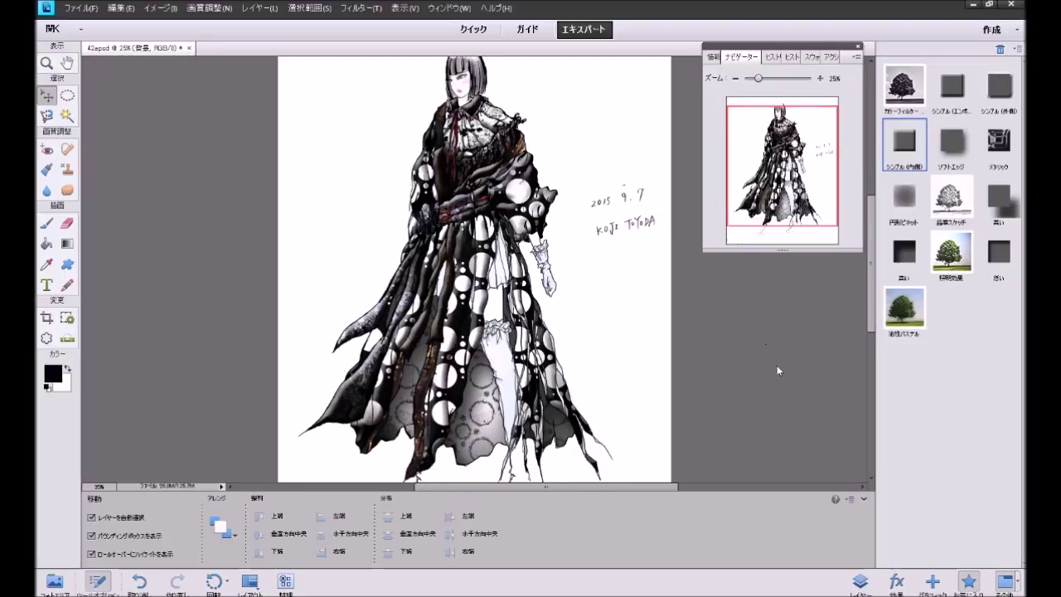
pyautogui.scroll(1, 776, 366)
pyautogui.scroll(1, 773, 372)
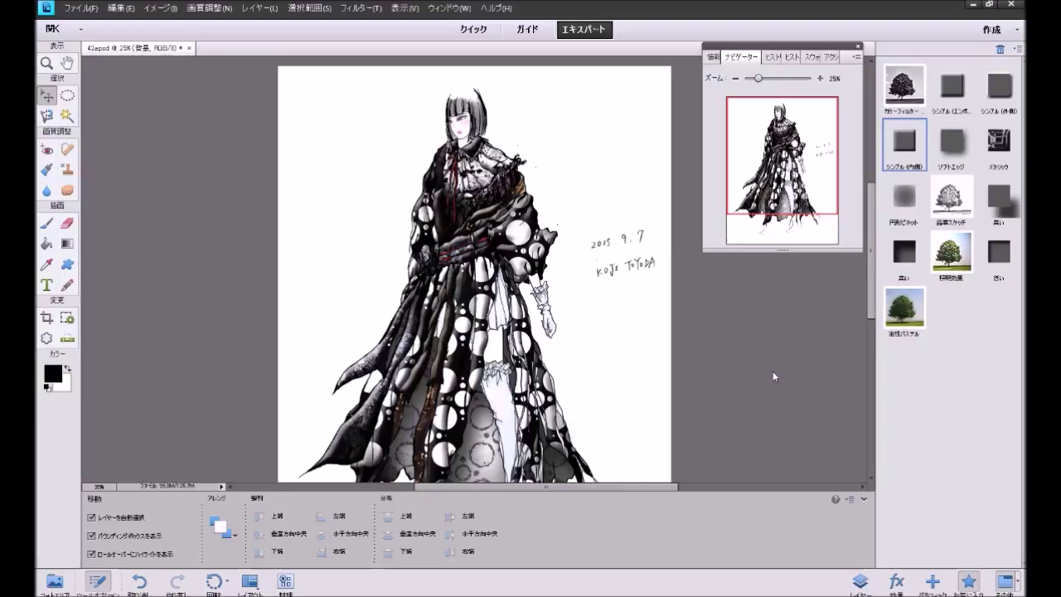
pyautogui.click(818, 79)
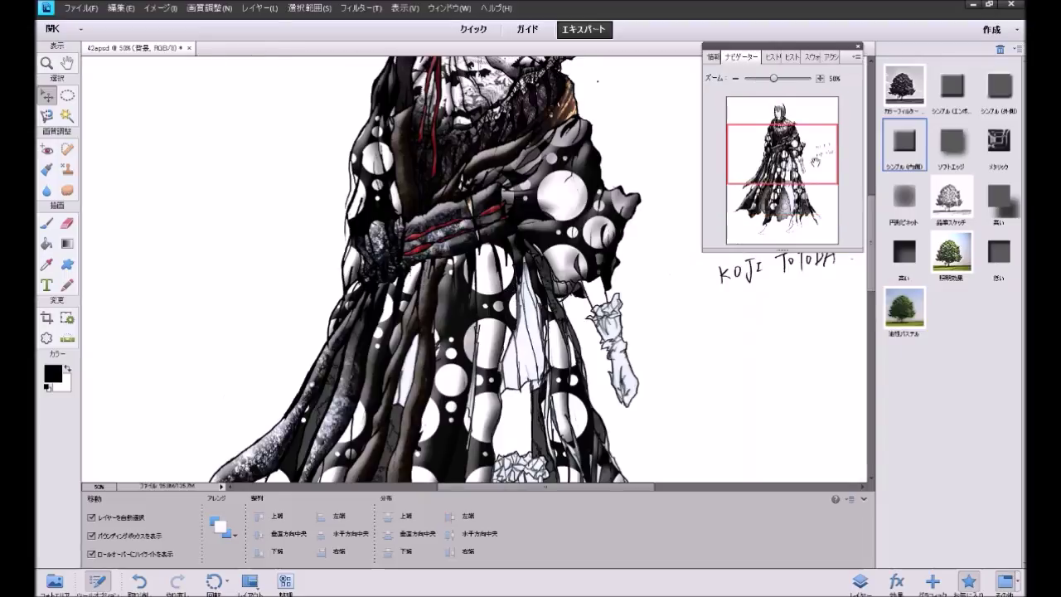
pyautogui.scroll(2, 813, 312)
pyautogui.scroll(3, 811, 315)
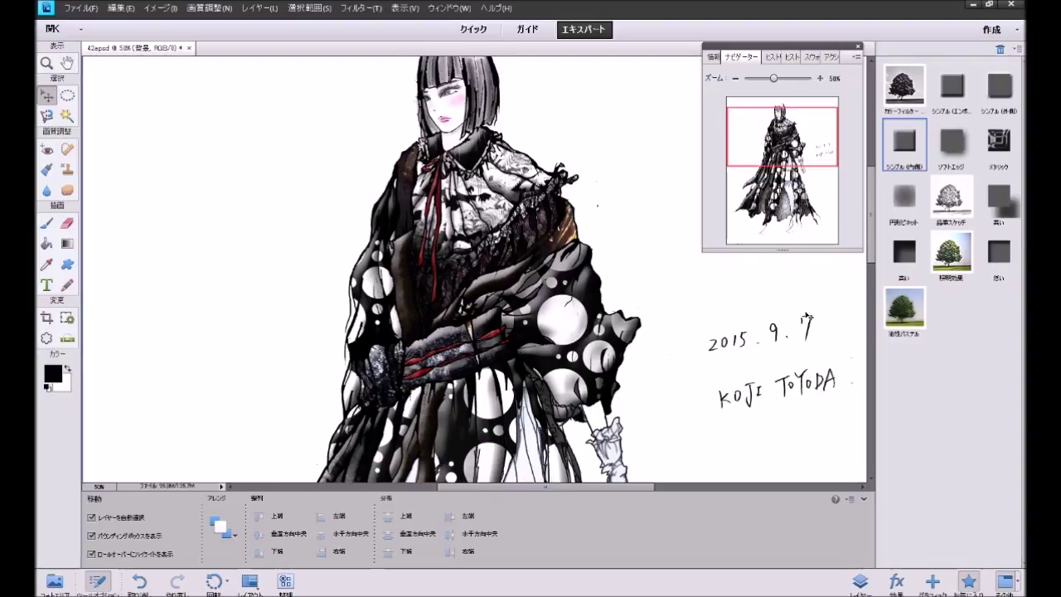
pyautogui.scroll(-1, 809, 316)
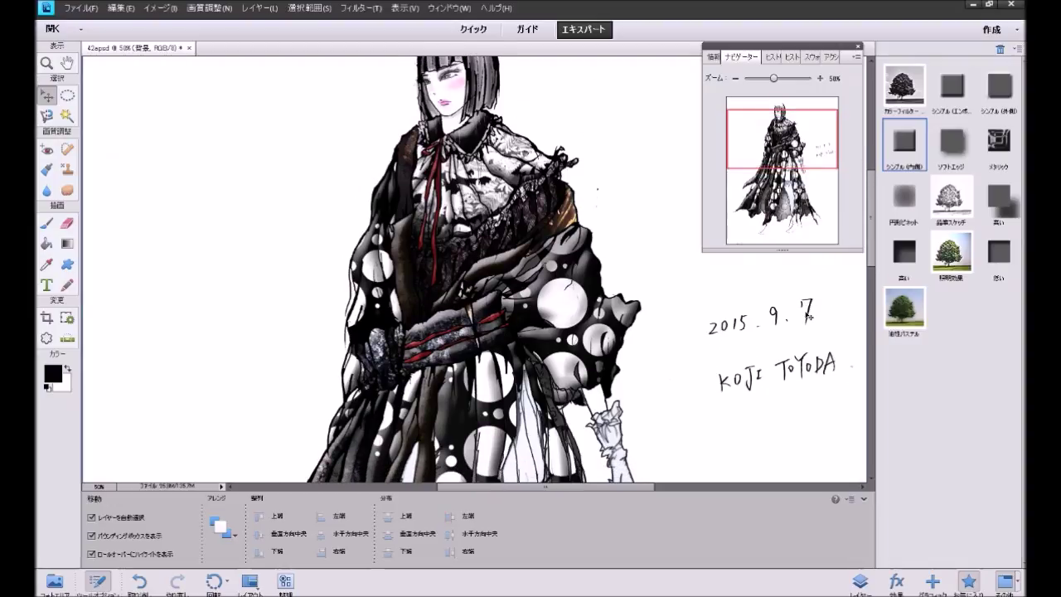
# Step: Choose the grey pattern as the Paint Bucket's pattern fill
pyautogui.click(866, 501)
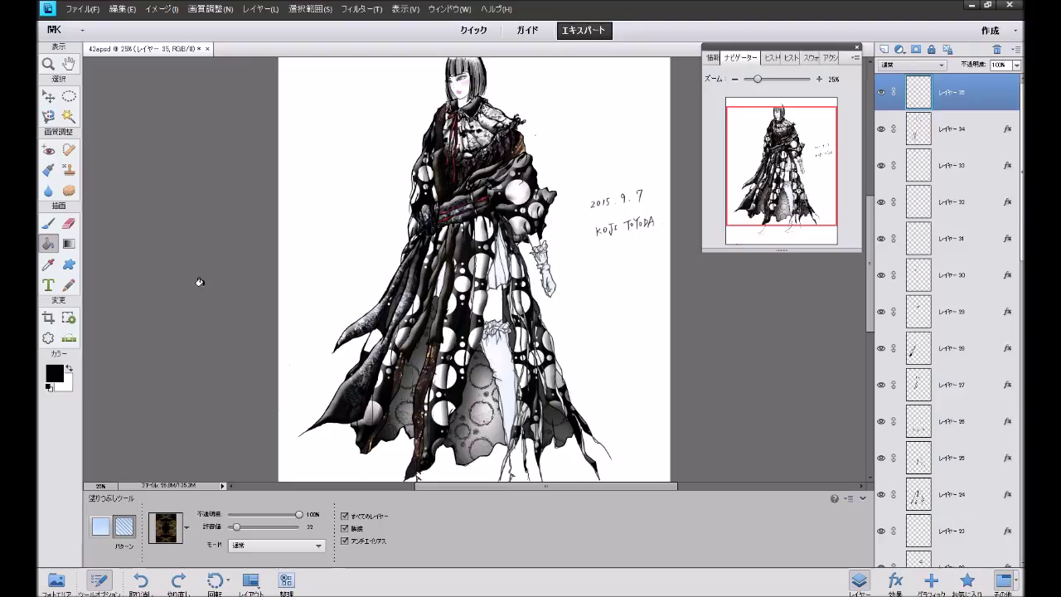
pyautogui.click(188, 530)
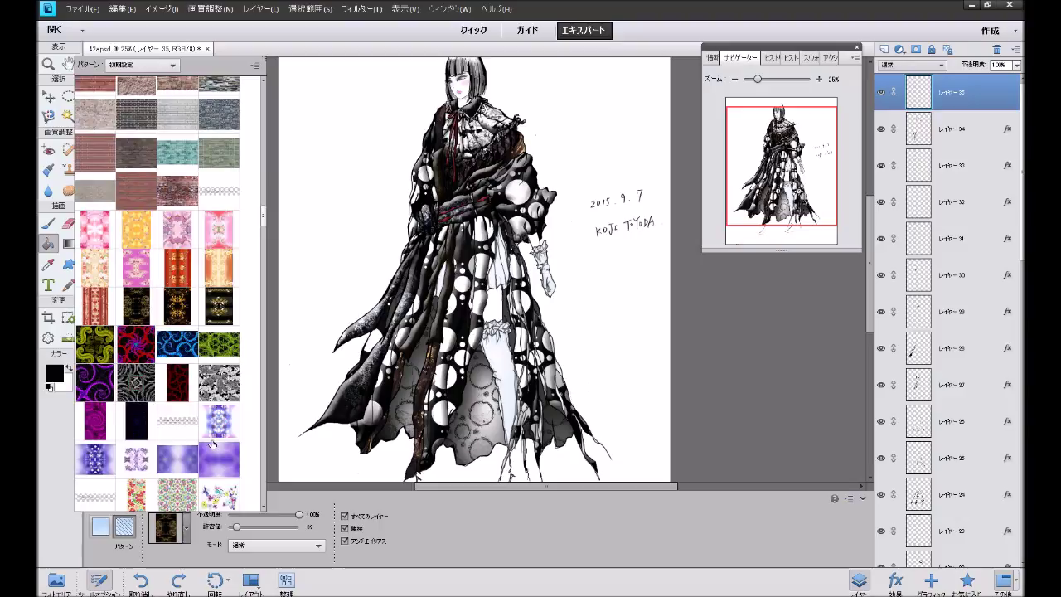
pyautogui.click(220, 394)
pyautogui.click(814, 412)
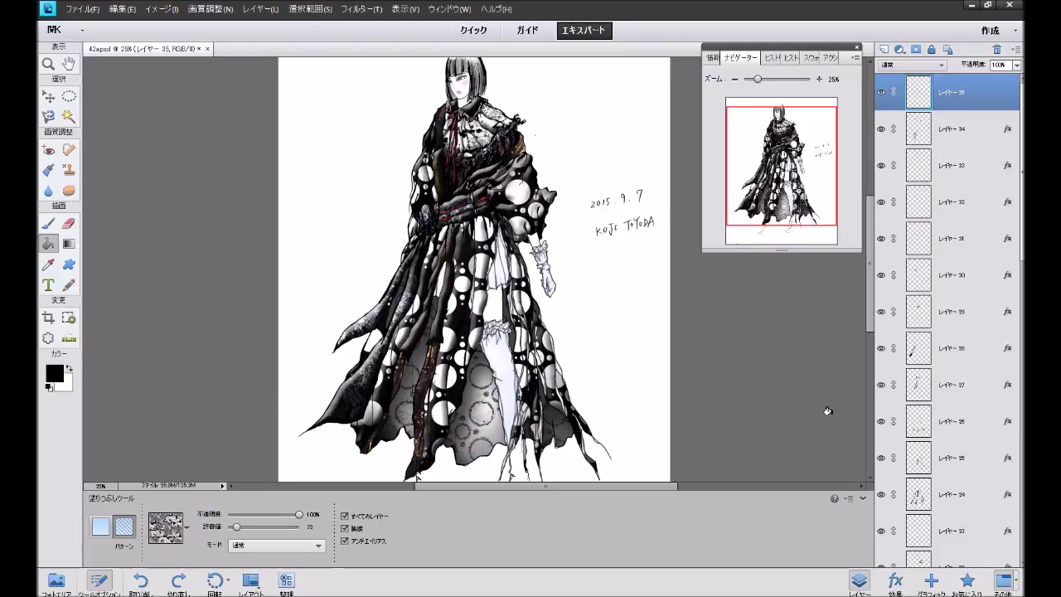
# Step: At 50% zoom, fill three narrow white gaps between the cloak's tentacles with grey pattern
pyautogui.click(820, 80)
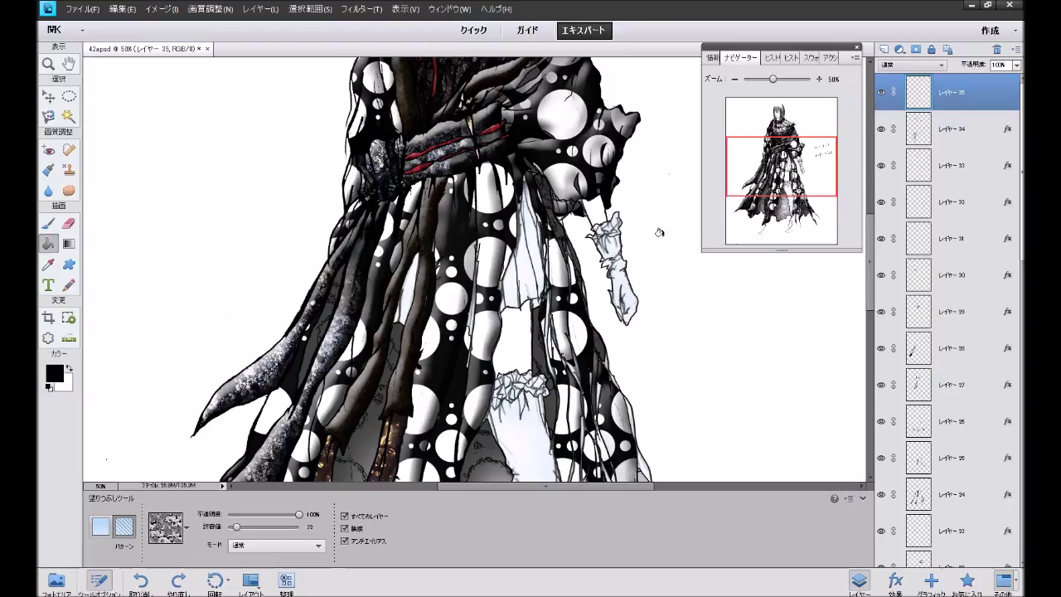
pyautogui.click(402, 302)
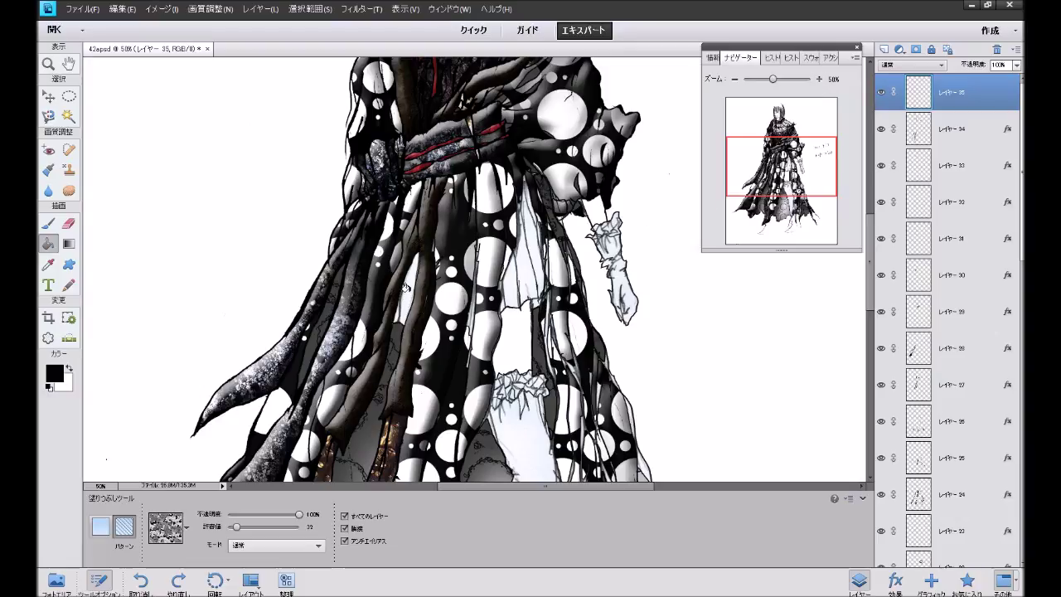
pyautogui.click(506, 280)
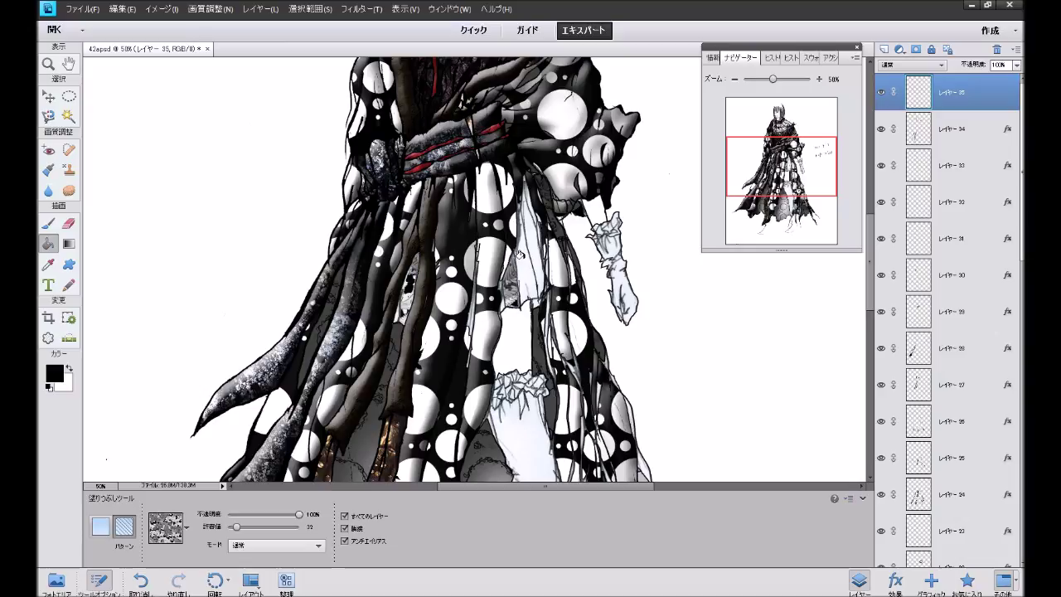
pyautogui.click(531, 252)
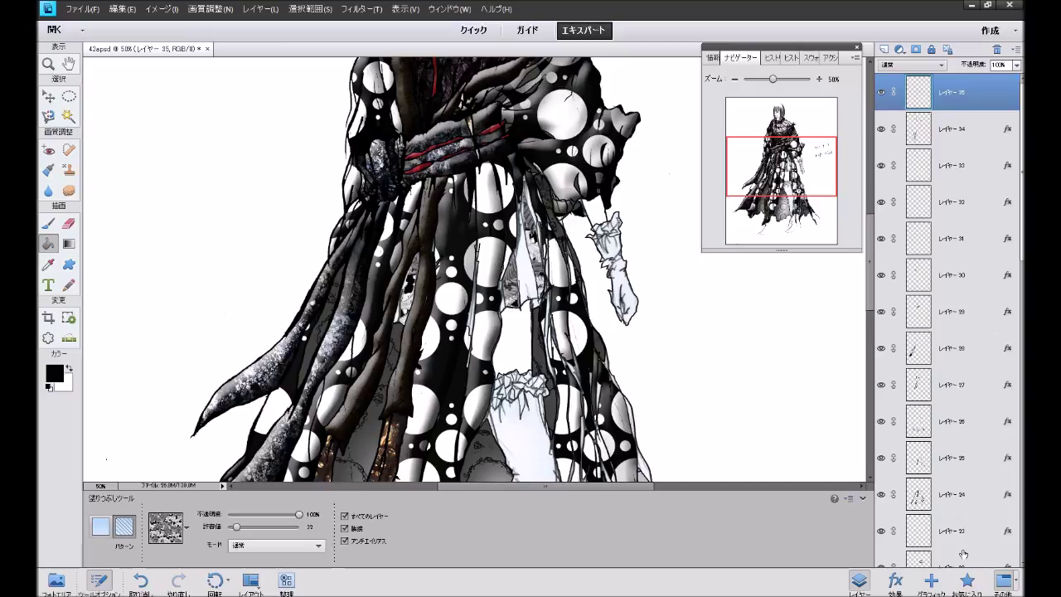
pyautogui.click(967, 581)
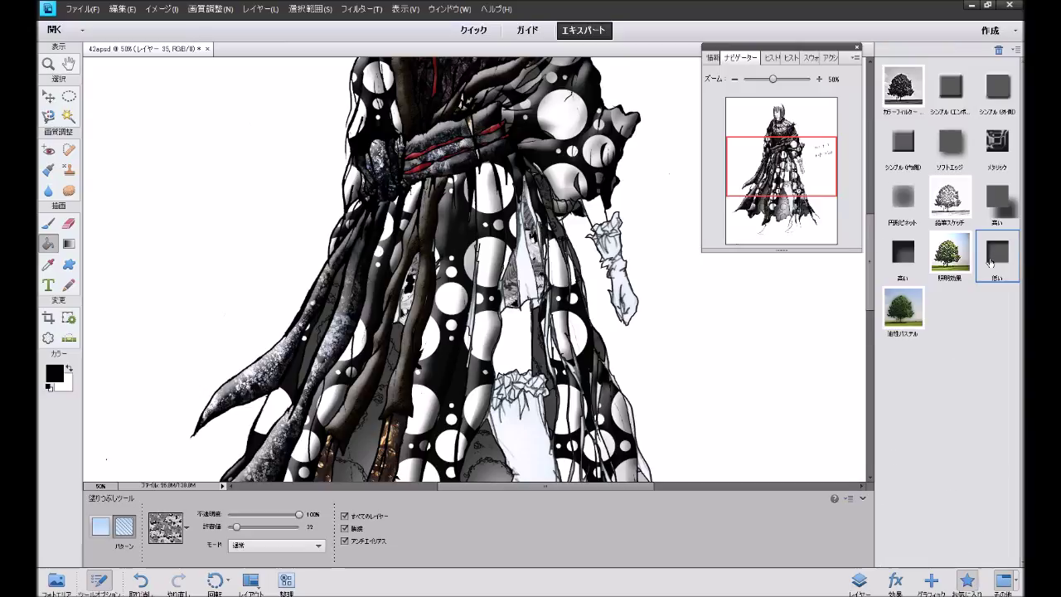
# Step: Fill two more white strips of the robe with the grey pattern
pyautogui.click(859, 580)
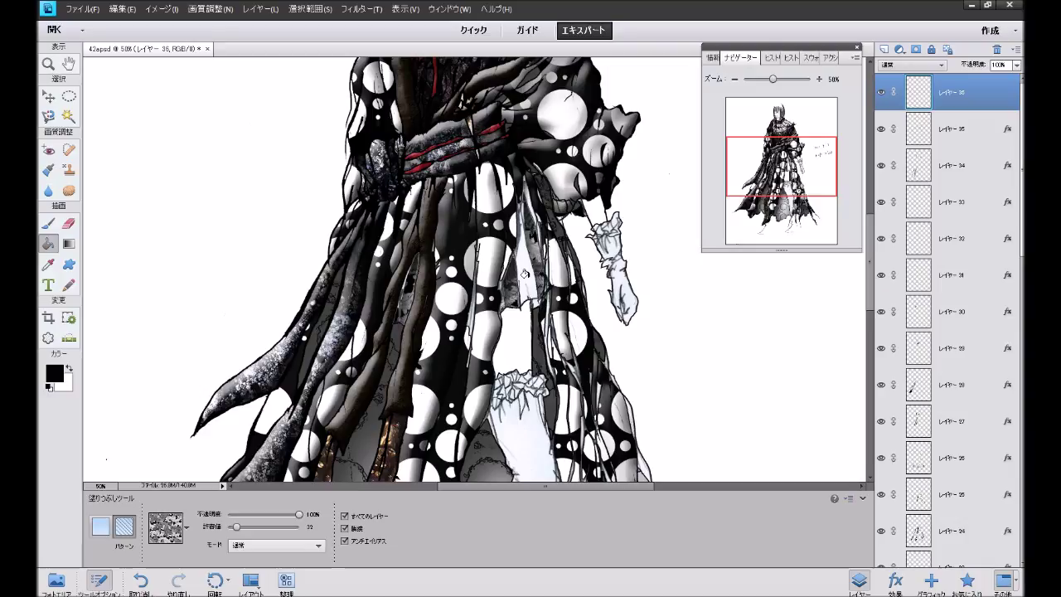
pyautogui.click(525, 274)
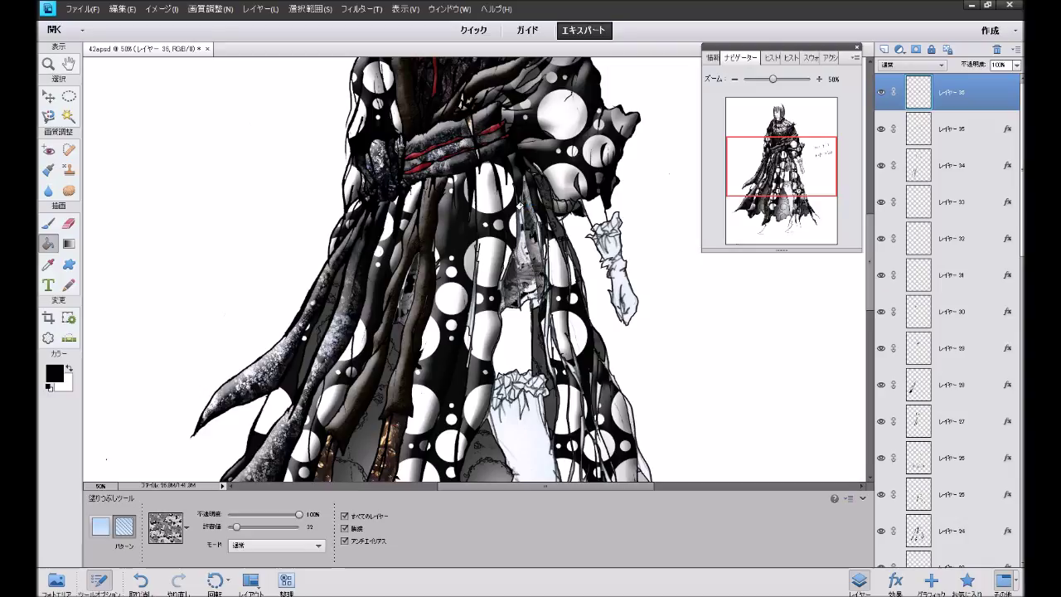
pyautogui.click(520, 218)
# Step: Try a Favorites effect, undo it, and open layer 35's 3 px black stroke settings
pyautogui.click(967, 581)
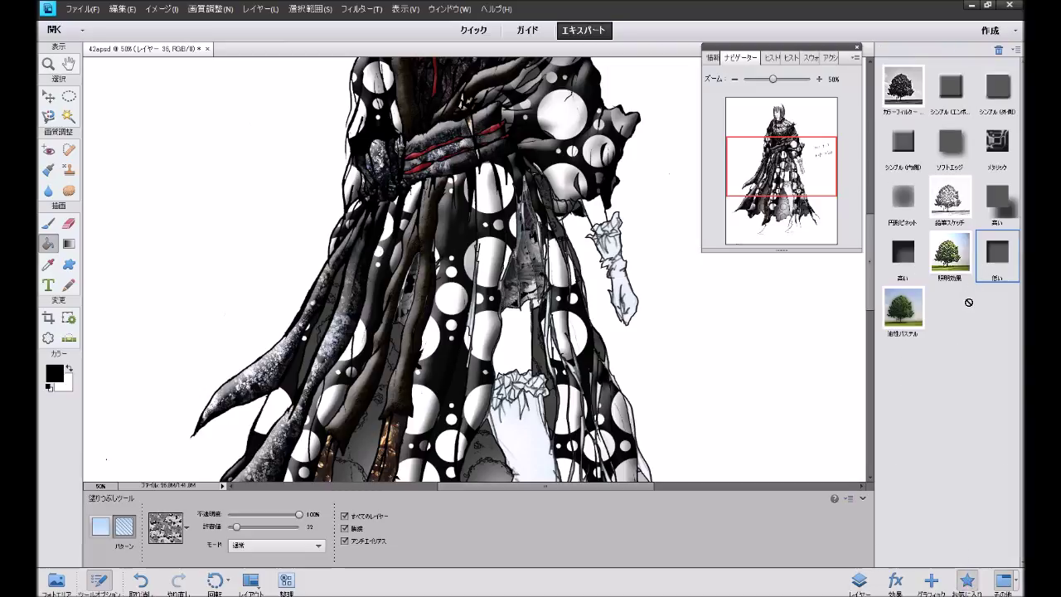
pyautogui.hotkey('ctrl', 'z')
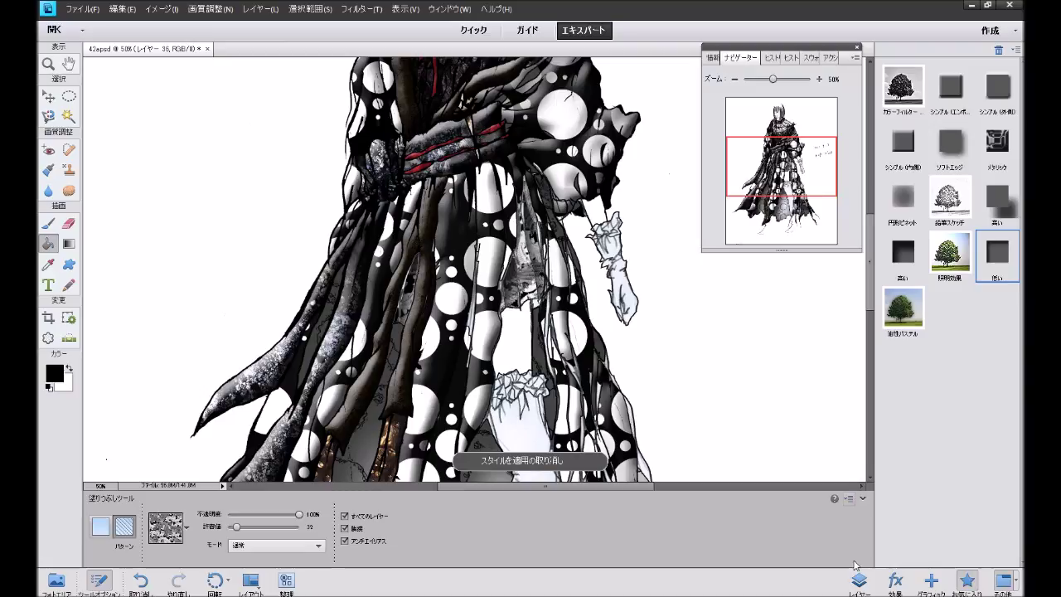
pyautogui.click(859, 580)
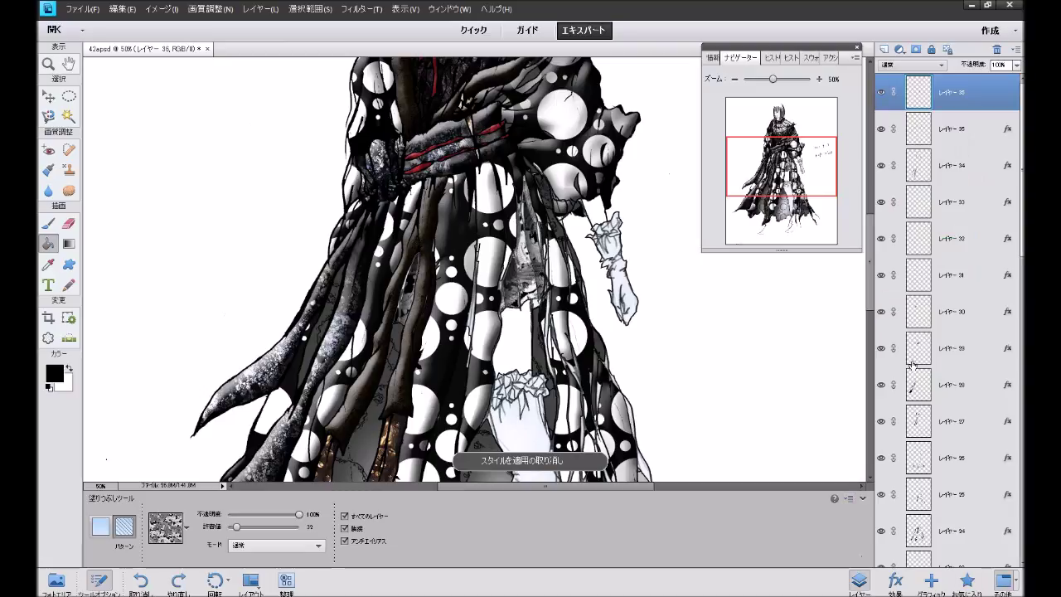
pyautogui.doubleClick(1001, 134)
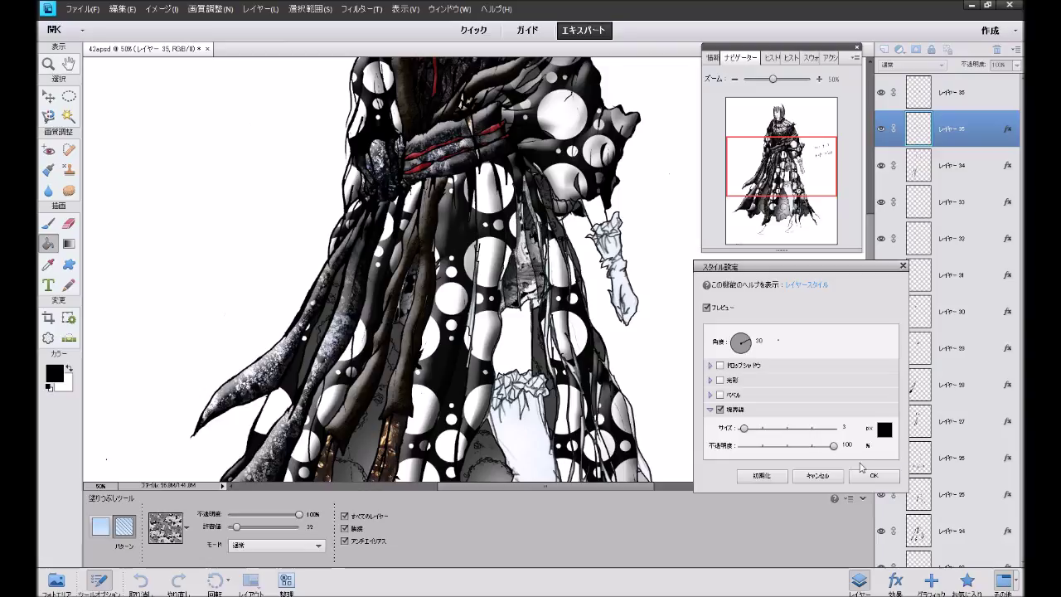
# Step: Give layer 36 the same stroke outline through Layer Style settings
pyautogui.click(874, 476)
pyautogui.click(966, 93)
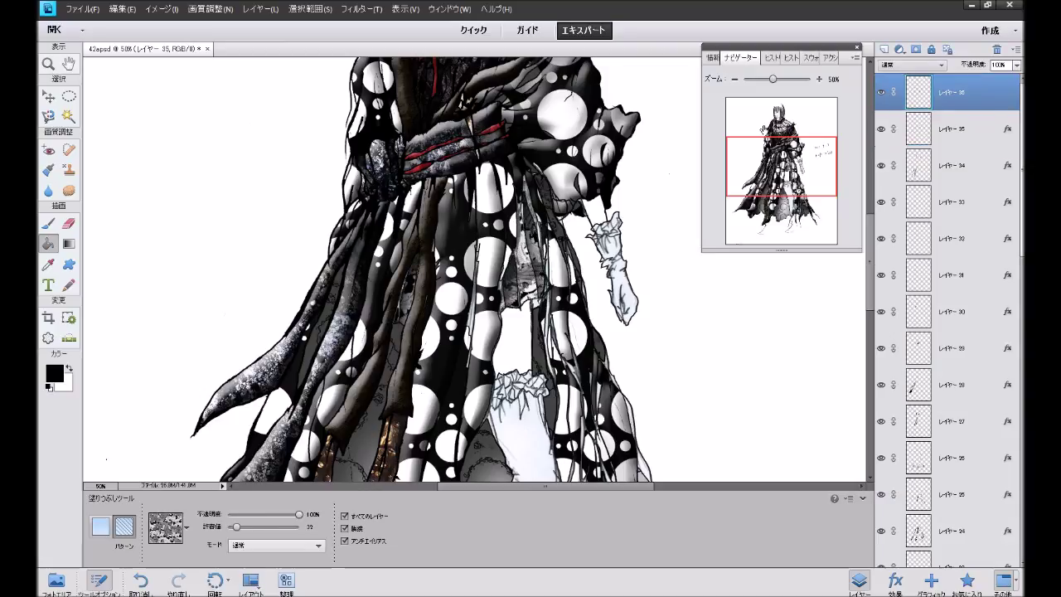
pyautogui.click(267, 9)
pyautogui.moveTo(307, 73)
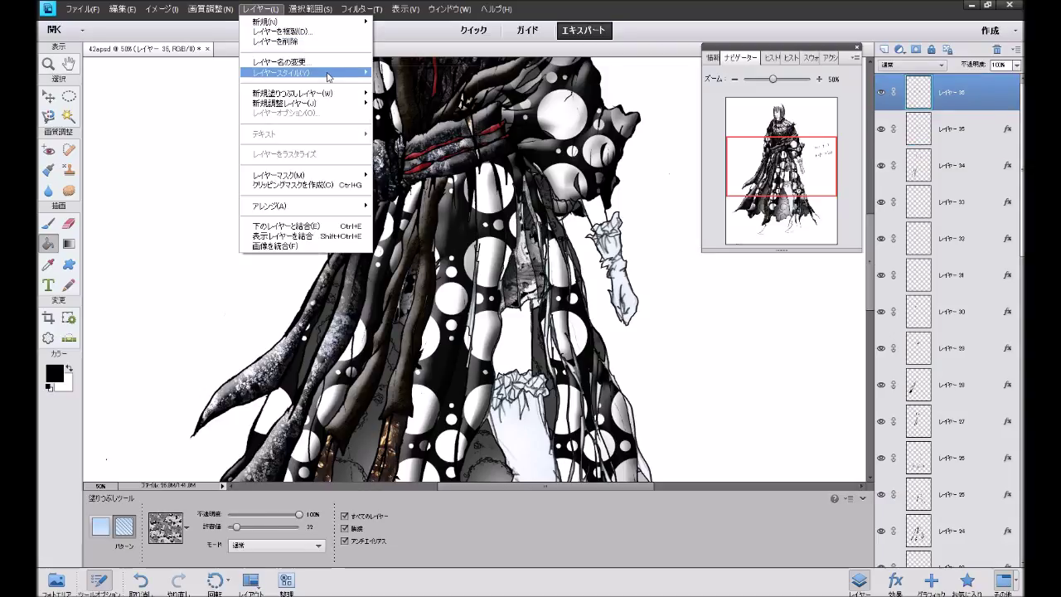
pyautogui.click(384, 73)
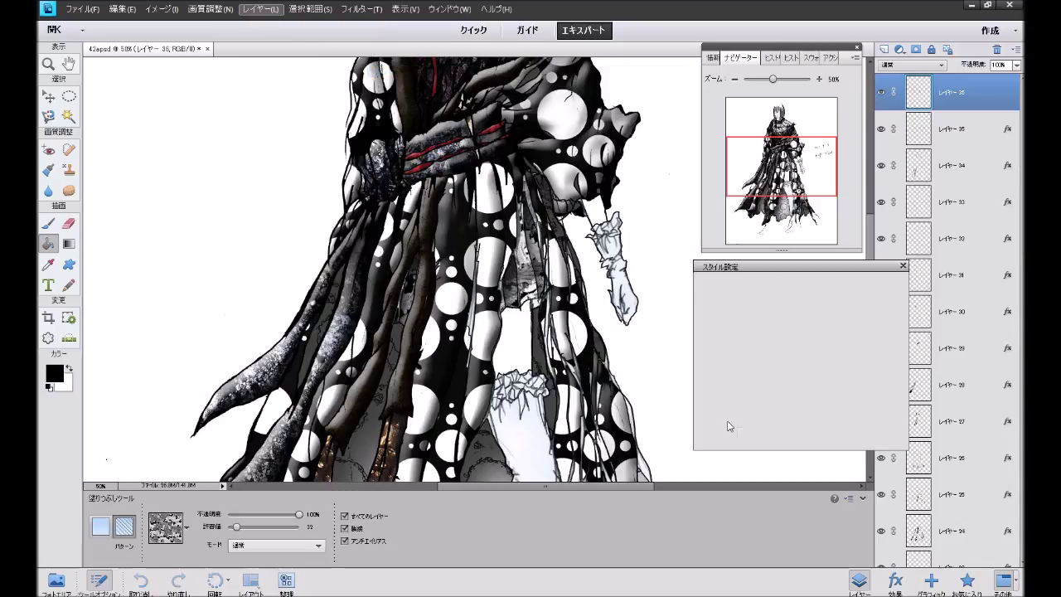
pyautogui.click(722, 410)
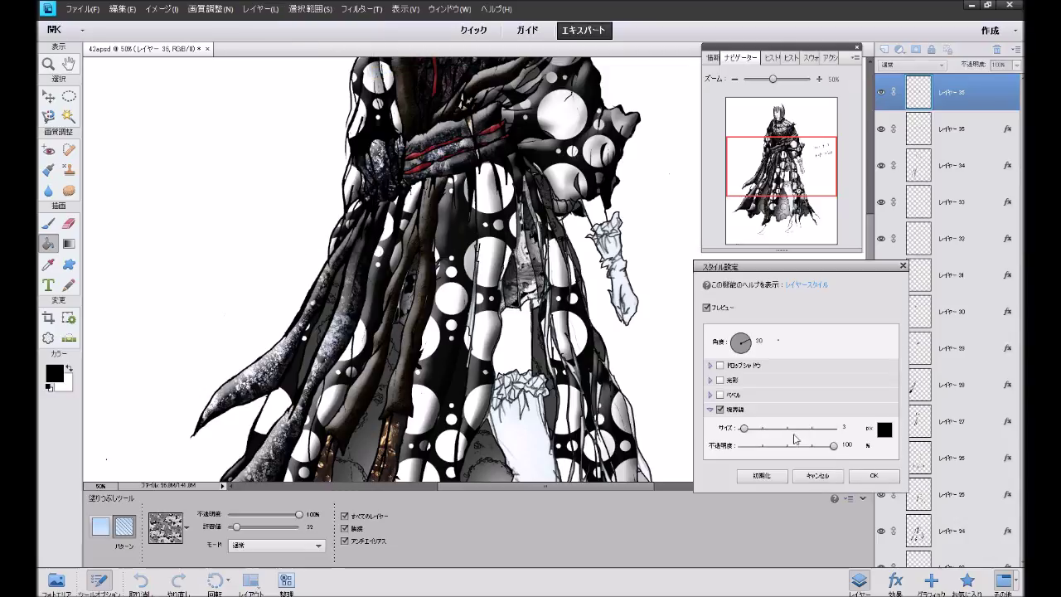
pyautogui.click(875, 477)
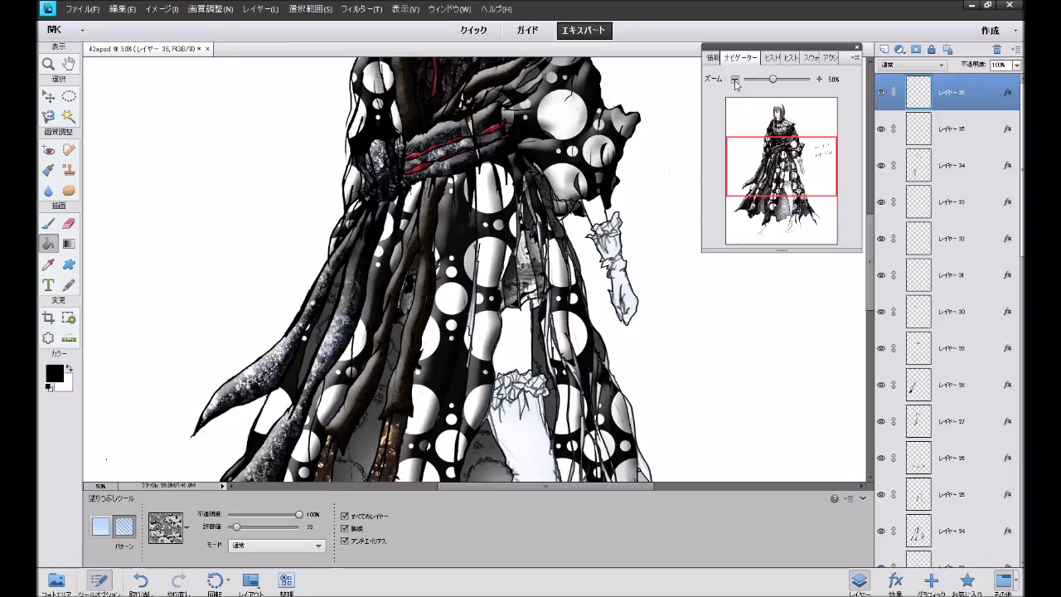
# Step: Return to 50% zoom, fill a small robe area on layer 35, and add layer 37
pyautogui.click(734, 80)
pyautogui.click(734, 80)
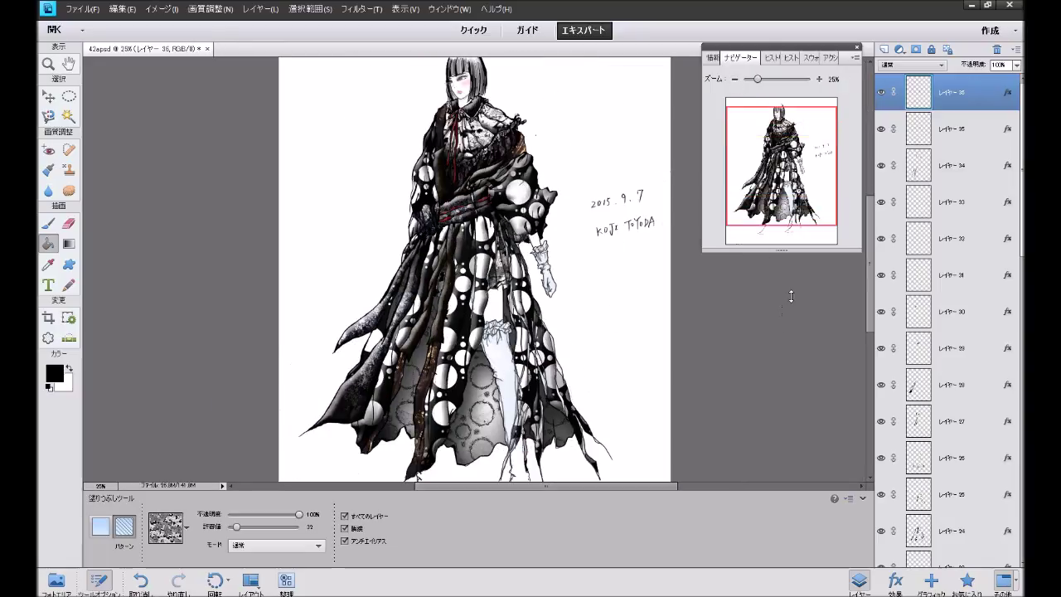
pyautogui.click(820, 80)
pyautogui.moveTo(810, 79); pyautogui.dragTo(790, 80)
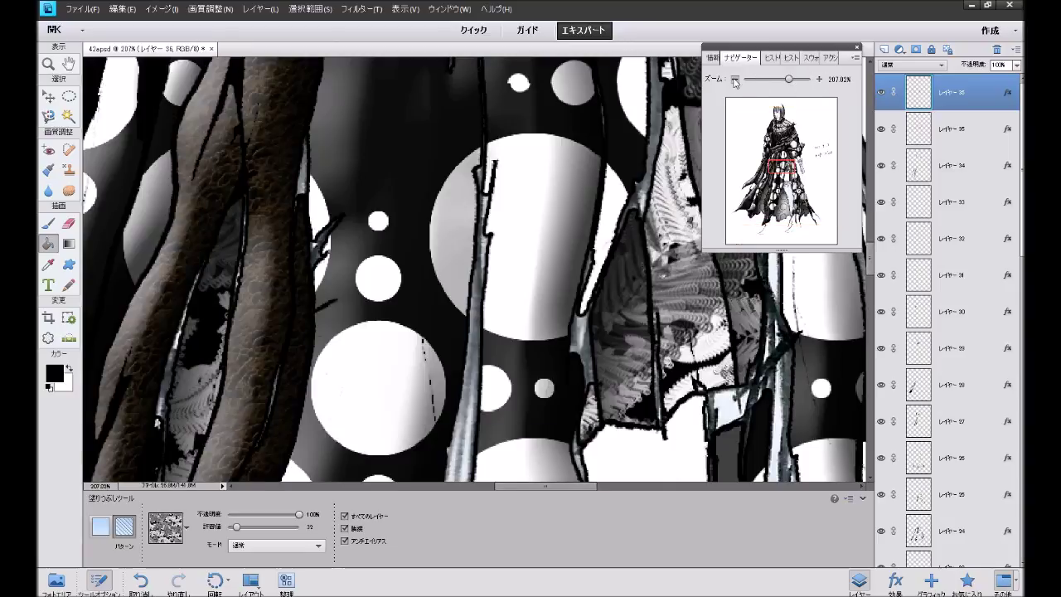
pyautogui.click(735, 80)
pyautogui.click(734, 78)
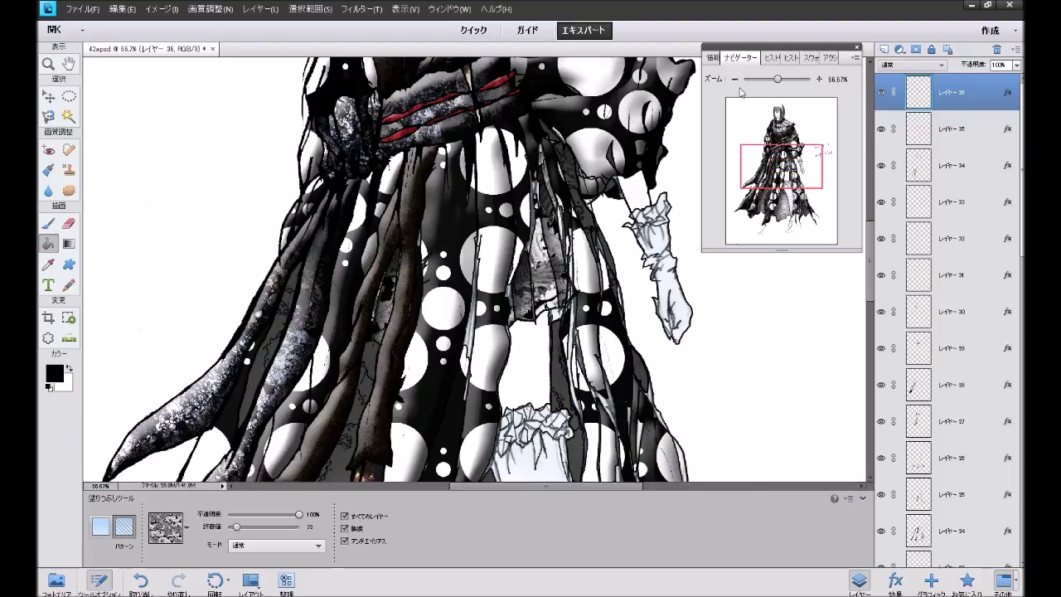
pyautogui.moveTo(758, 114)
pyautogui.mouseDown()
pyautogui.moveTo(787, 170)
pyautogui.moveTo(825, 200)
pyautogui.mouseUp()
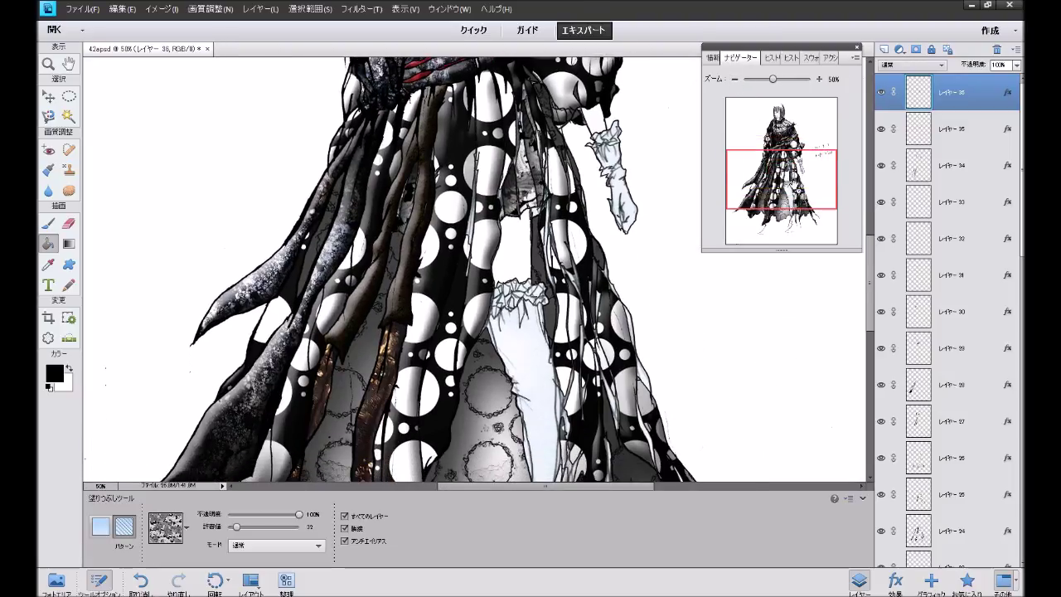
pyautogui.click(945, 128)
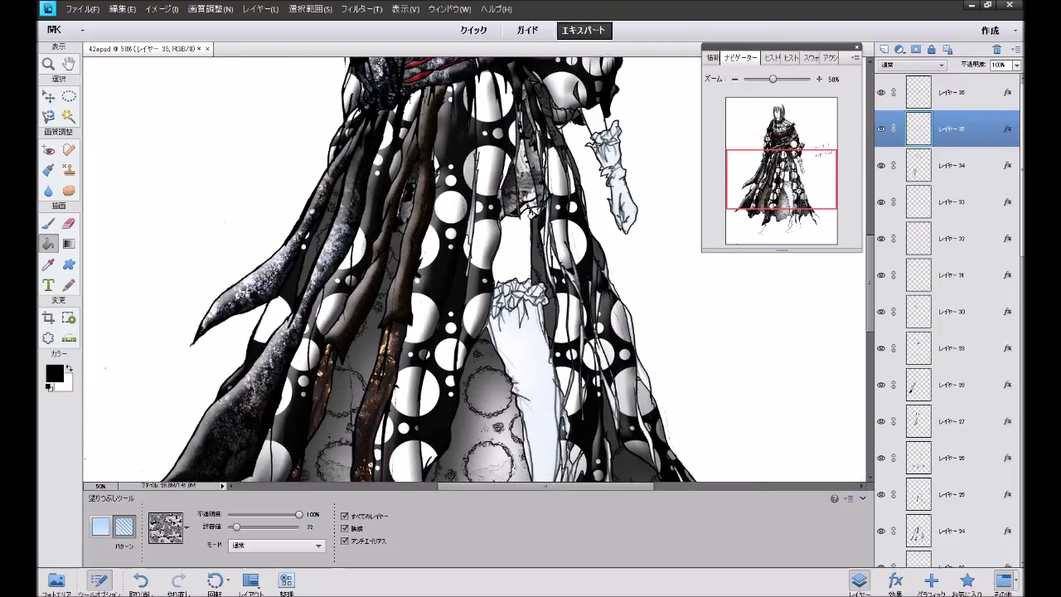
pyautogui.click(533, 209)
pyautogui.moveTo(790, 202); pyautogui.dragTo(789, 194)
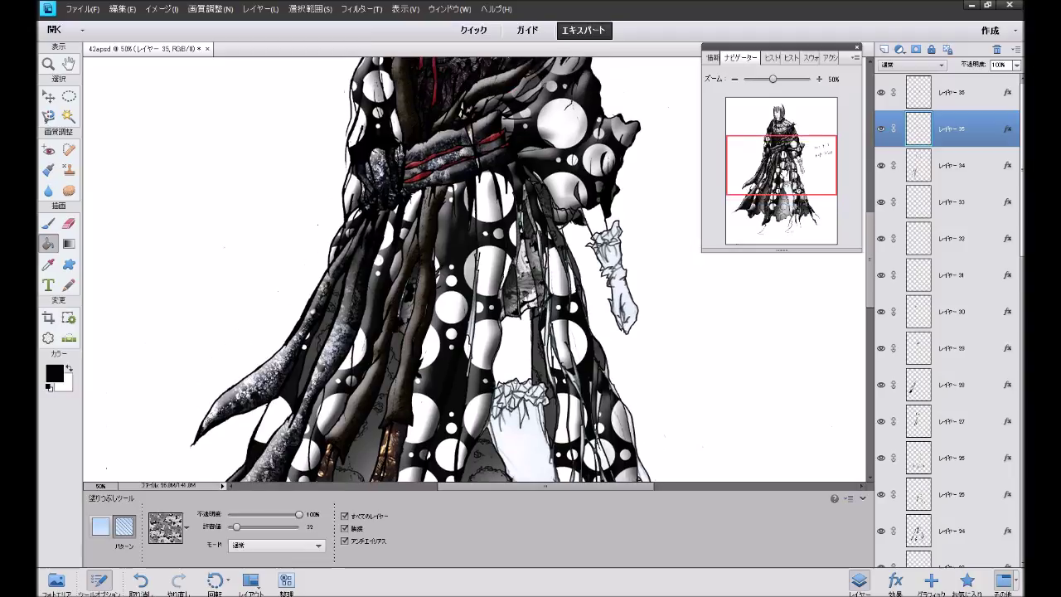
pyautogui.click(884, 49)
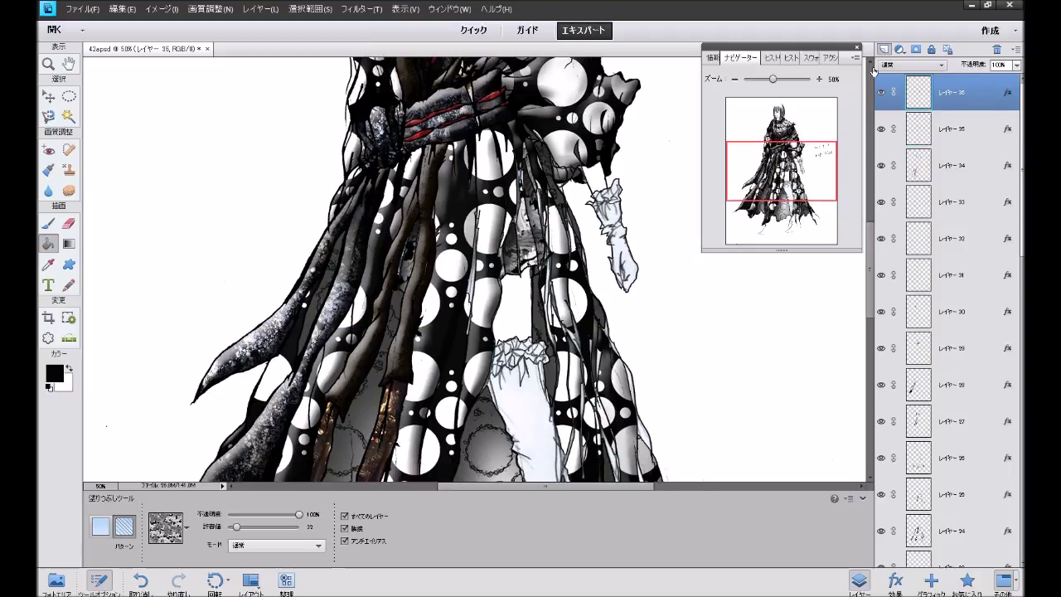
# Step: Choose the crumpled-paper pattern as the Paint Bucket fill
pyautogui.click(187, 528)
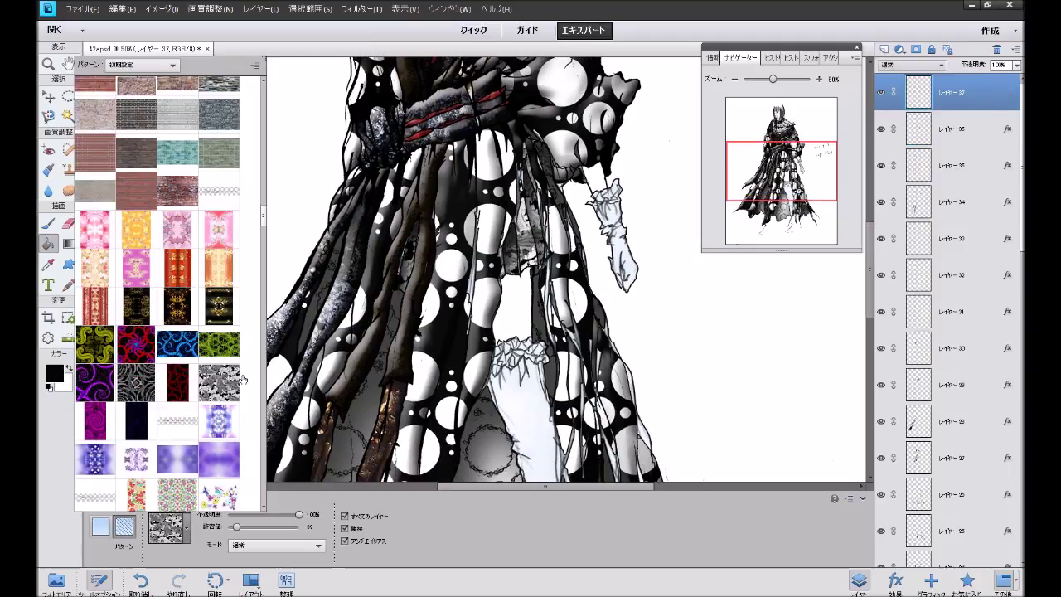
pyautogui.moveTo(264, 231); pyautogui.dragTo(264, 261)
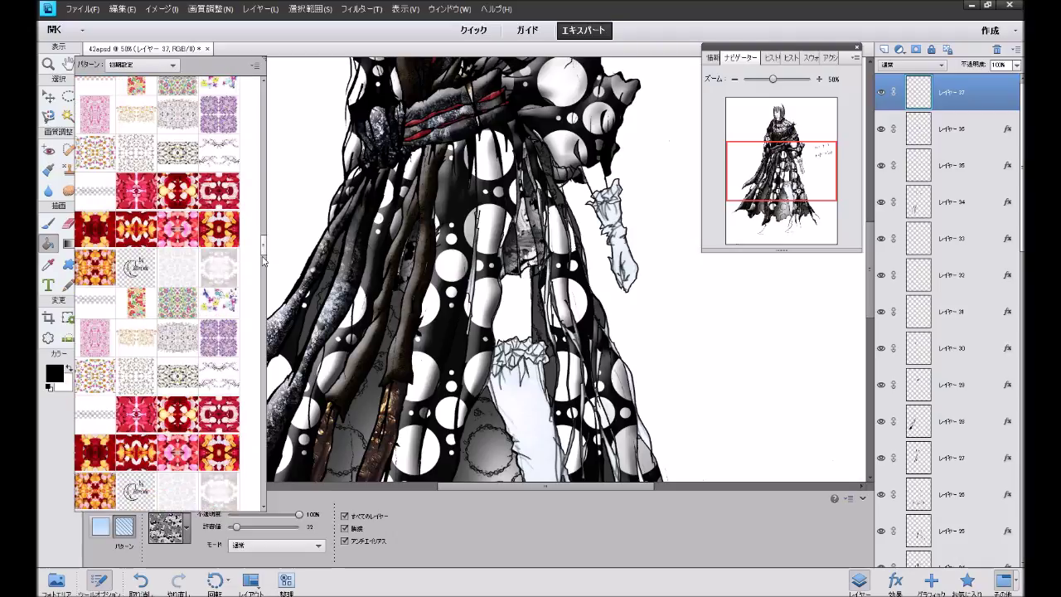
pyautogui.moveTo(264, 260); pyautogui.dragTo(262, 289)
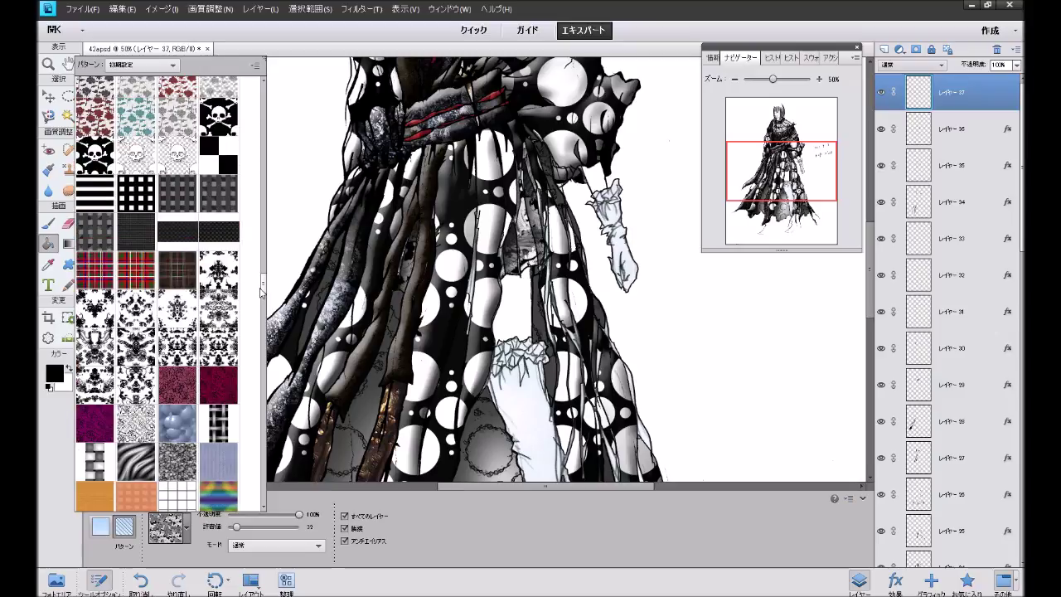
pyautogui.moveTo(262, 291); pyautogui.dragTo(261, 297)
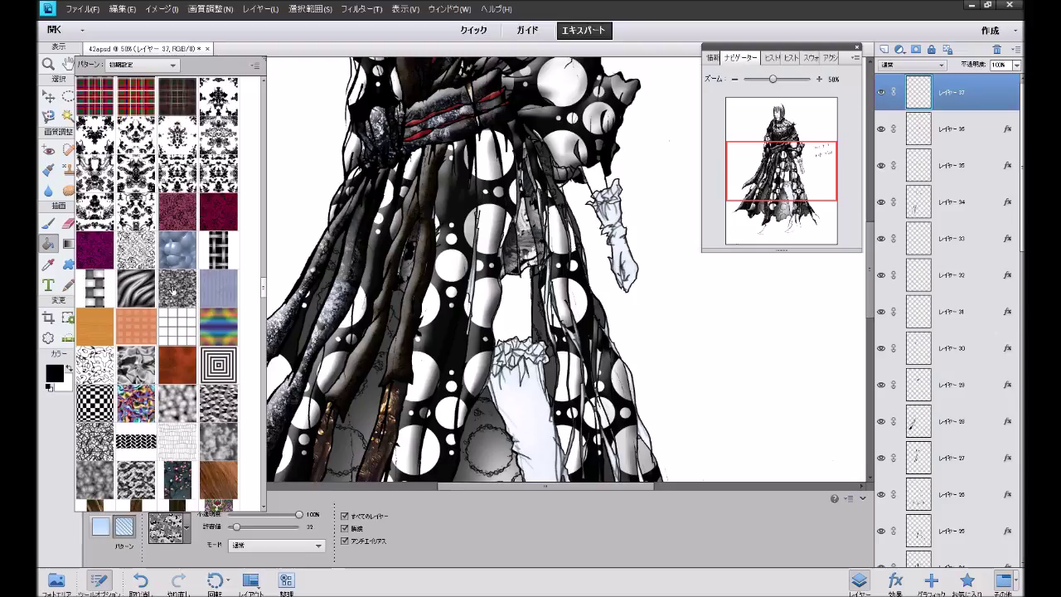
pyautogui.moveTo(265, 290); pyautogui.dragTo(263, 298)
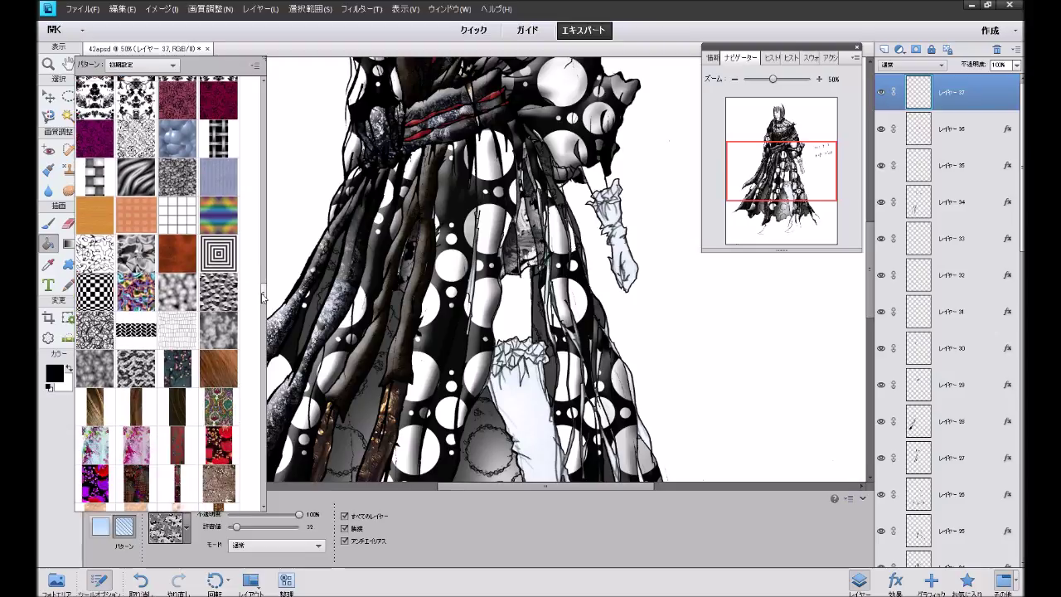
pyautogui.click(101, 330)
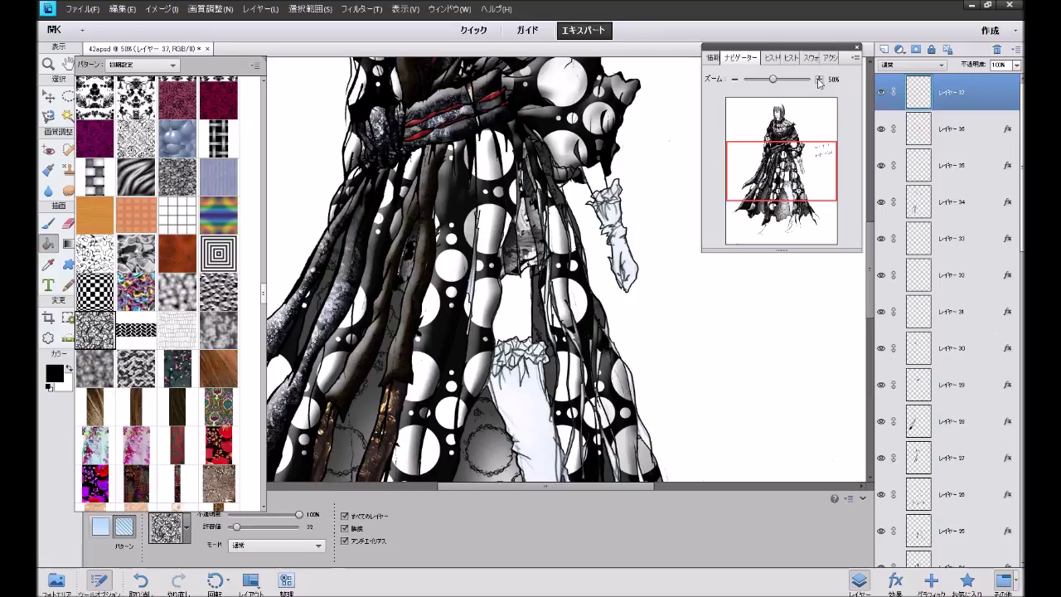
# Step: Fill an area near the gloved hand with crumpled-paper pattern, then zoom to 100%
pyautogui.moveTo(763, 157); pyautogui.dragTo(762, 128)
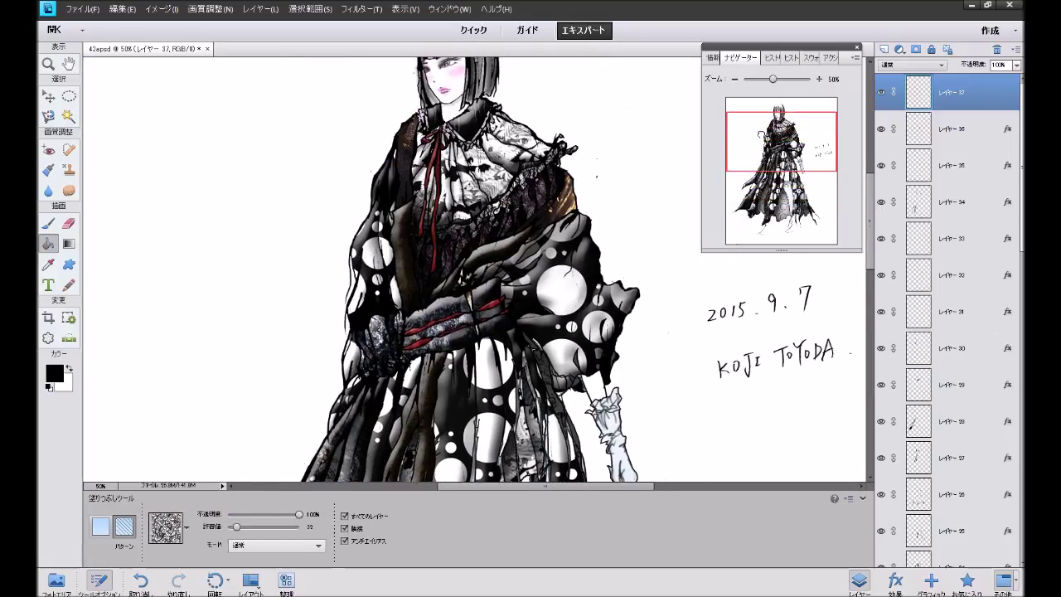
pyautogui.scroll(-3, 472, 270)
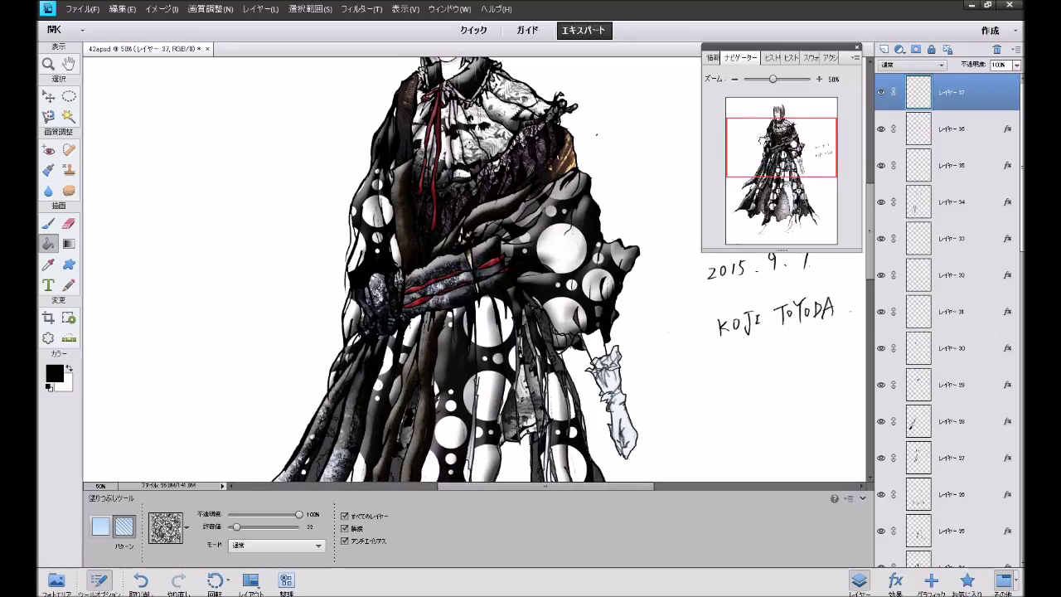
pyautogui.scroll(-1, 473, 270)
pyautogui.scroll(-1, 472, 270)
pyautogui.scroll(-3, 472, 269)
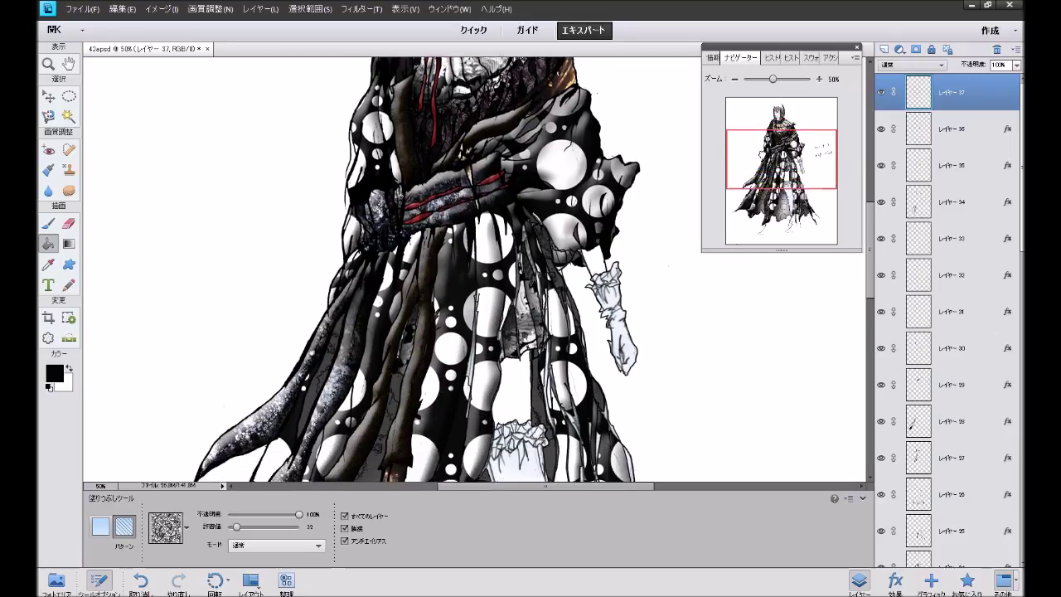
pyautogui.scroll(-3, 473, 270)
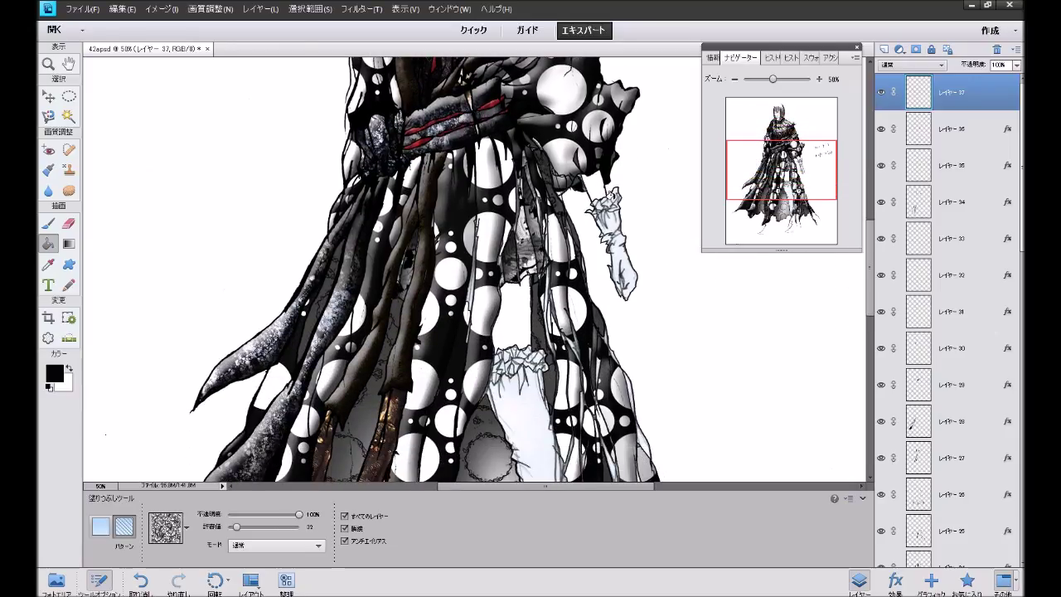
pyautogui.click(613, 195)
pyautogui.click(819, 79)
# Step: At 100% zoom, fill the small gaps at the sleeve tip with the pattern
pyautogui.click(819, 79)
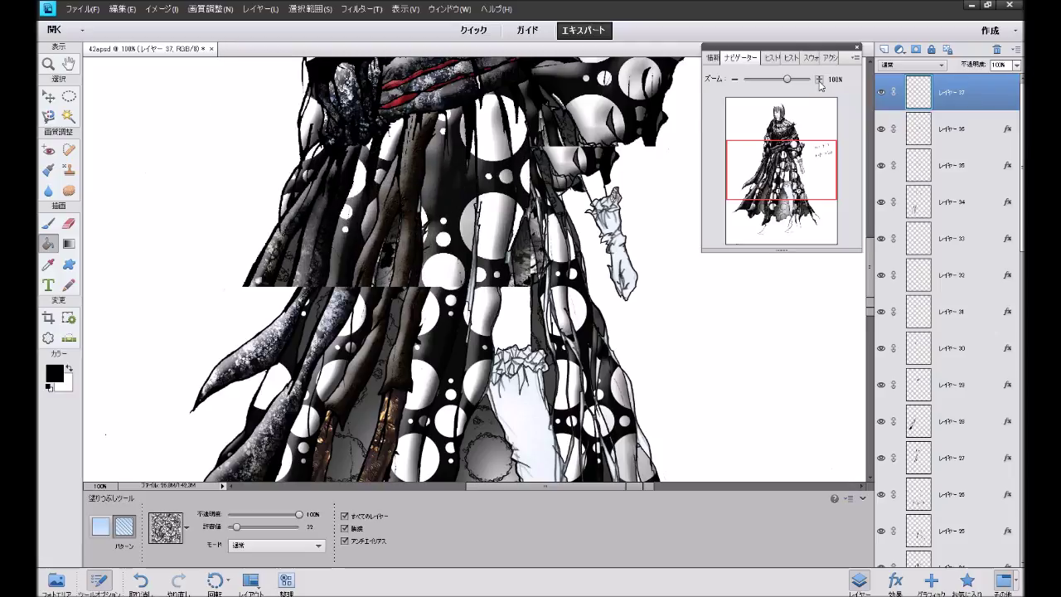
pyautogui.moveTo(771, 174); pyautogui.dragTo(781, 170)
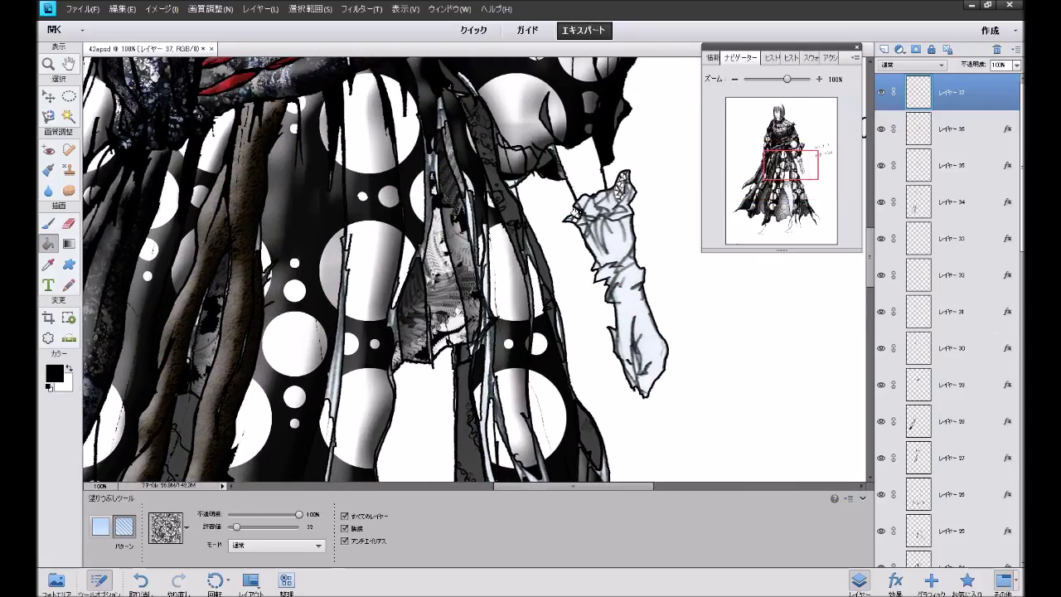
pyautogui.click(582, 221)
pyautogui.click(585, 210)
pyautogui.click(588, 203)
pyautogui.click(622, 201)
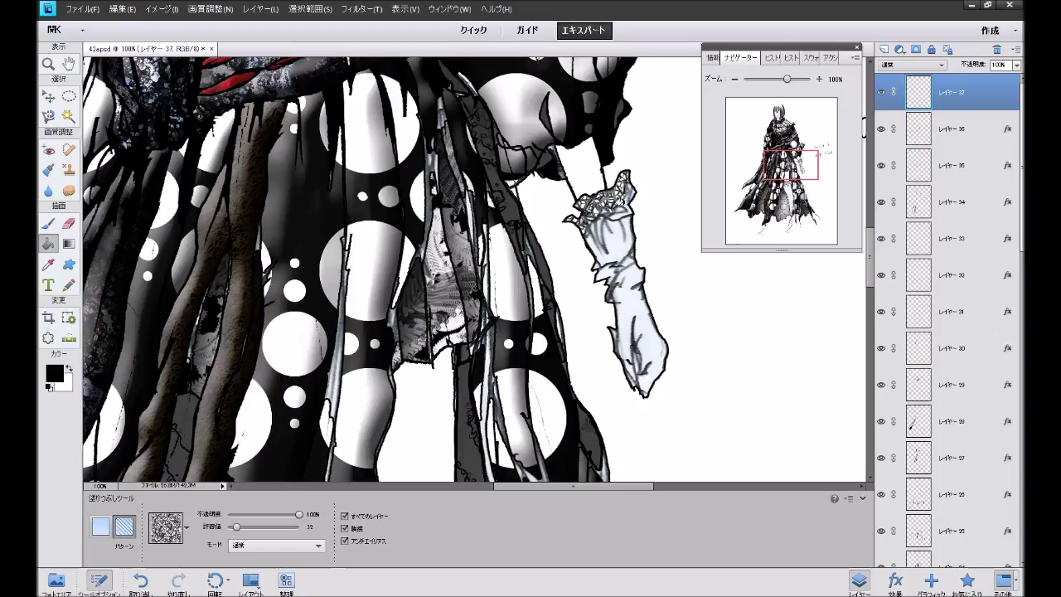
pyautogui.click(622, 199)
pyautogui.click(620, 200)
pyautogui.click(632, 192)
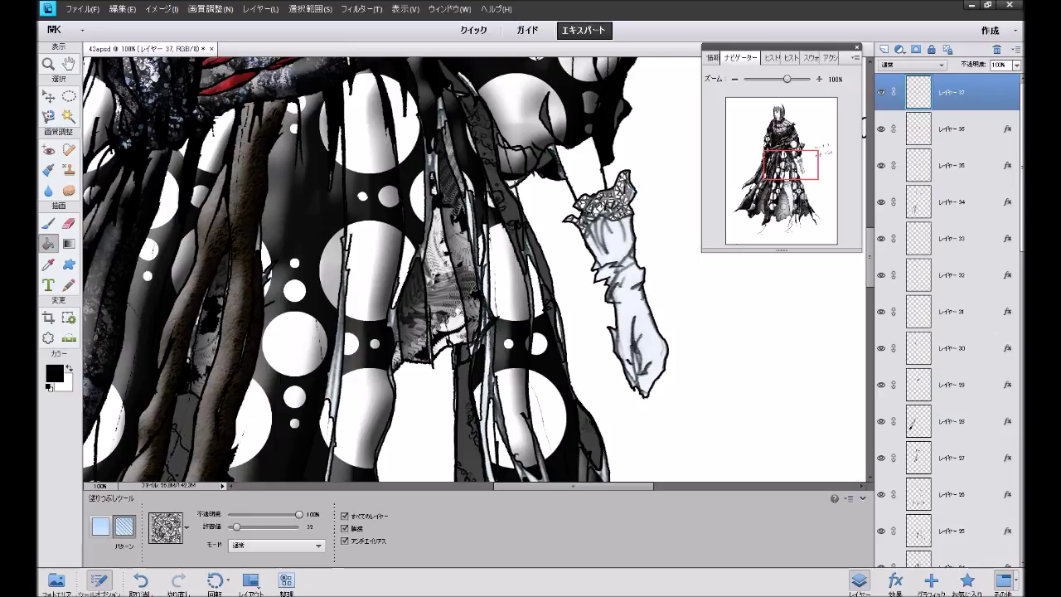
# Step: Fill every white lace cell of the skirt's central frill, then zoom out to 50%
pyautogui.moveTo(785, 177); pyautogui.dragTo(779, 196)
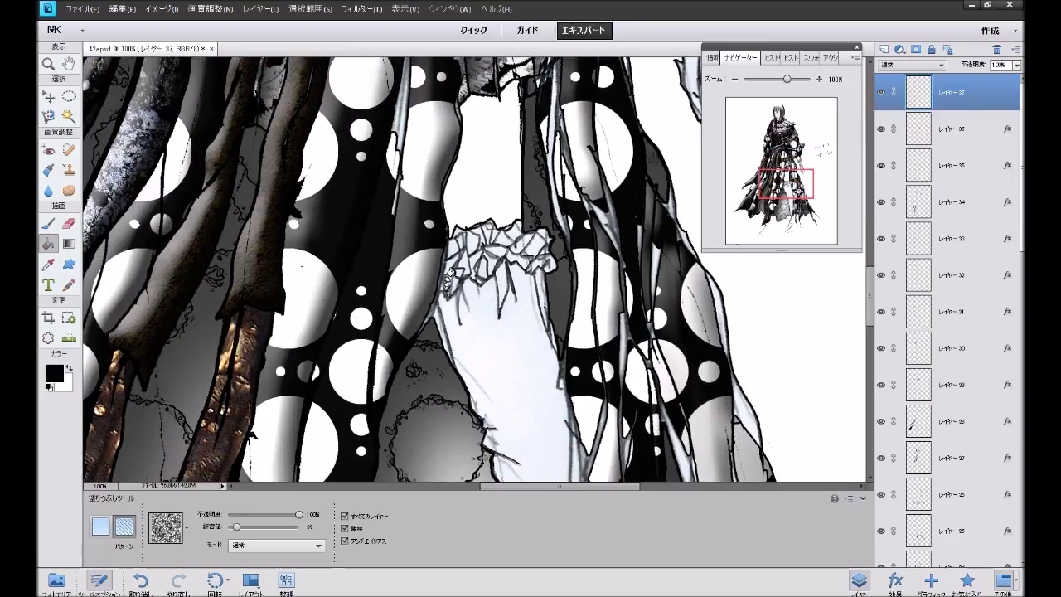
pyautogui.click(449, 265)
pyautogui.click(449, 259)
pyautogui.click(456, 239)
pyautogui.click(460, 236)
pyautogui.click(475, 254)
pyautogui.click(486, 262)
pyautogui.click(496, 245)
pyautogui.click(499, 235)
pyautogui.click(491, 233)
pyautogui.click(483, 229)
pyautogui.click(475, 227)
pyautogui.click(484, 221)
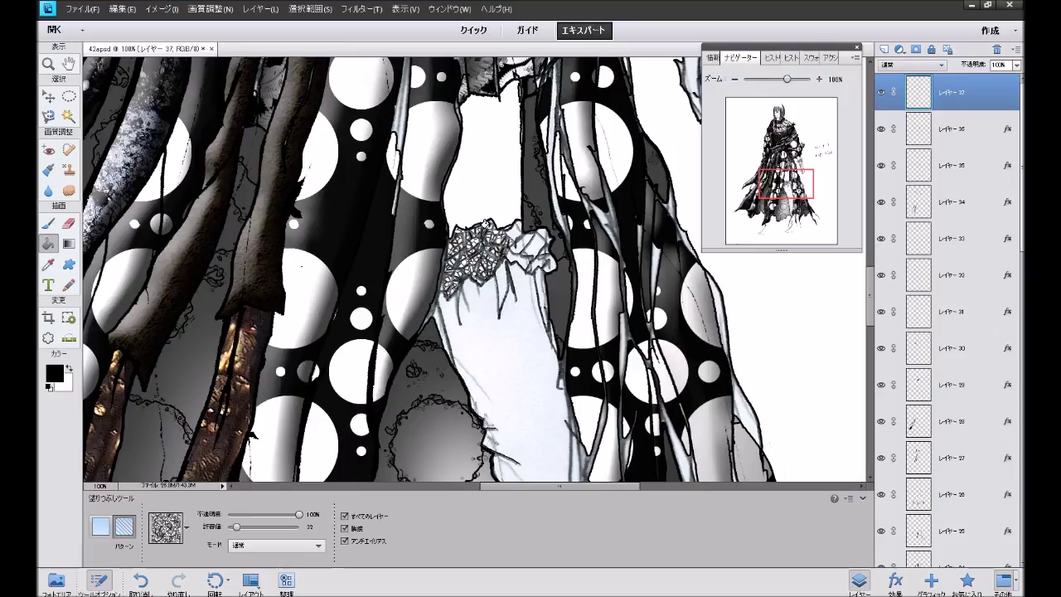
pyautogui.click(514, 235)
pyautogui.click(520, 256)
pyautogui.click(535, 246)
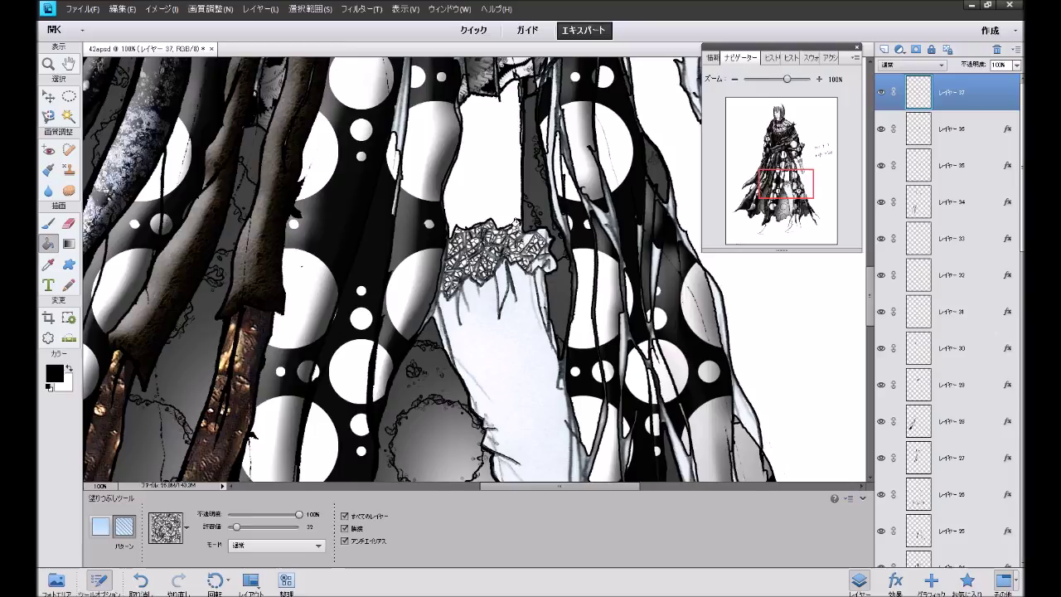
pyautogui.click(538, 254)
pyautogui.click(544, 262)
pyautogui.click(735, 79)
pyautogui.click(734, 81)
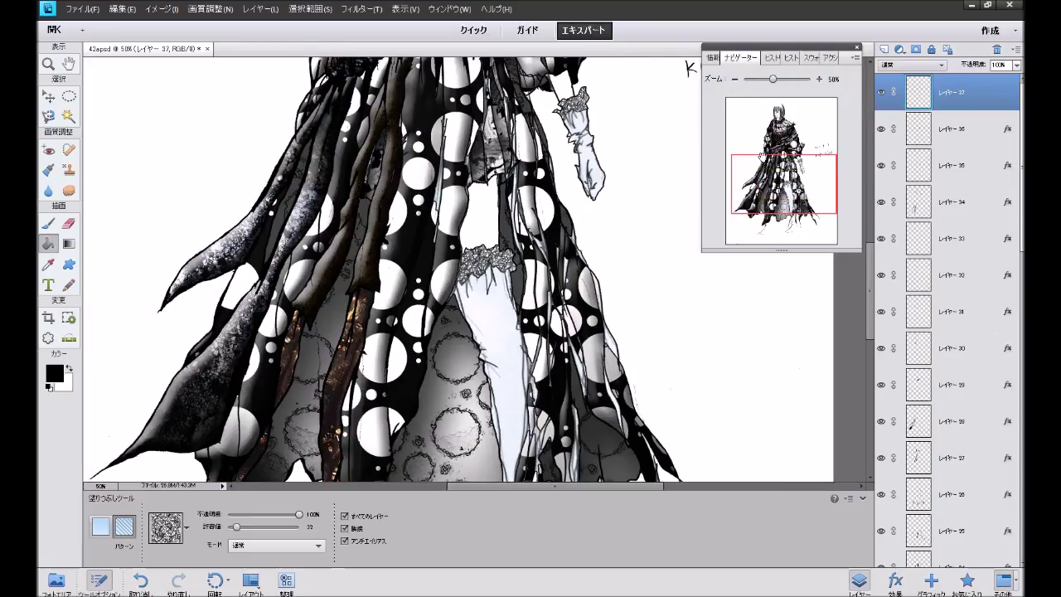
# Step: Try a favourite shadow style on the lace layer and add a stroke outline
pyautogui.moveTo(768, 171); pyautogui.dragTo(763, 161)
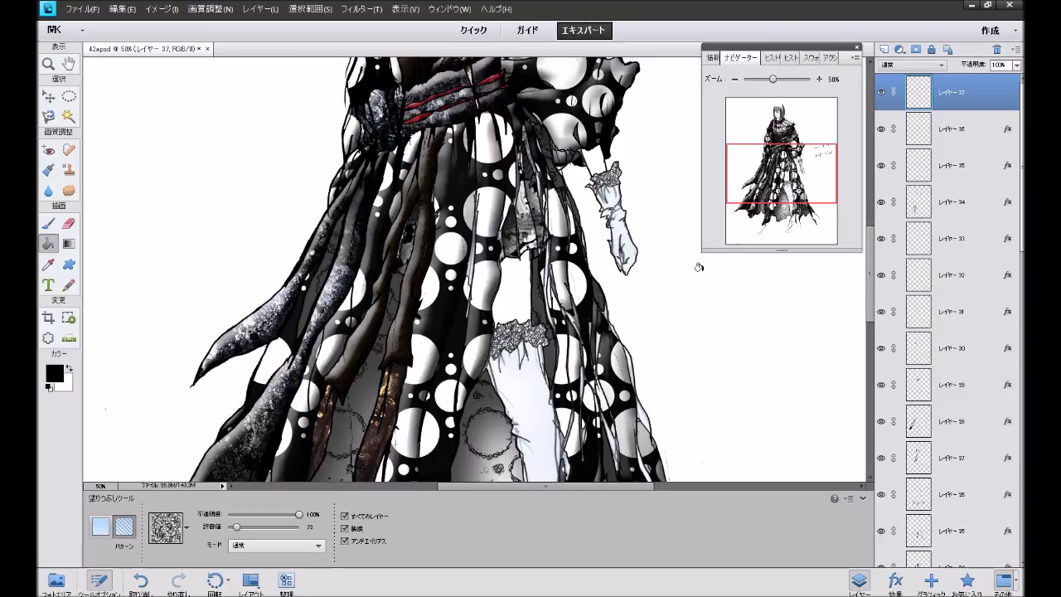
pyautogui.click(967, 581)
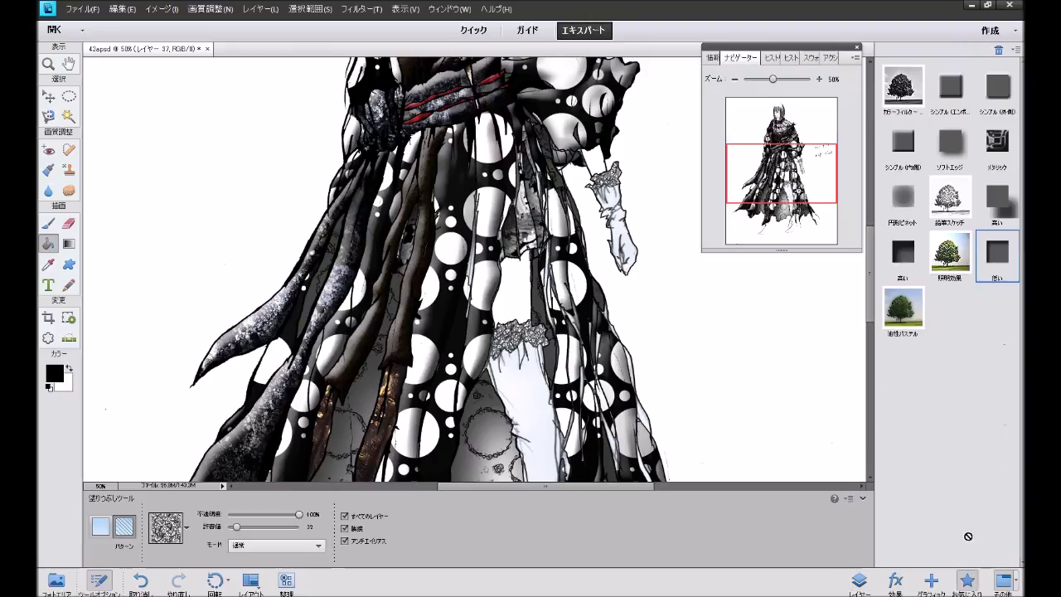
pyautogui.doubleClick(985, 276)
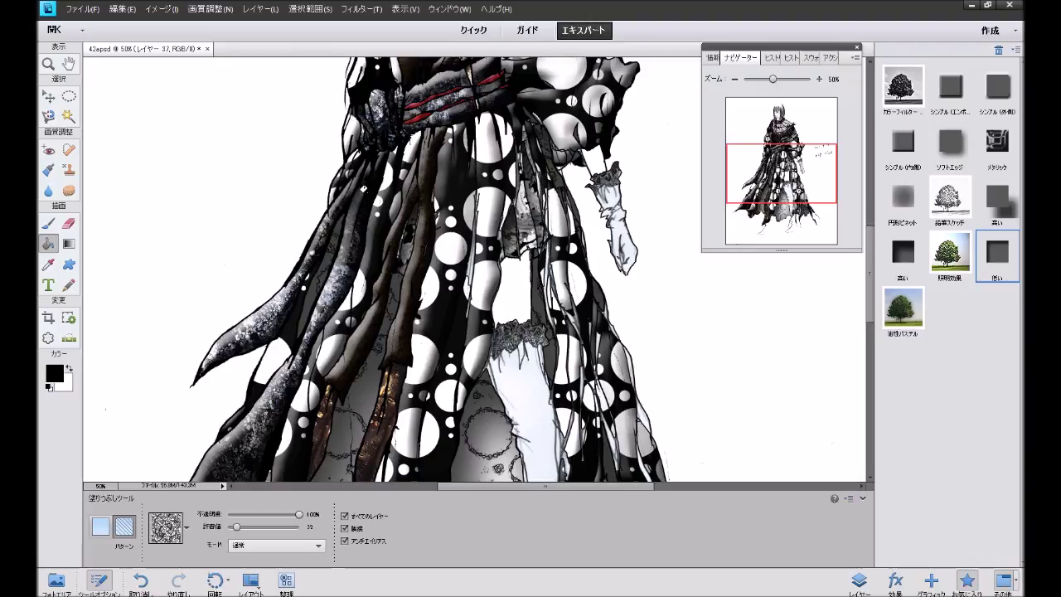
pyautogui.click(859, 581)
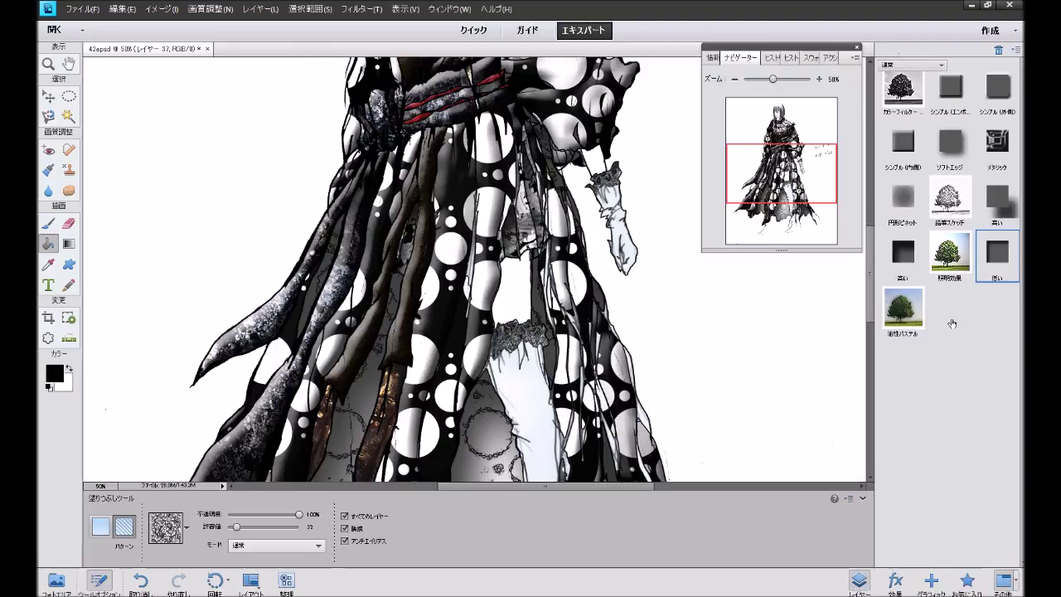
pyautogui.doubleClick(1009, 94)
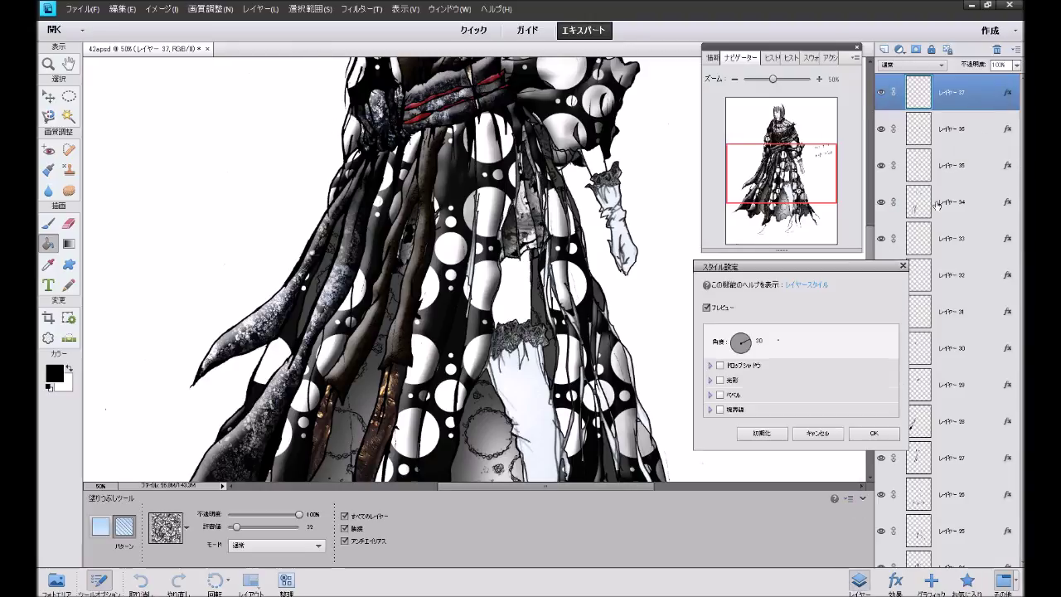
pyautogui.click(719, 409)
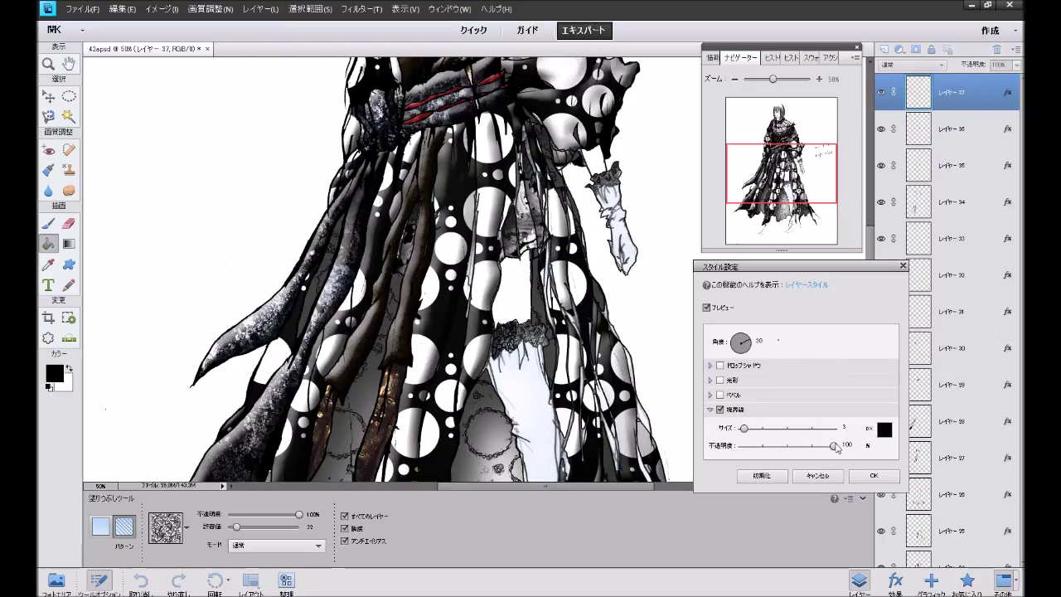
pyautogui.click(874, 475)
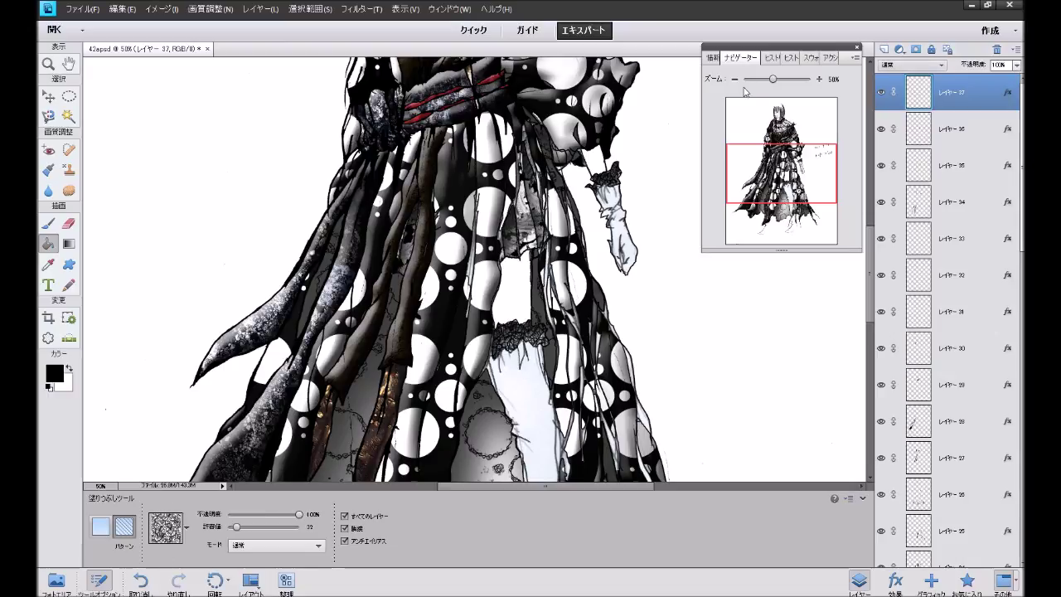
# Step: Try a lighting effect, then undo it along with the stroke and shadow style
pyautogui.scroll(1, 472, 266)
pyautogui.scroll(1, 472, 266)
pyautogui.scroll(1, 472, 265)
pyautogui.scroll(1, 473, 265)
pyautogui.scroll(-2, 782, 320)
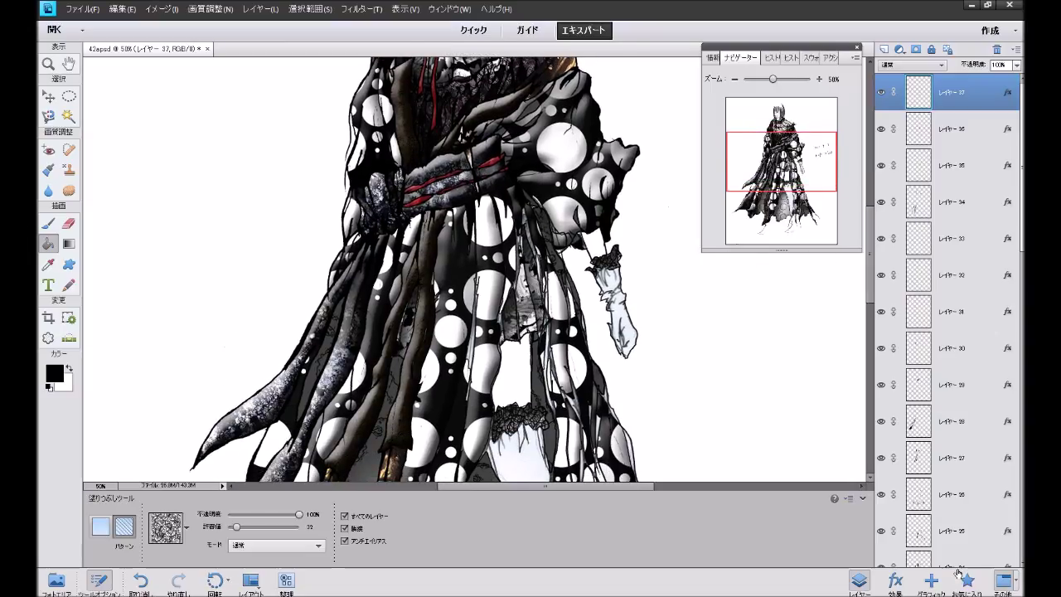
pyautogui.press('F2')
pyautogui.doubleClick(951, 257)
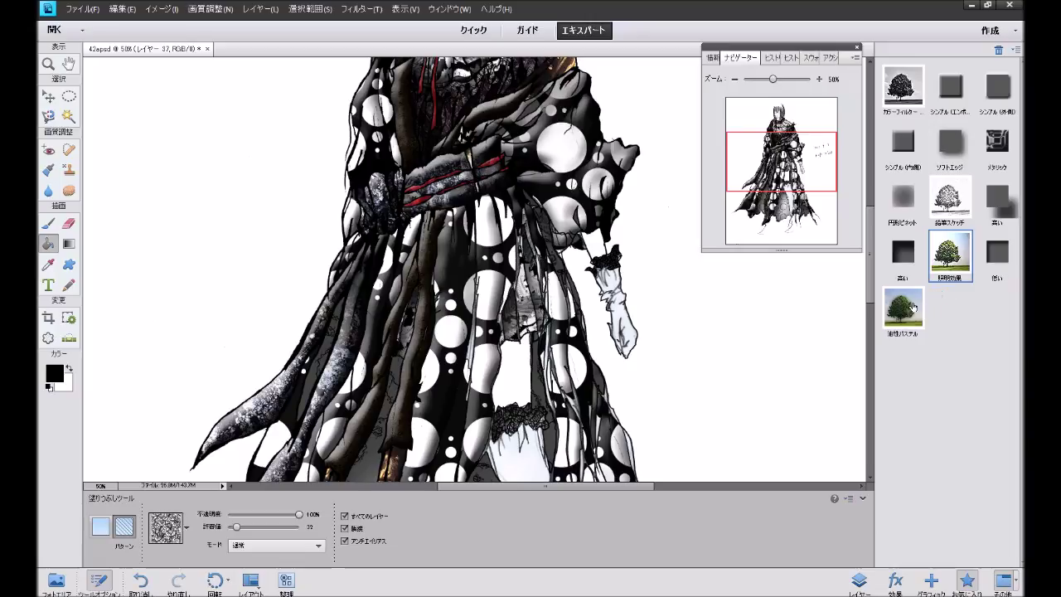
pyautogui.hotkey('ctrl', 'z')
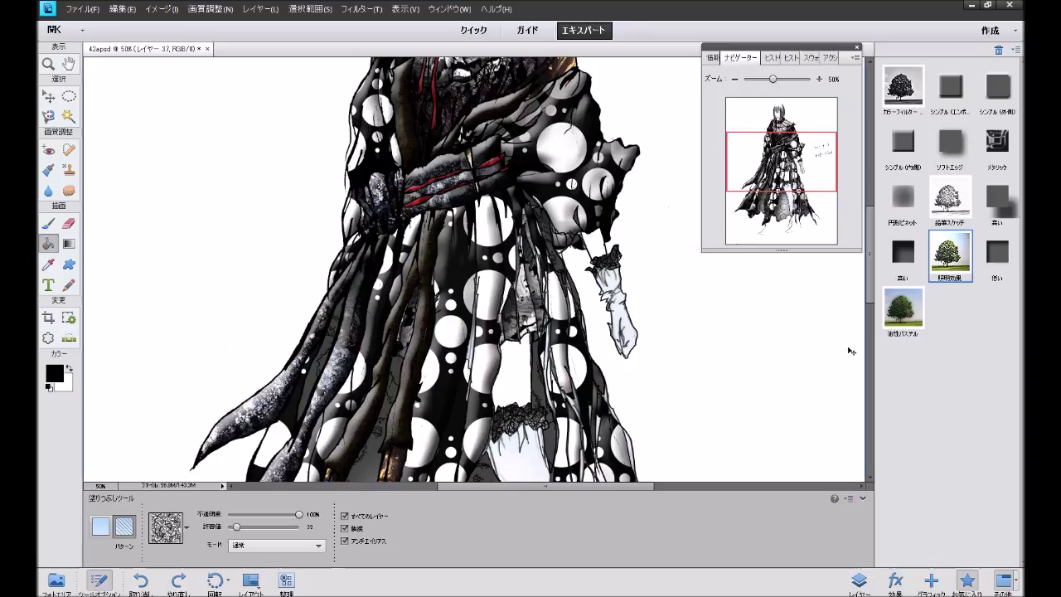
pyautogui.hotkey('ctrl', 'z')
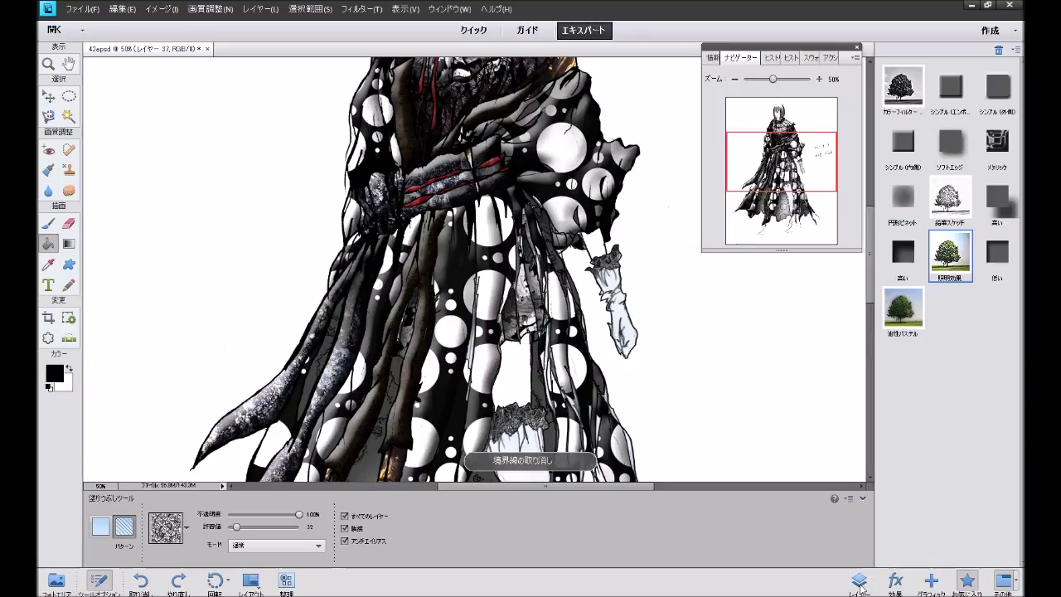
pyautogui.click(859, 580)
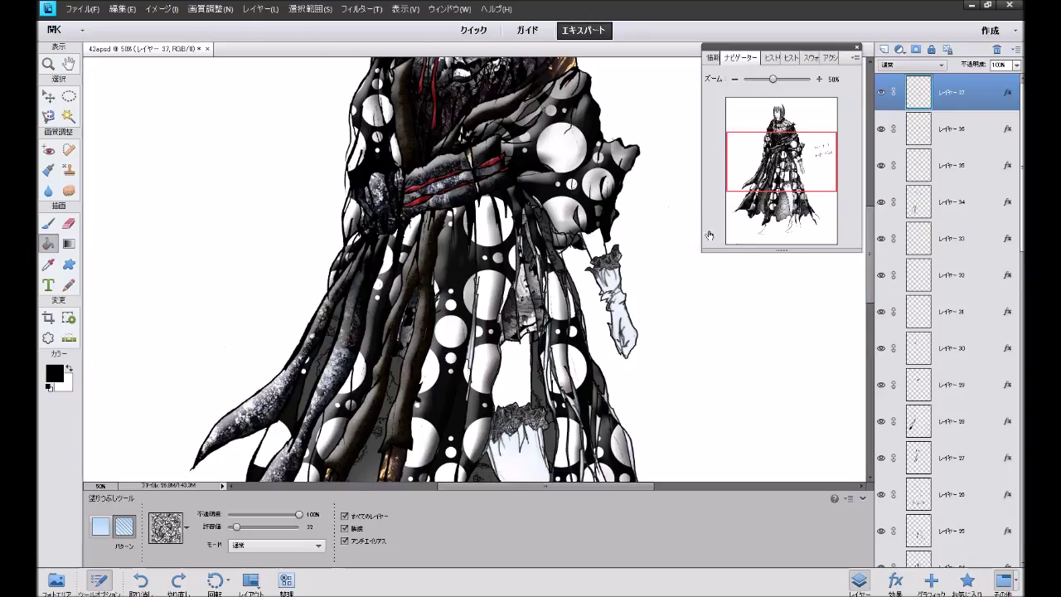
pyautogui.hotkey('ctrl', 'z')
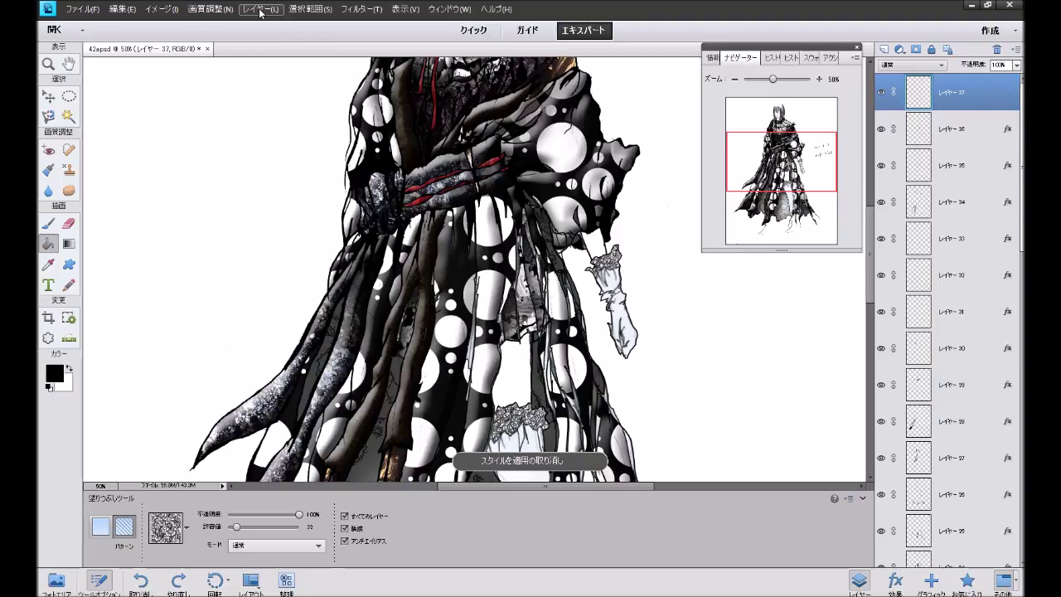
# Step: Give the lace layer a 3 px black stroke at 100% opacity via Style Settings
pyautogui.click(260, 12)
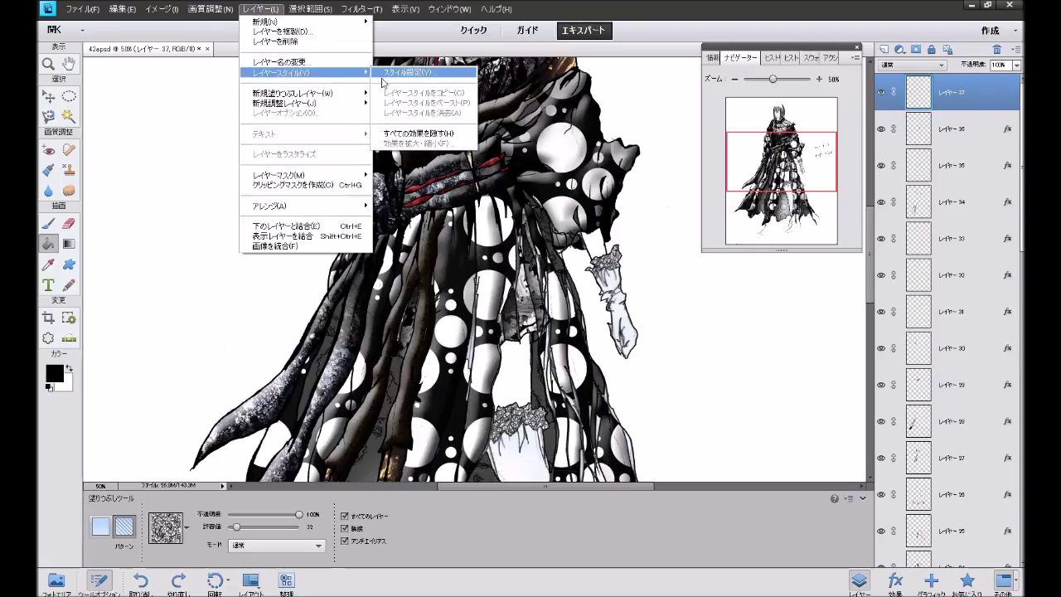
pyautogui.click(388, 73)
pyautogui.click(720, 410)
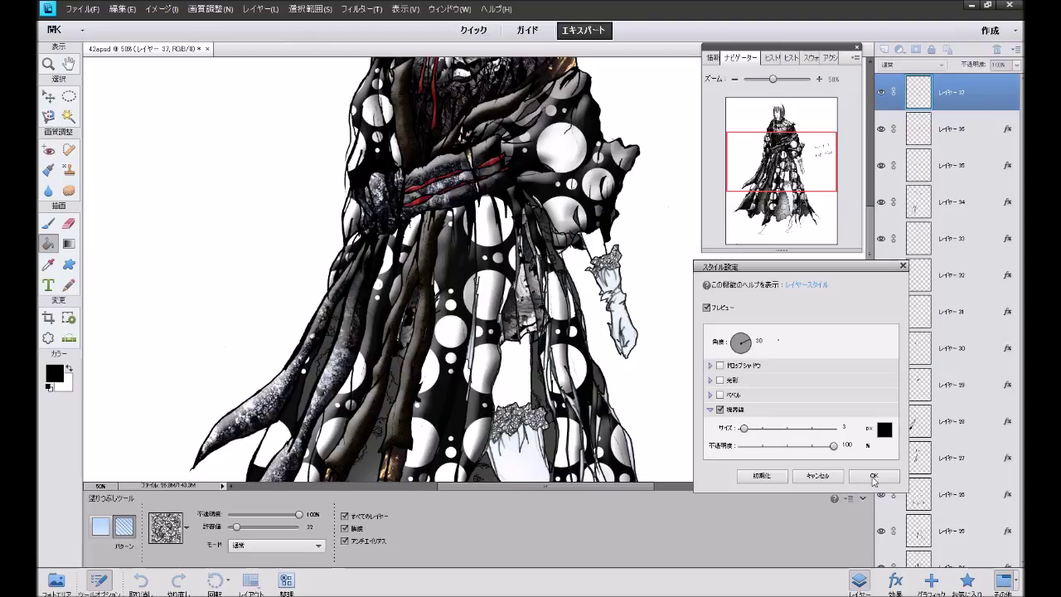
pyautogui.click(874, 476)
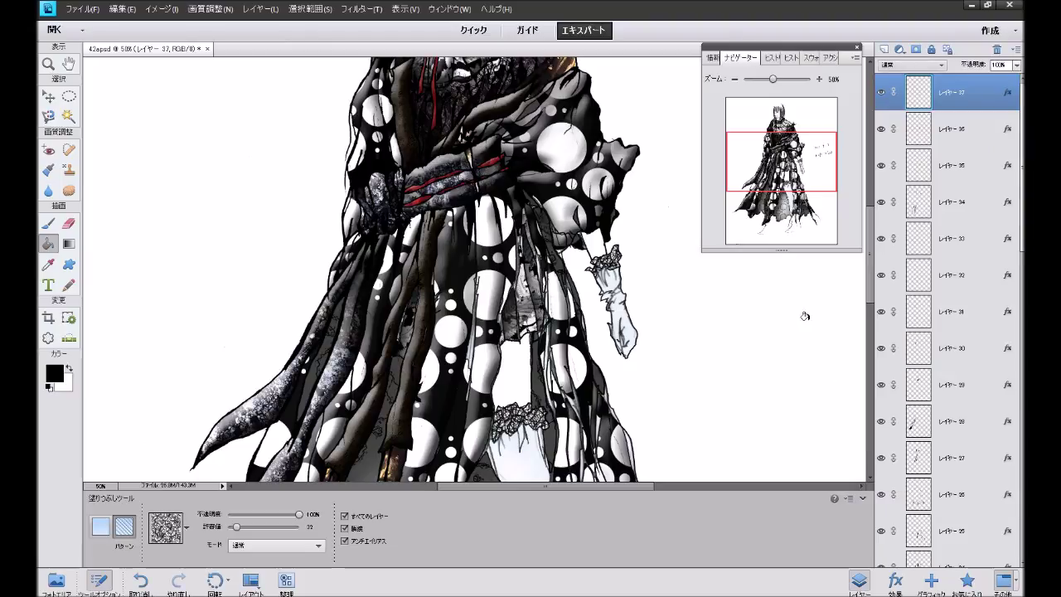
# Step: Add new layer 38 and fill the glove on the lowered arm with a dark pattern
pyautogui.click(884, 50)
pyautogui.click(187, 528)
pyautogui.moveTo(265, 300); pyautogui.dragTo(259, 408)
pyautogui.click(134, 217)
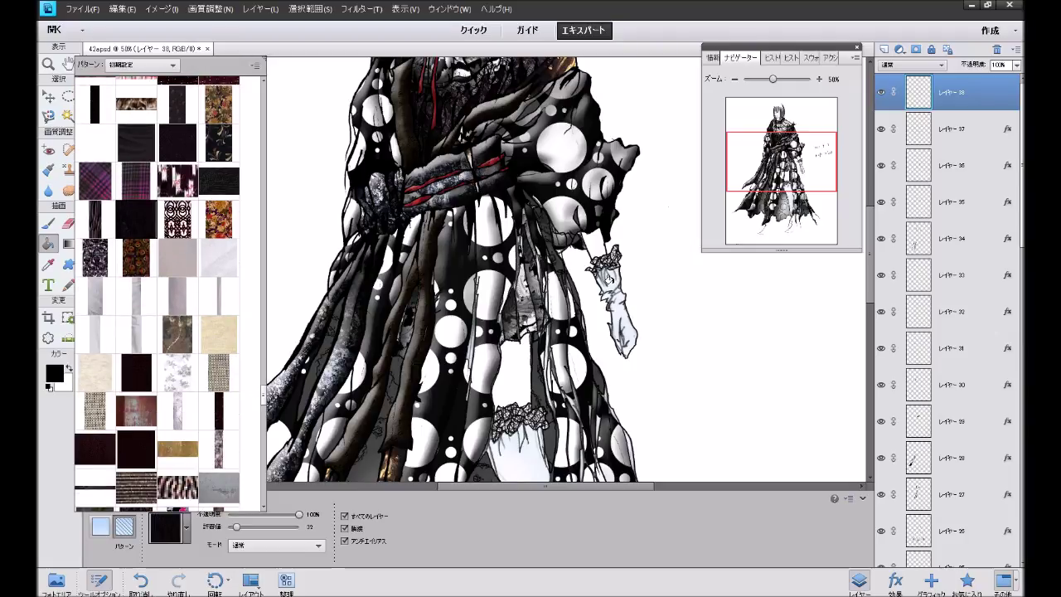
pyautogui.click(610, 280)
pyautogui.click(612, 281)
pyautogui.click(628, 300)
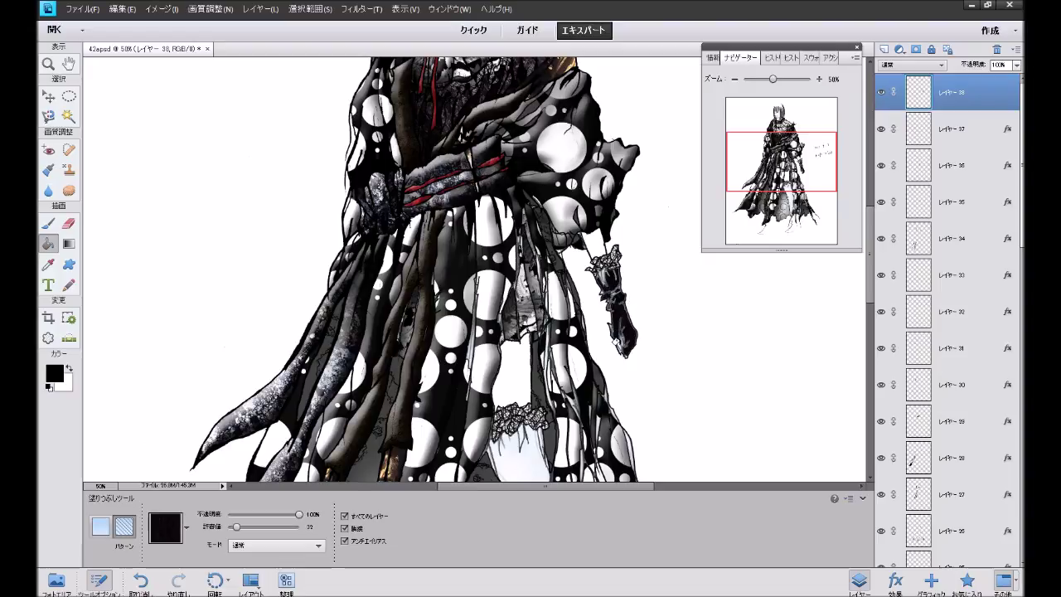
# Step: Give the glove layer the Simple Inner bevel at 40 px plus a 3 px black stroke
pyautogui.moveTo(770, 174); pyautogui.dragTo(770, 168)
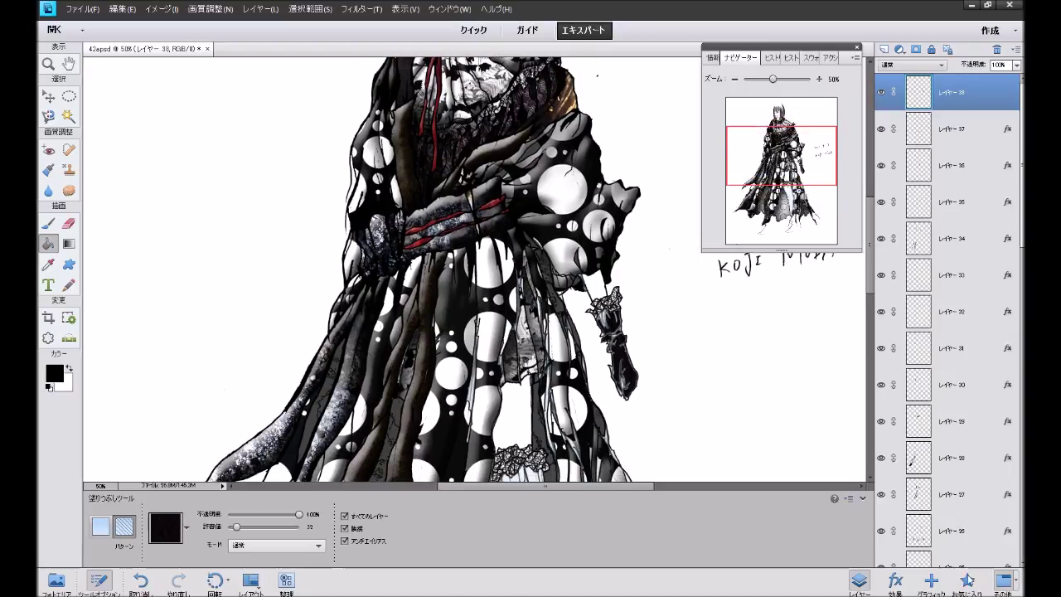
pyautogui.click(967, 581)
pyautogui.click(907, 157)
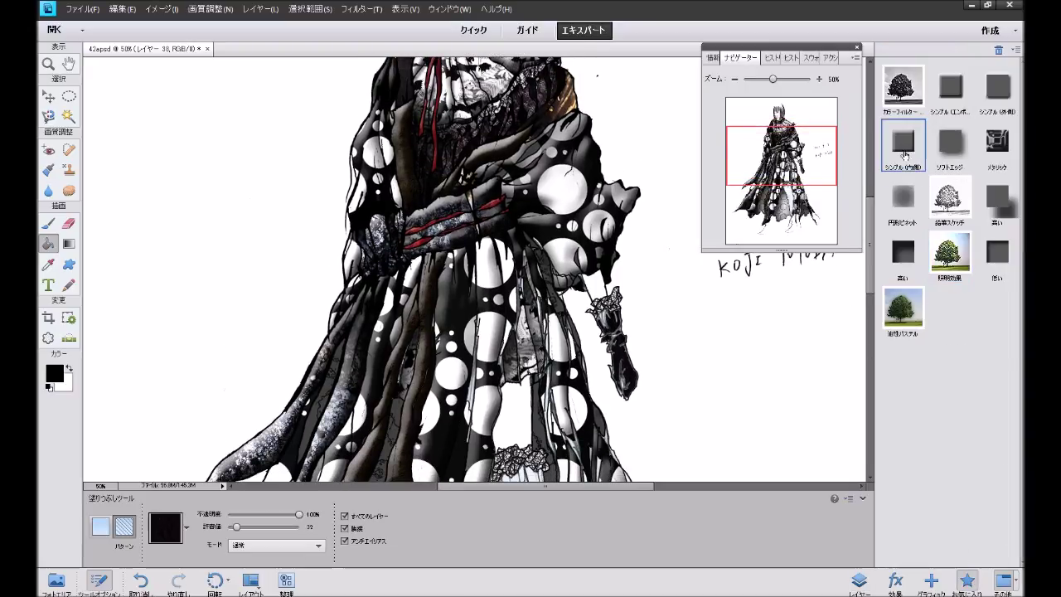
pyautogui.click(859, 580)
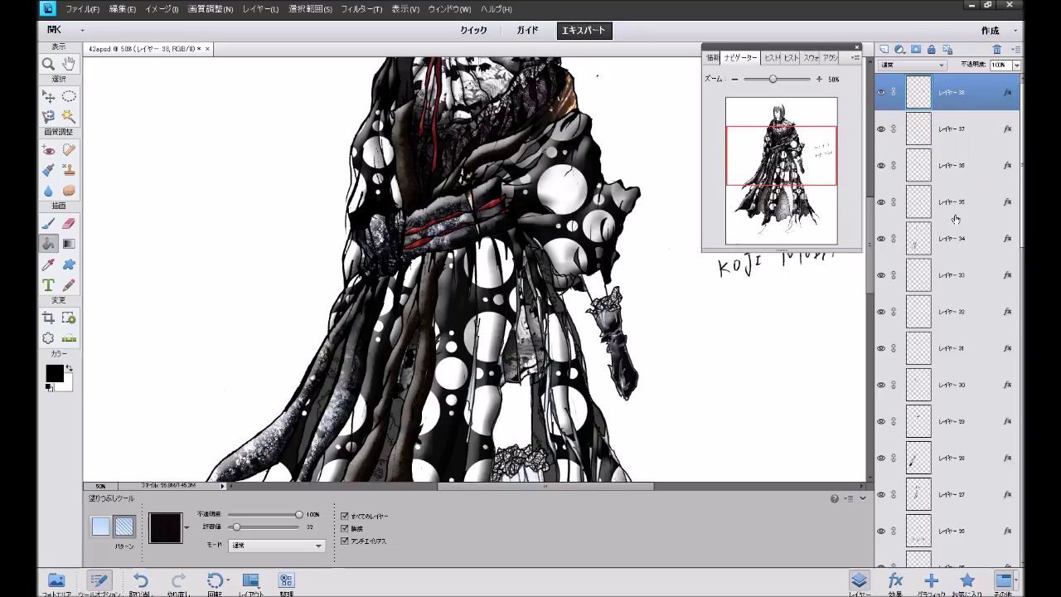
pyautogui.doubleClick(1009, 97)
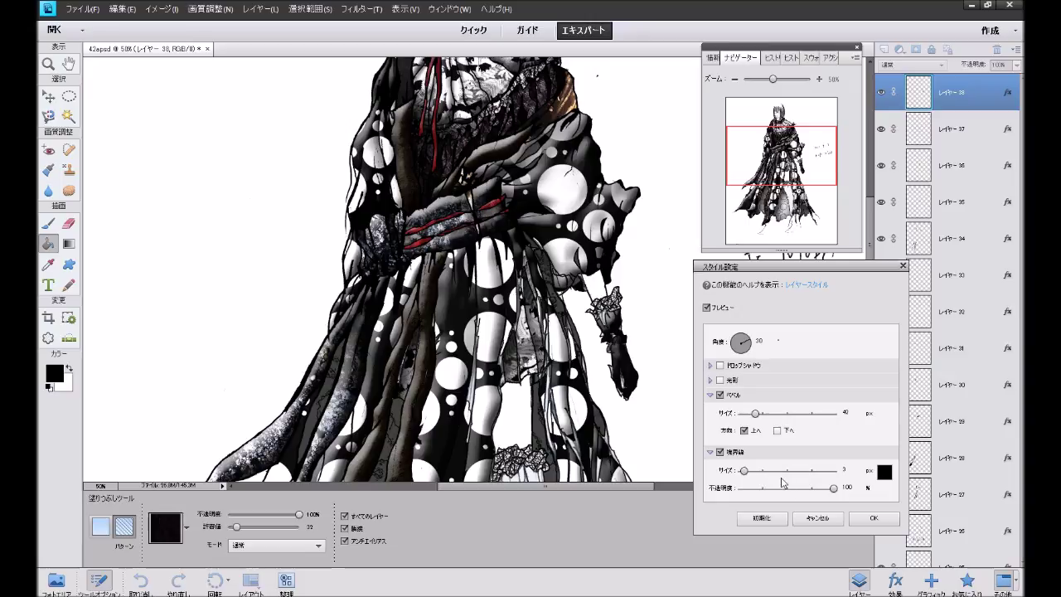
pyautogui.click(877, 519)
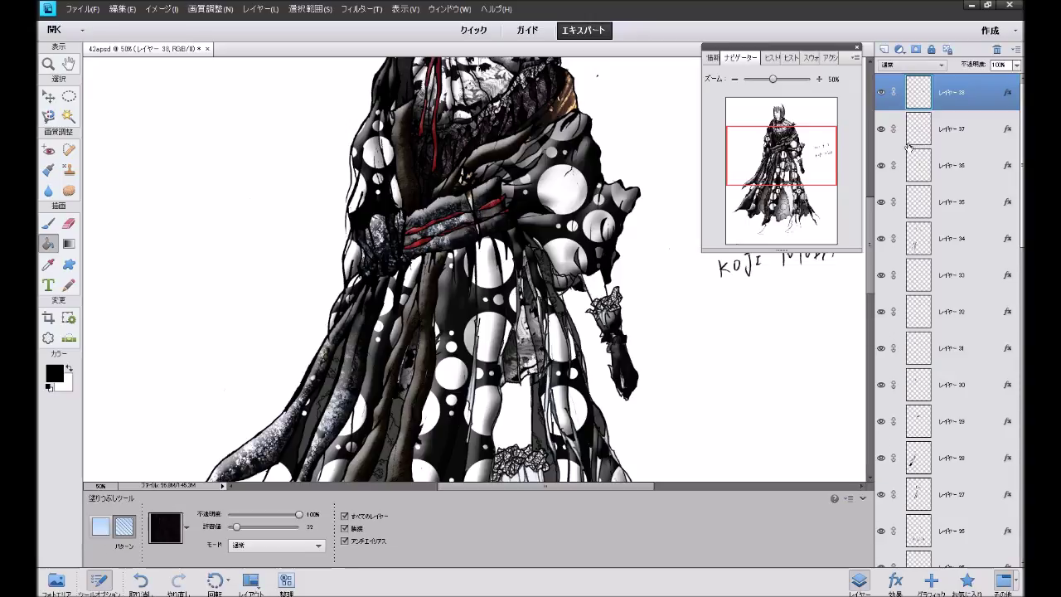
pyautogui.click(819, 79)
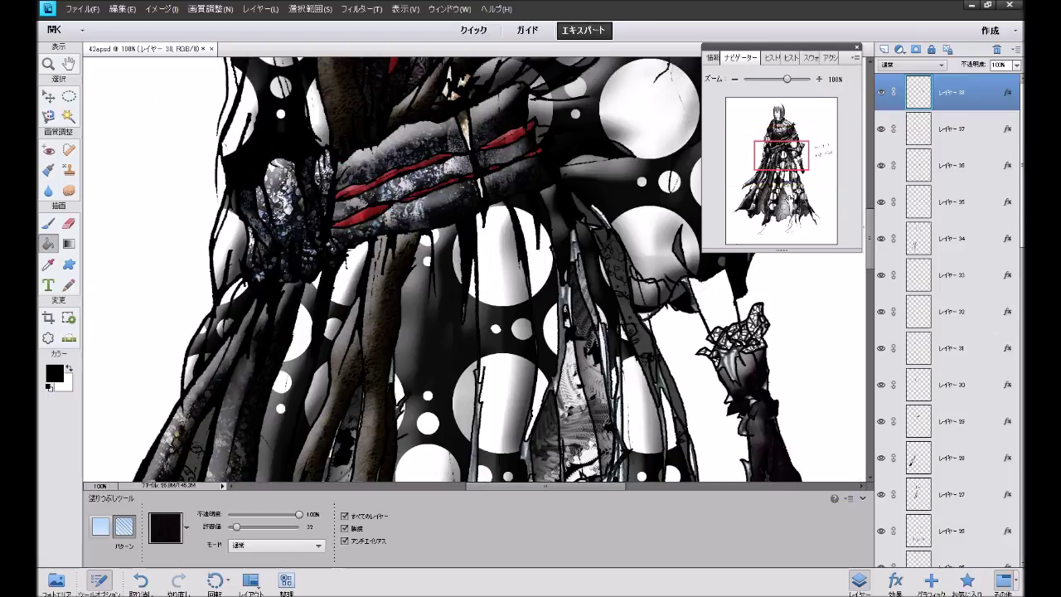
# Step: Fill two more lattice cells on the hand darker, then zoom out to the whole figure
pyautogui.click(727, 352)
pyautogui.click(723, 360)
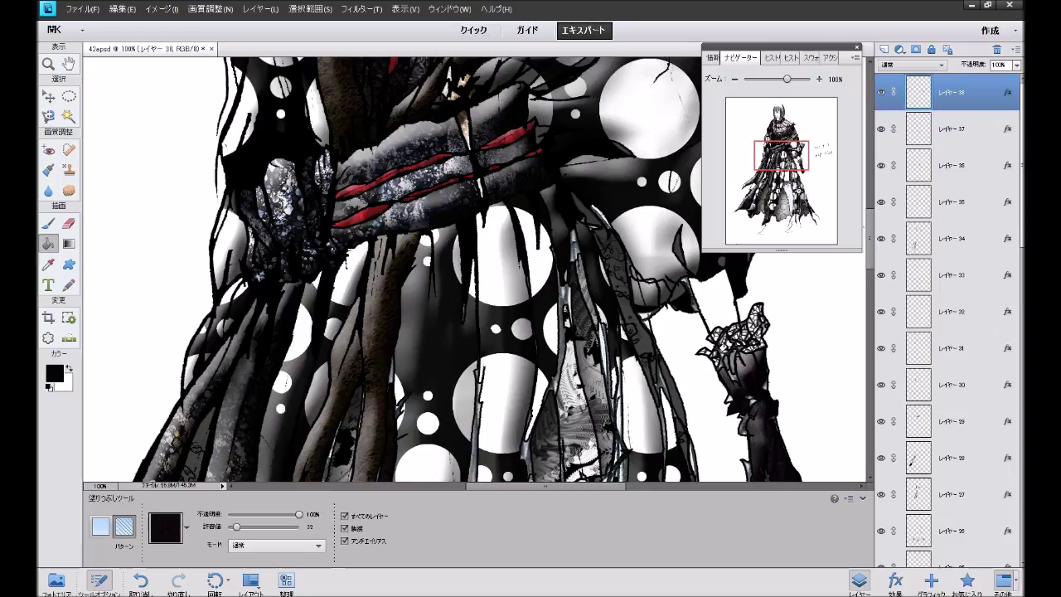
pyautogui.click(733, 80)
pyautogui.click(733, 80)
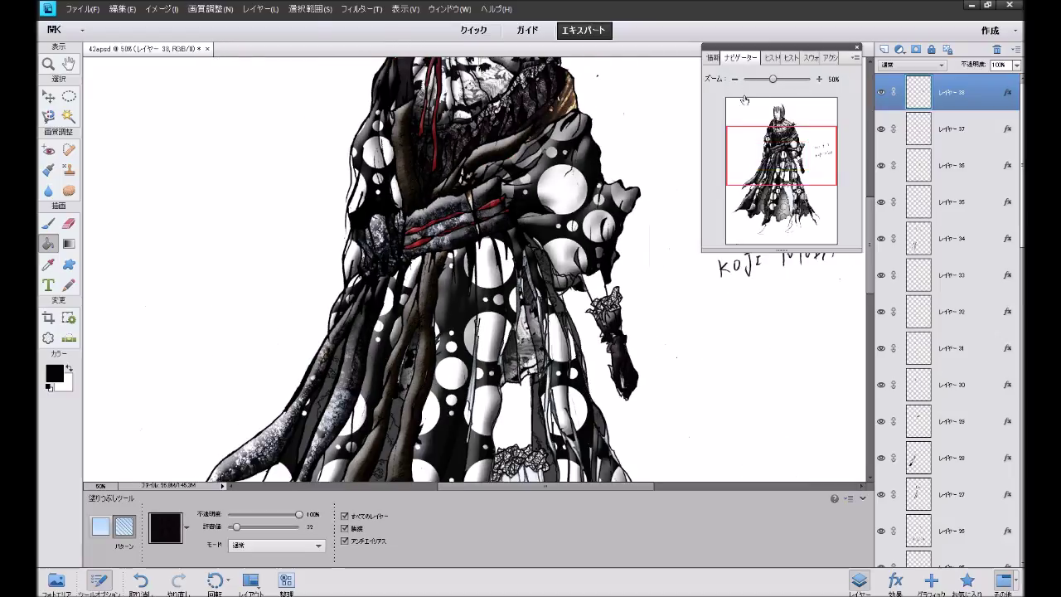
pyautogui.scroll(-1, 473, 270)
pyautogui.scroll(-2, 473, 269)
pyautogui.scroll(-2, 473, 269)
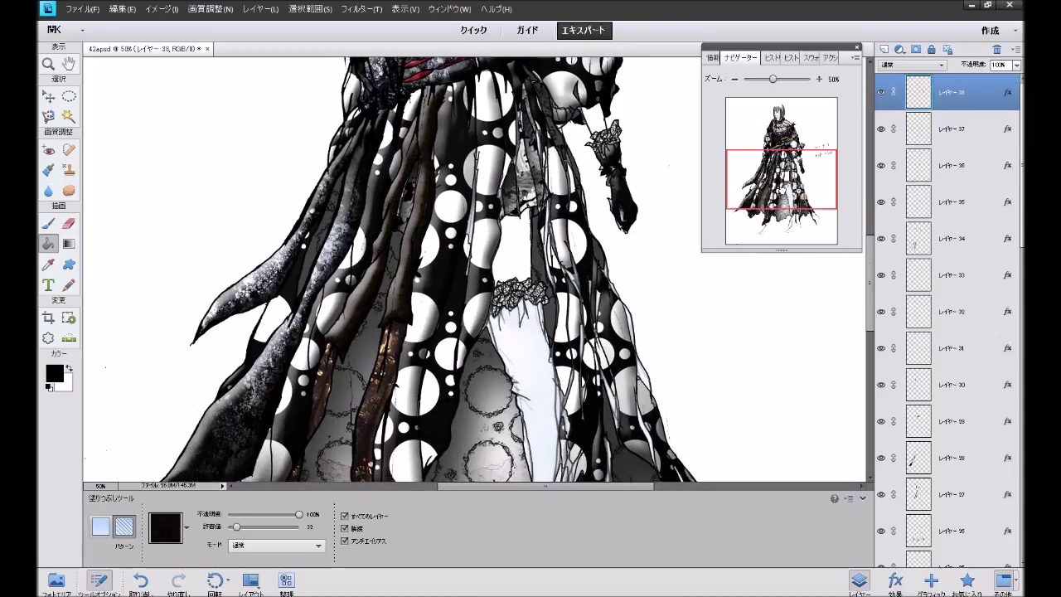
pyautogui.click(735, 79)
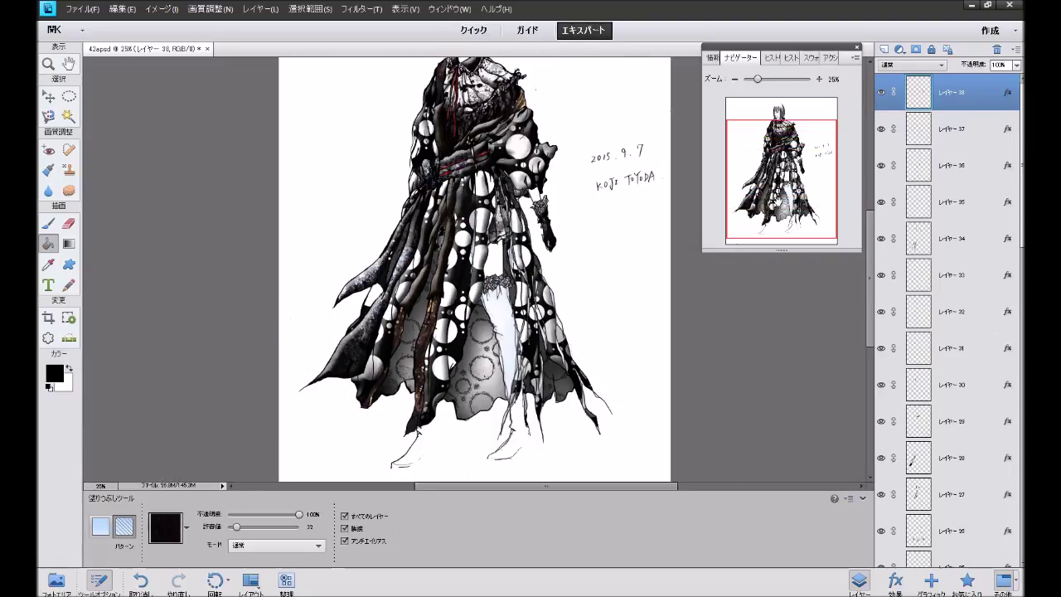
pyautogui.moveTo(776, 203); pyautogui.dragTo(775, 192)
pyautogui.moveTo(833, 141); pyautogui.dragTo(833, 145)
# Step: Add a new empty layer 39 at the top of the stack
pyautogui.hotkey('ctrl', 'shift', 'alt', 'n')
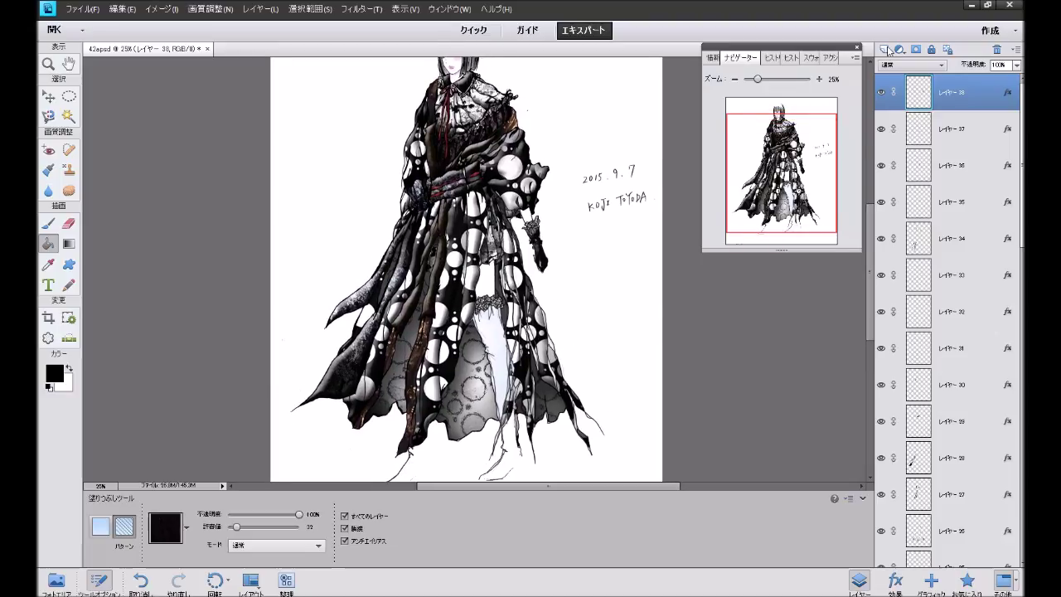
pyautogui.moveTo(784, 192); pyautogui.dragTo(785, 200)
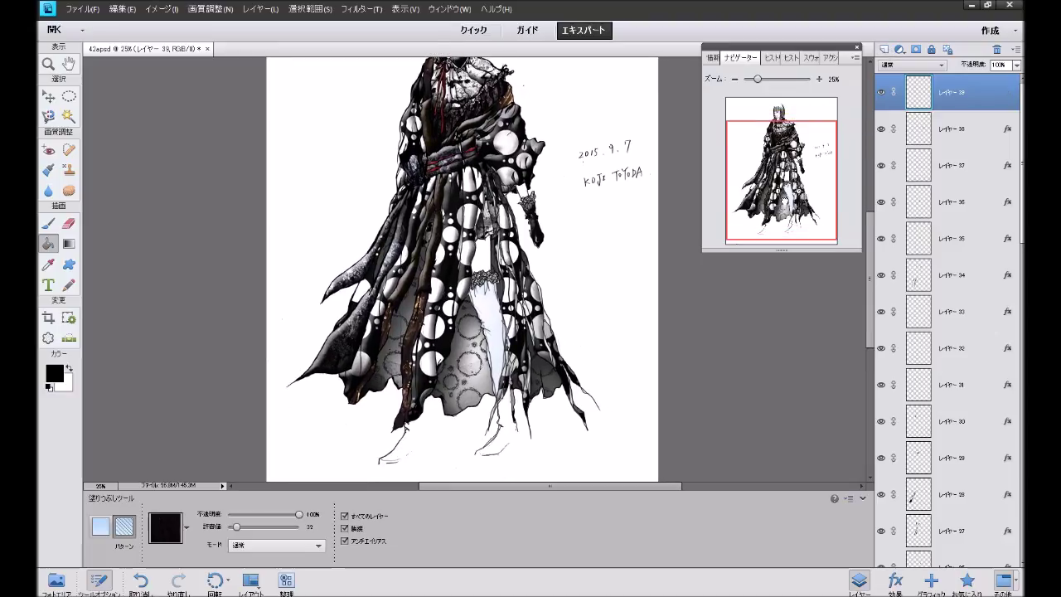
pyautogui.scroll(1, 710, 276)
pyautogui.scroll(1, 710, 276)
# Step: Choose the black-and-white damask pattern as the Paint Bucket fill
pyautogui.click(188, 527)
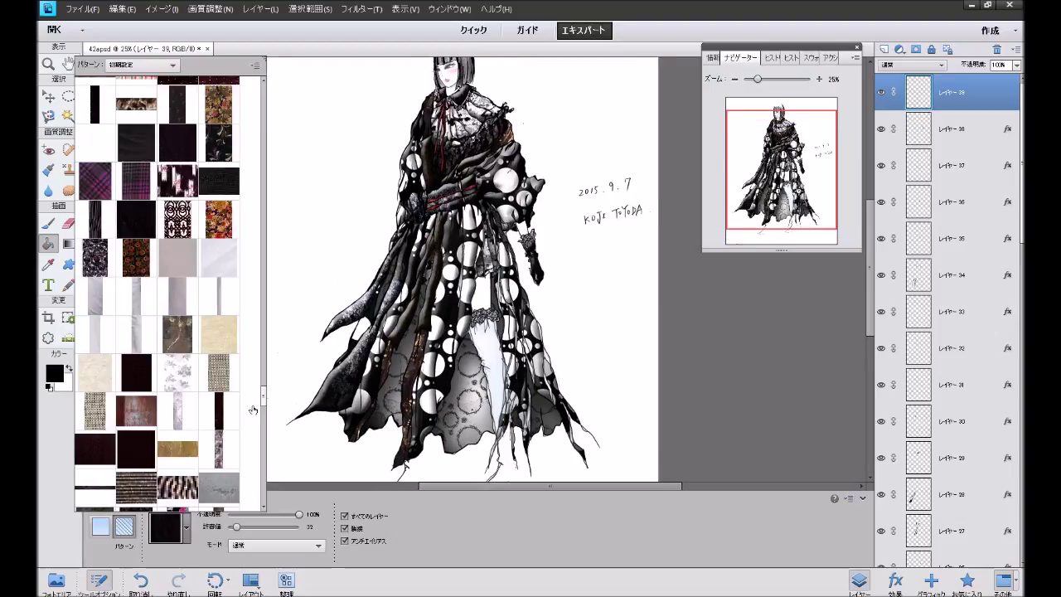
pyautogui.moveTo(264, 400); pyautogui.dragTo(263, 392)
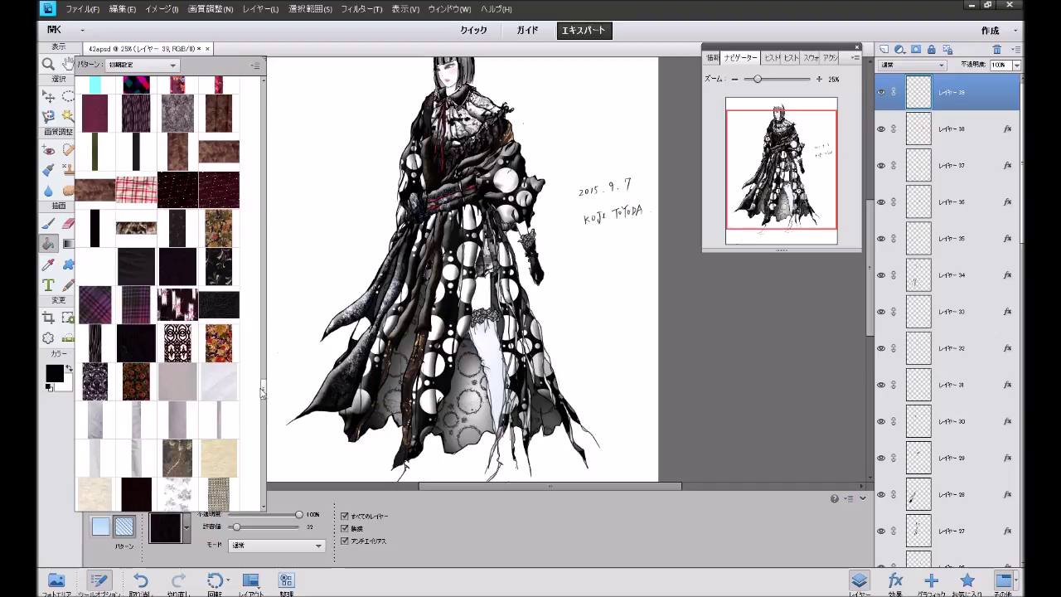
pyautogui.moveTo(263, 391); pyautogui.dragTo(263, 410)
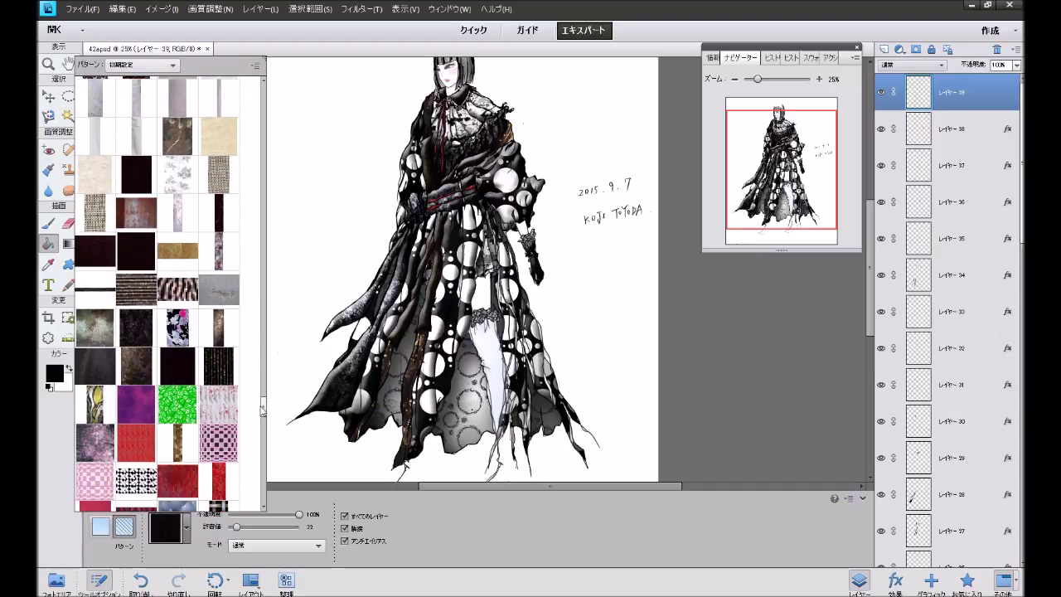
pyautogui.moveTo(263, 409)
pyautogui.mouseDown()
pyautogui.moveTo(258, 496)
pyautogui.moveTo(251, 321)
pyautogui.moveTo(260, 259)
pyautogui.moveTo(262, 282)
pyautogui.mouseUp()
pyautogui.click(138, 333)
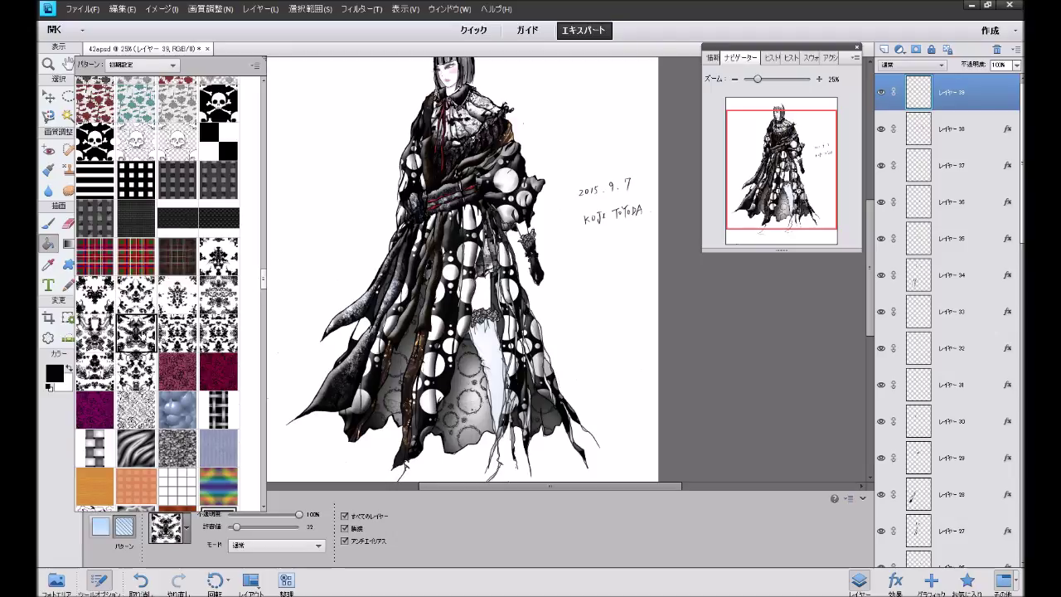
pyautogui.click(754, 328)
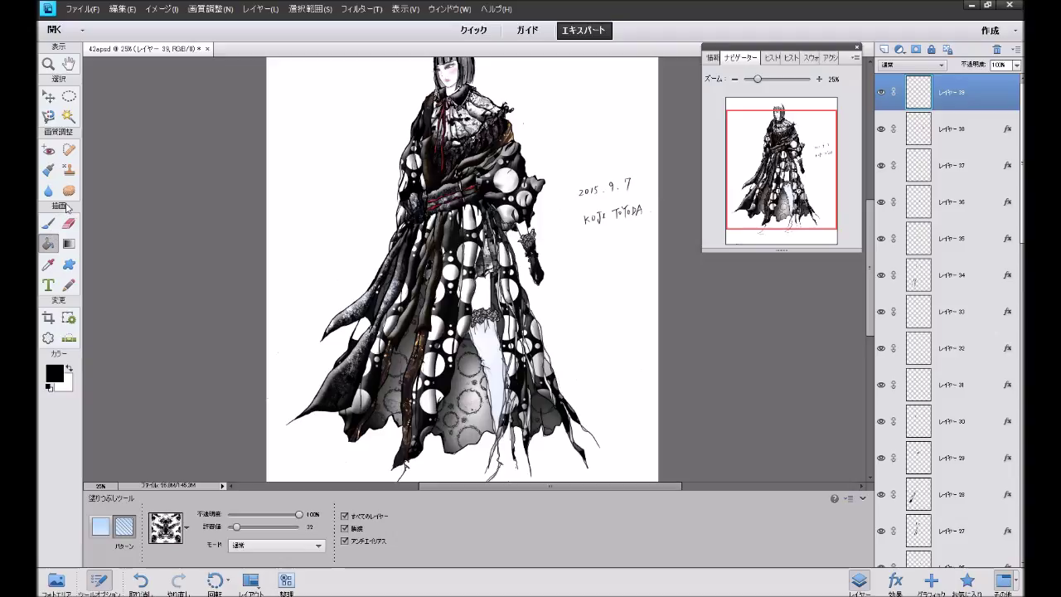
# Step: Switch to the Pattern Stamp with the damask pattern and zoom in on the lower robe
pyautogui.click(69, 171)
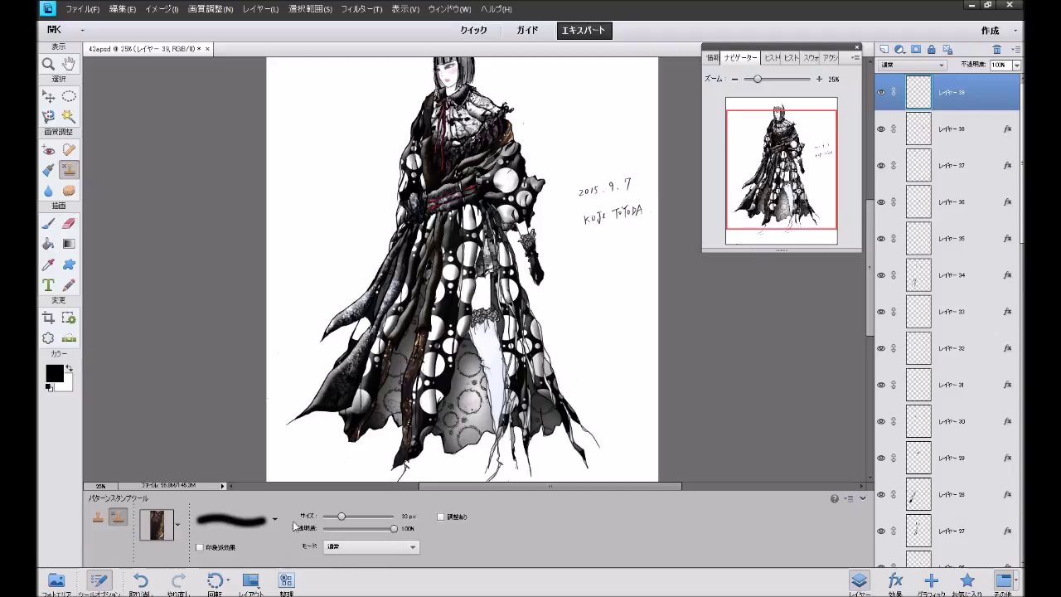
pyautogui.click(177, 525)
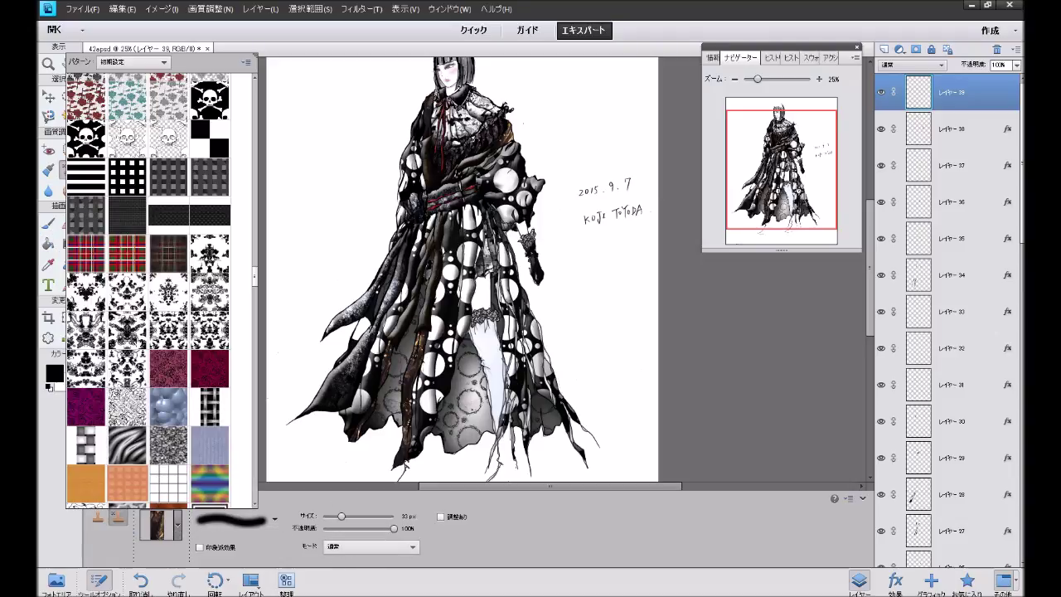
pyautogui.click(127, 330)
pyautogui.click(819, 78)
pyautogui.click(819, 79)
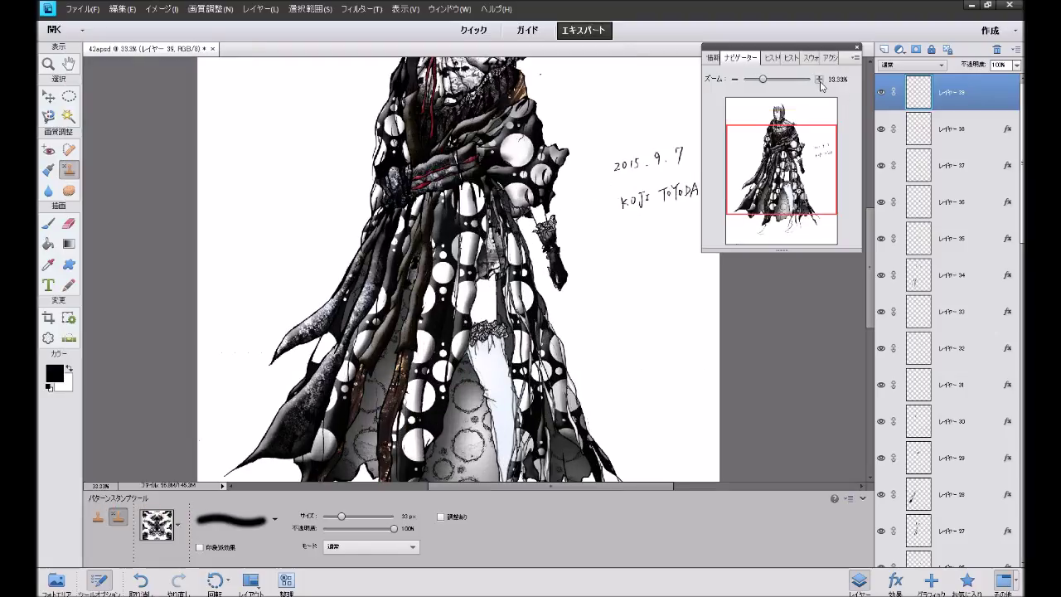
pyautogui.click(819, 78)
pyautogui.scroll(-3, 479, 270)
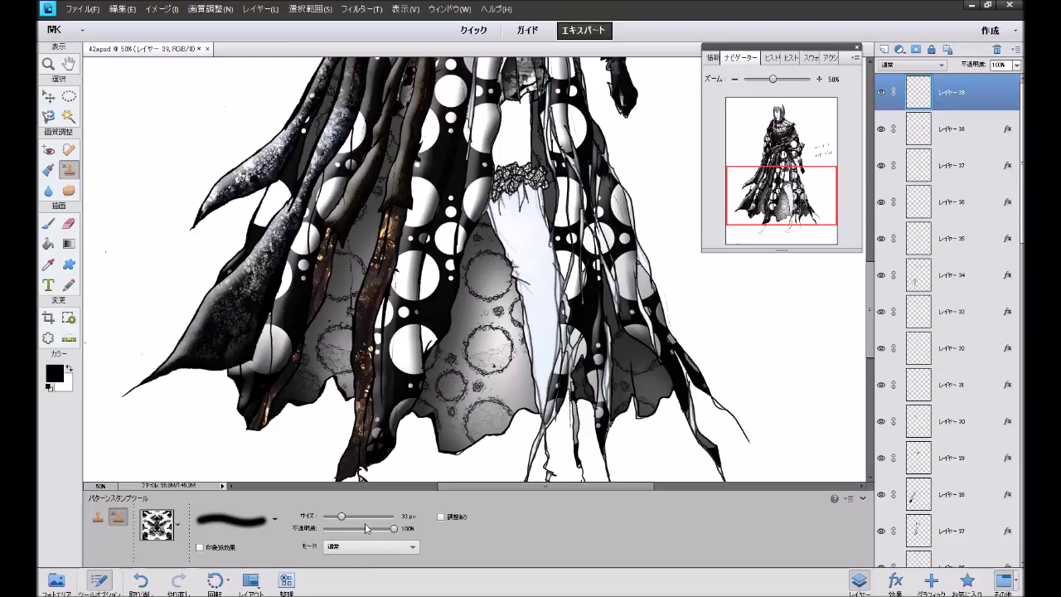
# Step: Set a 65 px soft round stamp brush, undoing a misplaced first stroke
pyautogui.click(275, 519)
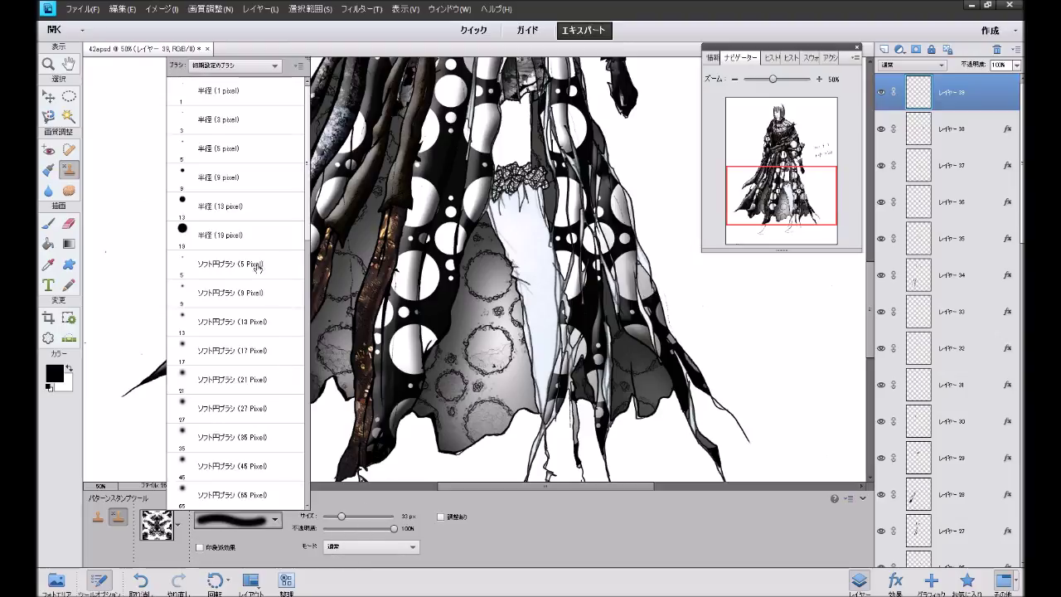
pyautogui.click(269, 236)
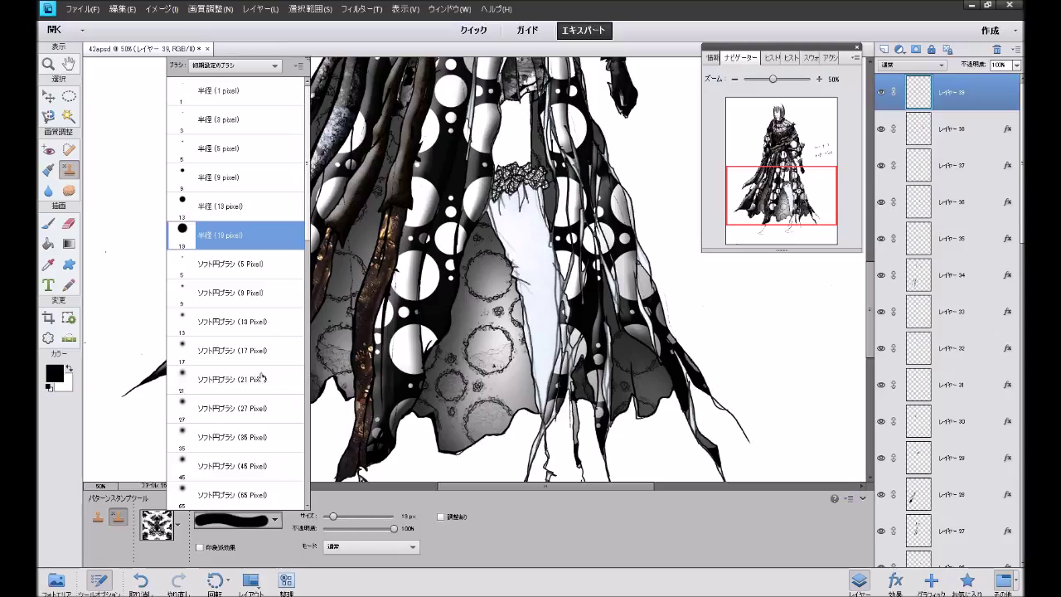
pyautogui.click(270, 486)
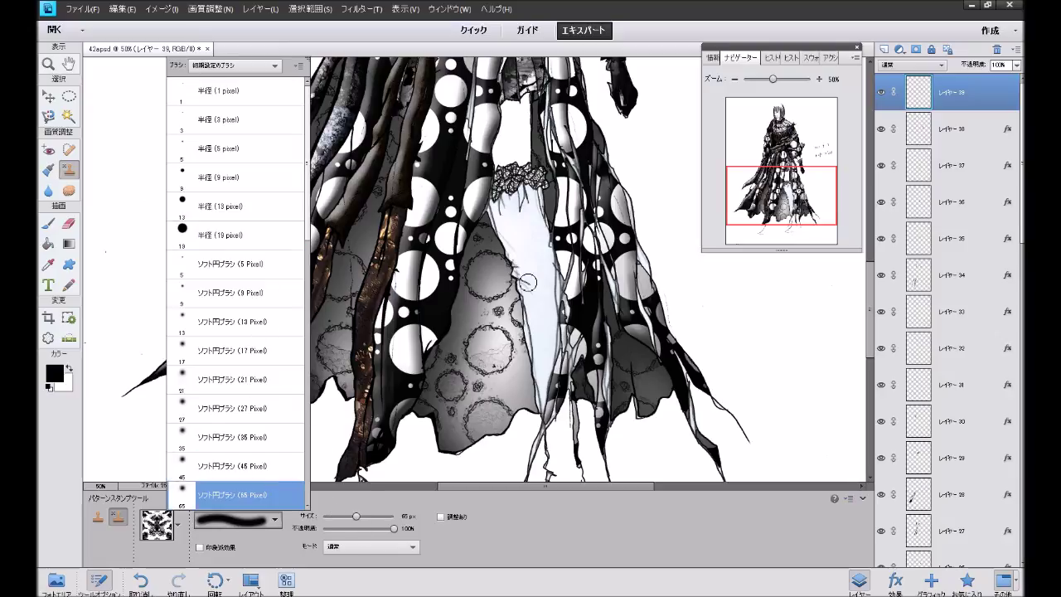
pyautogui.click(527, 245)
pyautogui.moveTo(523, 249)
pyautogui.mouseDown()
pyautogui.moveTo(520, 220)
pyautogui.moveTo(544, 344)
pyautogui.moveTo(537, 242)
pyautogui.moveTo(520, 224)
pyautogui.mouseUp()
pyautogui.hotkey('ctrl', 'z')
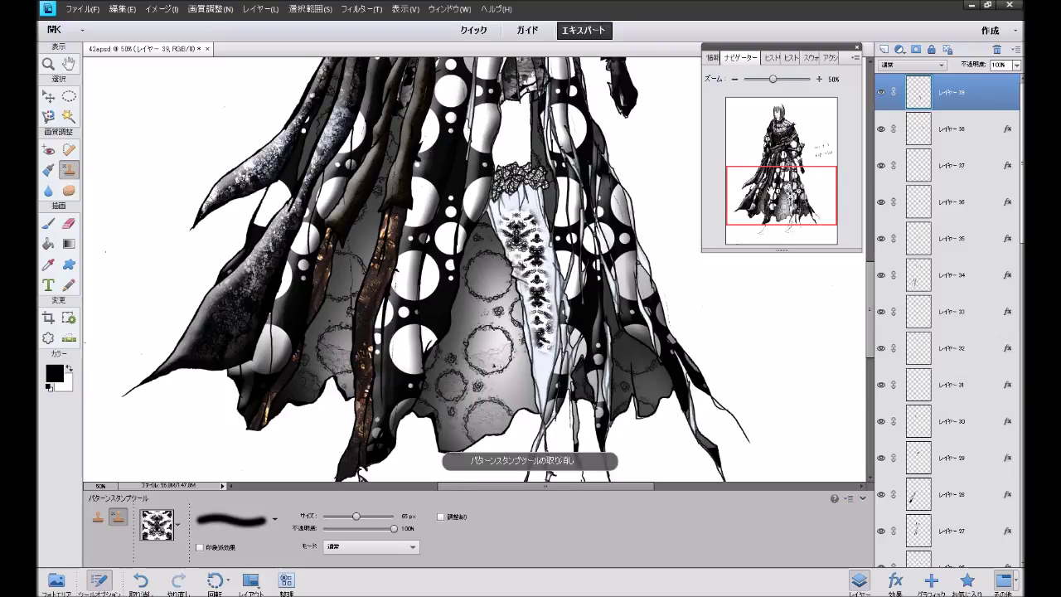
# Step: Stamp damask onto the pale centre strip and the left boot
pyautogui.scroll(-3, 566, 322)
pyautogui.moveTo(567, 322)
pyautogui.mouseDown()
pyautogui.moveTo(563, 308)
pyautogui.moveTo(566, 345)
pyautogui.moveTo(531, 394)
pyautogui.mouseUp()
pyautogui.moveTo(344, 401); pyautogui.dragTo(378, 352)
pyautogui.moveTo(752, 217); pyautogui.dragTo(752, 193)
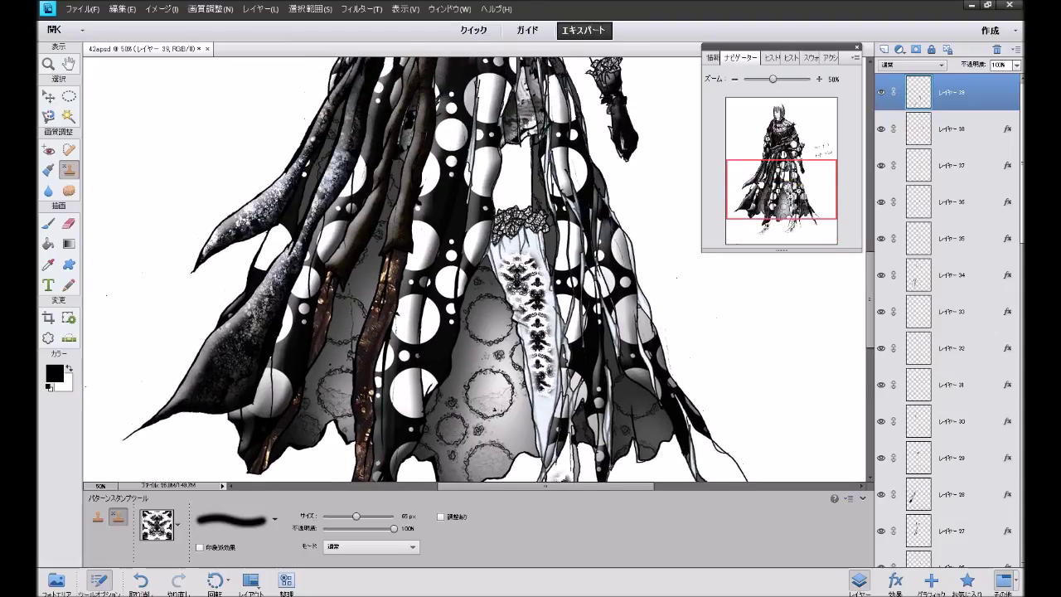
pyautogui.click(735, 80)
pyautogui.click(734, 80)
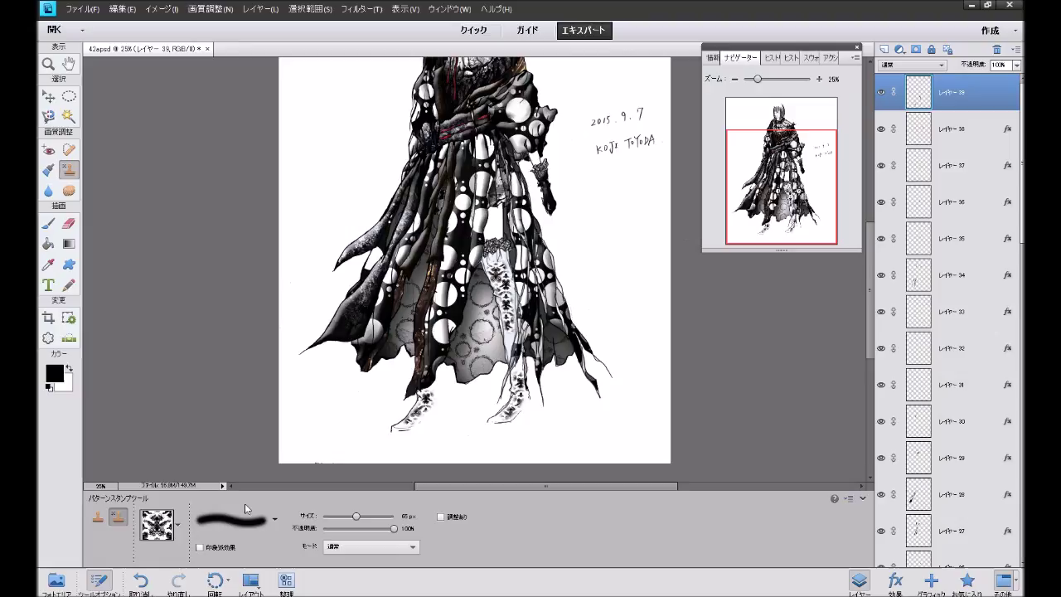
pyautogui.click(820, 80)
pyautogui.click(819, 79)
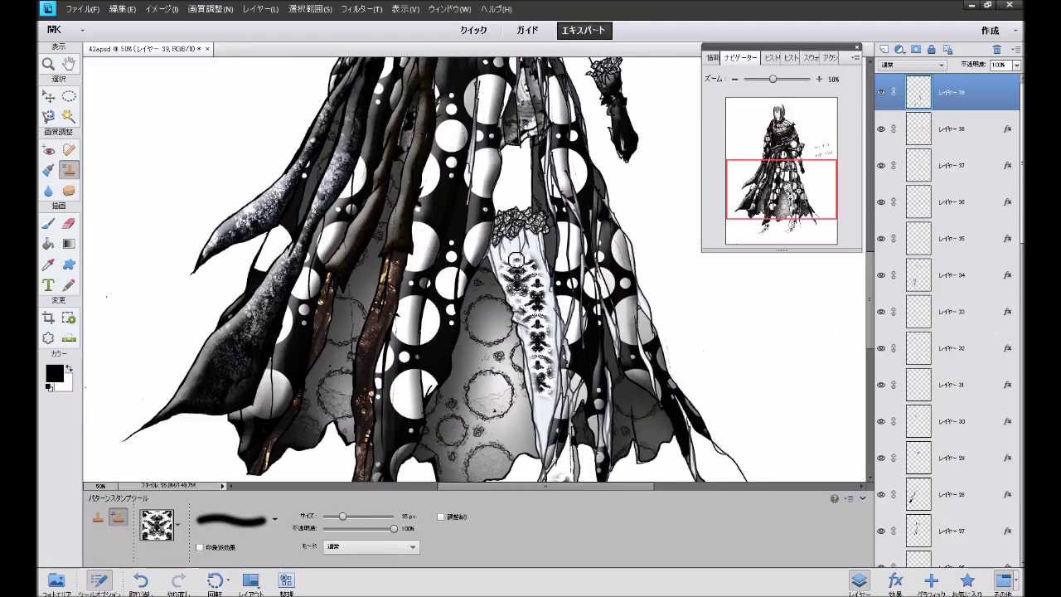
# Step: Stamp damask down the full lace strip to its bottom, then view the whole figure
pyautogui.moveTo(539, 257); pyautogui.dragTo(545, 395)
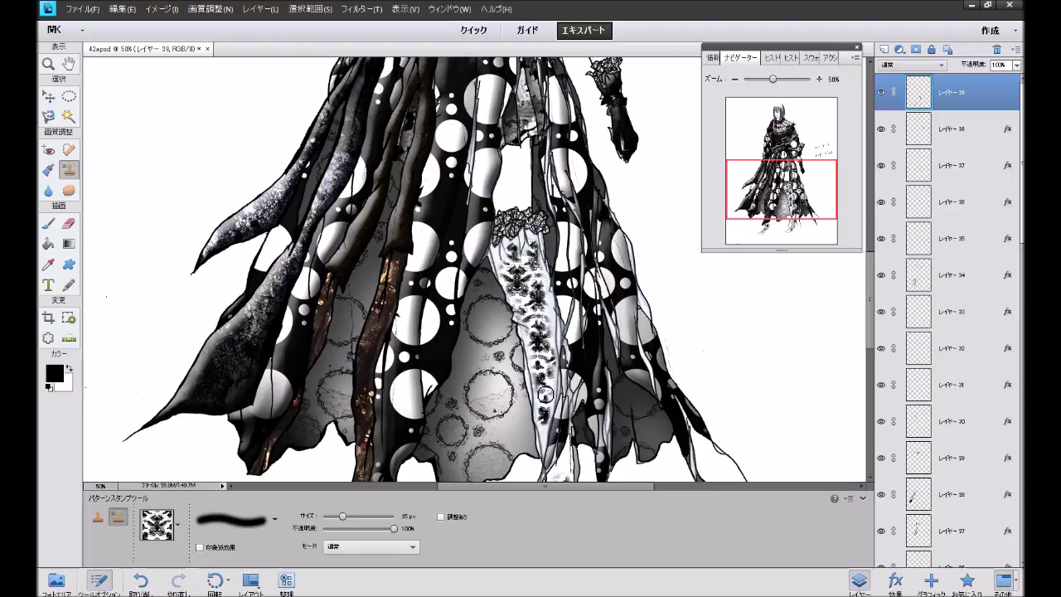
pyautogui.scroll(-5, 738, 234)
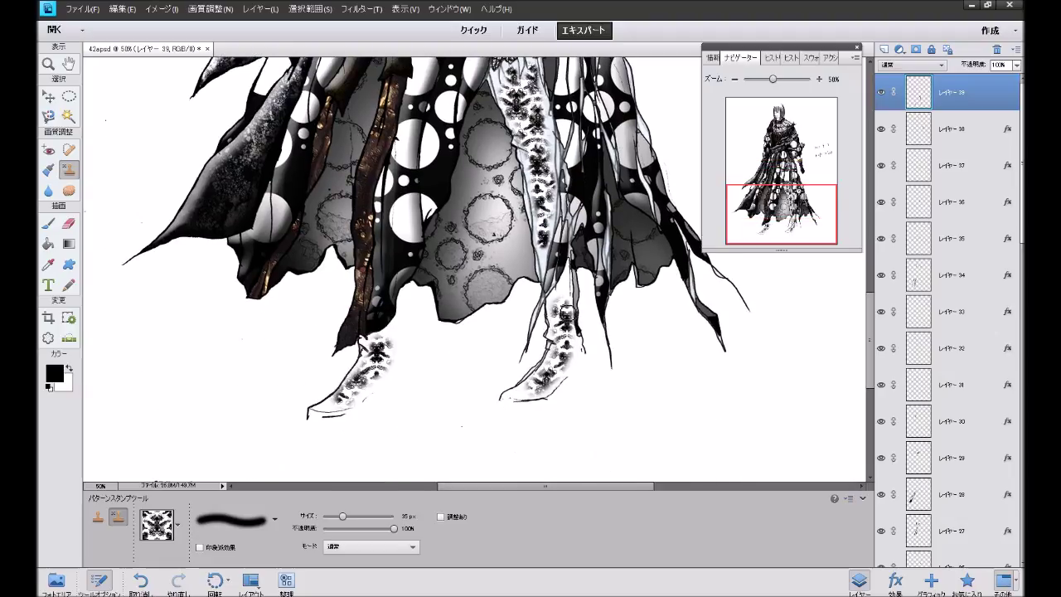
pyautogui.moveTo(362, 422); pyautogui.dragTo(342, 405)
pyautogui.moveTo(739, 182); pyautogui.dragTo(739, 148)
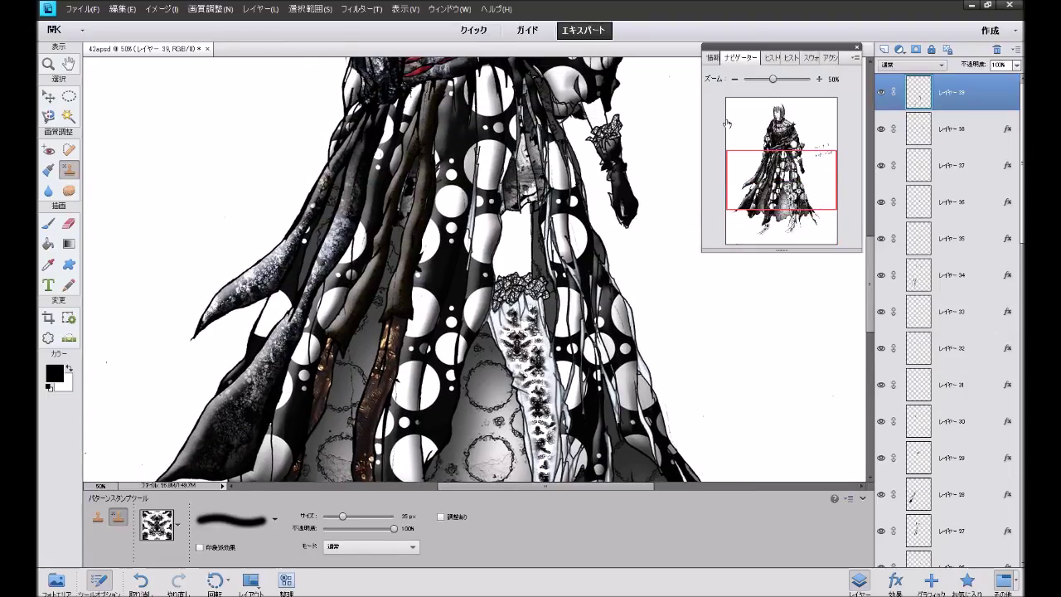
pyautogui.click(734, 80)
pyautogui.click(734, 80)
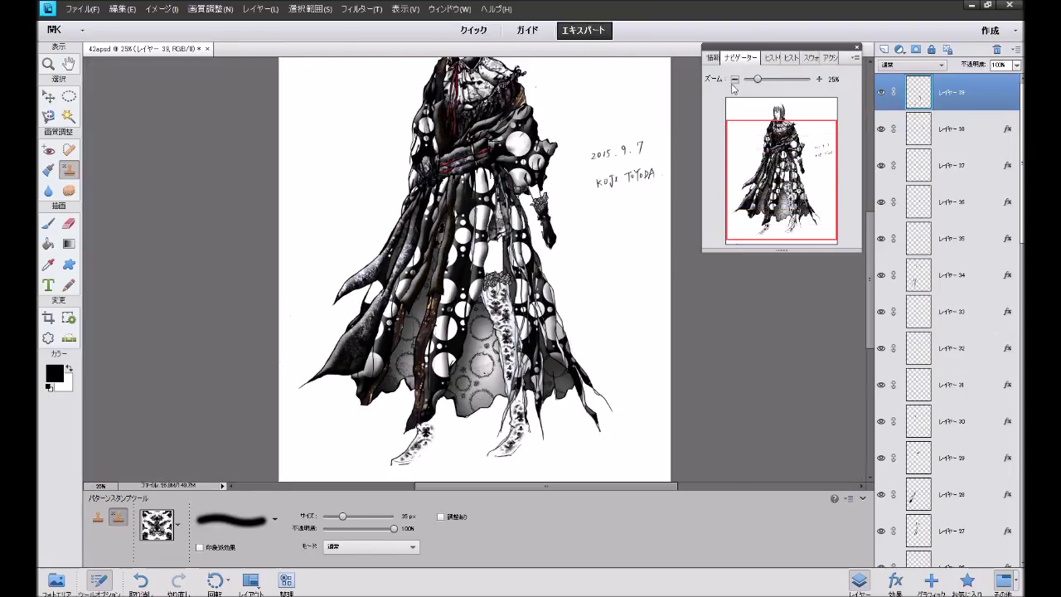
pyautogui.moveTo(765, 174)
pyautogui.mouseDown()
pyautogui.moveTo(765, 160)
pyautogui.moveTo(758, 175)
pyautogui.moveTo(756, 161)
pyautogui.moveTo(757, 177)
pyautogui.mouseUp()
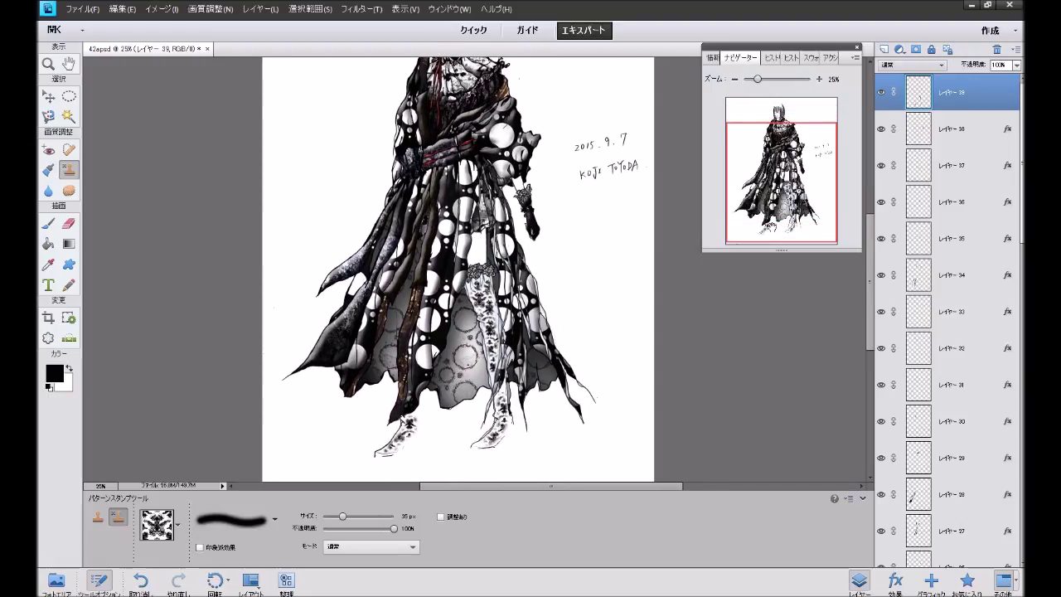
# Step: Try the circular vignette Favorites style on the layer, then undo it
pyautogui.click(968, 581)
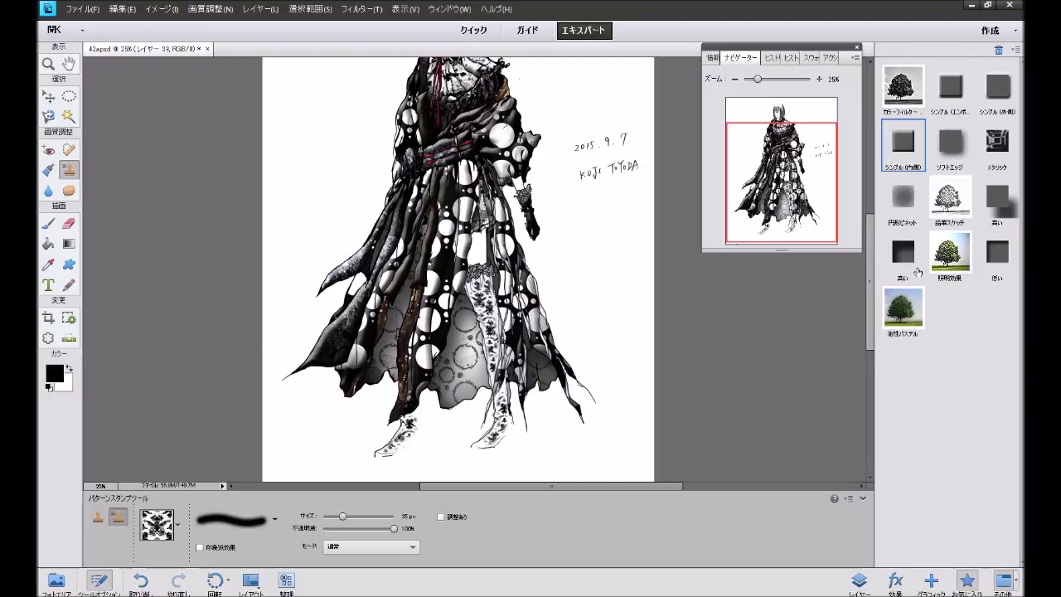
pyautogui.click(906, 201)
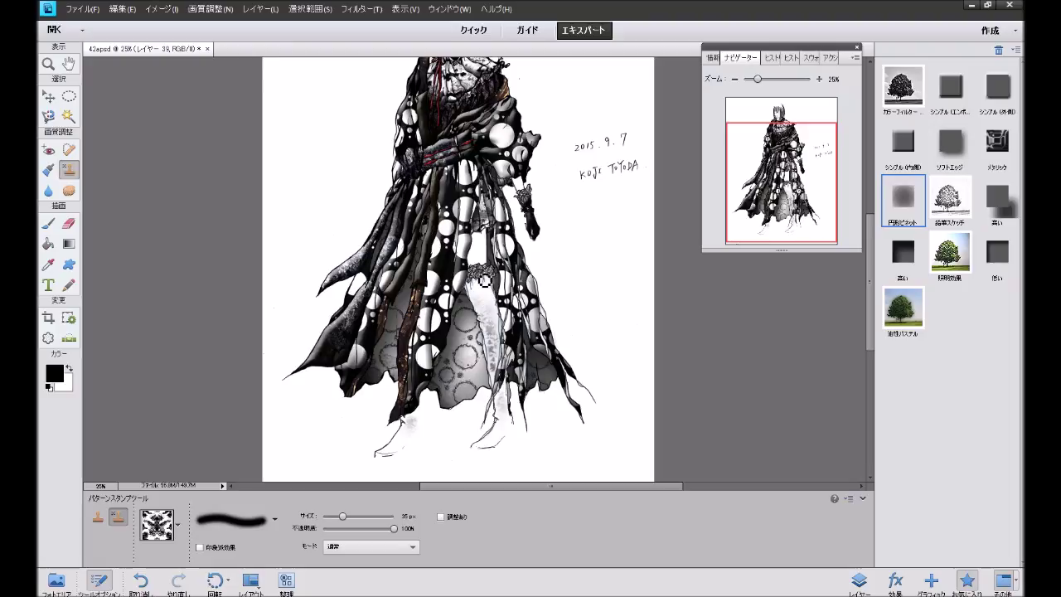
pyautogui.hotkey('ctrl', 'z')
pyautogui.hotkey('ctrl', 'y')
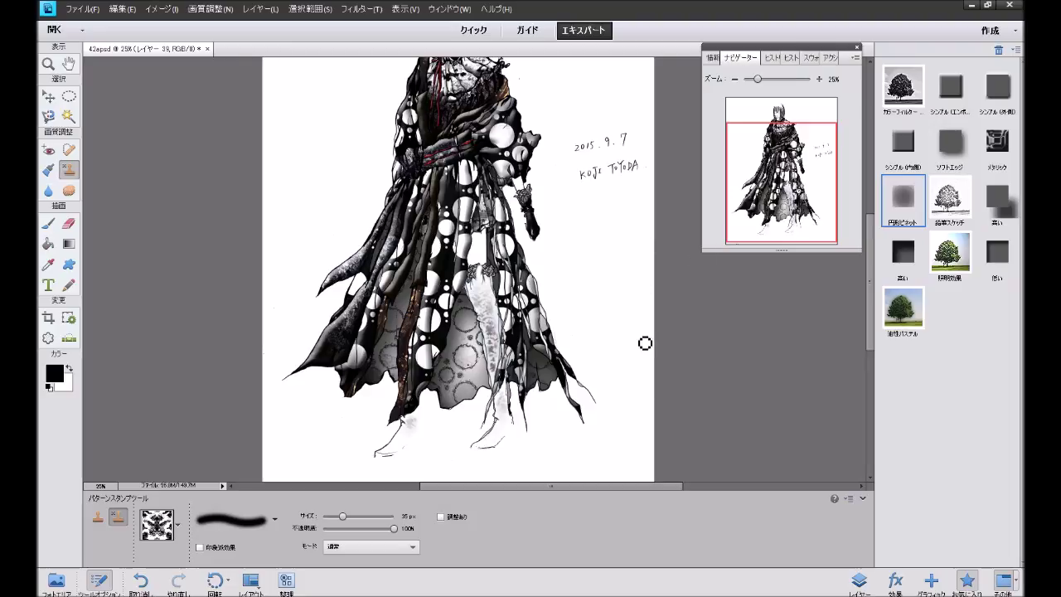
pyautogui.hotkey('ctrl', 'z')
pyautogui.hotkey('ctrl', 'z')
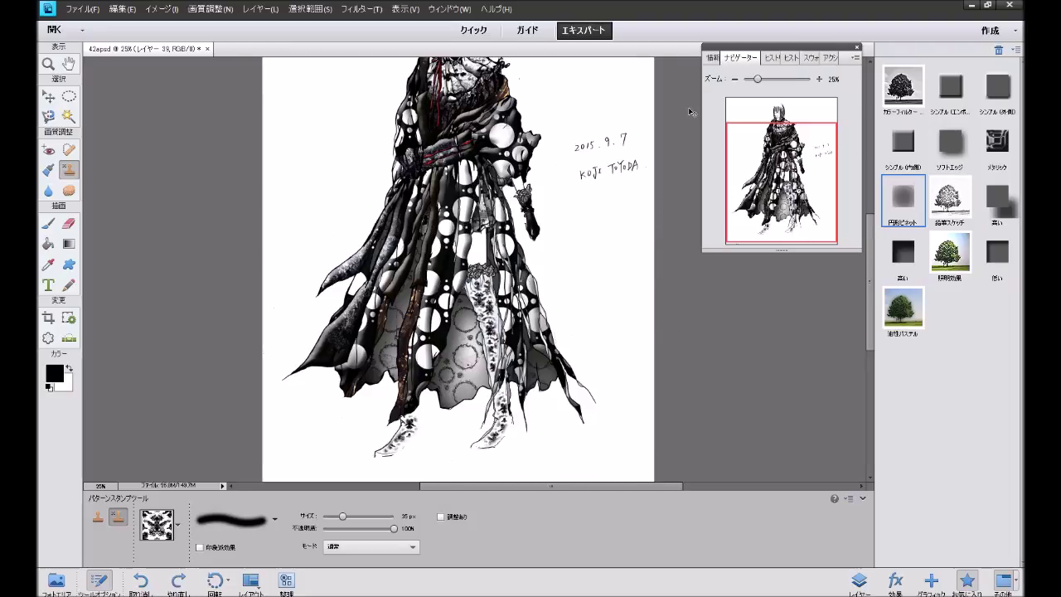
# Step: Test the lighting effect and vignette on the legs, keeping only the lighting effect
pyautogui.scroll(3, 456, 269)
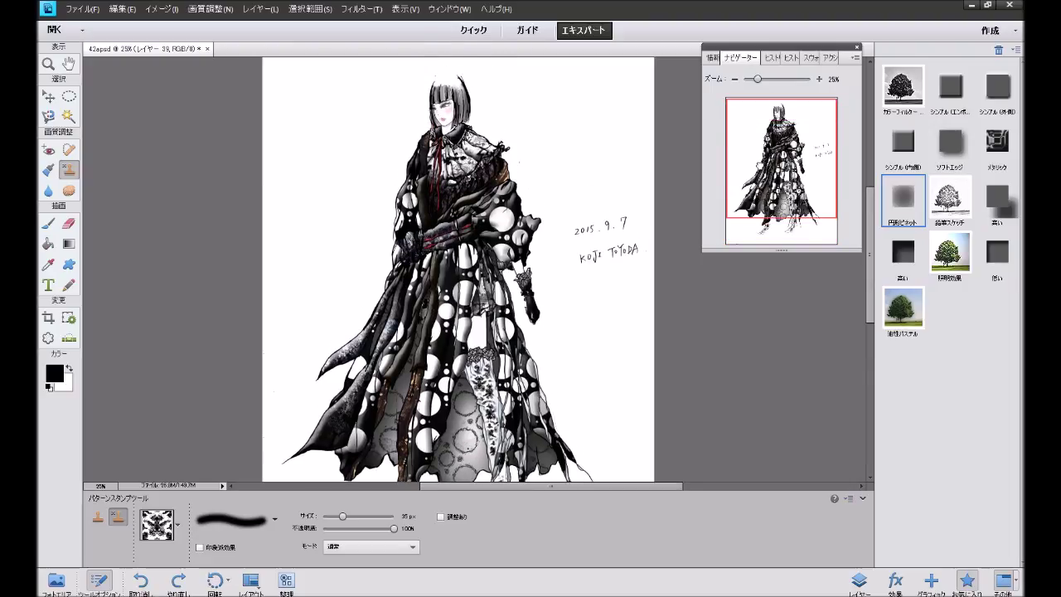
pyautogui.moveTo(760, 187); pyautogui.dragTo(757, 250)
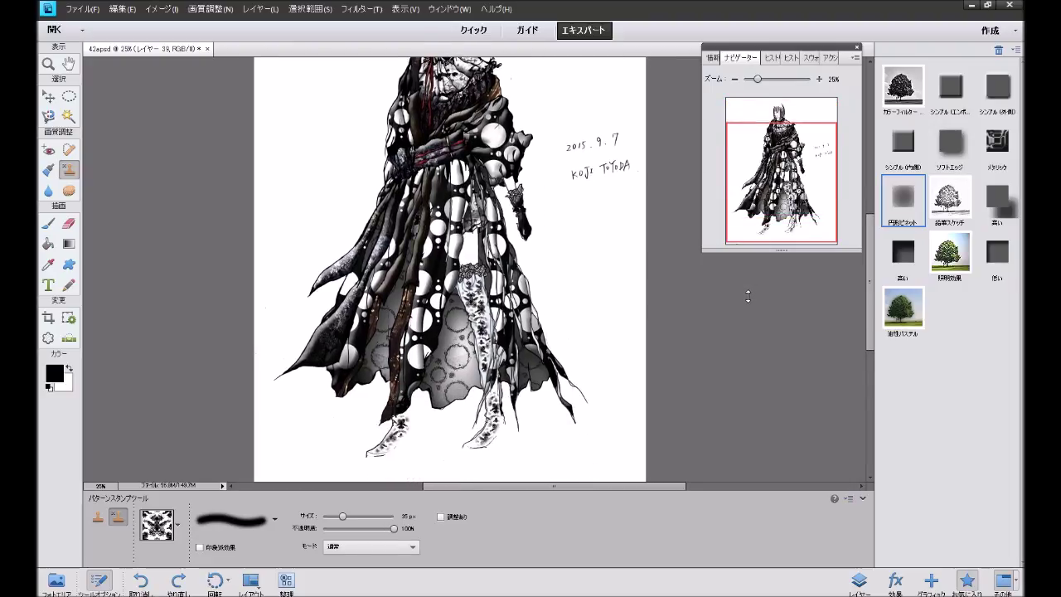
pyautogui.click(859, 580)
pyautogui.click(965, 578)
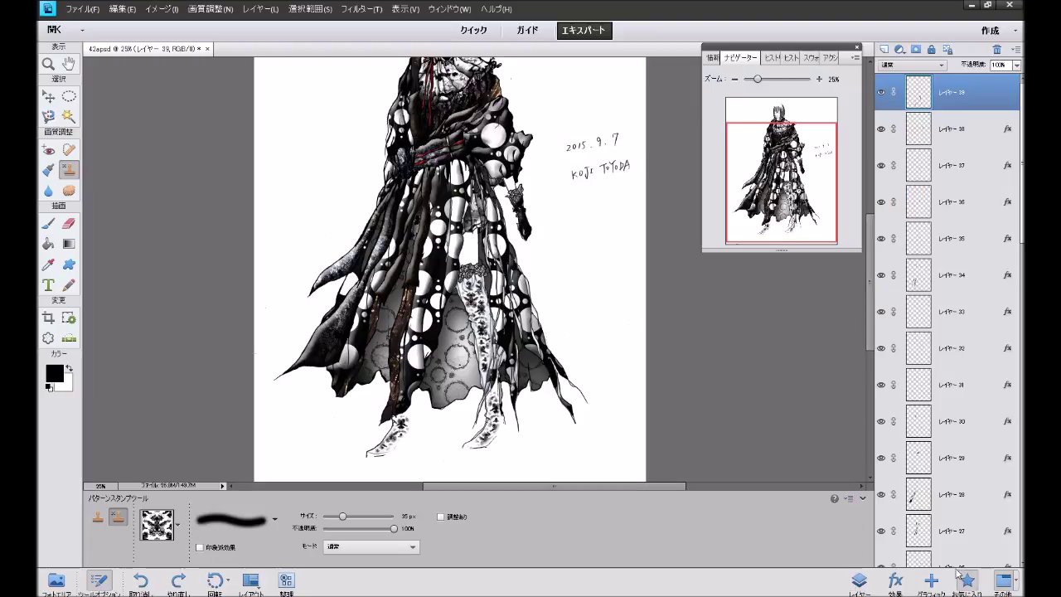
pyautogui.click(947, 258)
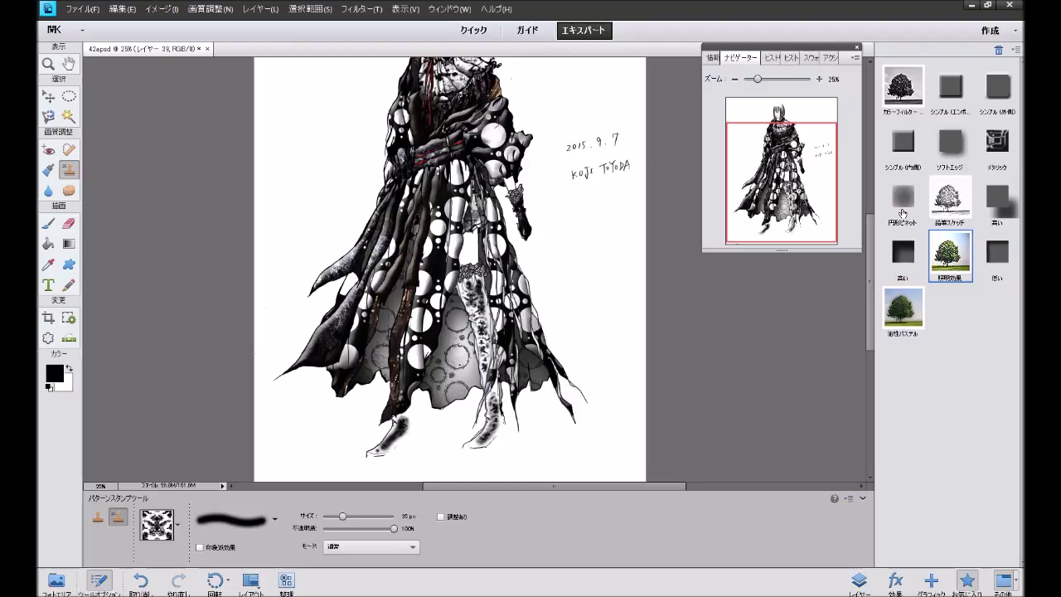
pyautogui.click(902, 213)
pyautogui.hotkey('ctrl', 'z')
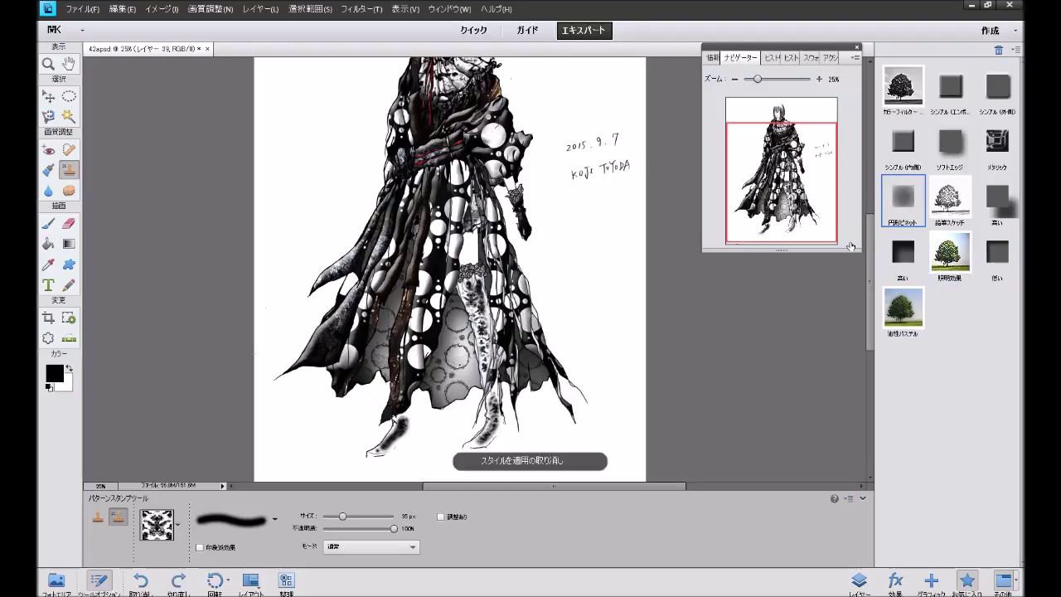
pyautogui.hotkey('ctrl', 'z')
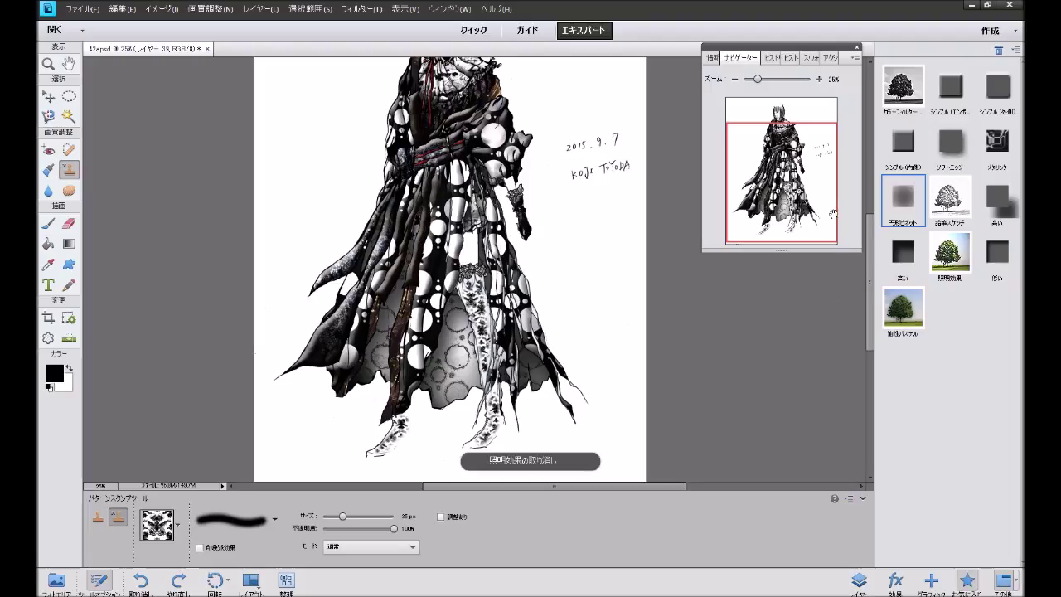
pyautogui.click(950, 255)
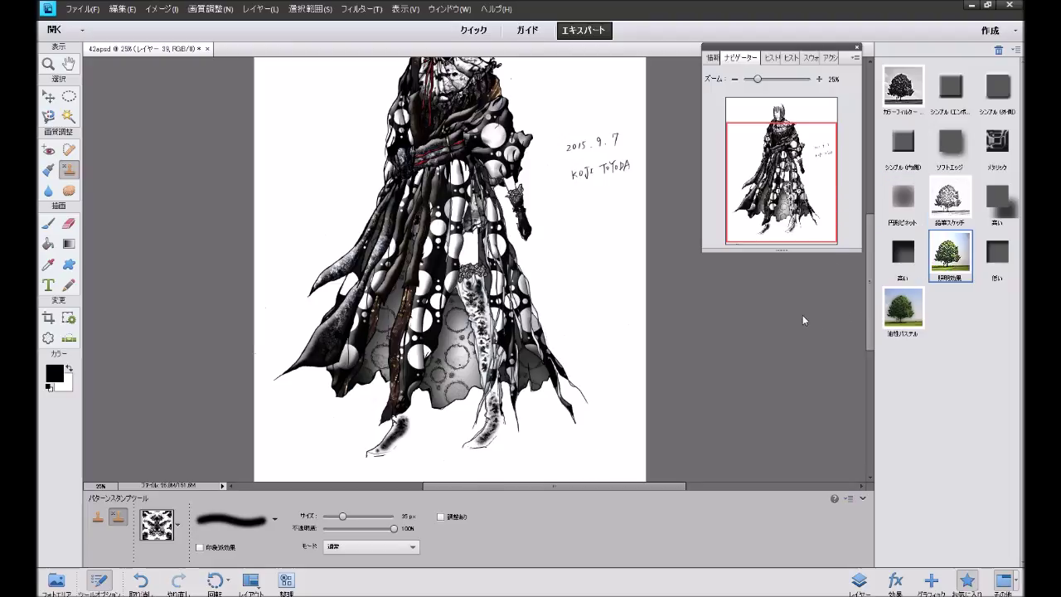
# Step: Rework the leg stamp strokes, add dark pattern marks on the lower leg, and reapply the lighting effect
pyautogui.hotkey('ctrl', 'z')
pyautogui.hotkey('ctrl', 'z')
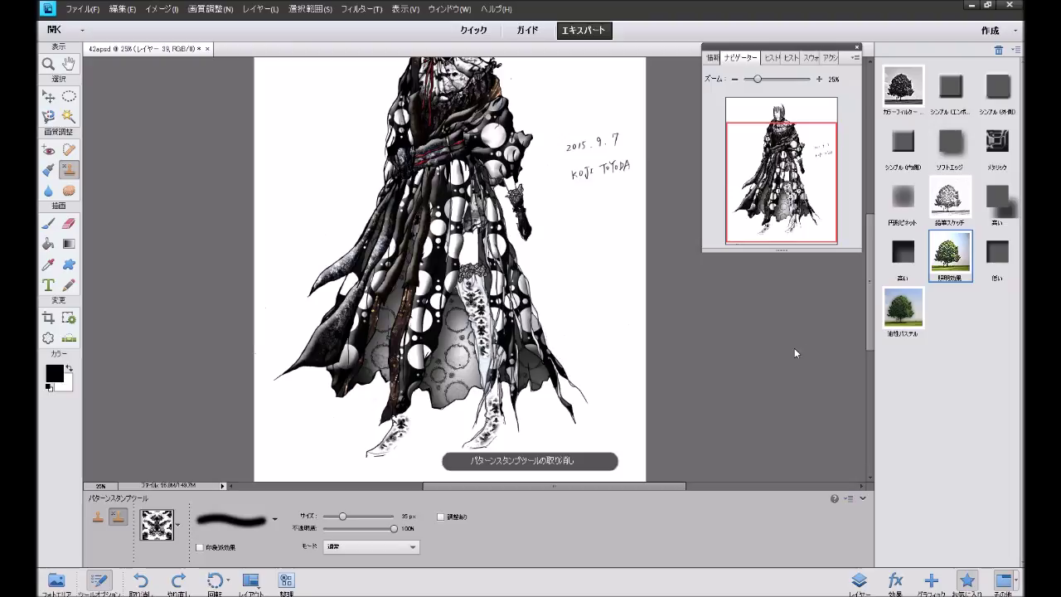
pyautogui.hotkey('ctrl', 'z')
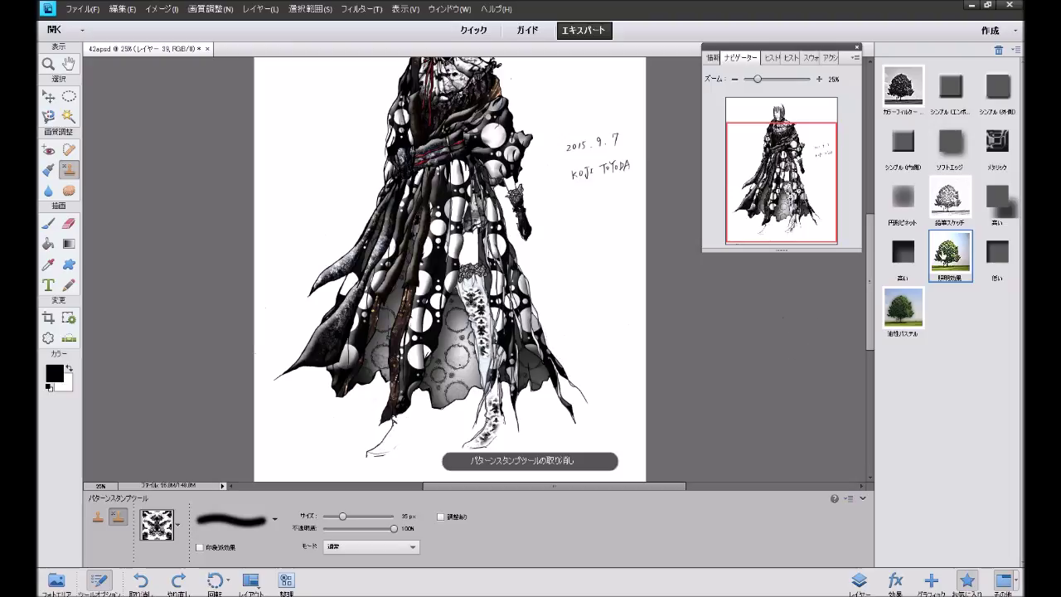
pyautogui.hotkey('ctrl', 'y')
pyautogui.hotkey('ctrl', 'z')
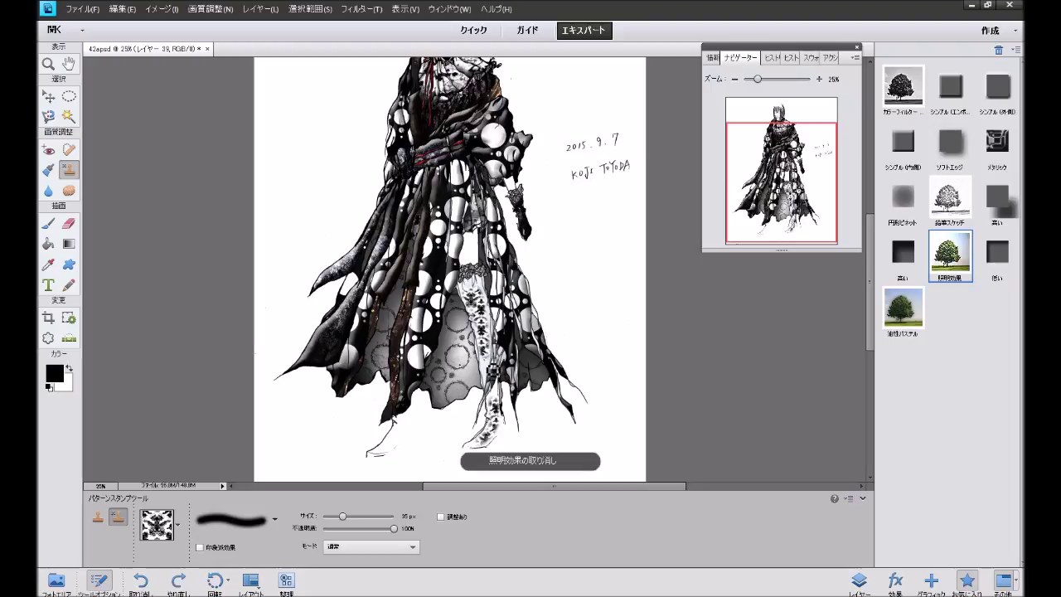
pyautogui.moveTo(488, 319); pyautogui.dragTo(488, 297)
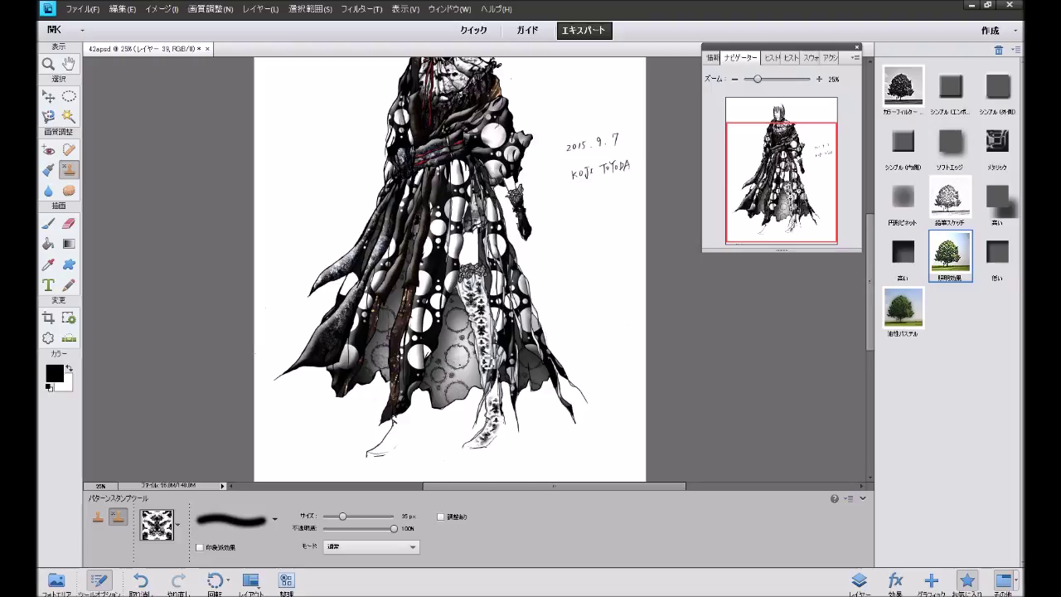
pyautogui.moveTo(495, 406); pyautogui.dragTo(500, 401)
pyautogui.doubleClick(945, 259)
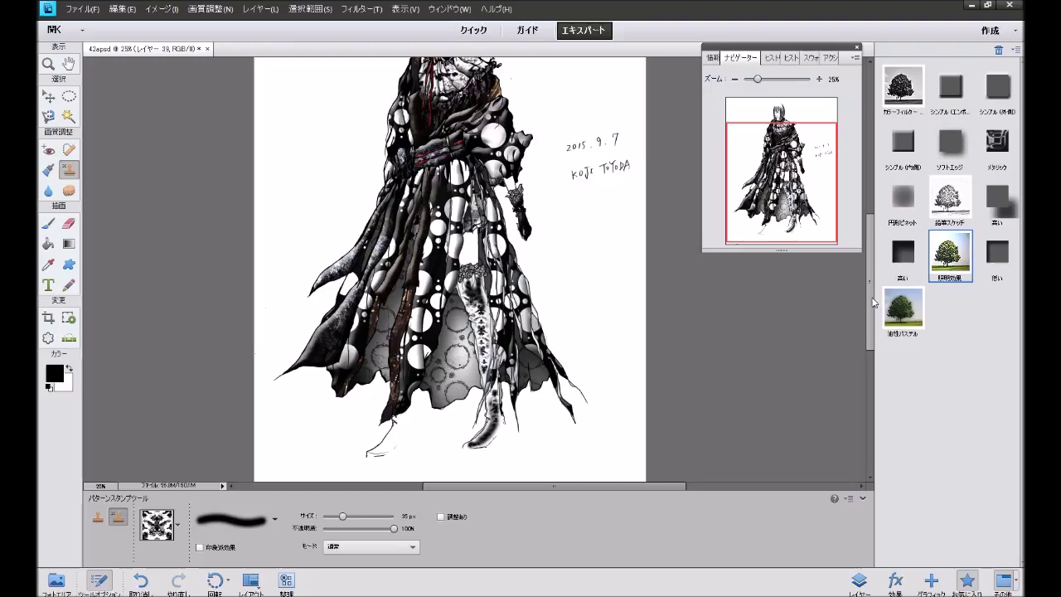
# Step: On a new layer 40, stamp damask over the foot at the hem, undoing a stray dab
pyautogui.click(859, 580)
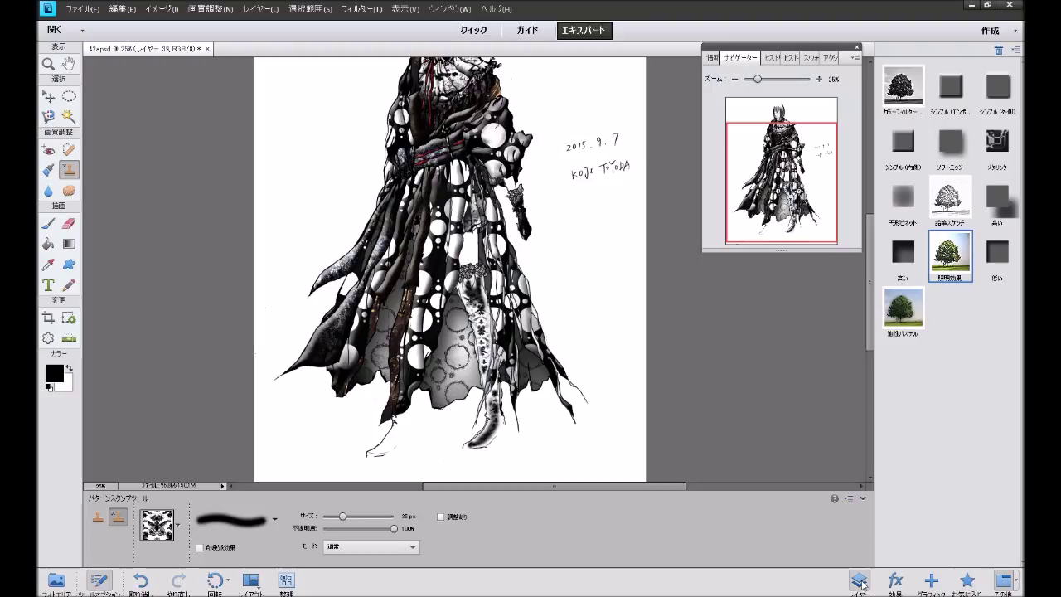
pyautogui.click(883, 50)
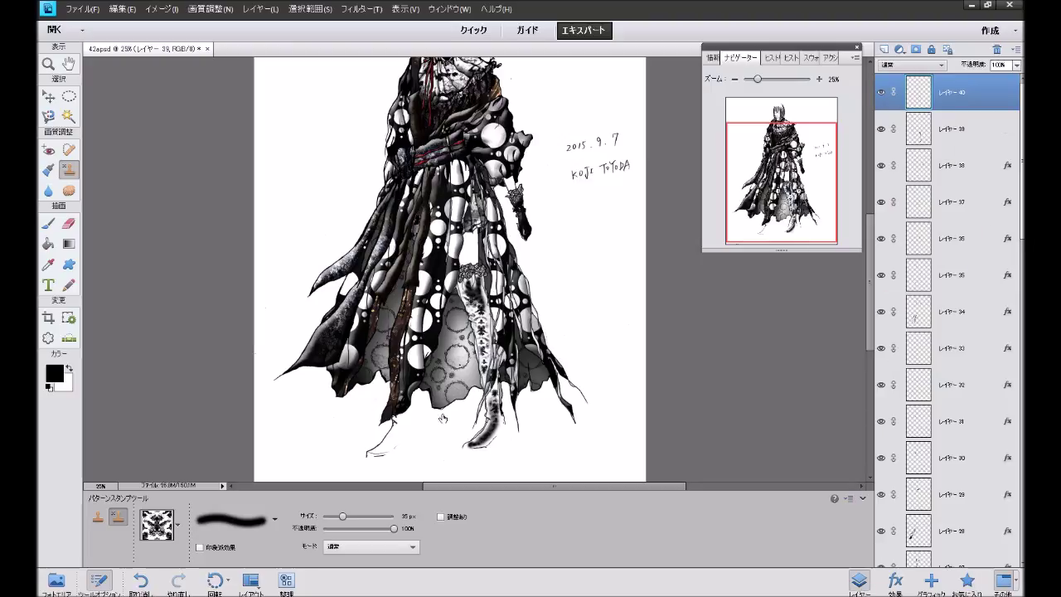
pyautogui.moveTo(389, 452); pyautogui.dragTo(389, 453)
pyautogui.hotkey('ctrl', 'z')
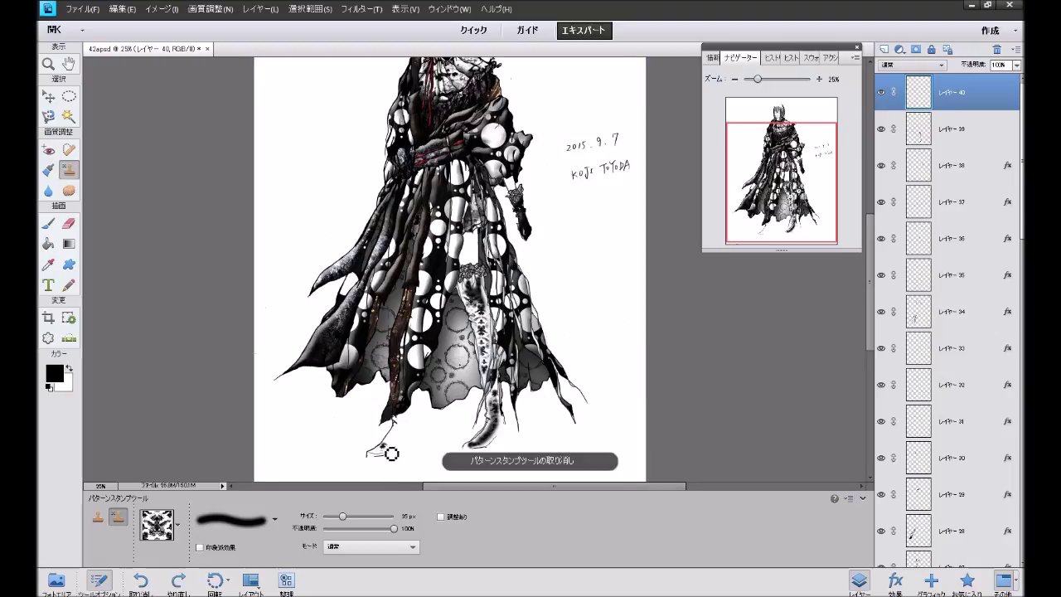
pyautogui.moveTo(388, 454); pyautogui.dragTo(410, 434)
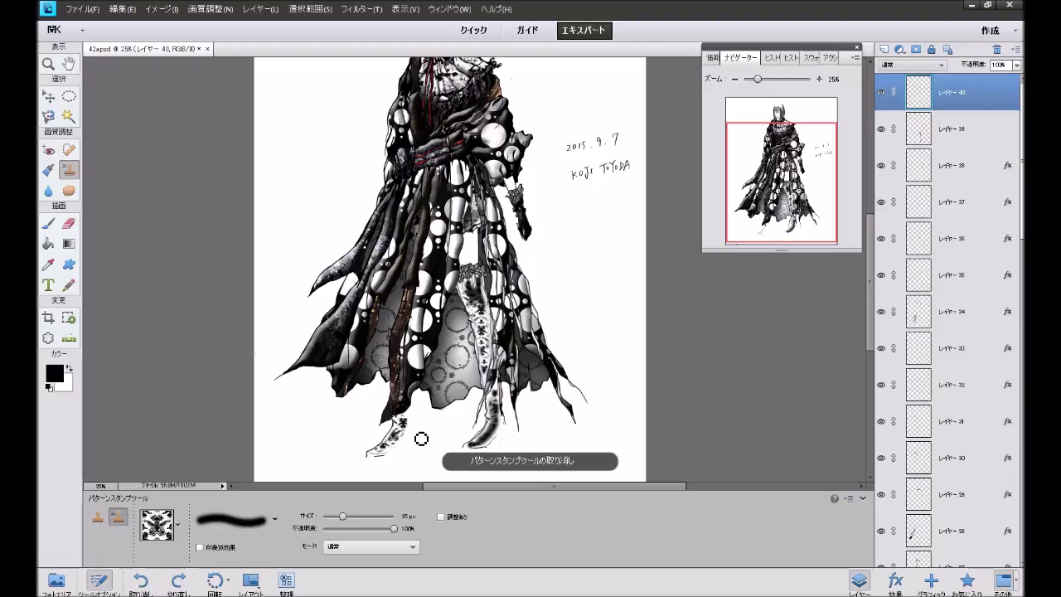
# Step: Add another empty layer 41 on top of the stack
pyautogui.click(967, 580)
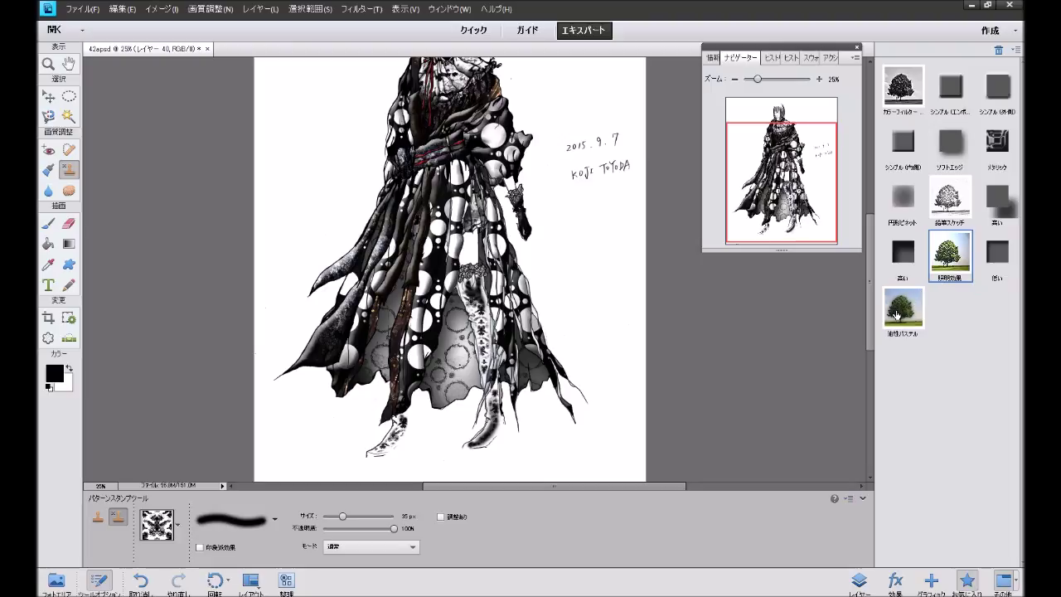
pyautogui.click(859, 580)
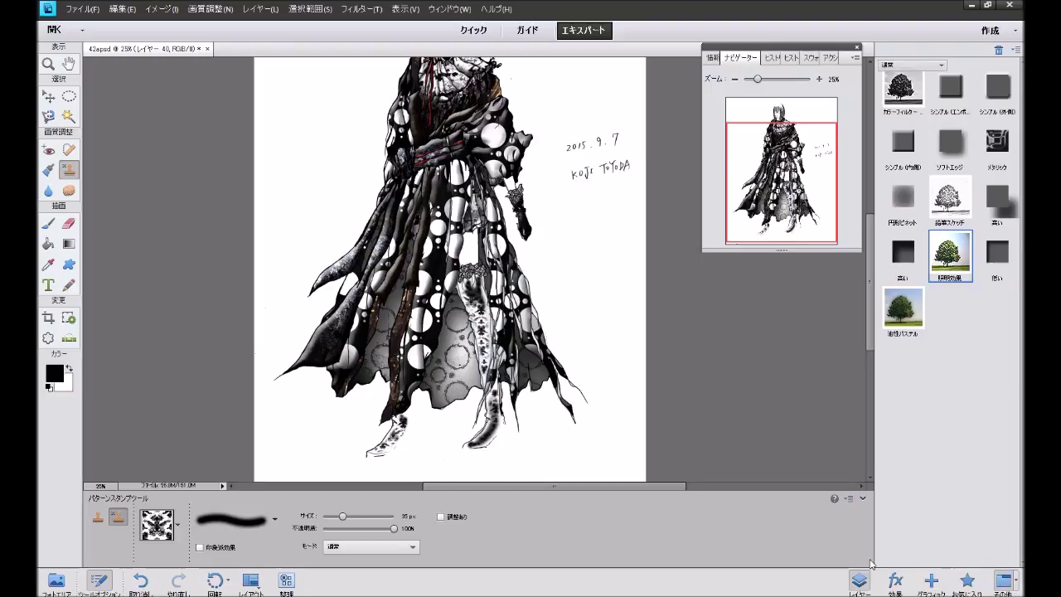
pyautogui.click(884, 52)
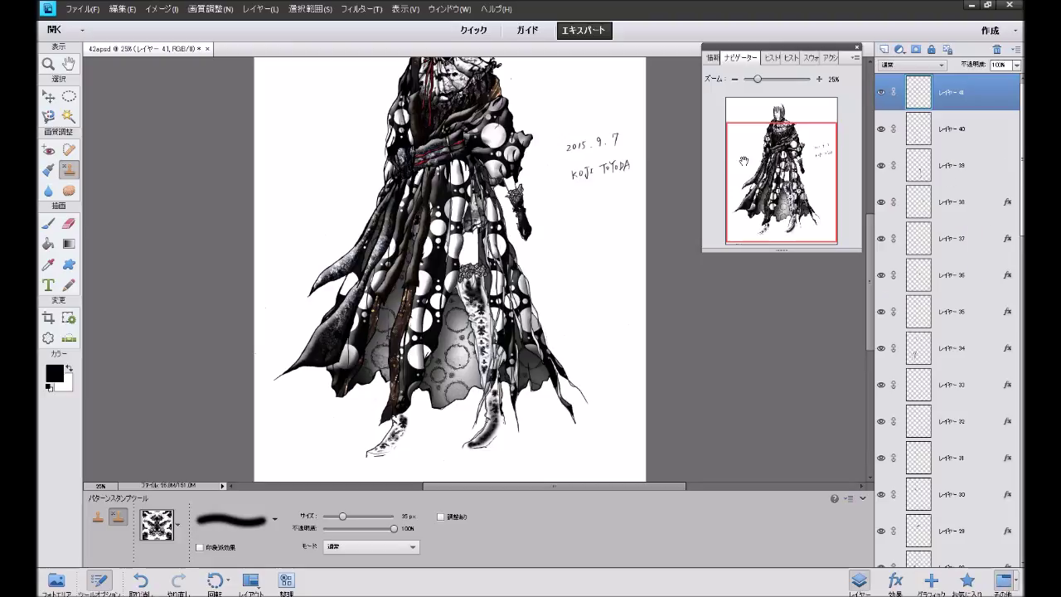
# Step: Set the Eraser to about 25% opacity on layer 39, undoing a trial erase
pyautogui.click(69, 223)
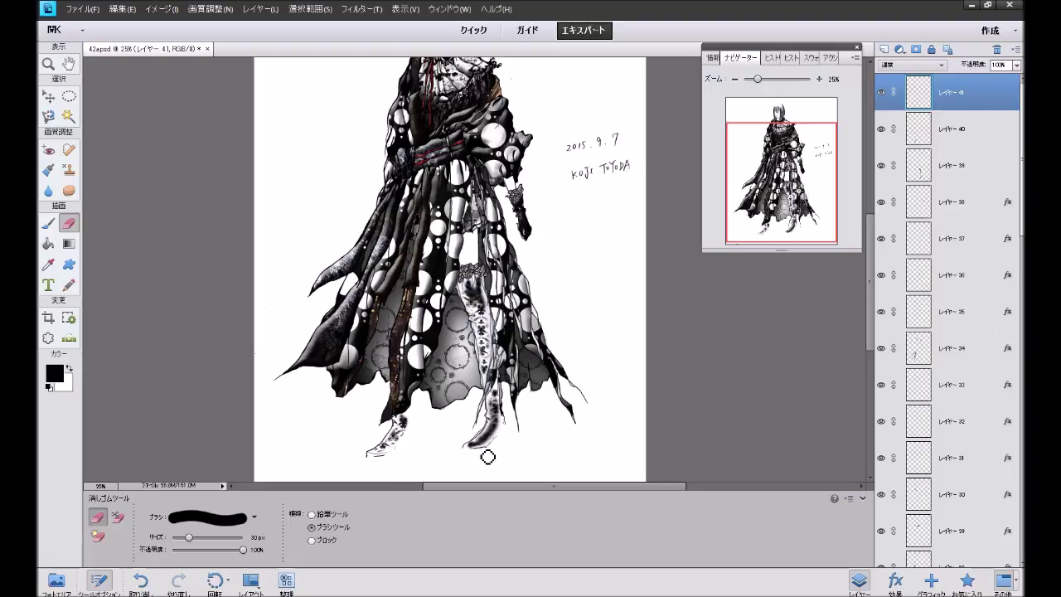
pyautogui.click(189, 553)
pyautogui.click(954, 174)
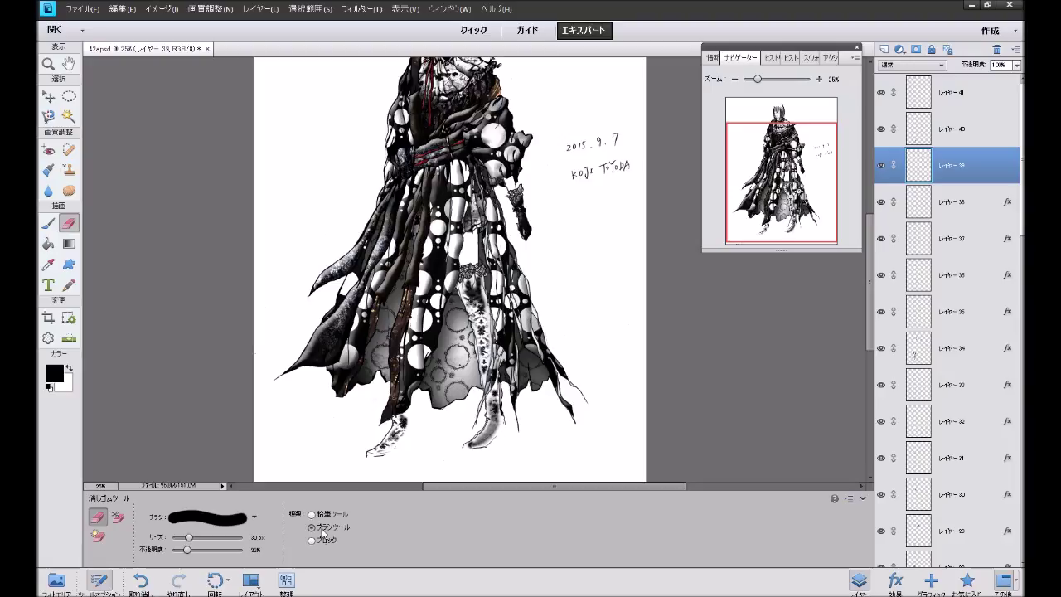
pyautogui.hotkey('ctrl', 'z')
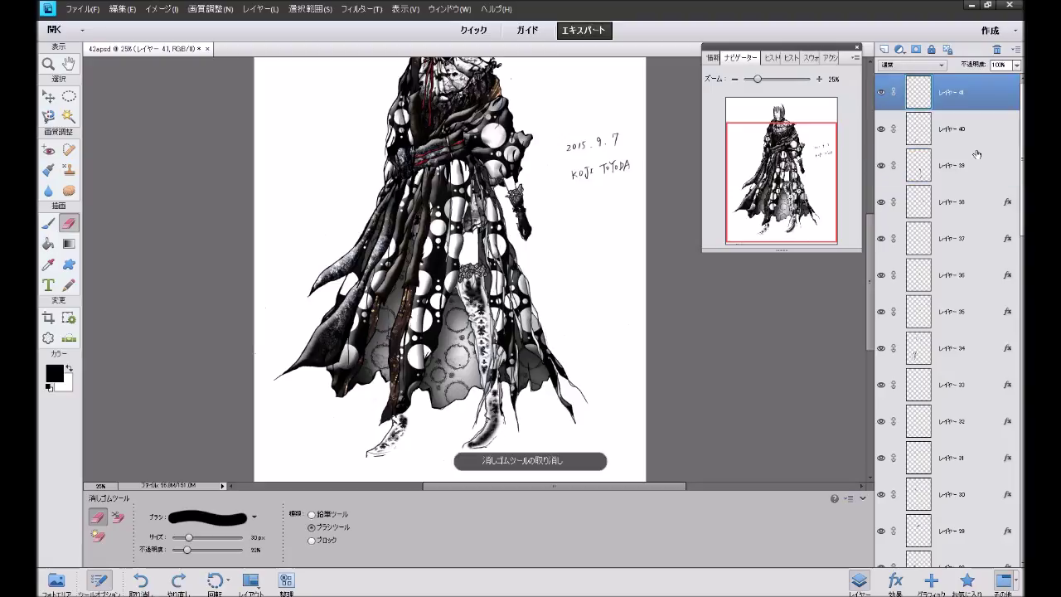
pyautogui.click(968, 170)
# Step: Erase the boot tip with a 35 px soft round brush, then undo it
pyautogui.click(255, 517)
pyautogui.click(249, 434)
pyautogui.click(504, 434)
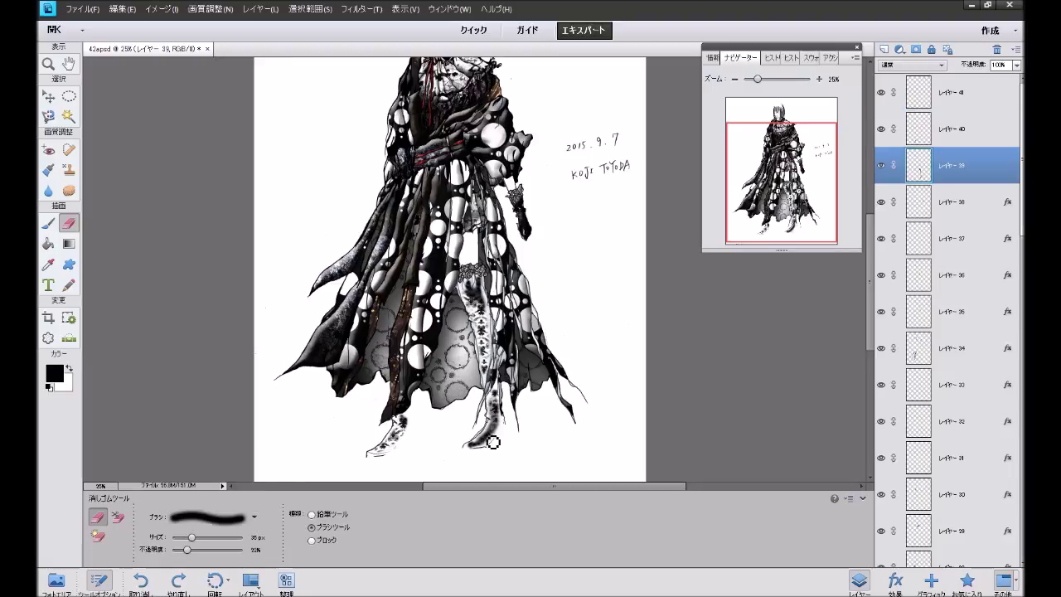
pyautogui.moveTo(481, 450)
pyautogui.mouseDown()
pyautogui.moveTo(499, 431)
pyautogui.moveTo(495, 443)
pyautogui.mouseUp()
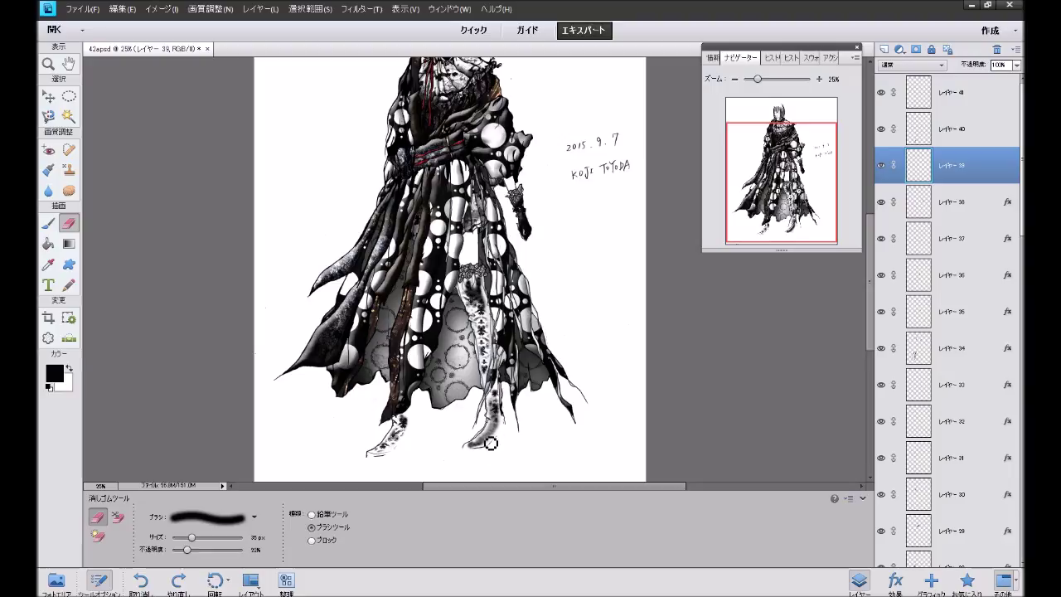
pyautogui.moveTo(495, 444); pyautogui.dragTo(507, 431)
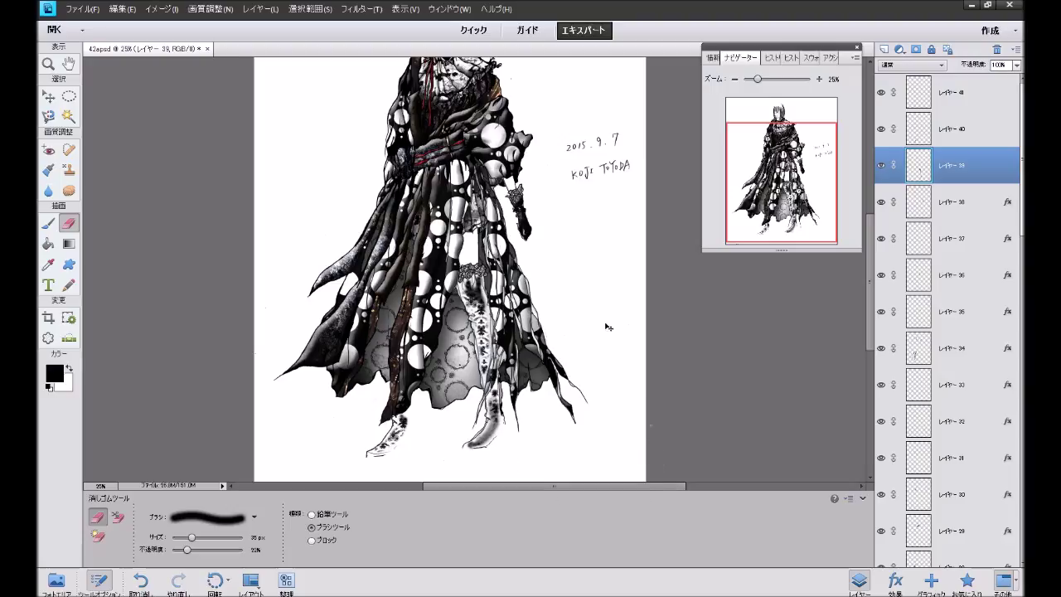
pyautogui.hotkey('ctrl', 'z')
pyautogui.hotkey('ctrl', 'z')
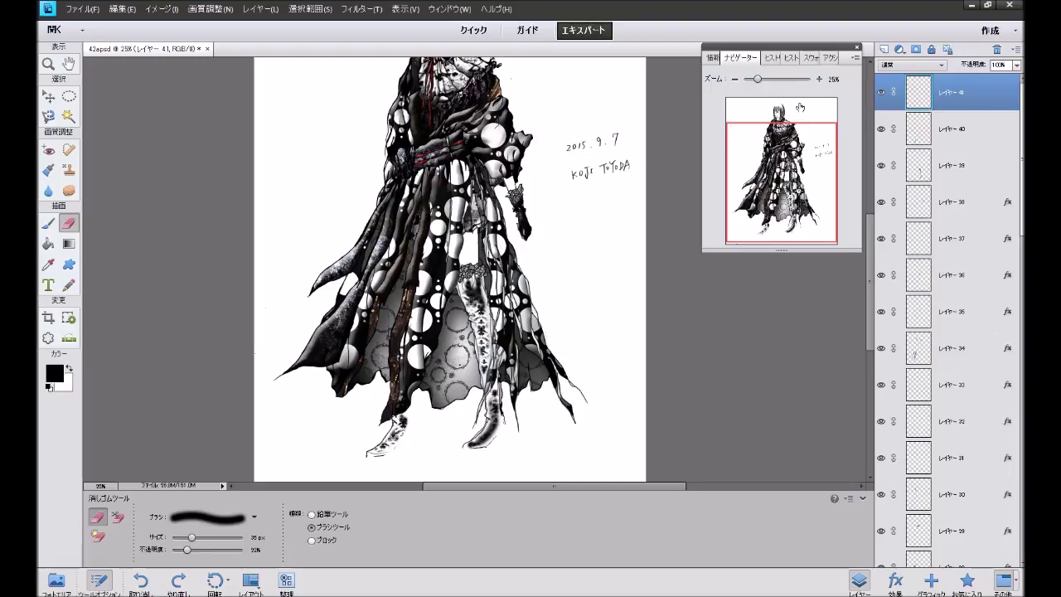
pyautogui.moveTo(800, 107); pyautogui.dragTo(800, 90)
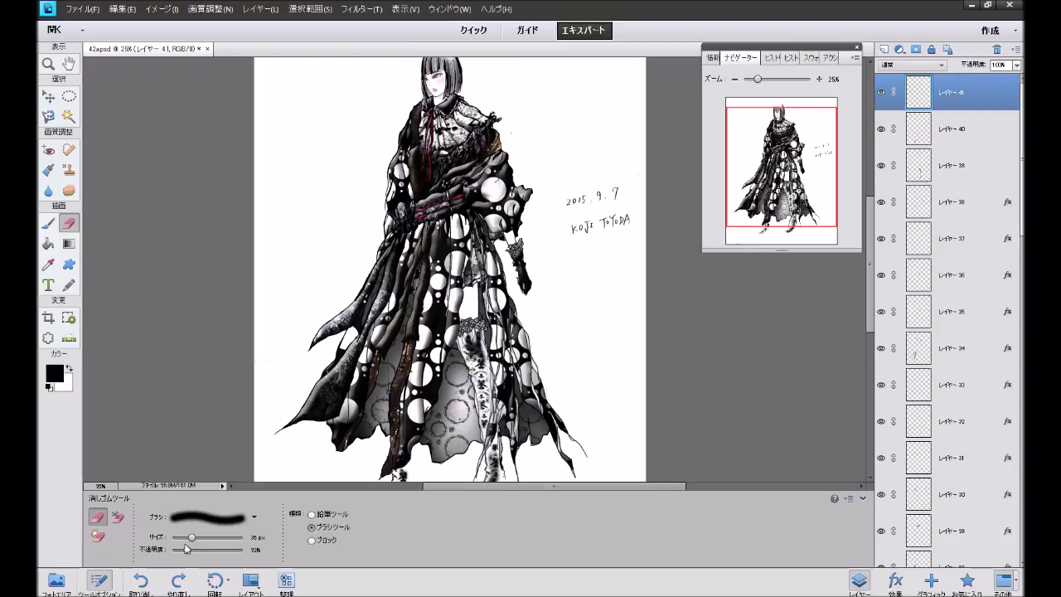
# Step: Fill the skirt's centre panel with the red lace pattern using the Paint Bucket
pyautogui.click(48, 246)
pyautogui.click(188, 532)
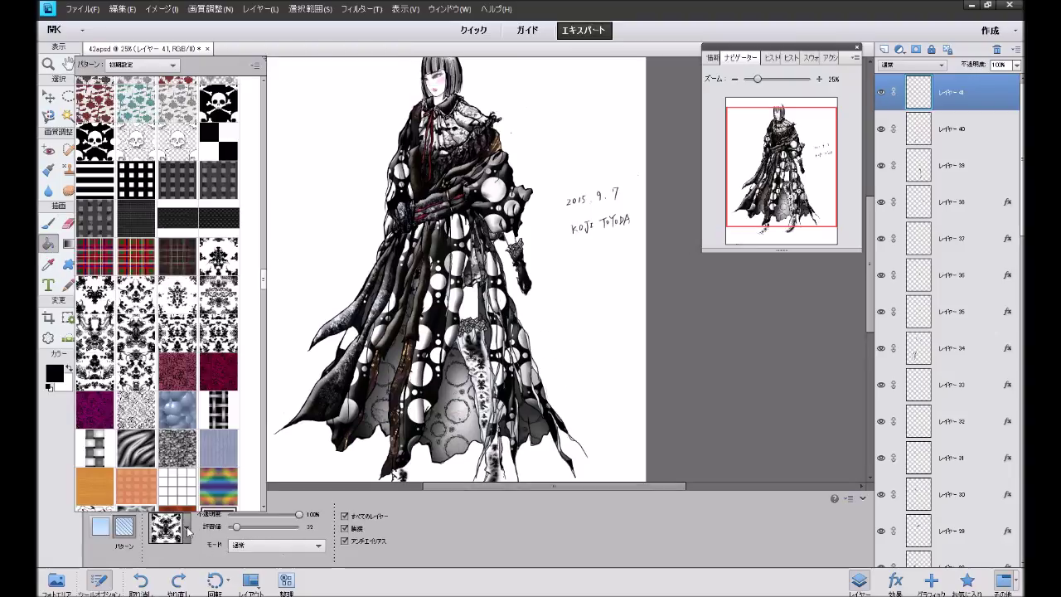
pyautogui.moveTo(263, 287); pyautogui.dragTo(261, 355)
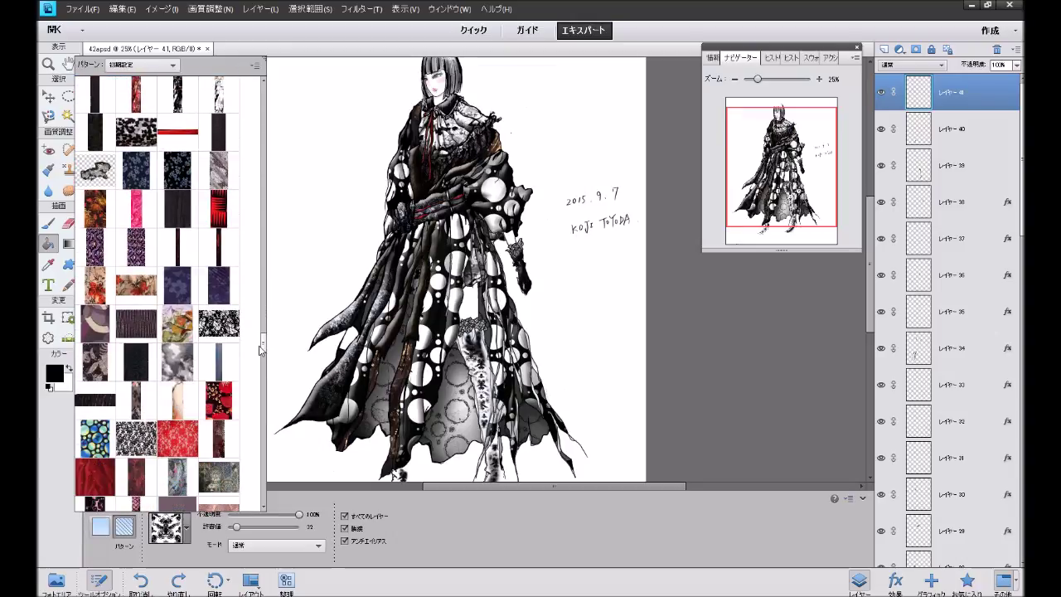
pyautogui.click(176, 420)
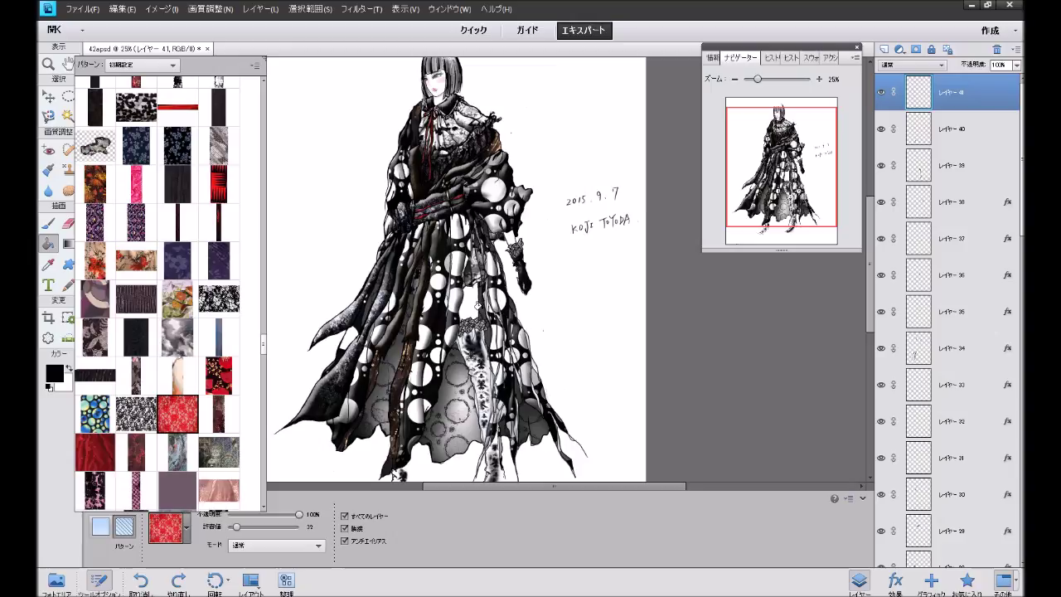
pyautogui.click(479, 307)
pyautogui.click(469, 303)
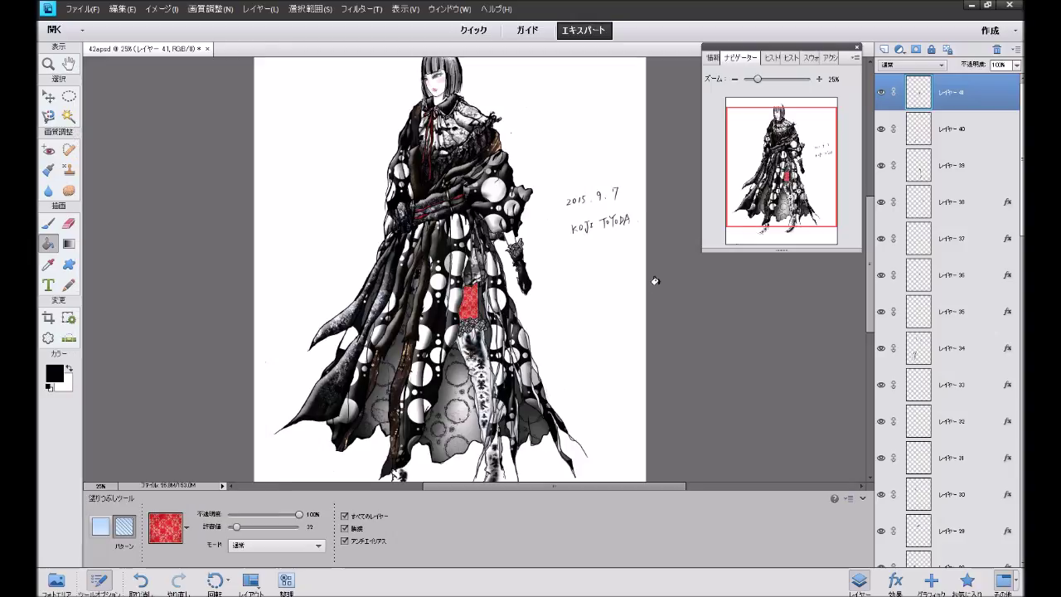
pyautogui.moveTo(656, 281)
pyautogui.mouseDown()
pyautogui.moveTo(650, 251)
pyautogui.moveTo(647, 291)
pyautogui.mouseUp()
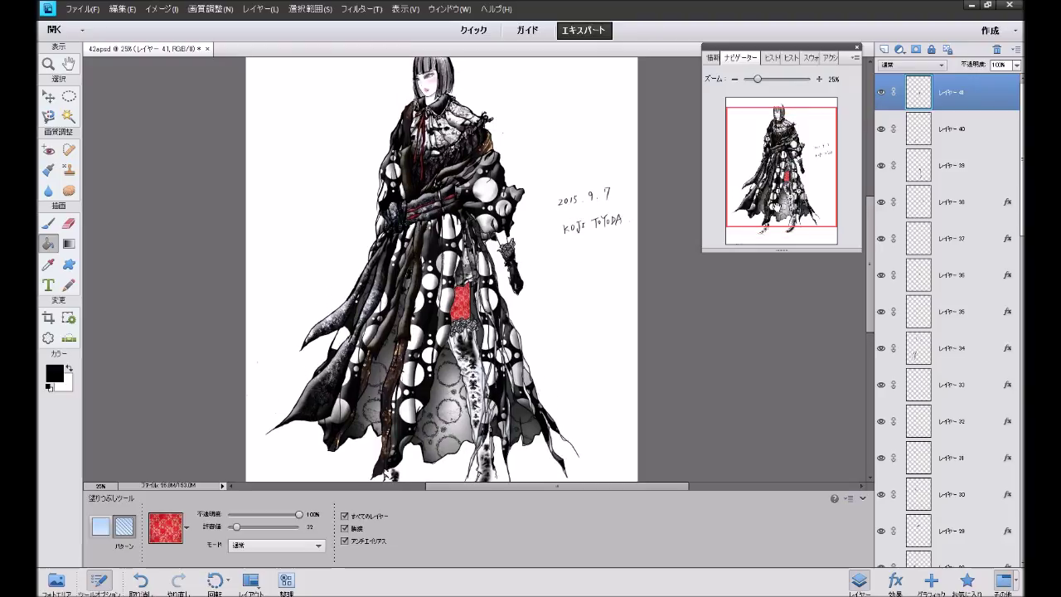
# Step: Try the 低い Favorites effect and lower layer 41's opacity to 76%
pyautogui.click(968, 583)
pyautogui.click(987, 256)
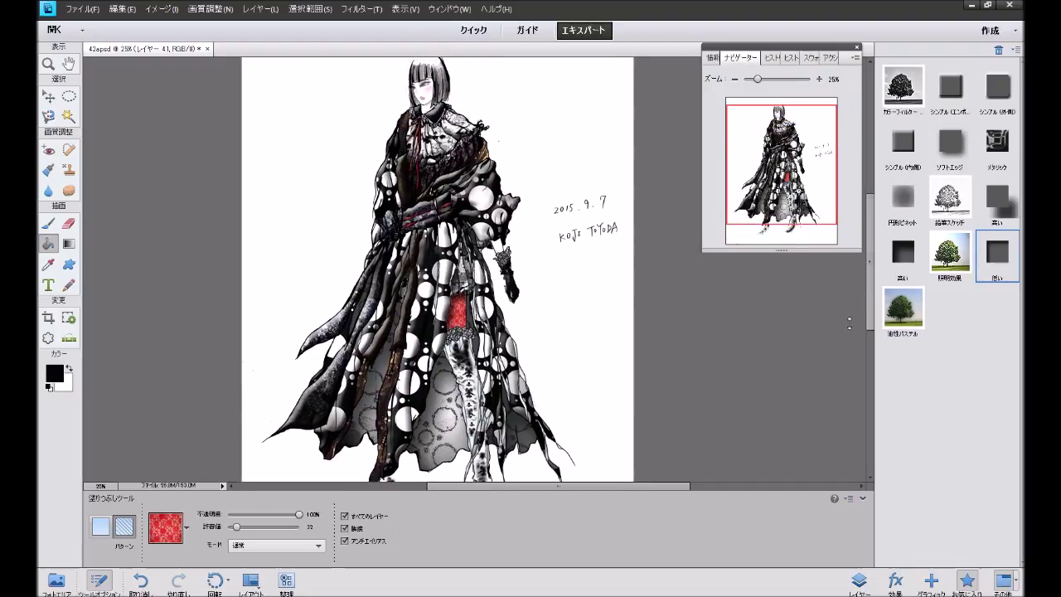
pyautogui.click(859, 581)
pyautogui.click(1017, 64)
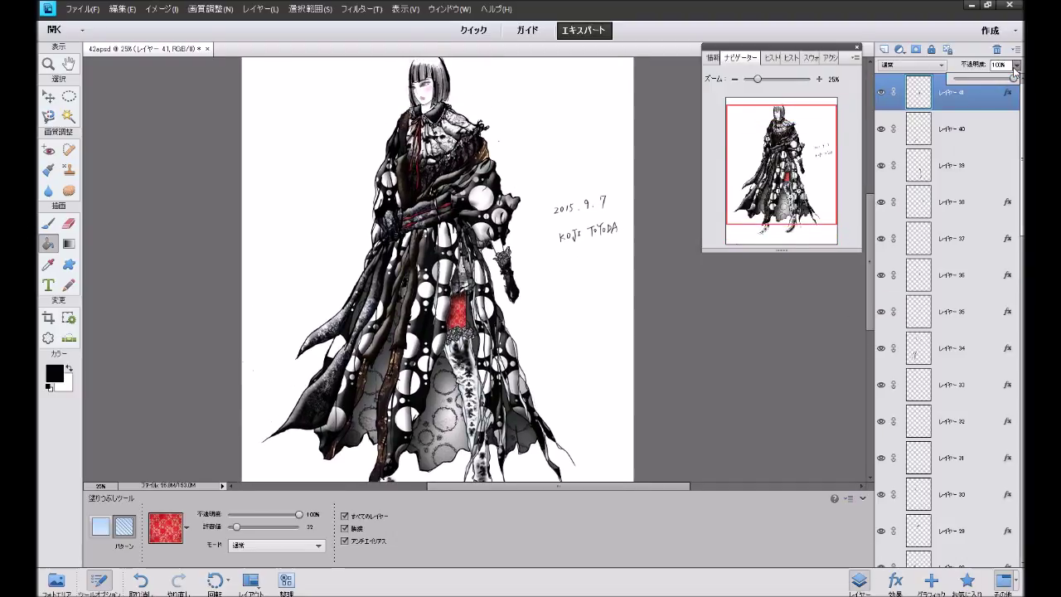
pyautogui.click(993, 79)
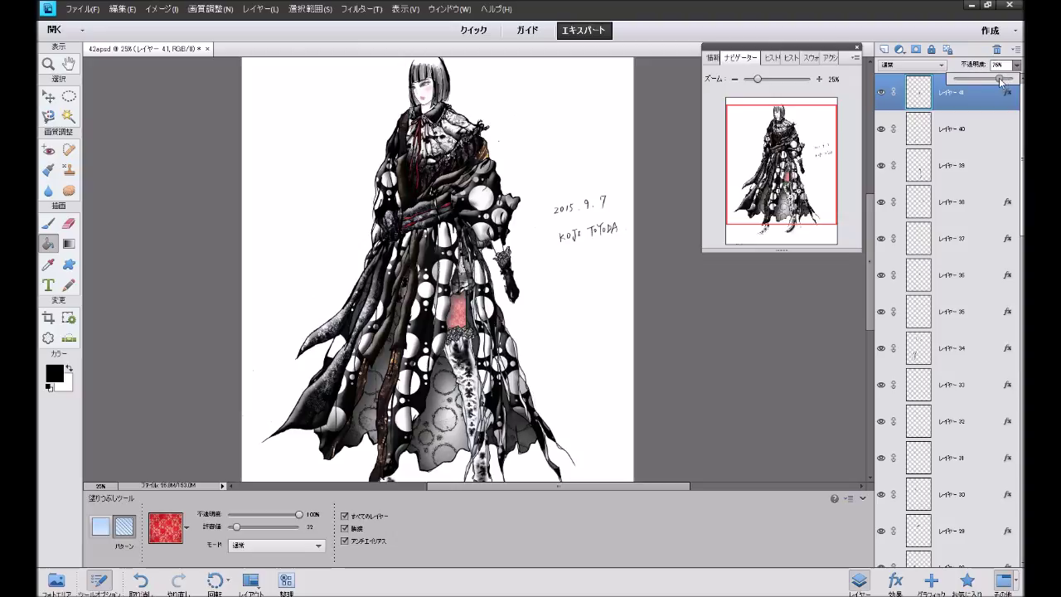
pyautogui.click(822, 424)
# Step: Fill the wrist cuff with the red lace pattern
pyautogui.moveTo(776, 177); pyautogui.dragTo(770, 193)
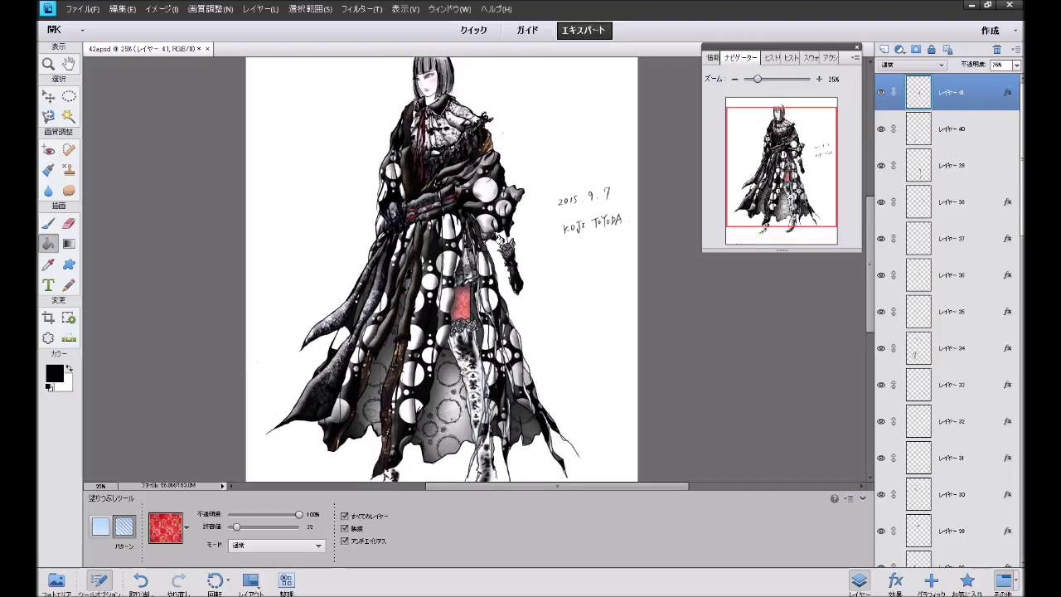
pyautogui.click(506, 235)
pyautogui.moveTo(782, 166); pyautogui.dragTo(778, 183)
# Step: At 50% zoom, fill the neck area beside the collar, then zoom back out to 25%
pyautogui.click(817, 80)
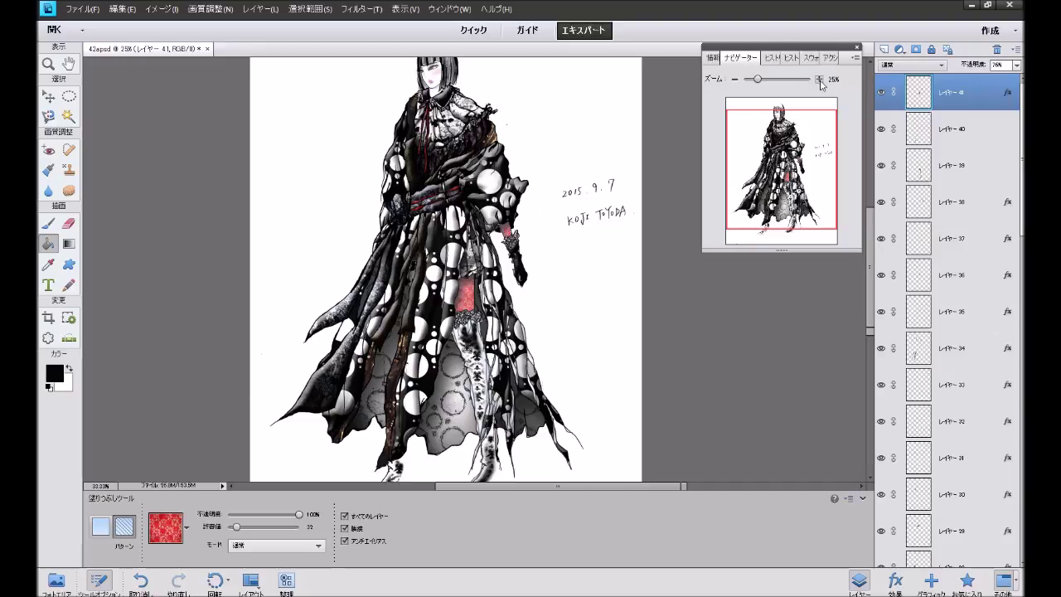
pyautogui.moveTo(778, 190); pyautogui.dragTo(771, 156)
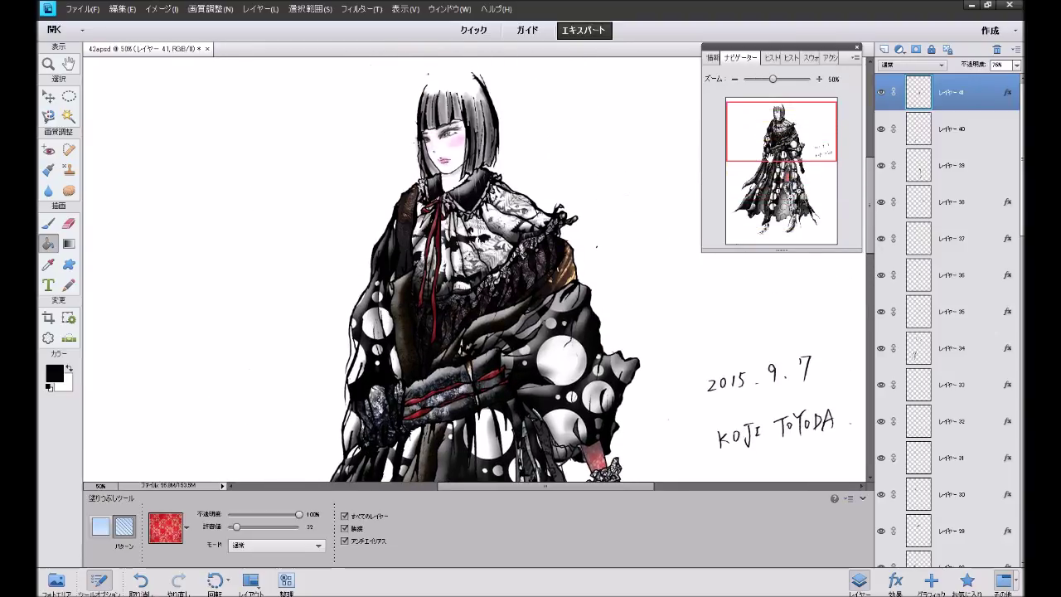
pyautogui.click(449, 179)
pyautogui.moveTo(804, 148)
pyautogui.mouseDown()
pyautogui.moveTo(802, 213)
pyautogui.moveTo(802, 139)
pyautogui.mouseUp()
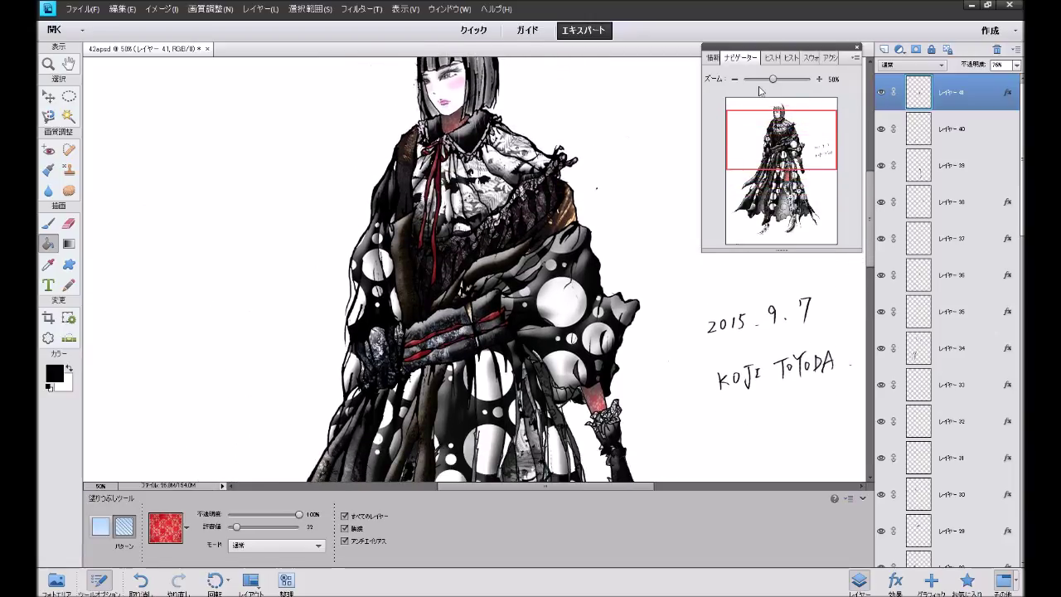
pyautogui.click(735, 79)
pyautogui.click(735, 79)
pyautogui.moveTo(761, 151)
pyautogui.mouseDown()
pyautogui.moveTo(769, 190)
pyautogui.moveTo(784, 178)
pyautogui.mouseUp()
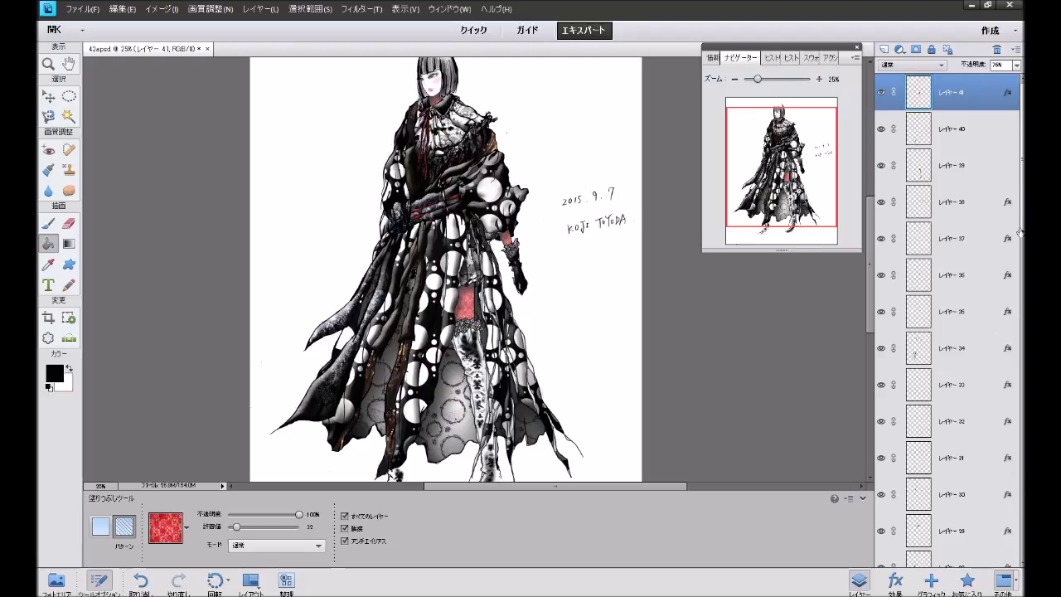
# Step: Make the Background layer active and set the Brush to the 671 px ブラシのサンプル 1 preset
pyautogui.scroll(-3, 1020, 232)
pyautogui.scroll(-5, 1020, 233)
pyautogui.scroll(-5, 1020, 232)
pyautogui.scroll(-5, 1020, 232)
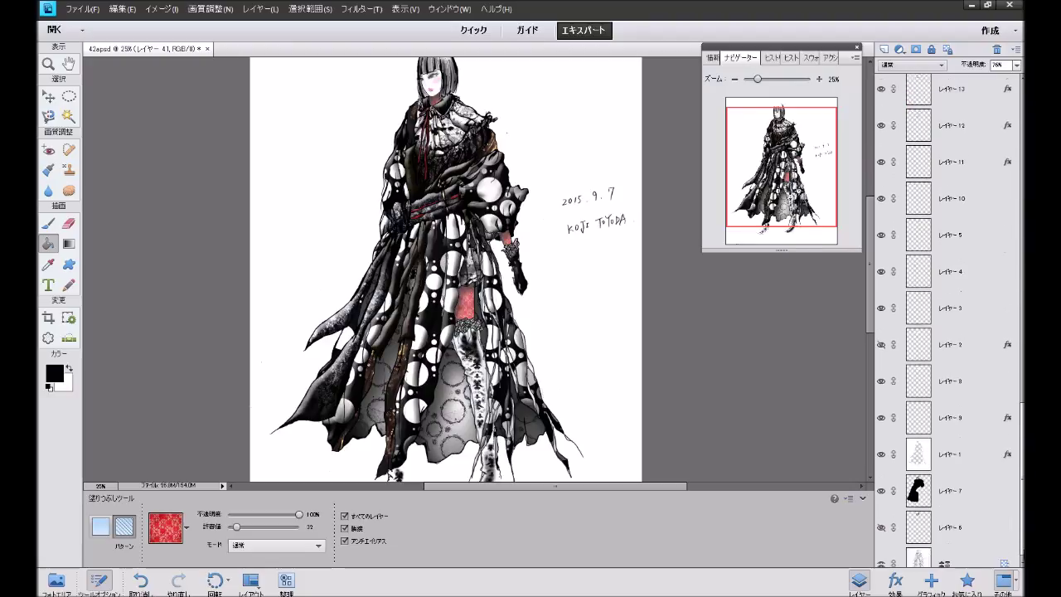
pyautogui.scroll(-1, 979, 531)
pyautogui.click(953, 548)
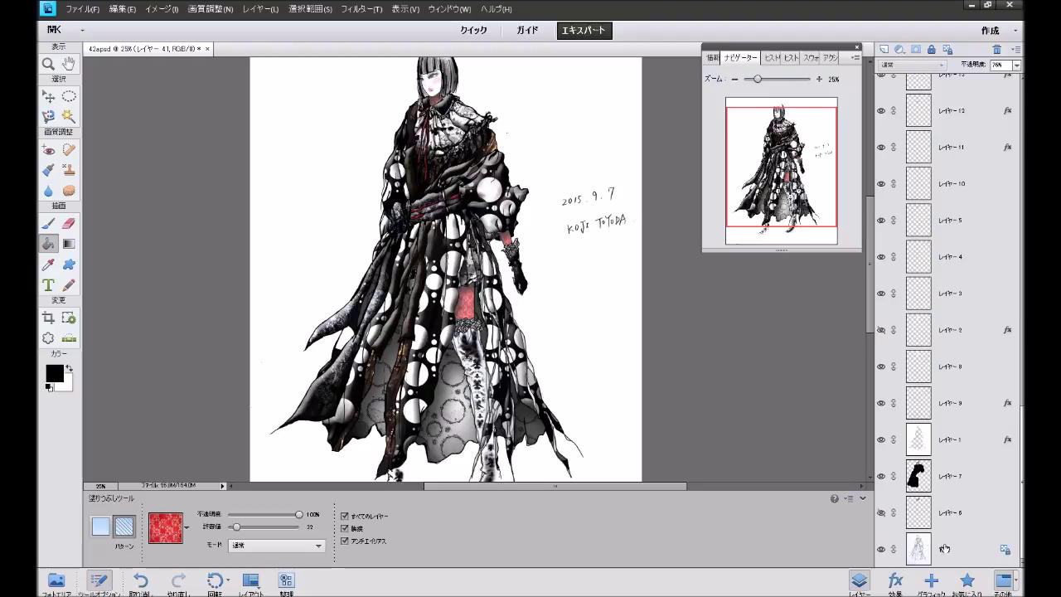
pyautogui.click(69, 116)
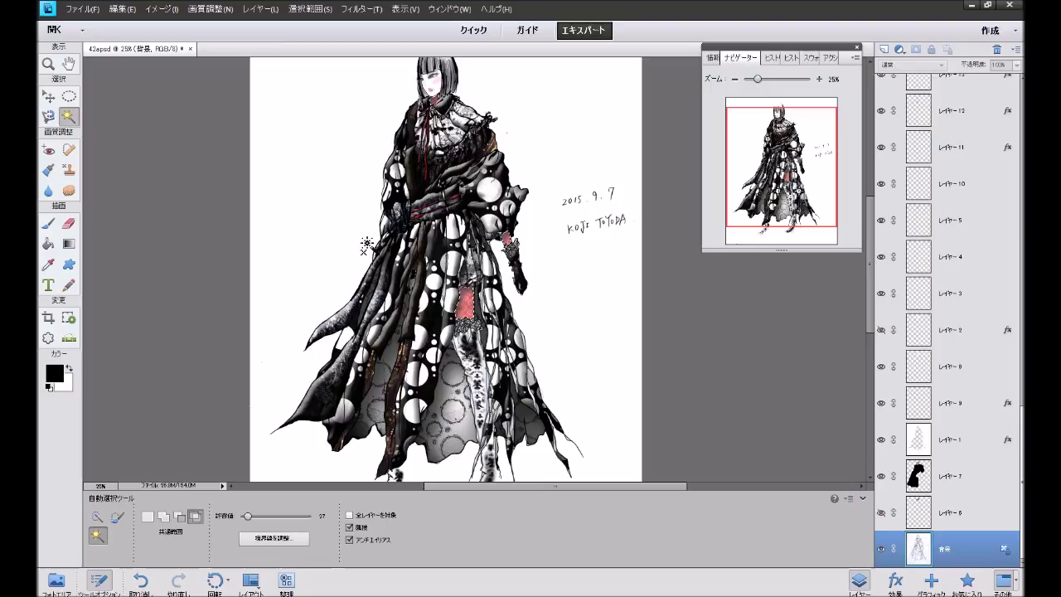
pyautogui.click(48, 223)
pyautogui.click(307, 520)
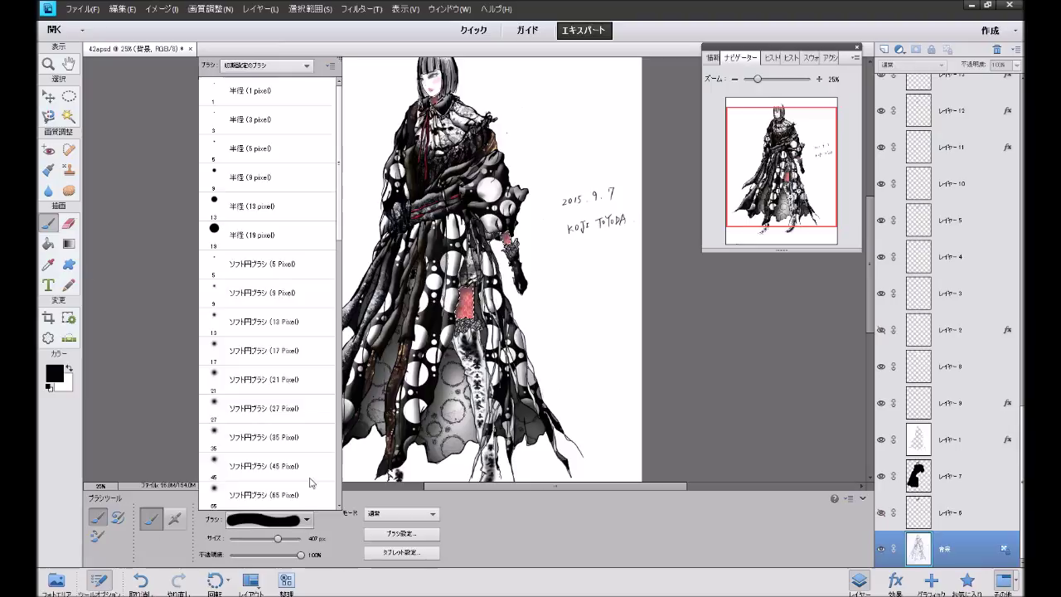
pyautogui.moveTo(336, 237); pyautogui.dragTo(336, 507)
pyautogui.click(257, 417)
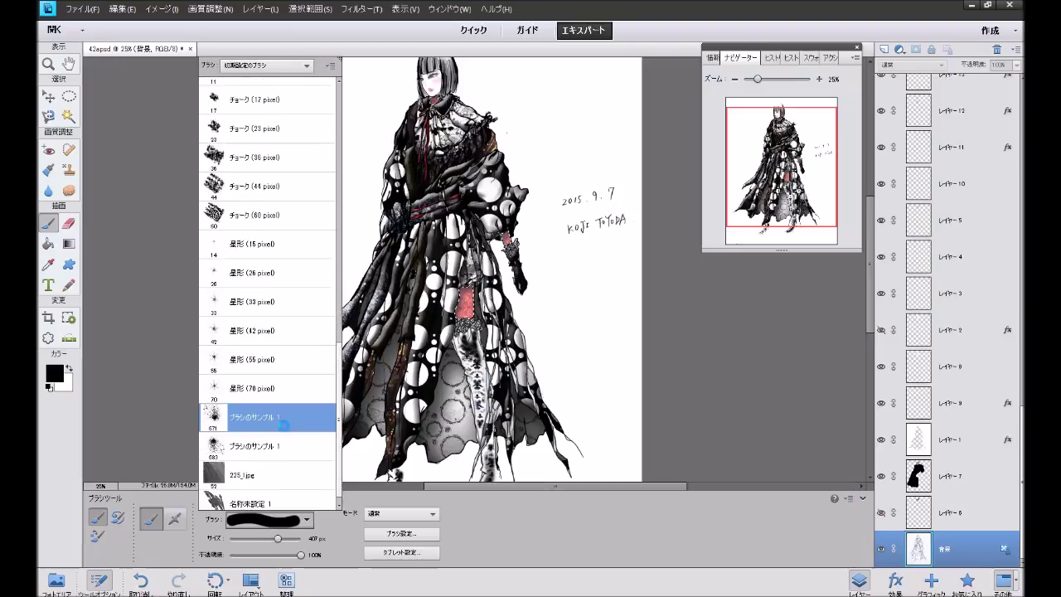
# Step: Set the foreground colour to dark red and add empty layer 42 at the top
pyautogui.click(56, 375)
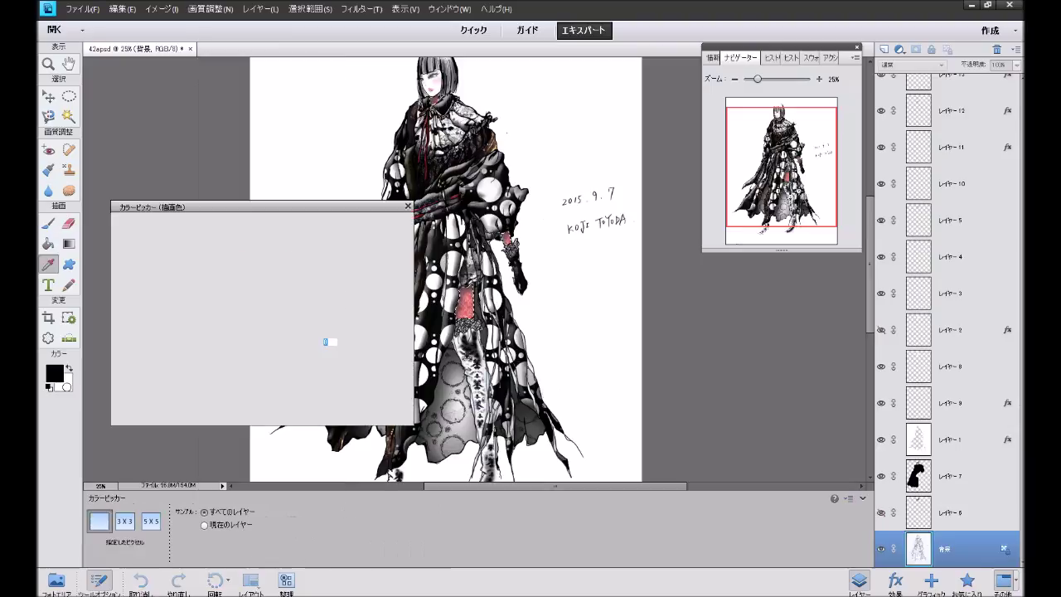
pyautogui.click(252, 353)
pyautogui.click(255, 341)
pyautogui.click(382, 224)
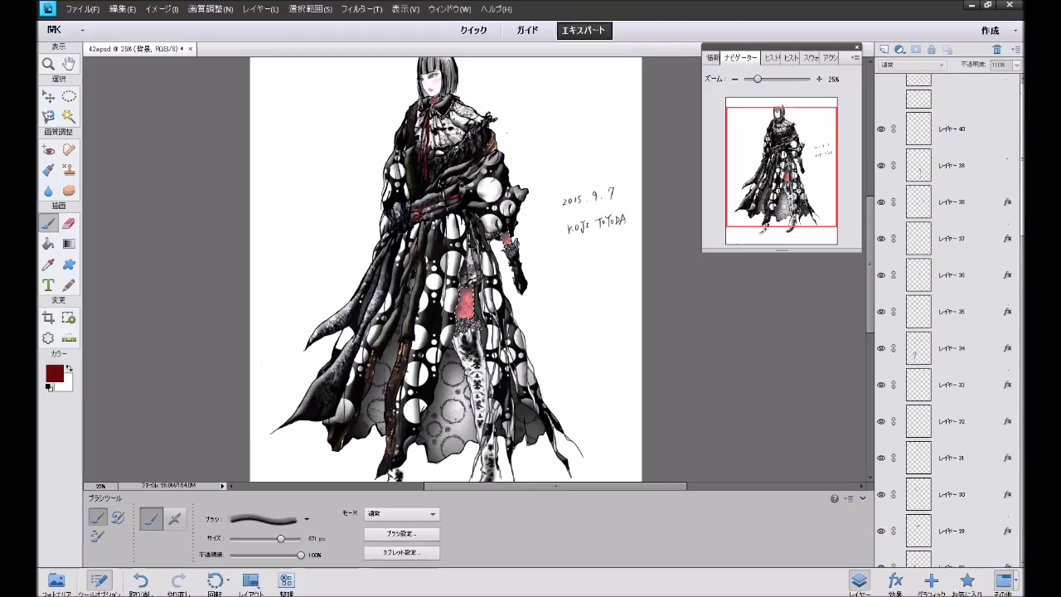
pyautogui.click(883, 50)
pyautogui.click(884, 52)
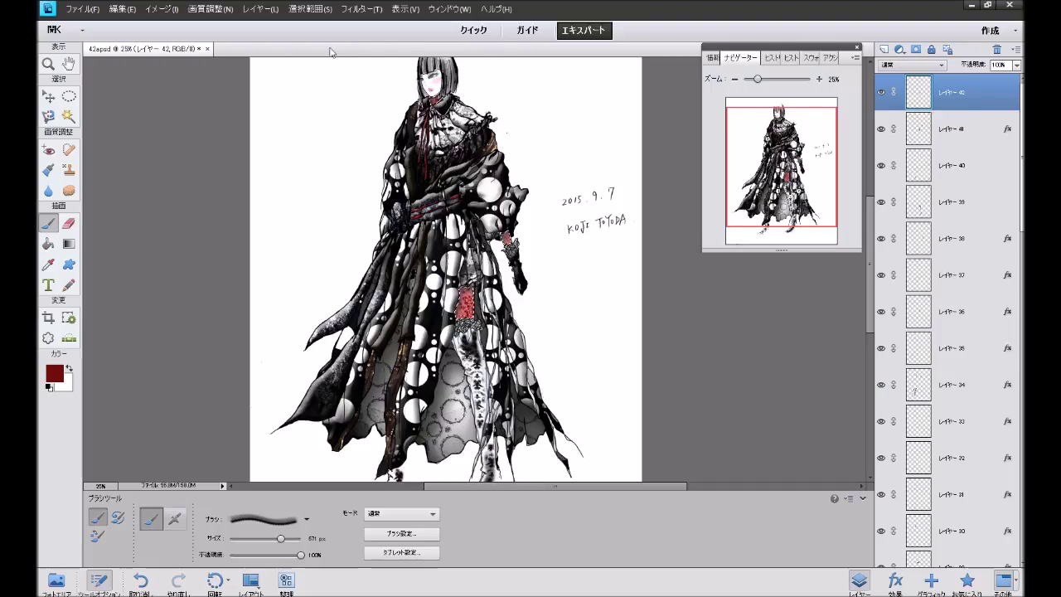
# Step: Deselect the active selection, then scroll down and back up to check the figure
pyautogui.click(311, 9)
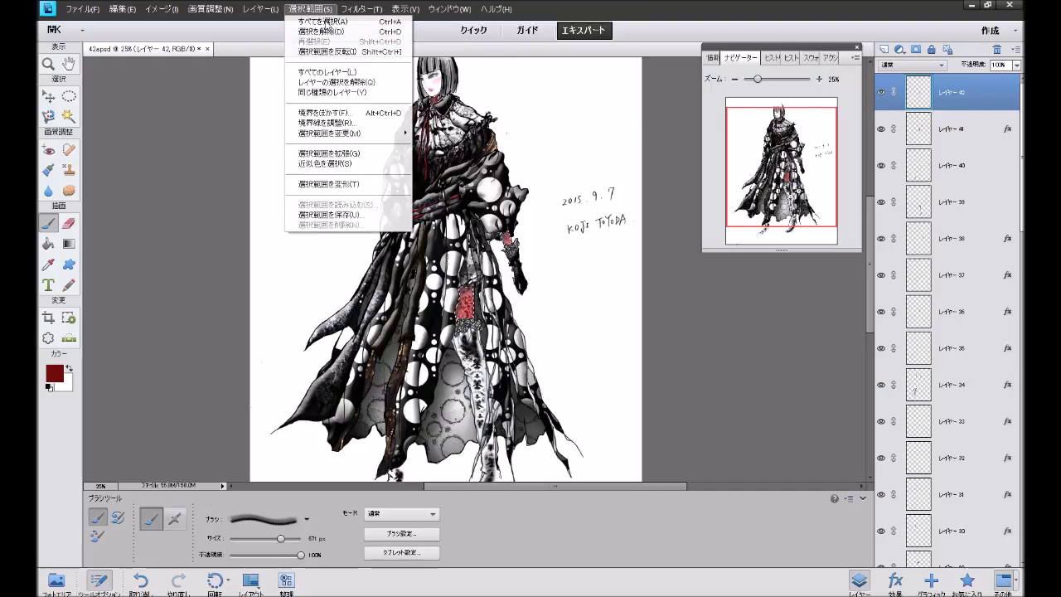
pyautogui.click(348, 32)
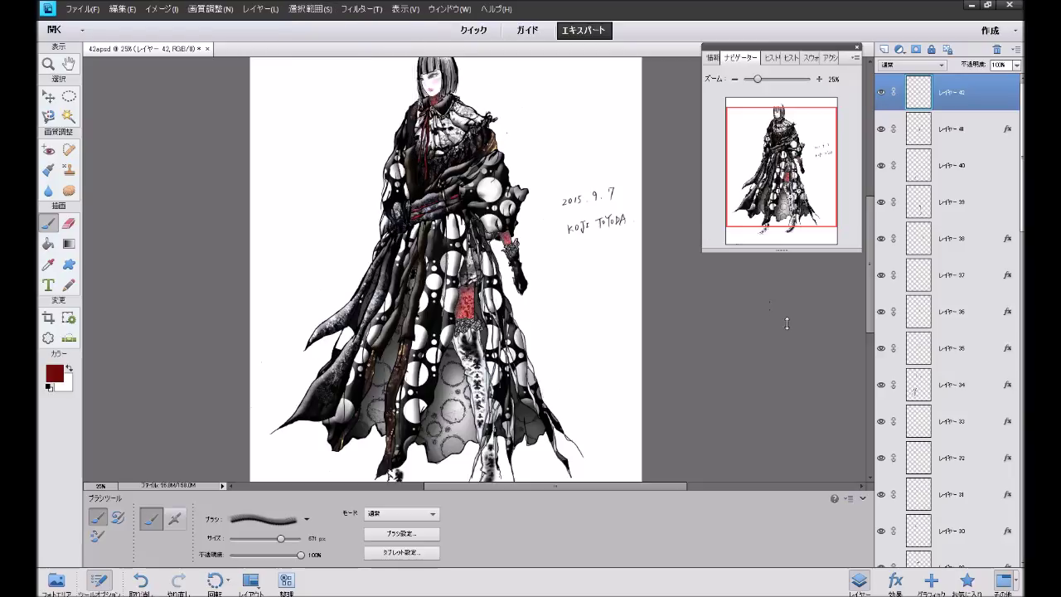
pyautogui.moveTo(781, 190); pyautogui.dragTo(781, 204)
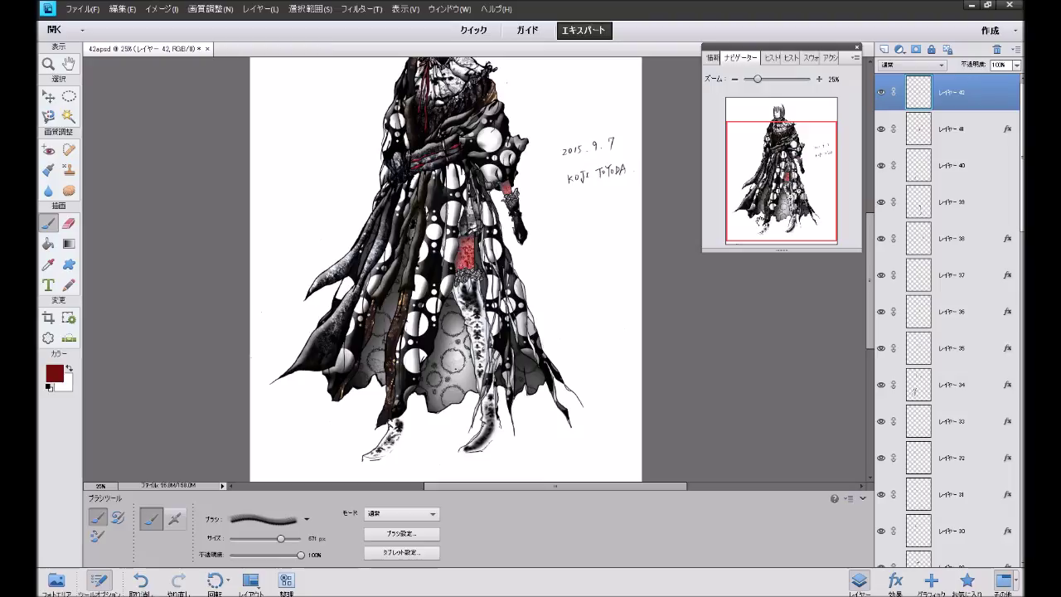
pyautogui.moveTo(773, 192); pyautogui.dragTo(781, 163)
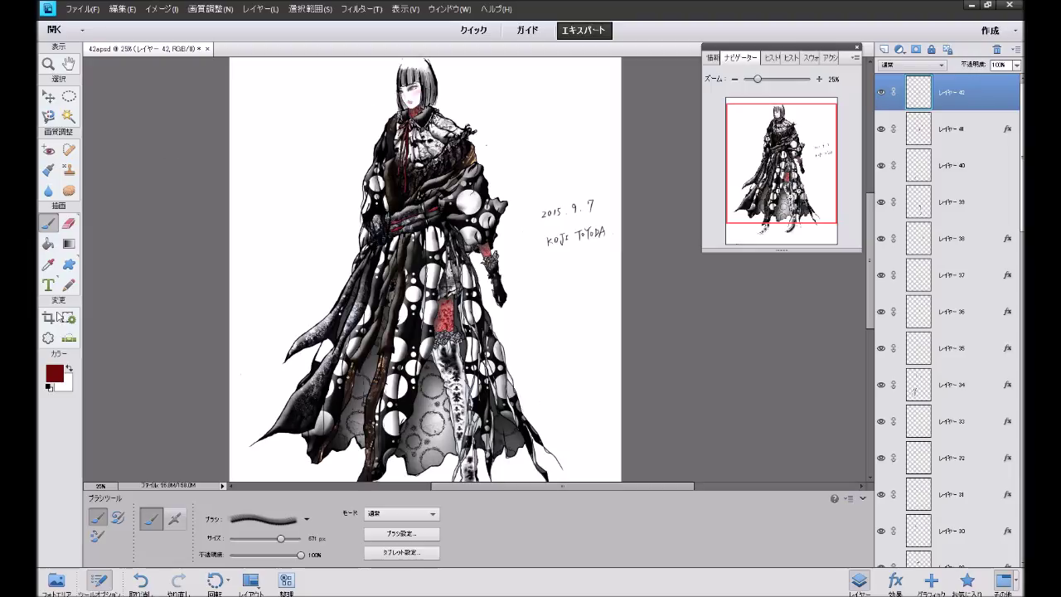
# Step: Reset the colour to black and pick the soft round 35 px brush at about 17% opacity
pyautogui.click(50, 387)
pyautogui.click(282, 519)
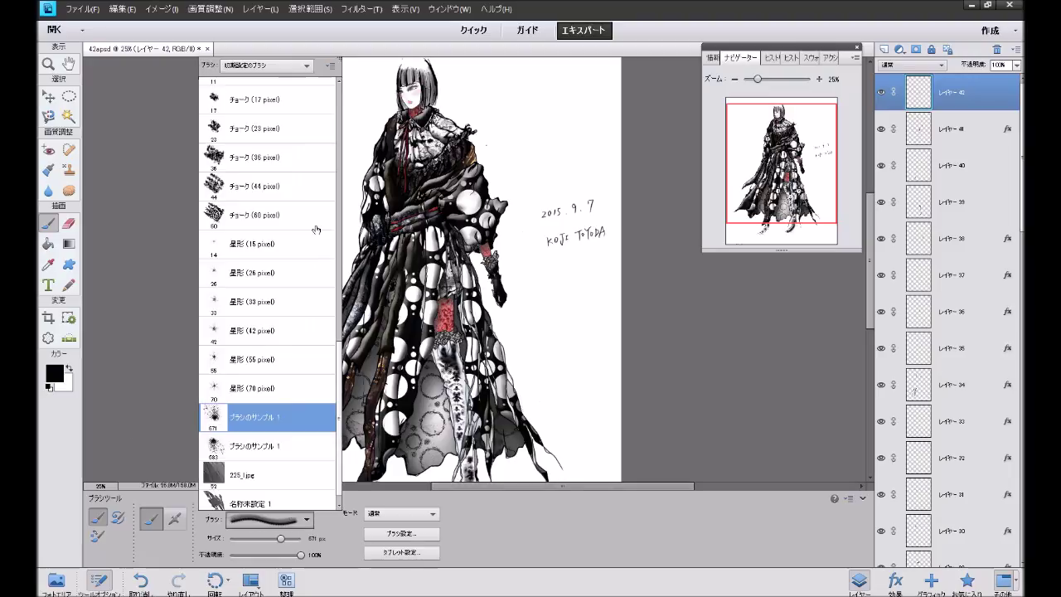
pyautogui.moveTo(339, 360); pyautogui.dragTo(329, 174)
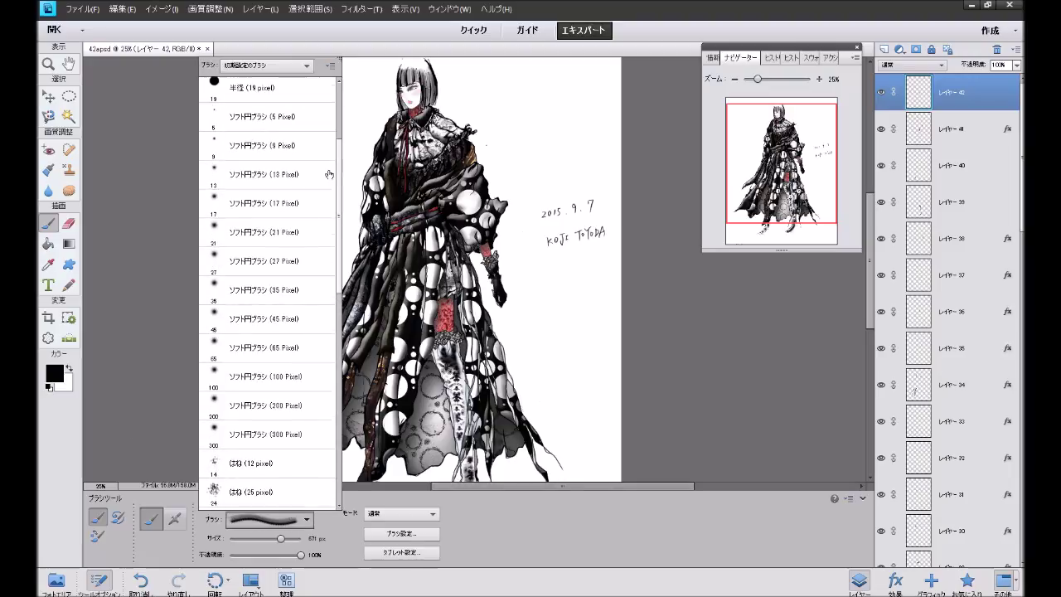
pyautogui.click(252, 297)
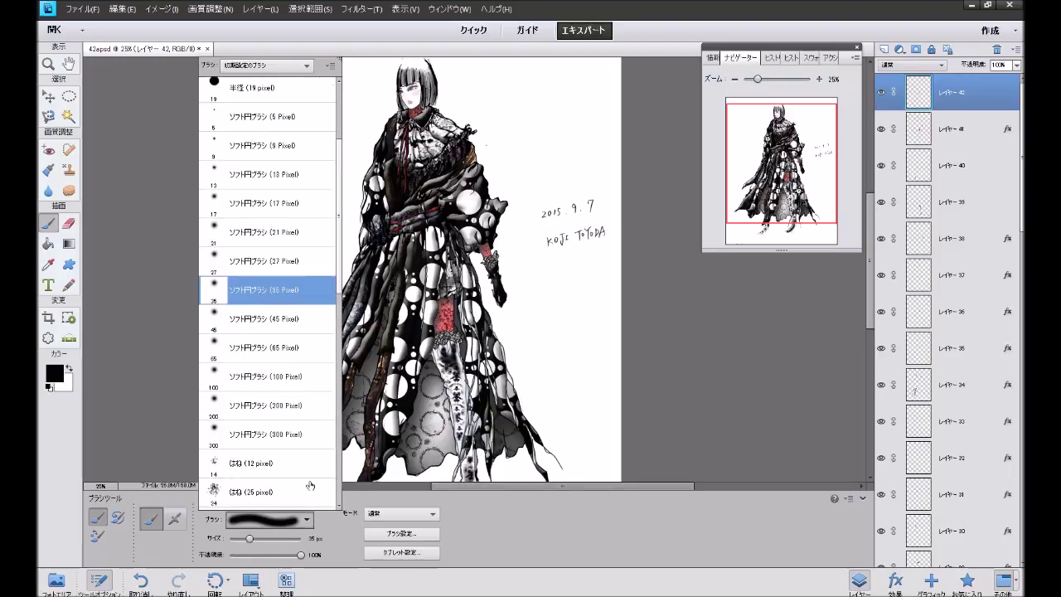
pyautogui.click(246, 563)
pyautogui.click(242, 556)
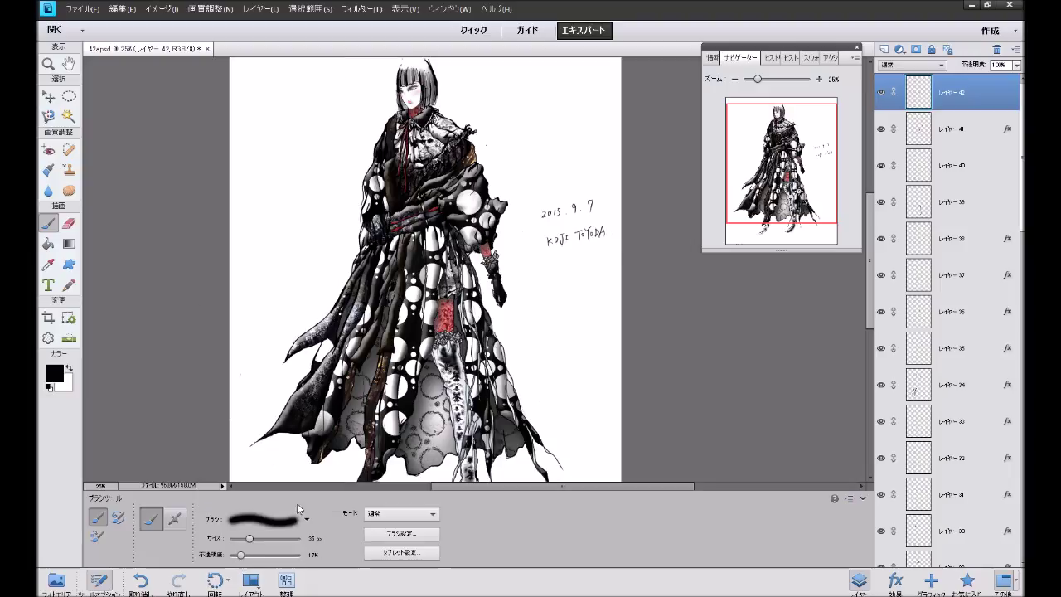
# Step: On a new layer 43 at 50% zoom, faintly shade the red wrist and patterned patch
pyautogui.click(884, 49)
pyautogui.click(819, 79)
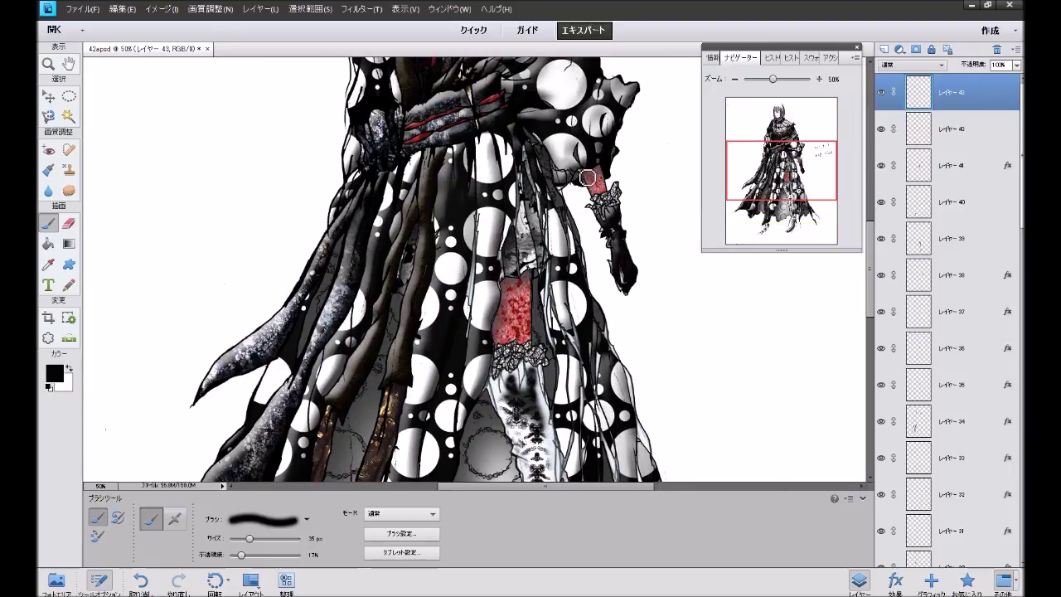
pyautogui.moveTo(584, 177); pyautogui.dragTo(601, 176)
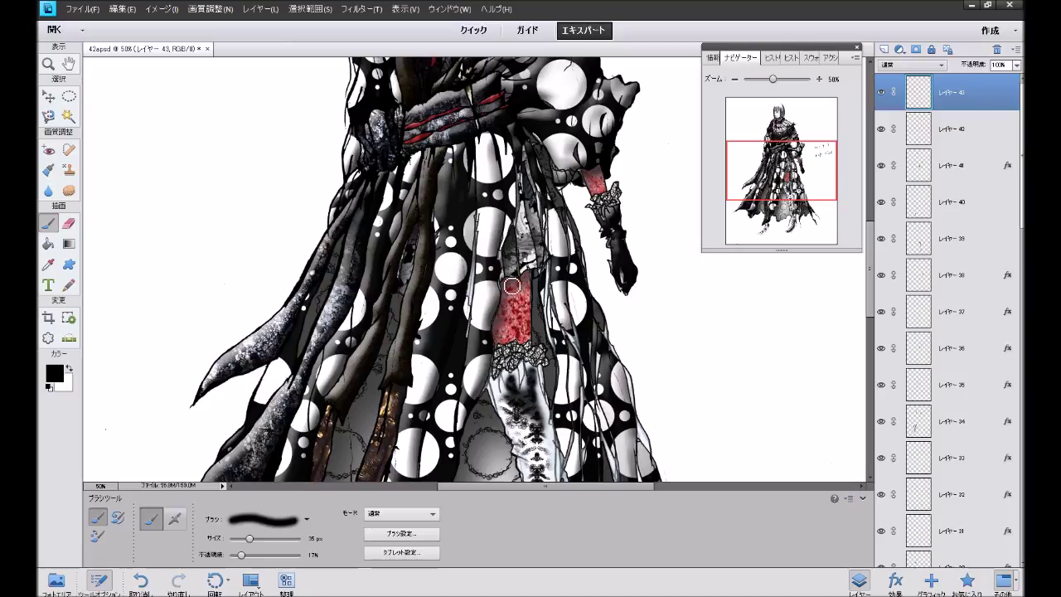
pyautogui.moveTo(509, 287); pyautogui.dragTo(528, 282)
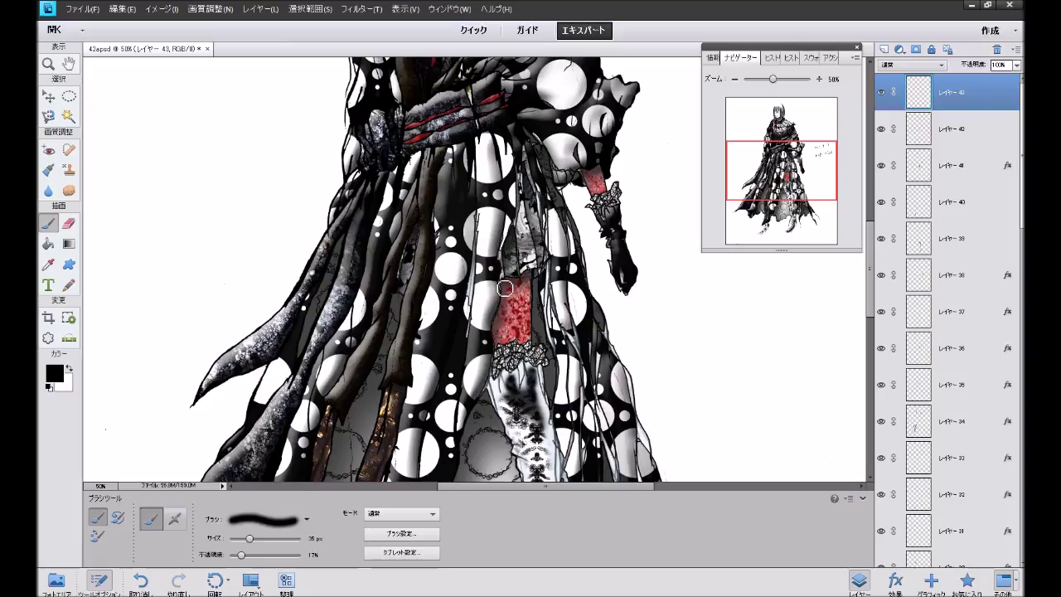
pyautogui.moveTo(776, 187); pyautogui.dragTo(779, 147)
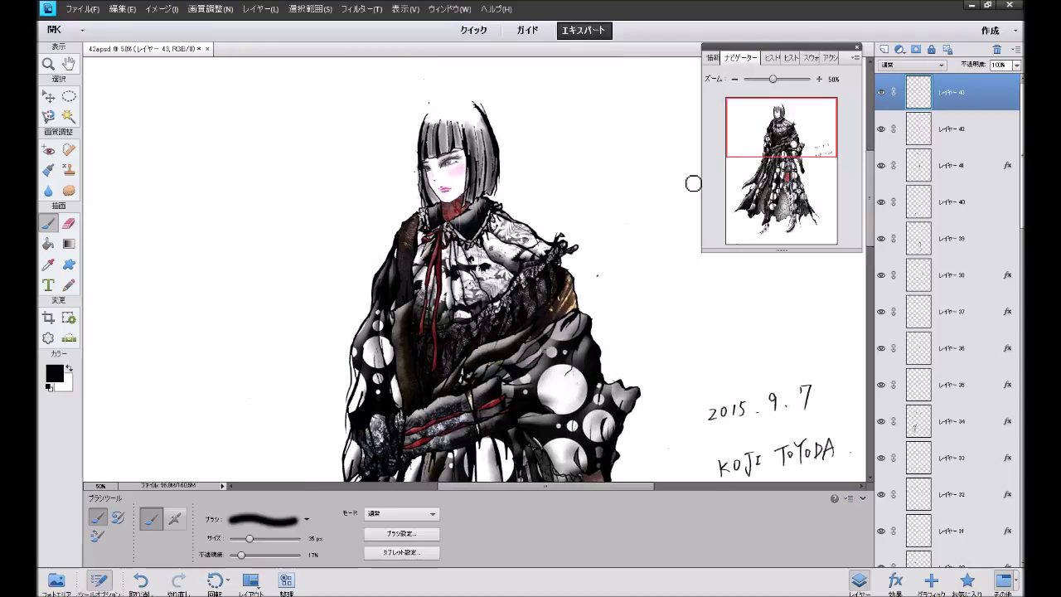
pyautogui.moveTo(449, 212); pyautogui.dragTo(463, 207)
pyautogui.hotkey('ctrl', 'z')
# Step: Restore 100% opacity and switch to the 19-pixel round preset enlarged to 89 px
pyautogui.moveTo(243, 556); pyautogui.dragTo(315, 556)
pyautogui.click(306, 519)
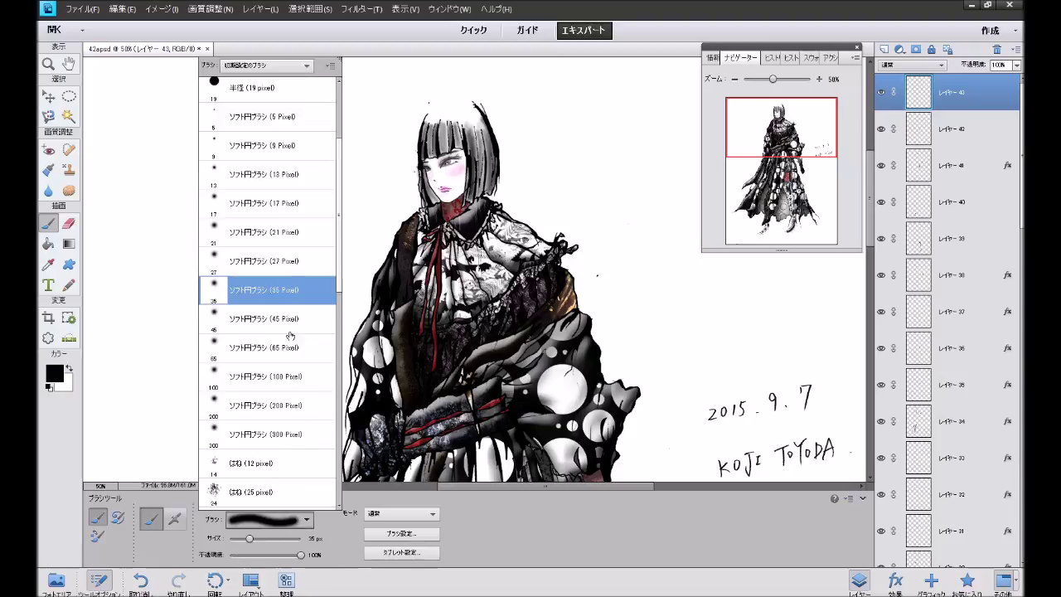
pyautogui.click(285, 100)
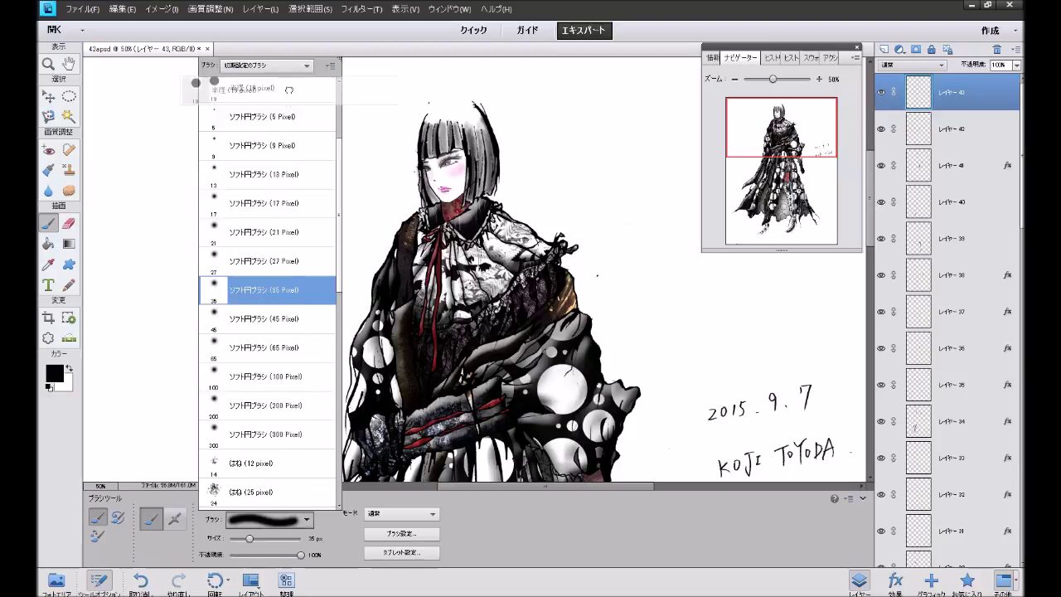
pyautogui.click(273, 538)
pyautogui.moveTo(1022, 222); pyautogui.dragTo(1018, 564)
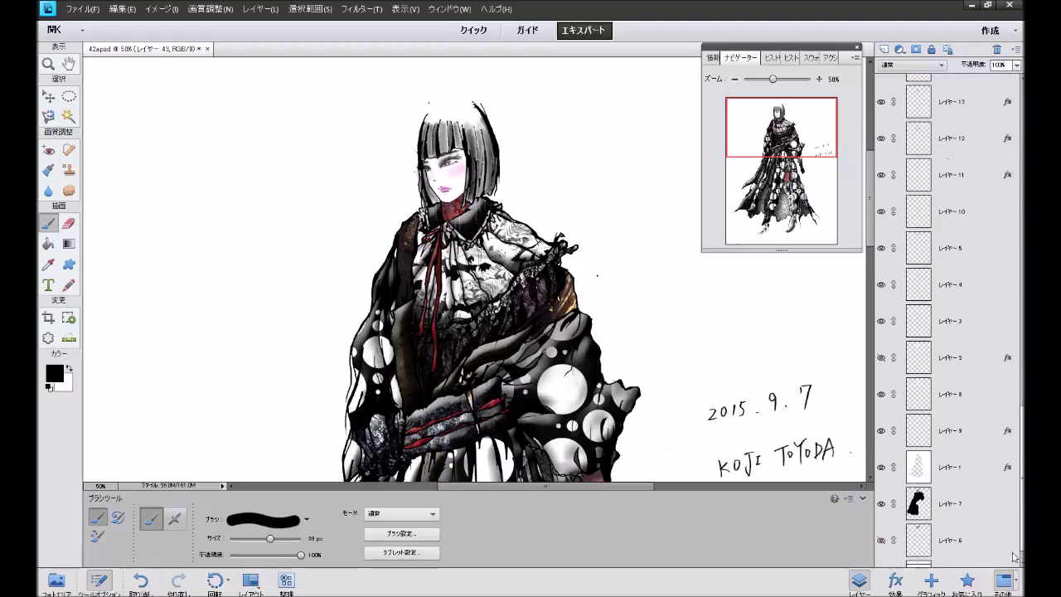
# Step: Make レイヤー 7 active, zoom out to 25%, and enlarge the brush to 701 px
pyautogui.click(966, 479)
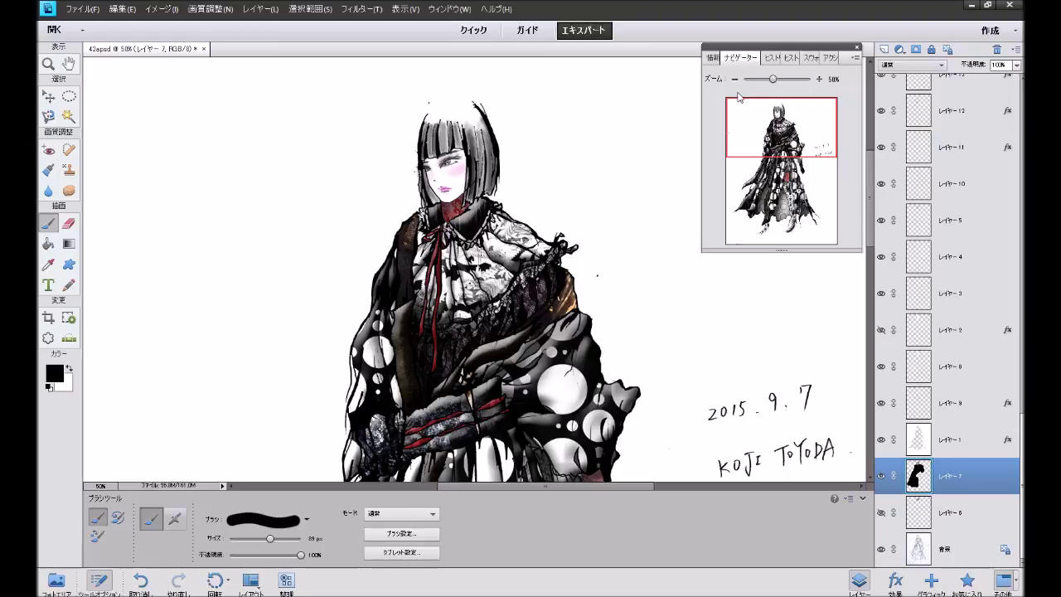
pyautogui.click(735, 79)
pyautogui.click(735, 79)
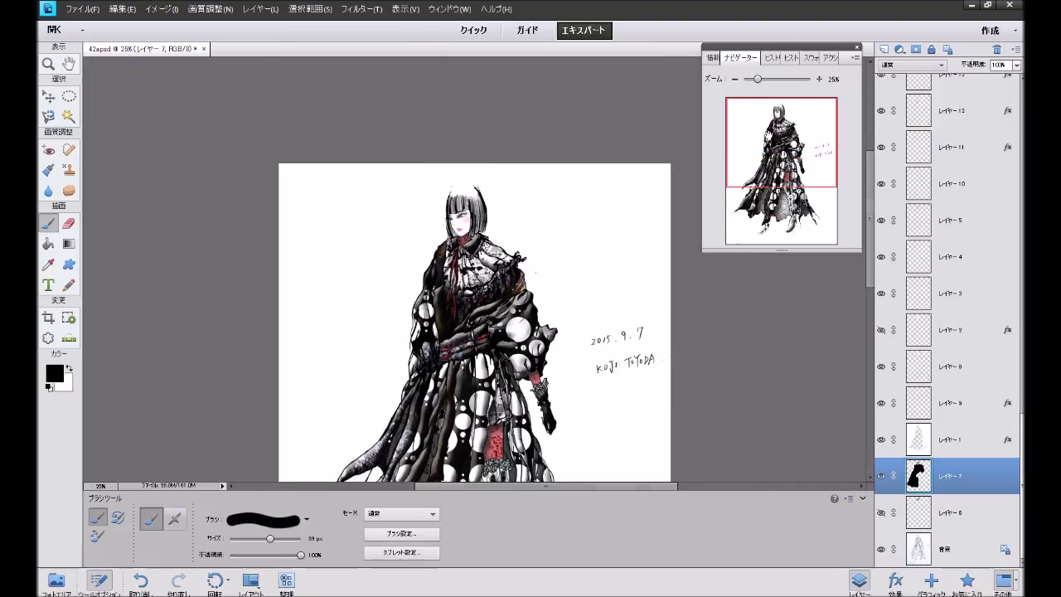
pyautogui.scroll(-2, 468, 315)
pyautogui.scroll(-2, 469, 273)
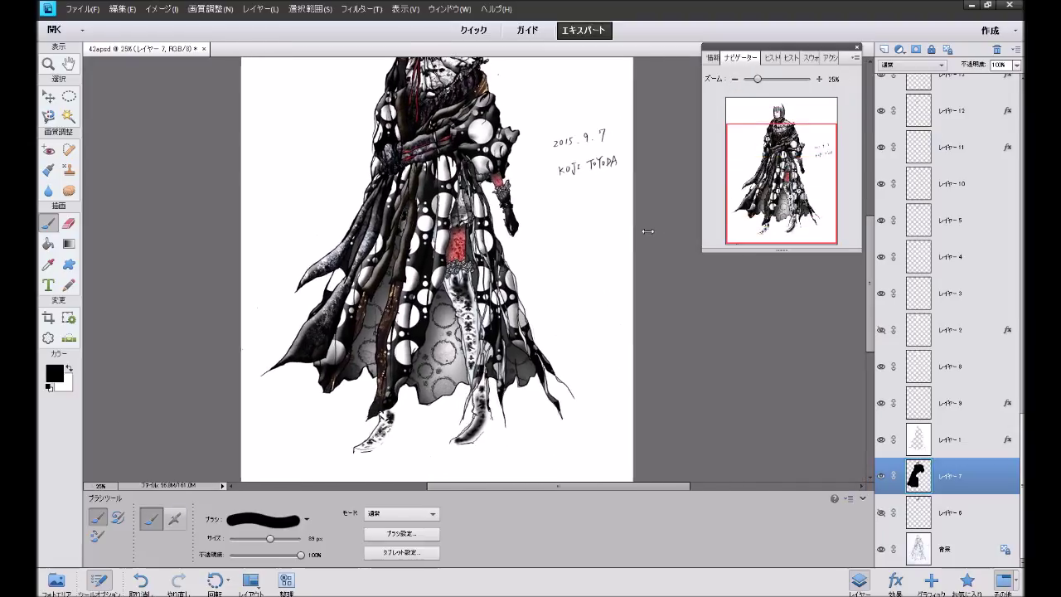
pyautogui.click(281, 538)
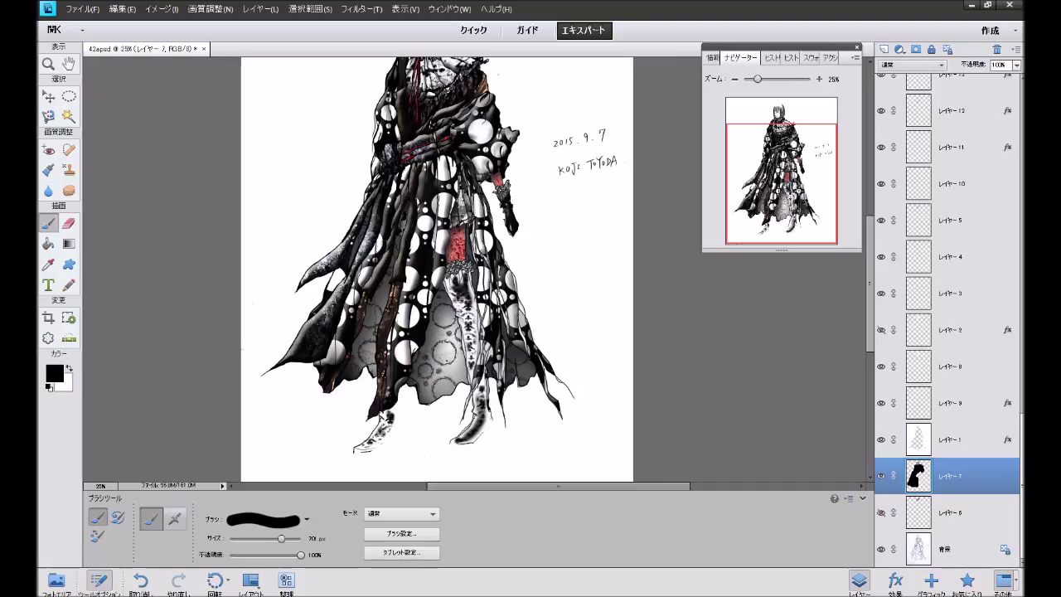
# Step: Darken the pale leg and the right-side drapery strands with broad textured strokes
pyautogui.moveTo(467, 158)
pyautogui.mouseDown()
pyautogui.moveTo(464, 307)
pyautogui.moveTo(477, 377)
pyautogui.moveTo(468, 431)
pyautogui.mouseUp()
pyautogui.moveTo(527, 348); pyautogui.dragTo(547, 402)
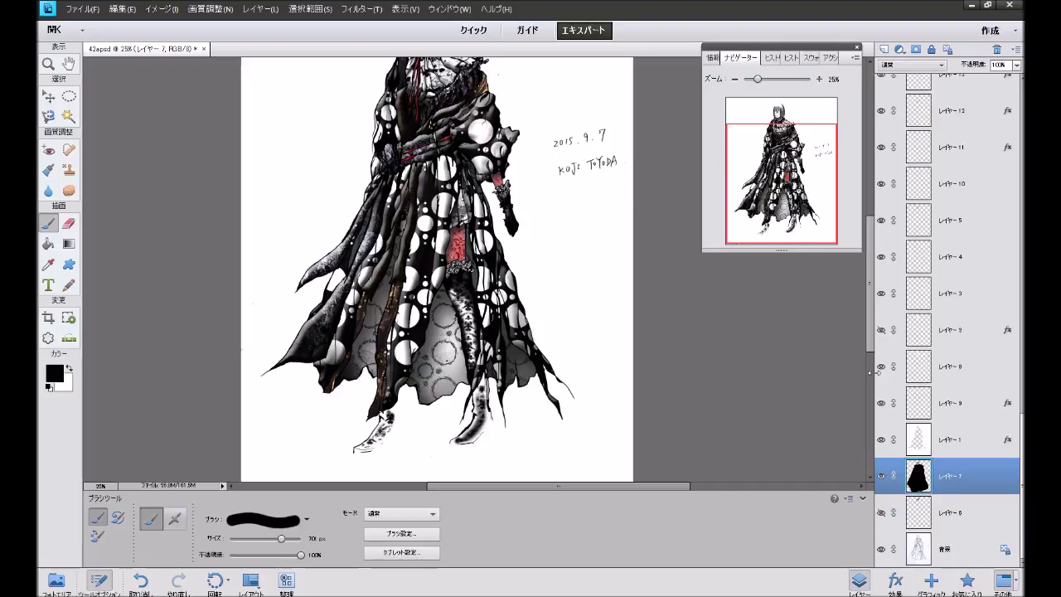
pyautogui.scroll(5, 950, 315)
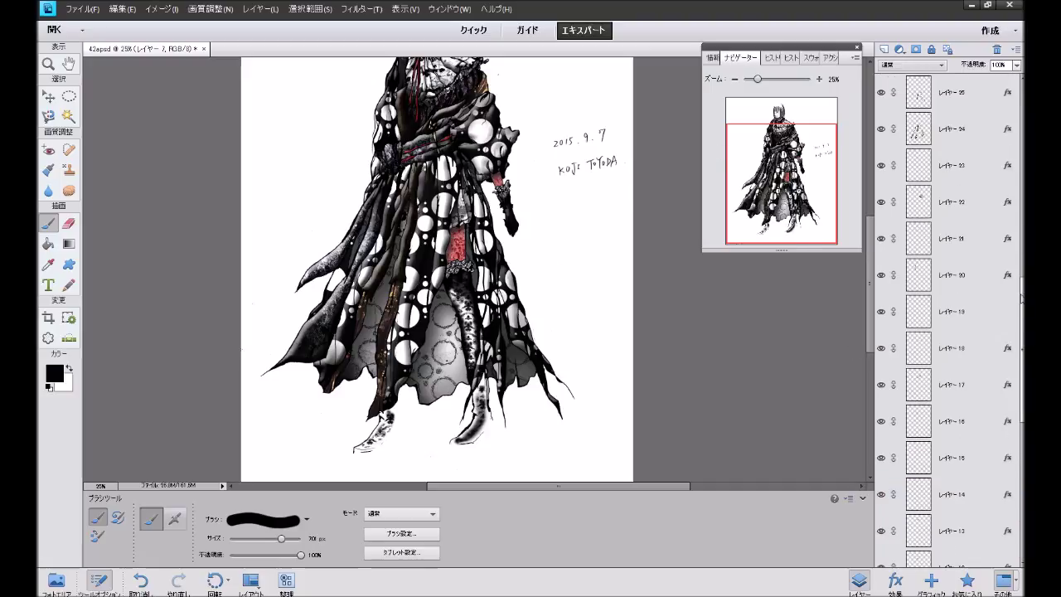
pyautogui.scroll(8, 1021, 299)
# Step: Add new layer 44 above レイヤー 43, set red lace pattern fill, and zoom to 50%
pyautogui.click(917, 97)
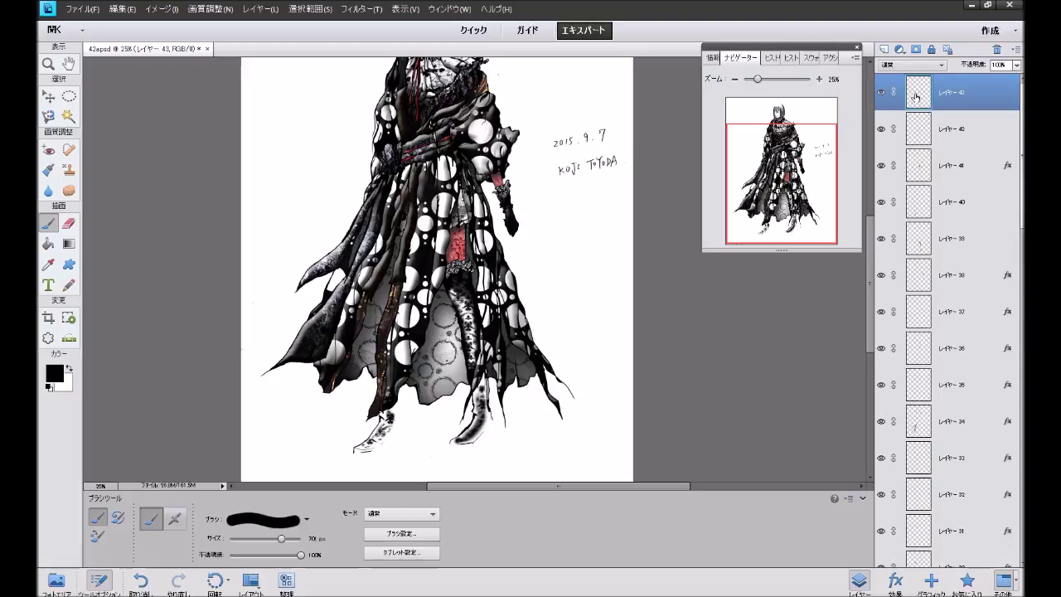
pyautogui.click(884, 50)
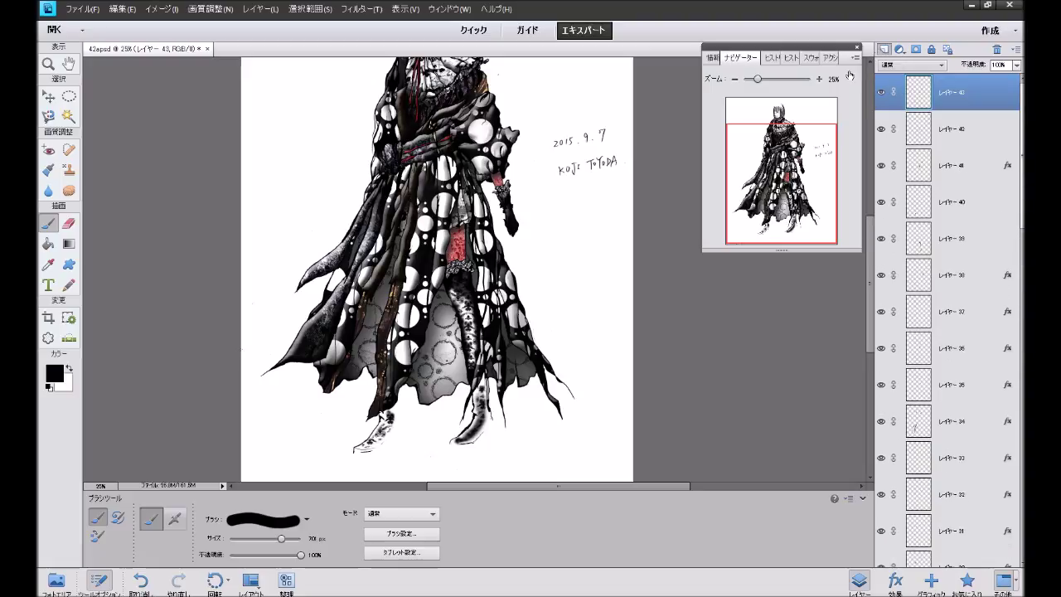
pyautogui.click(49, 245)
pyautogui.click(819, 80)
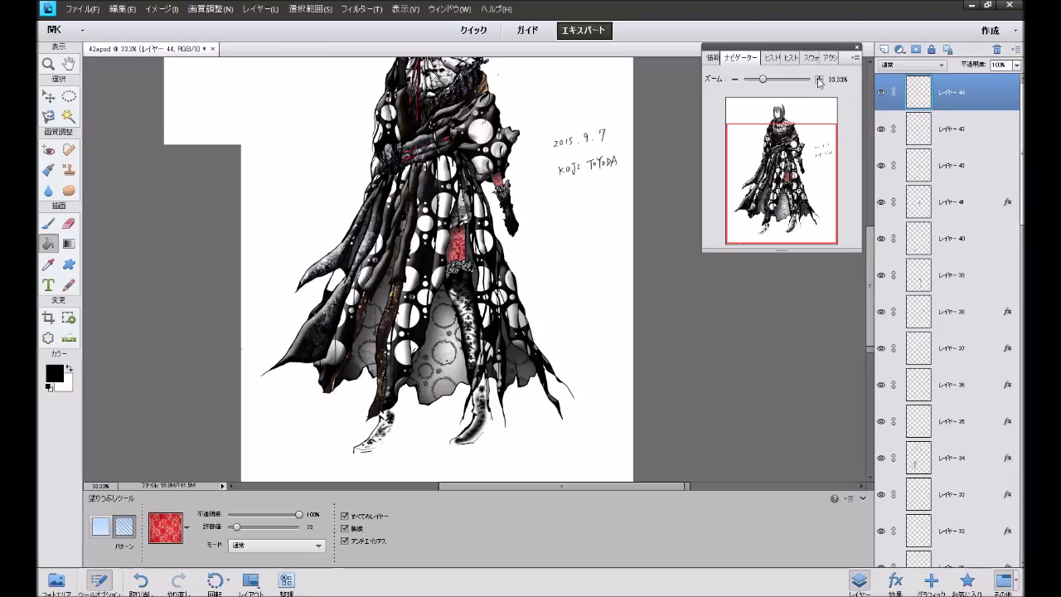
pyautogui.click(819, 79)
# Step: Zoom back out to 25% and centre the whole figure in view
pyautogui.scroll(-2, 477, 270)
pyautogui.scroll(-2, 477, 270)
pyautogui.scroll(-2, 477, 269)
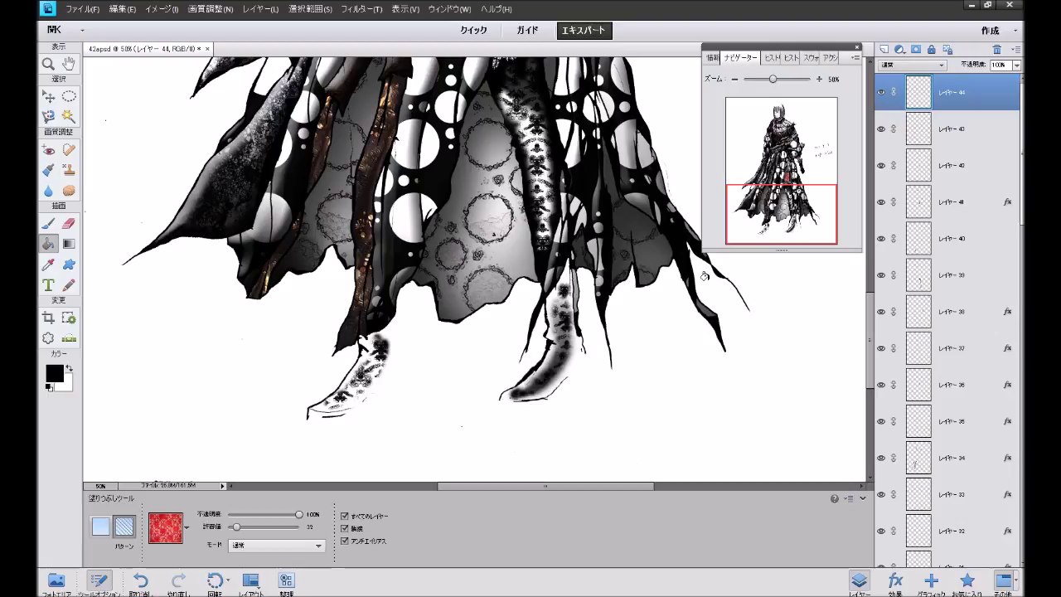
pyautogui.click(736, 79)
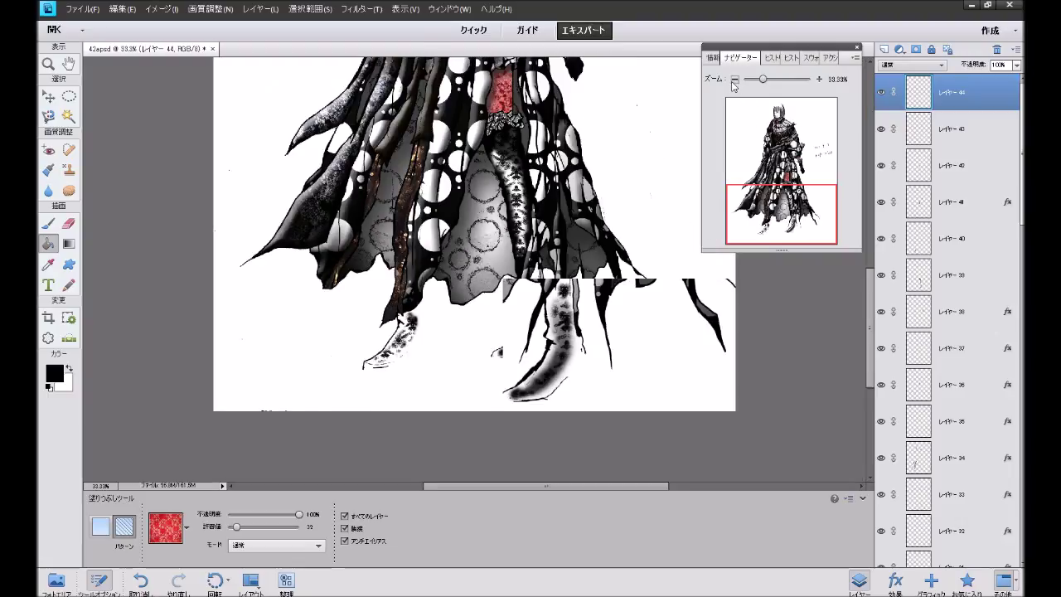
pyautogui.click(735, 79)
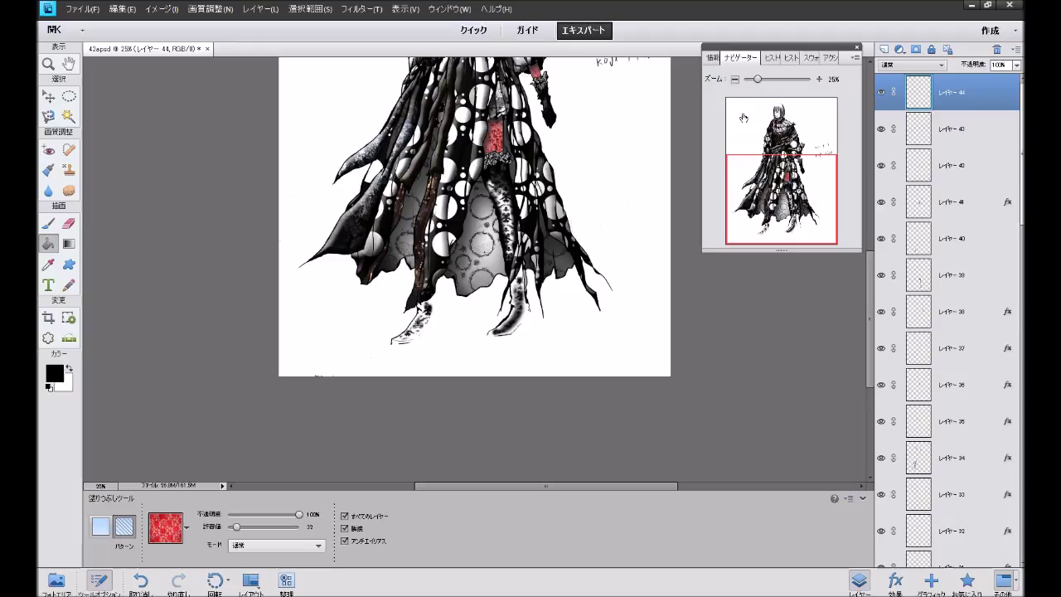
pyautogui.click(763, 184)
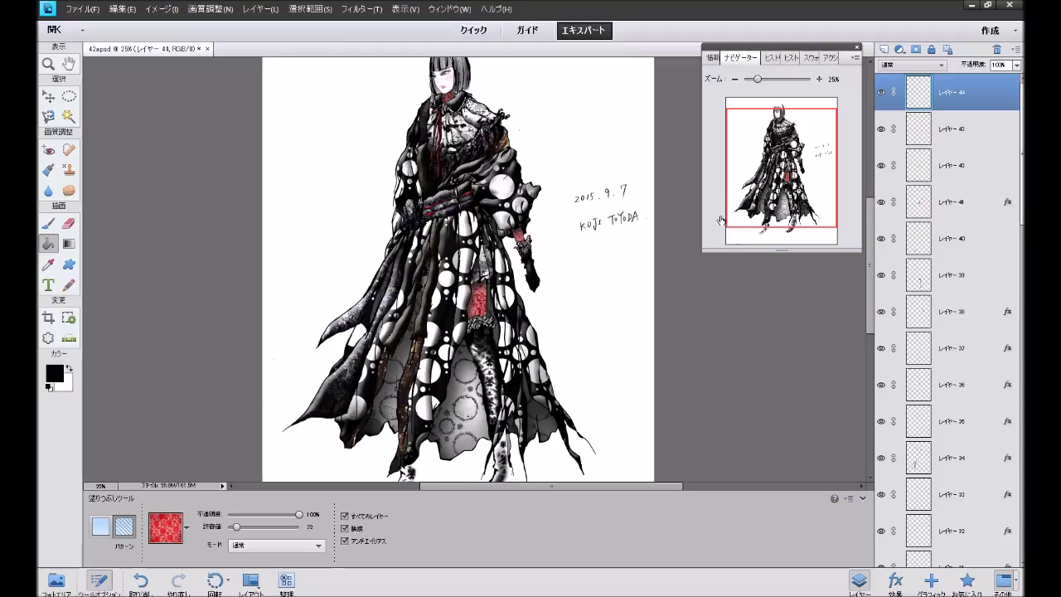
pyautogui.moveTo(764, 166); pyautogui.dragTo(765, 153)
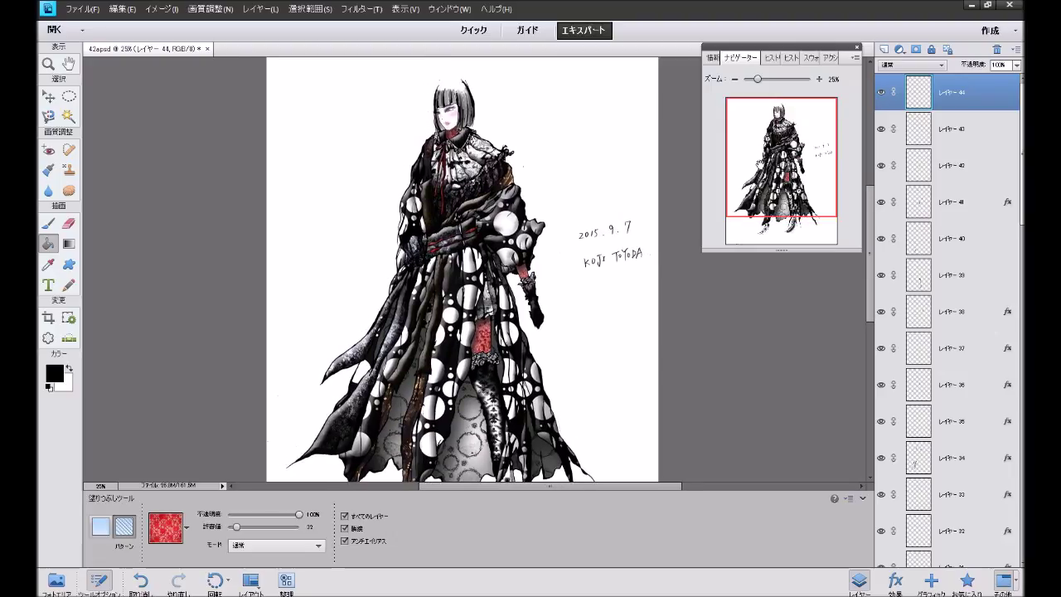
pyautogui.click(863, 498)
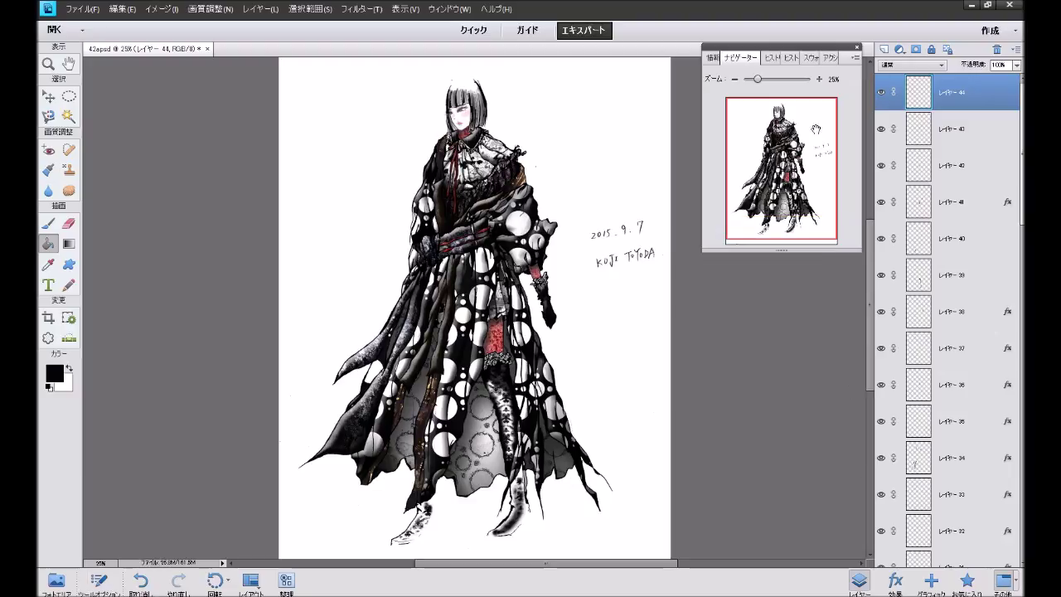
pyautogui.click(820, 79)
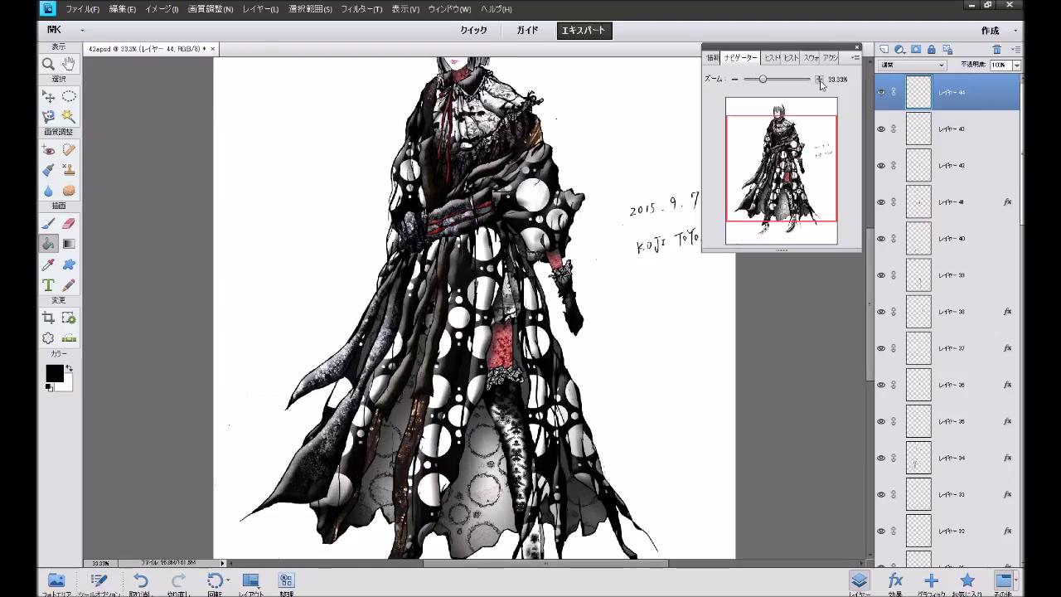
pyautogui.click(819, 80)
pyautogui.moveTo(788, 162); pyautogui.dragTo(787, 139)
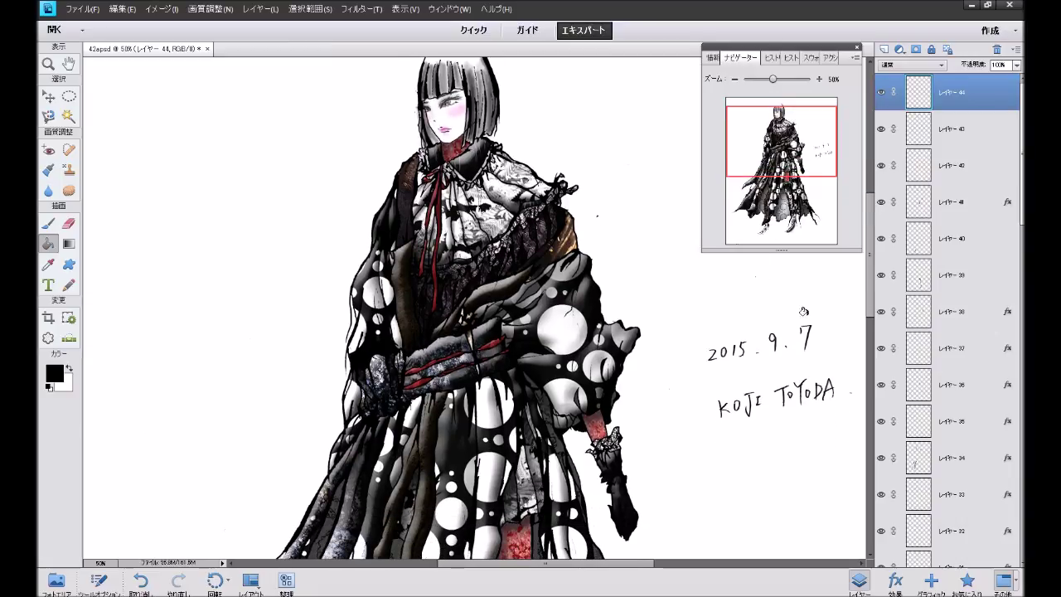
pyautogui.scroll(-1, 818, 338)
pyautogui.scroll(-1, 818, 338)
pyautogui.scroll(-1, 817, 339)
pyautogui.scroll(-1, 818, 338)
pyautogui.scroll(-1, 818, 339)
pyautogui.scroll(-1, 818, 337)
pyautogui.scroll(-1, 817, 337)
pyautogui.scroll(-2, 817, 336)
pyautogui.scroll(-1, 818, 337)
pyautogui.scroll(-1, 818, 336)
pyautogui.scroll(-2, 817, 337)
pyautogui.scroll(-1, 817, 337)
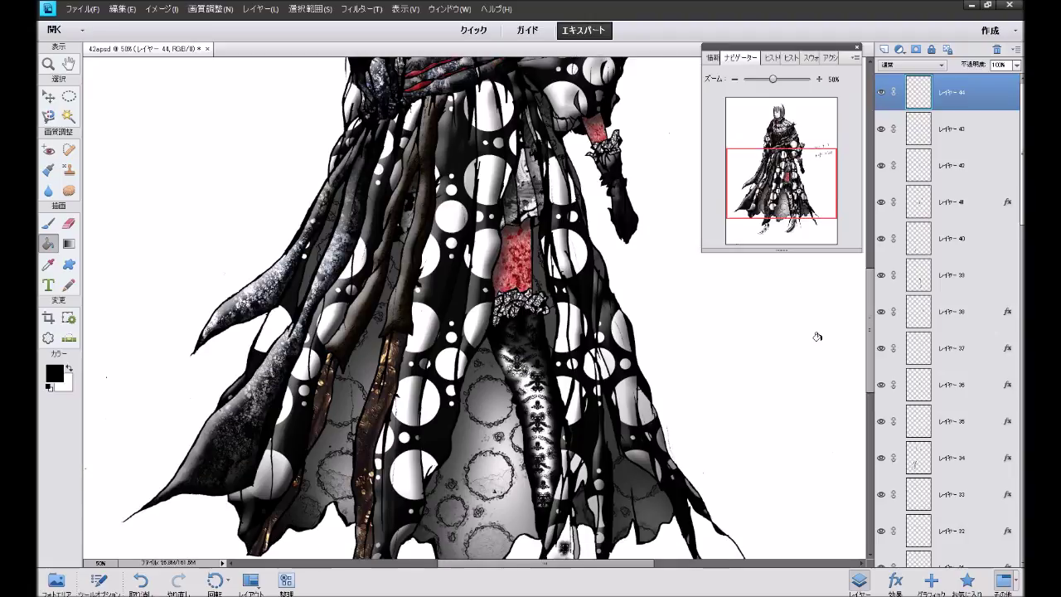
pyautogui.scroll(-1, 818, 337)
pyautogui.scroll(-1, 817, 337)
pyautogui.scroll(-2, 817, 337)
pyautogui.scroll(-1, 818, 337)
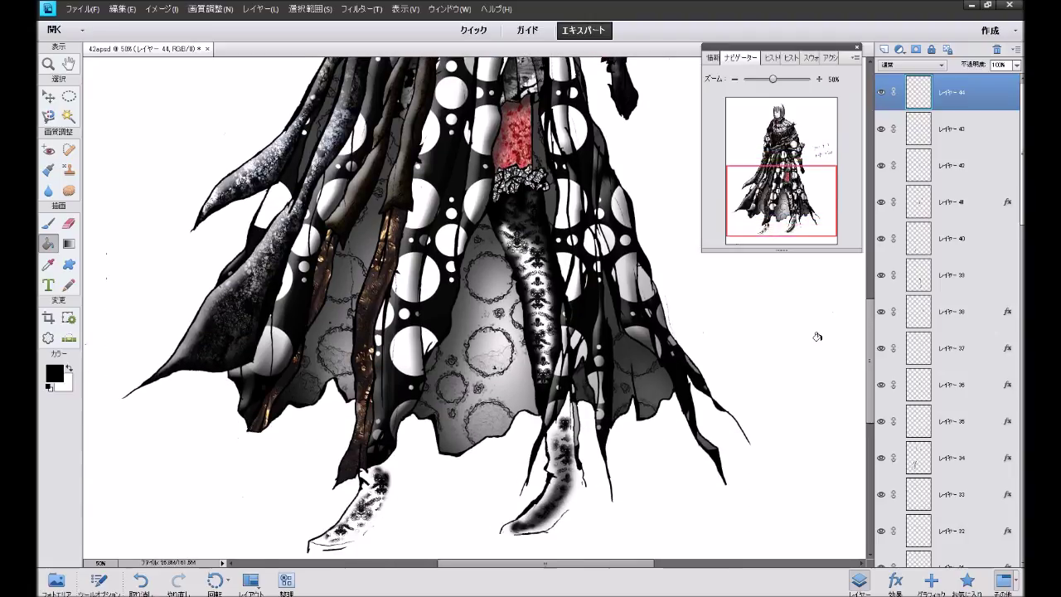
pyautogui.scroll(-2, 818, 337)
pyautogui.scroll(-2, 818, 337)
pyautogui.scroll(-1, 817, 337)
pyautogui.scroll(-1, 818, 337)
pyautogui.scroll(-1, 818, 336)
pyautogui.scroll(-2, 817, 337)
pyautogui.scroll(-2, 818, 337)
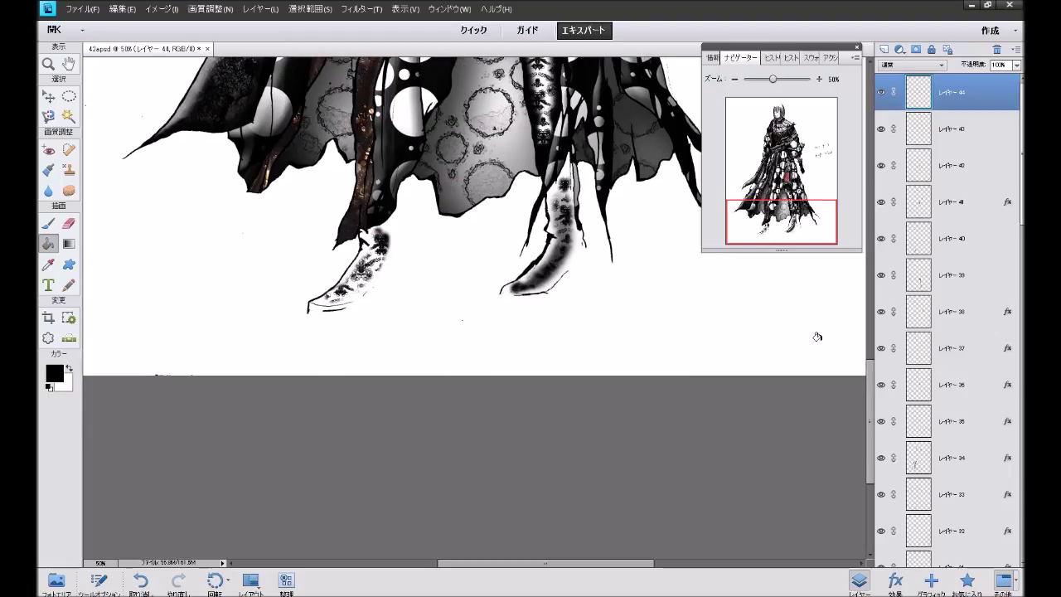
pyautogui.scroll(1, 818, 348)
pyautogui.scroll(2, 817, 352)
pyautogui.scroll(2, 818, 354)
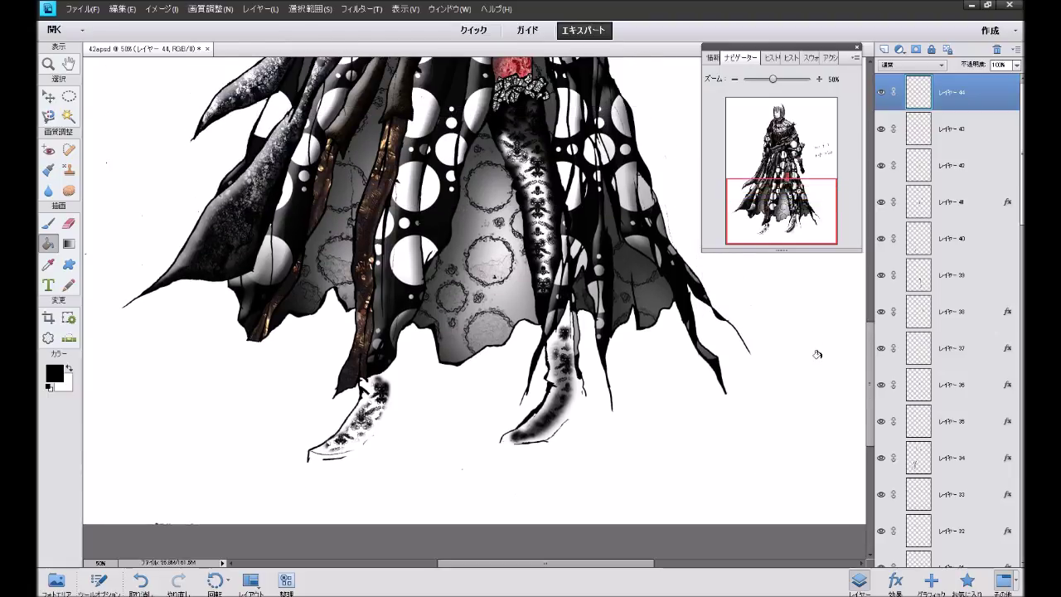
pyautogui.scroll(3, 818, 354)
pyautogui.scroll(2, 816, 351)
pyautogui.scroll(2, 816, 352)
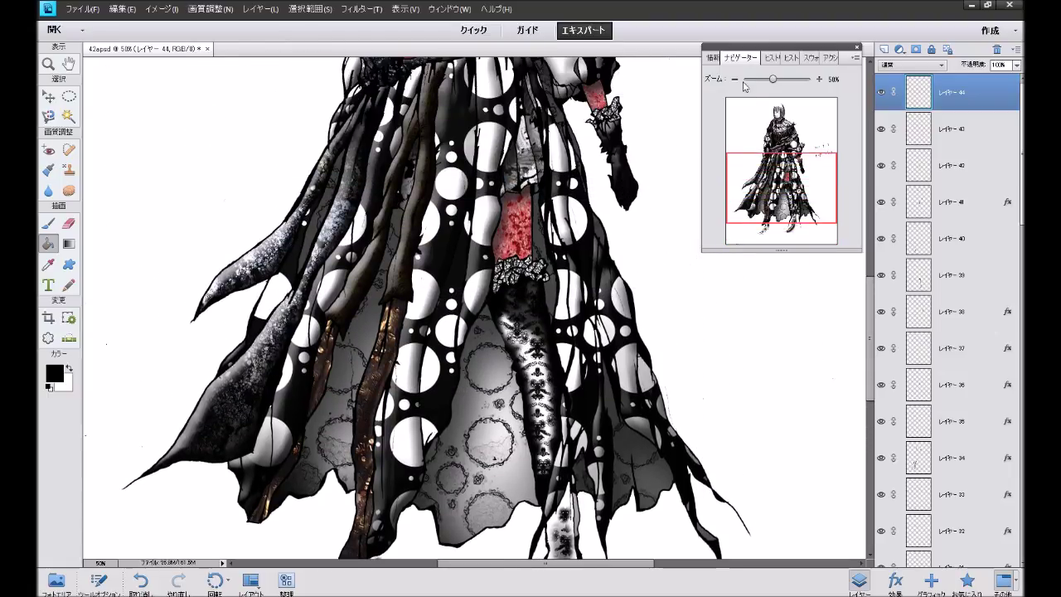
pyautogui.click(735, 79)
pyautogui.click(735, 79)
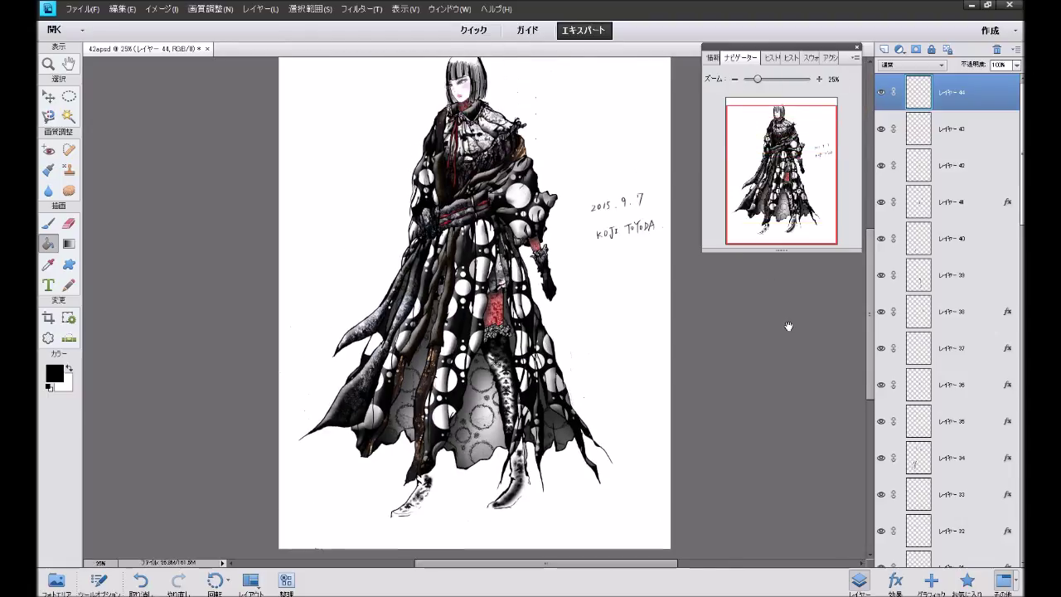